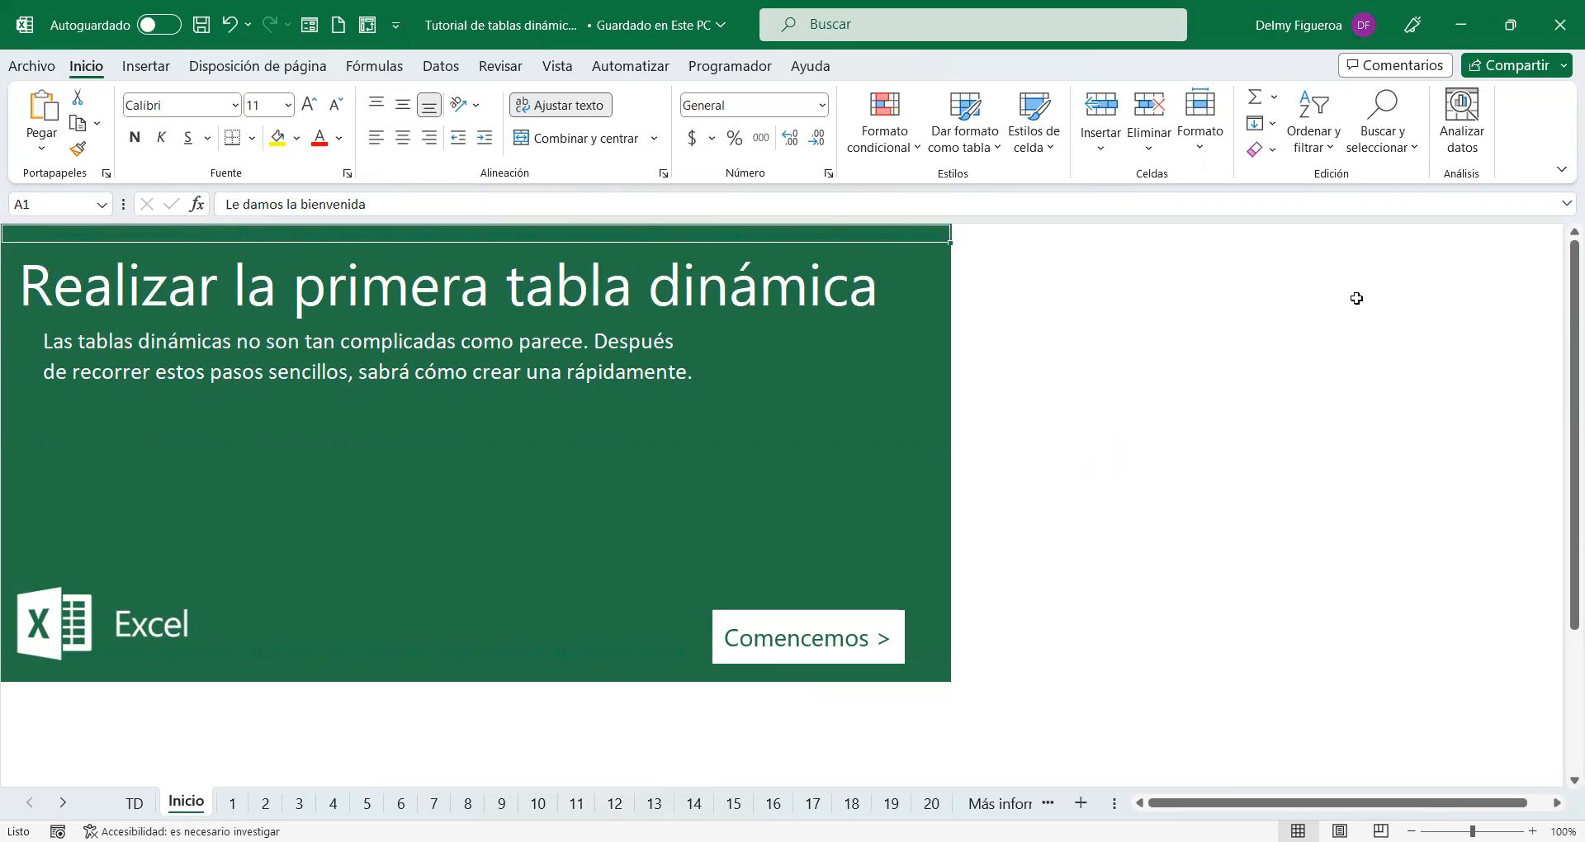
# Step: Start the tutorial from the welcome page and read the explanation of what a pivot table is on sheet 1
pyautogui.click(832, 649)
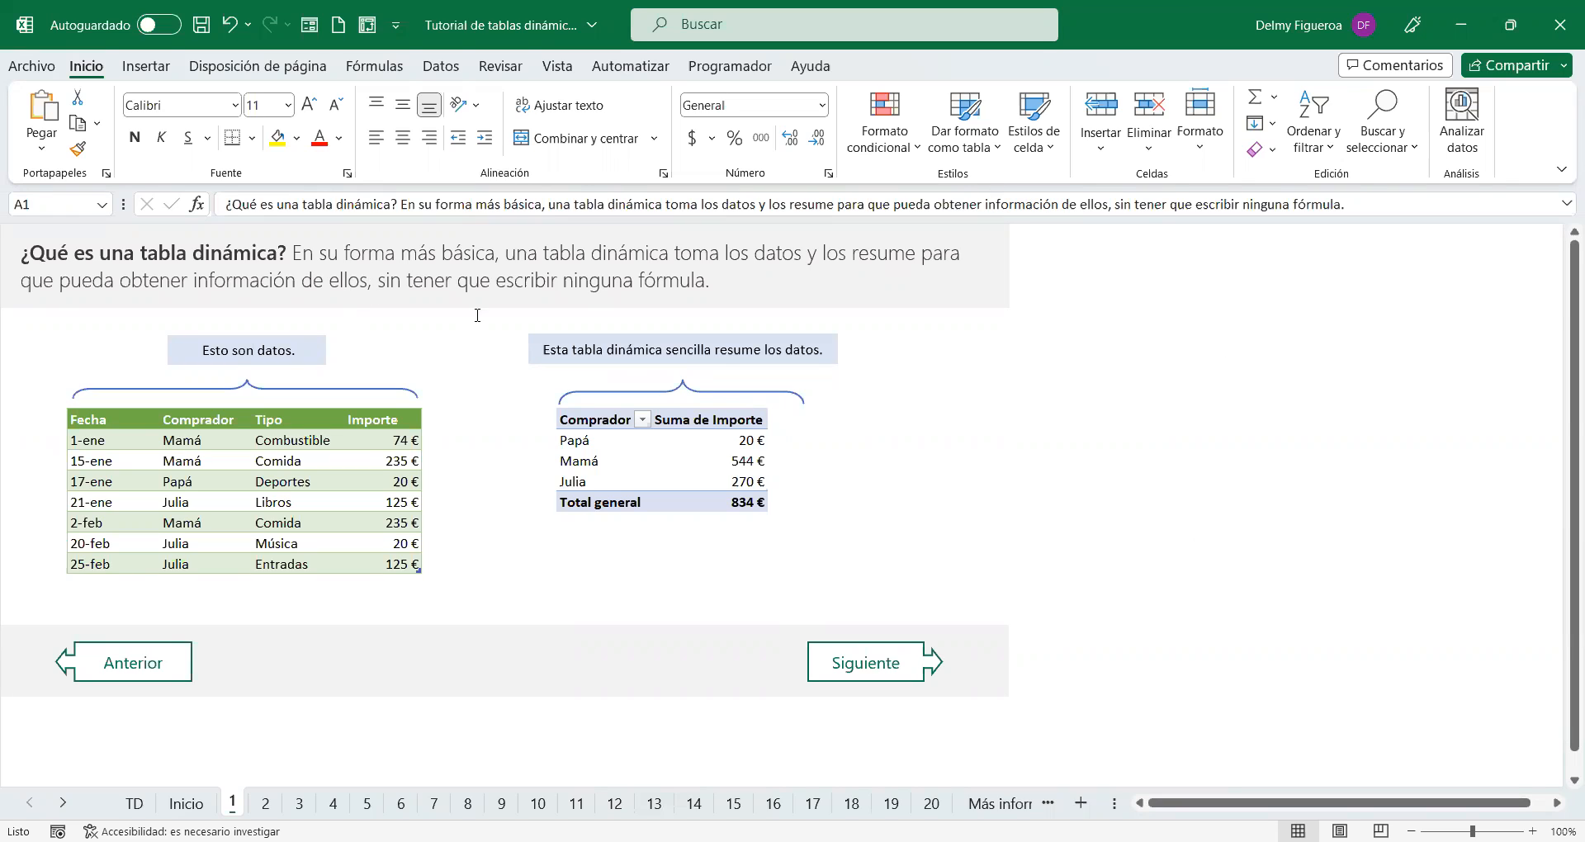
pyautogui.click(1226, 309)
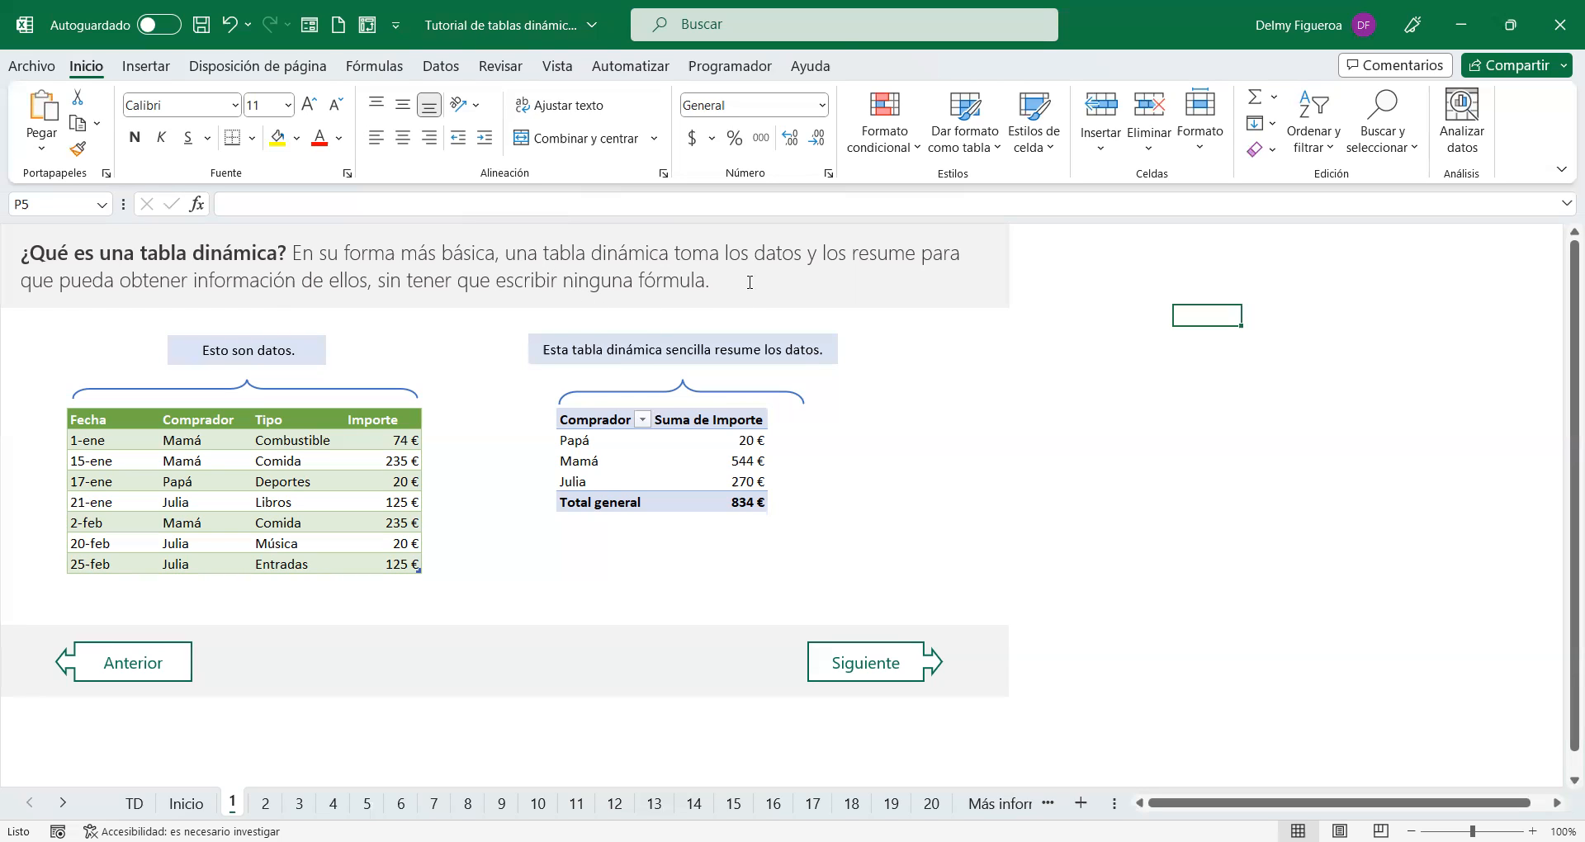
pyautogui.click(1136, 354)
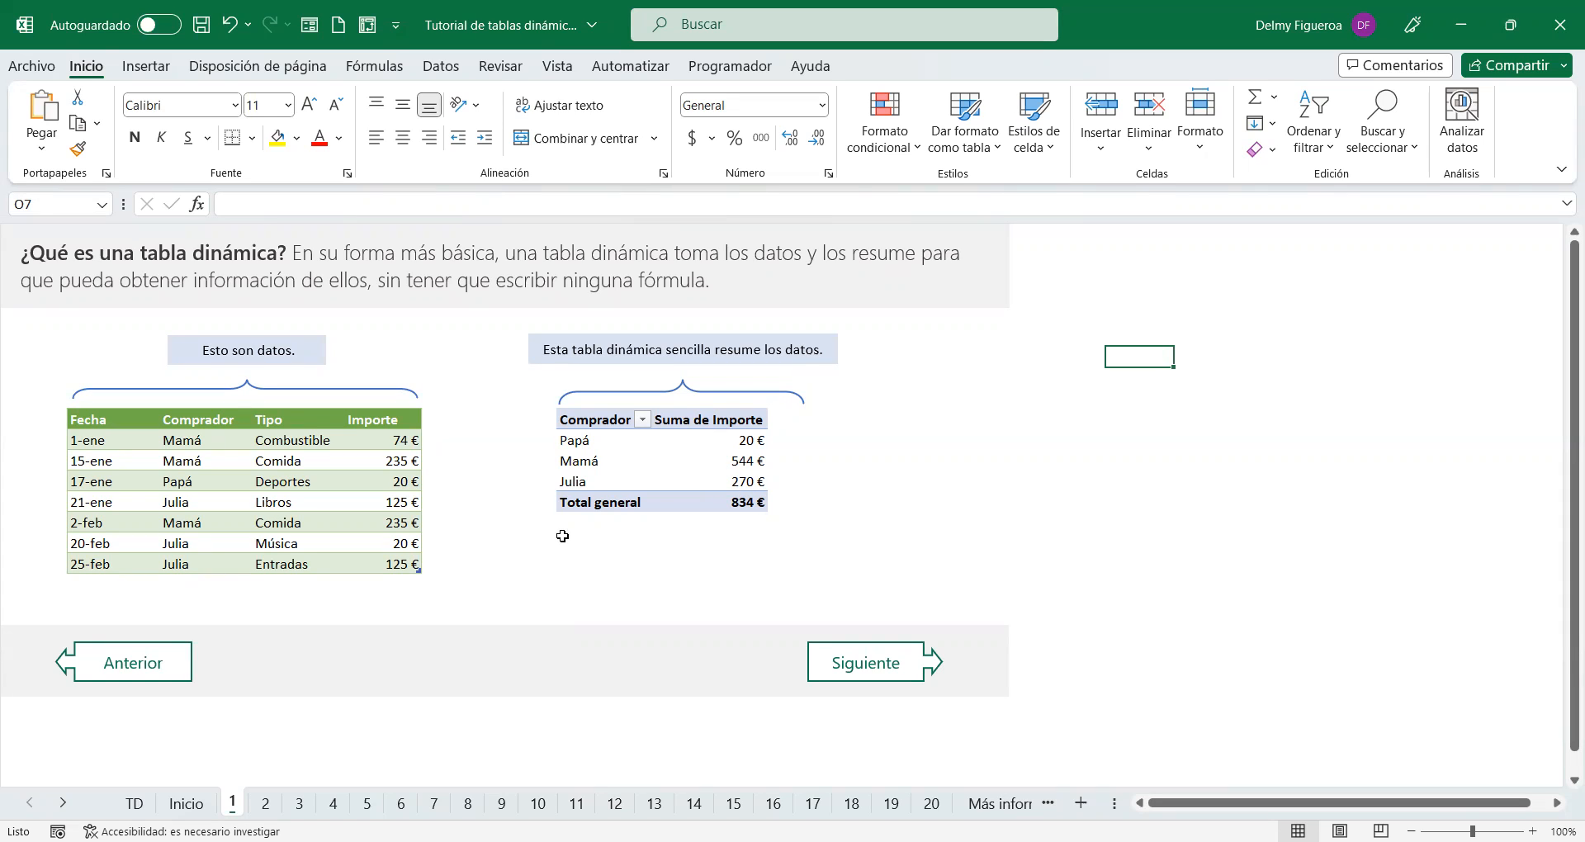
# Step: Compare the more complex pivot table by Tipo and Comprador on sheet 2 with the simple one on sheet 1
pyautogui.click(866, 669)
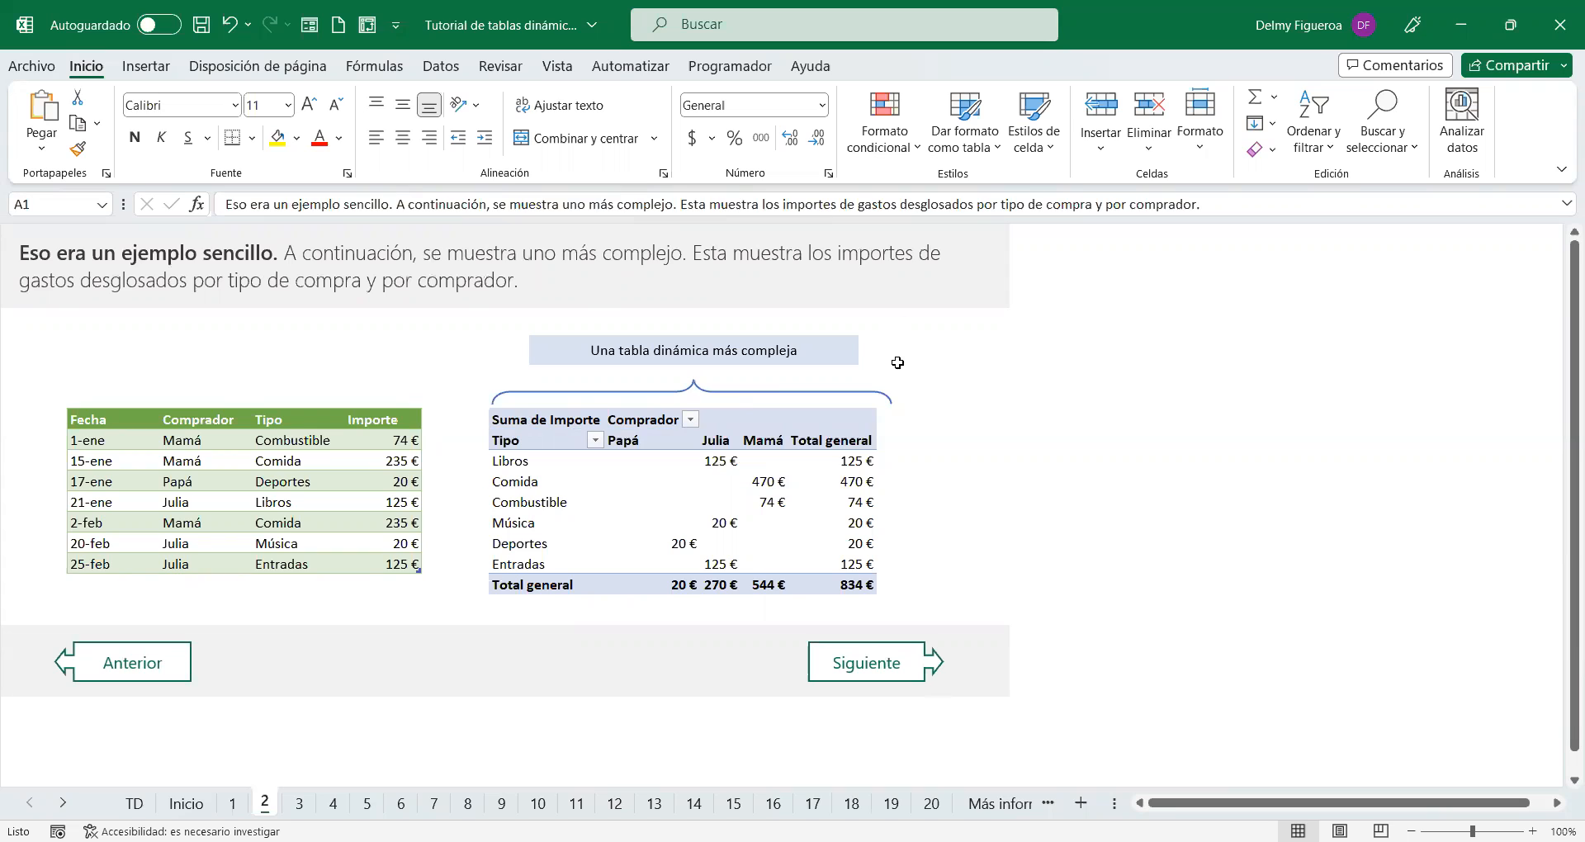
pyautogui.moveTo(840, 490)
pyautogui.click(172, 673)
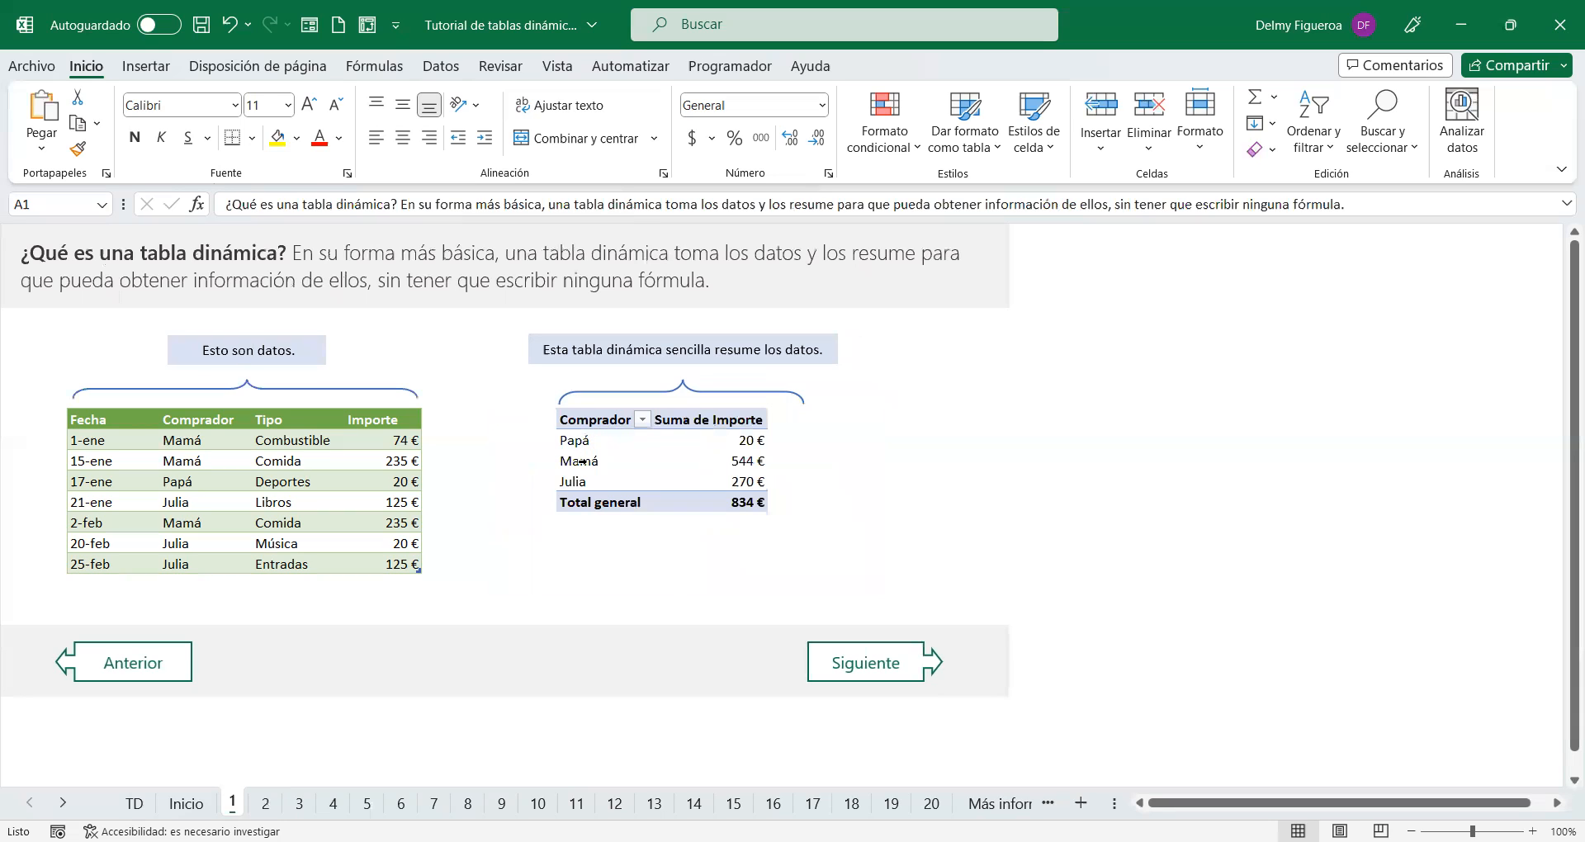
pyautogui.click(840, 641)
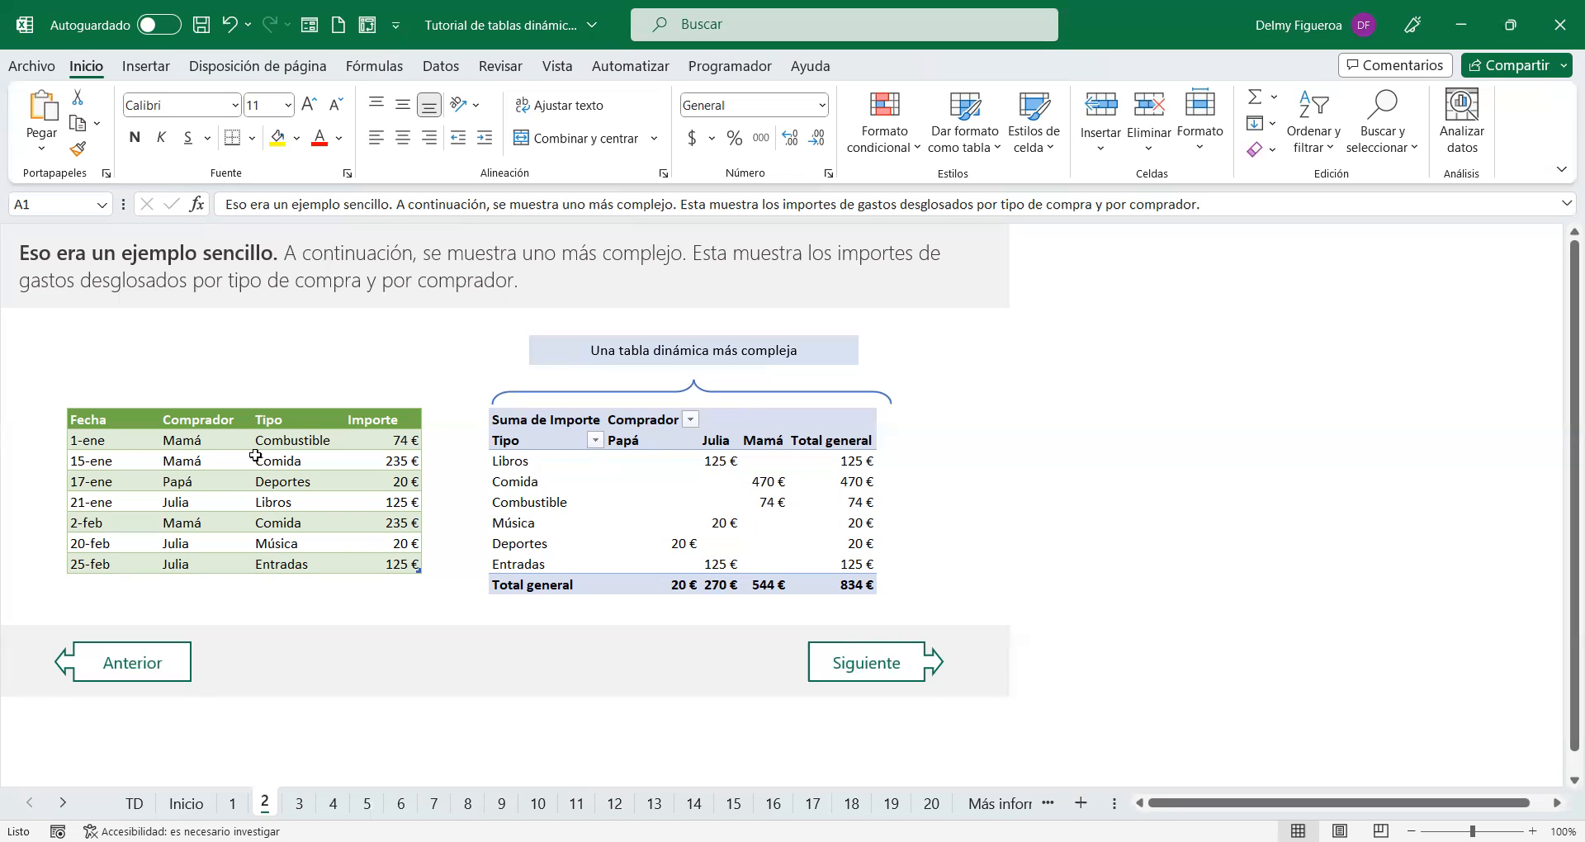
pyautogui.click(288, 464)
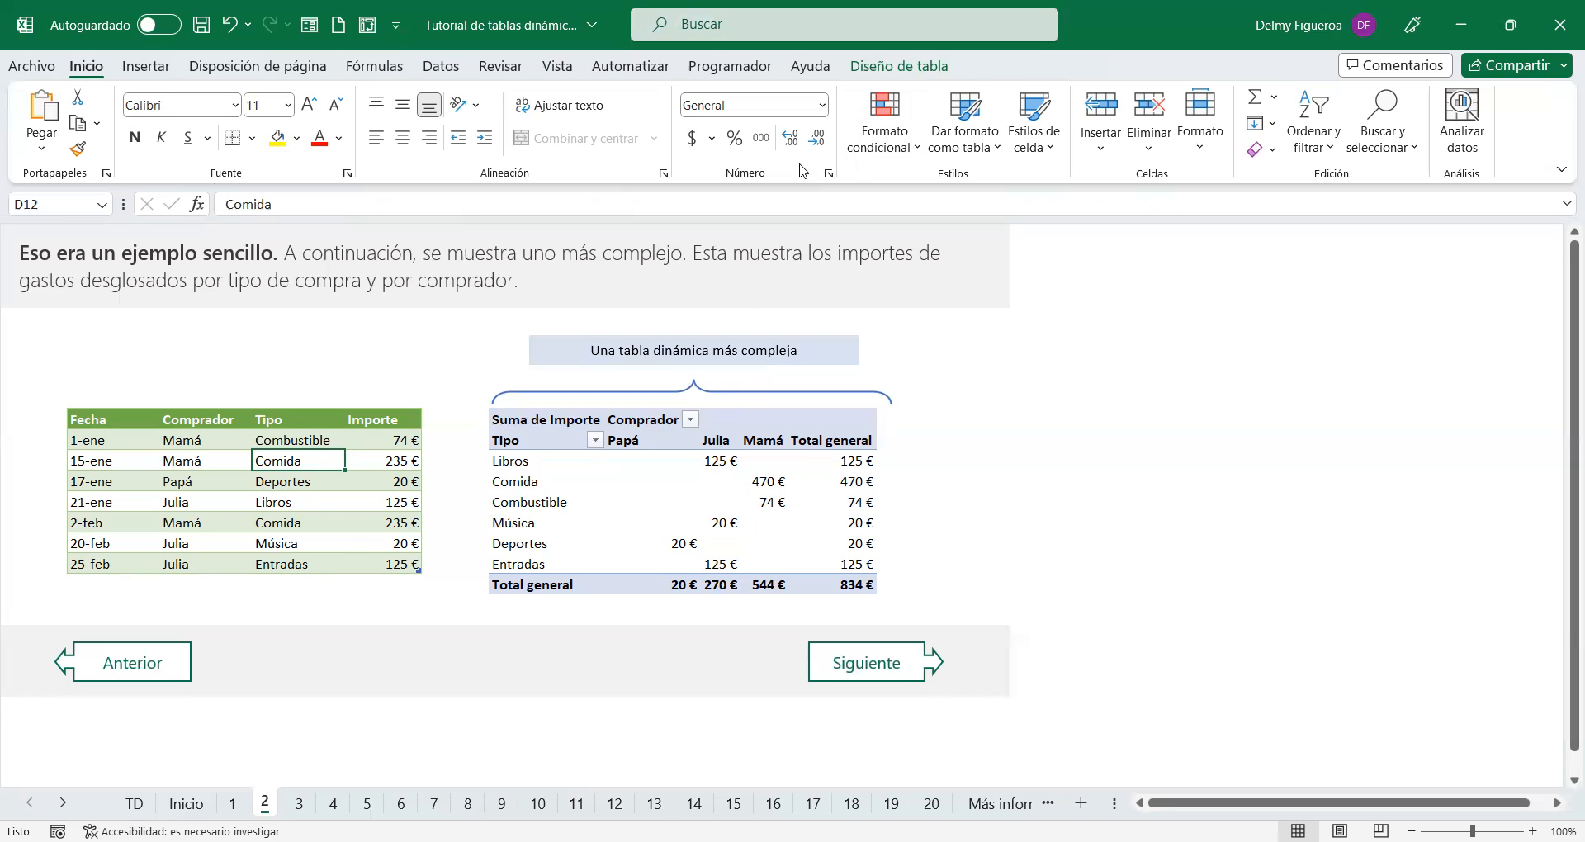
pyautogui.click(719, 480)
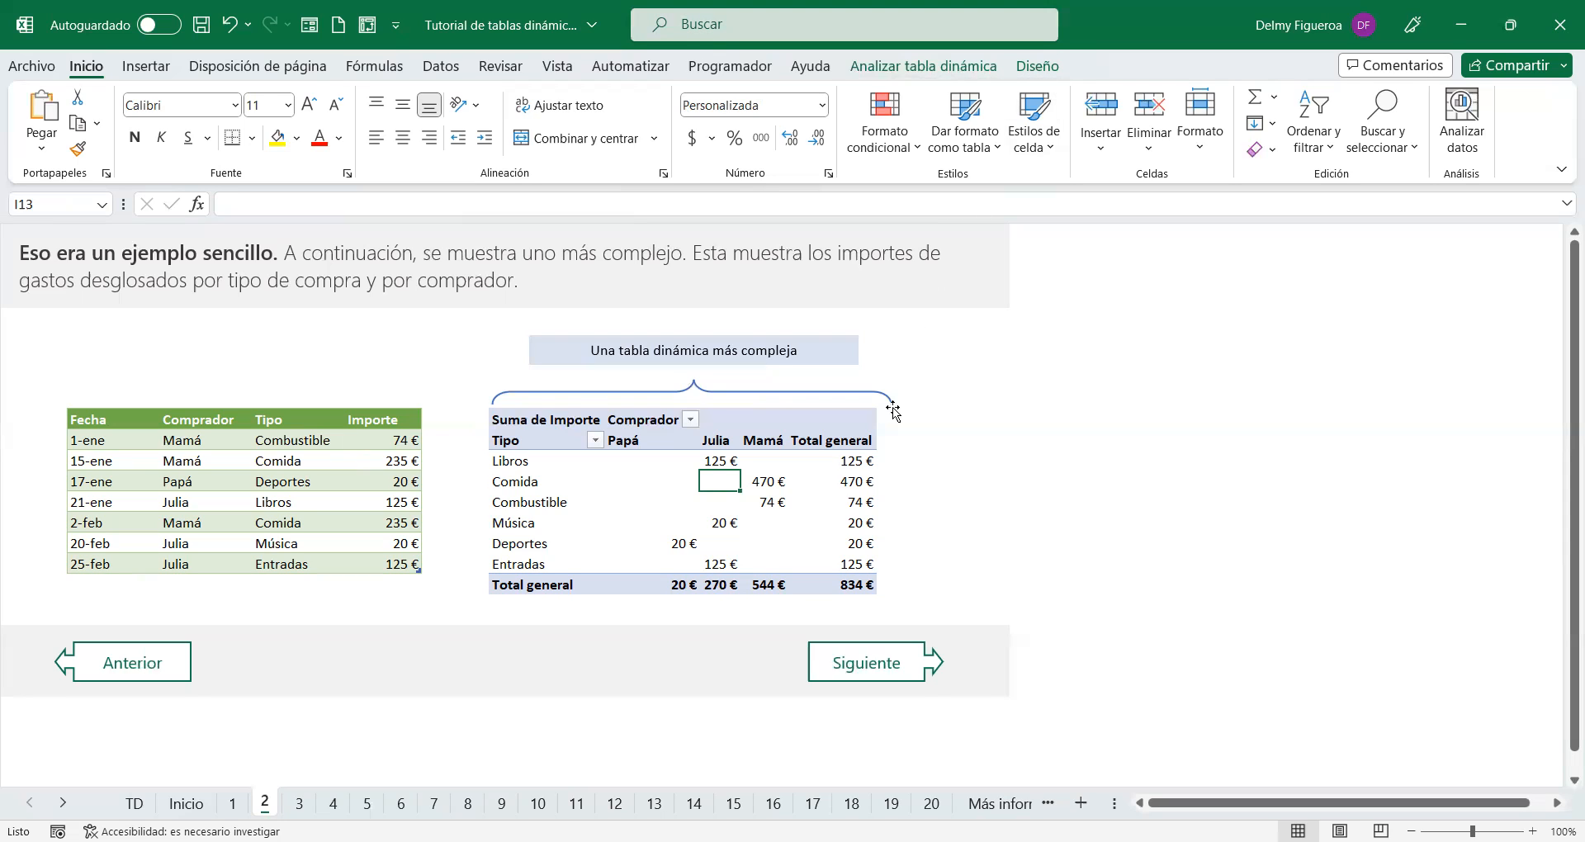
# Step: Go to sheet 3 and examine the pivot chart alongside its source data table
pyautogui.click(898, 685)
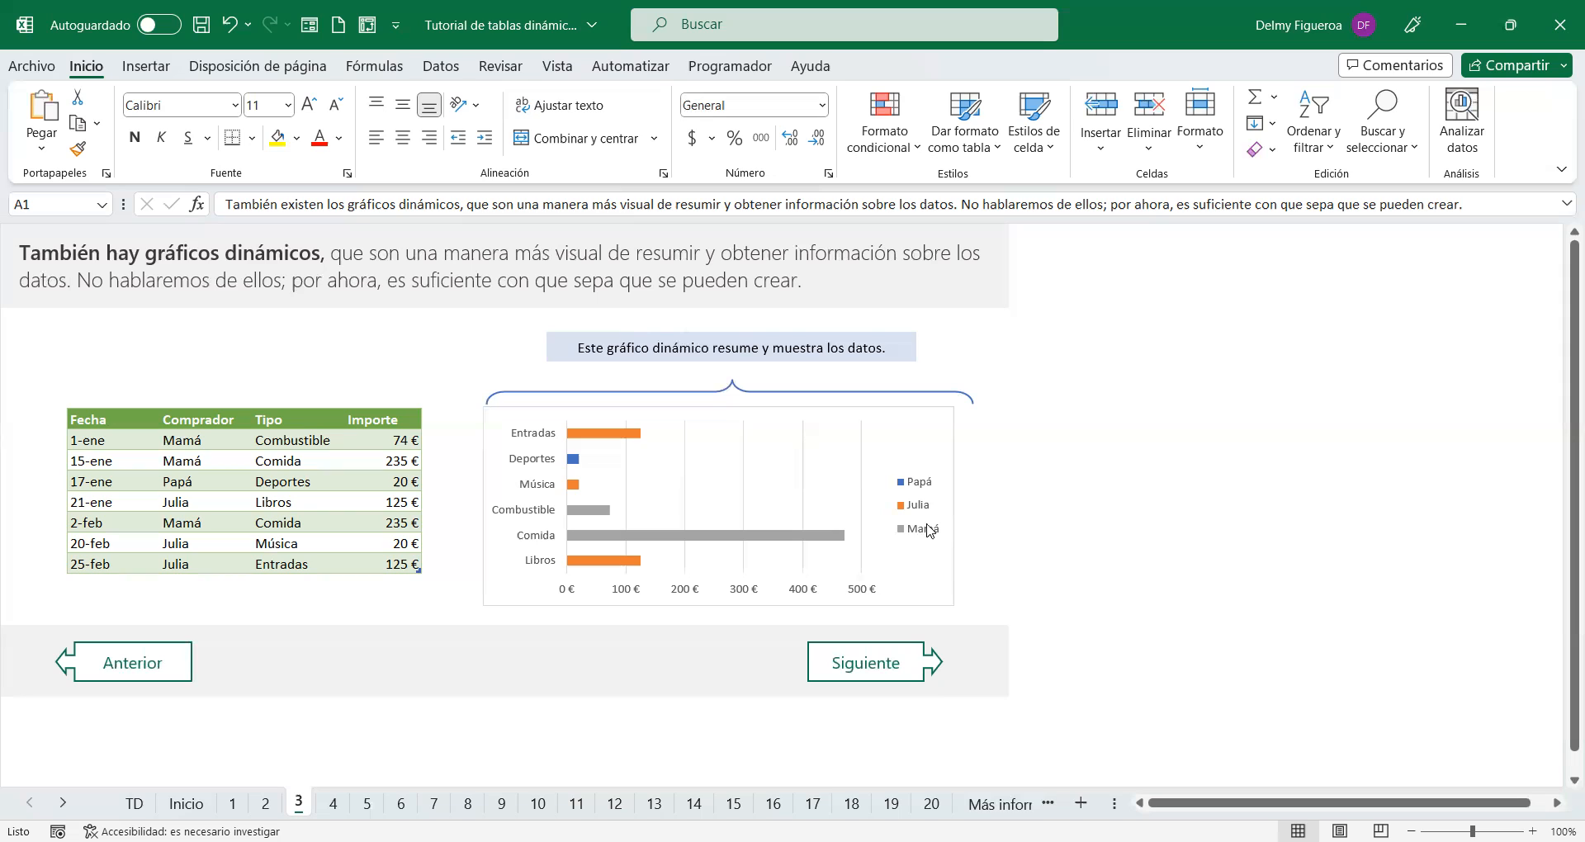
pyautogui.click(286, 481)
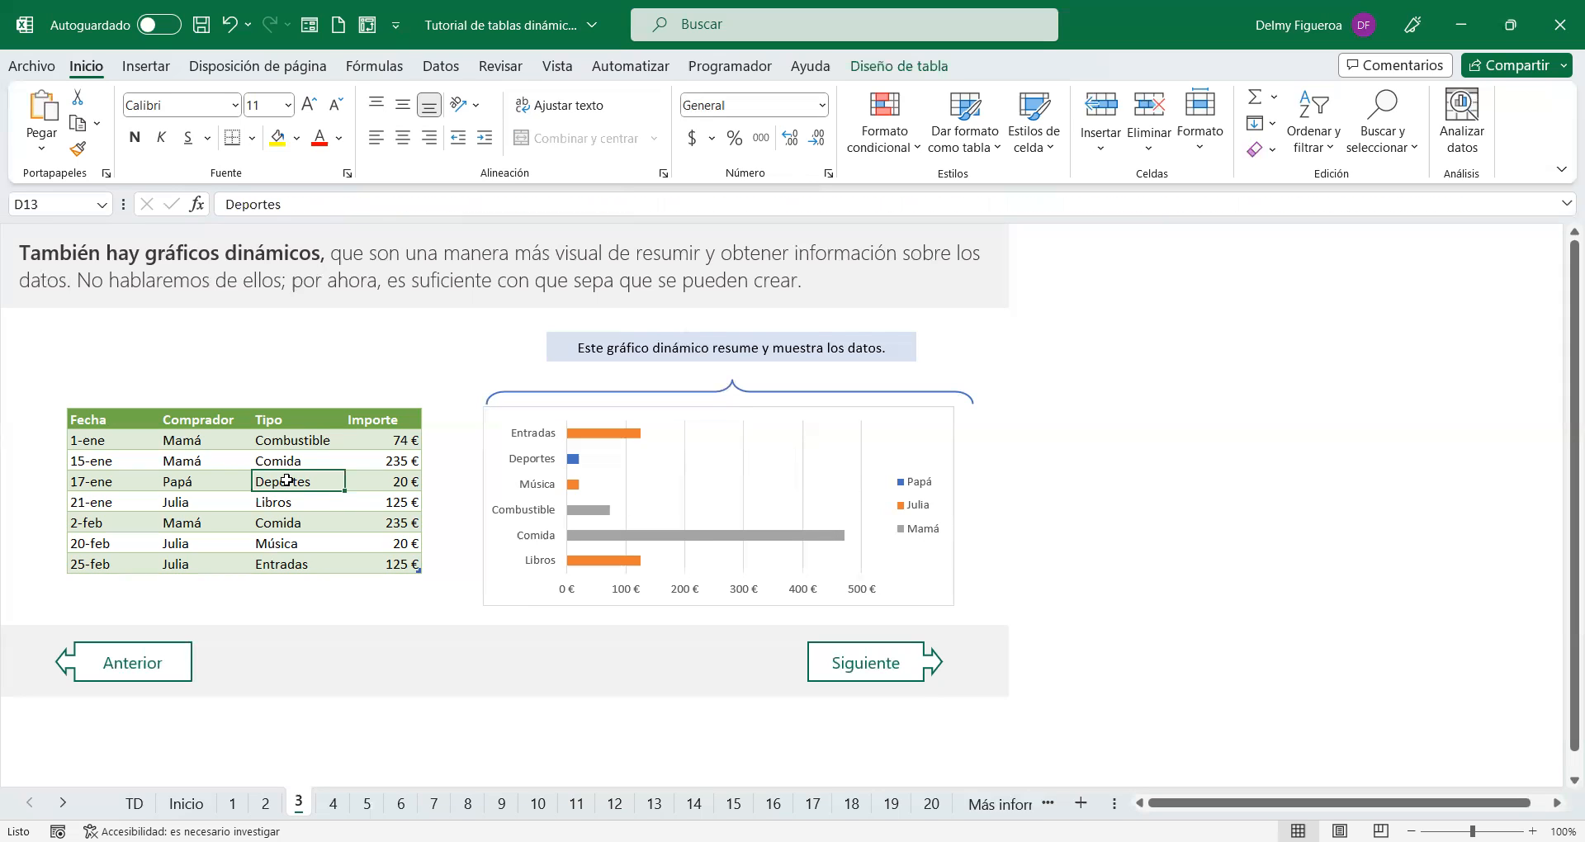
pyautogui.click(807, 420)
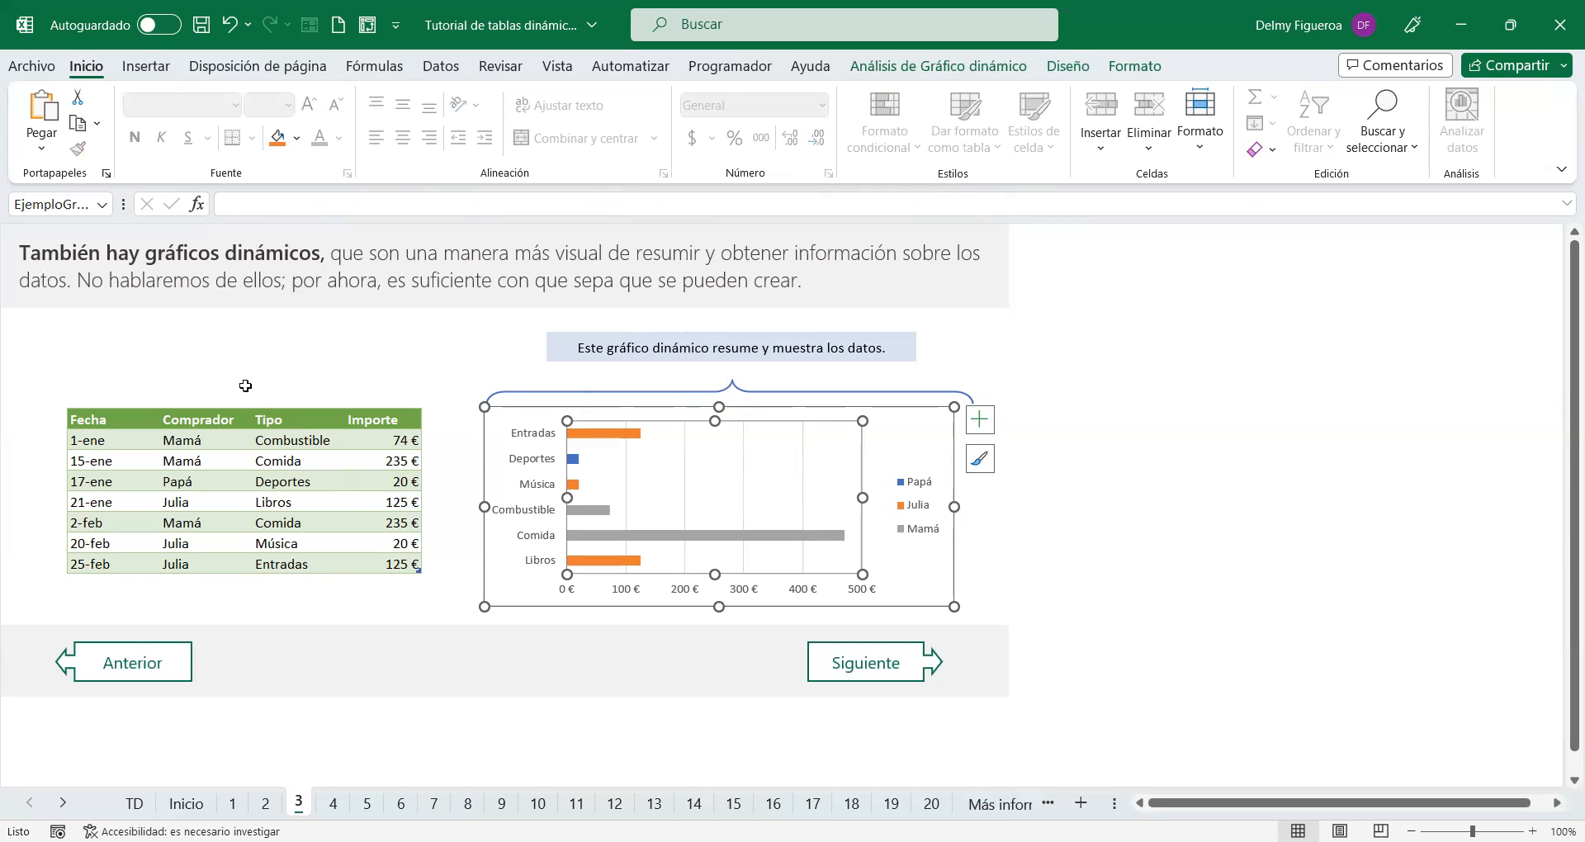
pyautogui.click(1222, 562)
# Step: Go to sheet 4 and check the data under Fecha, Comprador, Tipo and Importe against the source formatting rules
pyautogui.click(856, 669)
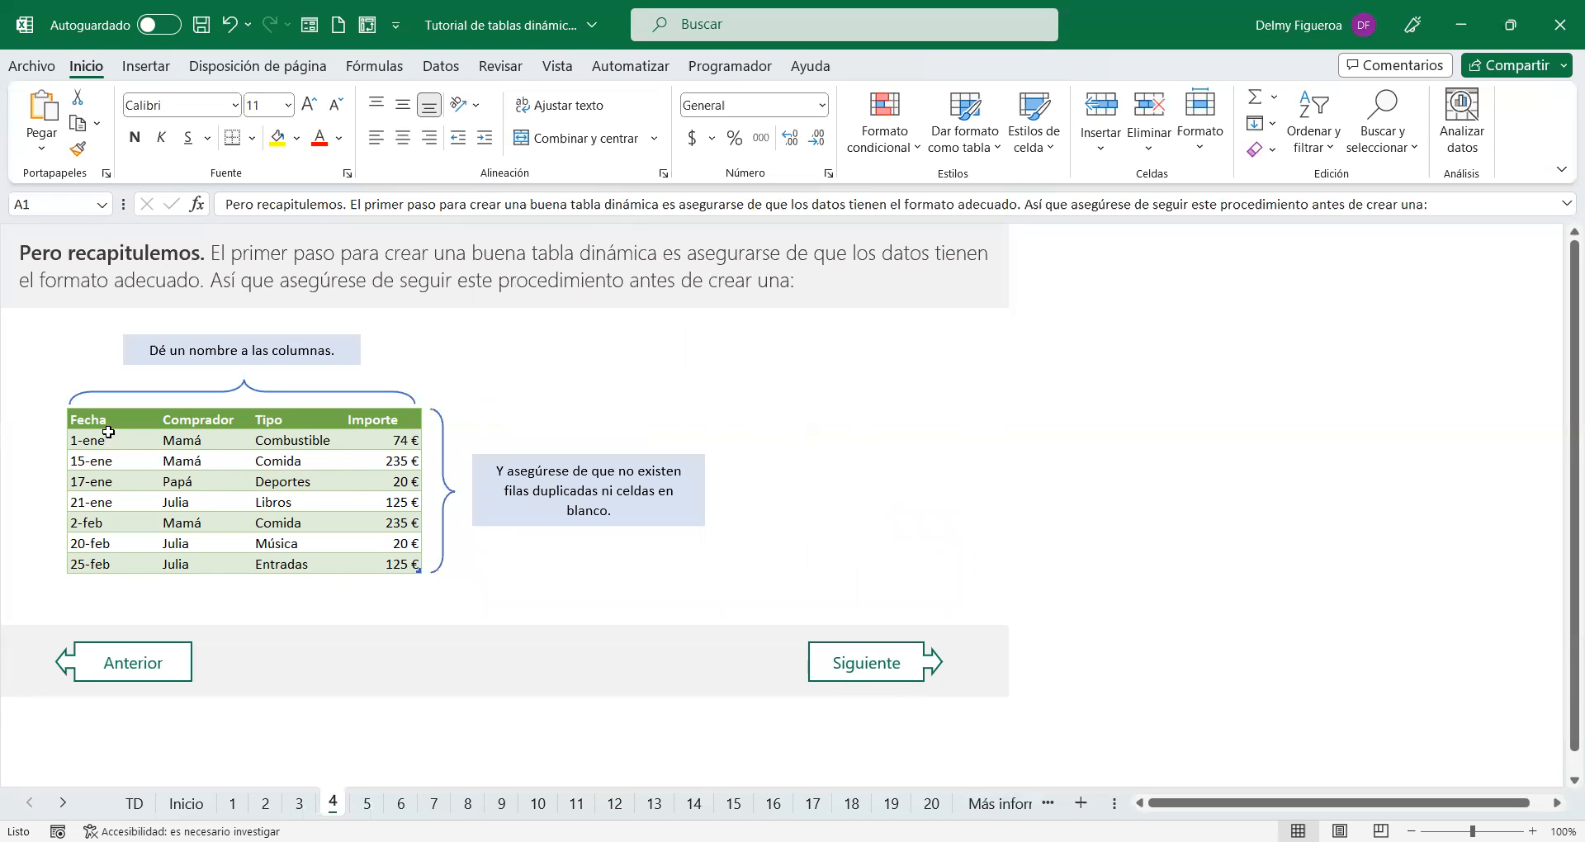
pyautogui.moveTo(99, 437); pyautogui.dragTo(94, 559)
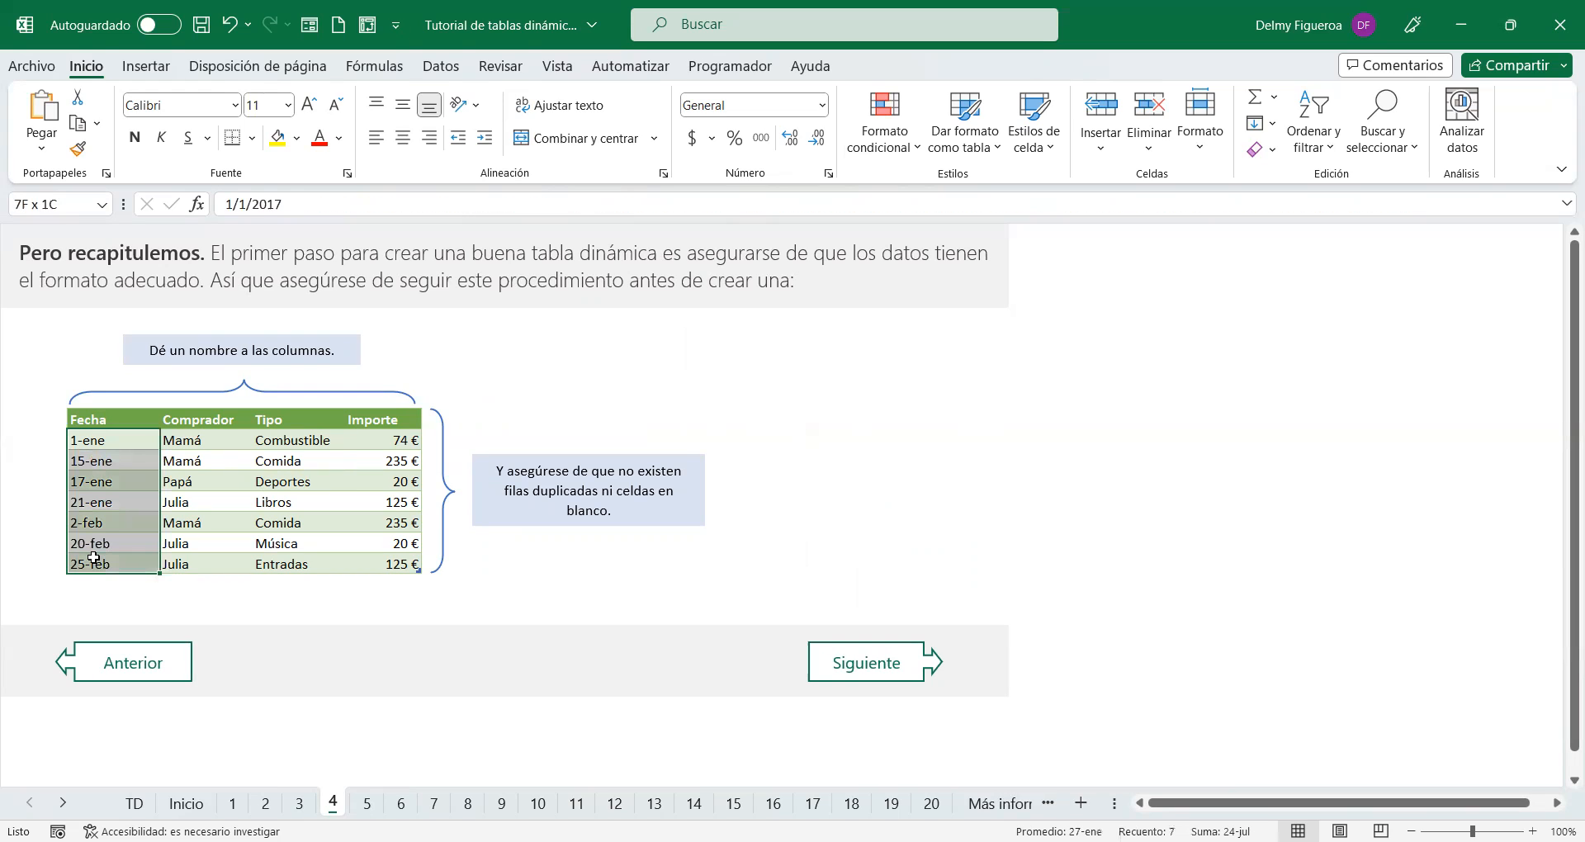
pyautogui.click(219, 439)
pyautogui.moveTo(219, 453); pyautogui.dragTo(211, 518)
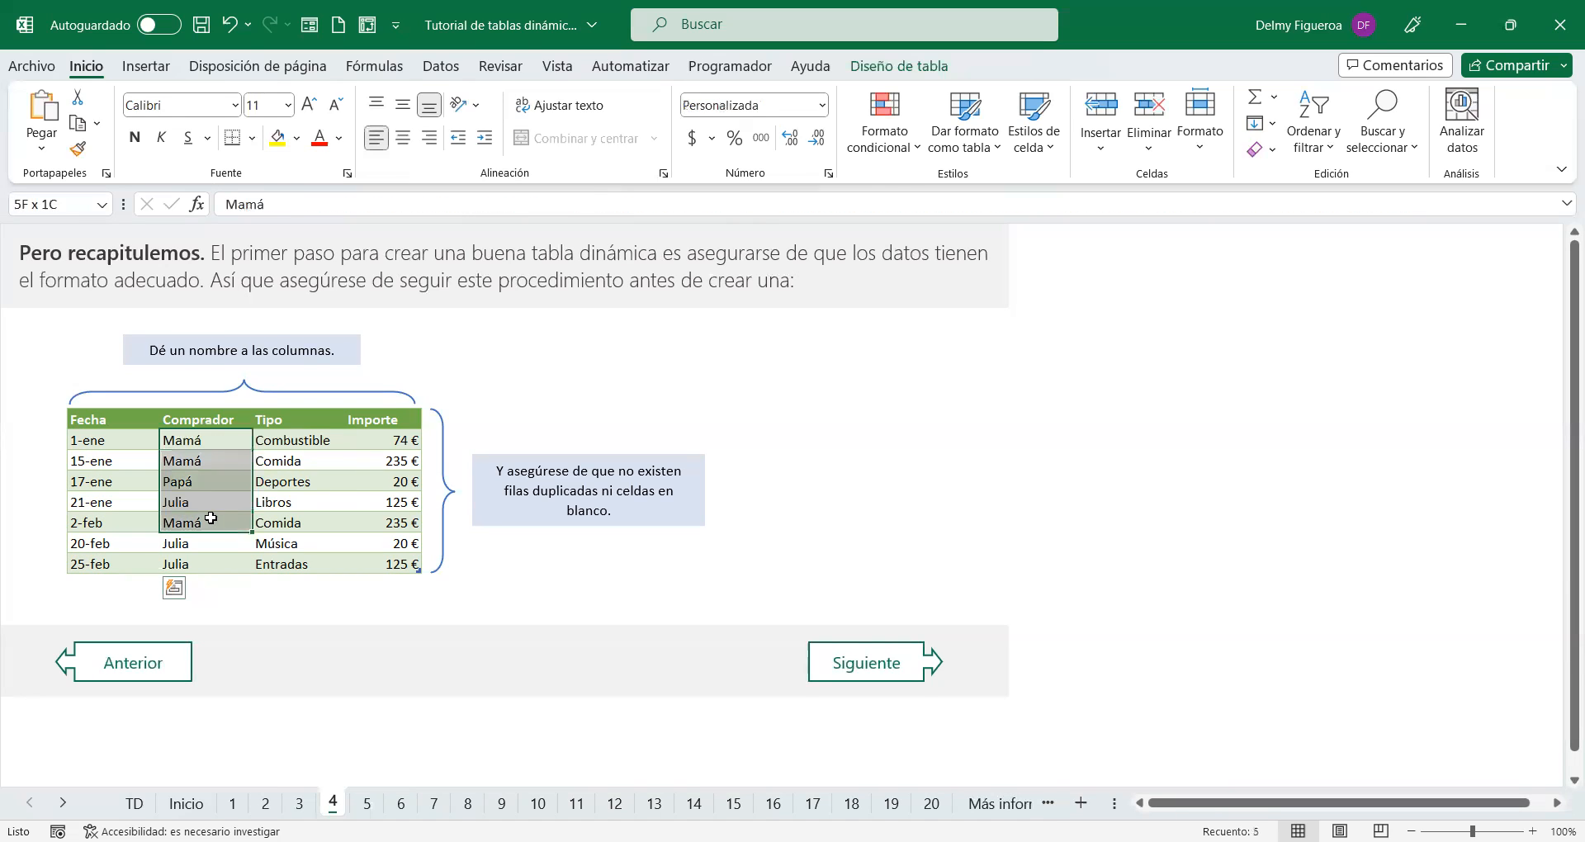
pyautogui.moveTo(304, 440); pyautogui.dragTo(314, 520)
pyautogui.moveTo(396, 442); pyautogui.dragTo(390, 547)
pyautogui.click(513, 401)
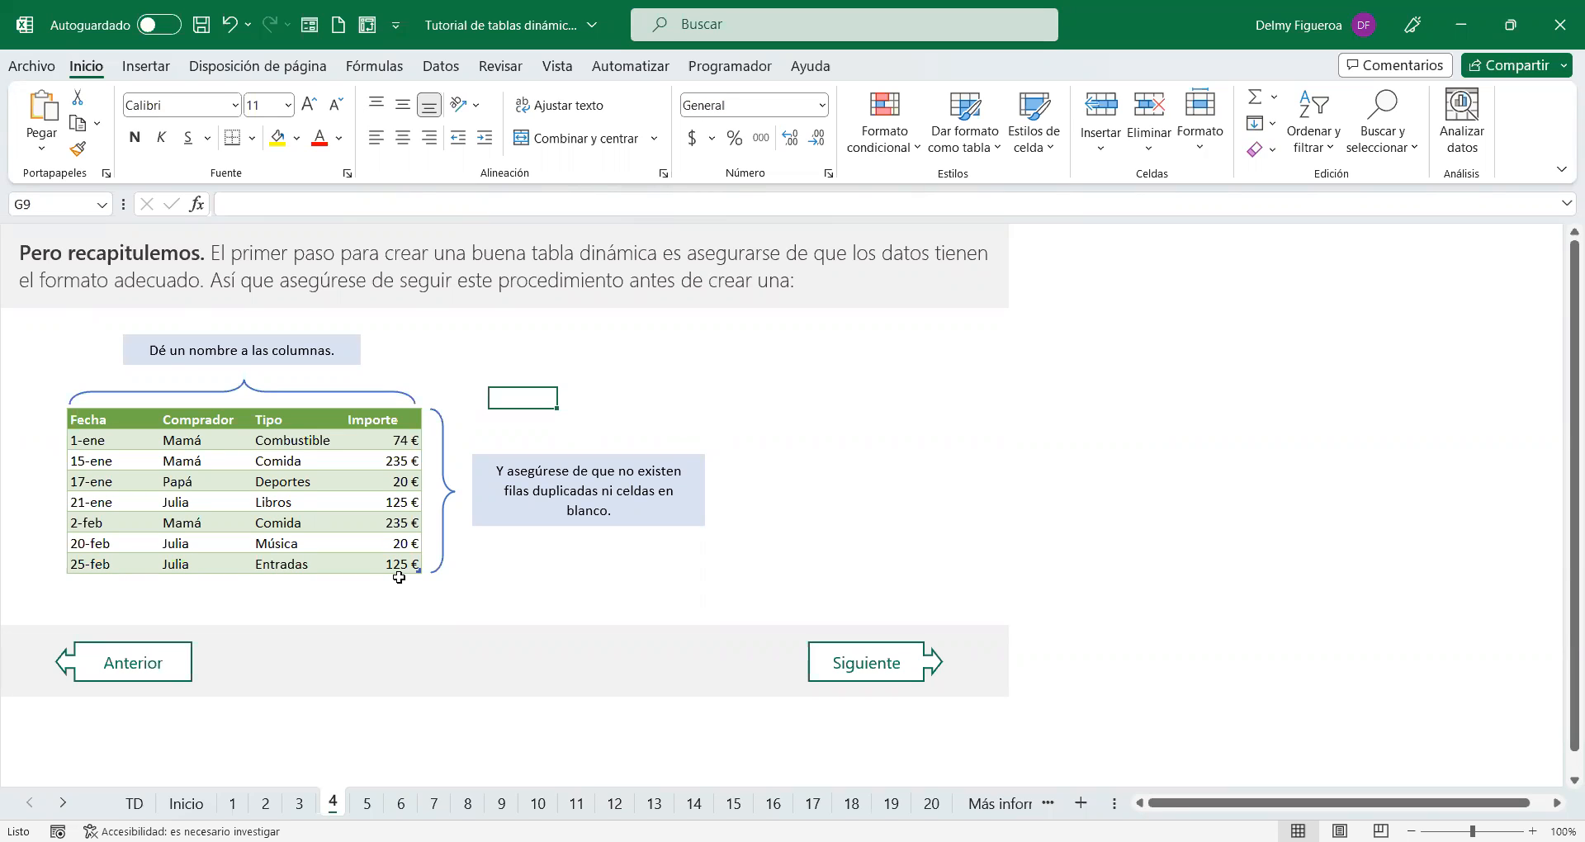
# Step: Advance through sheets 5 and 6 to sheet 7, reading about fields and summing the Importe field
pyautogui.click(854, 676)
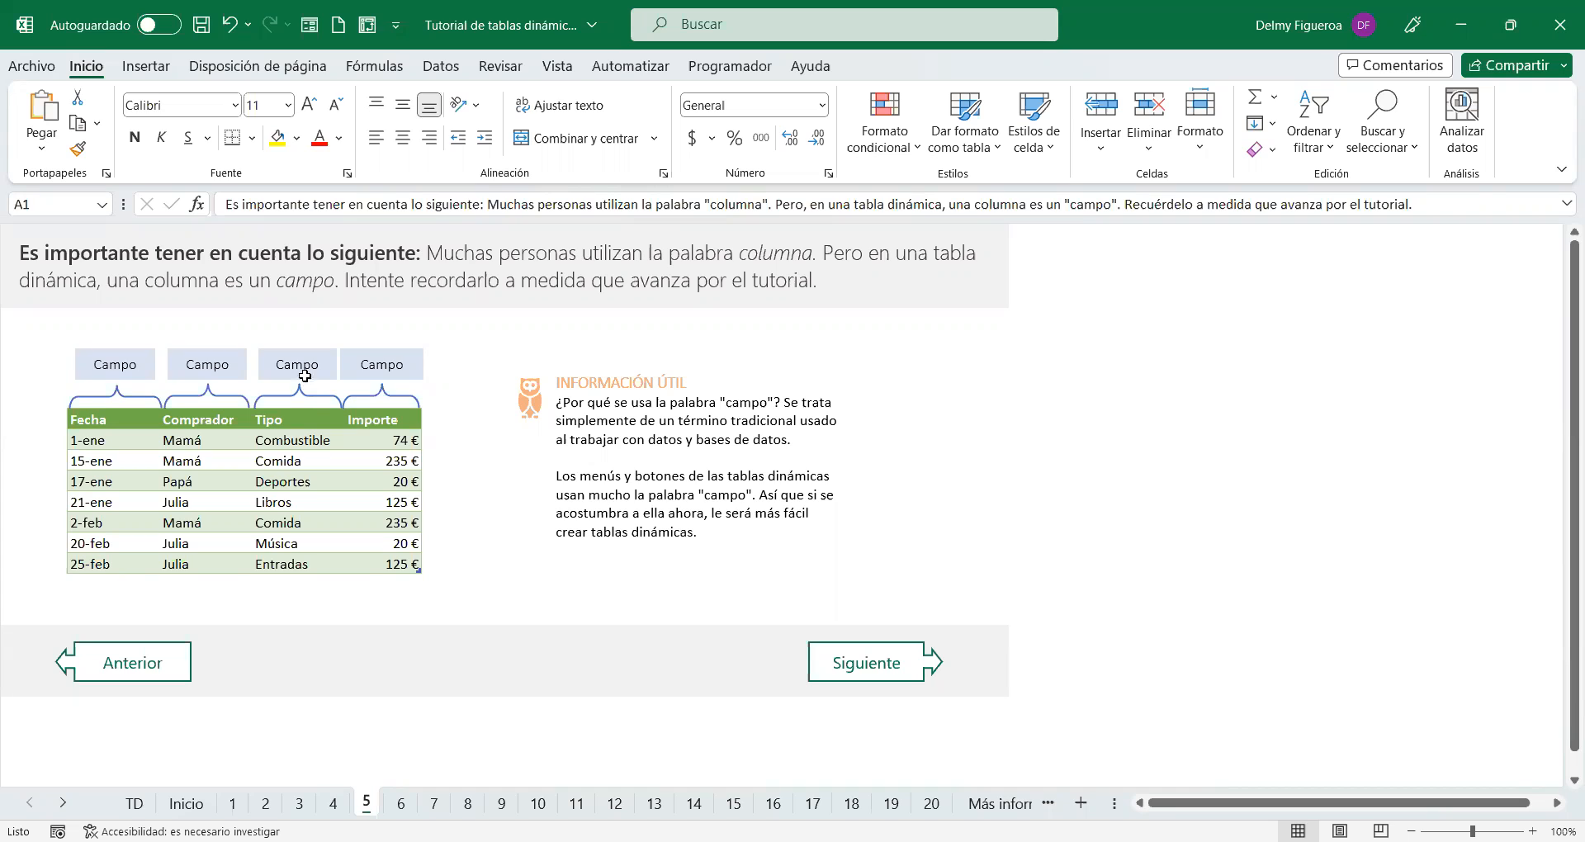
pyautogui.click(868, 682)
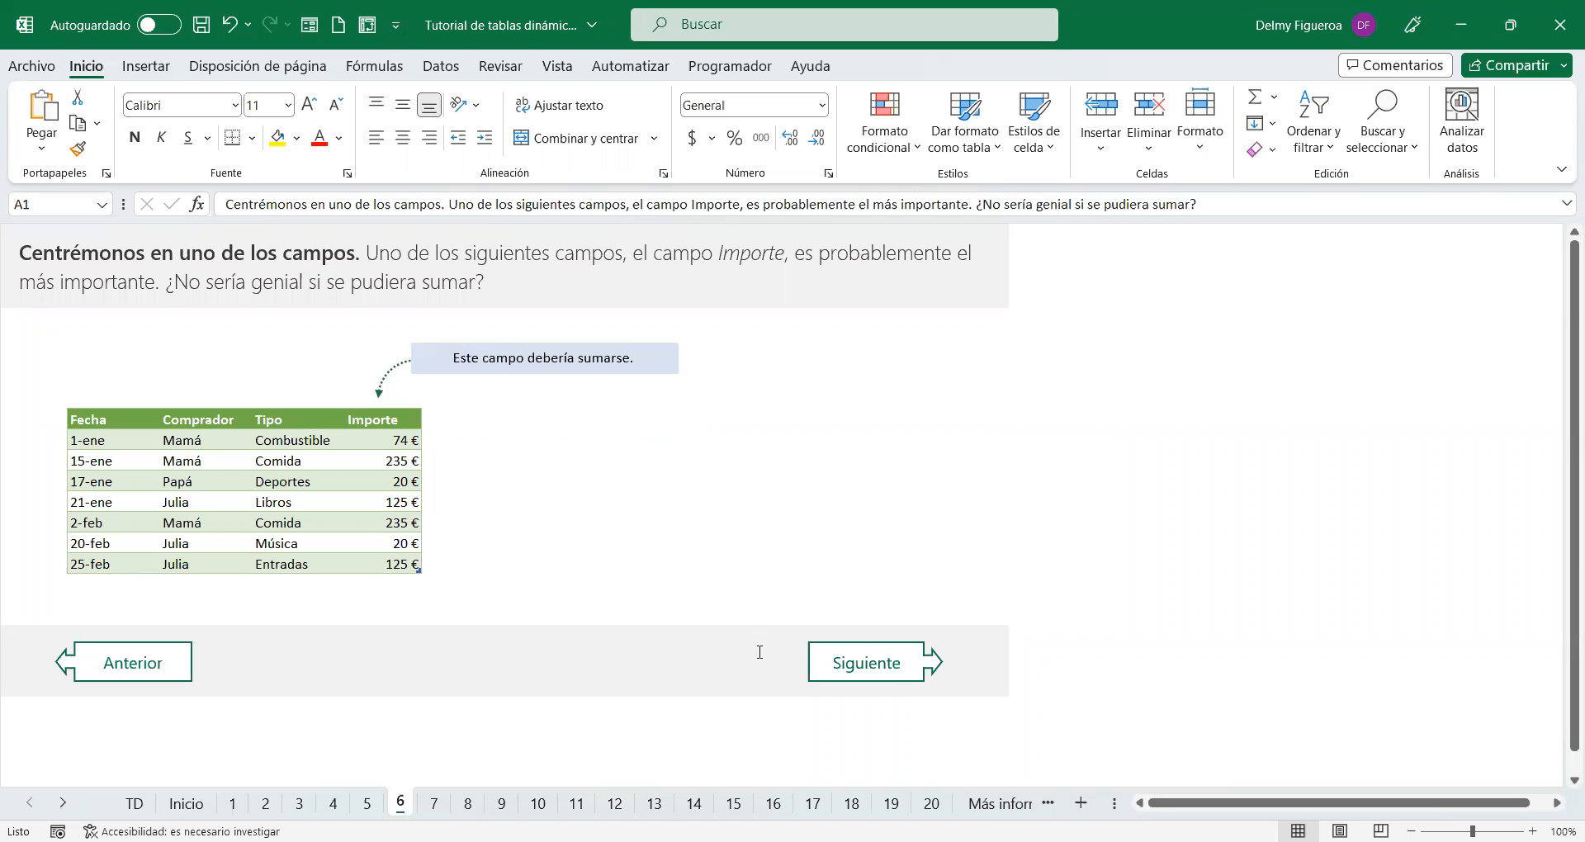
pyautogui.click(907, 675)
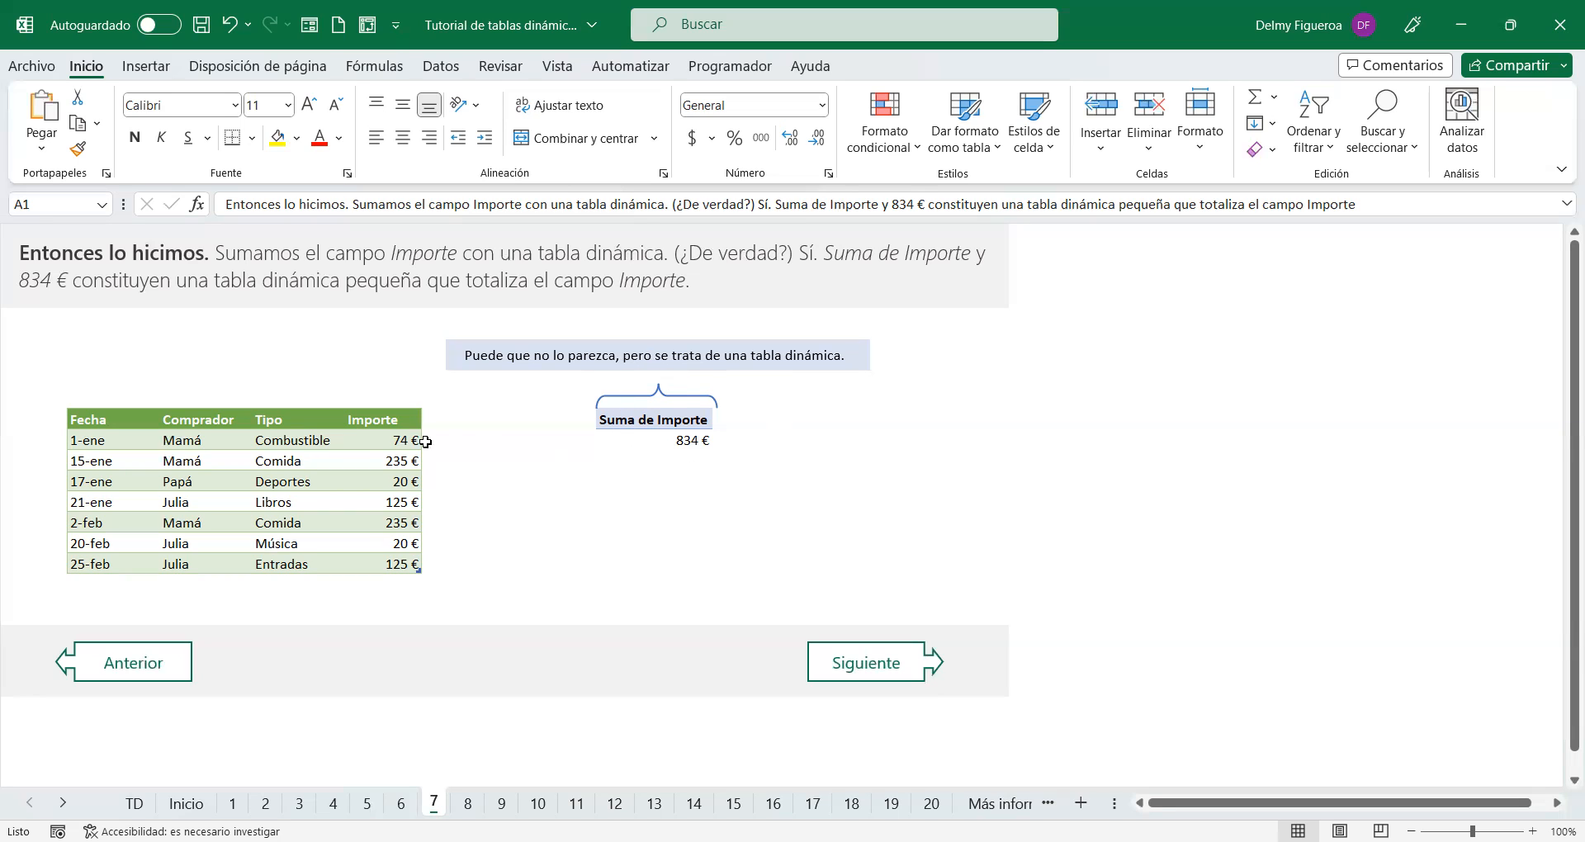
# Step: AutoSum the Importe column in cell E18 below the sheet 7 table, and undo the table's automatic extension to that row
pyautogui.moveTo(395, 444); pyautogui.dragTo(393, 564)
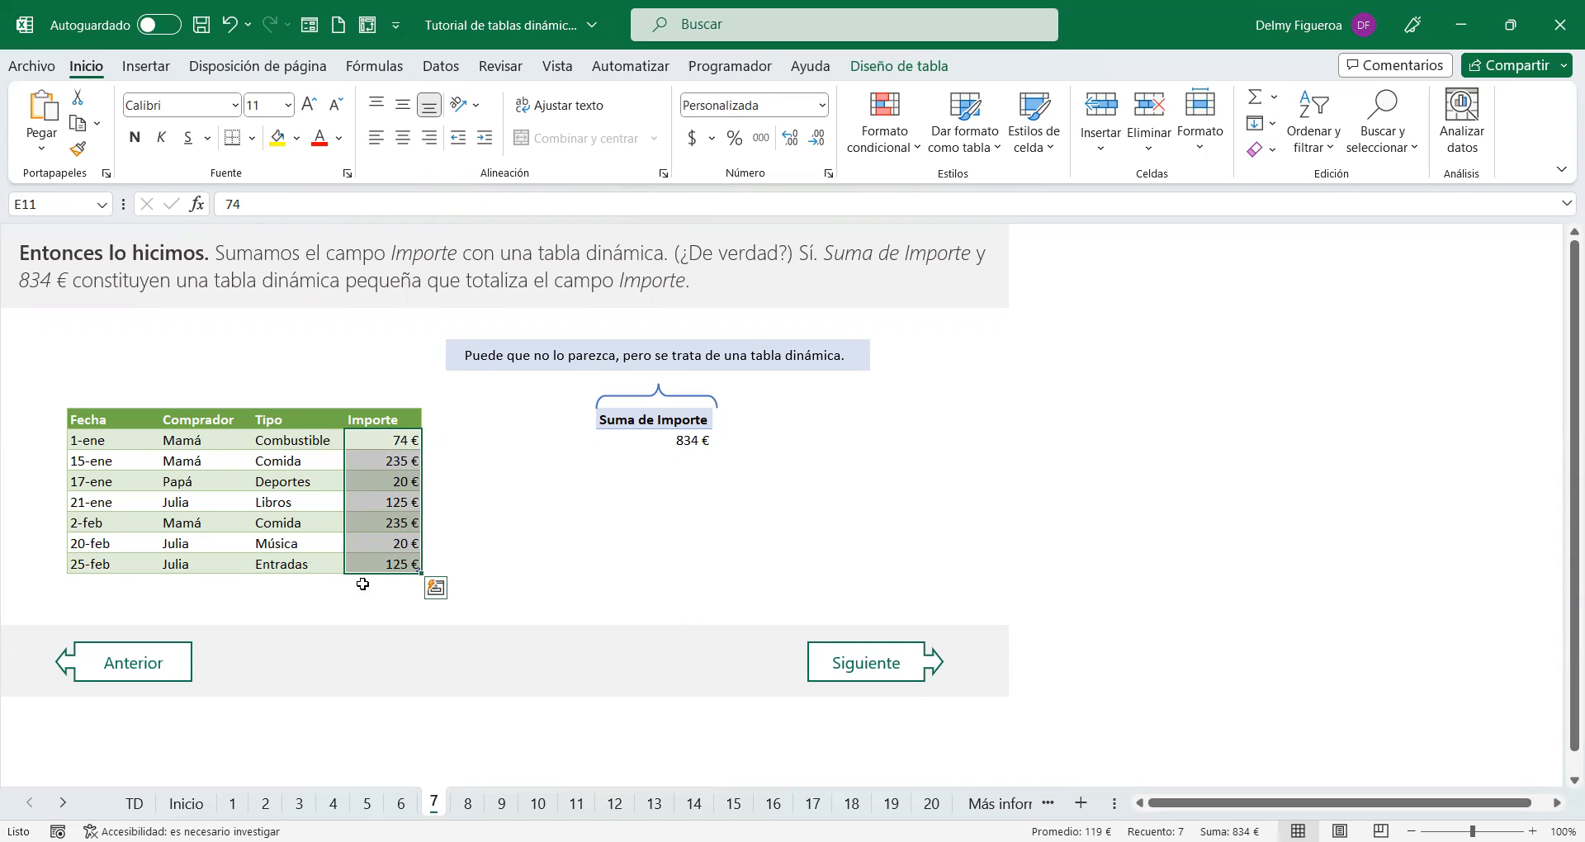
pyautogui.click(387, 581)
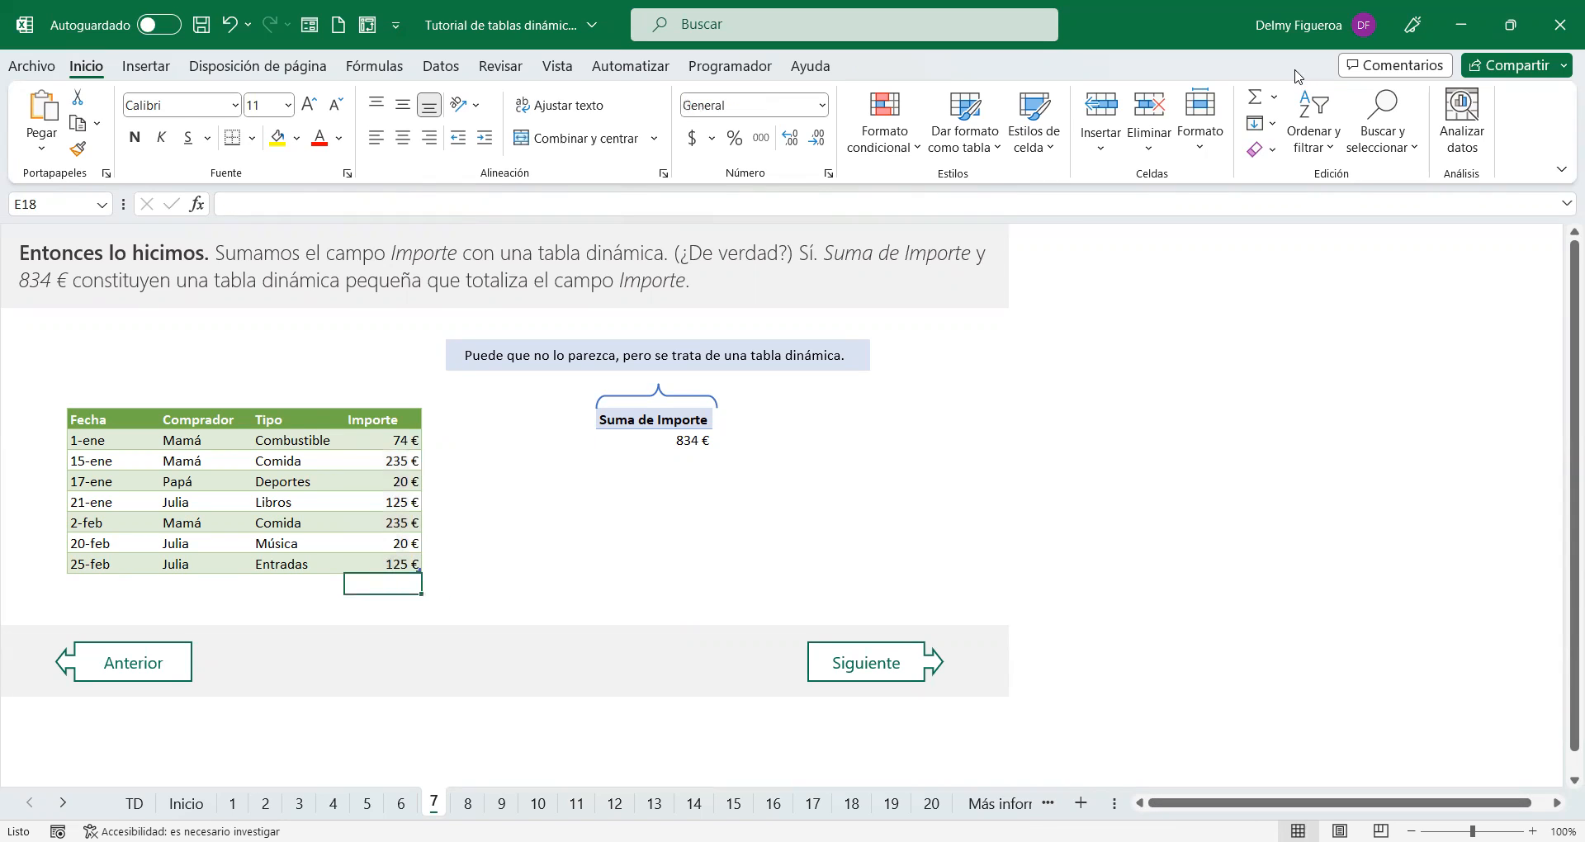
pyautogui.click(1255, 102)
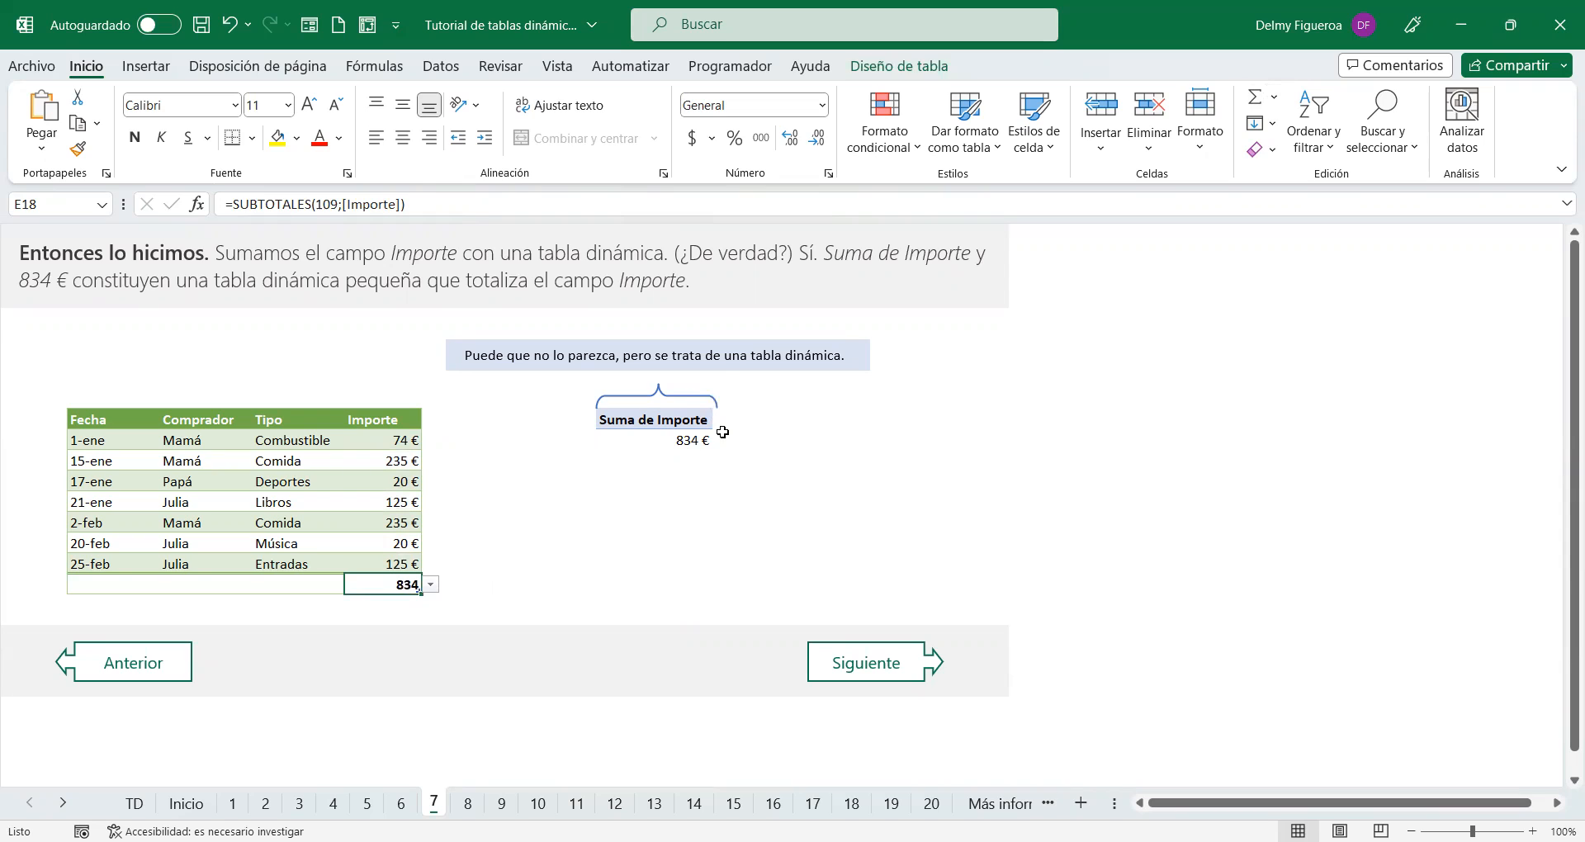
pyautogui.hotkey('ctrl', 'z')
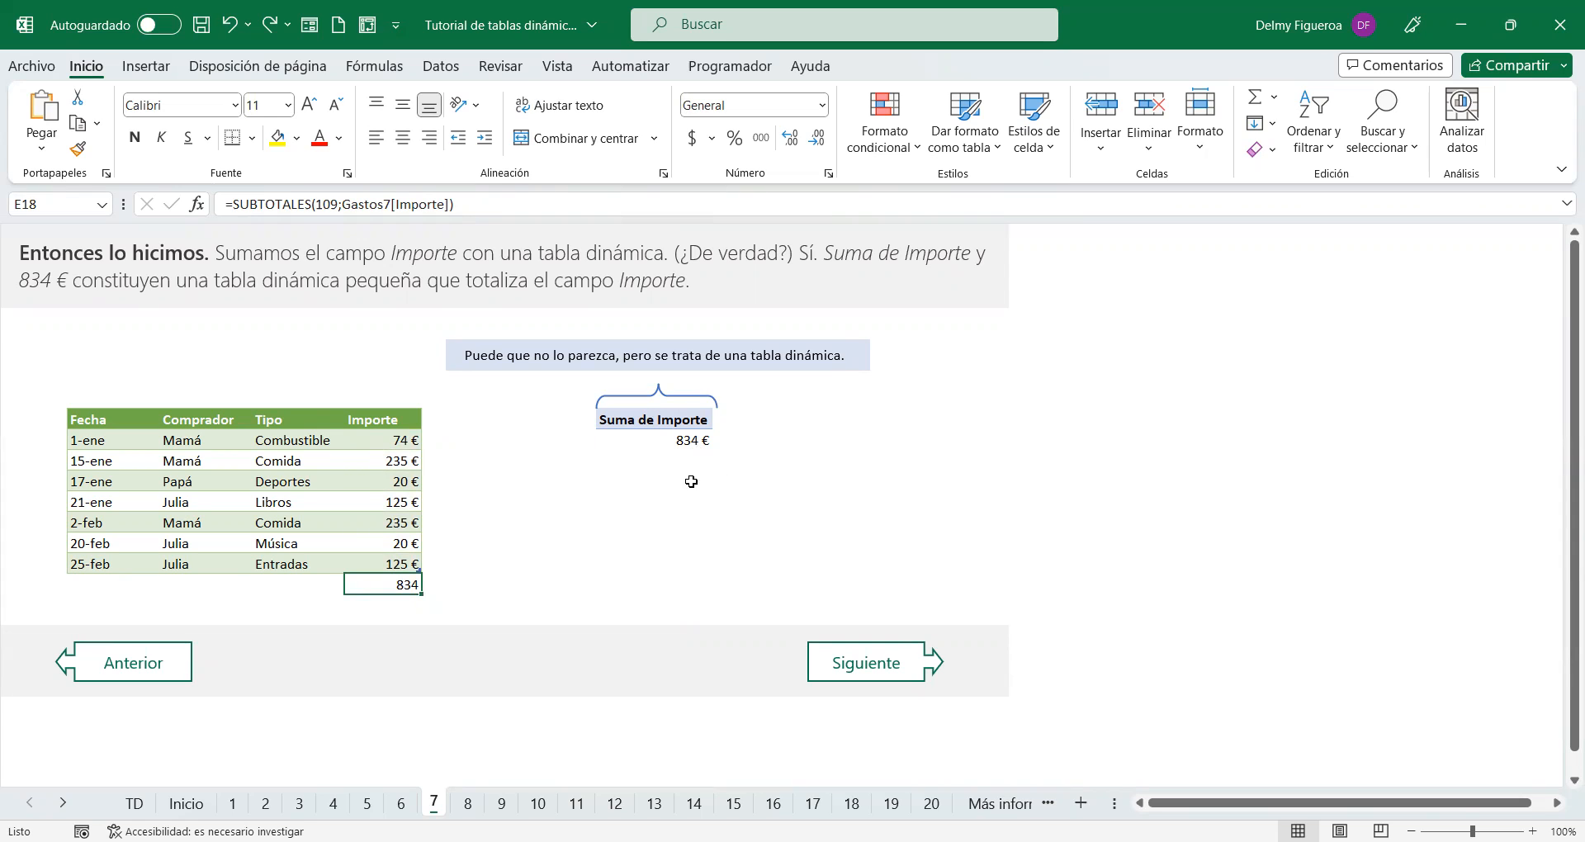
# Step: Go to sheet 8 and examine how the numeric Importe column becomes the pivot table's value field
pyautogui.click(874, 669)
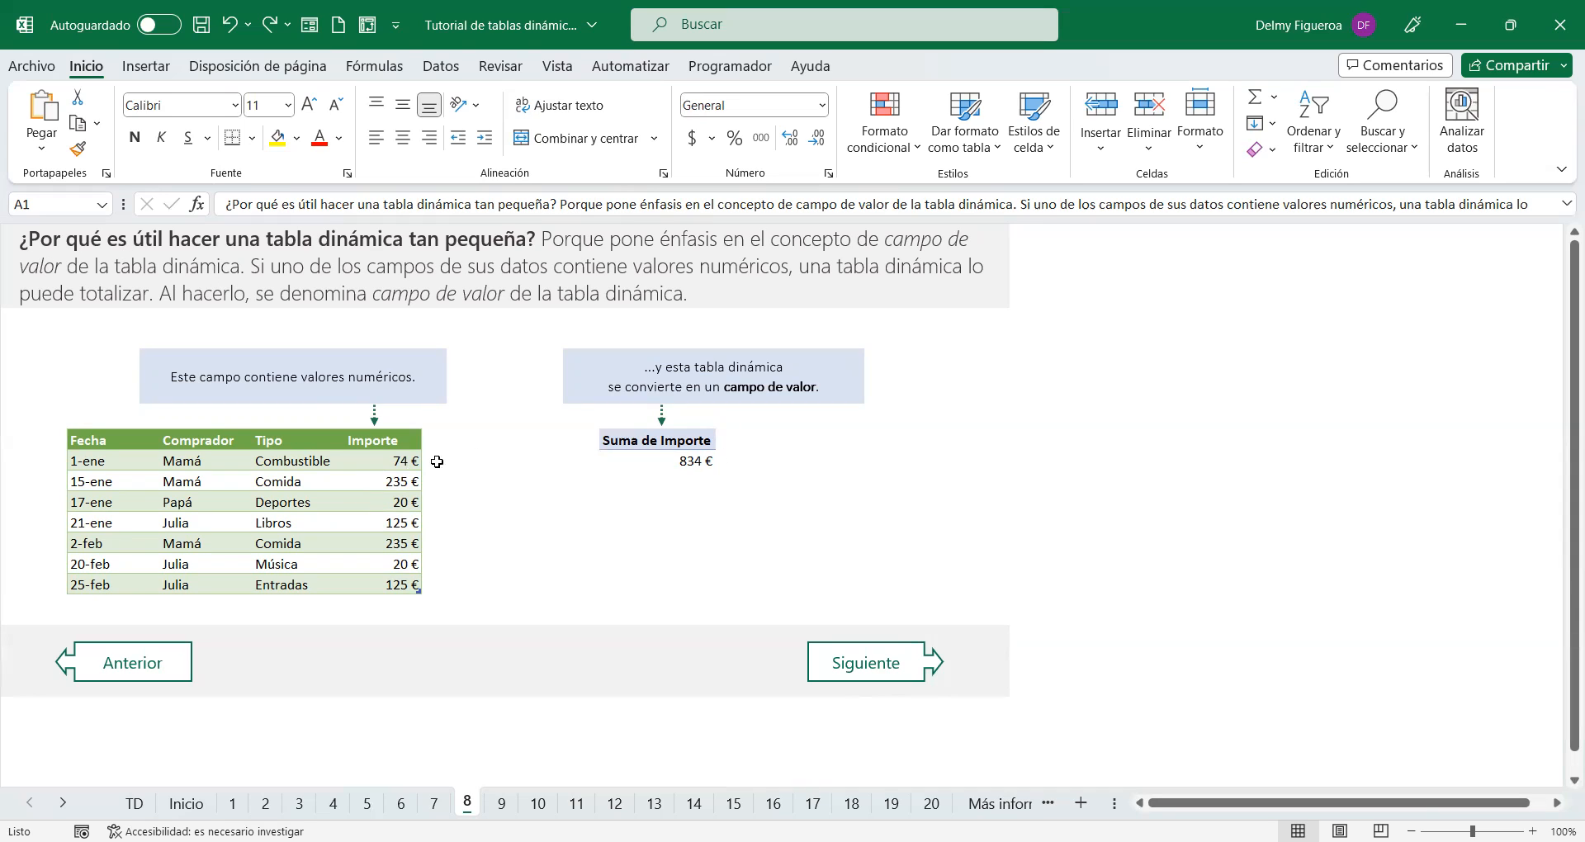
pyautogui.moveTo(397, 459); pyautogui.dragTo(399, 605)
pyautogui.moveTo(394, 459); pyautogui.dragTo(398, 584)
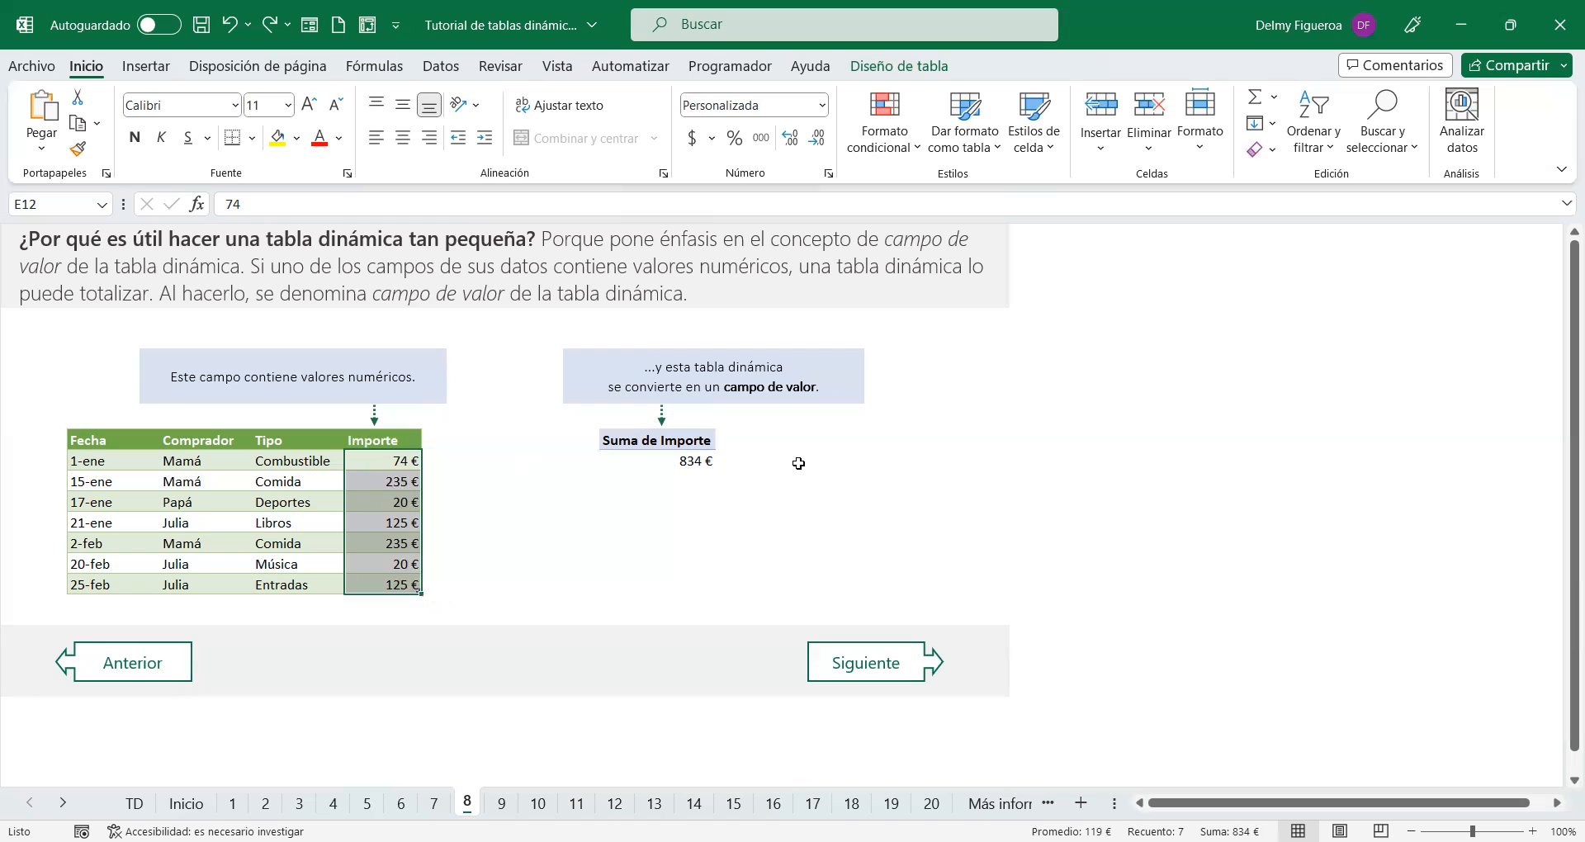
pyautogui.click(750, 467)
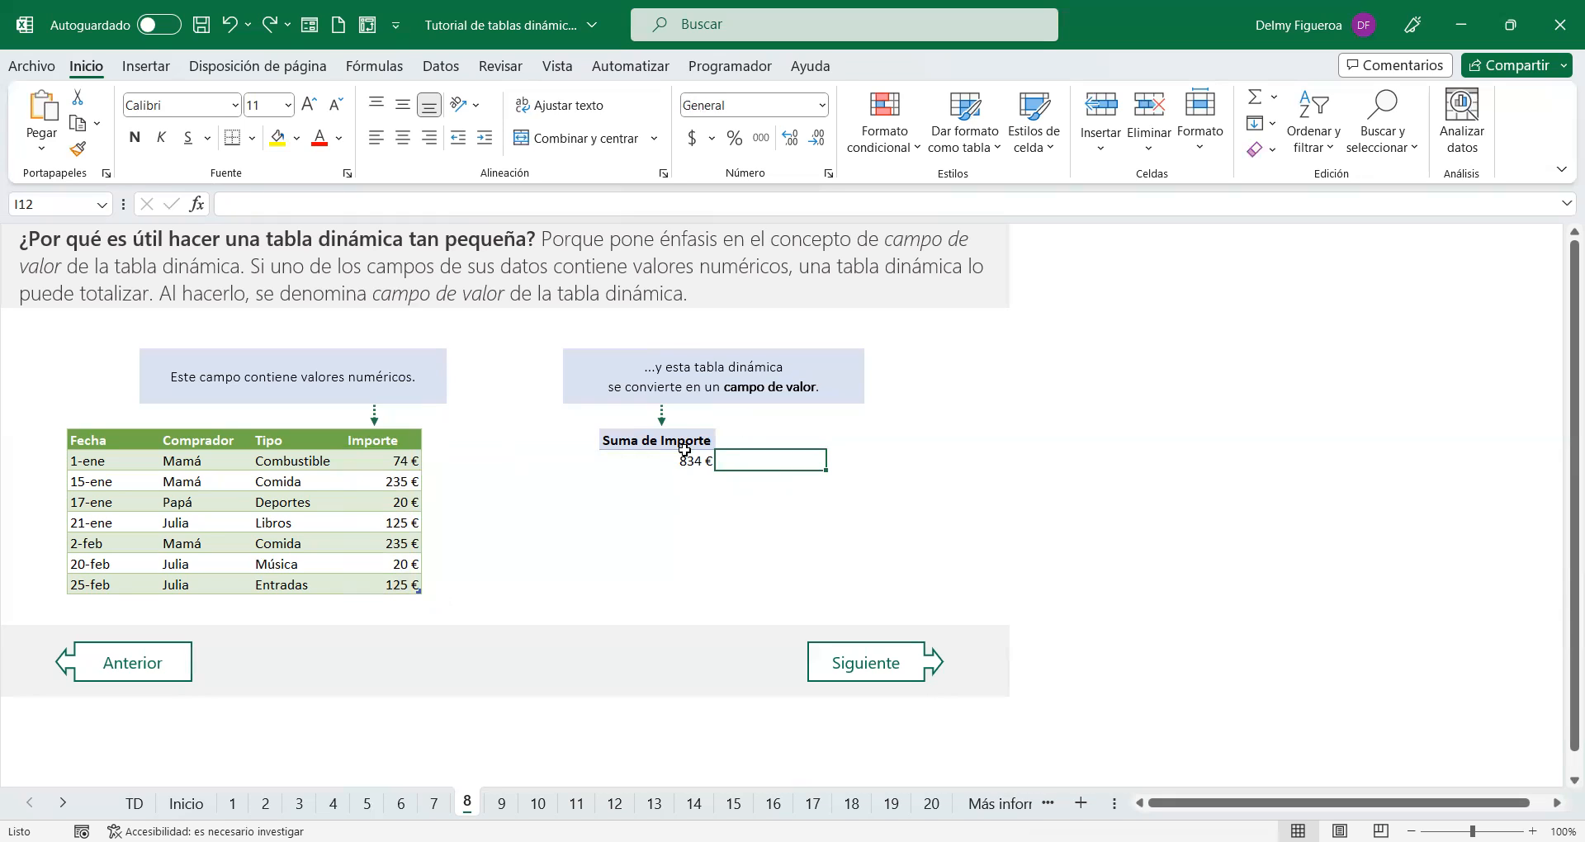
# Step: Compare the single-value pivot table on sheet 8 with the one split by Comprador on sheet 9
pyautogui.click(848, 663)
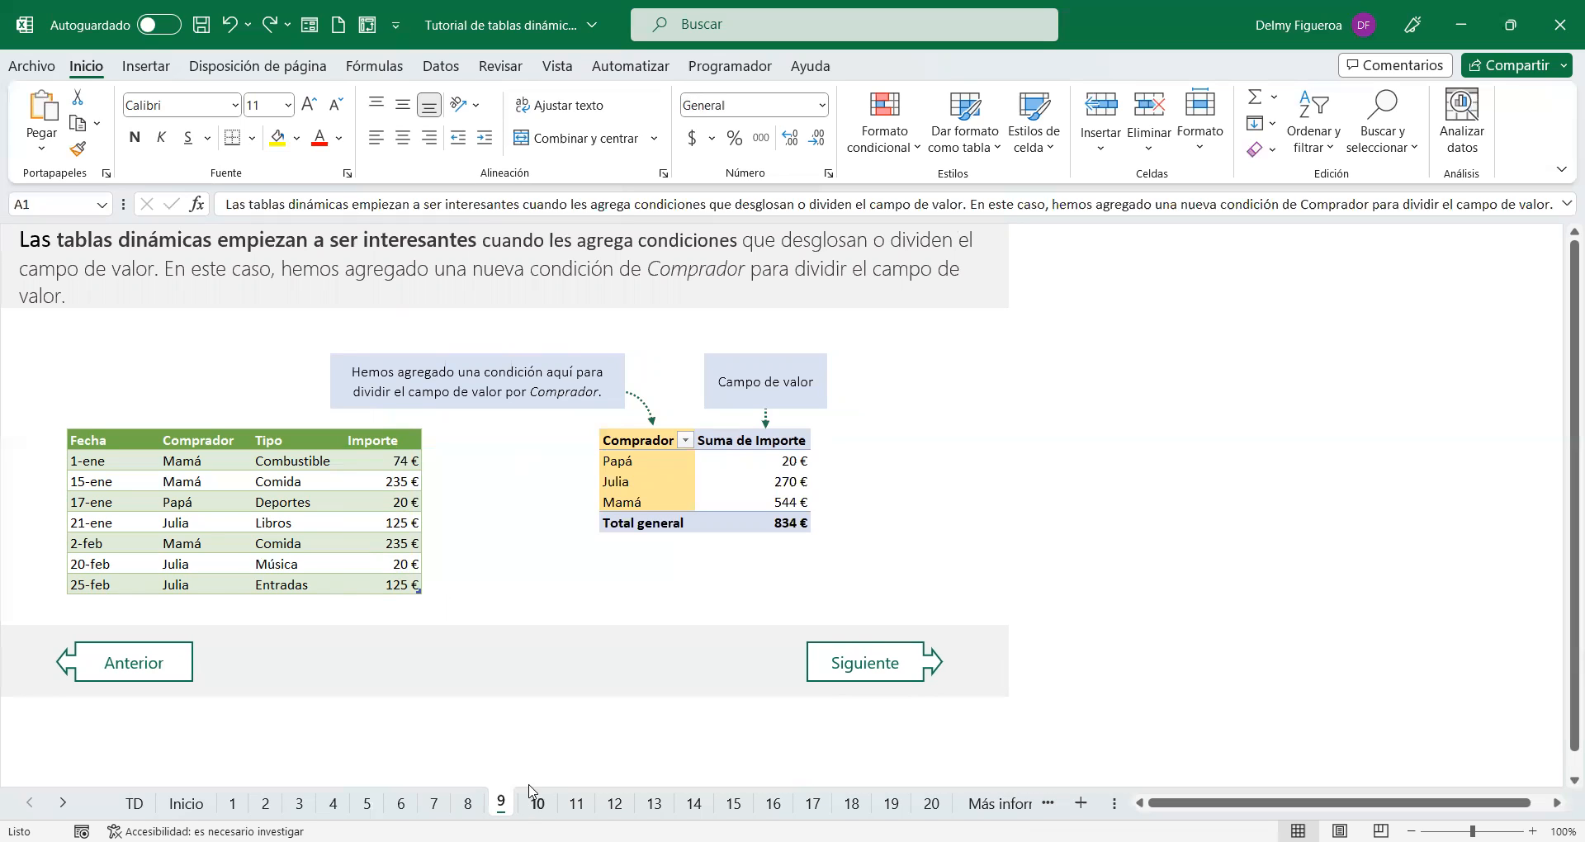
pyautogui.click(159, 661)
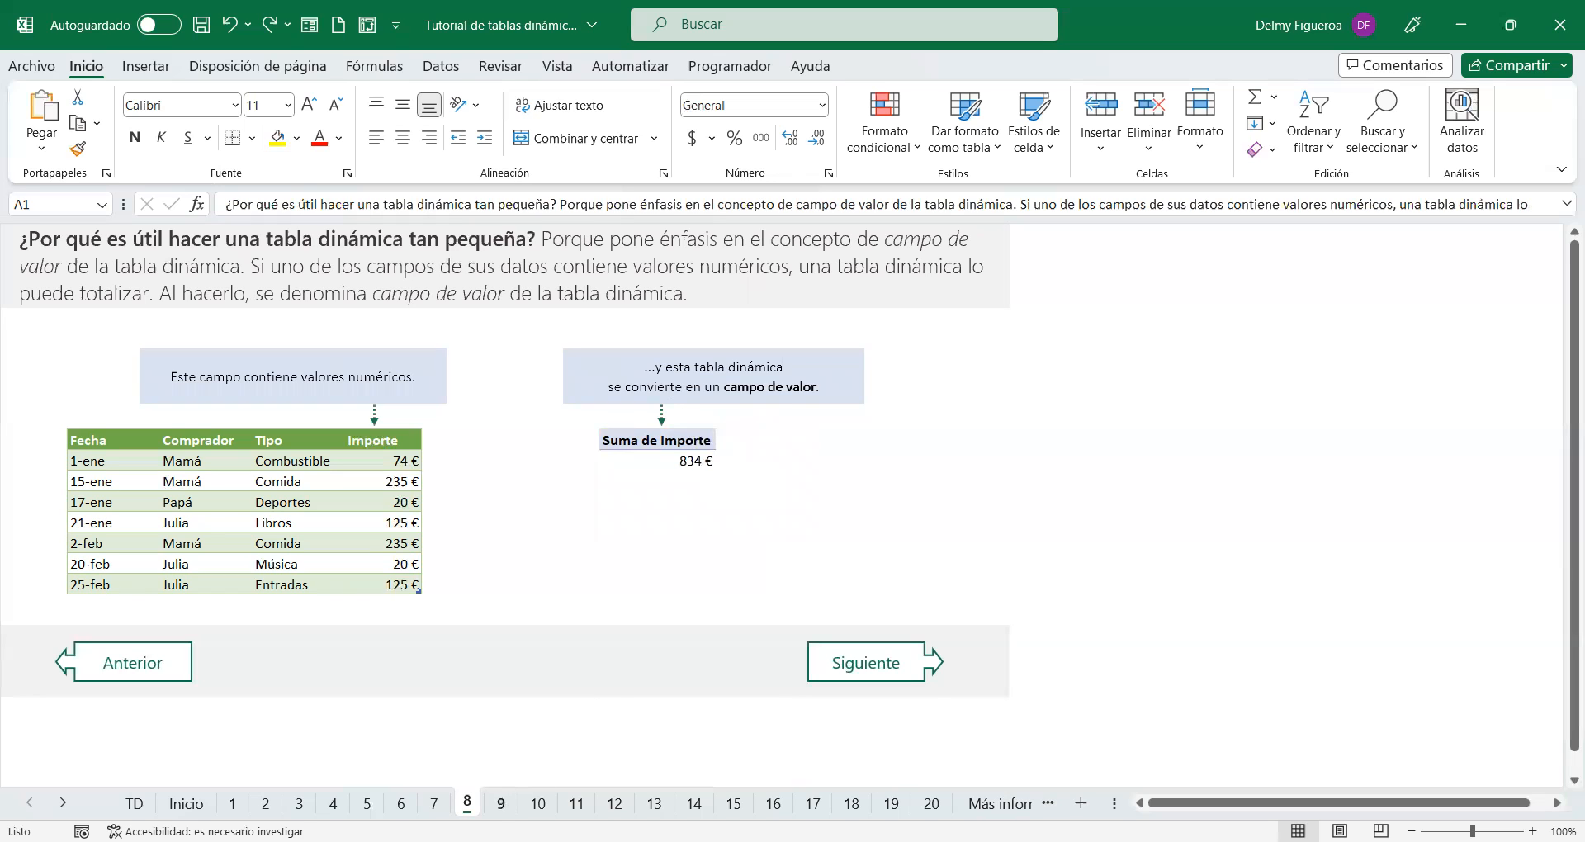
pyautogui.click(500, 802)
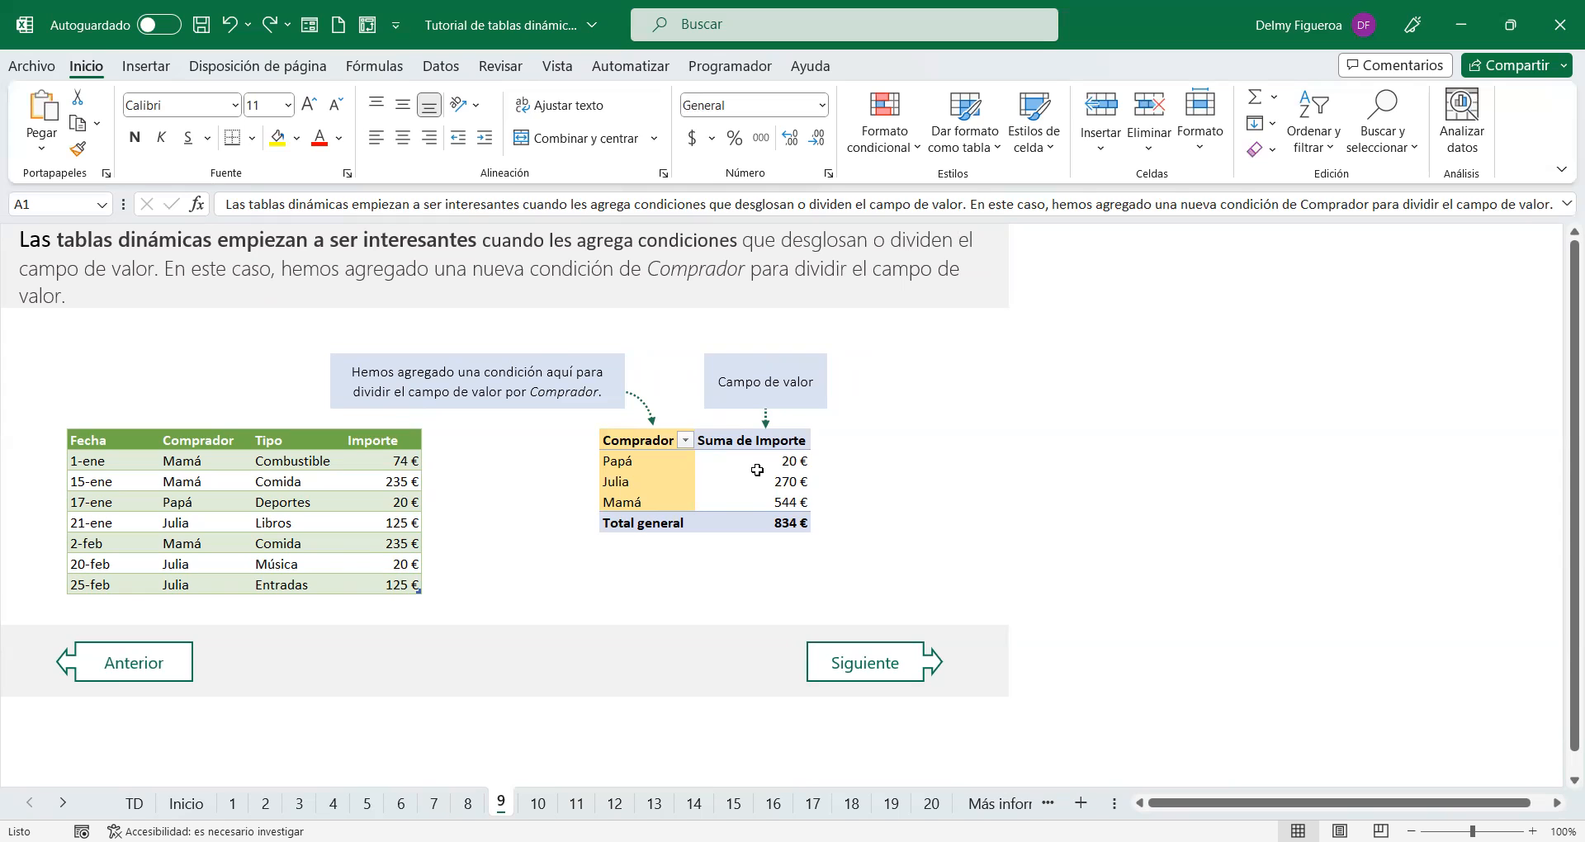
# Step: Advance through sheets 10 and 11 to the review on sheet 12, examining the row fields and value fields
pyautogui.click(853, 666)
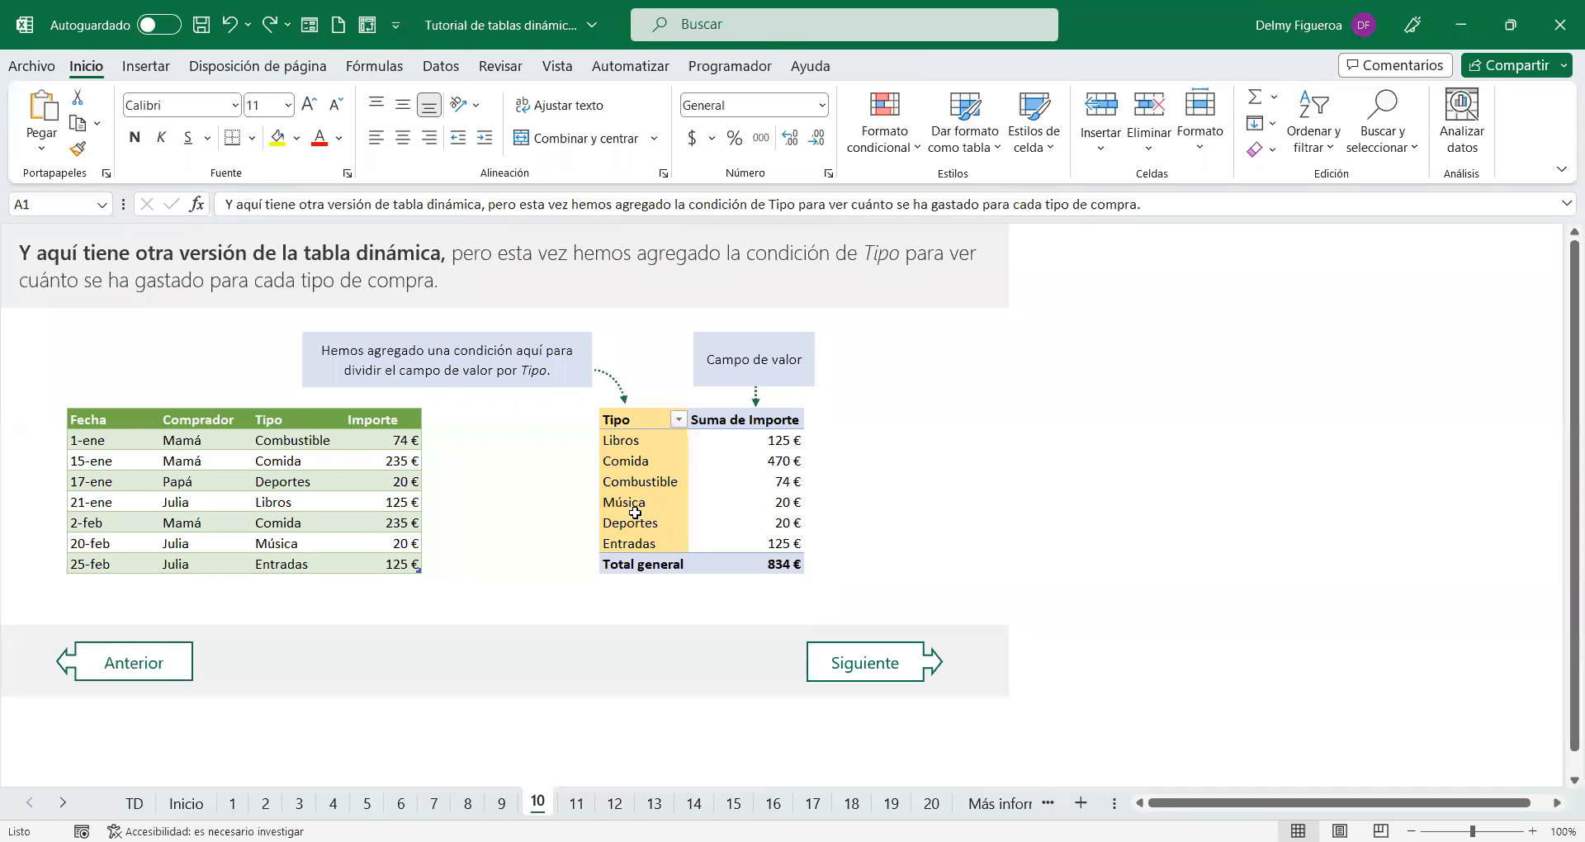
pyautogui.click(892, 654)
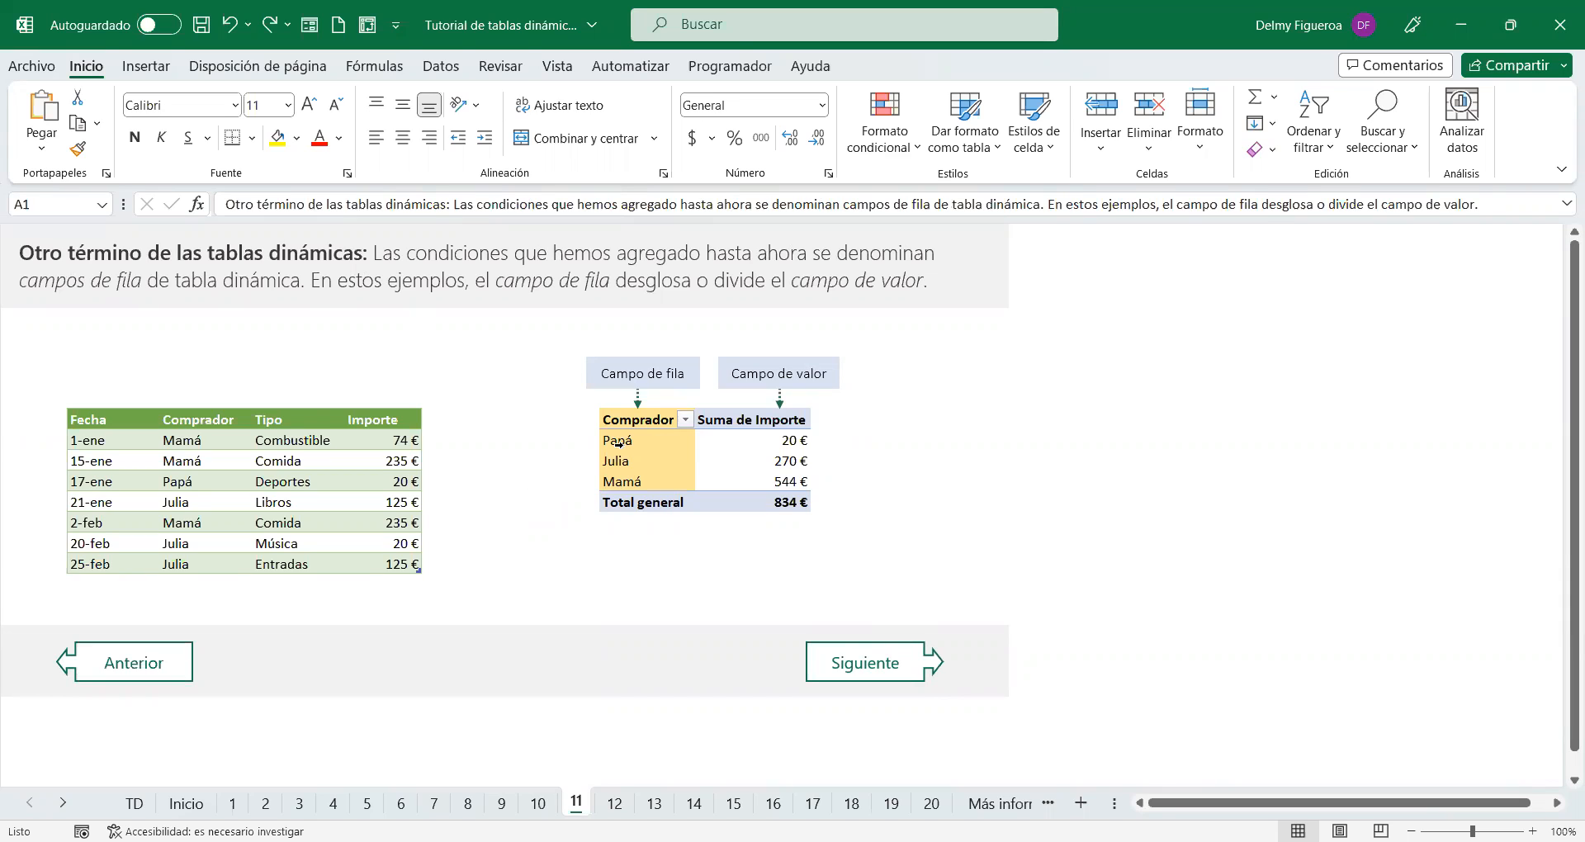
pyautogui.moveTo(644, 446)
pyautogui.click(866, 661)
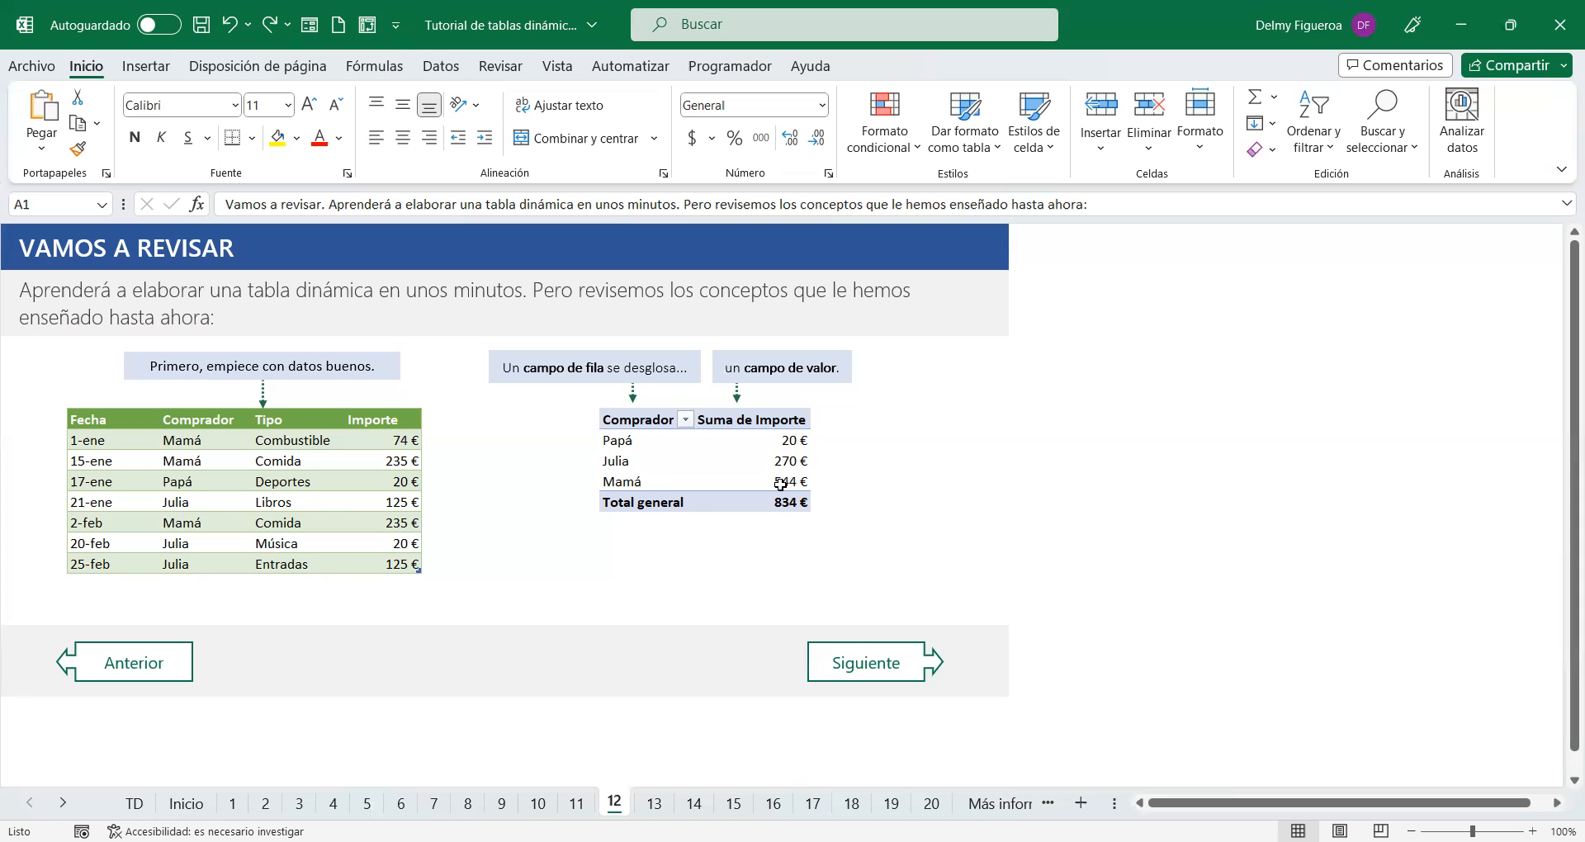
# Step: Read about the pivot table field list on sheet 13 and placing Importe in the Valores area on sheet 14
pyautogui.click(868, 671)
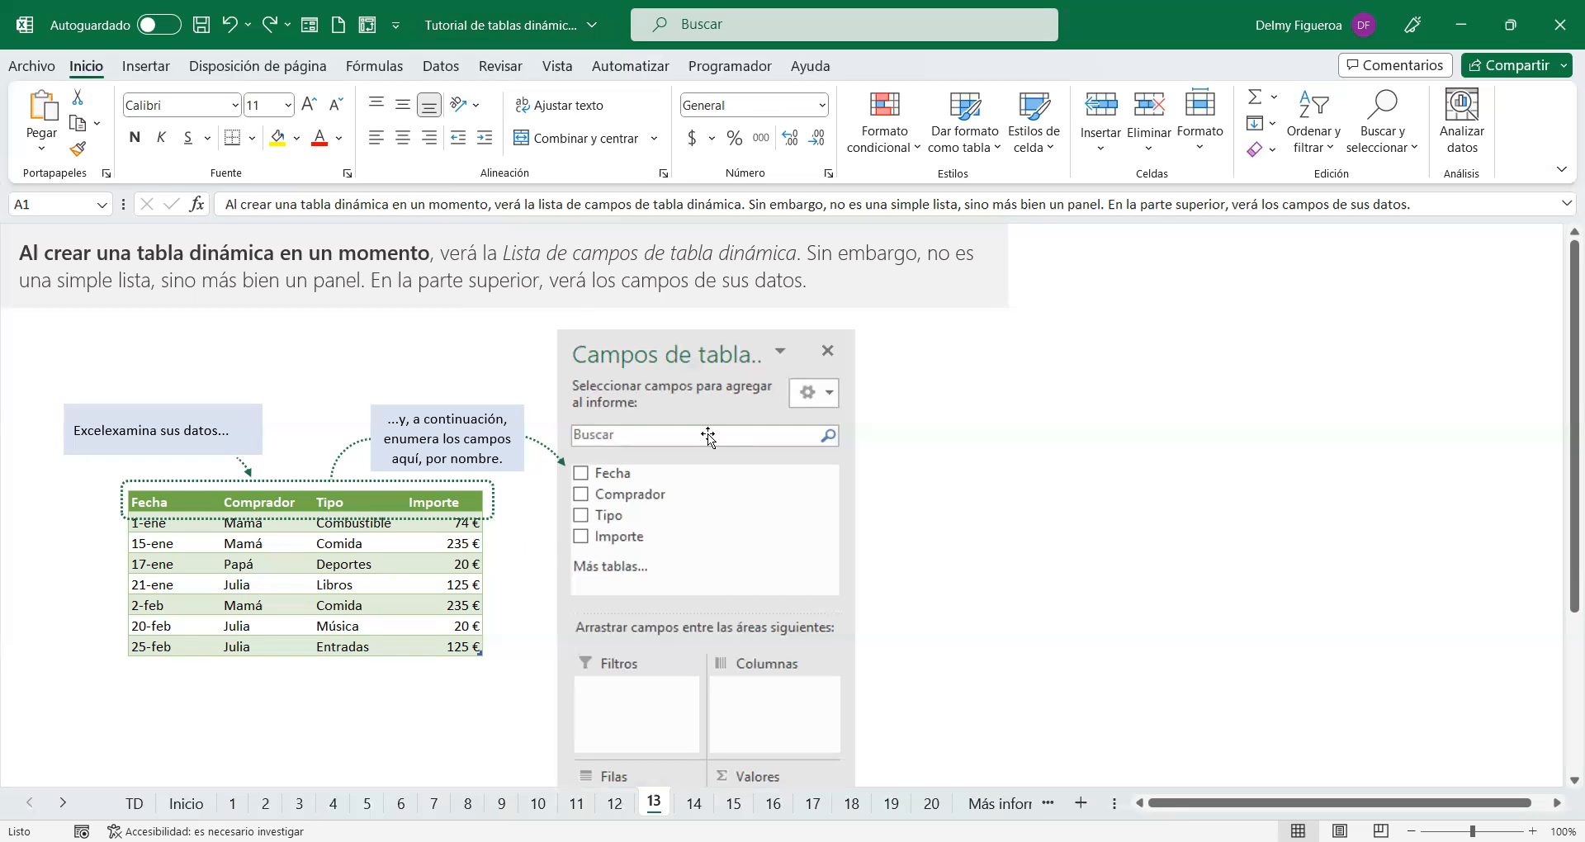
pyautogui.click(1017, 446)
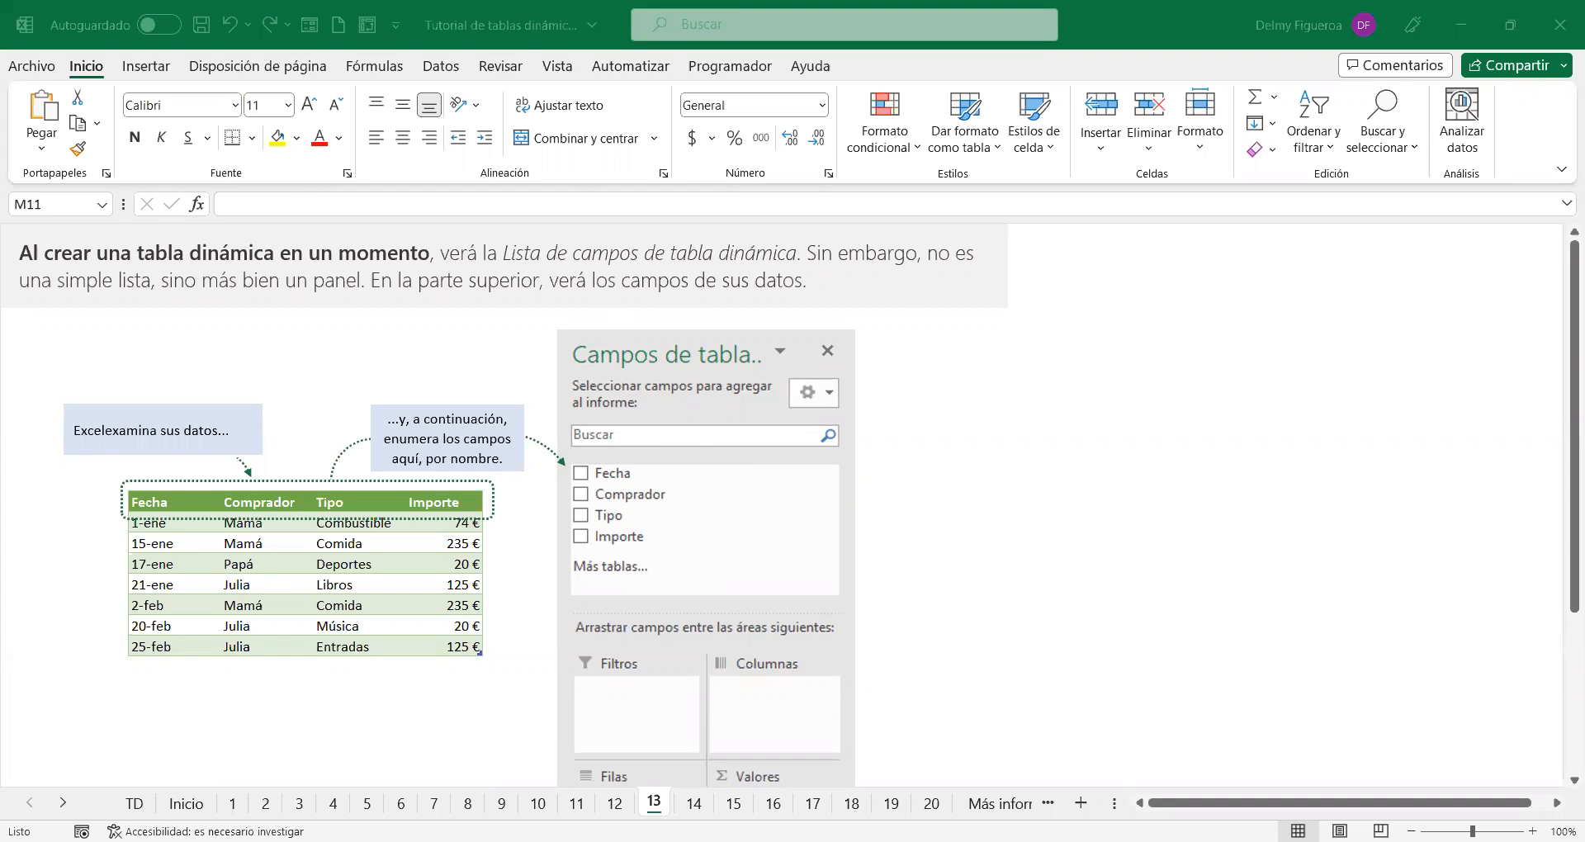
pyautogui.hotkey('ctrl', 'pagedown')
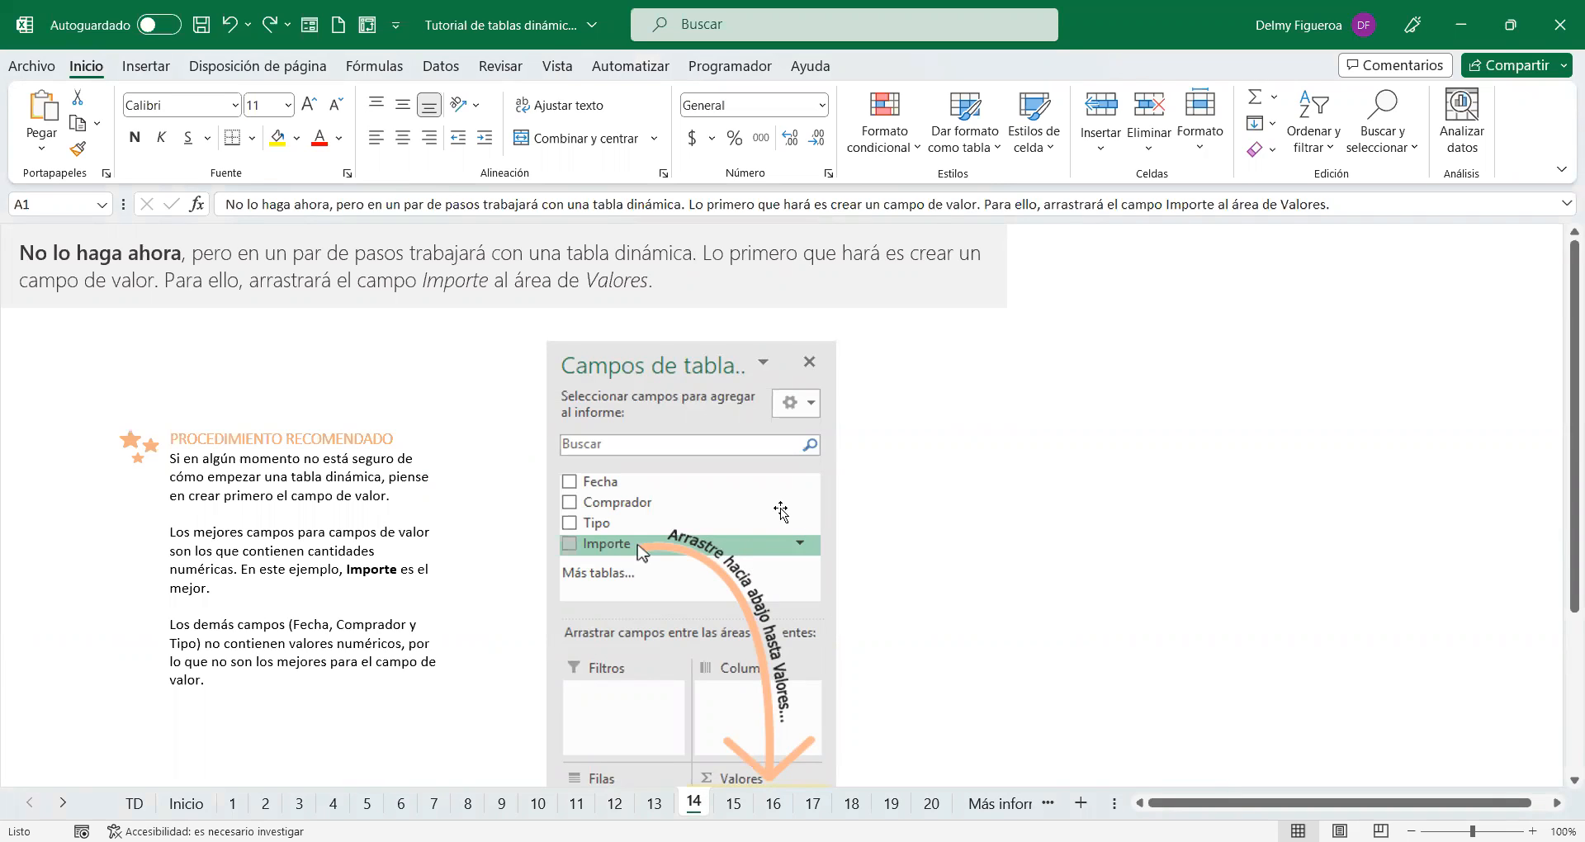
pyautogui.scroll(-1, 1011, 519)
pyautogui.scroll(1, 1014, 521)
pyautogui.scroll(-4, 715, 473)
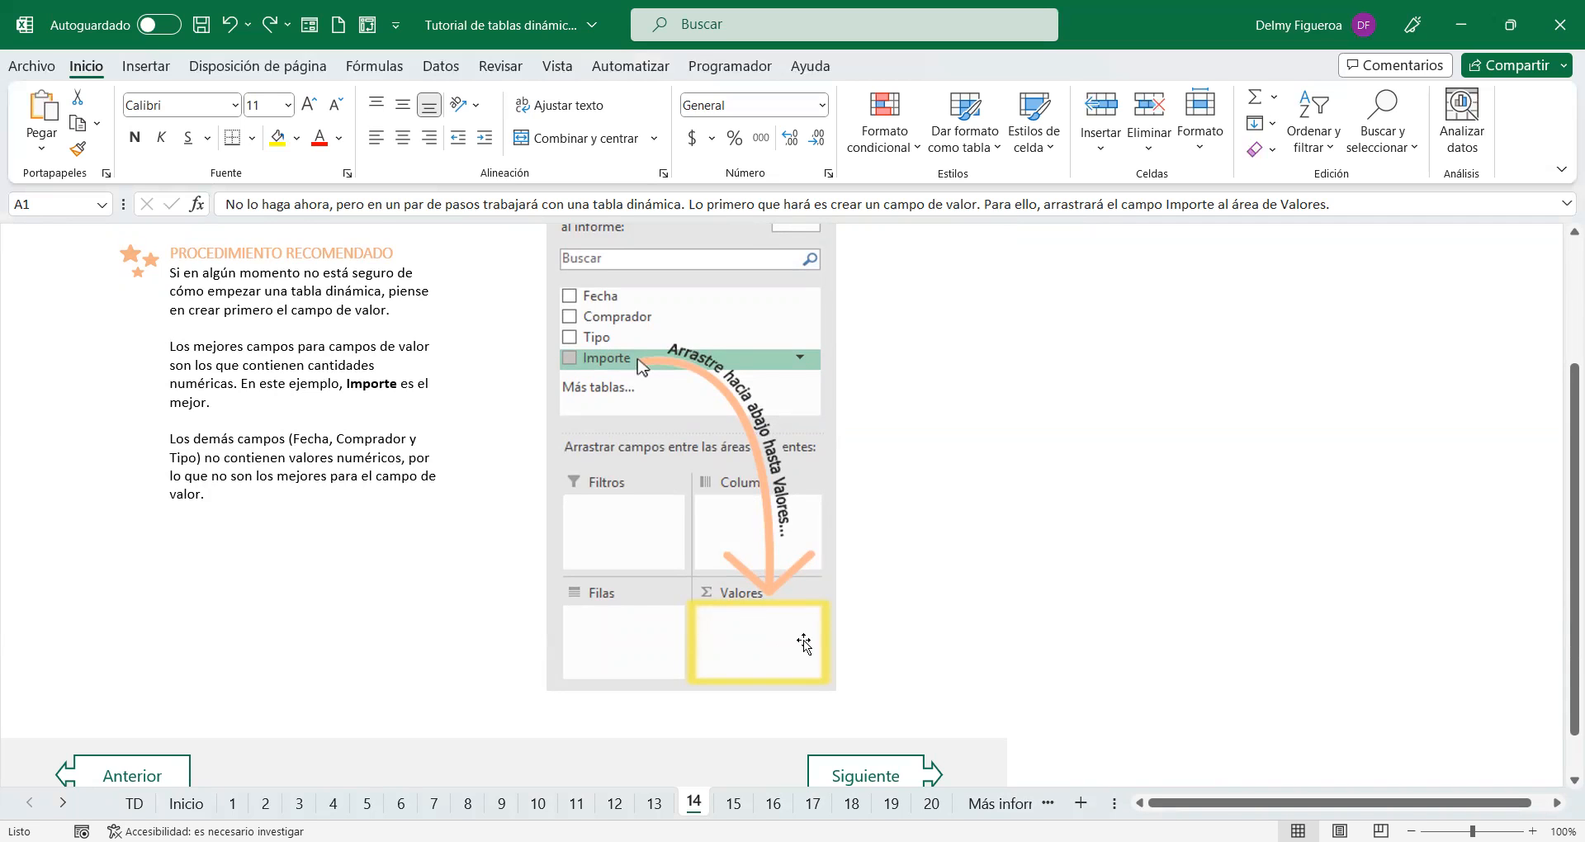
# Step: Go to sheet 15 and examine how placing Importe in the Valores area creates the Suma de Importe field
pyautogui.scroll(4, 786, 652)
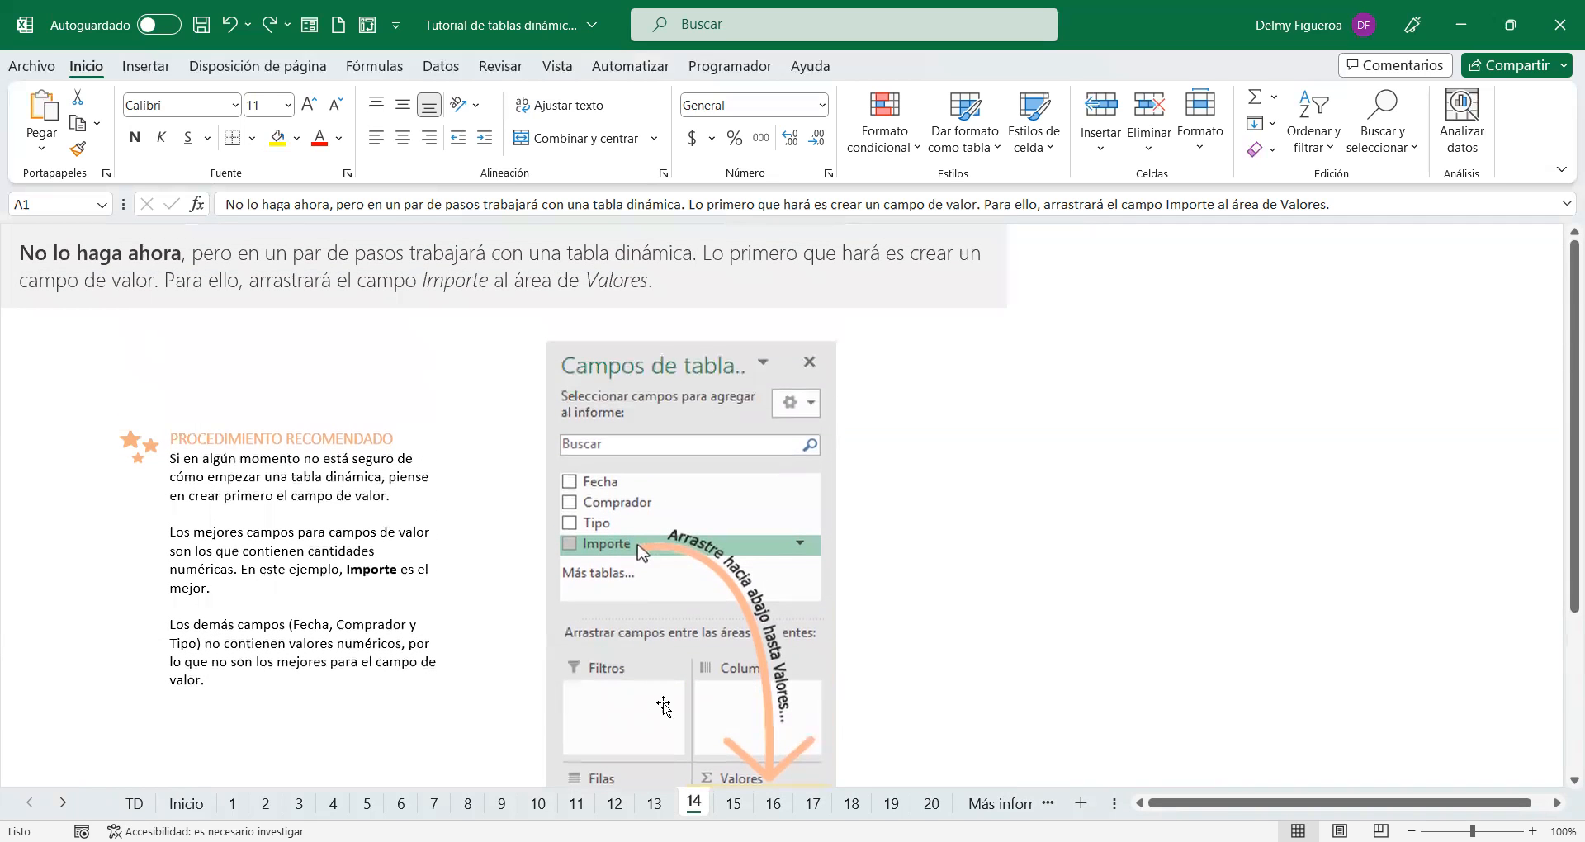
pyautogui.click(733, 803)
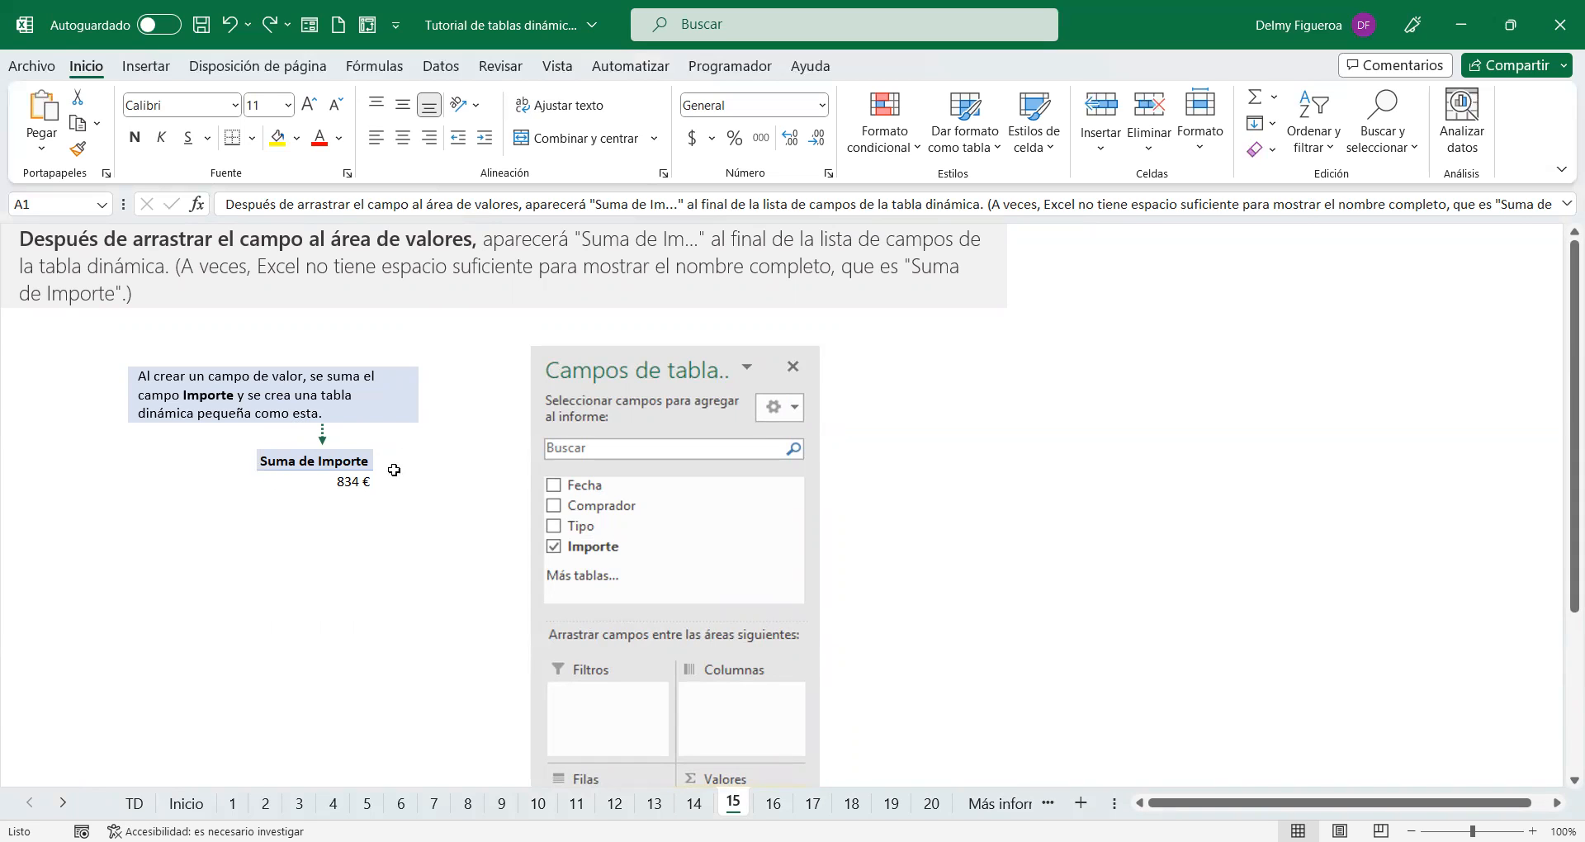
pyautogui.scroll(-3, 683, 542)
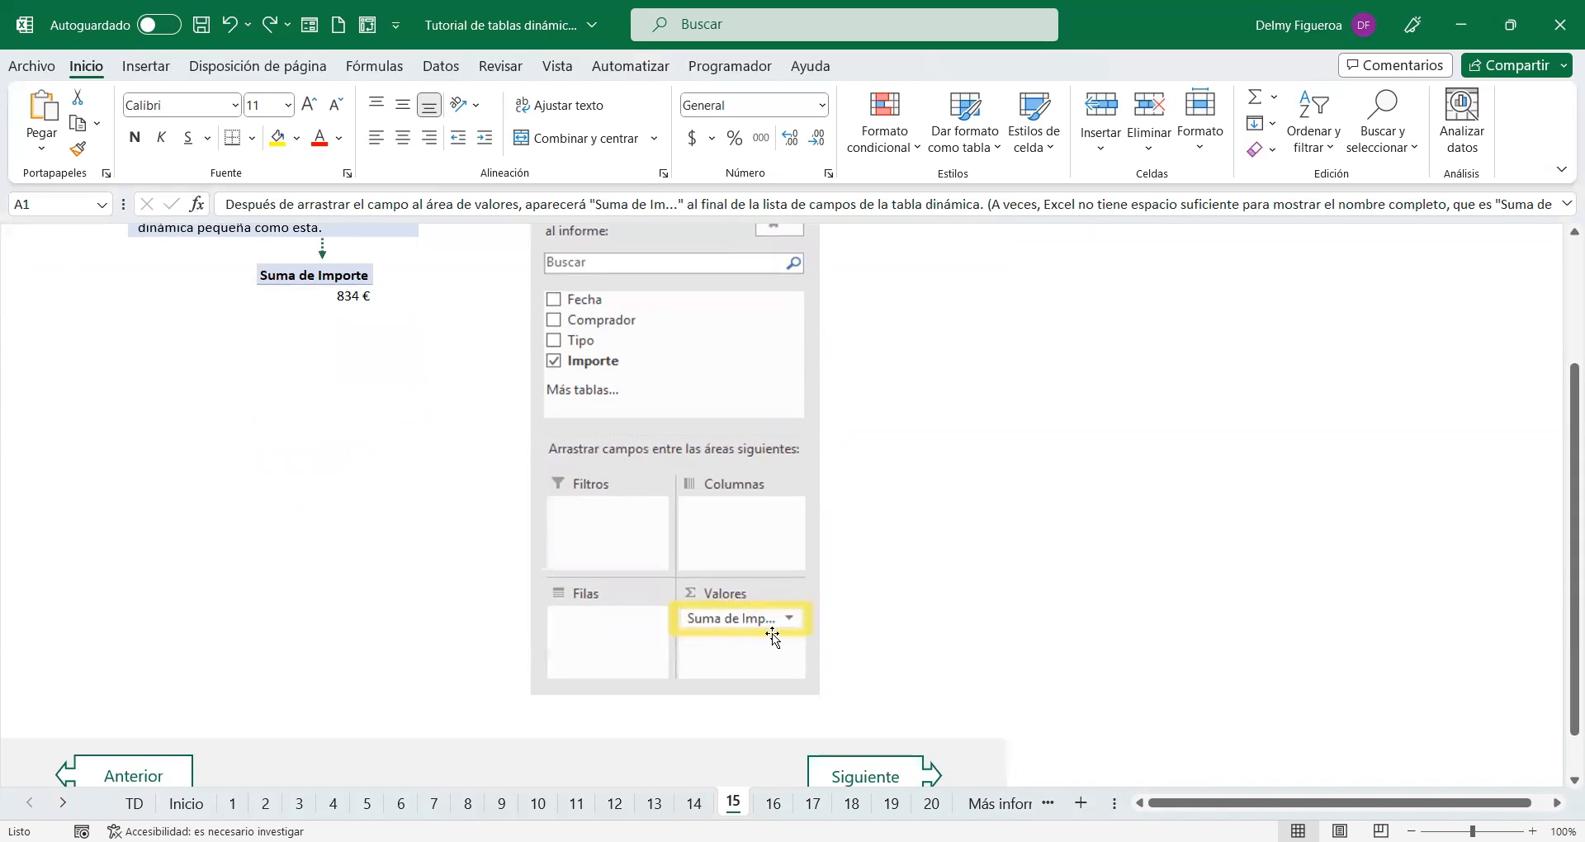
pyautogui.scroll(1, 353, 389)
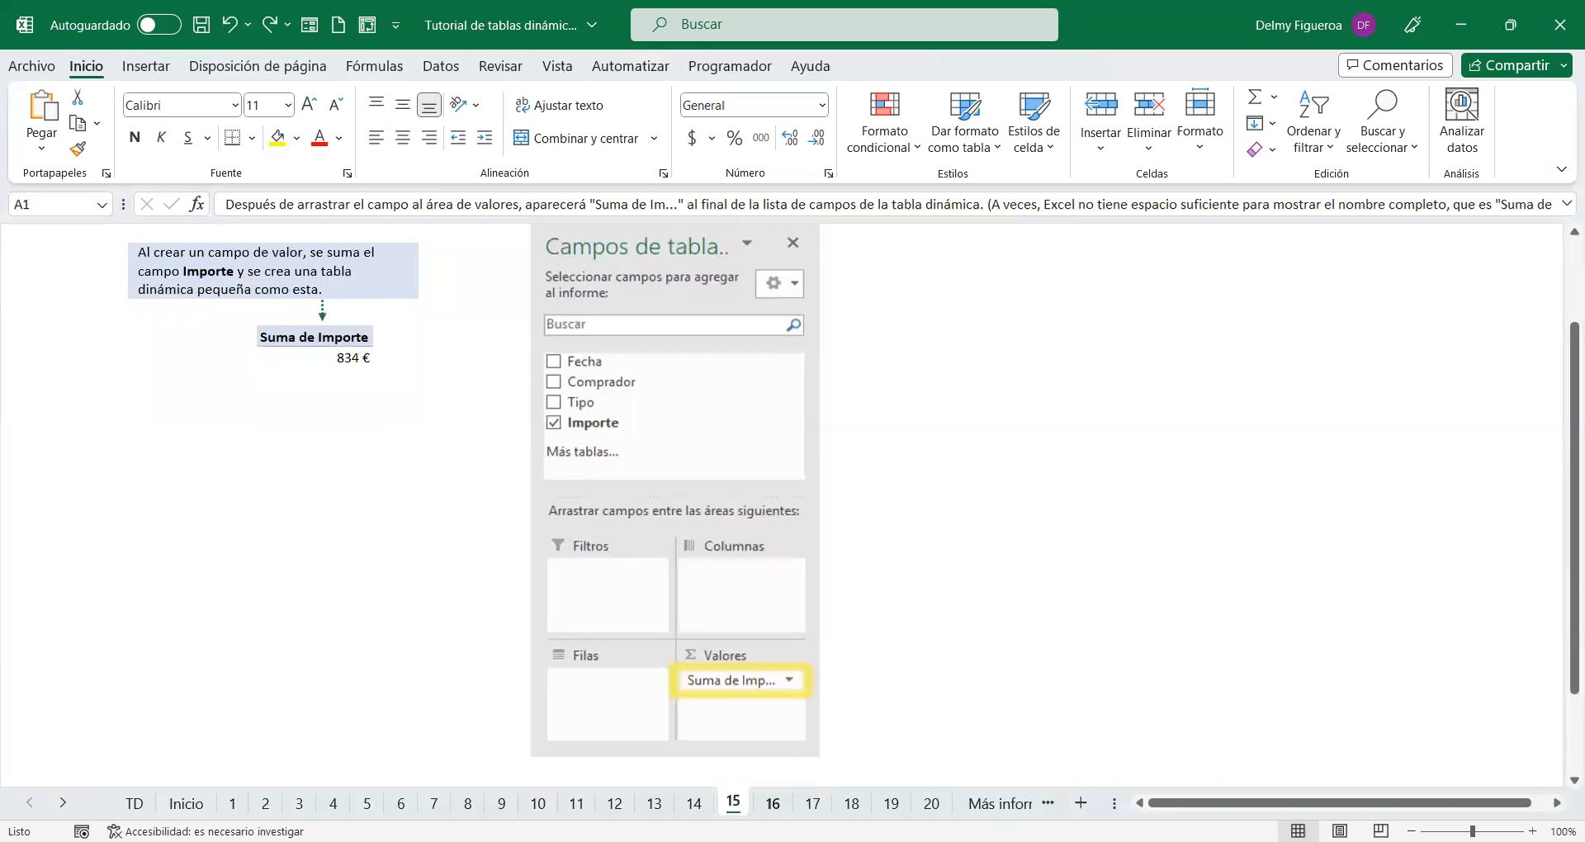
# Step: Go to sheet 16 and read how Comprador is placed in the Filas area to split the value field
pyautogui.click(773, 802)
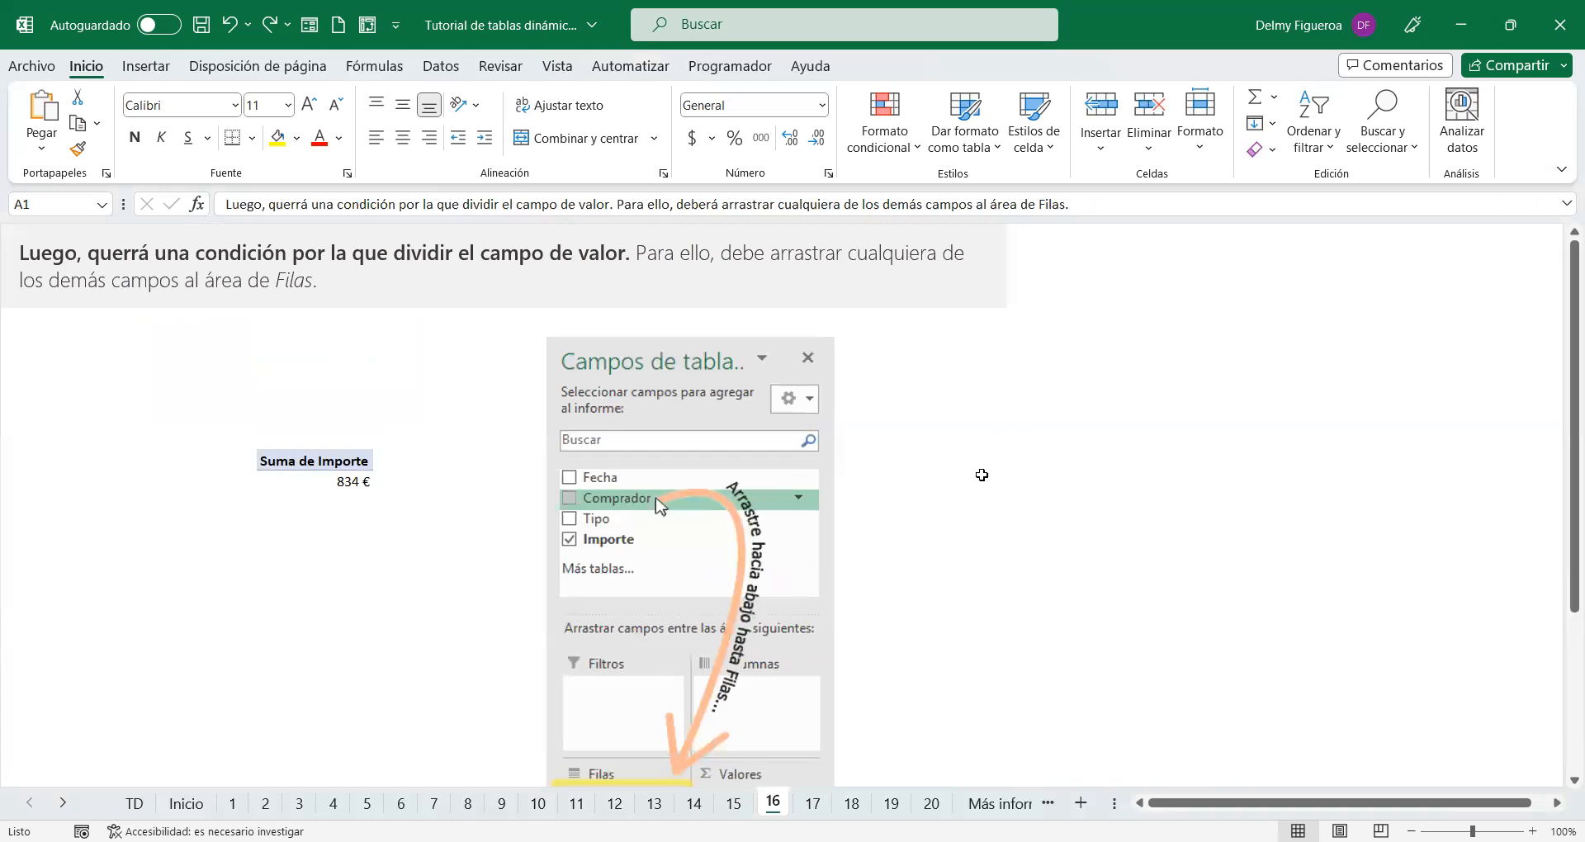
pyautogui.scroll(-2, 967, 496)
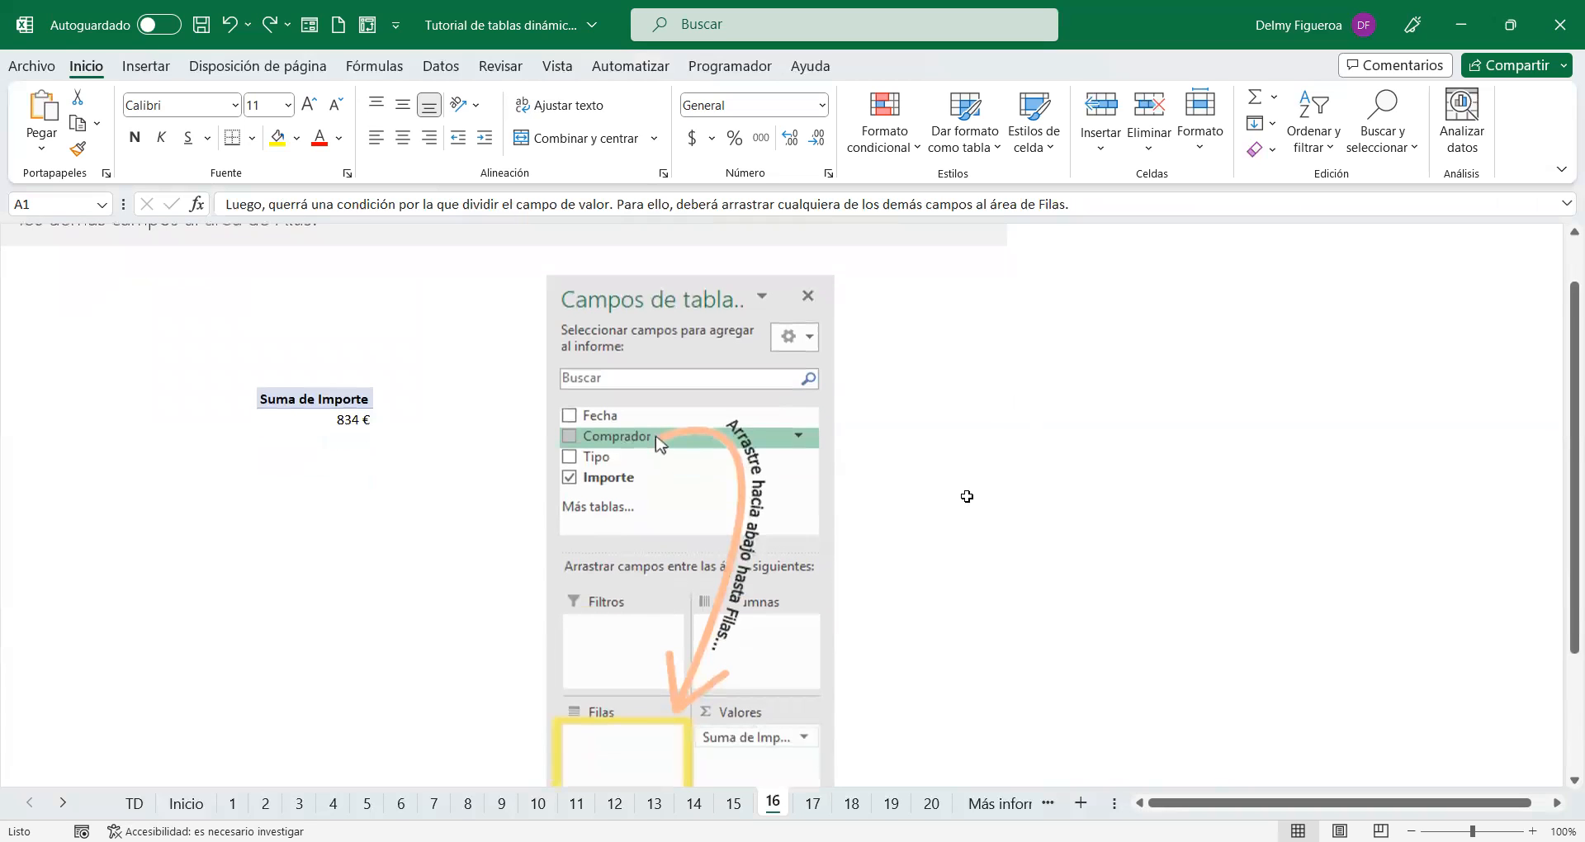
pyautogui.scroll(-1, 793, 504)
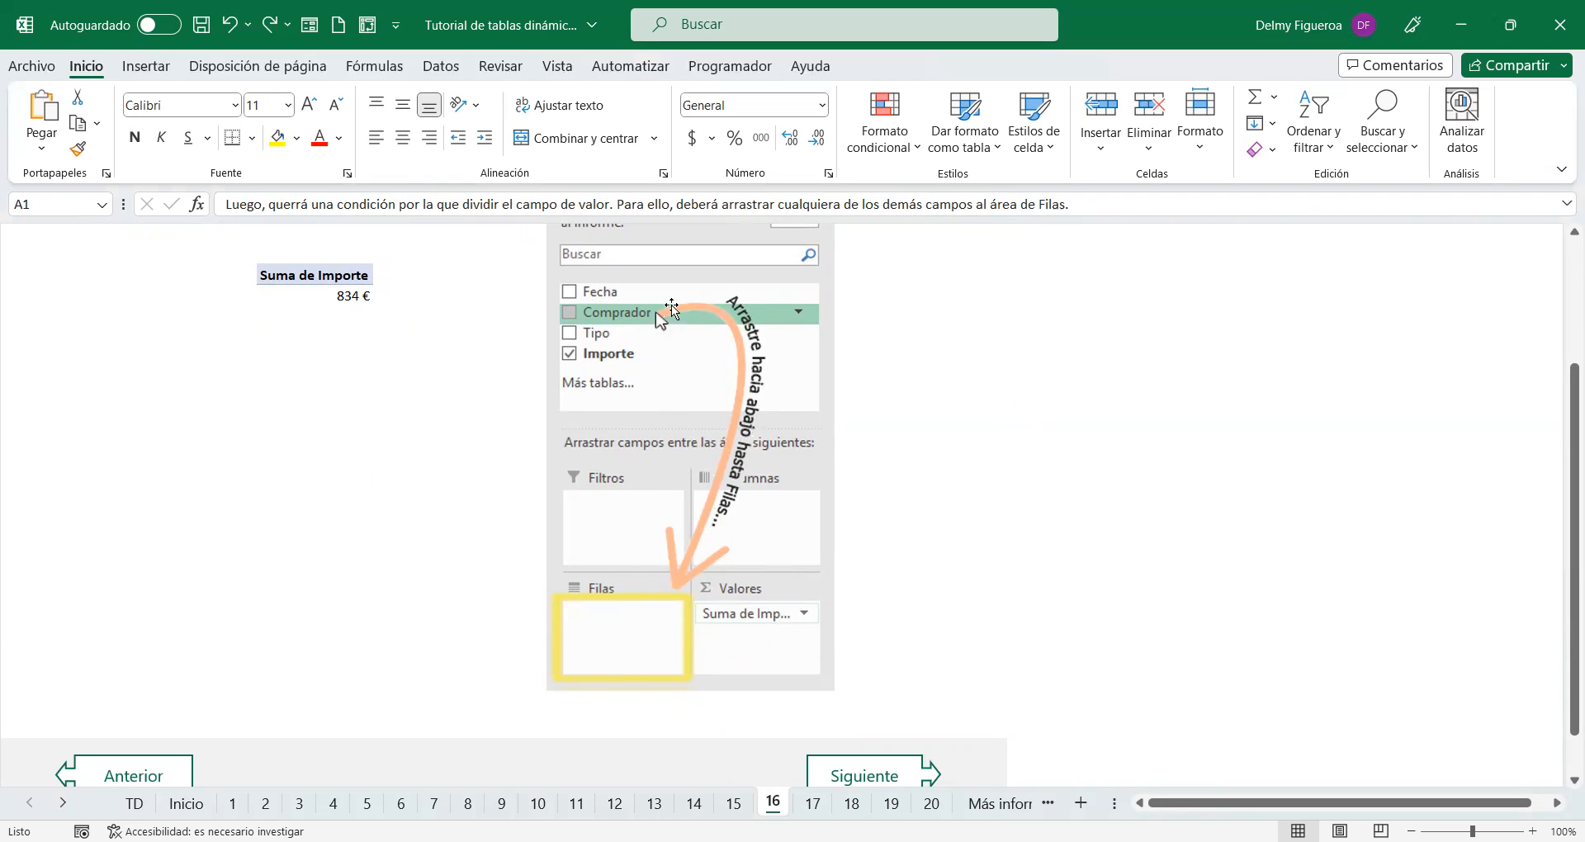
pyautogui.scroll(3, 1275, 518)
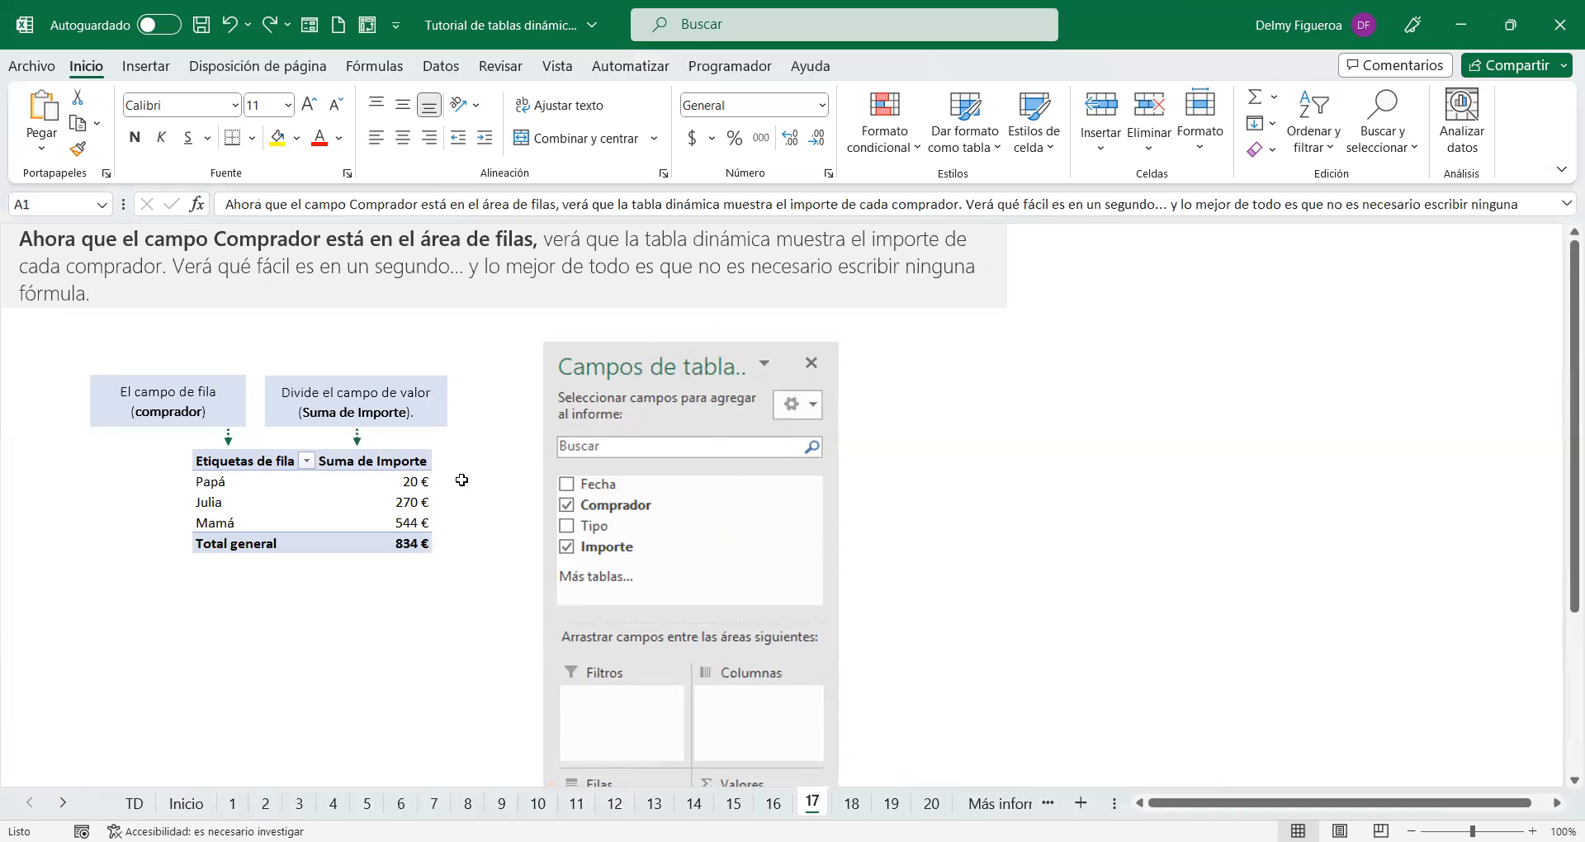
# Step: Compare the pivot table on sheet 17 with its field list, examining Comprador in Filas and Importe in Valores
pyautogui.scroll(-2, 580, 535)
pyautogui.scroll(-3, 580, 535)
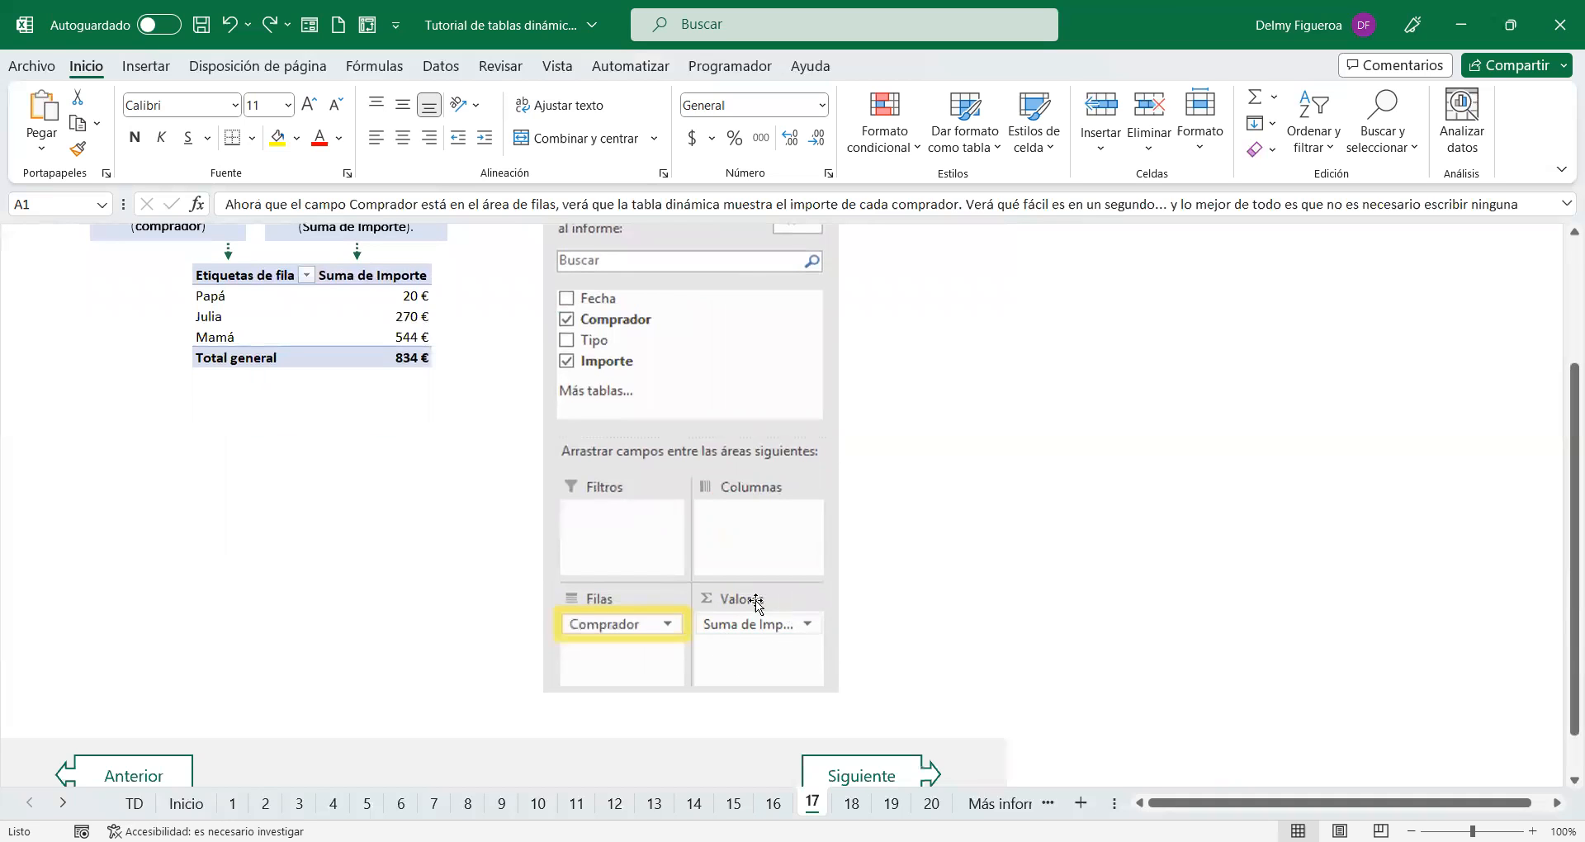
pyautogui.scroll(5, 834, 660)
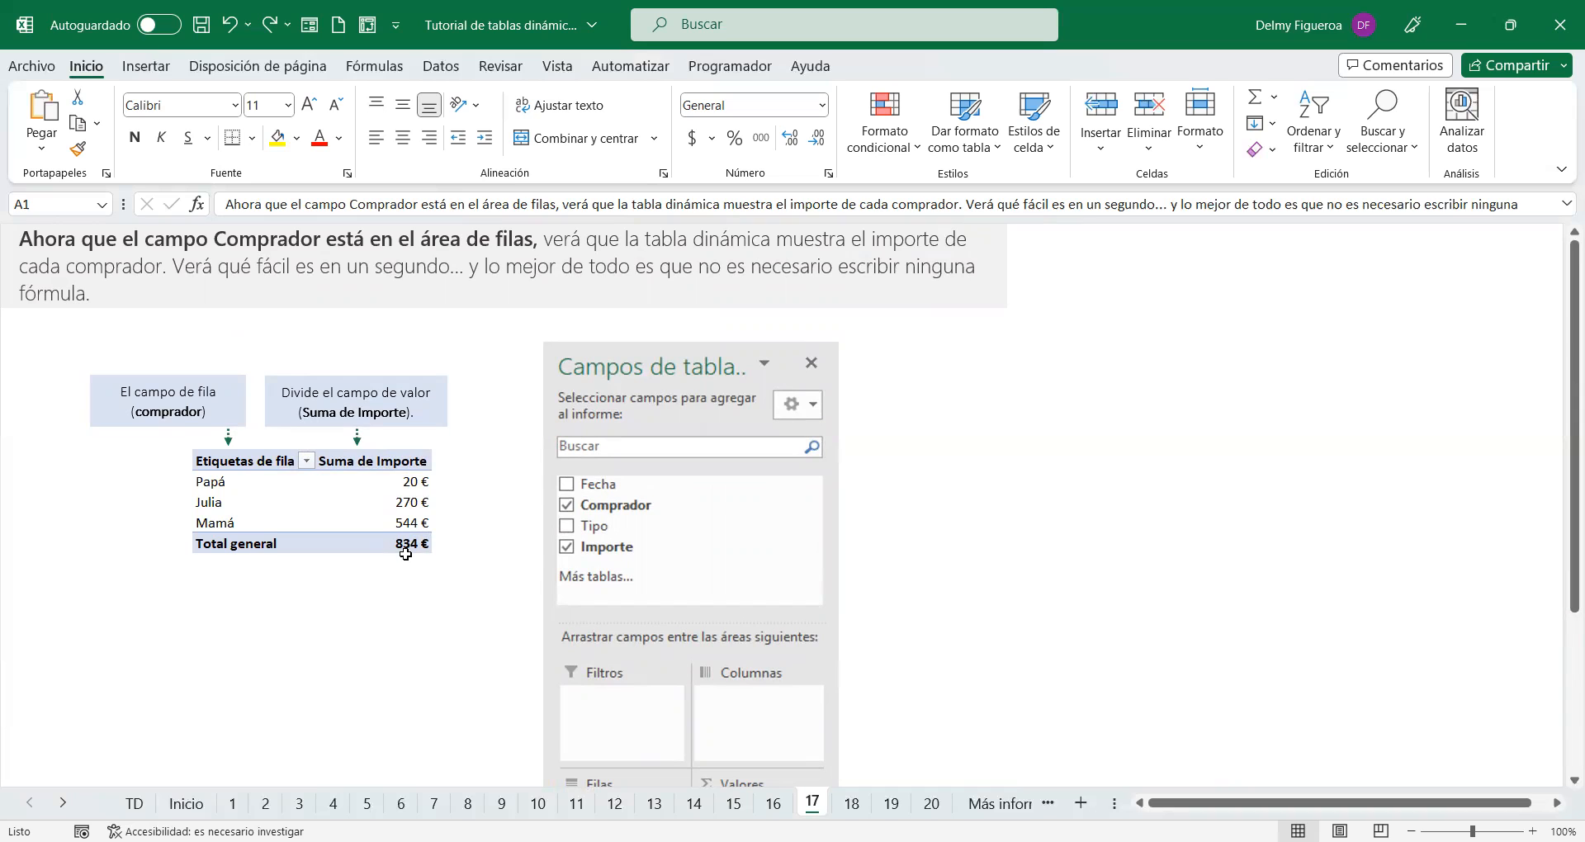
pyautogui.scroll(-3, 774, 535)
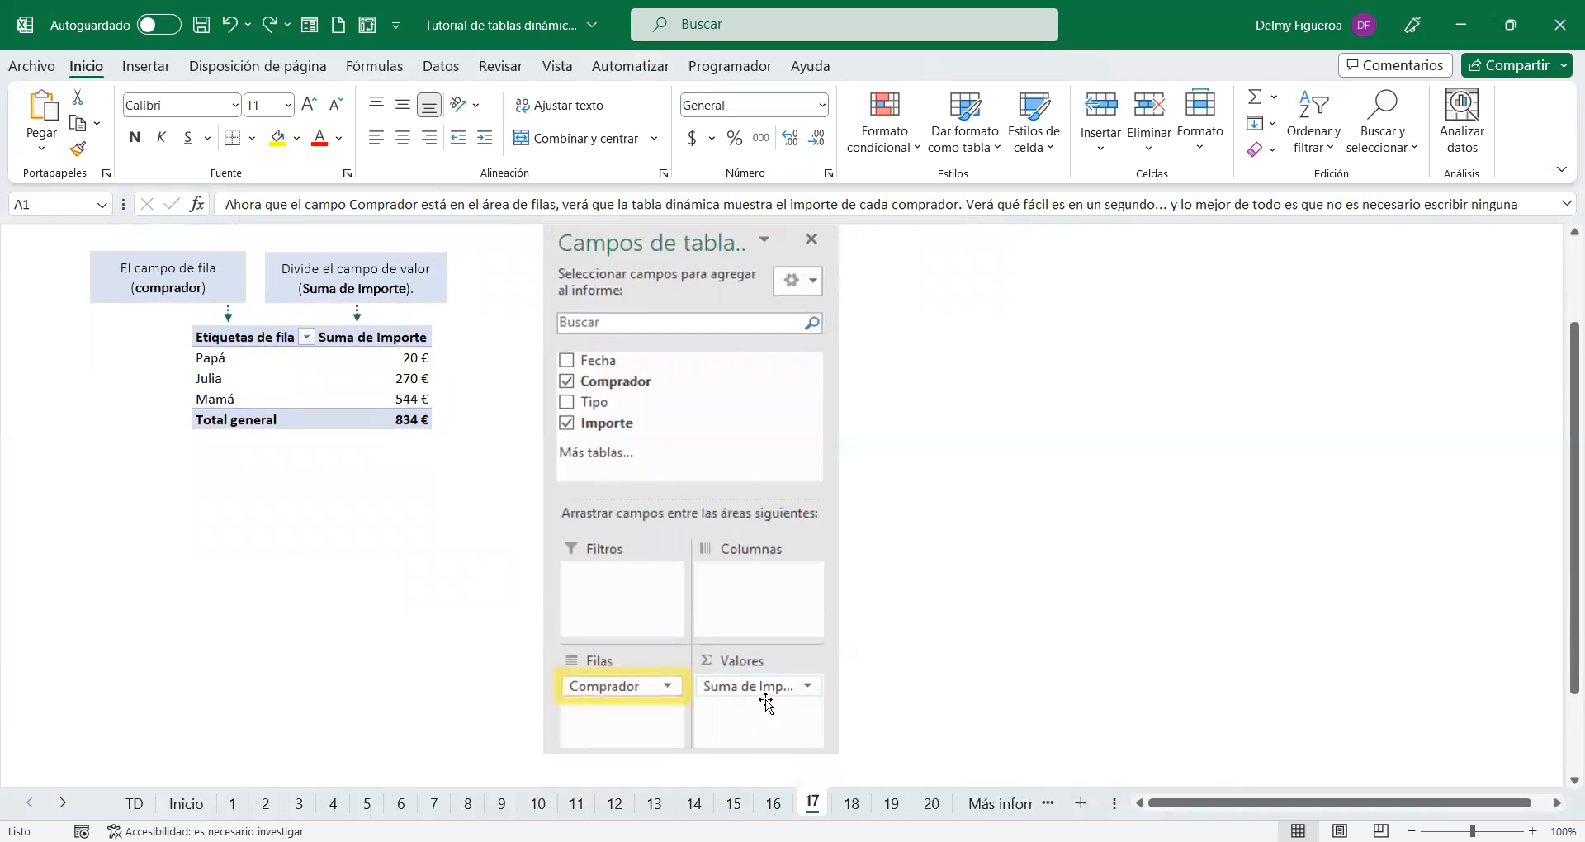
pyautogui.scroll(3, 785, 689)
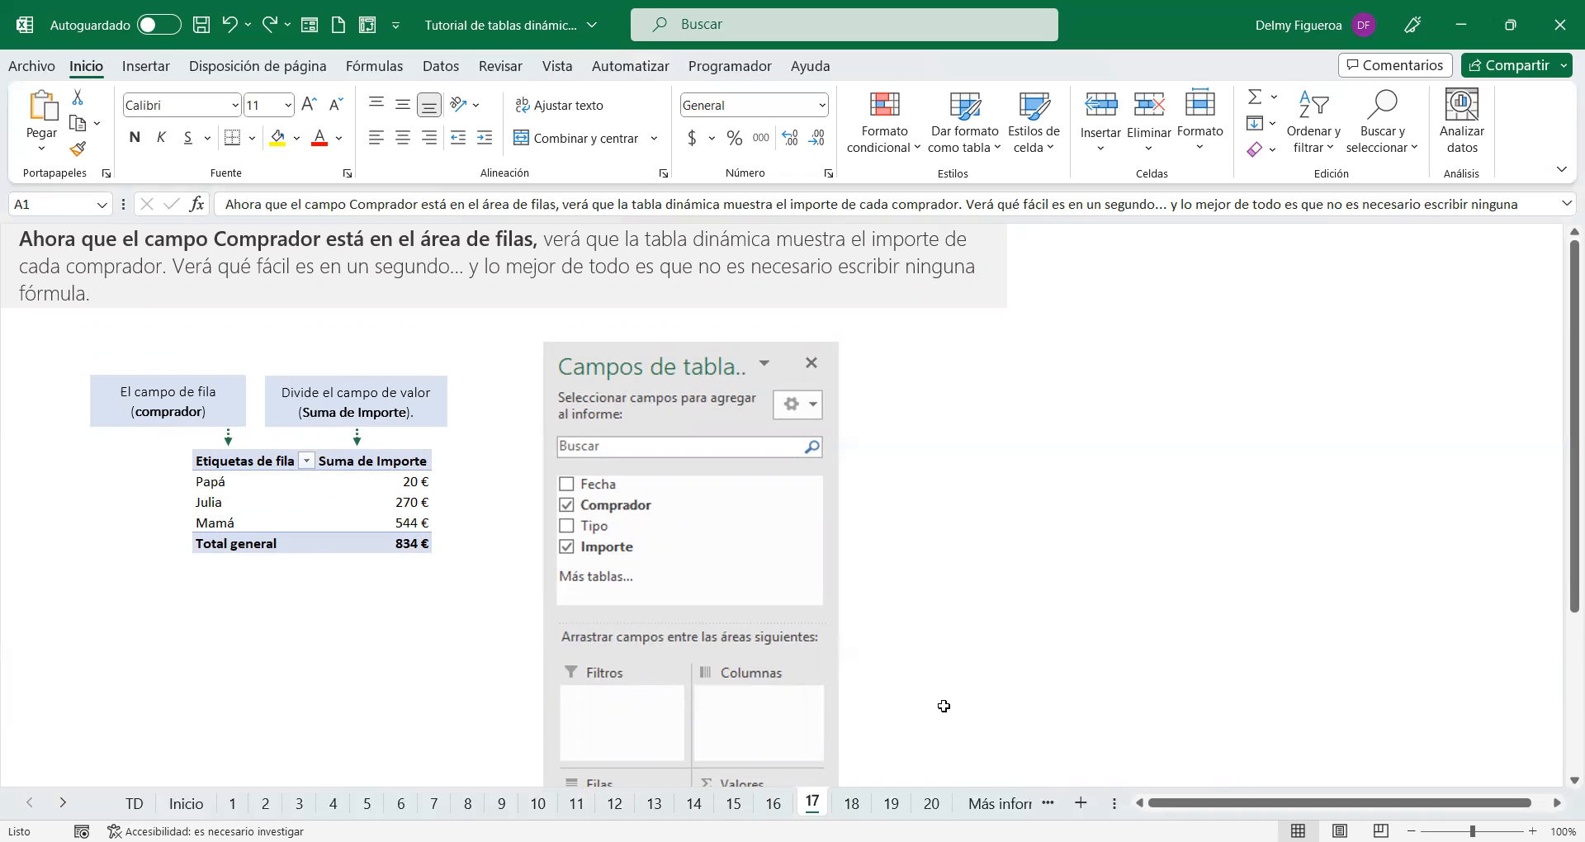
# Step: Go to the exercise on sheet 18, select the pivot table area, and show its field list
pyautogui.hotkey('ctrl', 'pagedown')
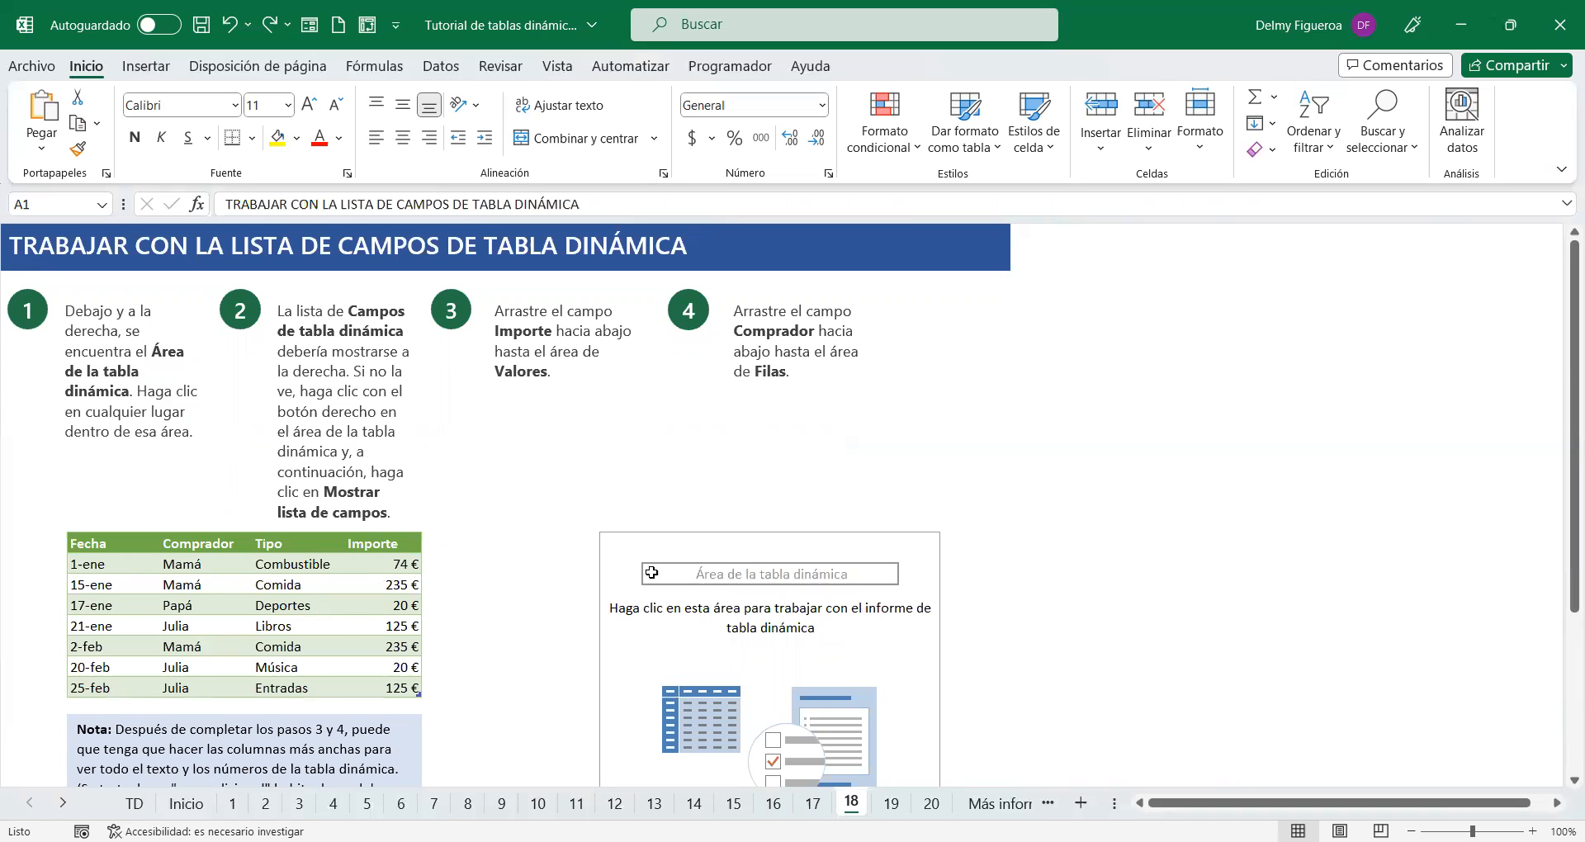
pyautogui.scroll(-1, 729, 577)
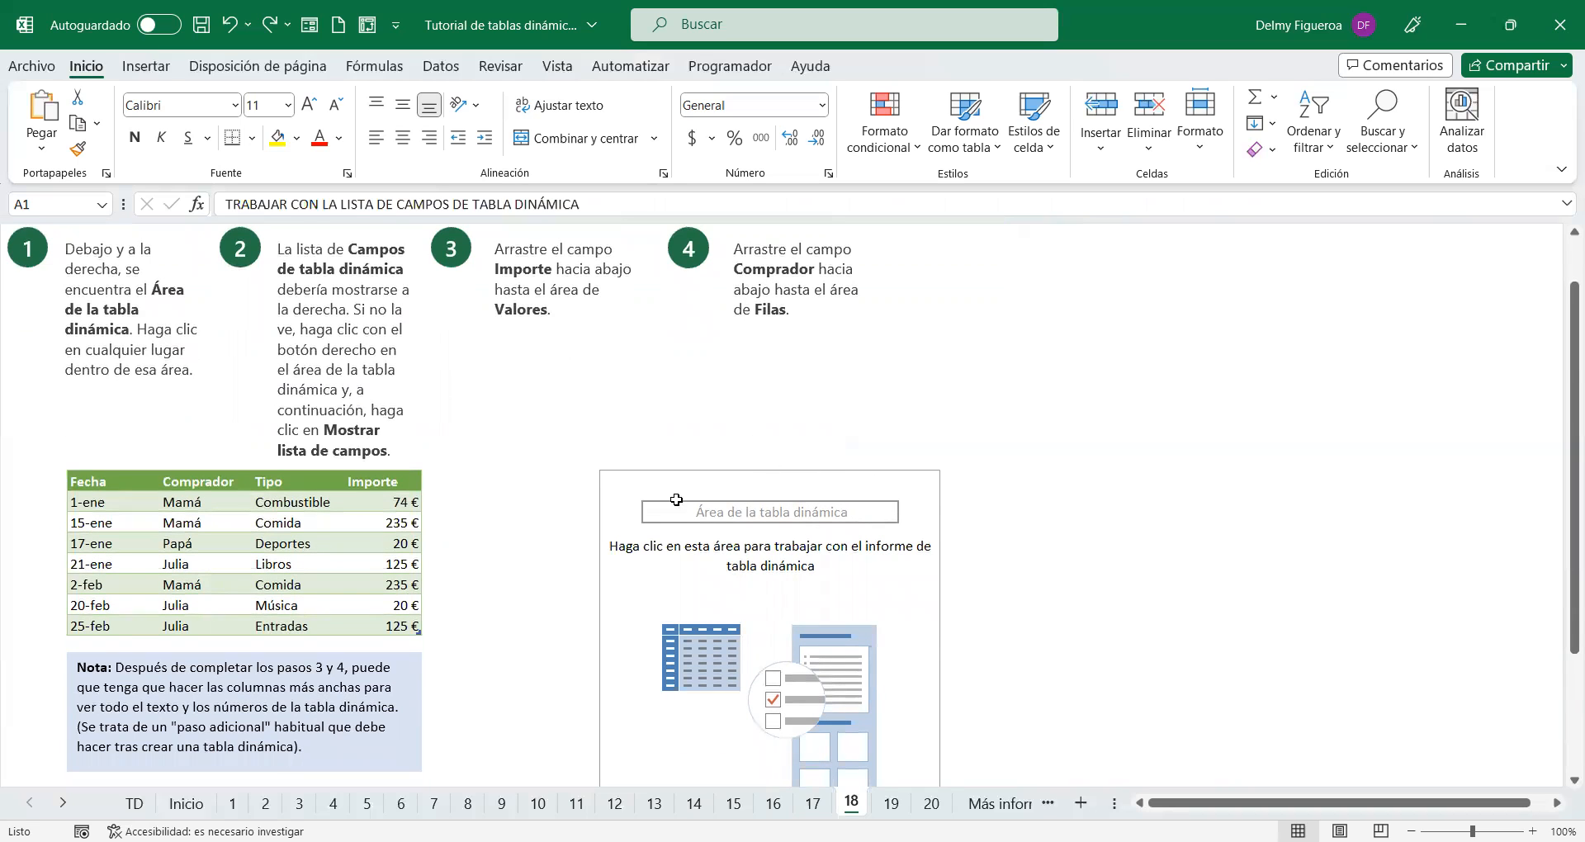
pyautogui.click(834, 475)
pyautogui.click(917, 627)
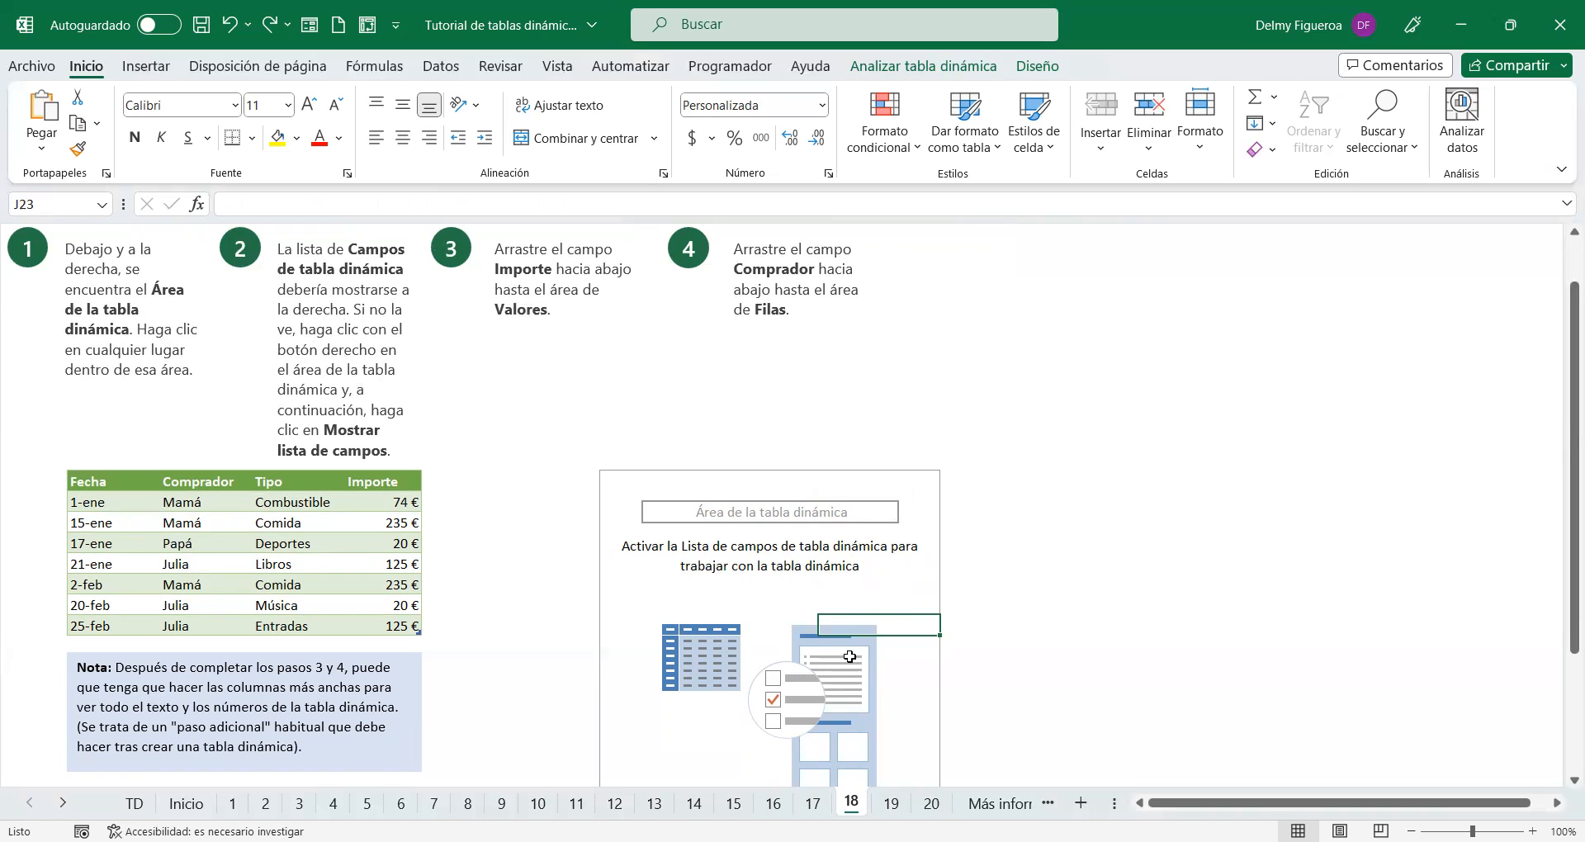
pyautogui.click(876, 601)
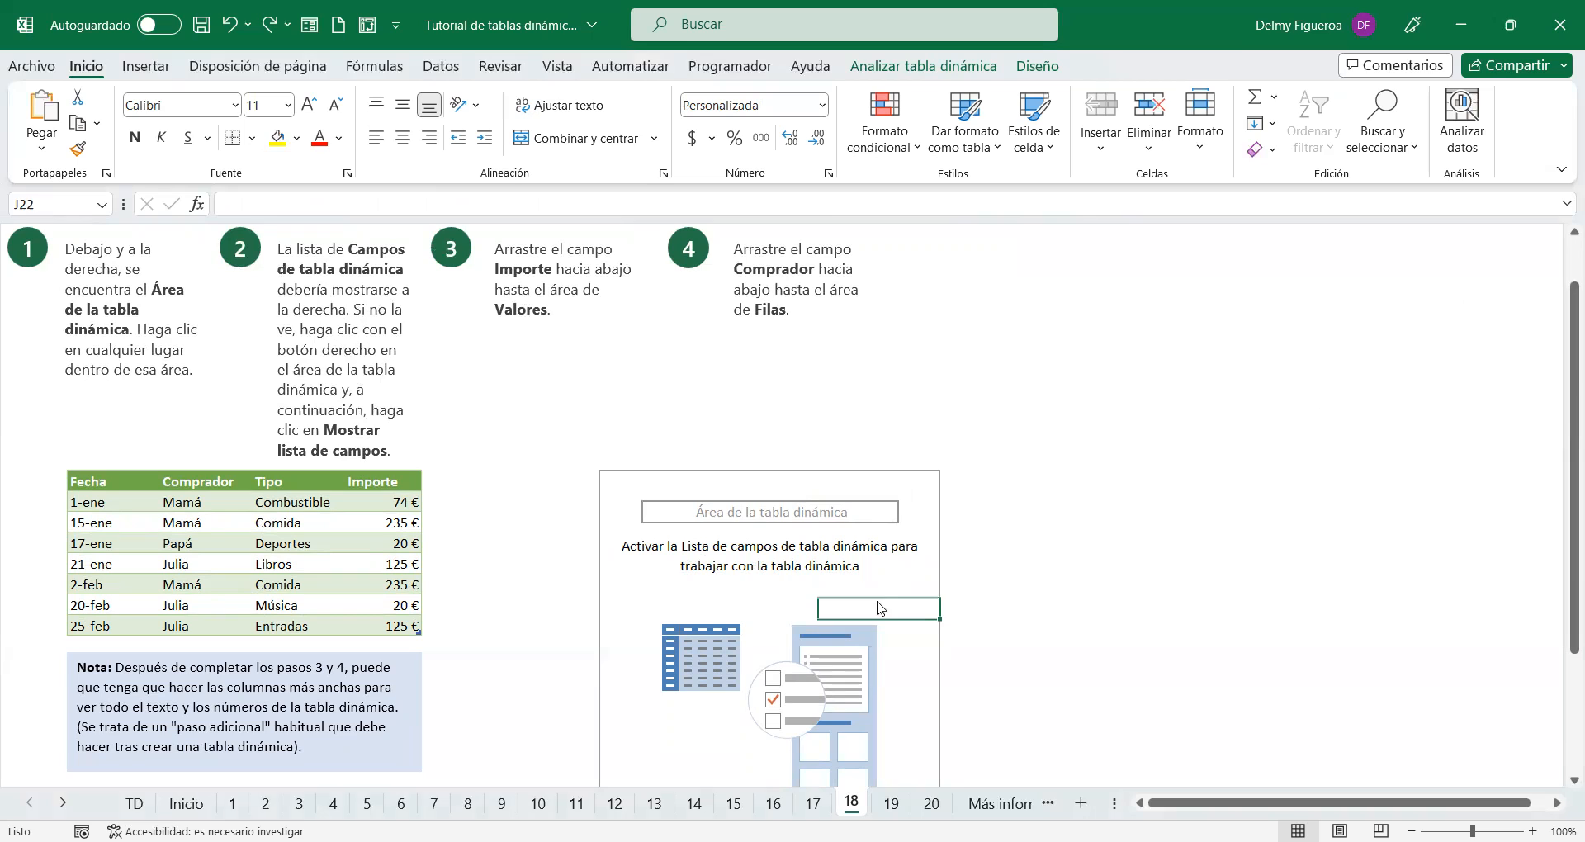
pyautogui.rightClick(877, 602)
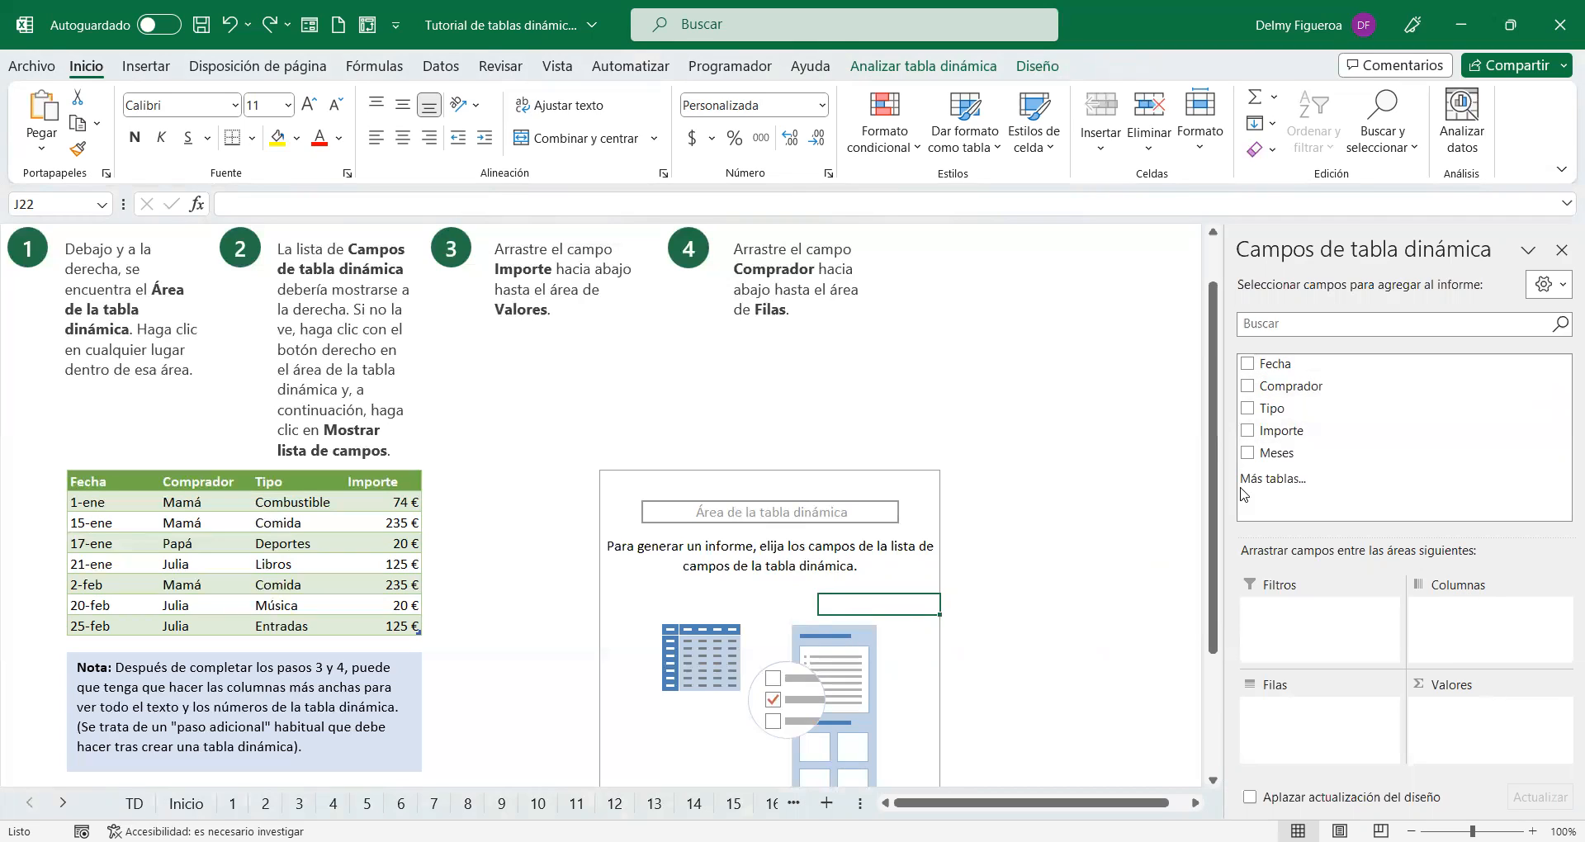
# Step: Add Importe to the Valores area and Comprador to the Filas area of the pivot table on sheet 18
pyautogui.click(1248, 431)
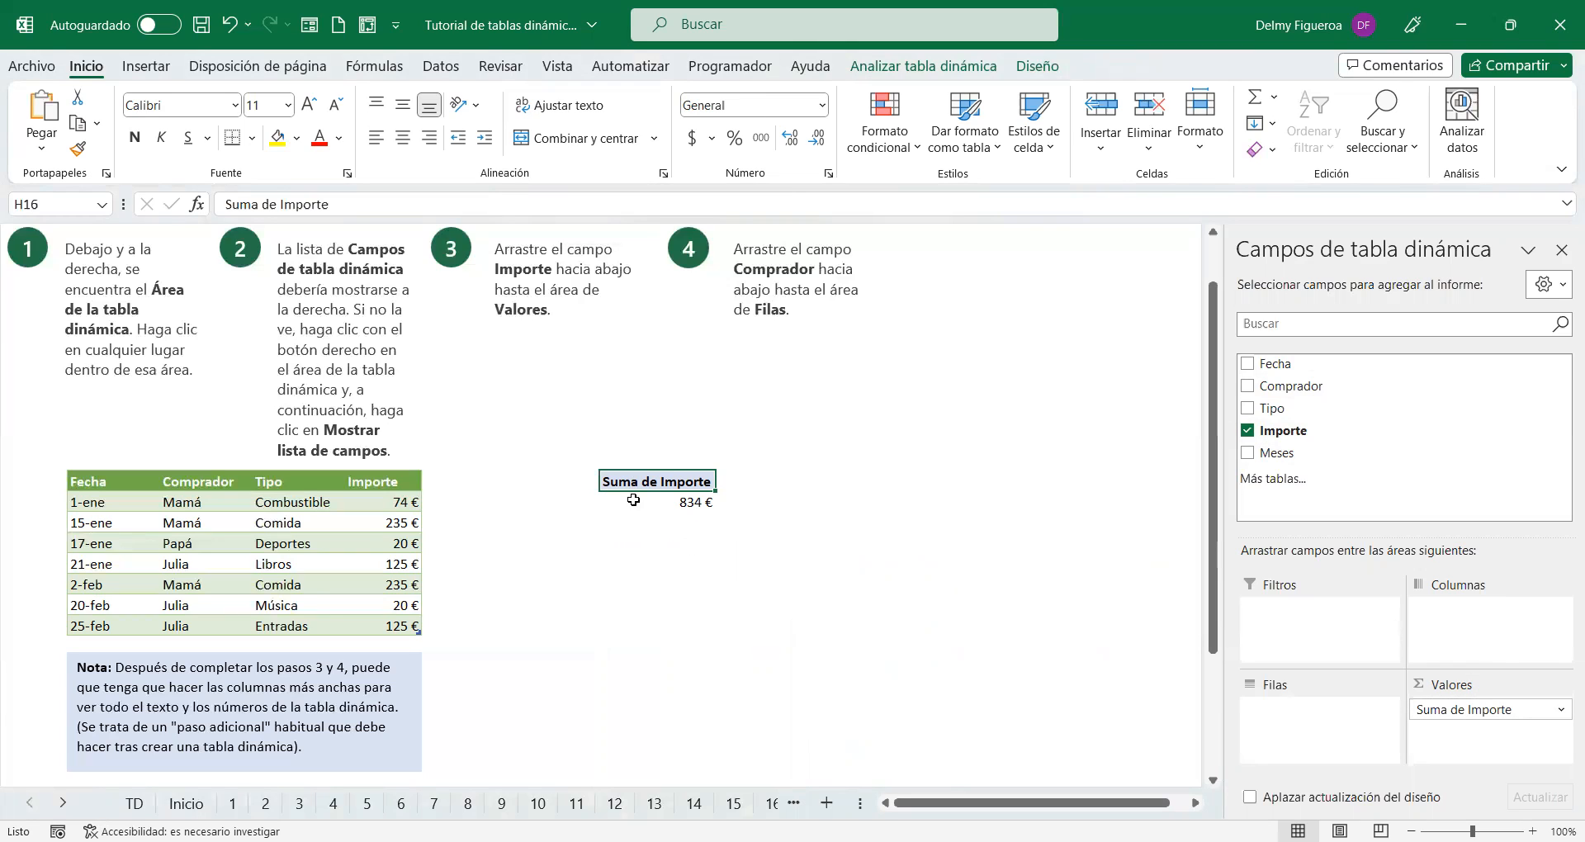
pyautogui.moveTo(705, 519)
pyautogui.click(1248, 387)
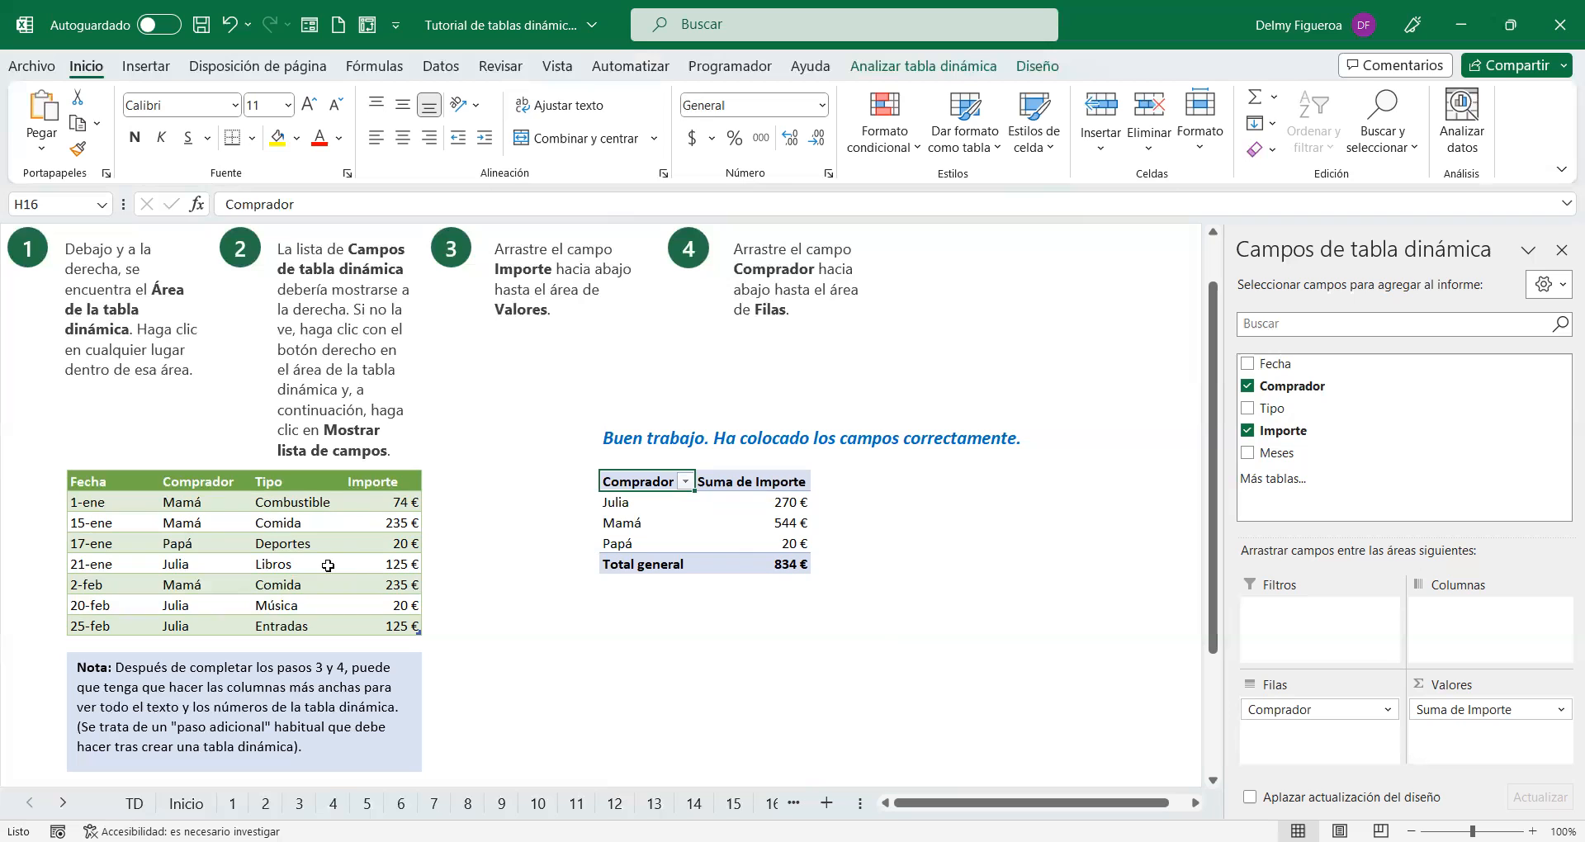
# Step: Read on sheet 19 where Excel places a new pivot table, and continue to the exercise on sheet 20
pyautogui.scroll(-4, 367, 552)
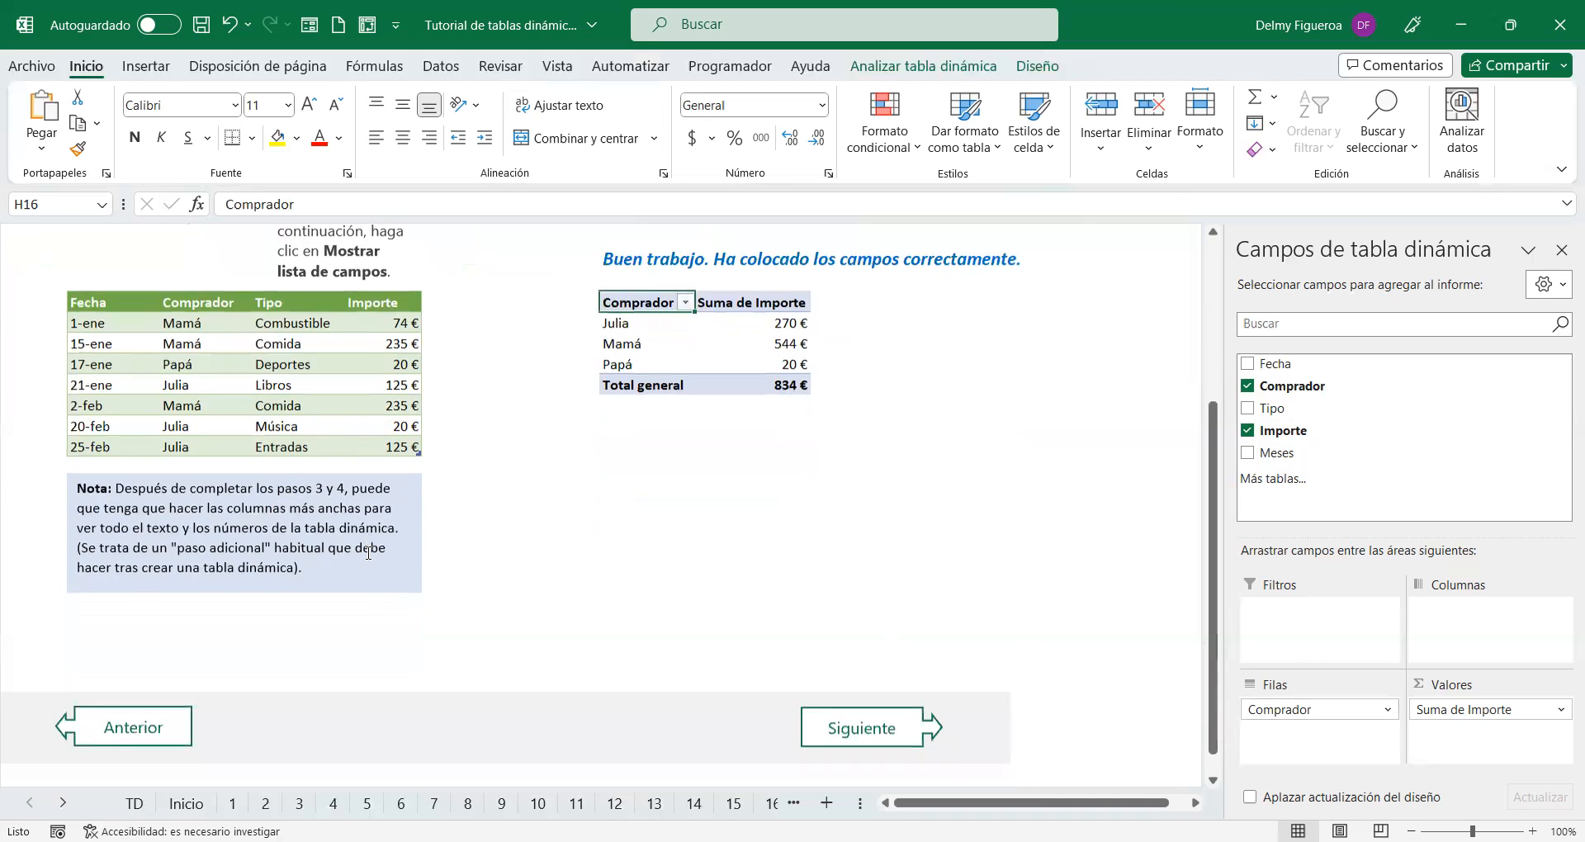
pyautogui.click(880, 660)
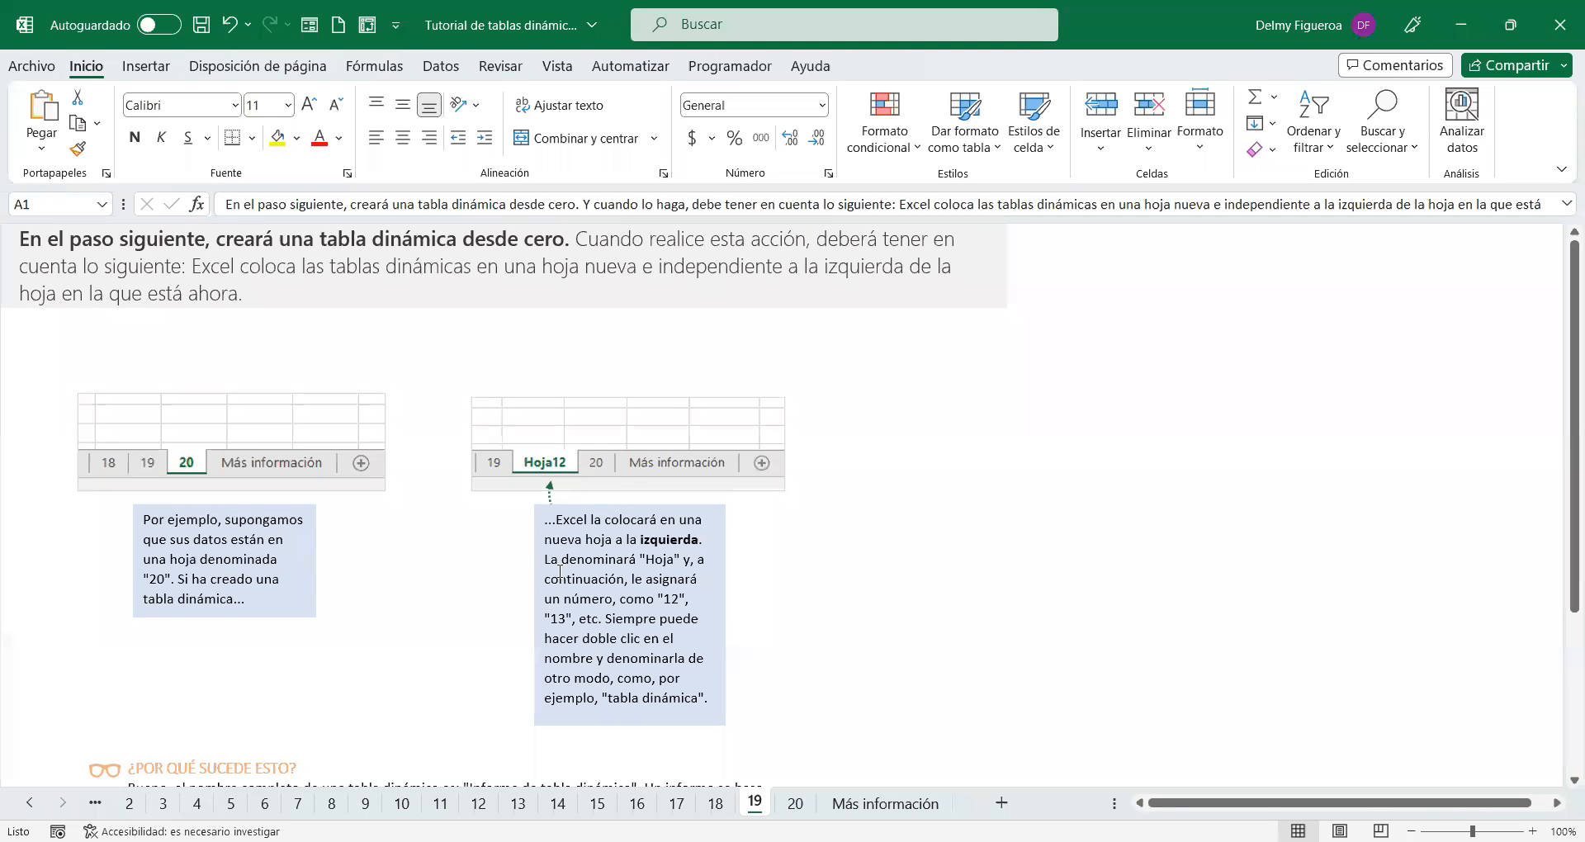
pyautogui.click(795, 803)
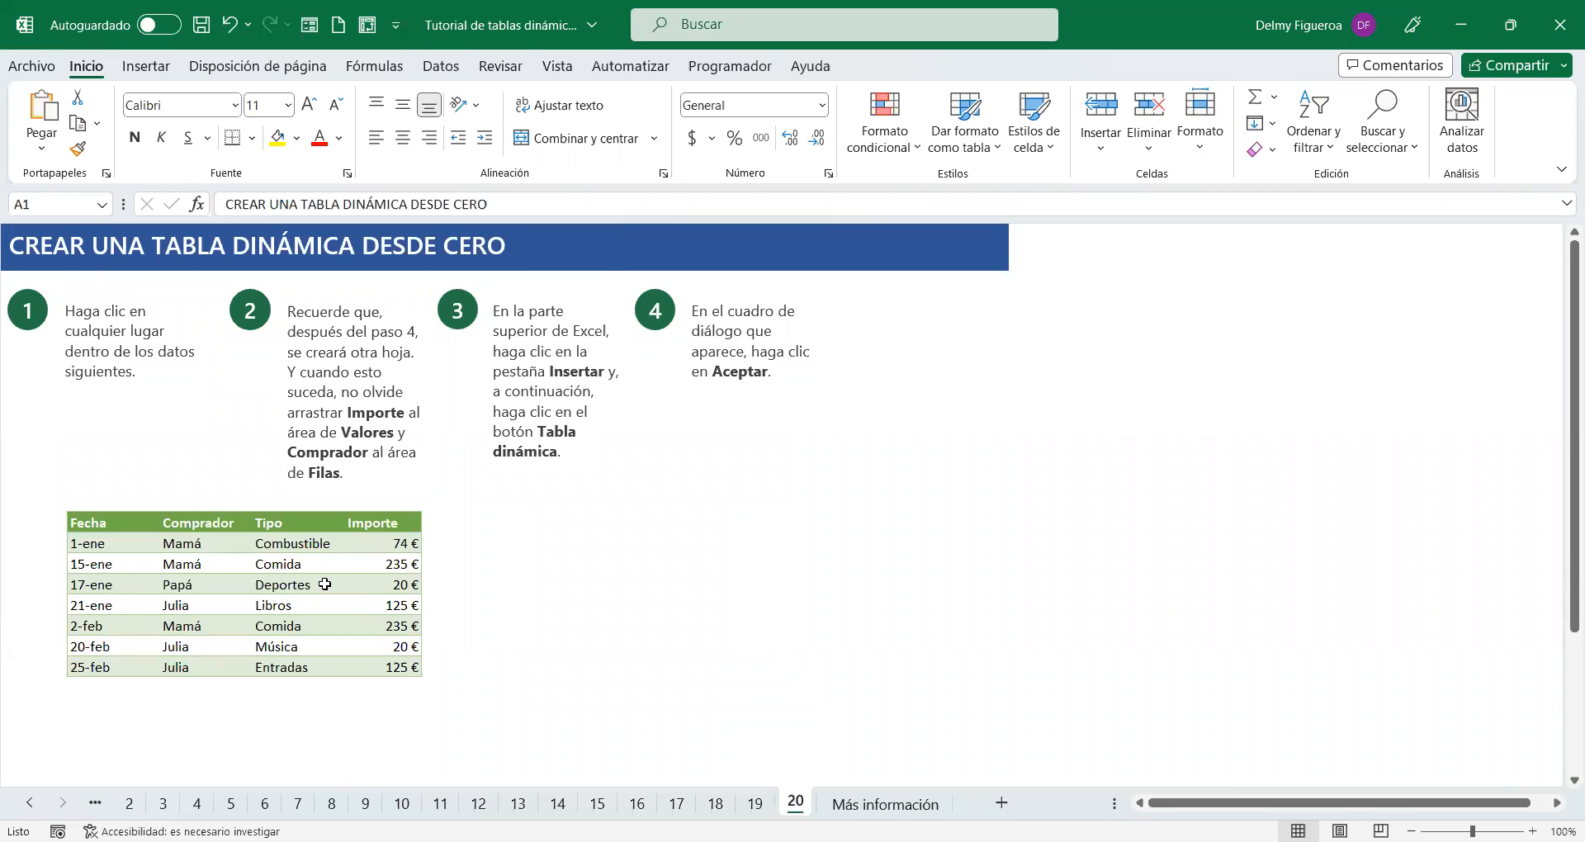
# Step: Create a pivot table from the sheet 20 data on a new worksheet, with Importe in Valores and Comprador in Filas
pyautogui.click(324, 584)
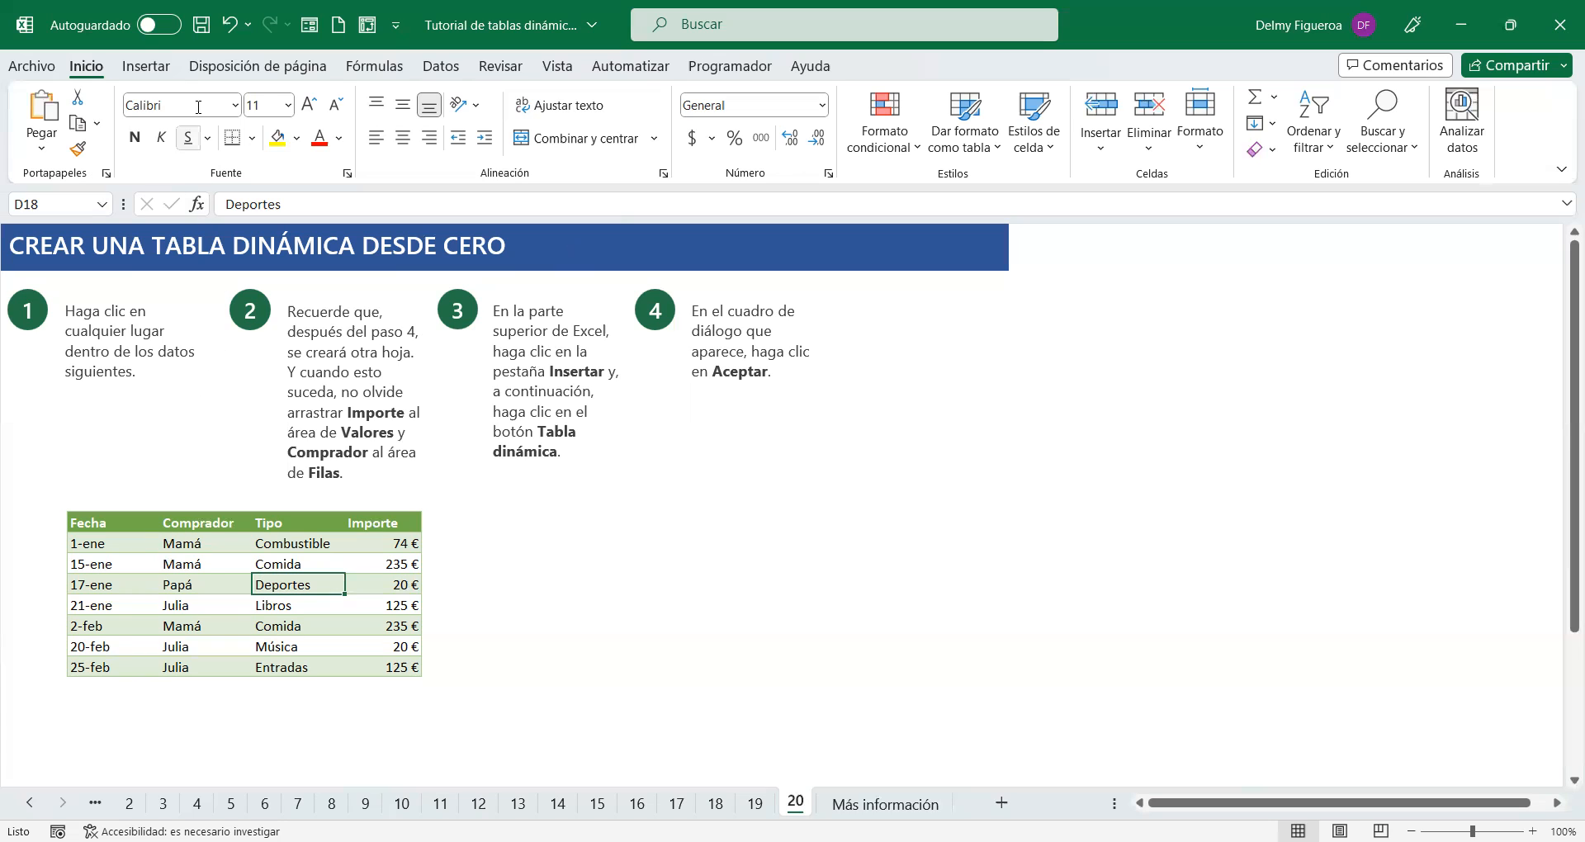
pyautogui.click(161, 68)
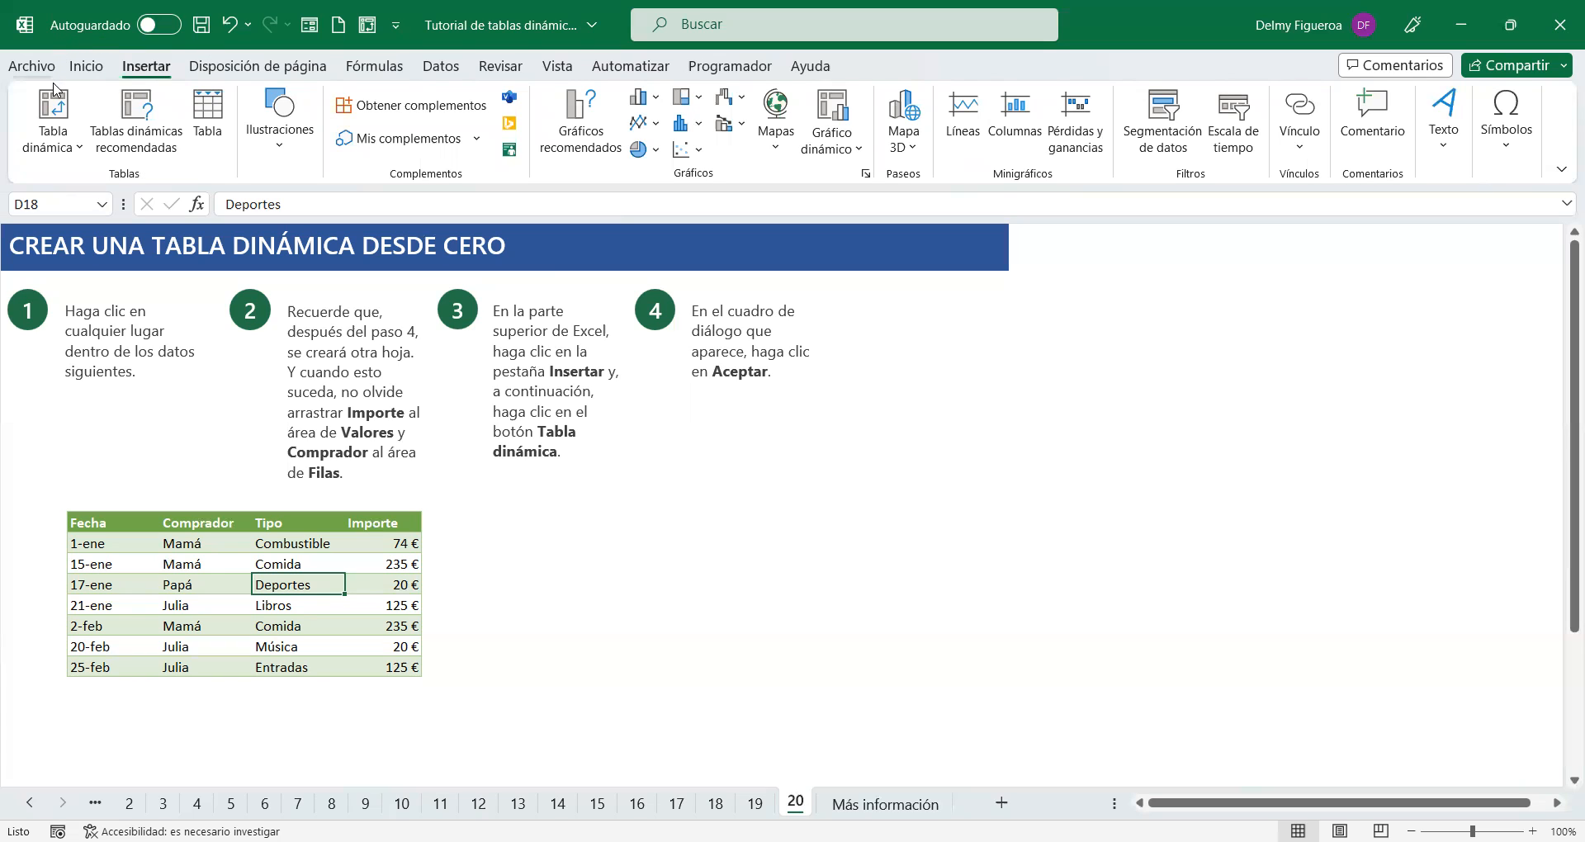
pyautogui.click(52, 116)
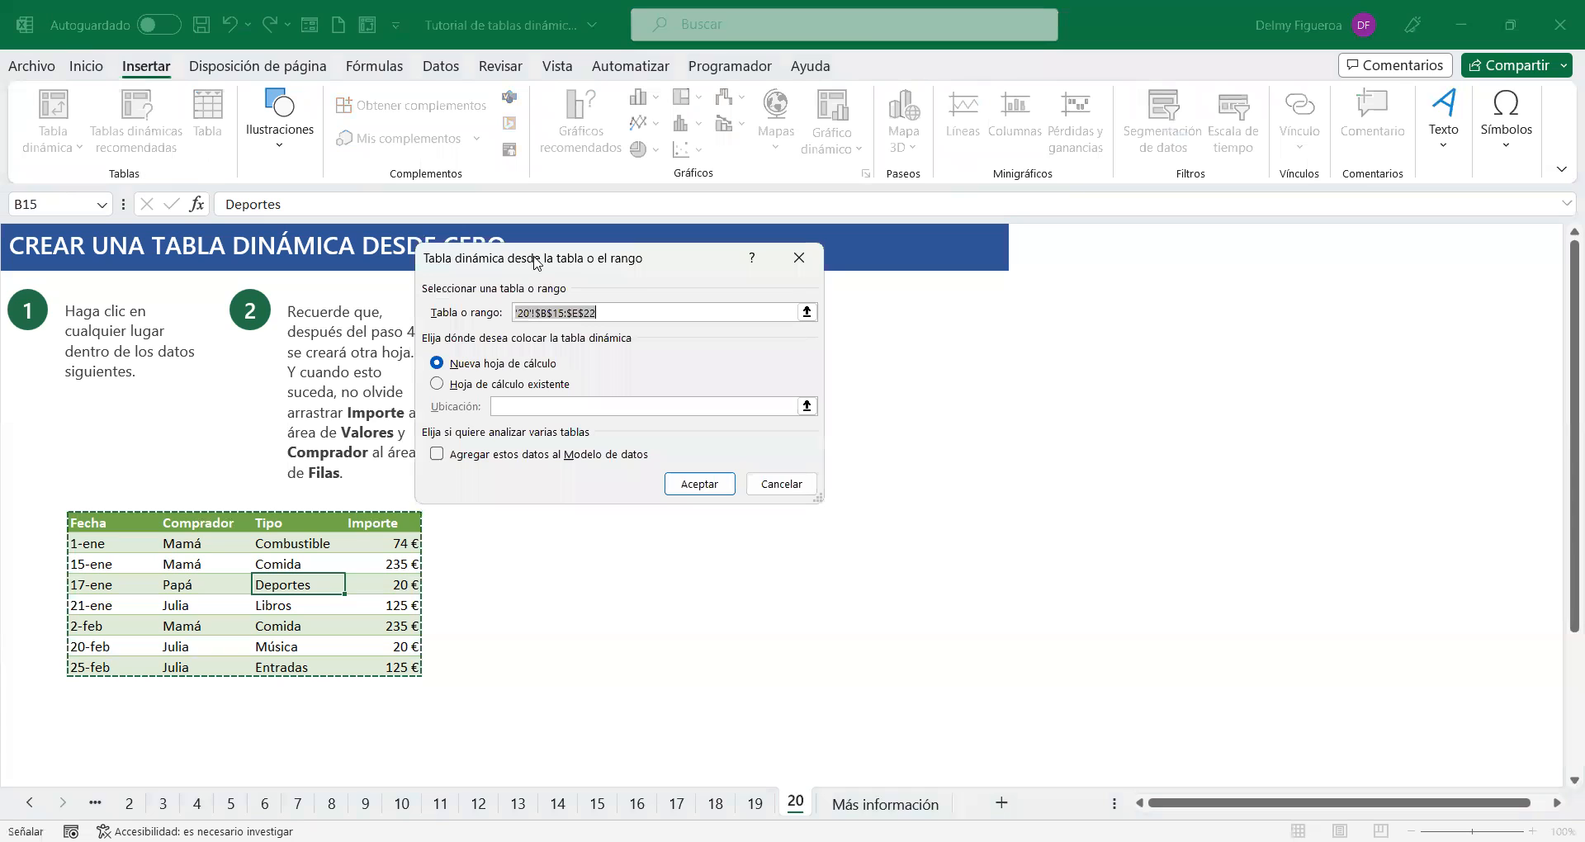
pyautogui.moveTo(537, 262); pyautogui.dragTo(1060, 295)
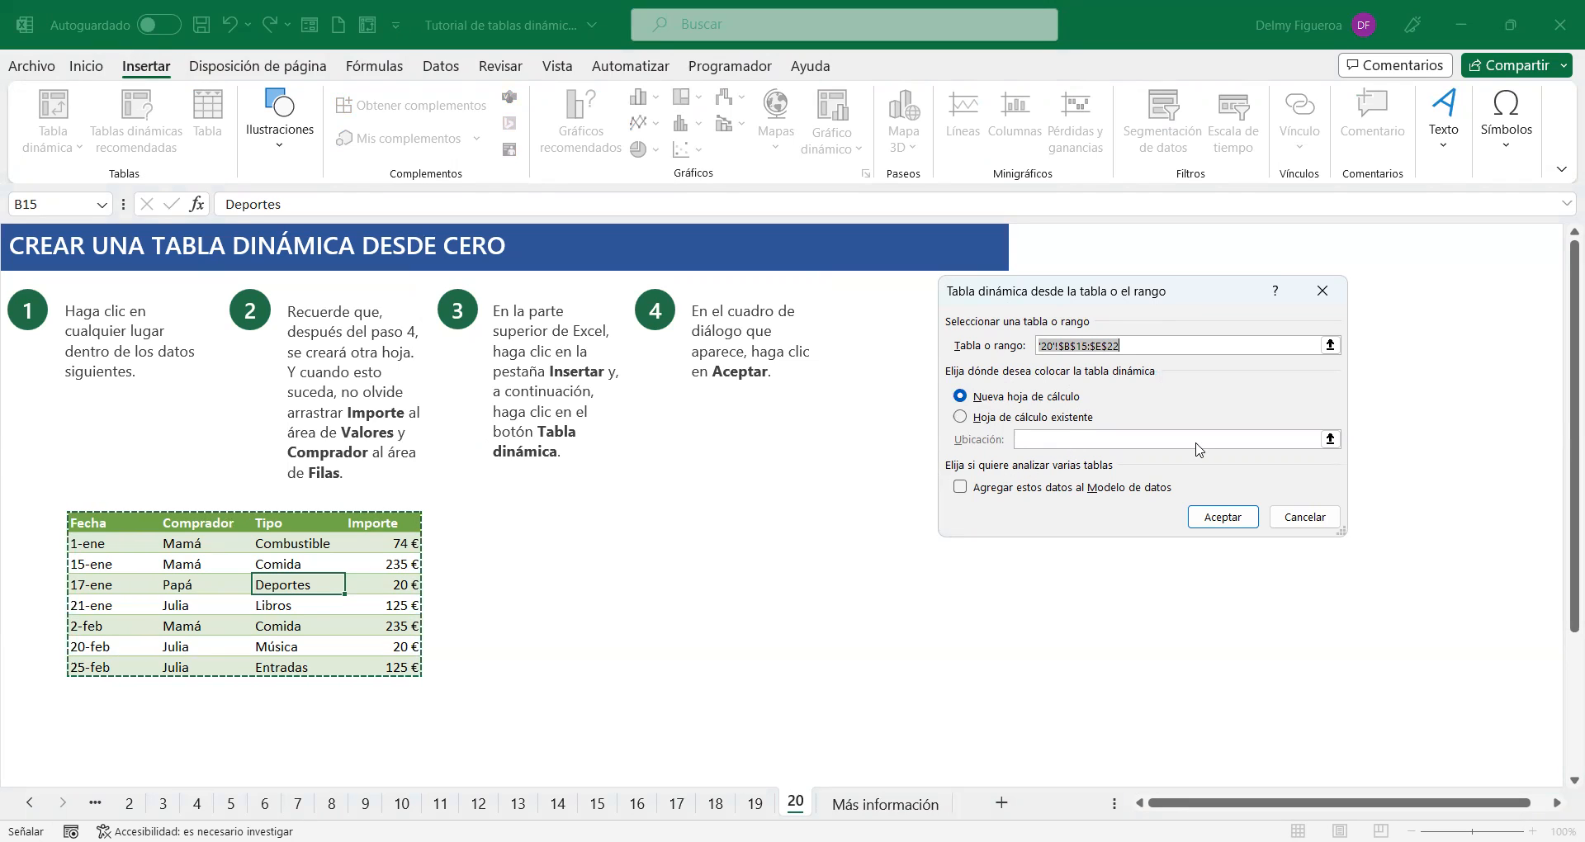
pyautogui.click(1223, 518)
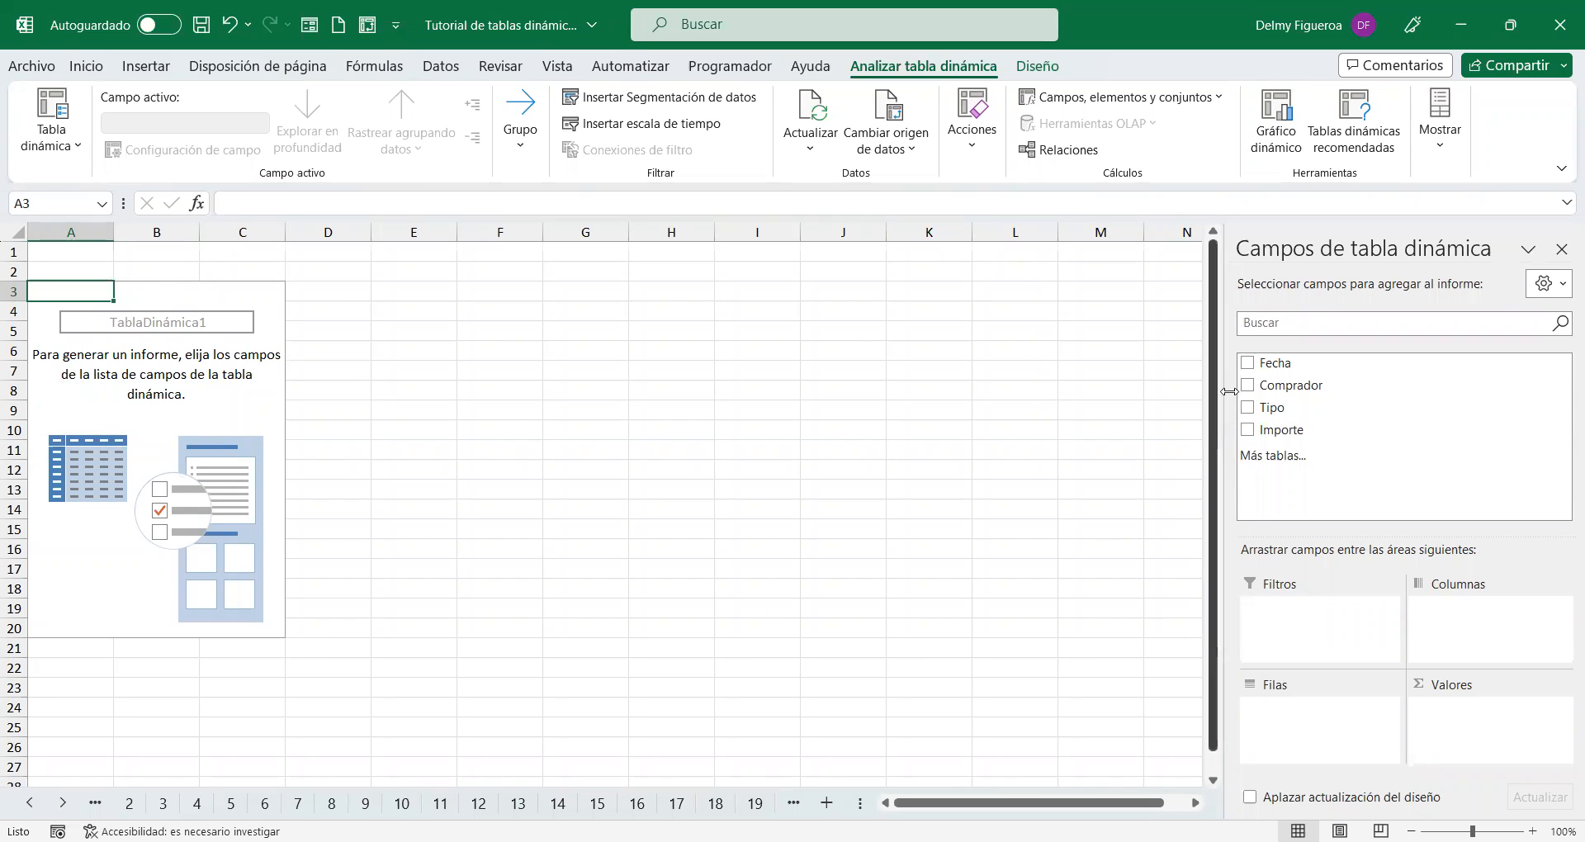
pyautogui.click(1248, 430)
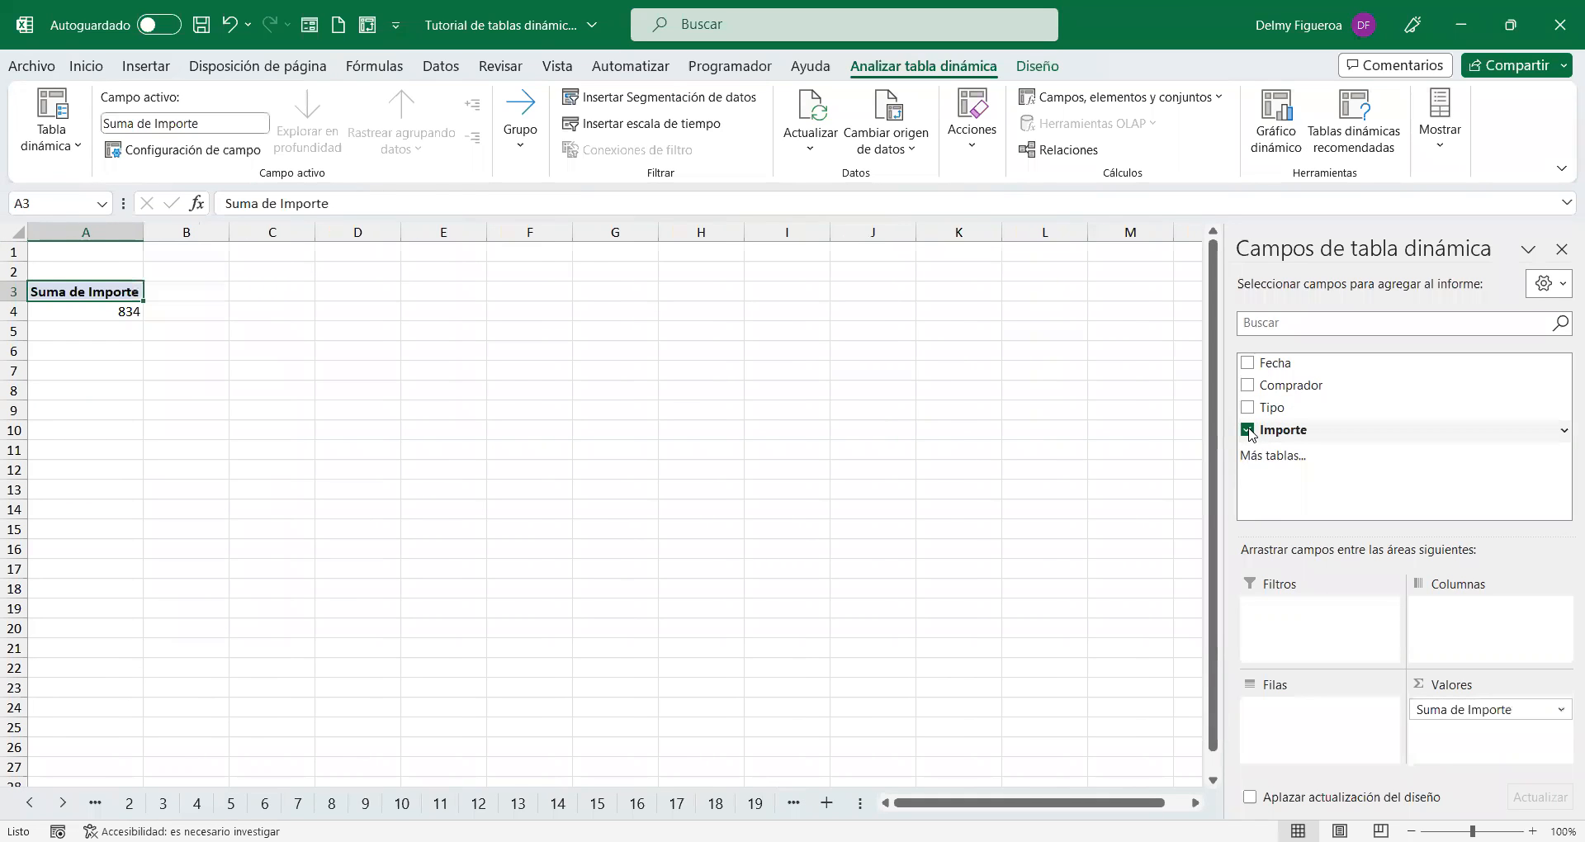
pyautogui.click(1247, 385)
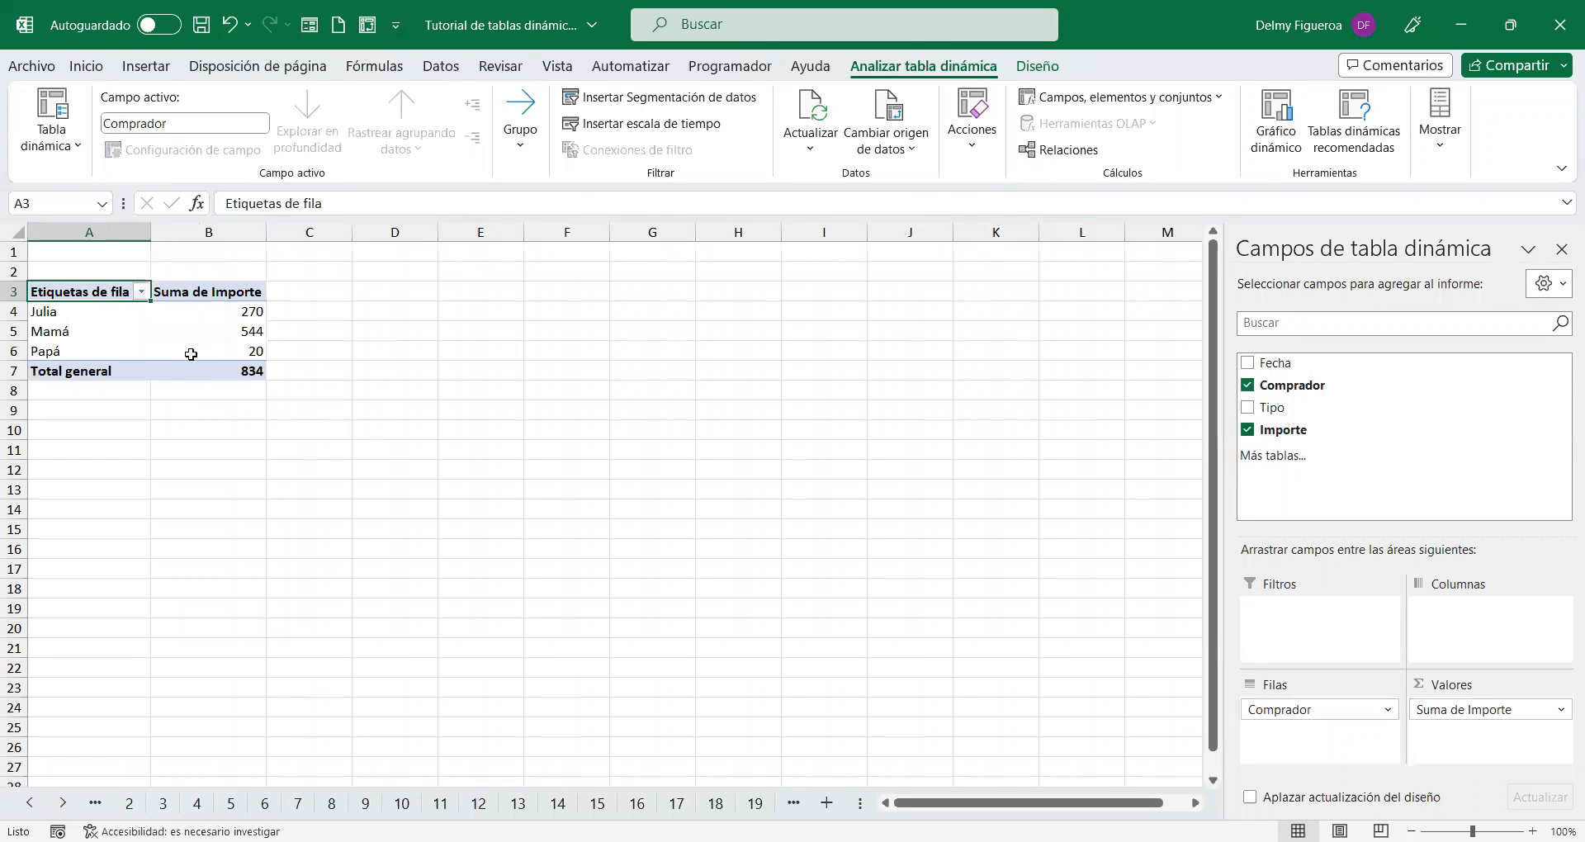
# Step: Locate the new pivot table's sheet among the last sheets, check the source data on sheet 20, and return to Hoja2
pyautogui.click(62, 803)
pyautogui.click(62, 803)
pyautogui.click(63, 804)
pyautogui.click(63, 803)
pyautogui.click(62, 803)
pyautogui.click(63, 803)
pyautogui.click(63, 804)
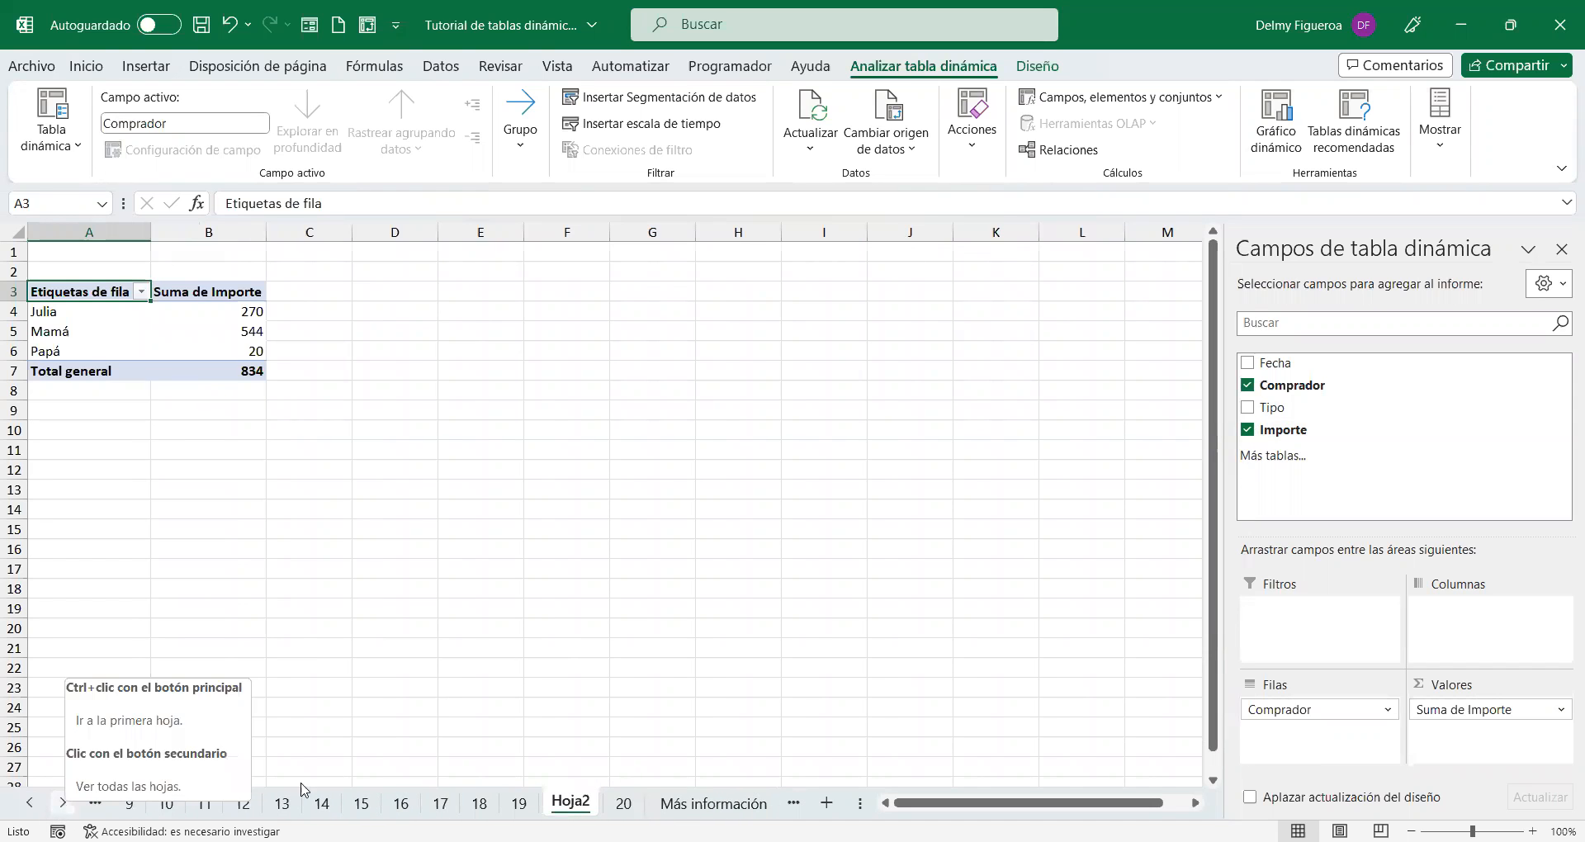
pyautogui.click(623, 802)
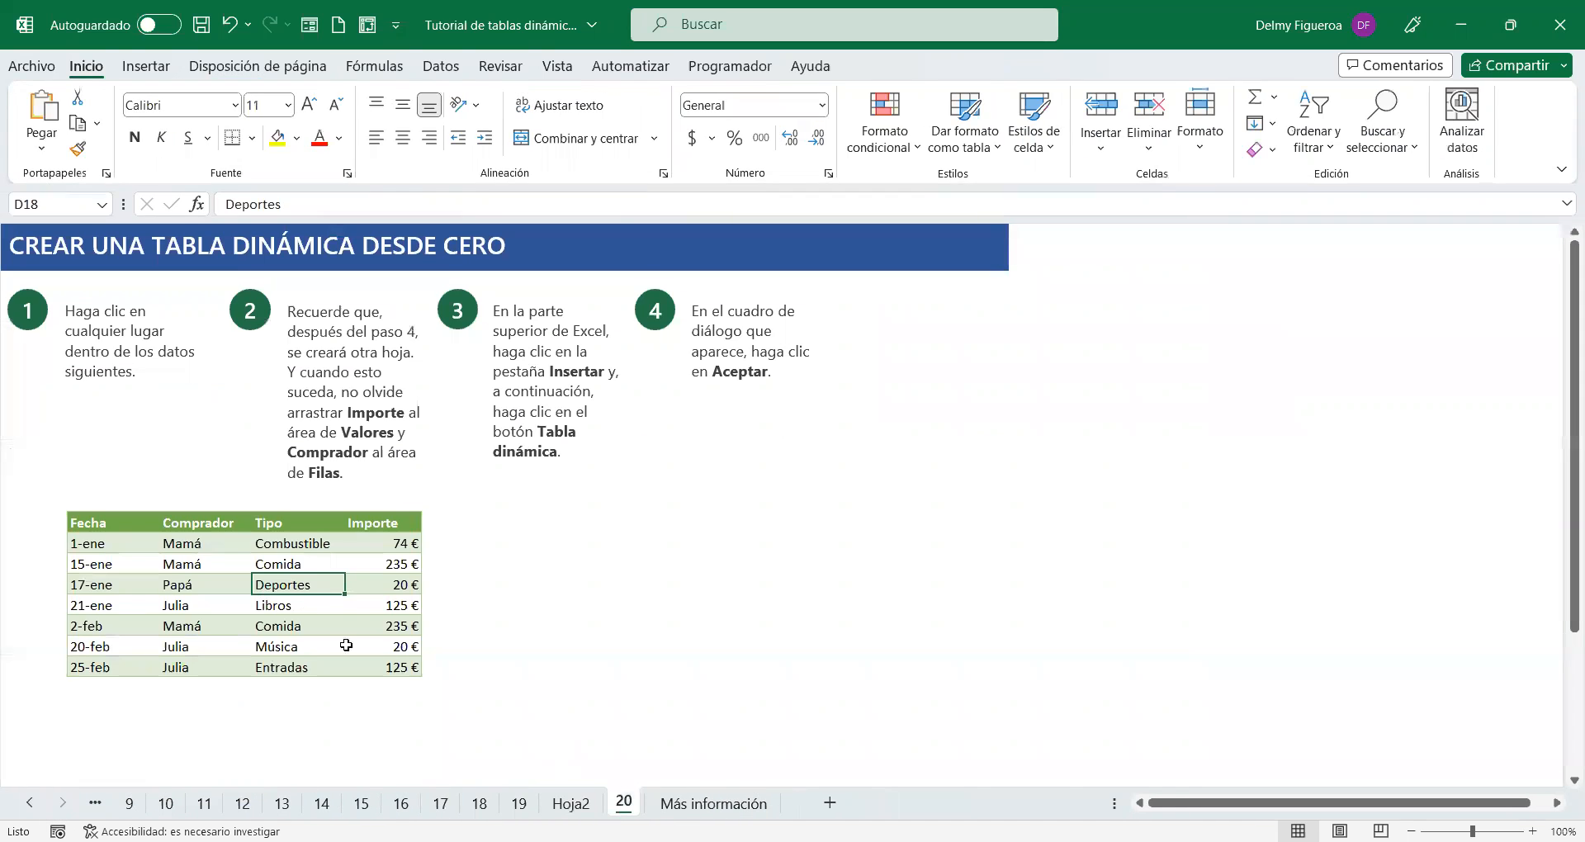
pyautogui.click(583, 811)
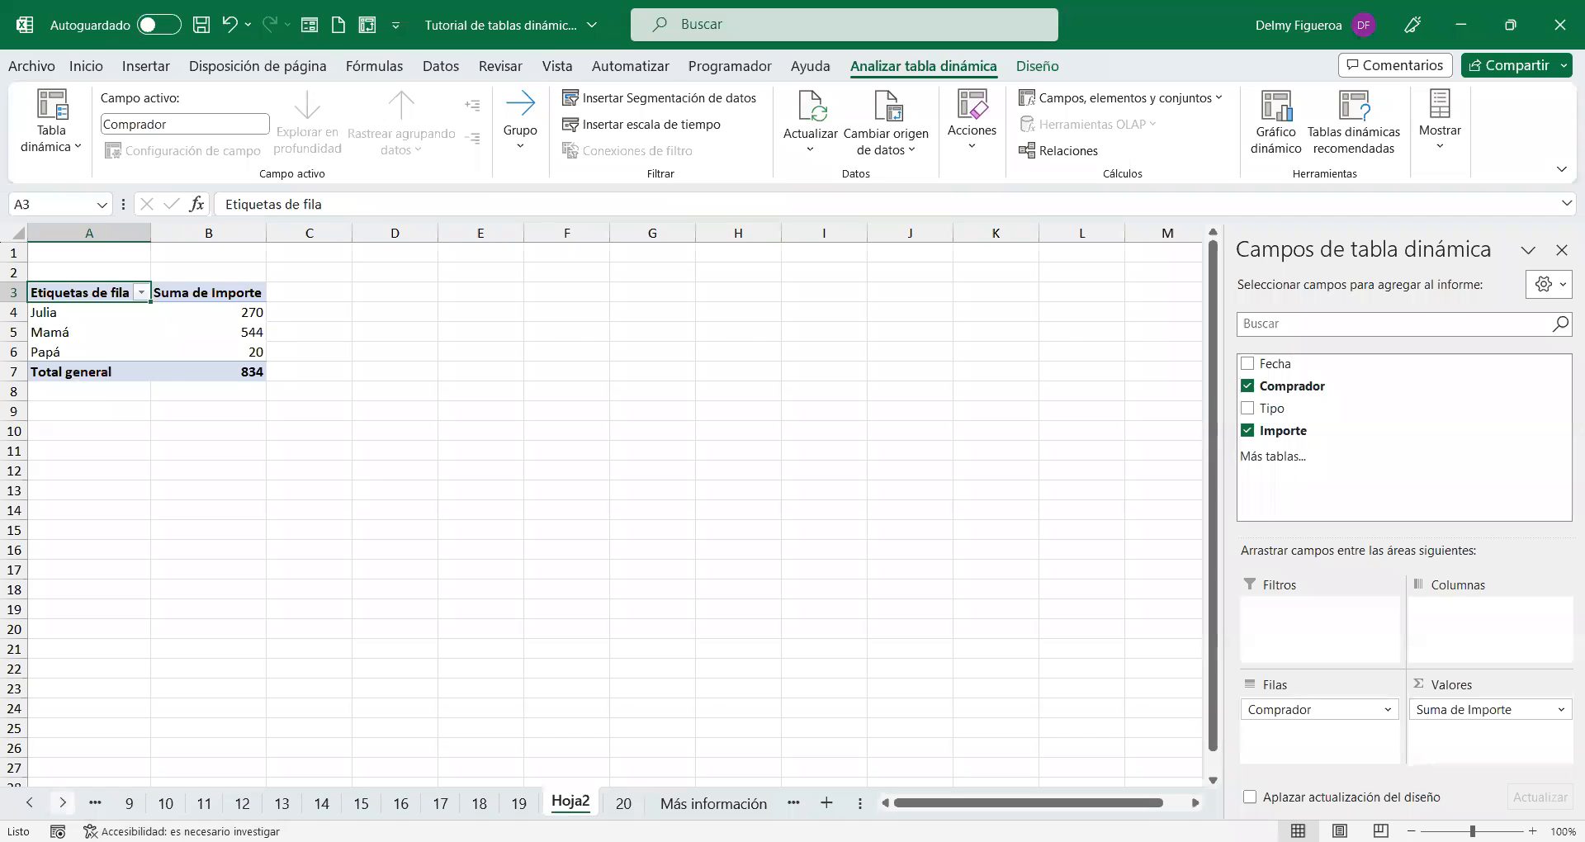
# Step: Insert a blank worksheet, undo the last change, and open the Más información sheet
pyautogui.click(63, 802)
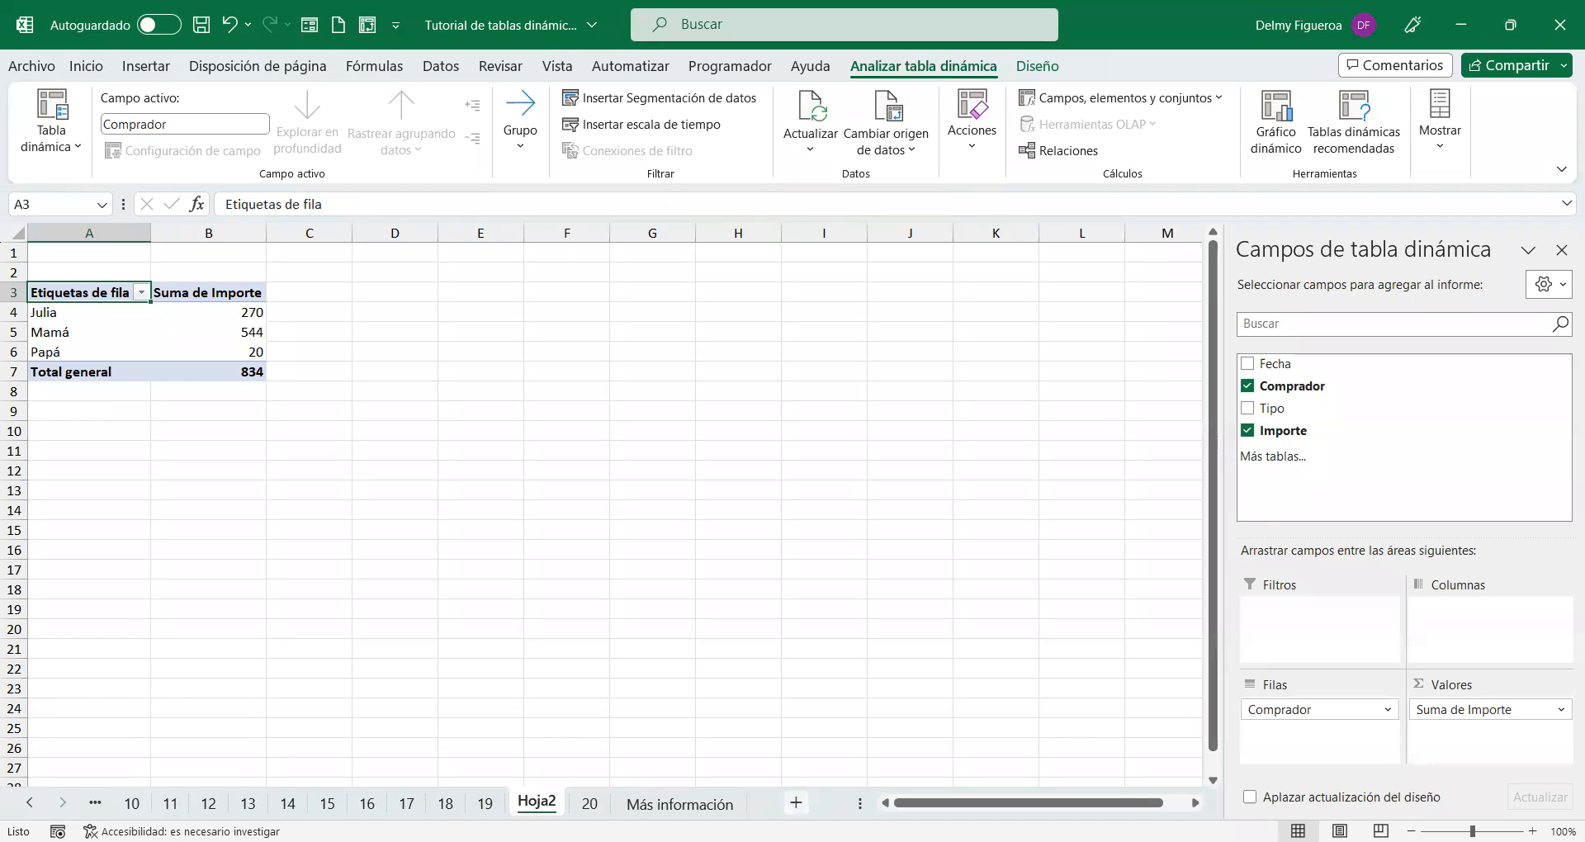
pyautogui.click(796, 802)
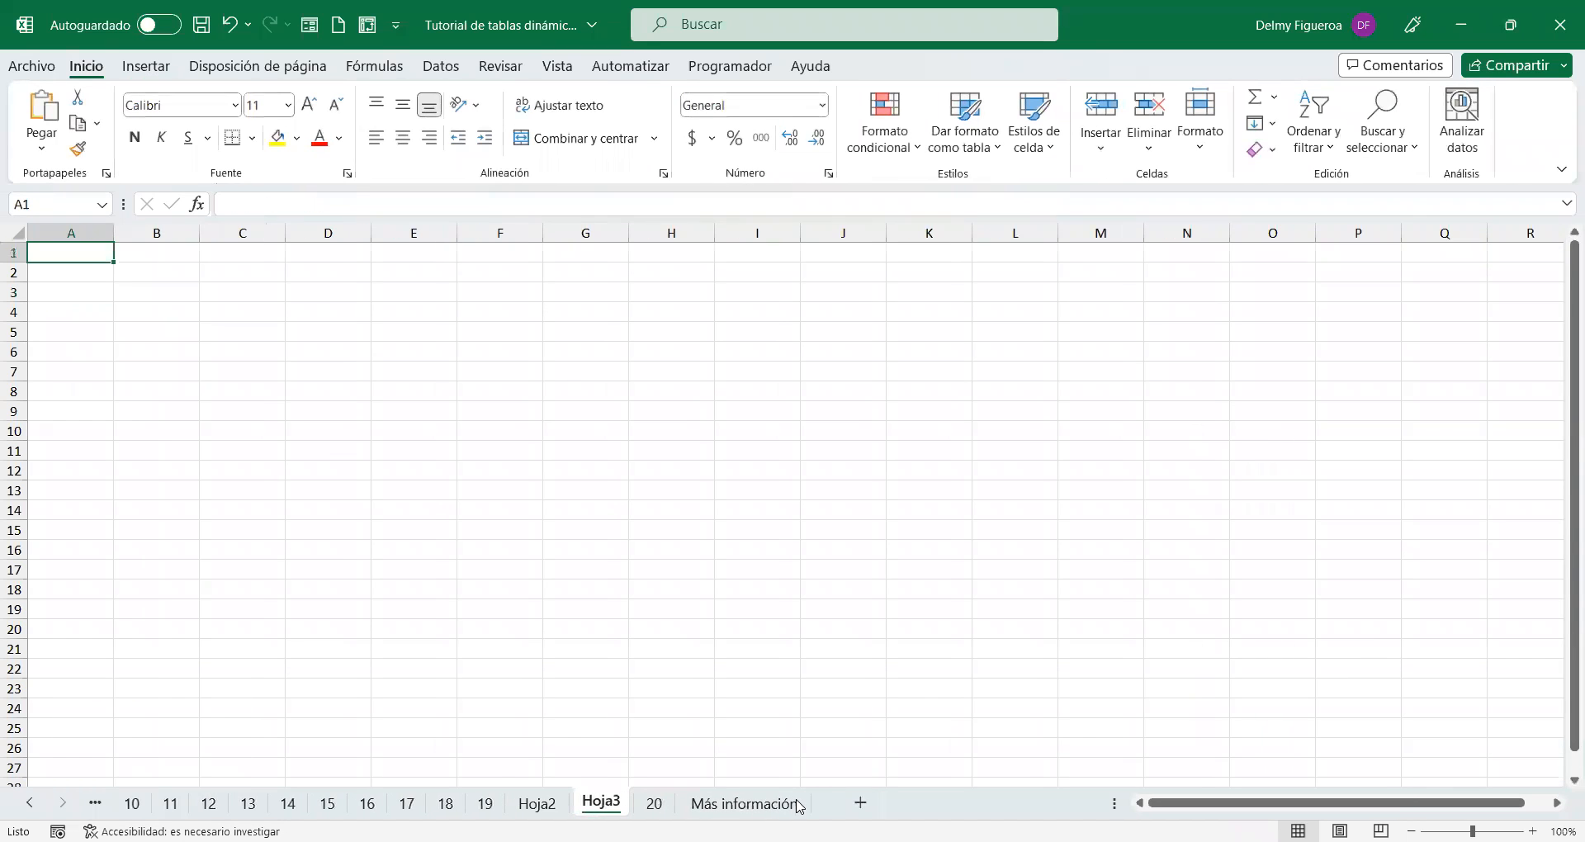
pyautogui.hotkey('ctrl', 'z')
pyautogui.click(737, 807)
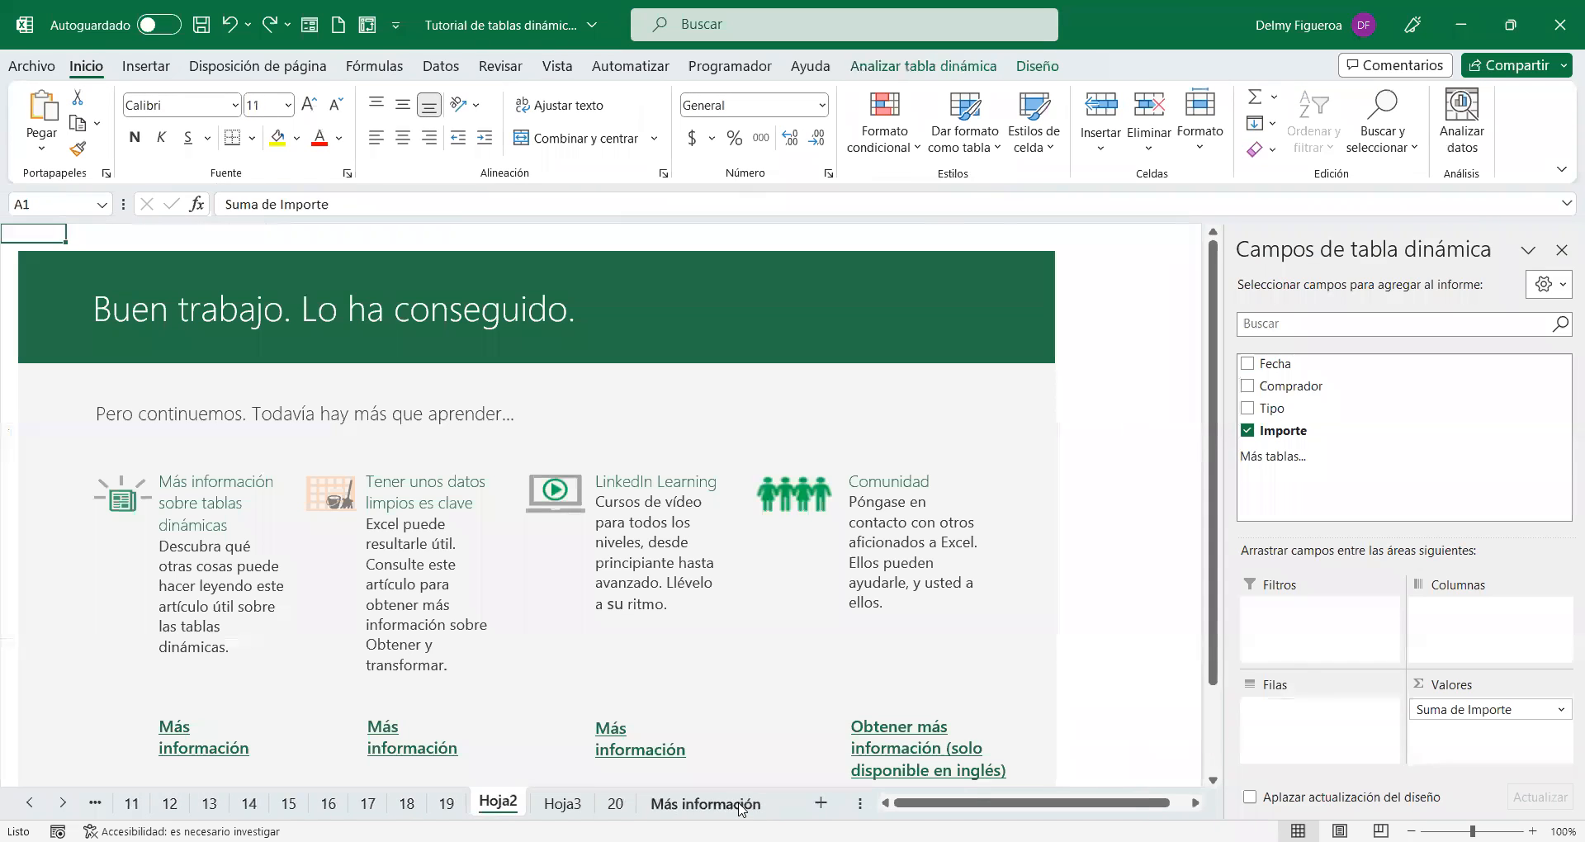
# Step: Insert a new worksheet and paste the whole pivot table exercise sheet copied from the other open window into it
pyautogui.click(820, 803)
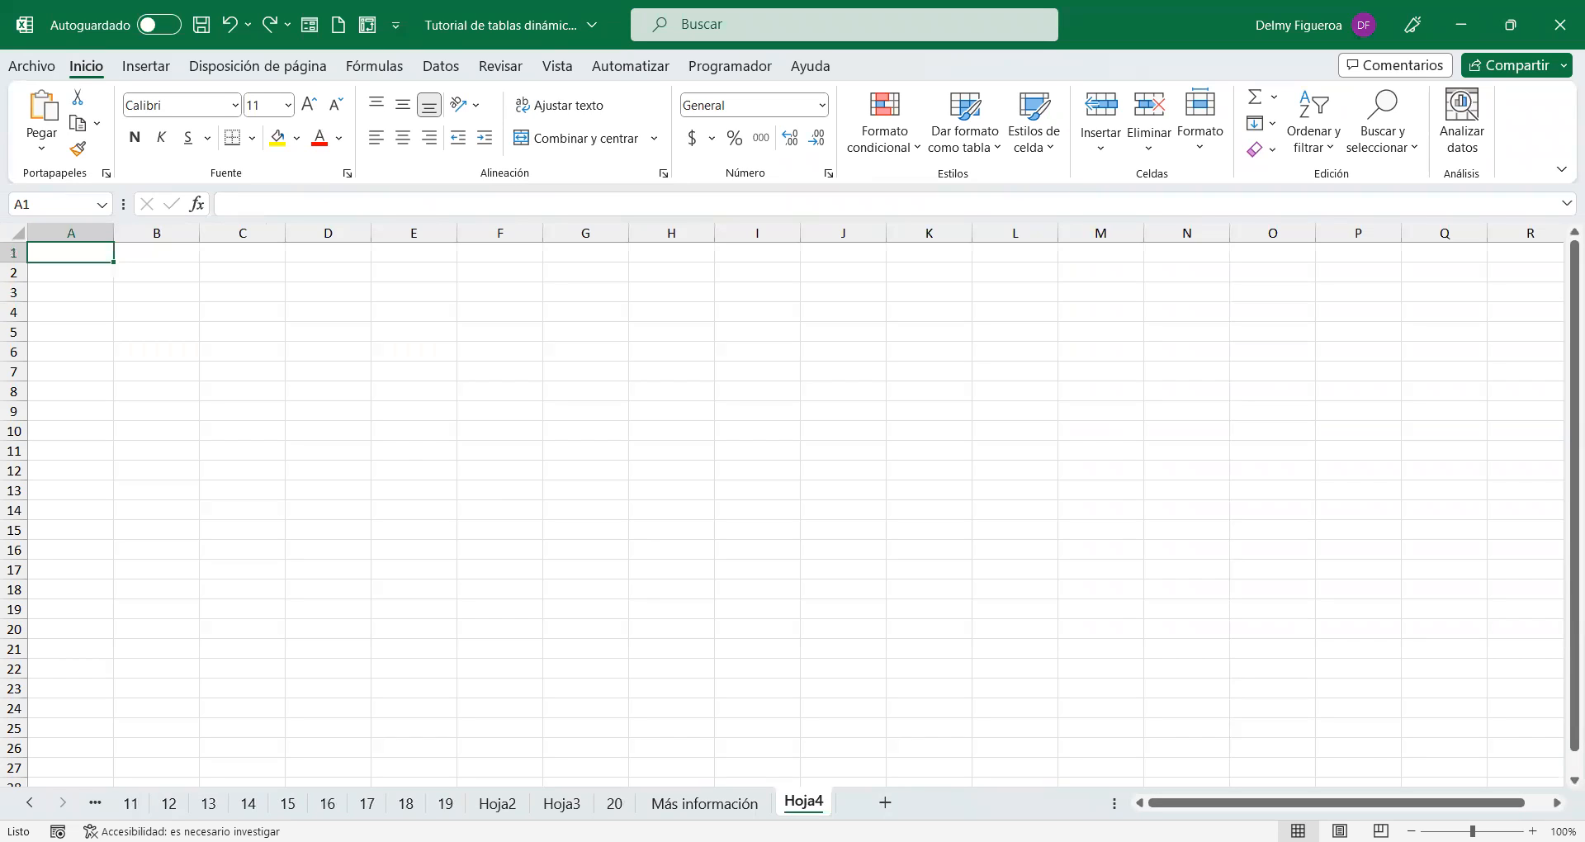
pyautogui.hotkey('alt', 'Tab')
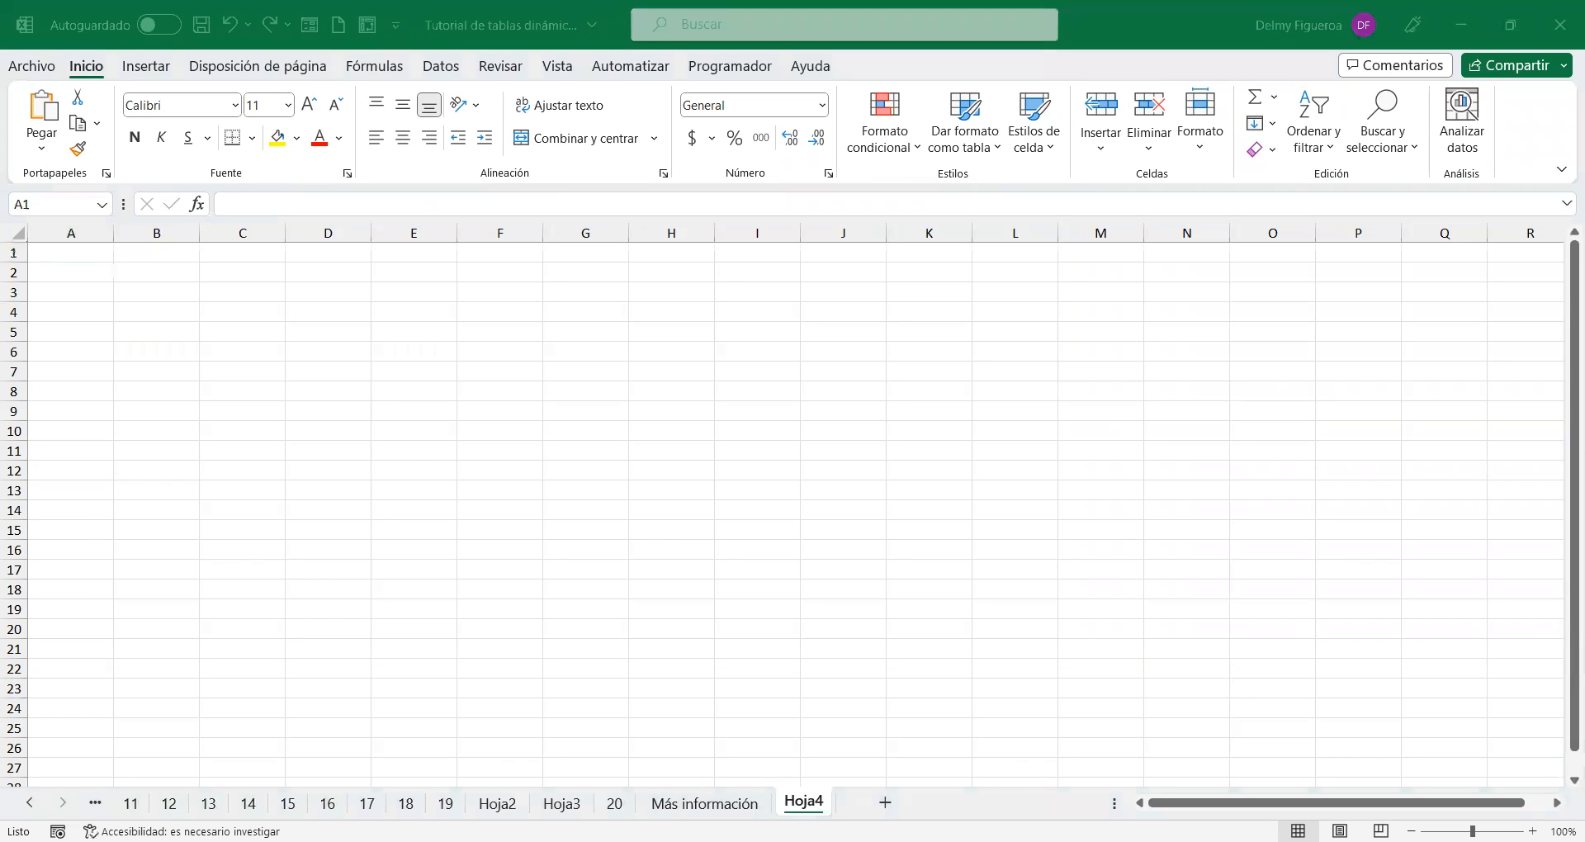
pyautogui.hotkey('ctrl', 'c')
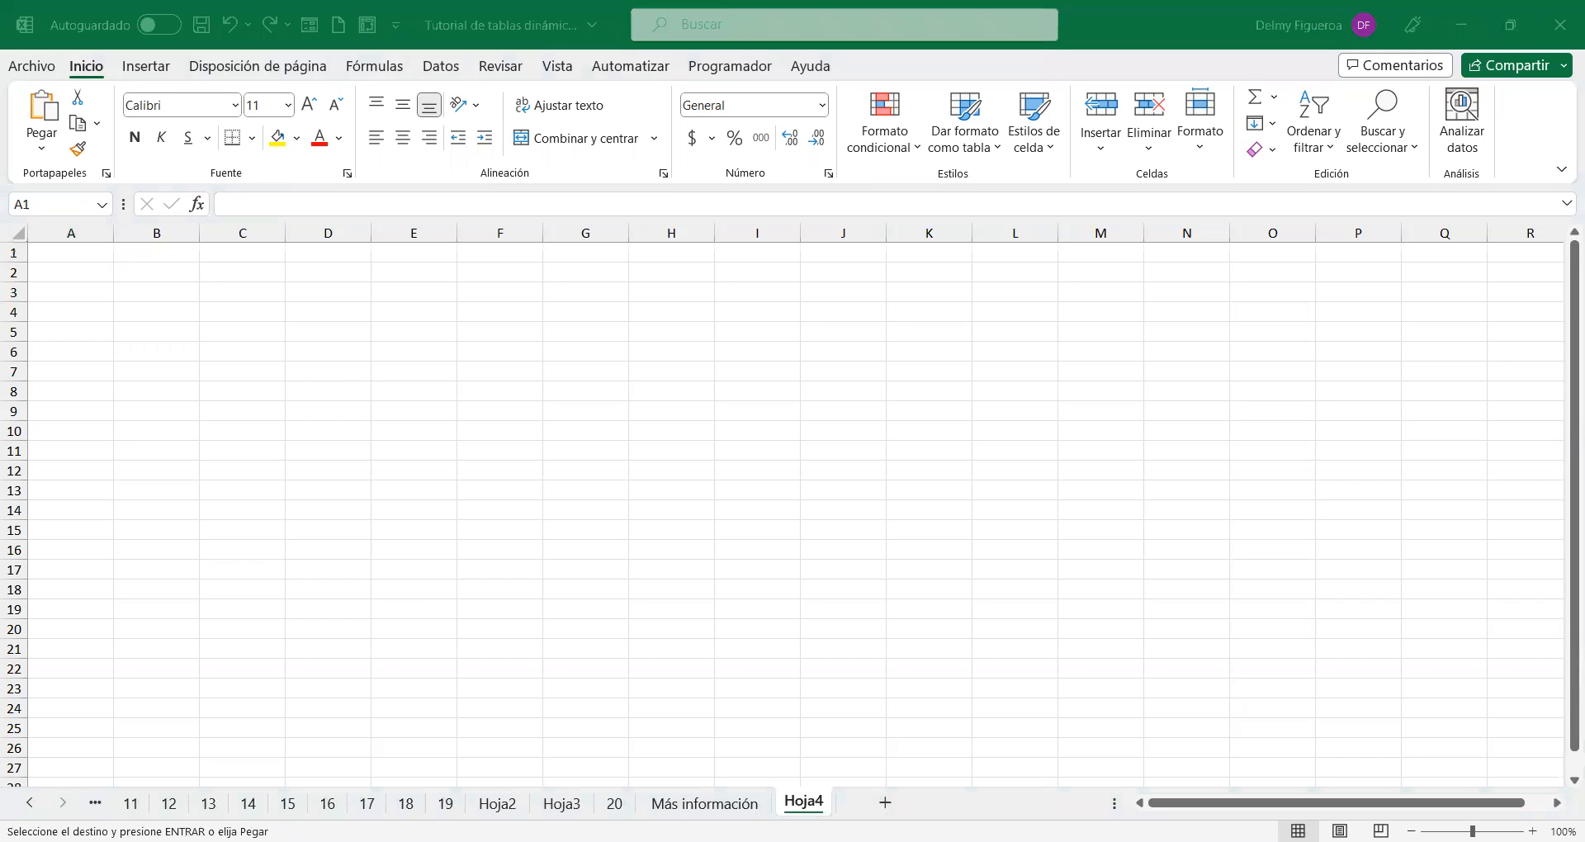
pyautogui.hotkey('alt', 'Tab')
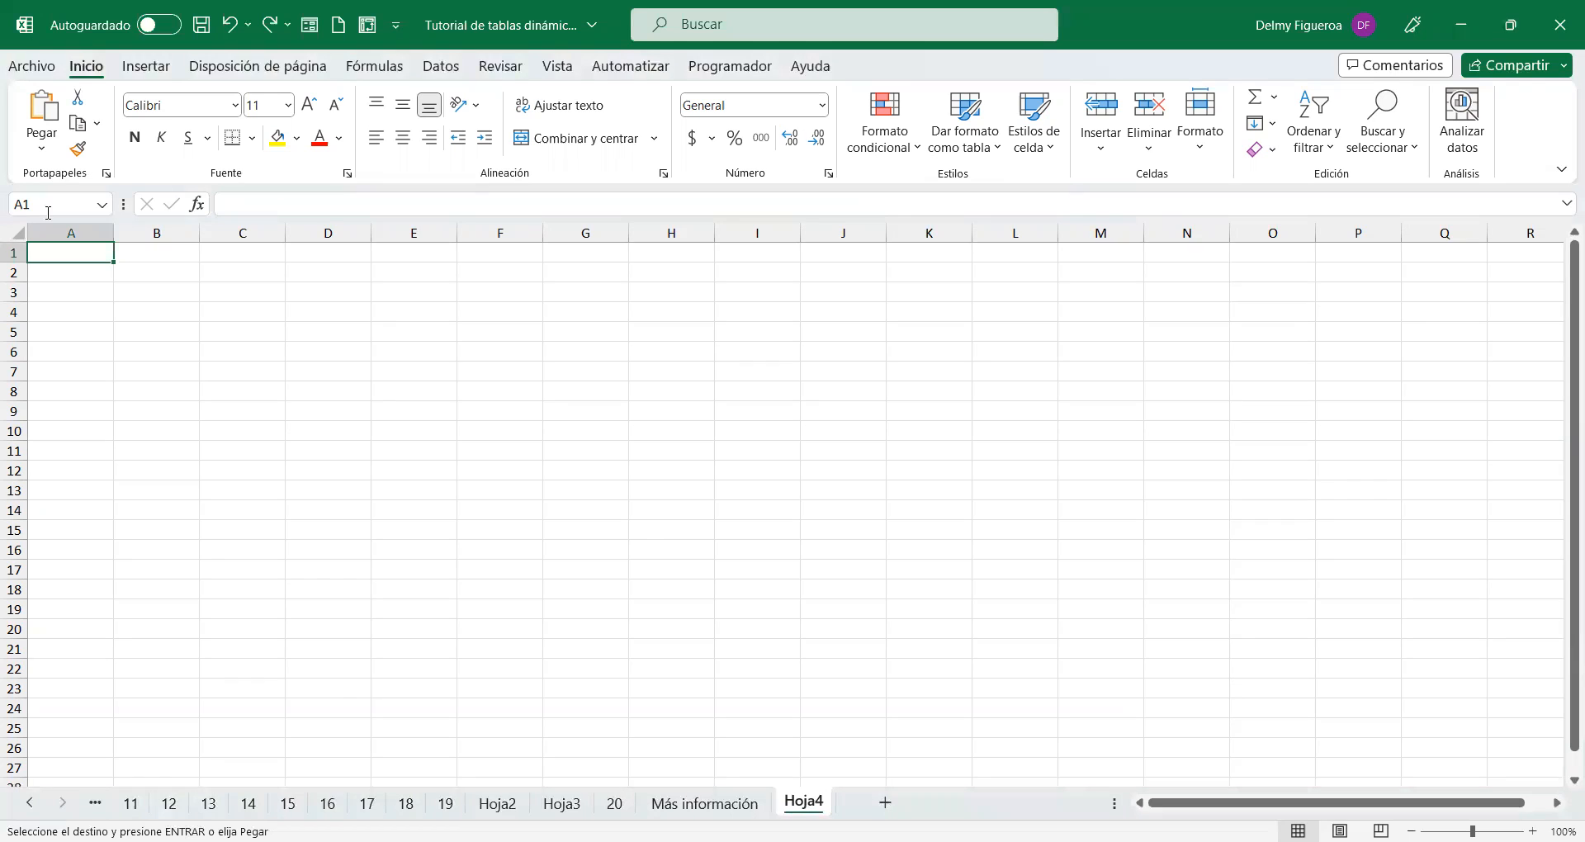
pyautogui.click(20, 229)
pyautogui.hotkey('ctrl', 'v')
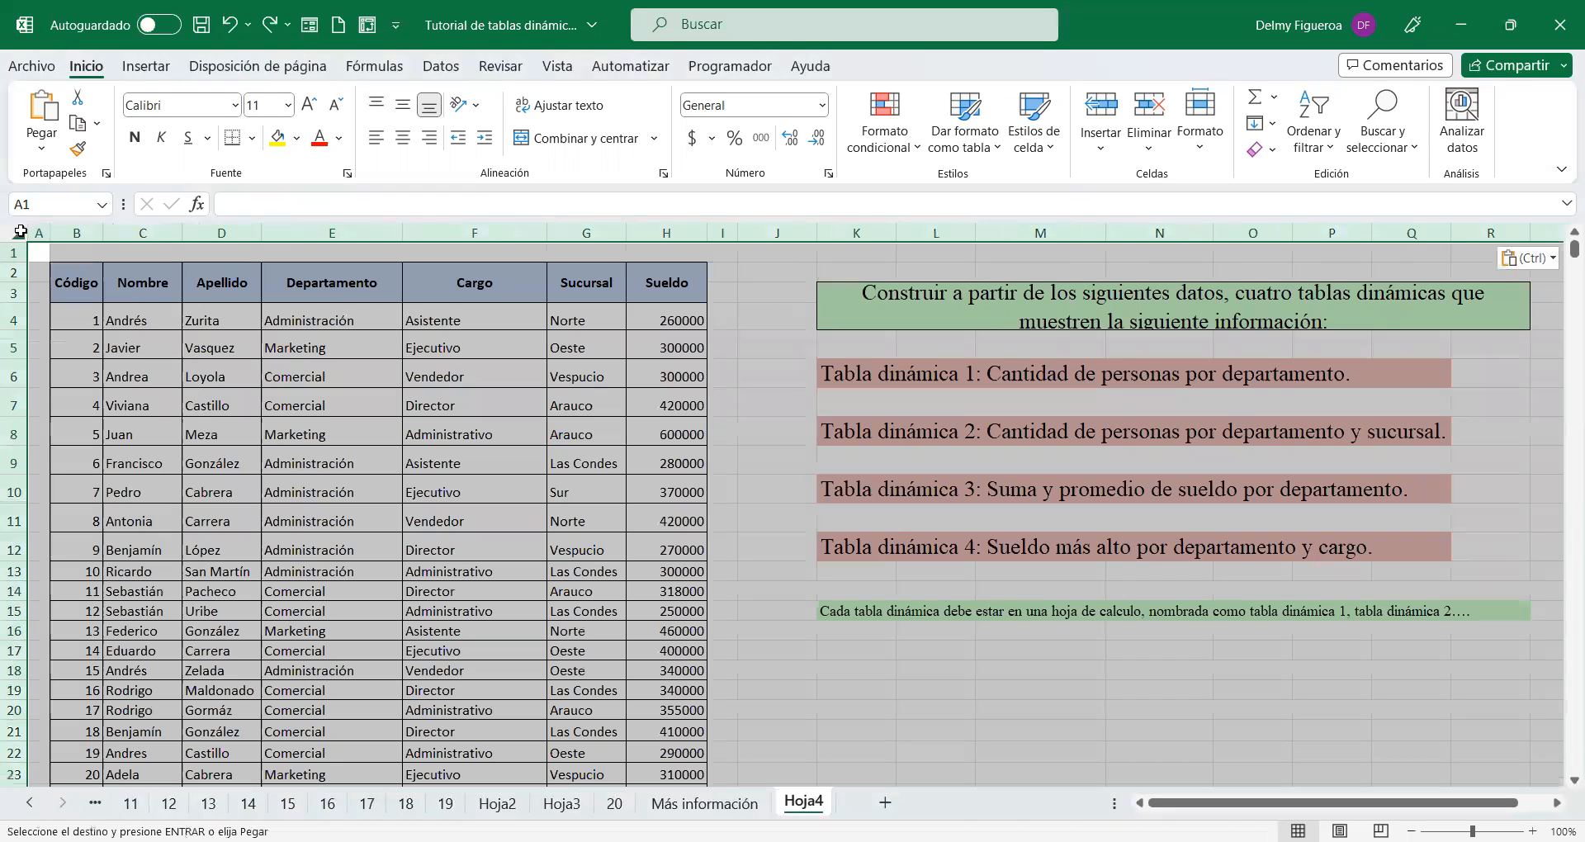
pyautogui.click(747, 433)
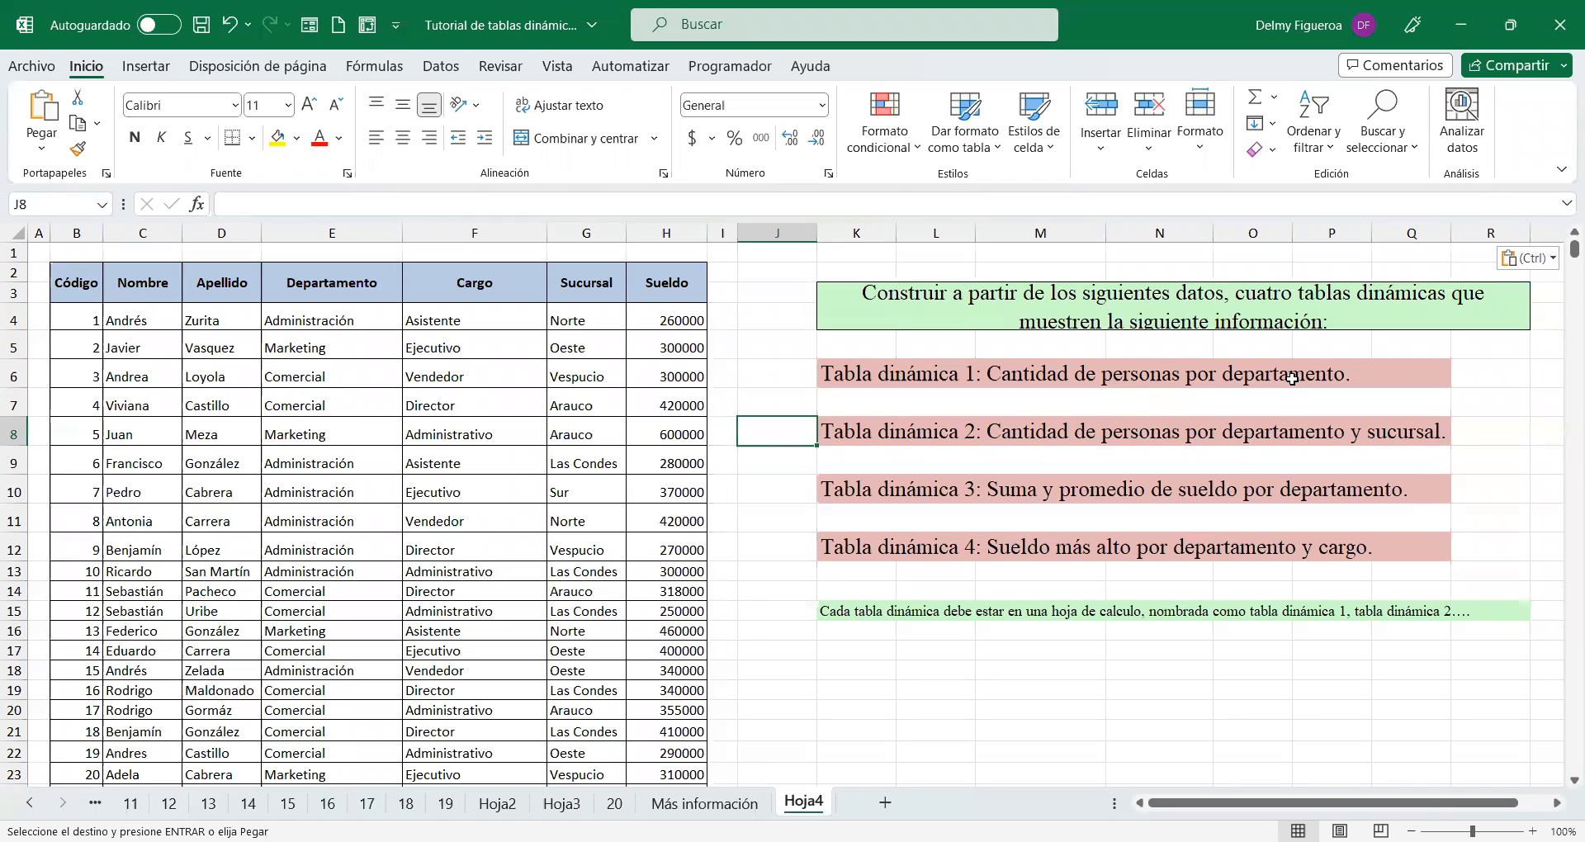
# Step: Create a pivot table on a new worksheet from the employee data in Hoja4, range B2:H153
pyautogui.click(351, 429)
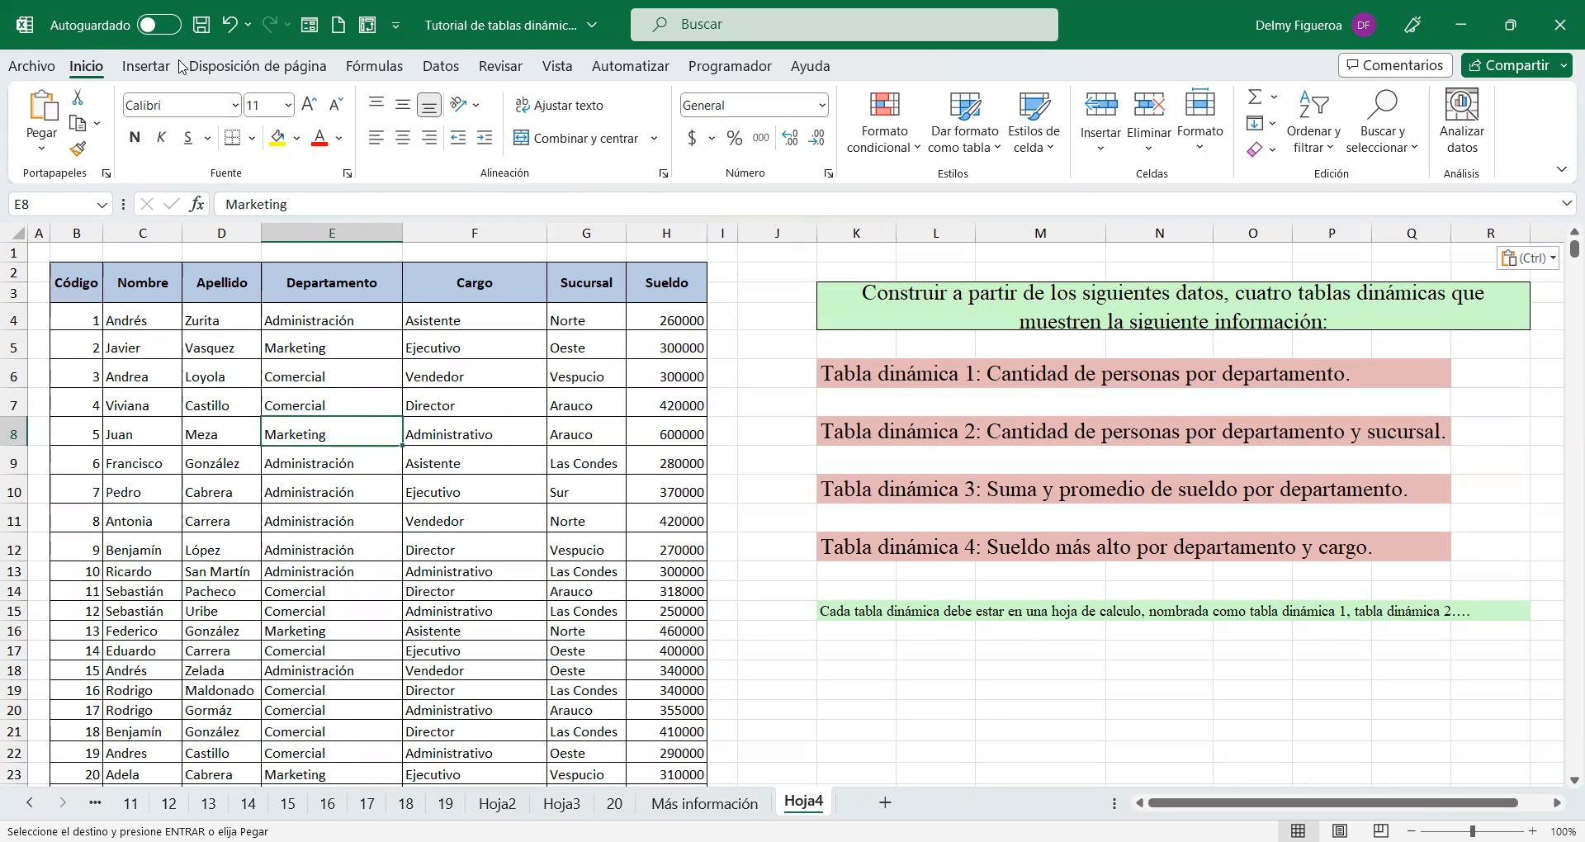
pyautogui.click(146, 66)
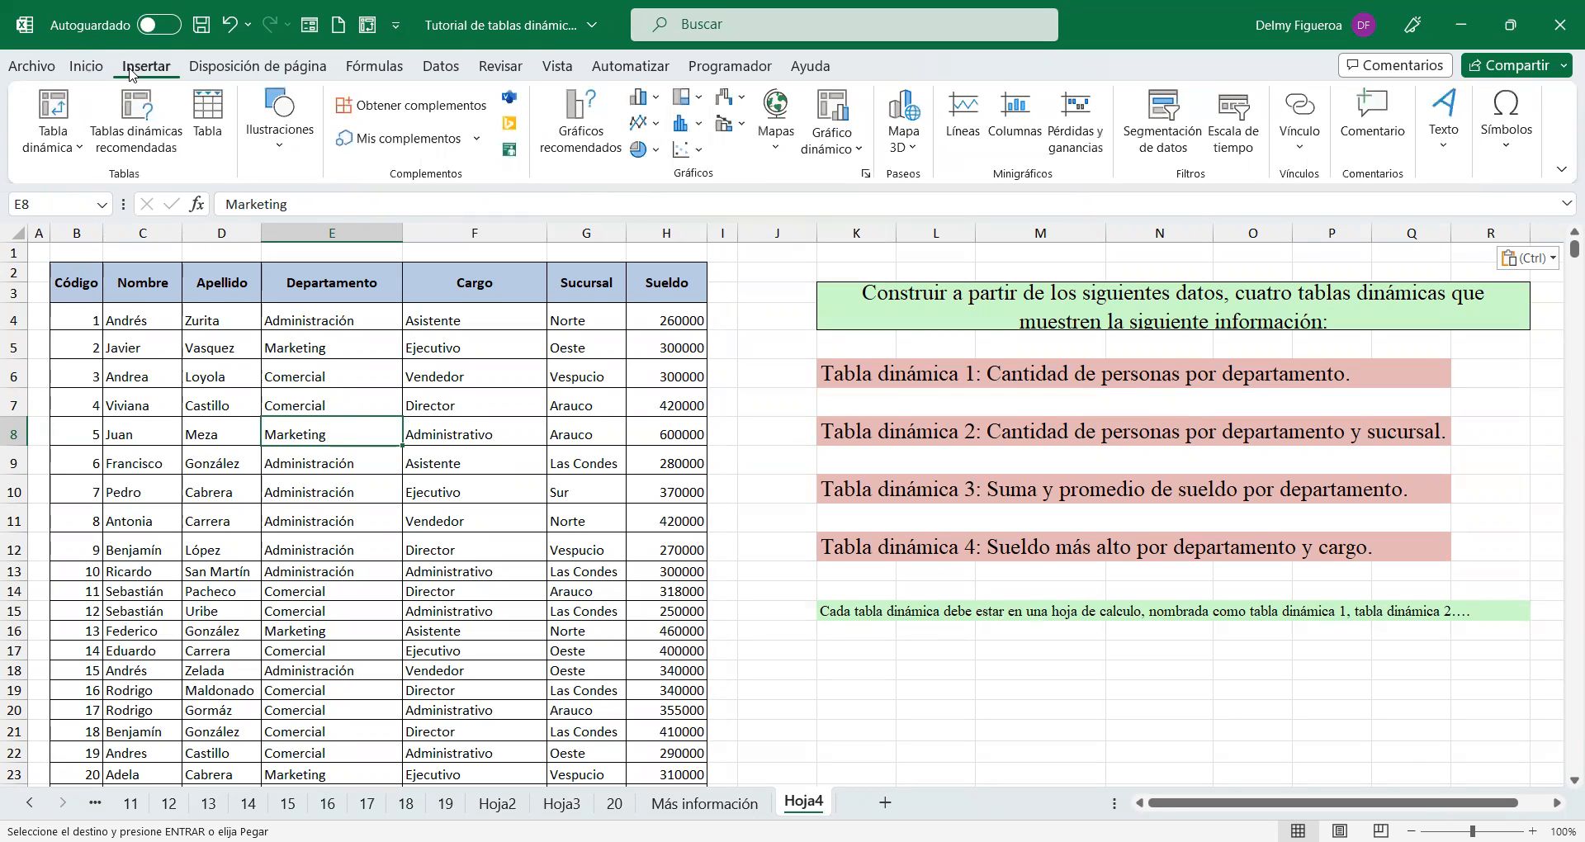
pyautogui.click(55, 110)
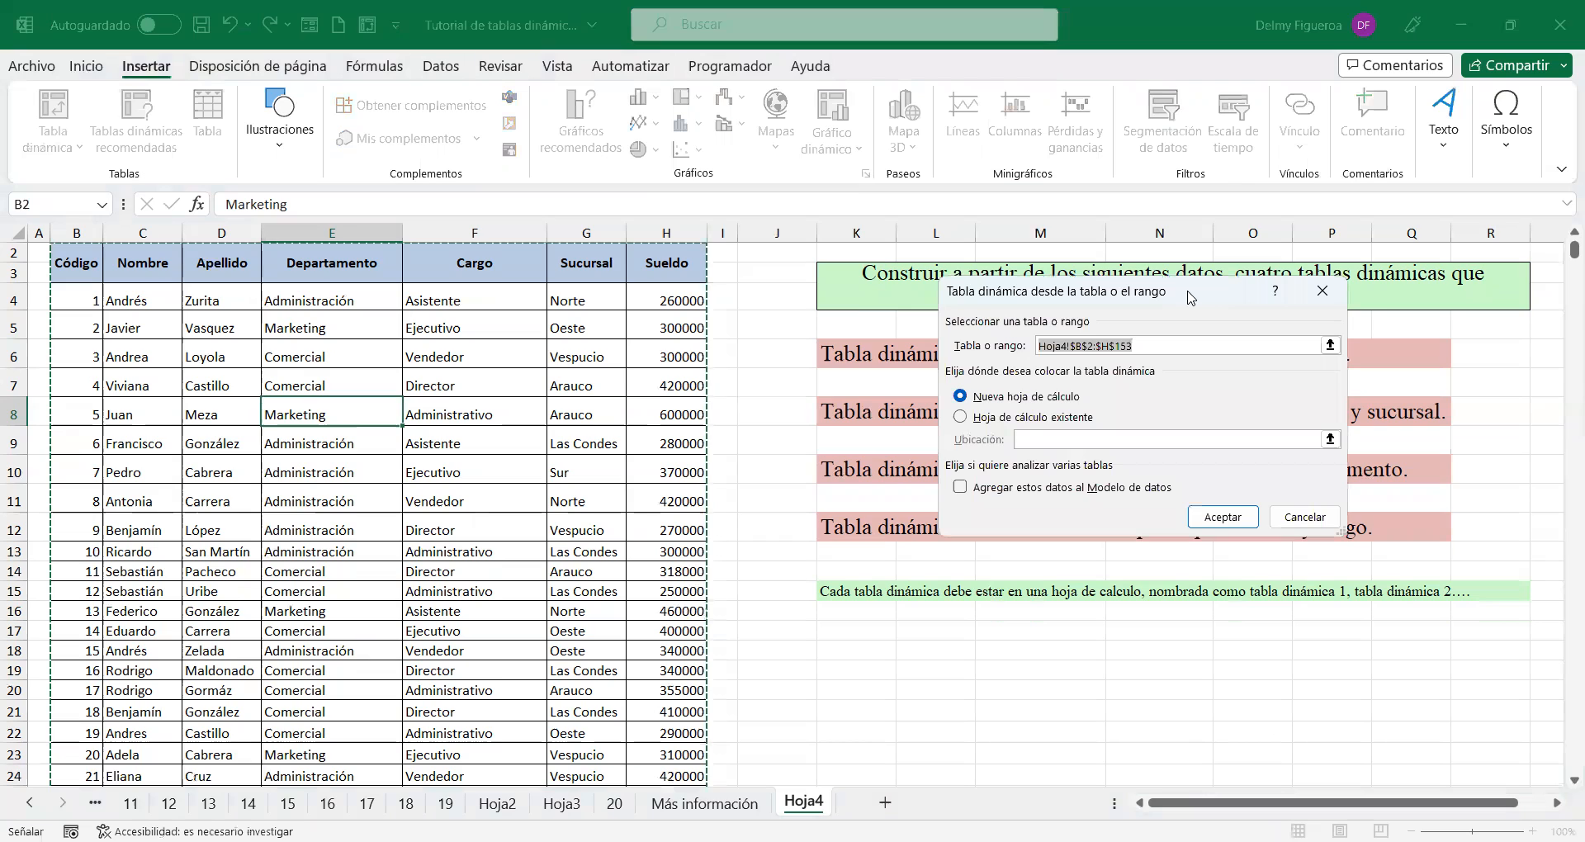
pyautogui.moveTo(1189, 297); pyautogui.dragTo(1026, 338)
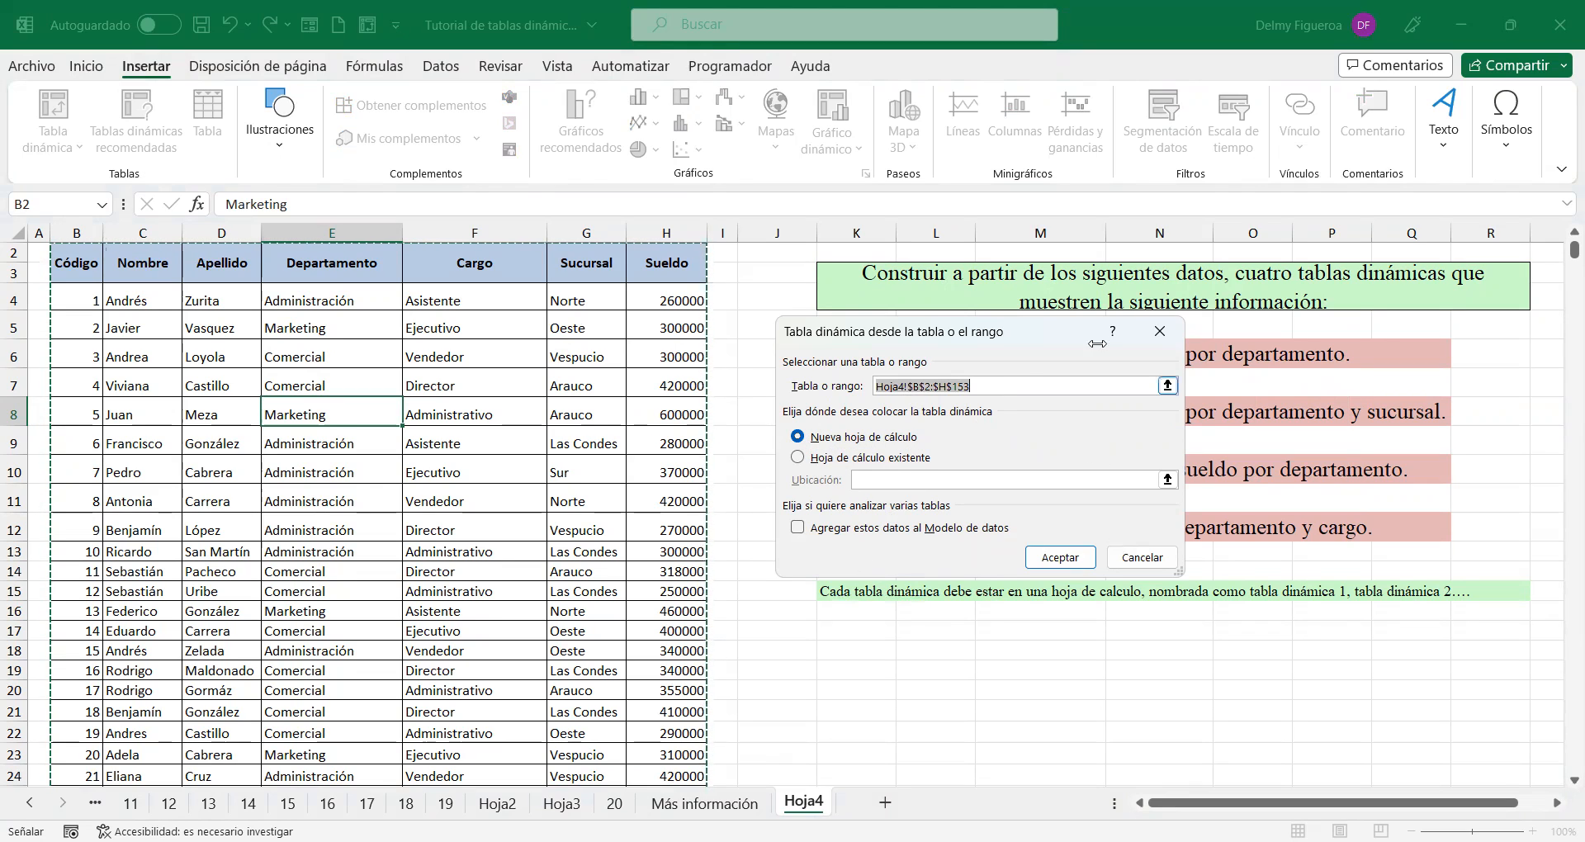
pyautogui.click(1063, 558)
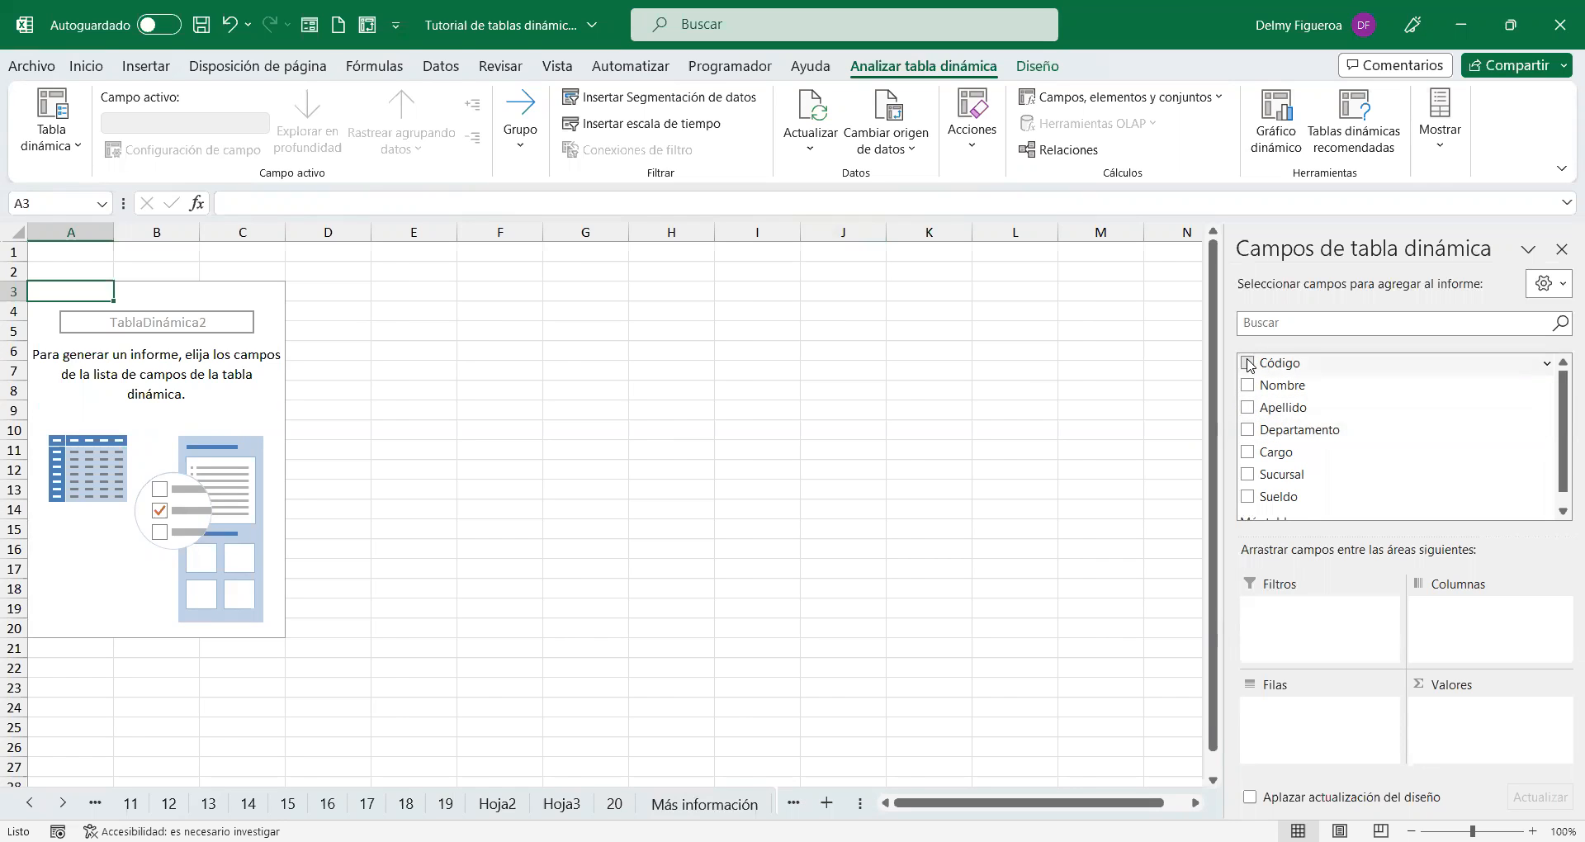
# Step: Add the Código field to Valores and summarize it by Recuento instead of Suma
pyautogui.click(1248, 363)
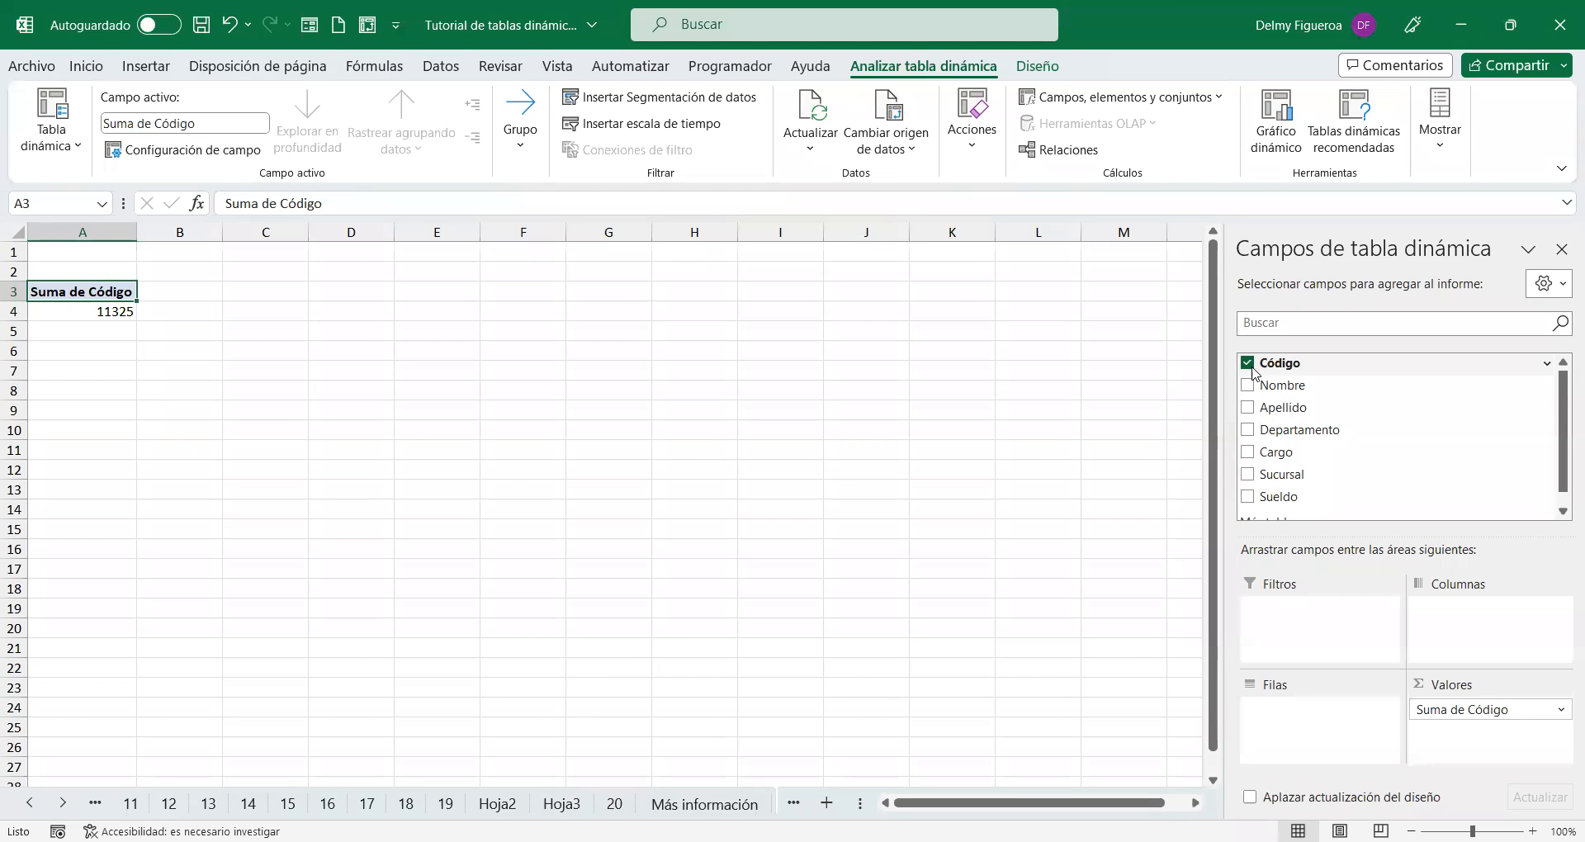
pyautogui.click(1495, 706)
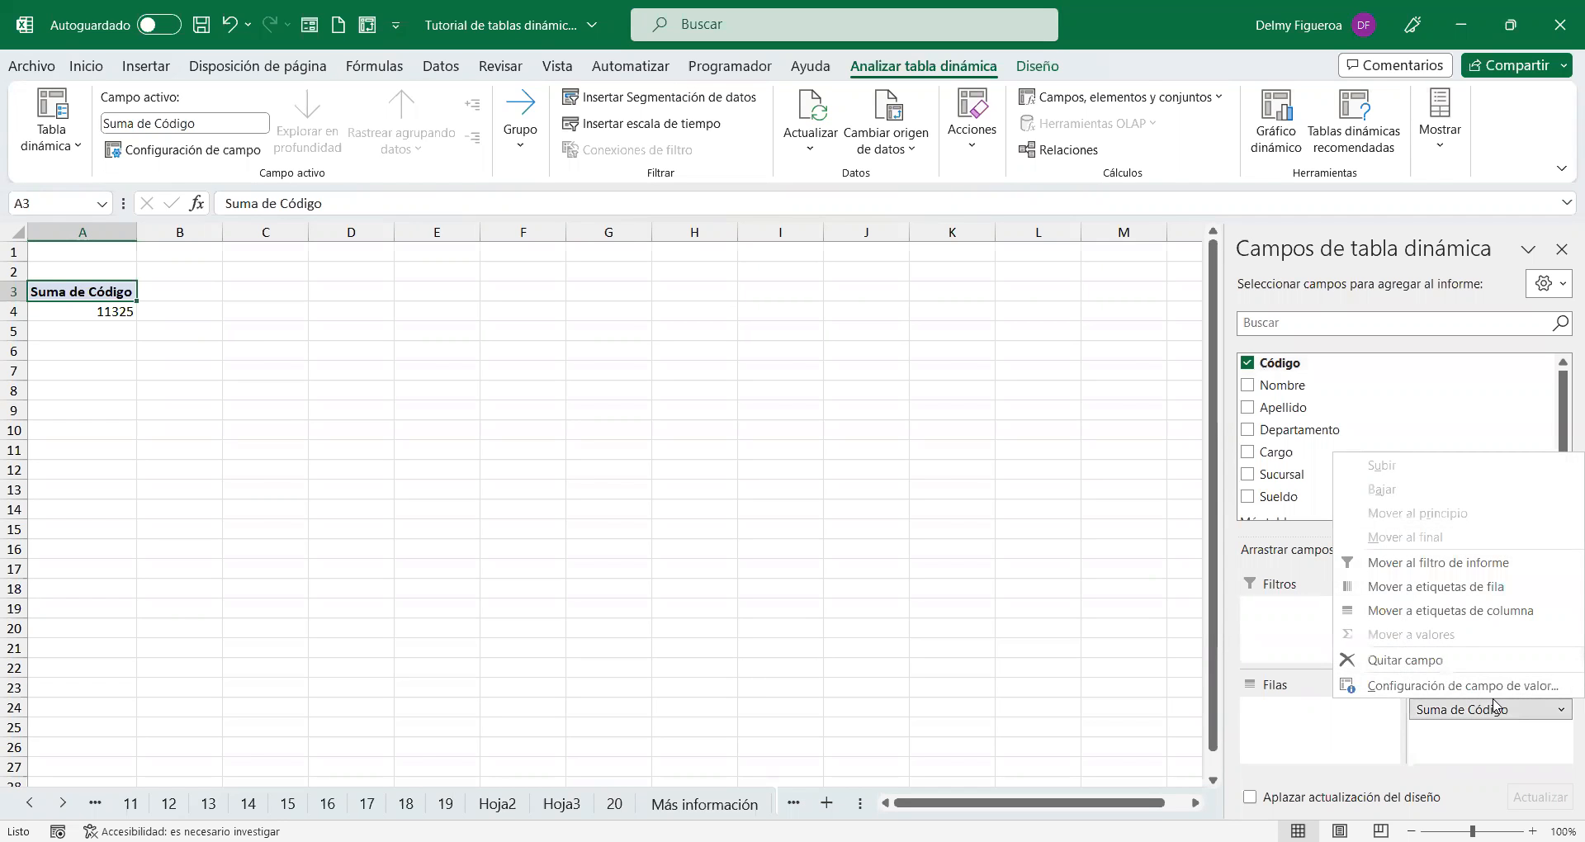
pyautogui.click(1494, 706)
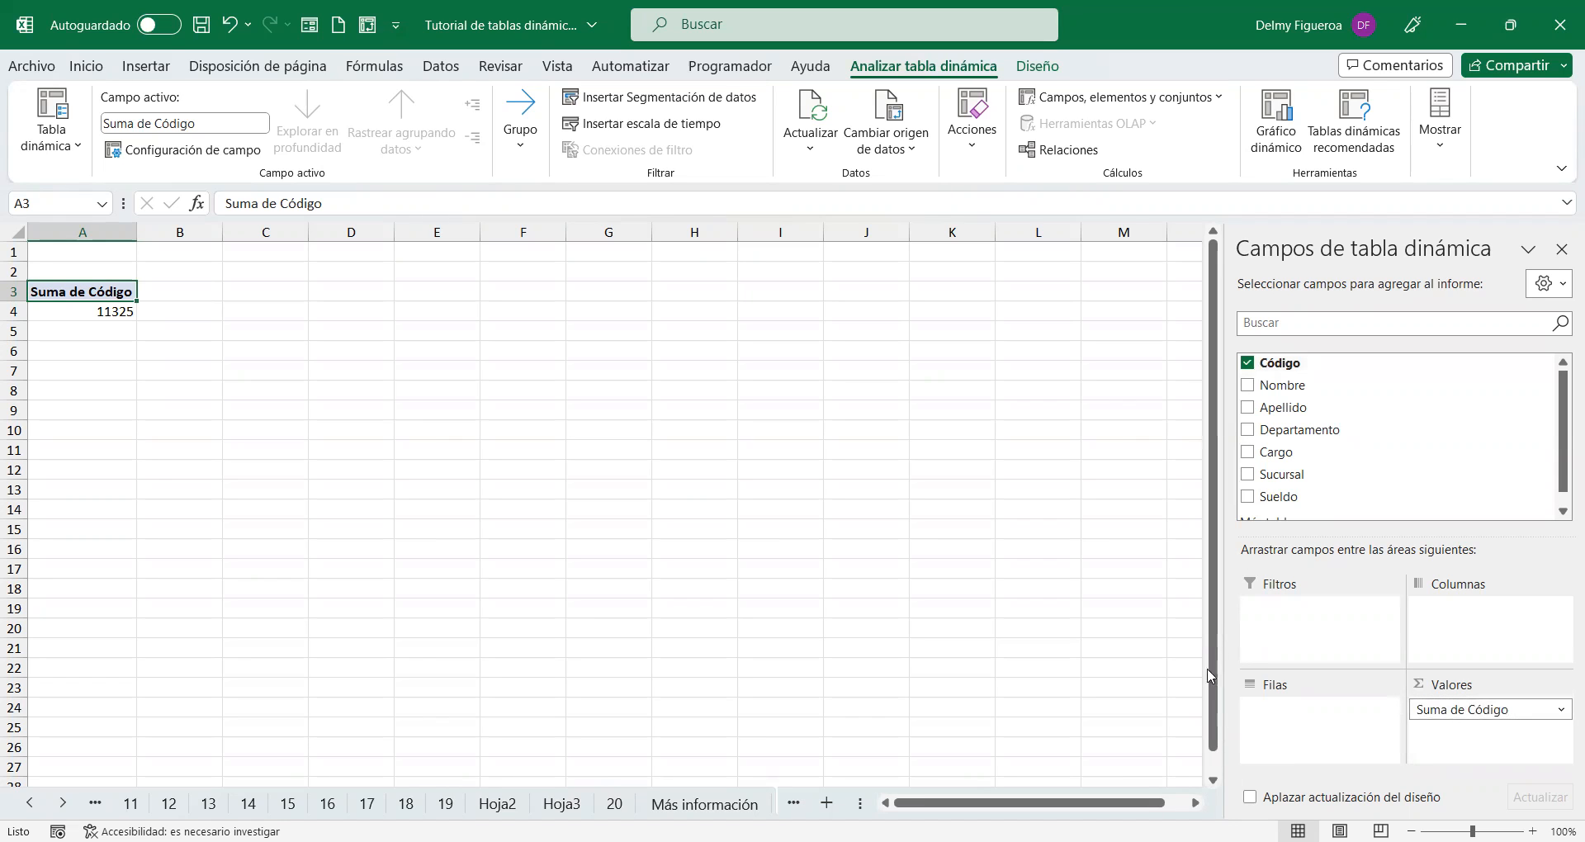
pyautogui.moveTo(108, 315)
pyautogui.click(1566, 716)
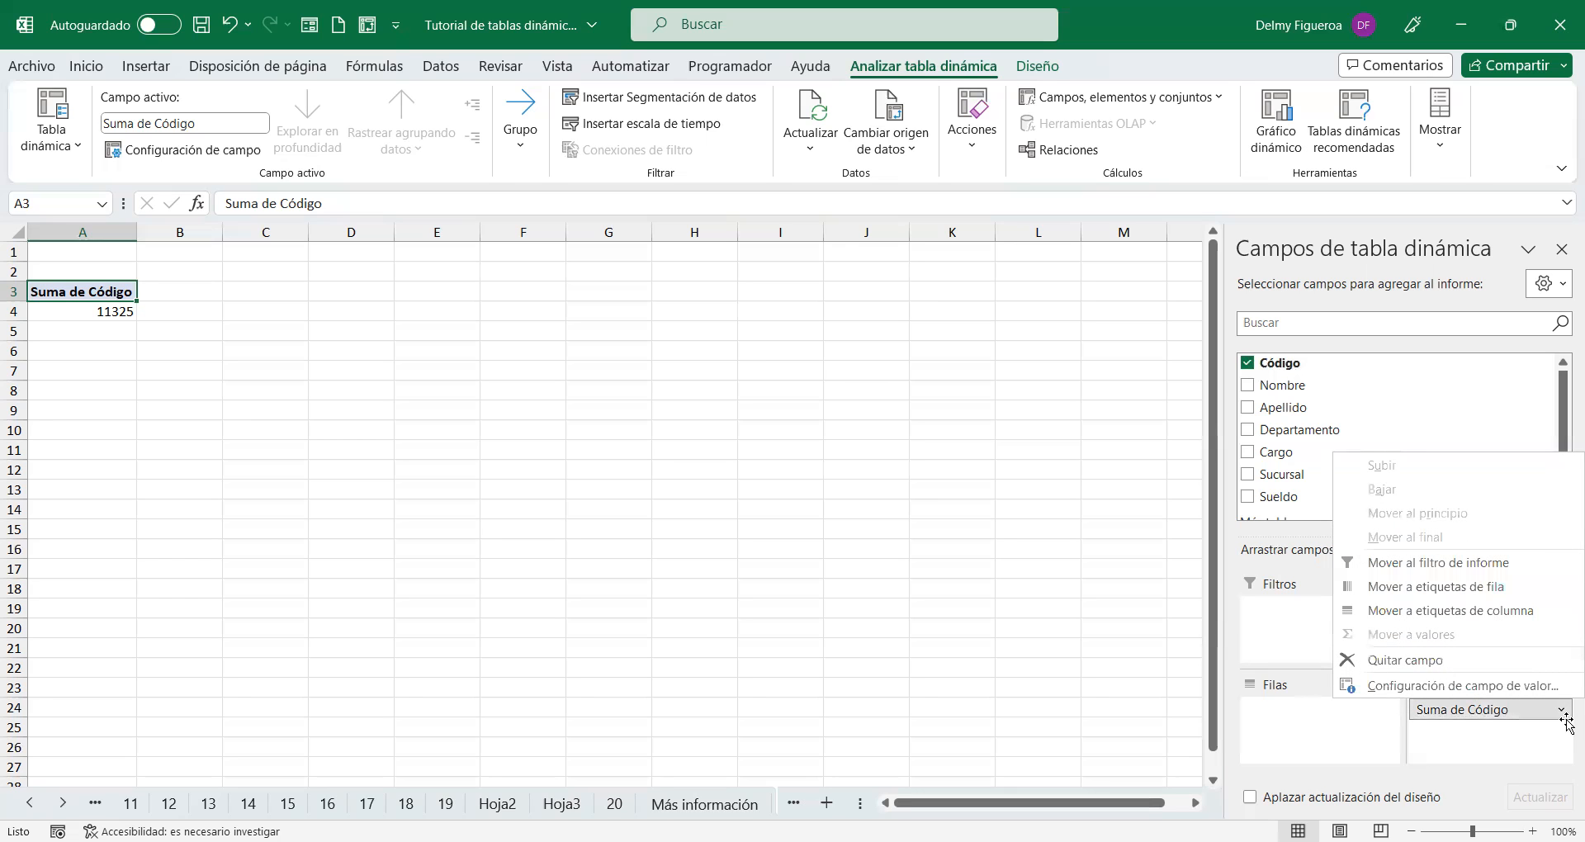
pyautogui.click(1462, 685)
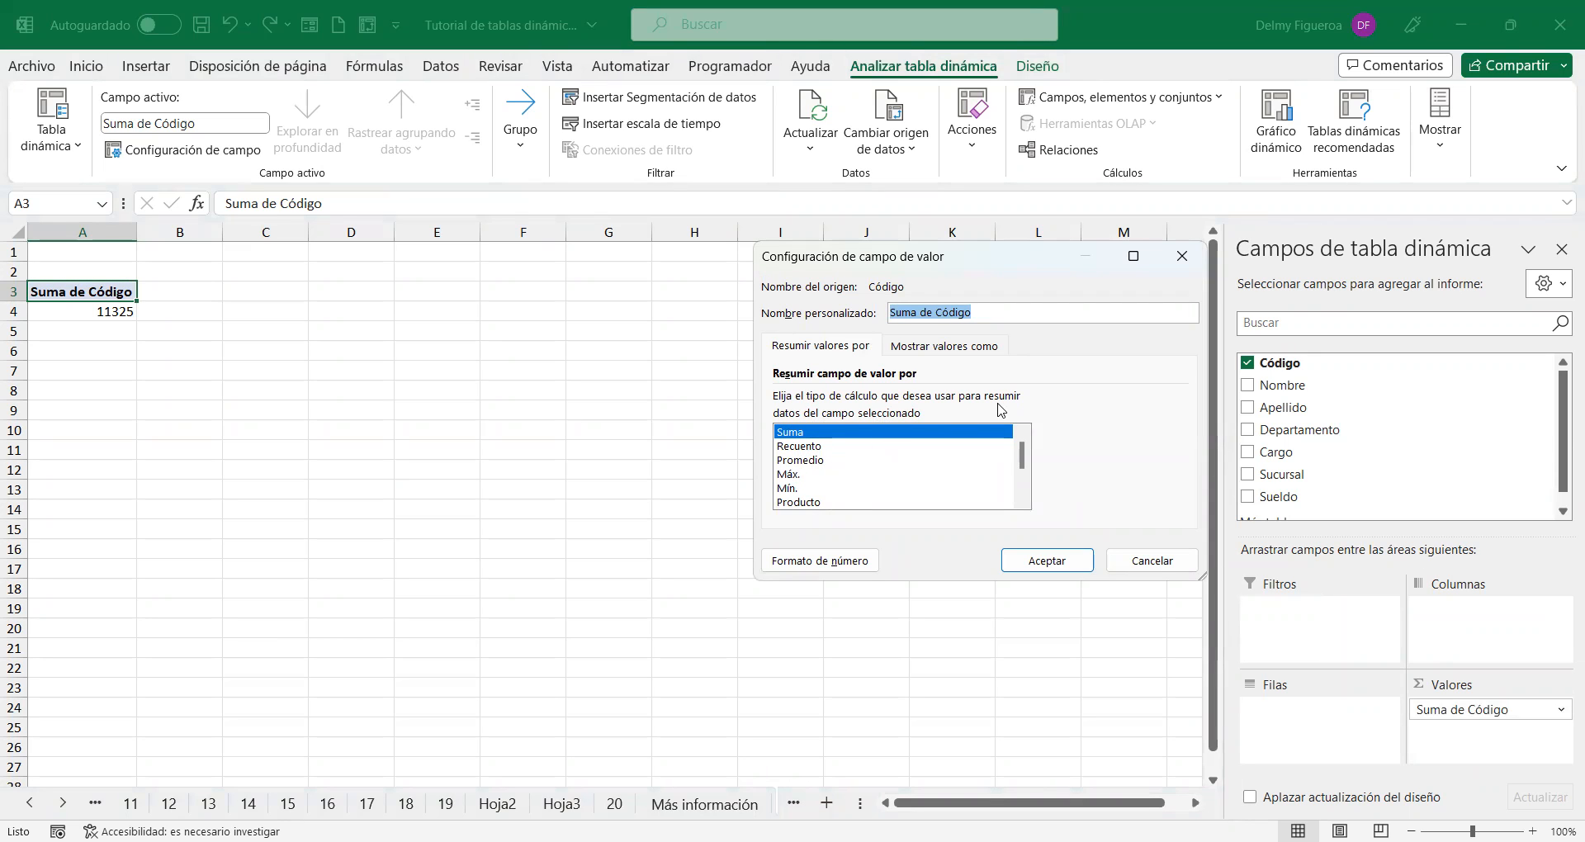
pyautogui.click(801, 448)
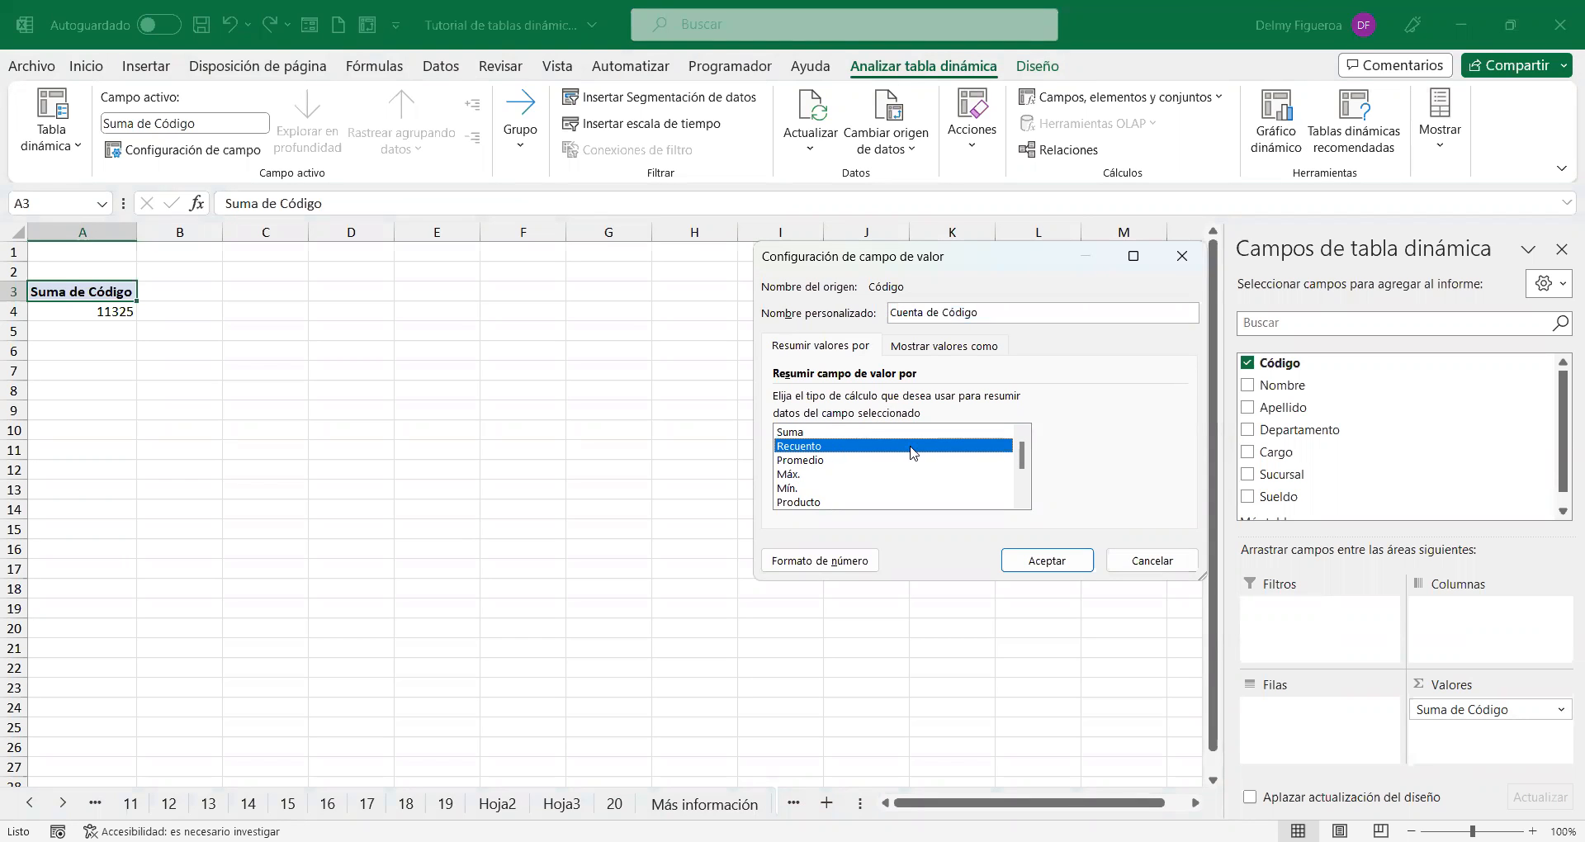
pyautogui.click(1059, 561)
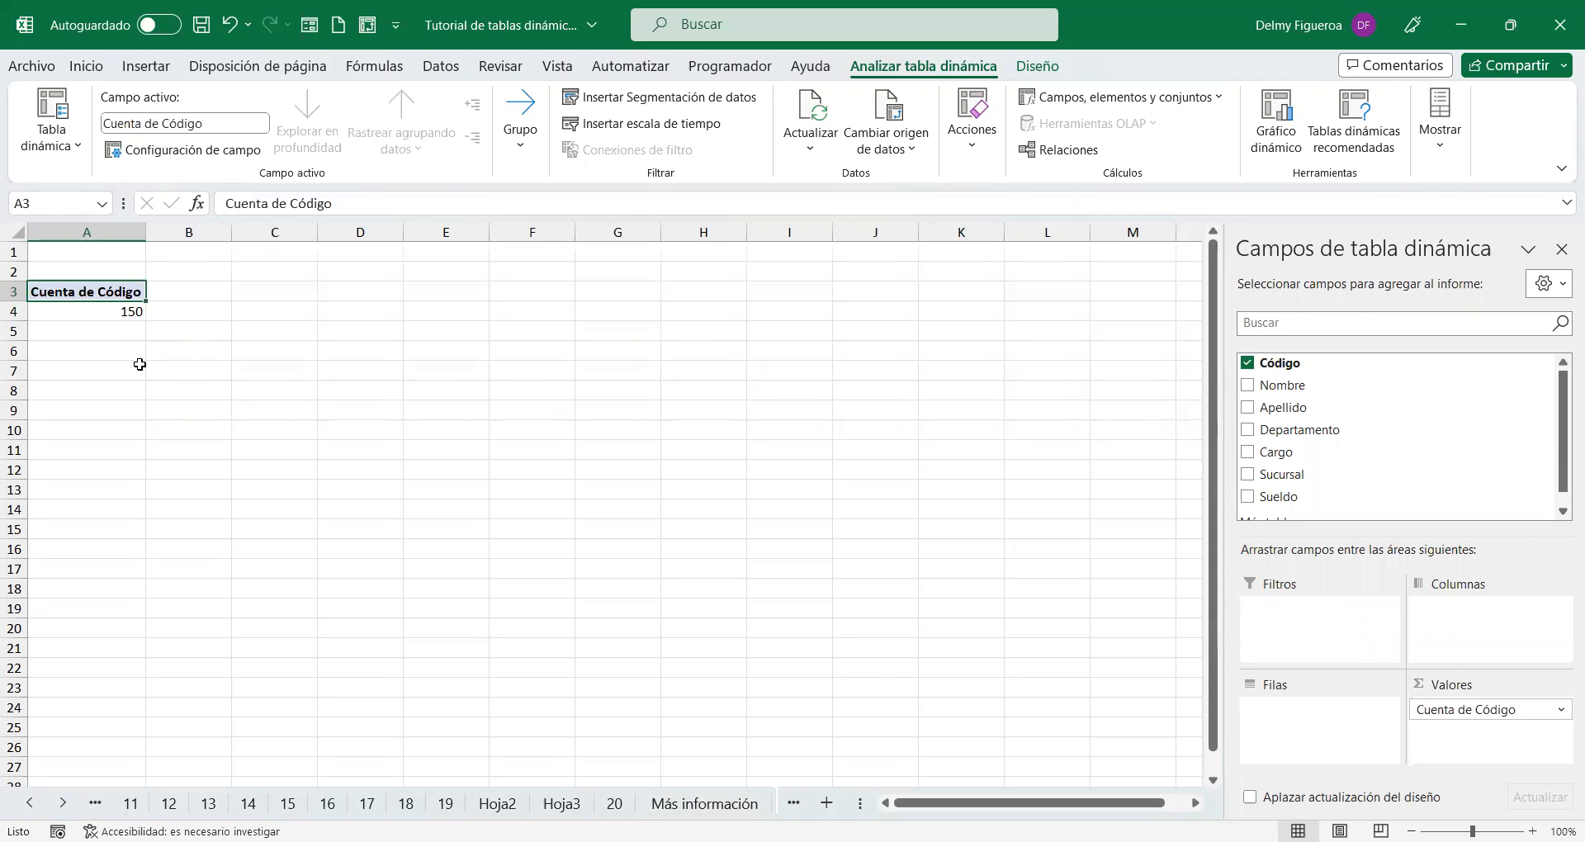
# Step: Check the last record of the employee data on Hoja4 against the pivot table's count, and reread the Tabla dinámica 1 task
pyautogui.click(63, 802)
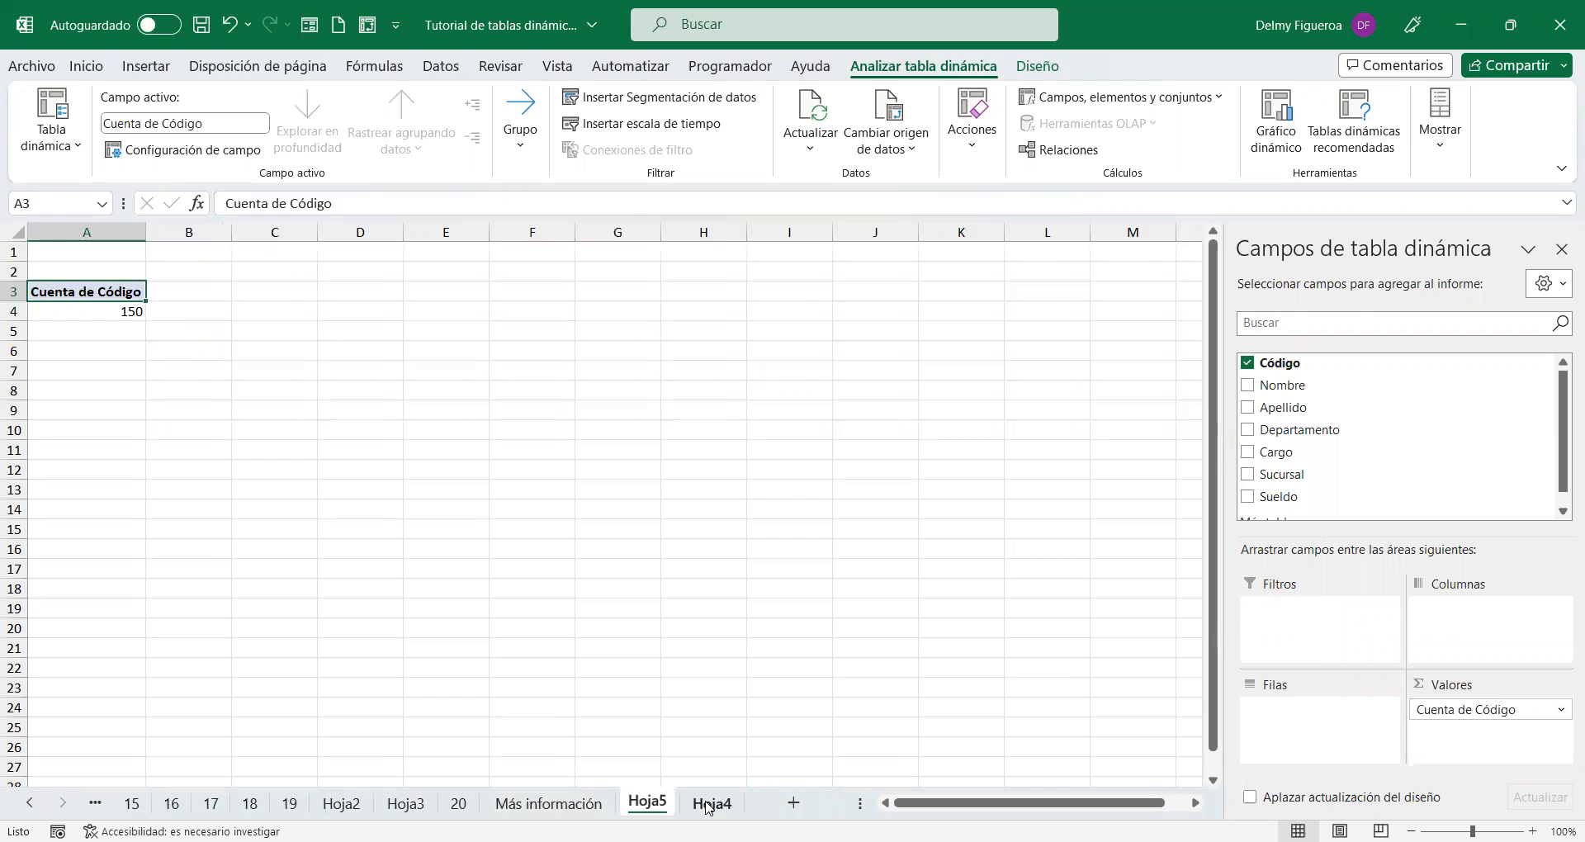
pyautogui.click(708, 805)
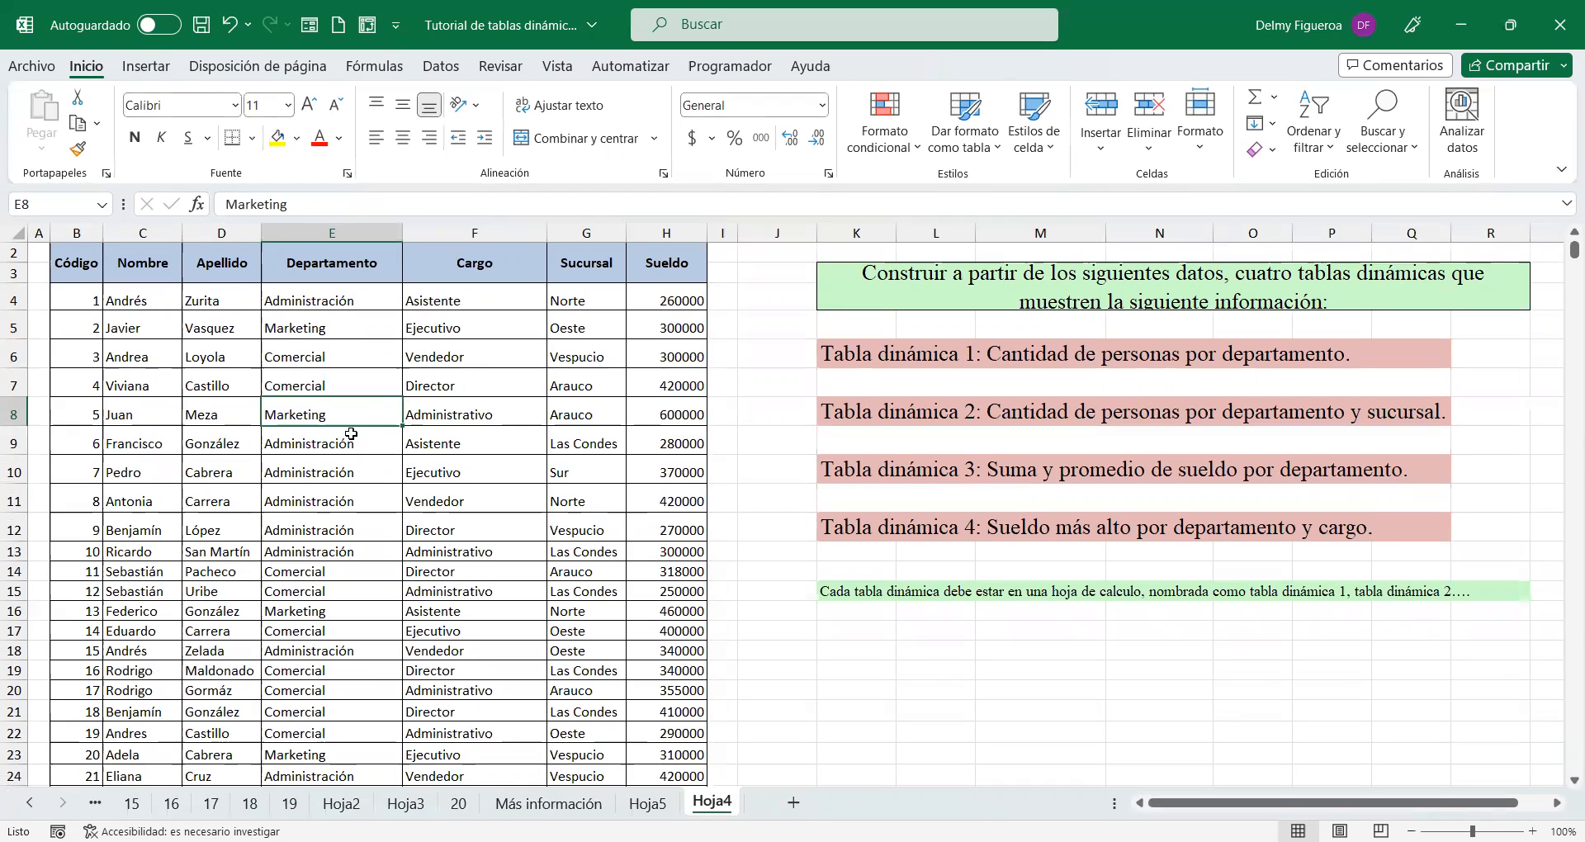
pyautogui.hotkey('ctrl', 'Down')
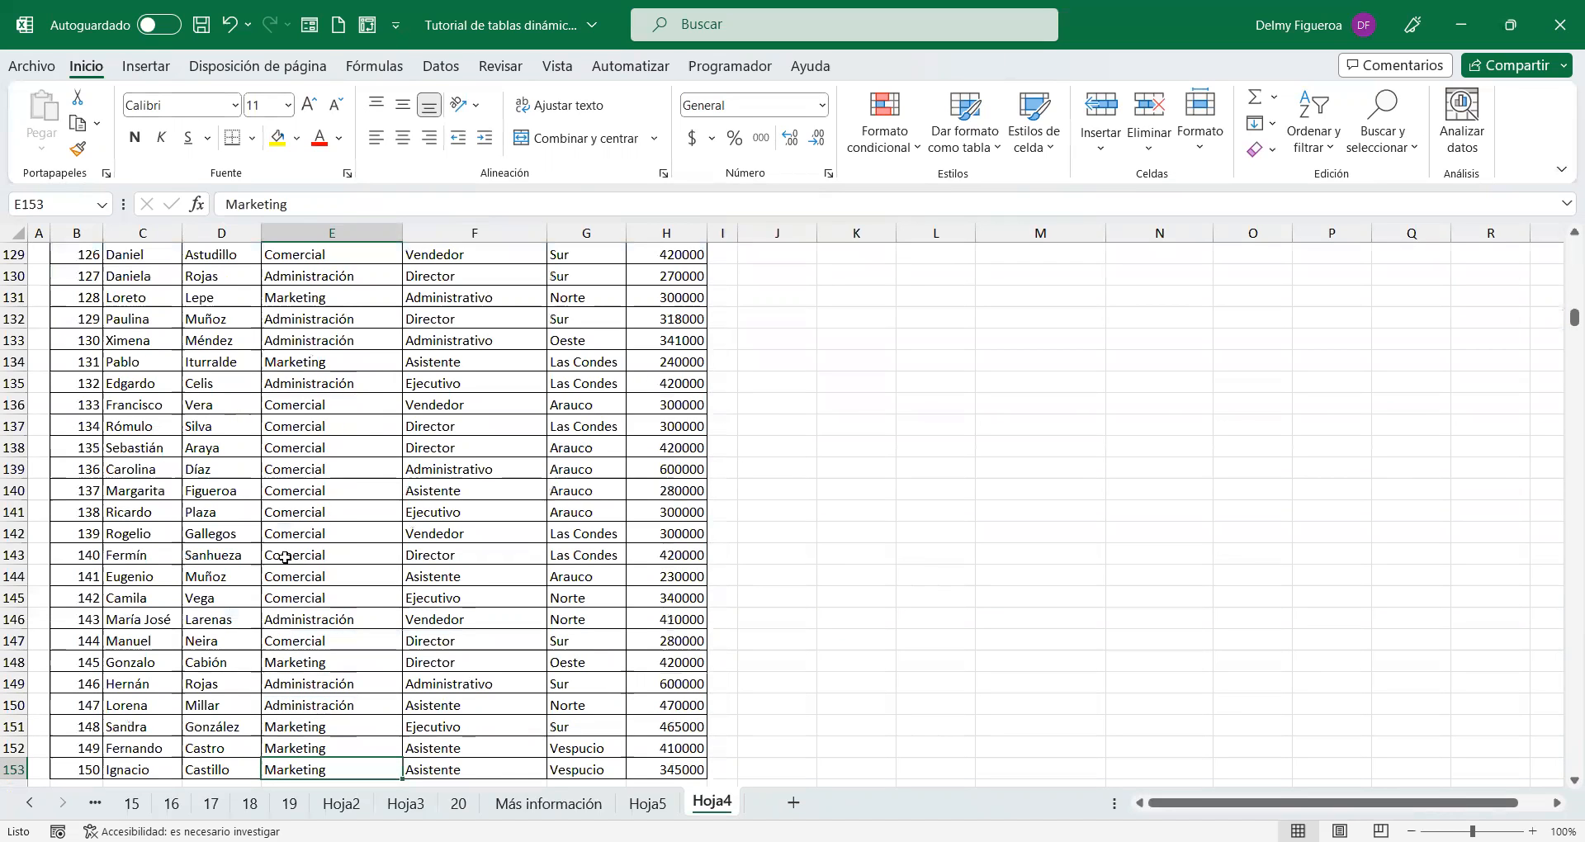
pyautogui.scroll(-2, 253, 619)
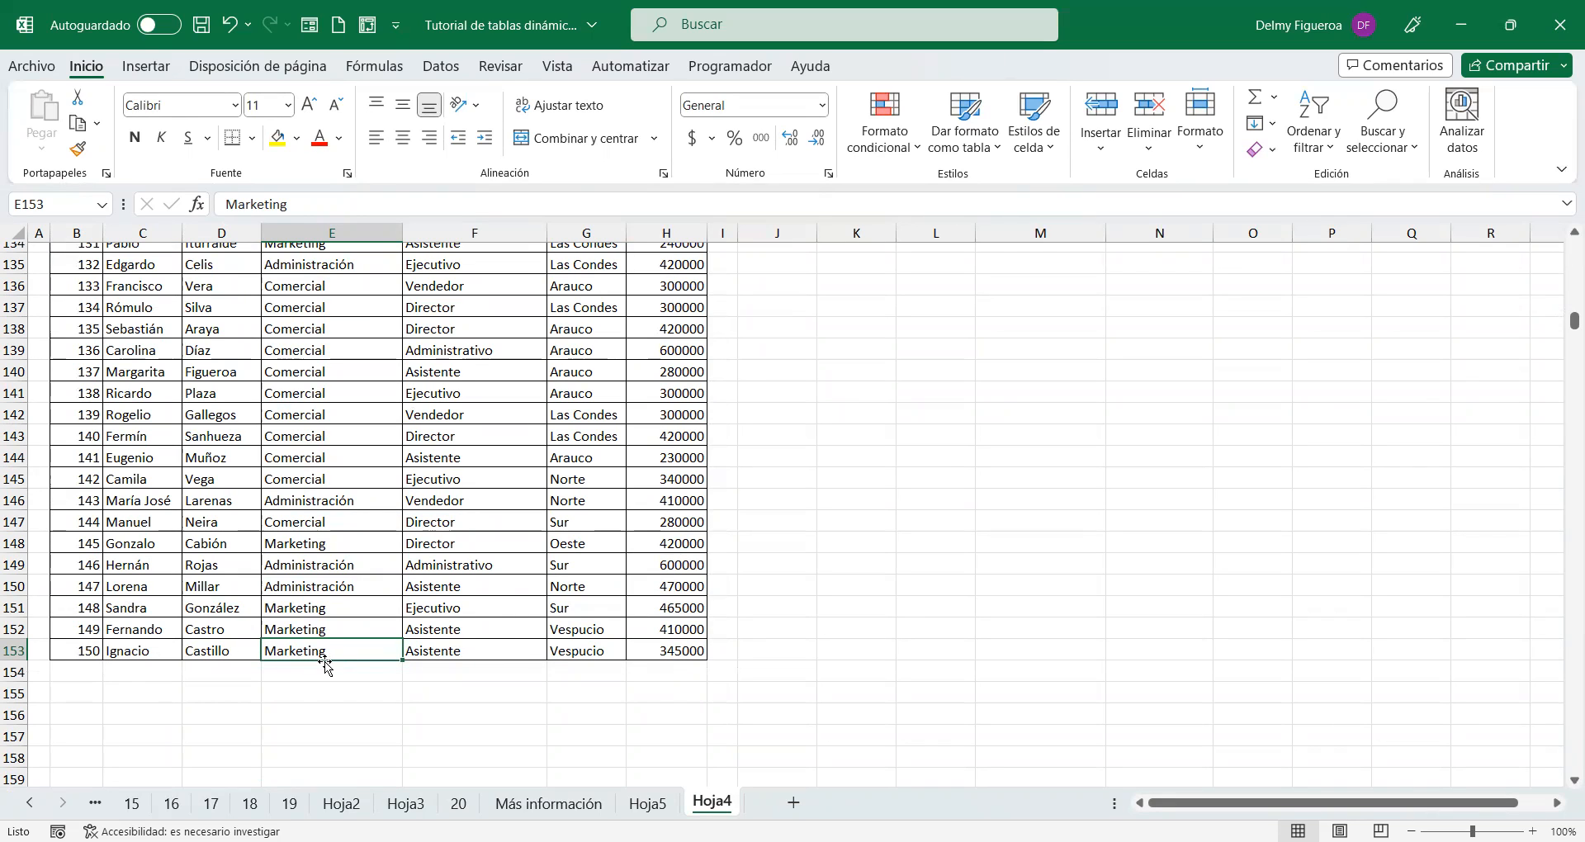
pyautogui.hotkey('ctrl', 'Home')
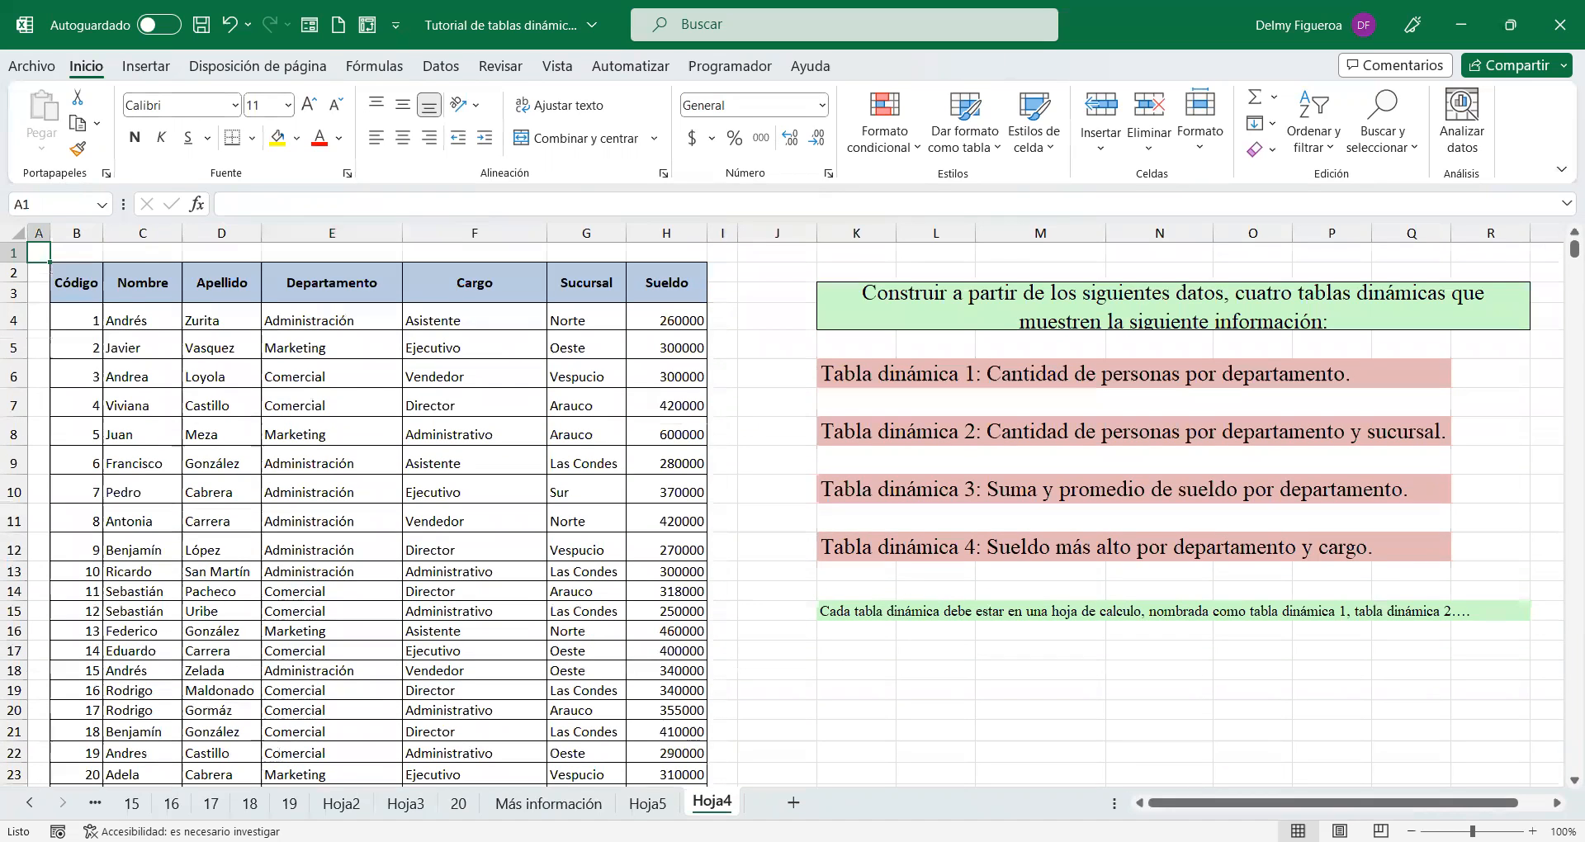
pyautogui.click(647, 803)
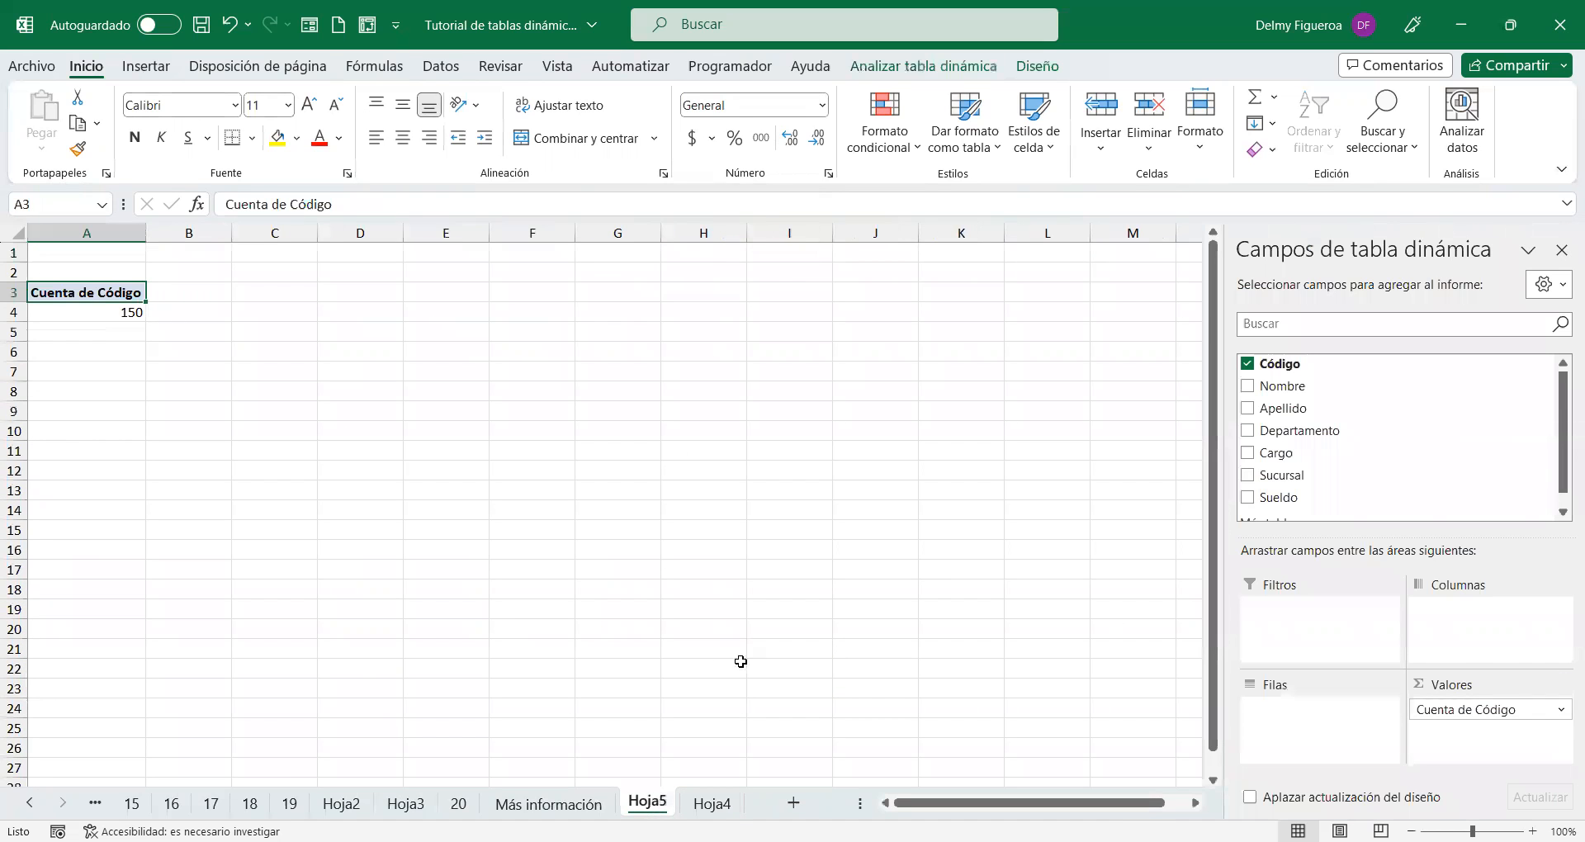
pyautogui.click(711, 802)
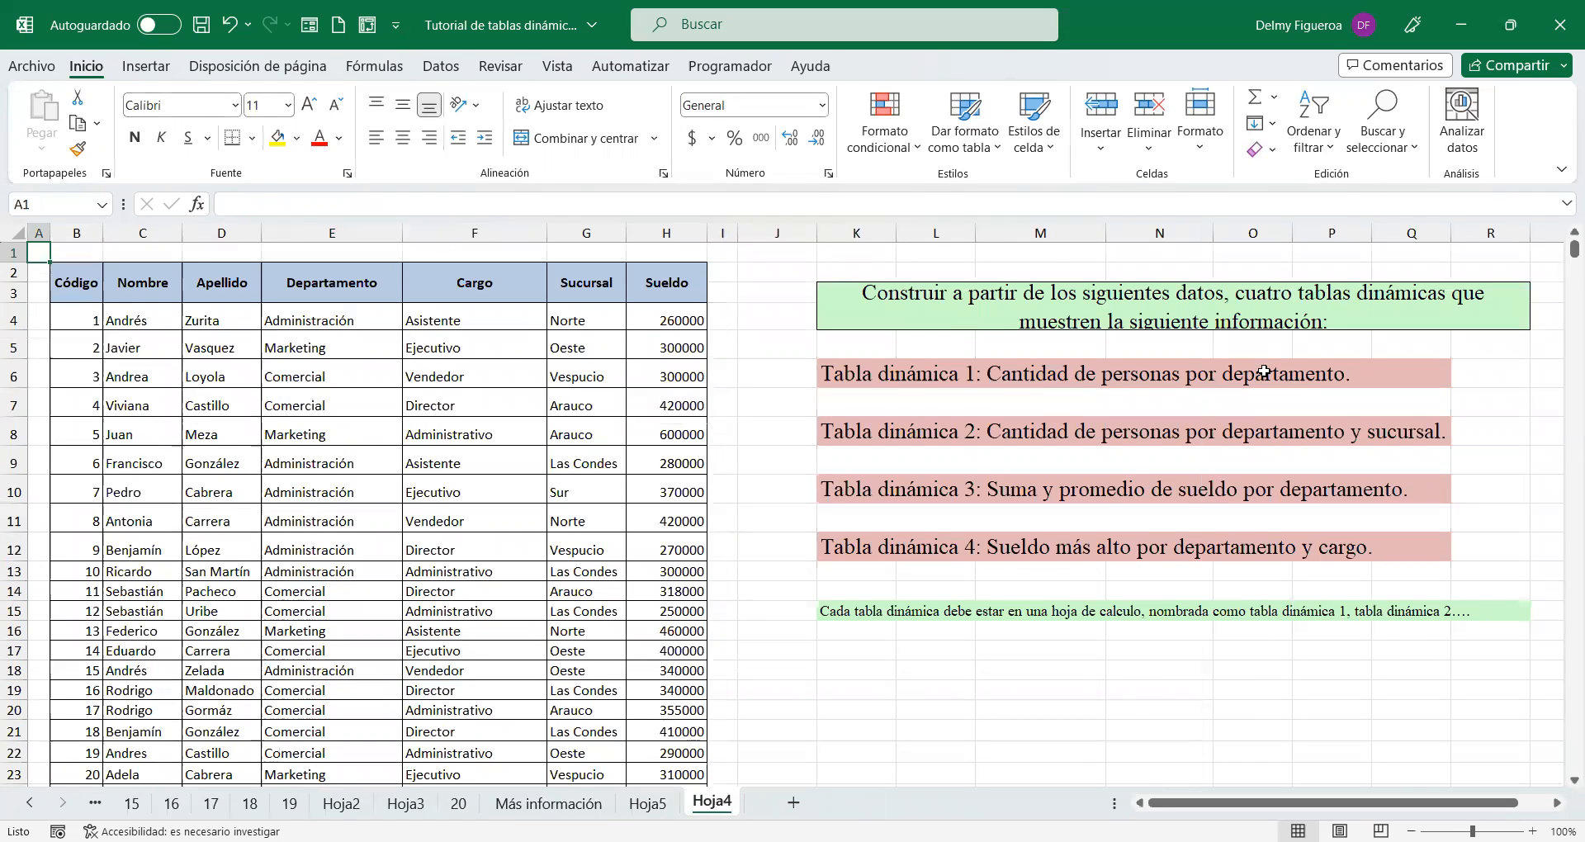
# Step: Add the Departamento field to Filas in the Hoja5 pivot table
pyautogui.click(636, 801)
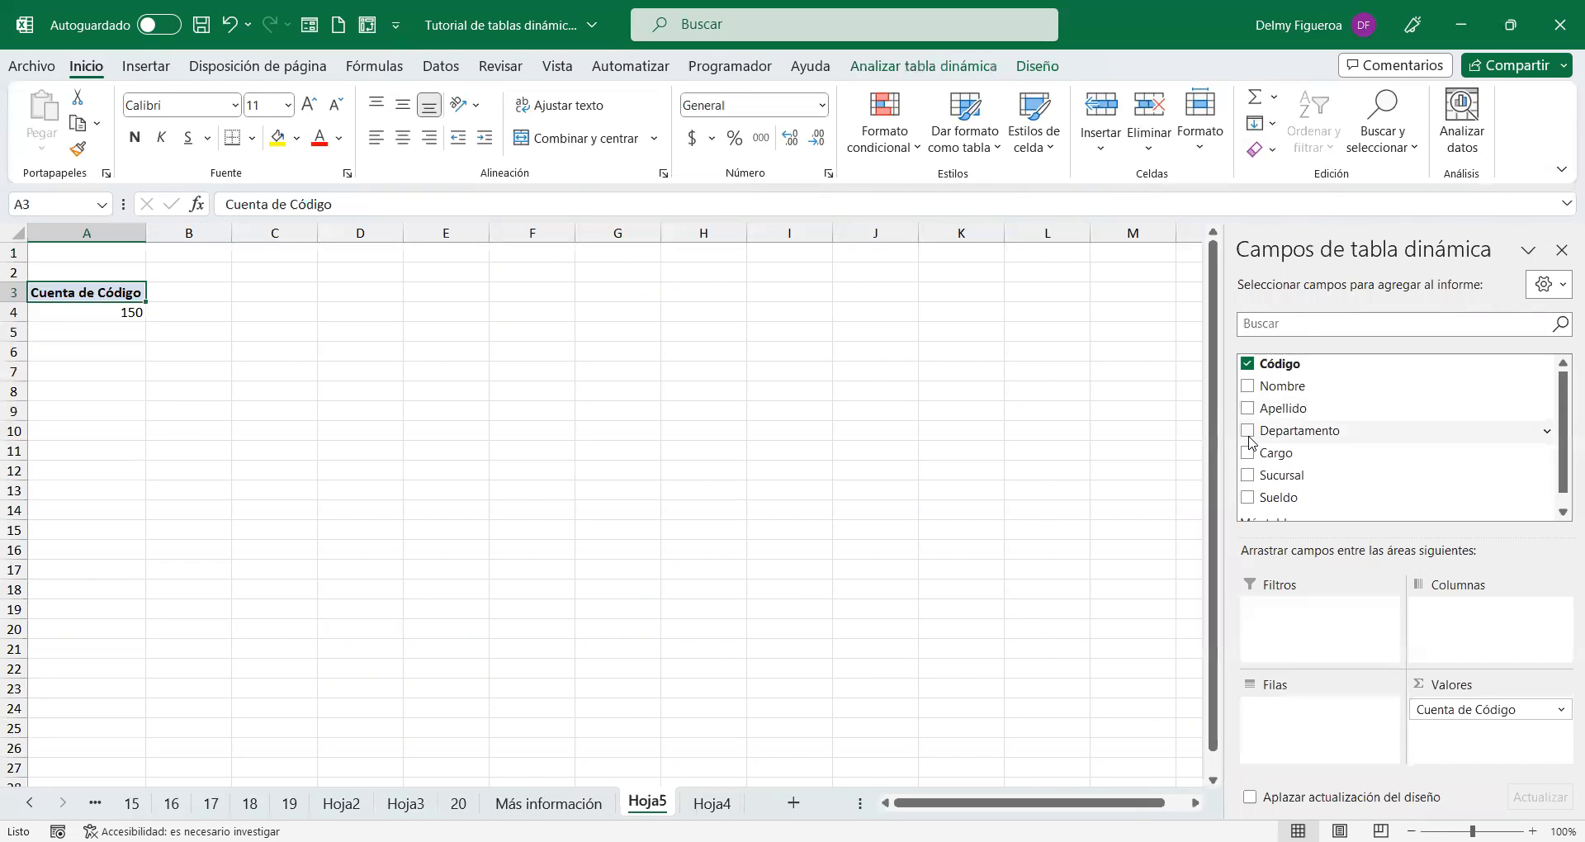
pyautogui.click(1249, 431)
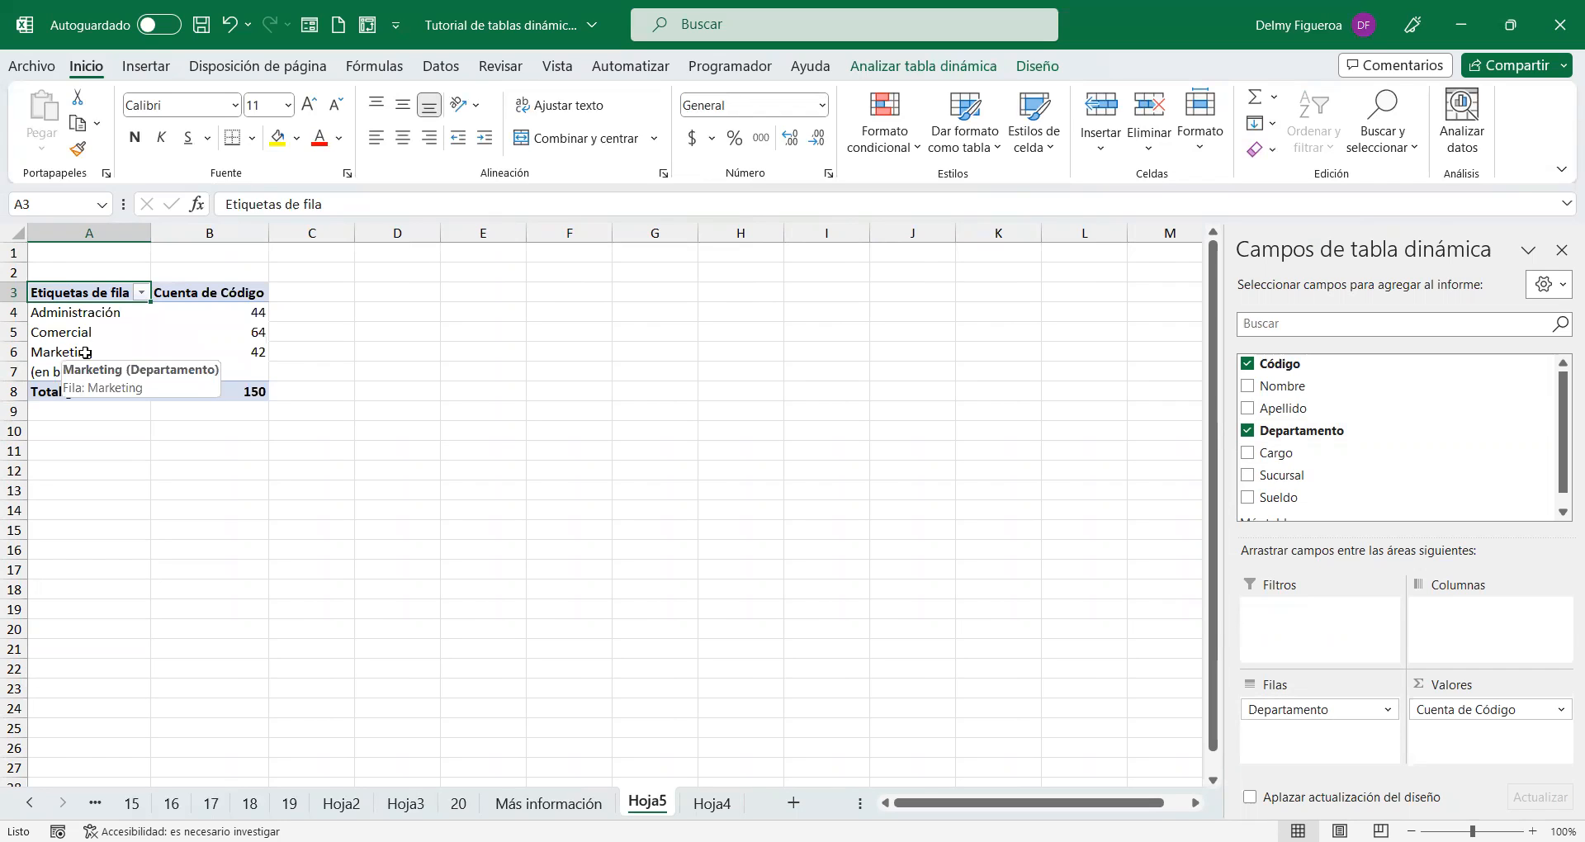
pyautogui.click(302, 312)
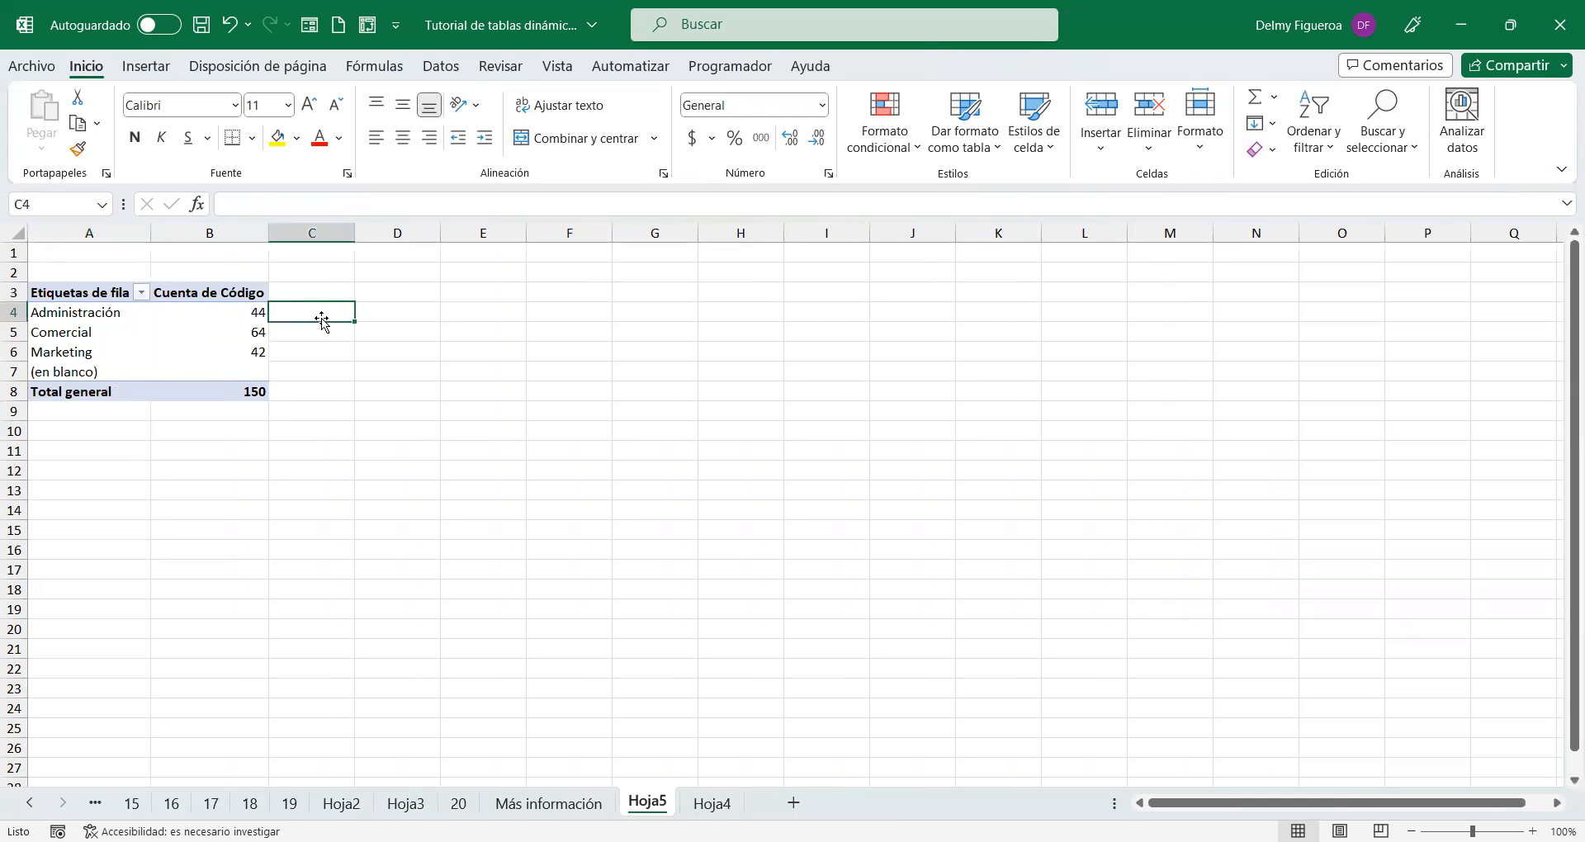
pyautogui.click(248, 312)
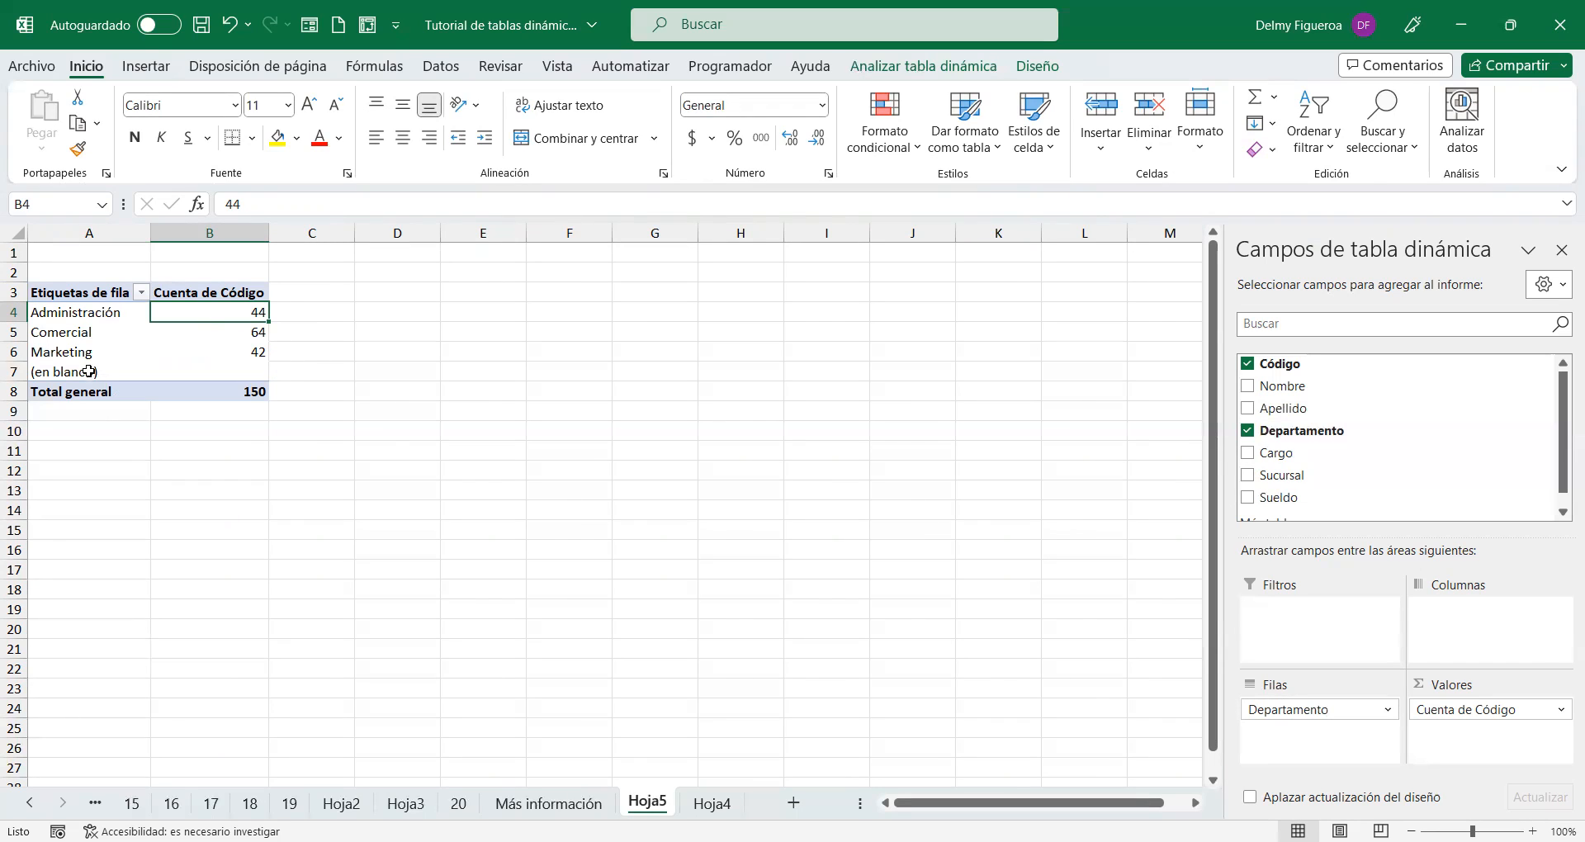
# Step: Examine the pivot table's counts per department, including the (en blanco) row, against the source data on Hoja4
pyautogui.scroll(-1, 1440, 446)
pyautogui.scroll(1, 1440, 446)
pyautogui.scroll(-1, 1381, 456)
pyautogui.scroll(1, 1345, 414)
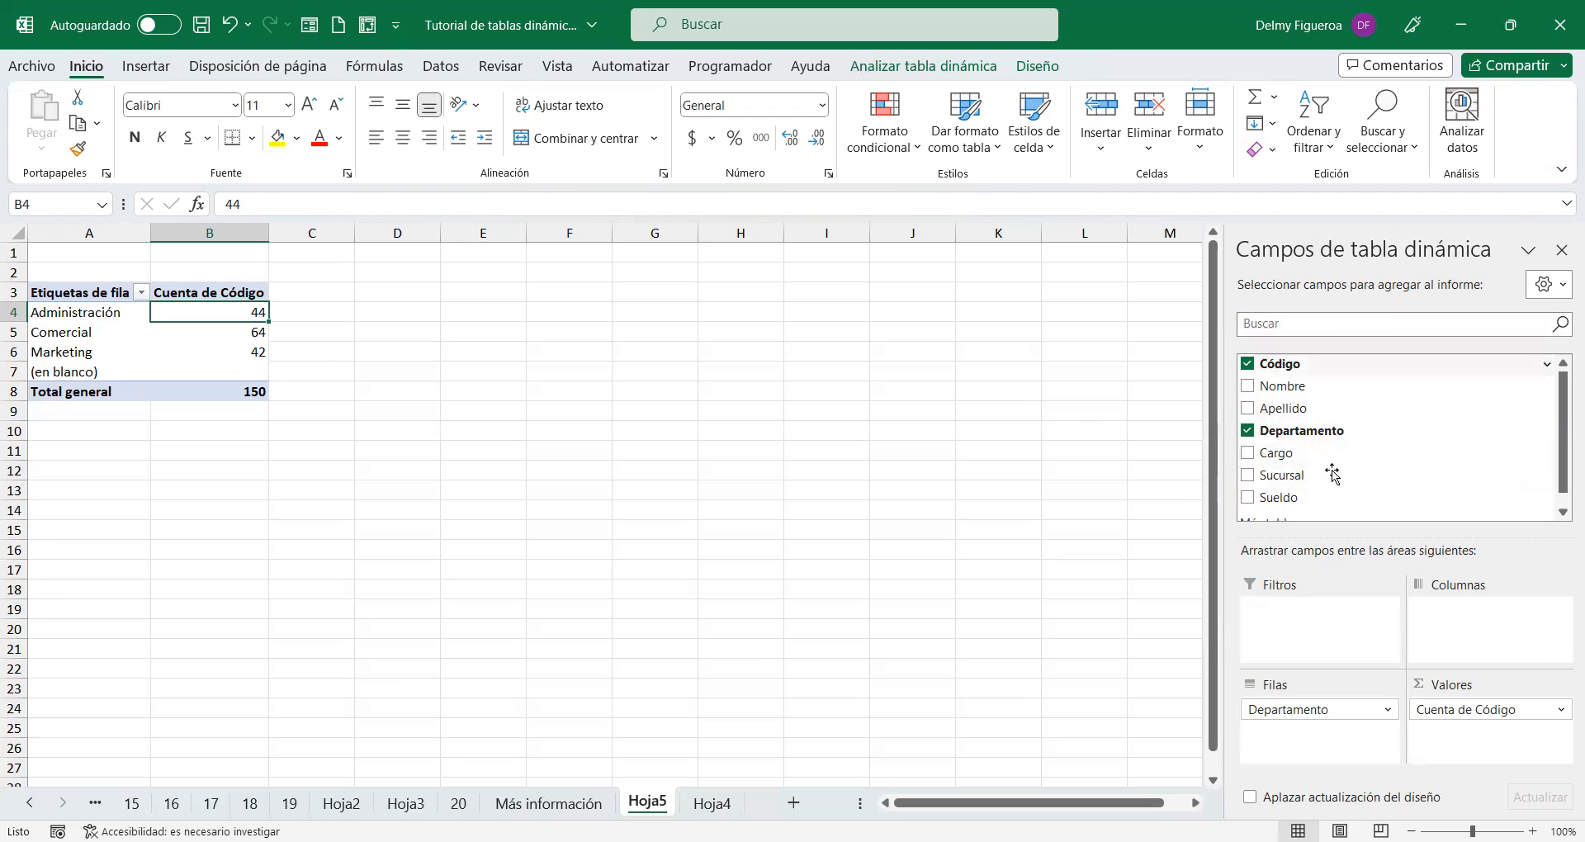
pyautogui.scroll(-1, 1345, 475)
pyautogui.scroll(1, 1345, 474)
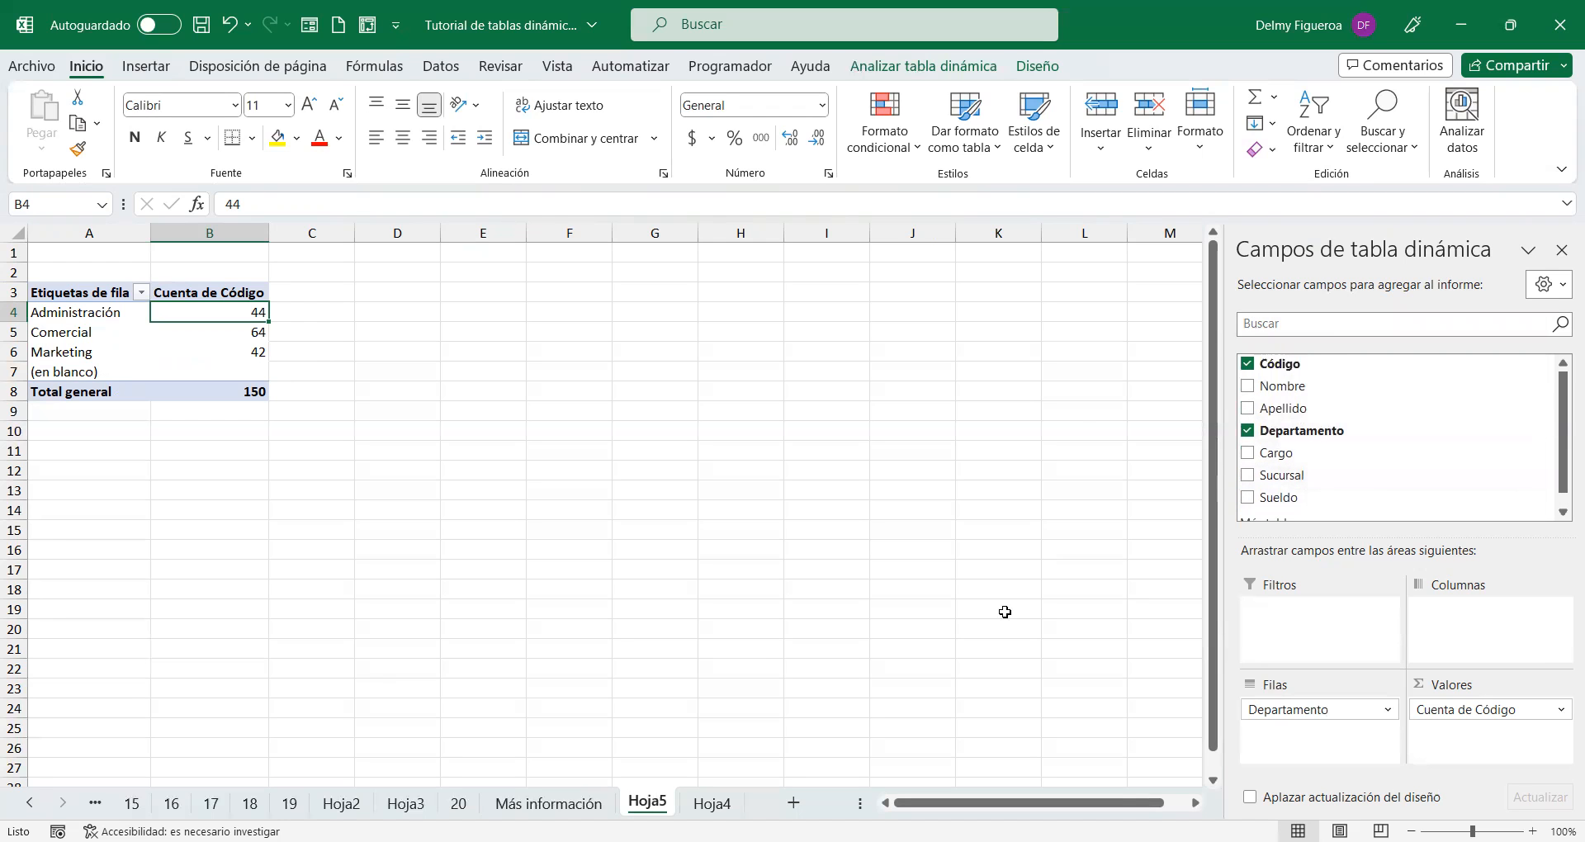
pyautogui.click(711, 804)
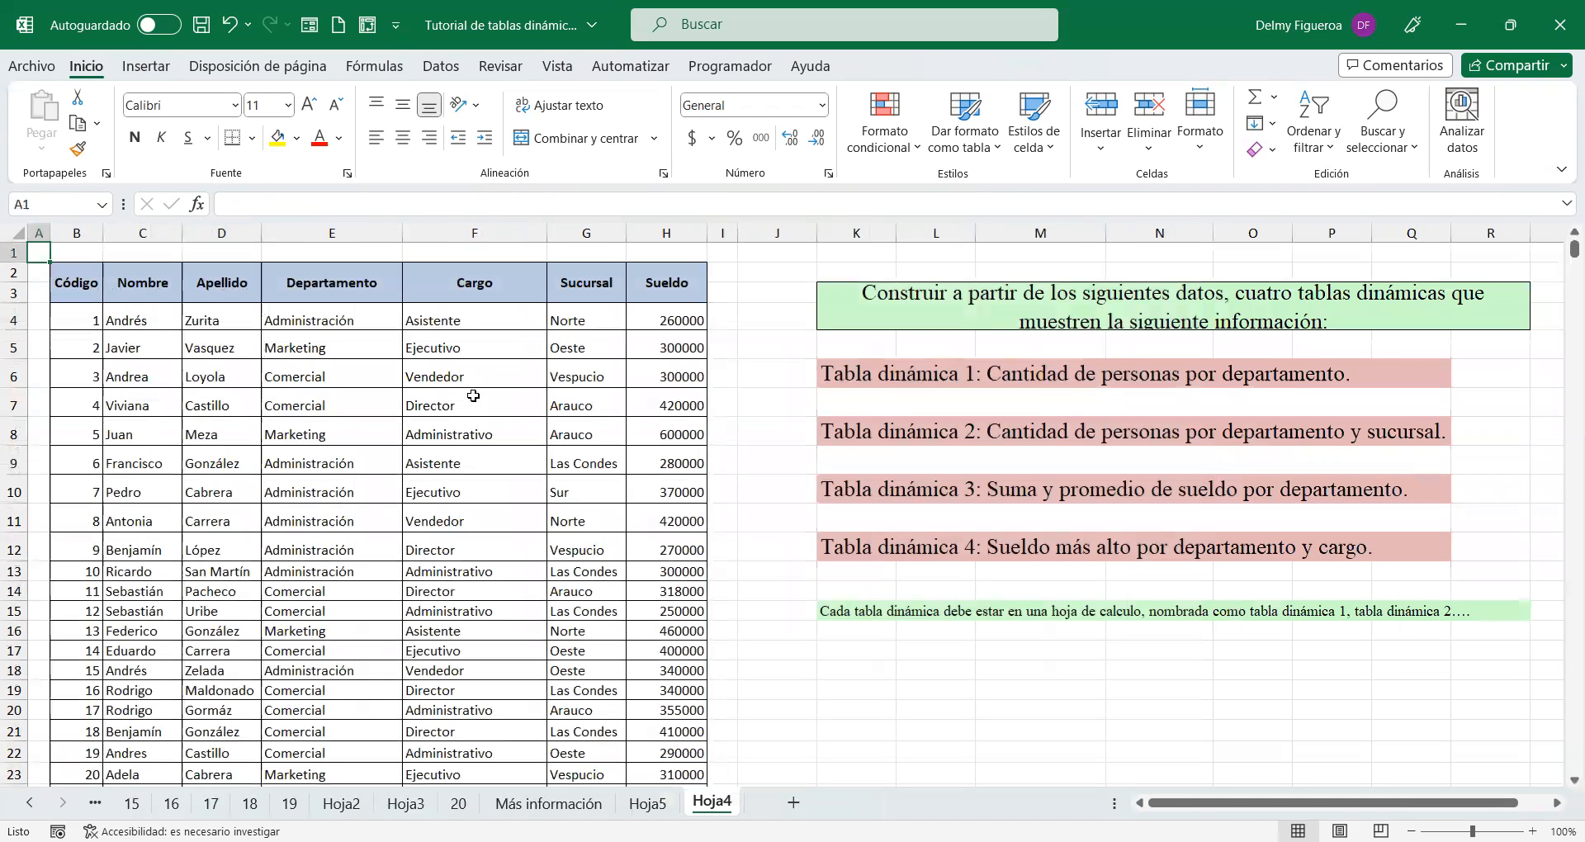
pyautogui.click(481, 372)
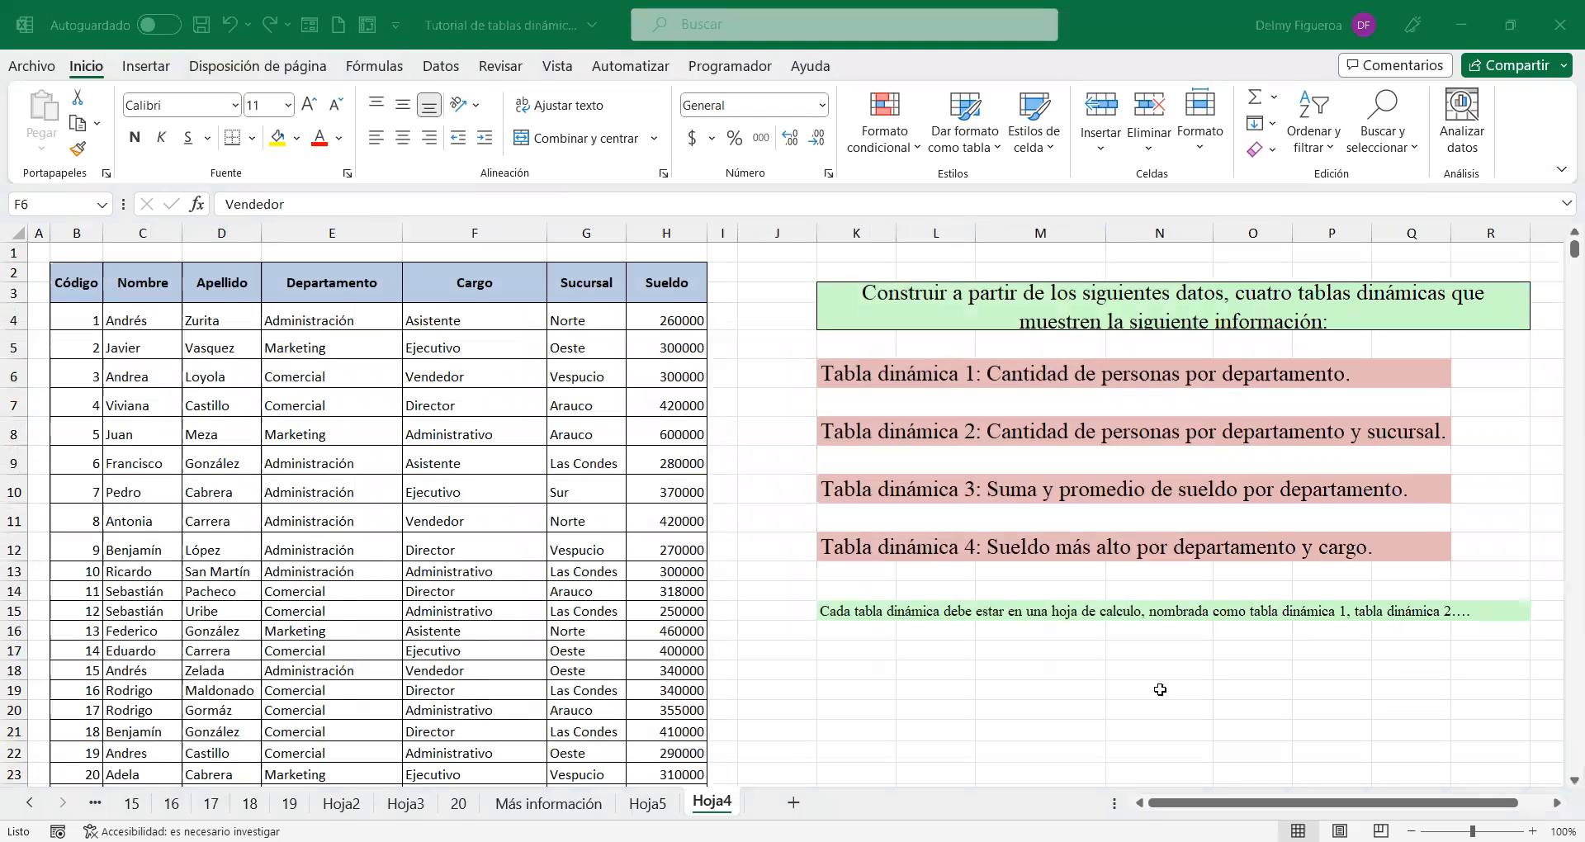
pyautogui.click(650, 804)
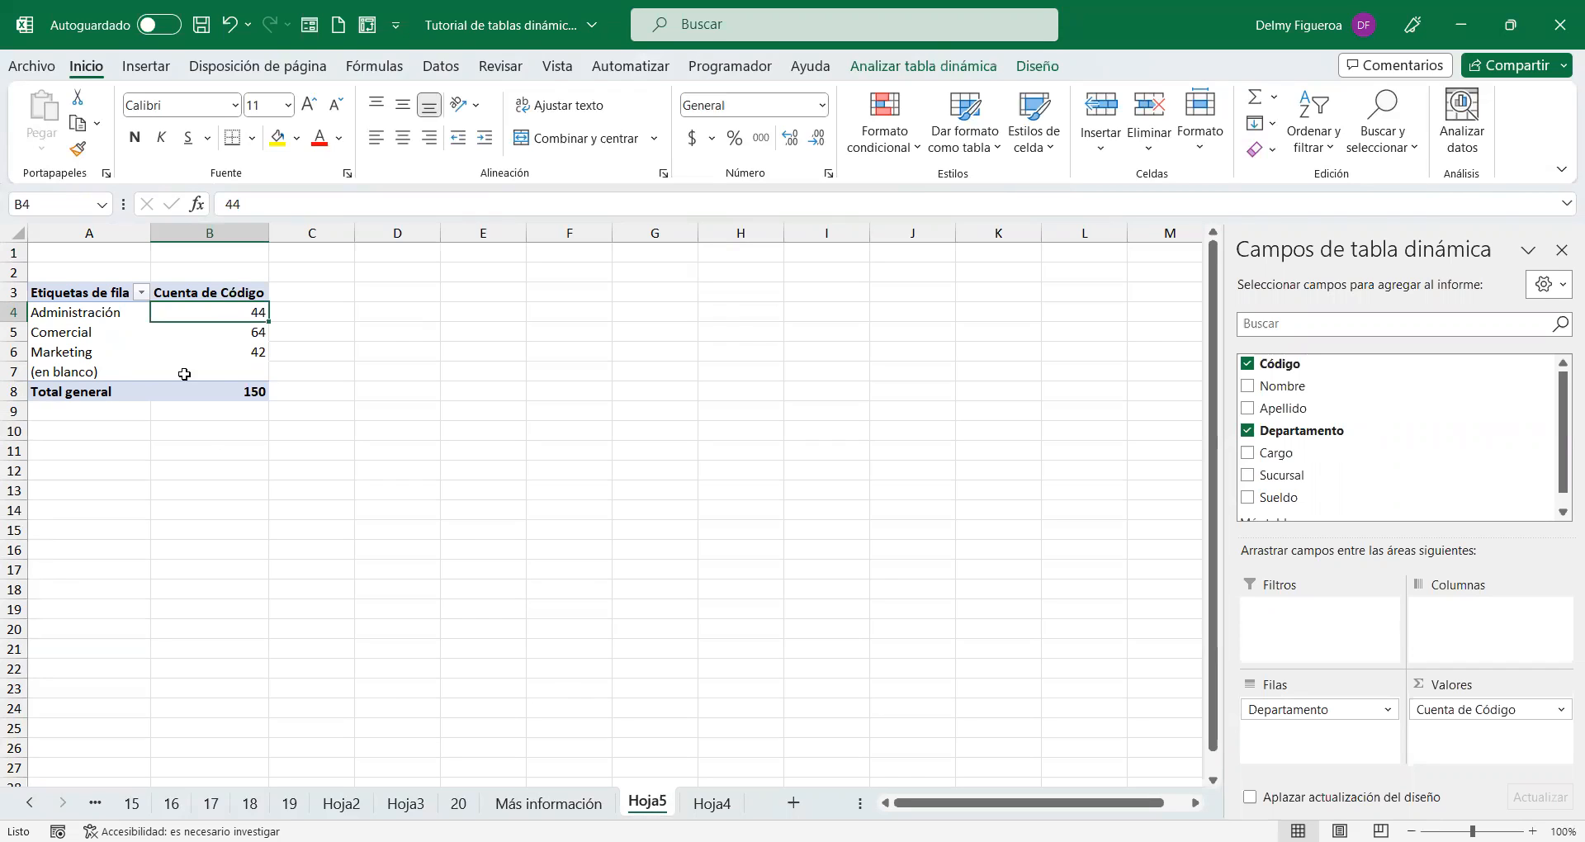
pyautogui.click(248, 372)
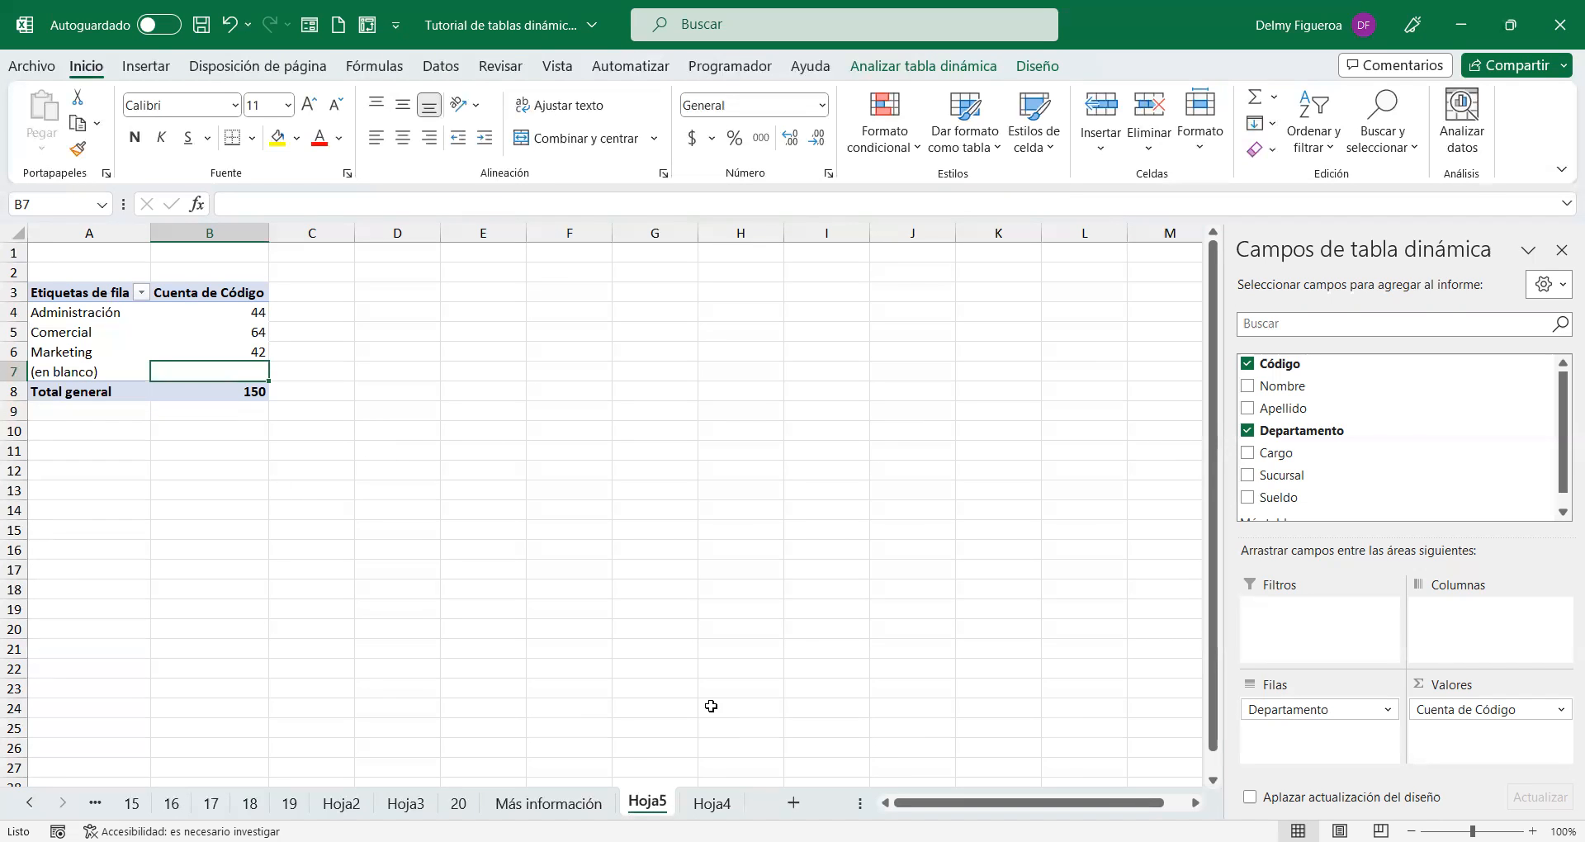
# Step: Examine the two-row merged header of the employee data on Hoja4 as the source of the pivot table's (en blanco) row
pyautogui.click(720, 809)
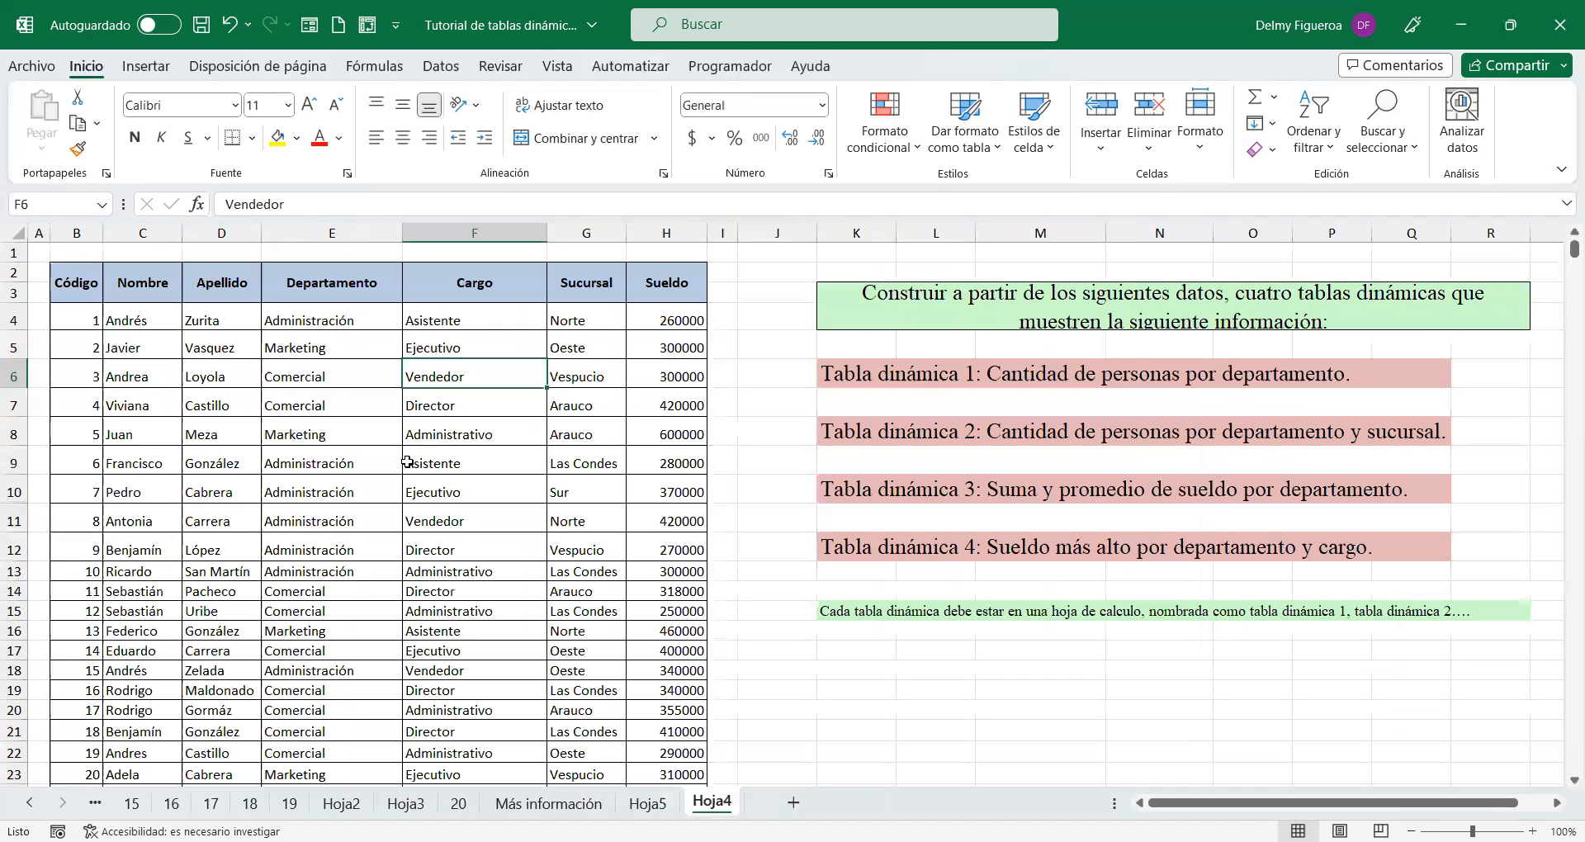
pyautogui.click(216, 280)
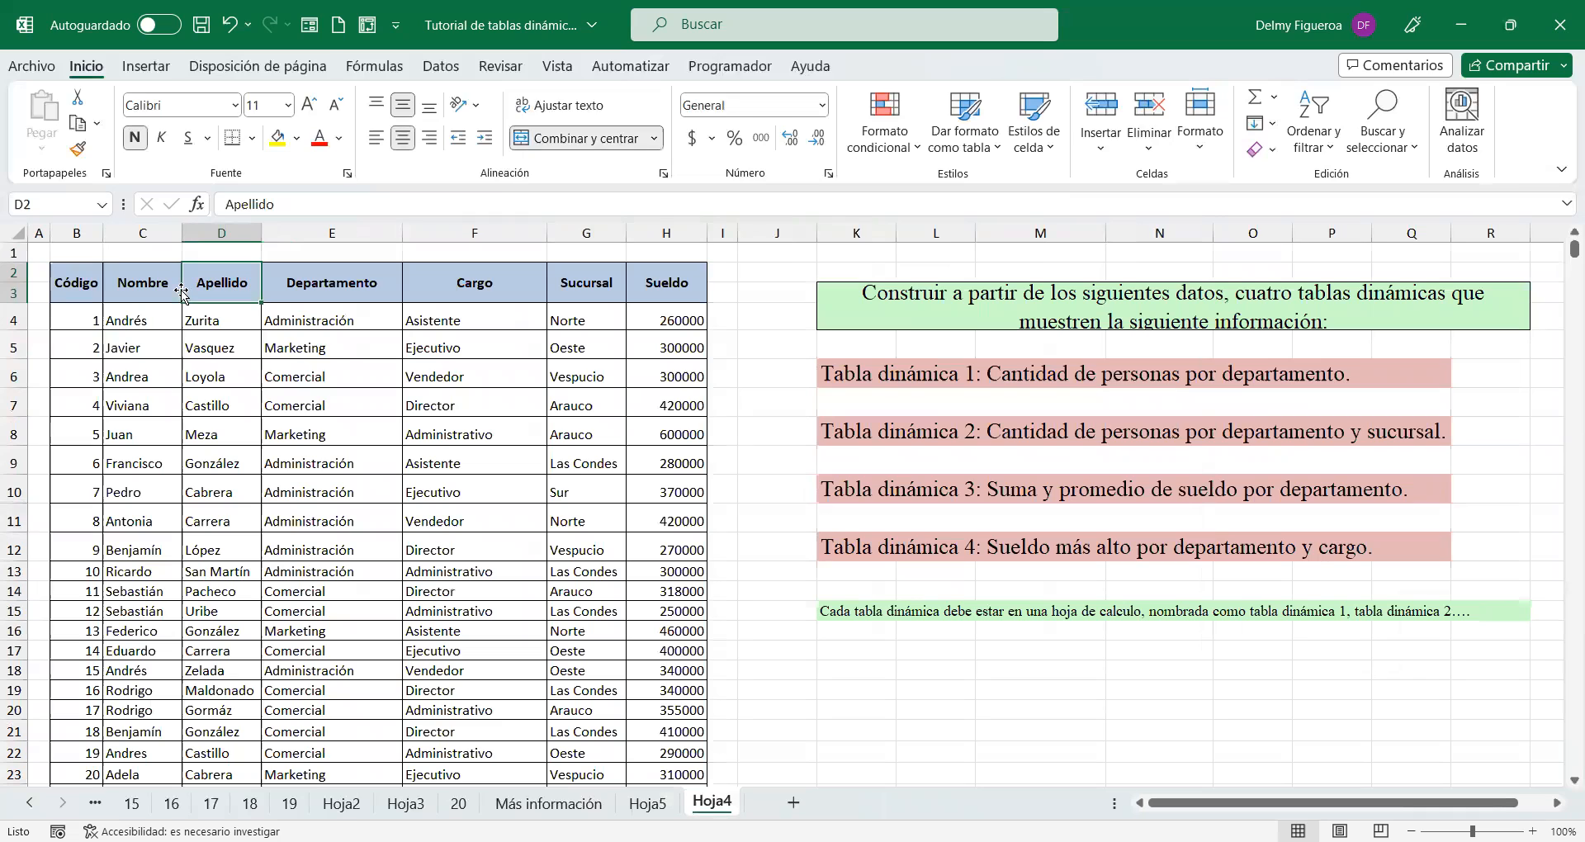
pyautogui.click(77, 276)
pyautogui.moveTo(112, 278); pyautogui.dragTo(697, 283)
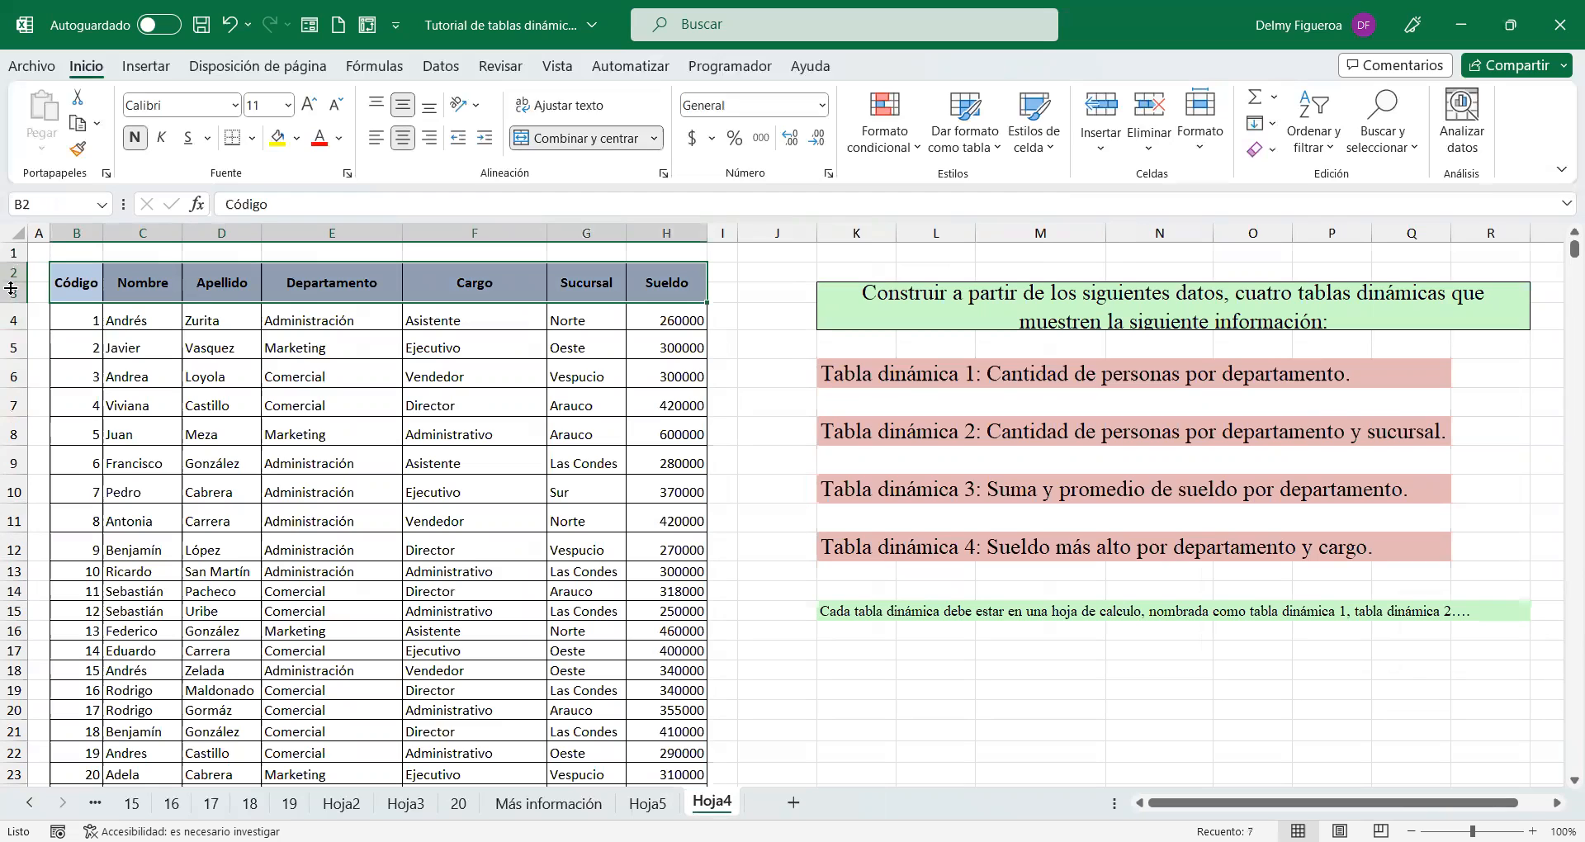
pyautogui.click(72, 277)
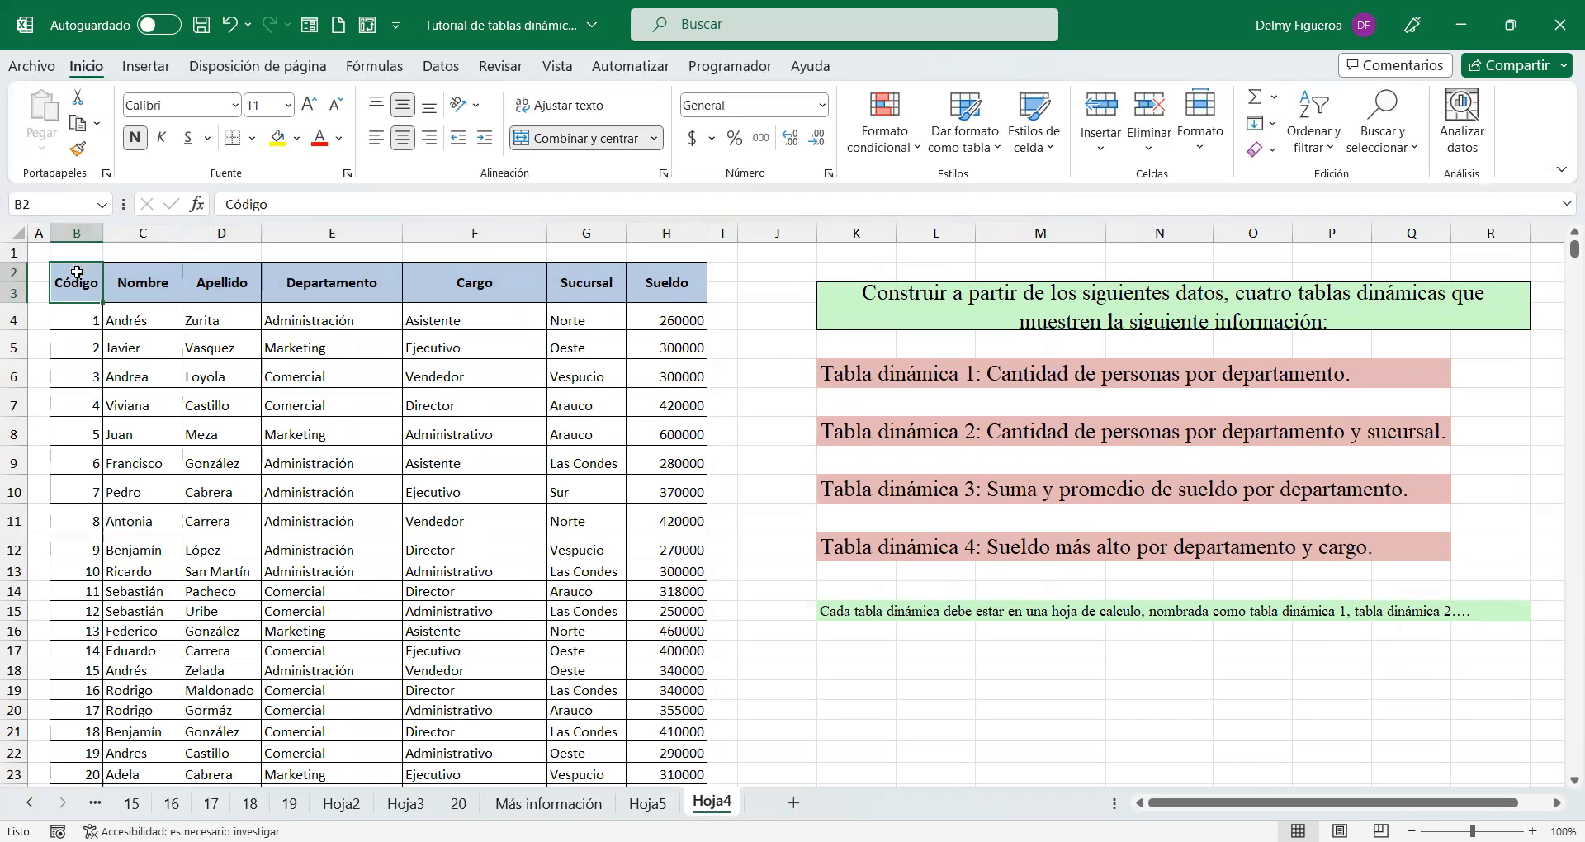
pyautogui.moveTo(78, 282); pyautogui.dragTo(666, 281)
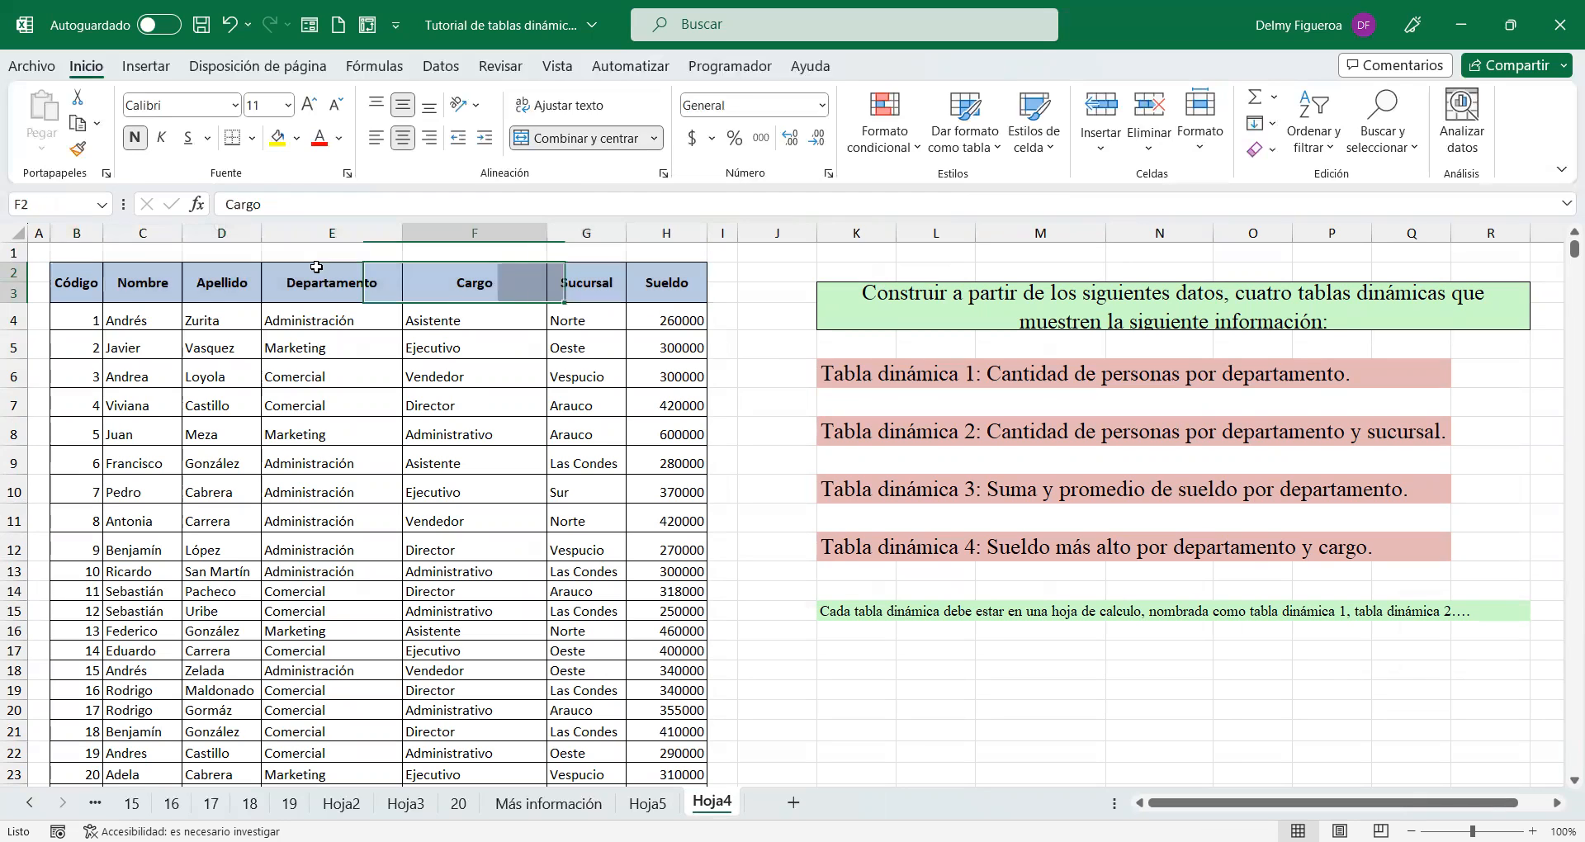
pyautogui.click(509, 287)
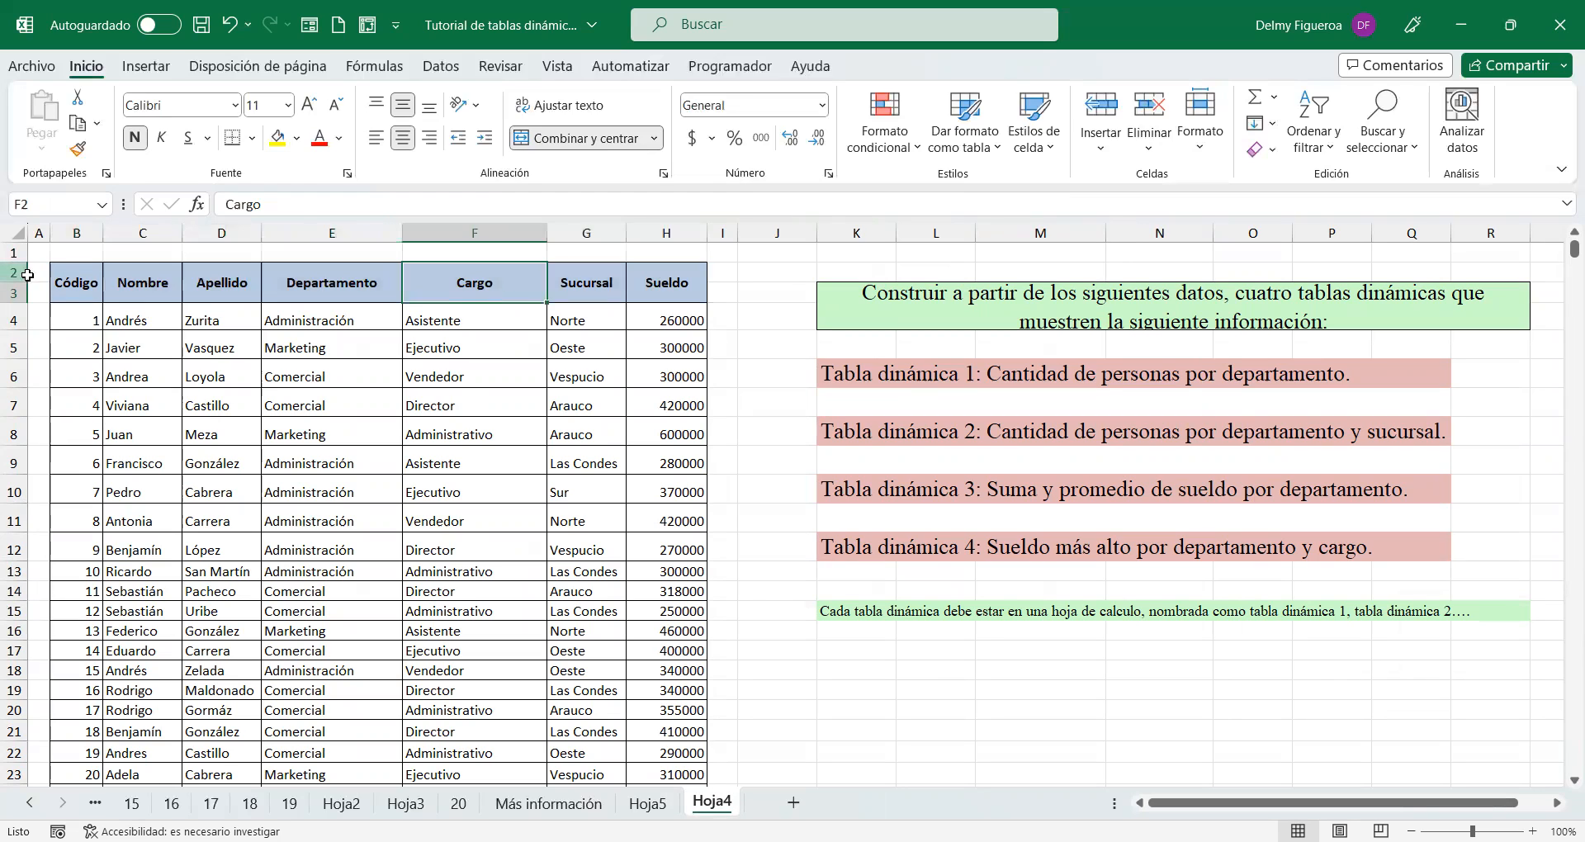
pyautogui.click(80, 297)
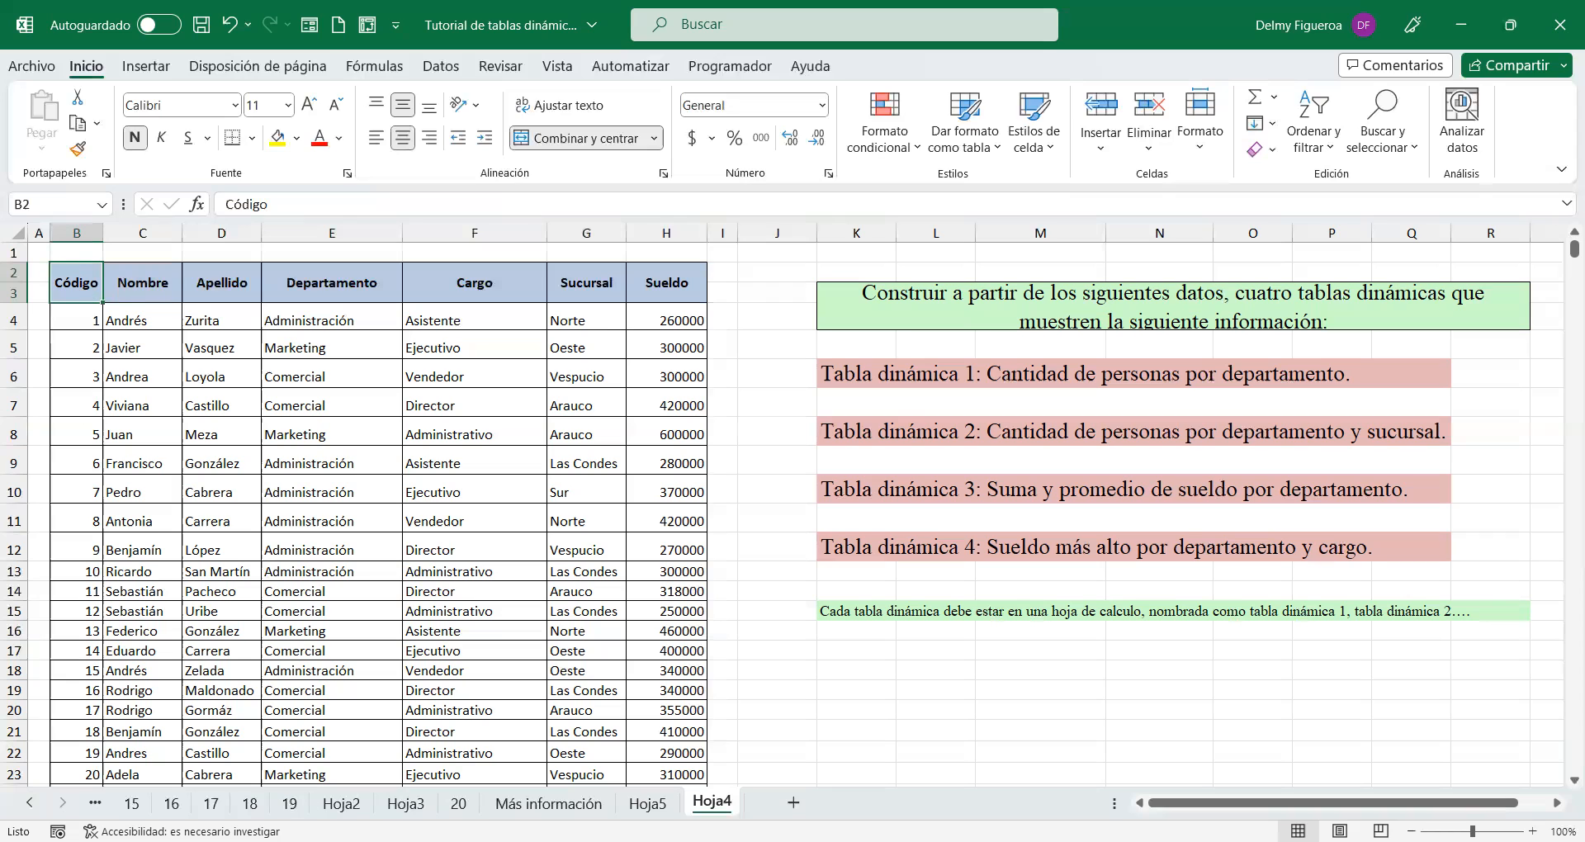
pyautogui.click(647, 804)
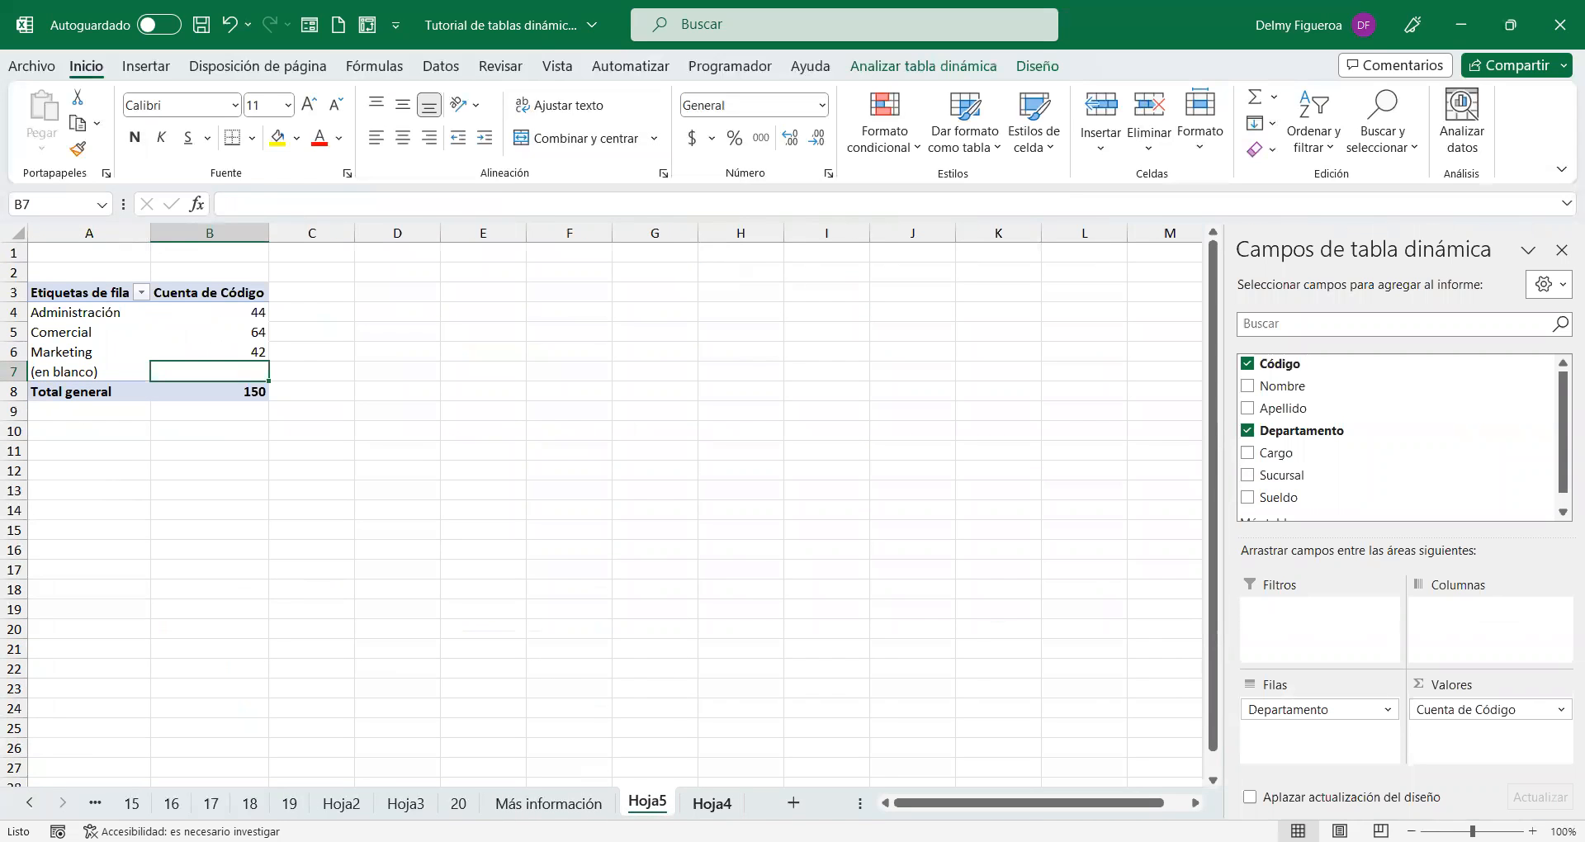
pyautogui.click(712, 803)
pyautogui.click(14, 272)
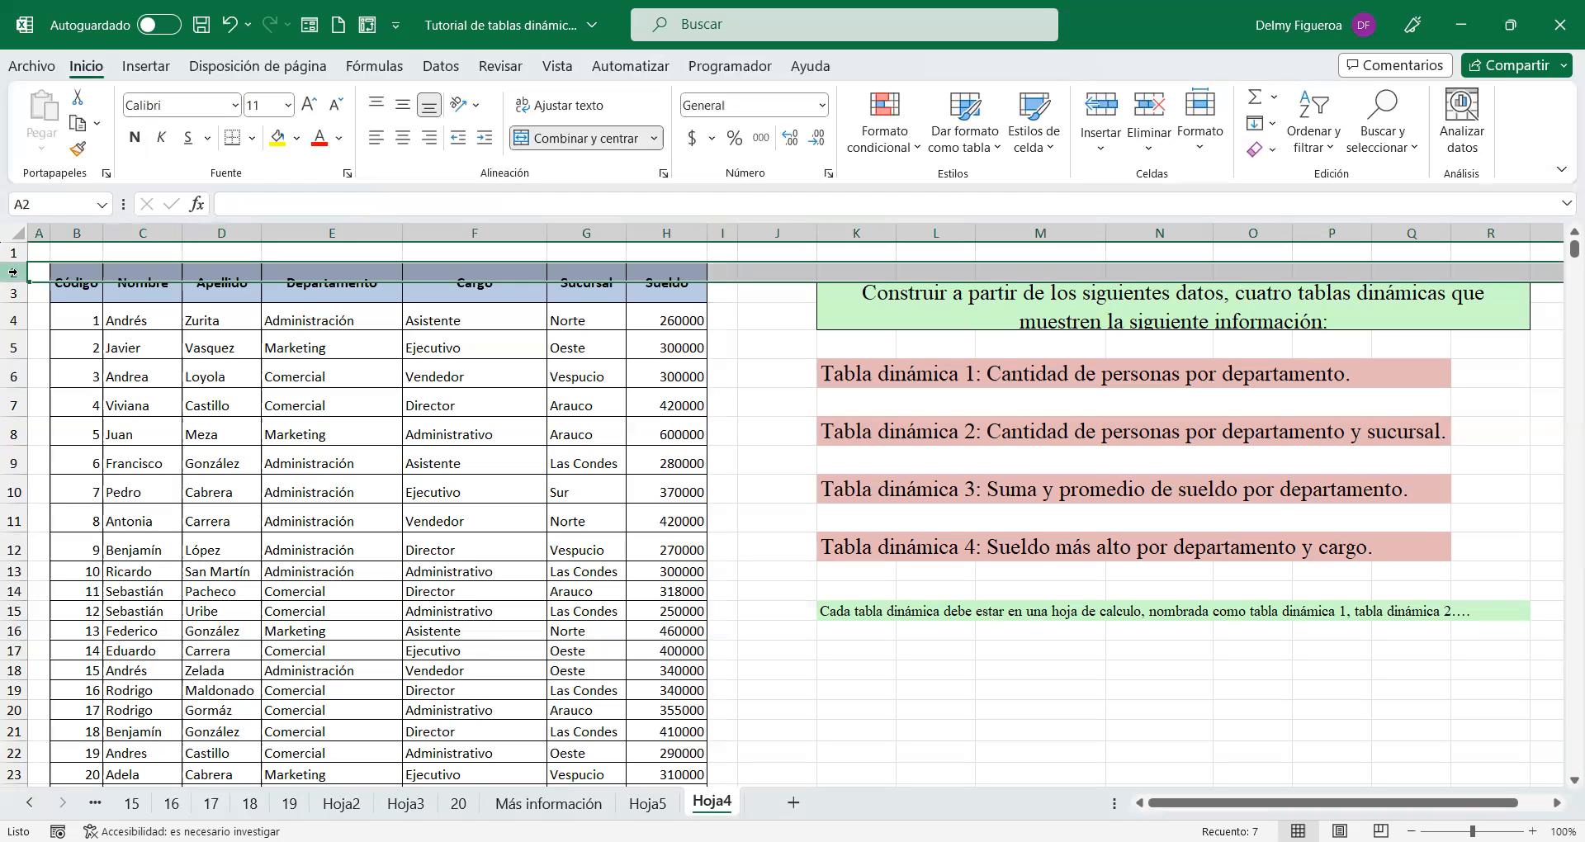
pyautogui.click(647, 803)
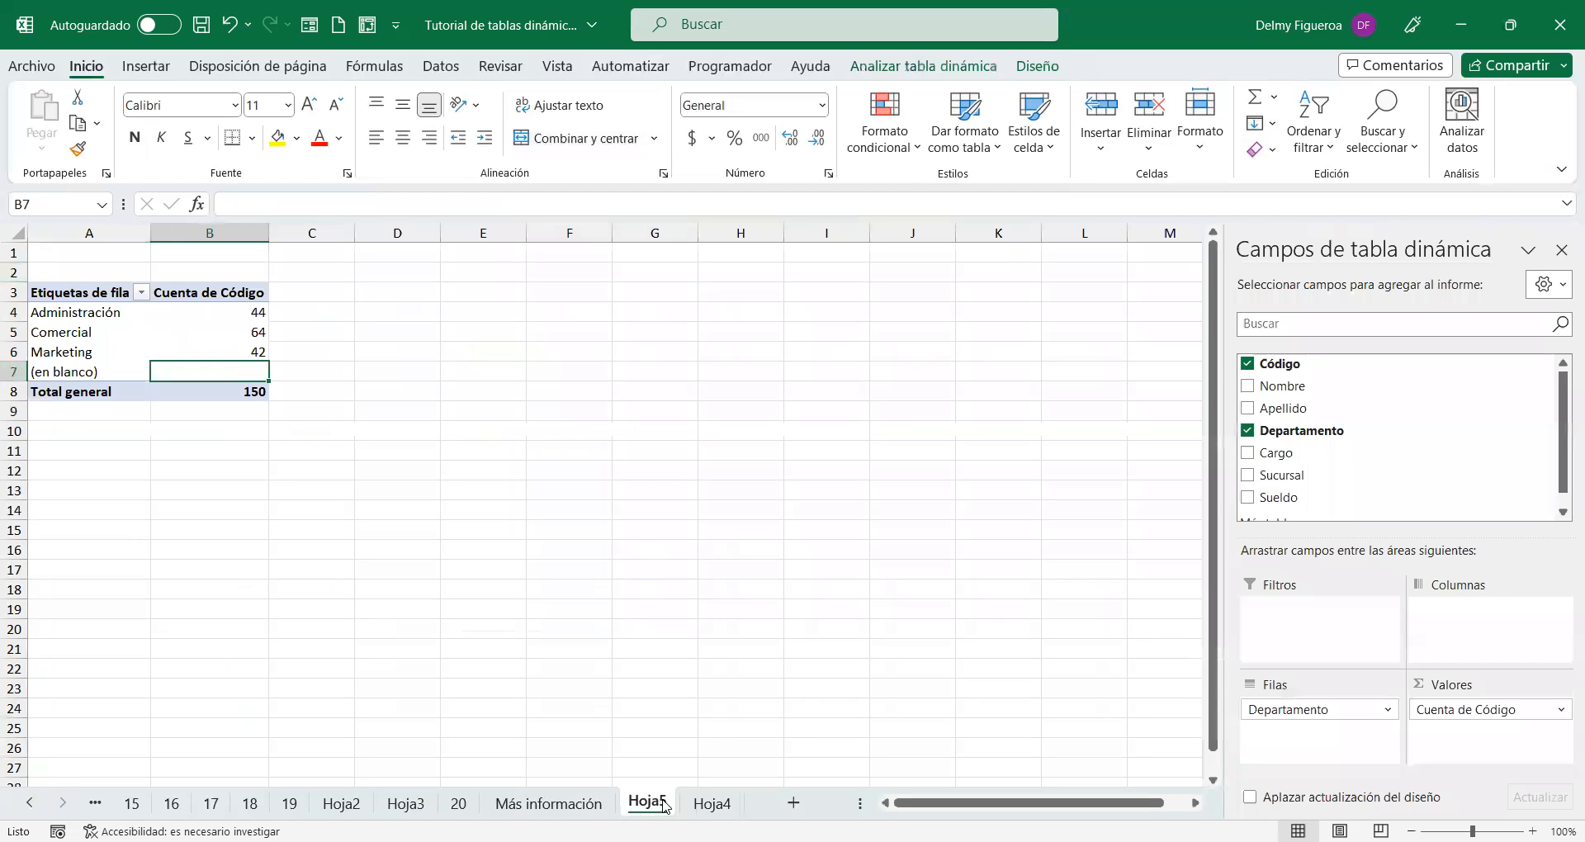
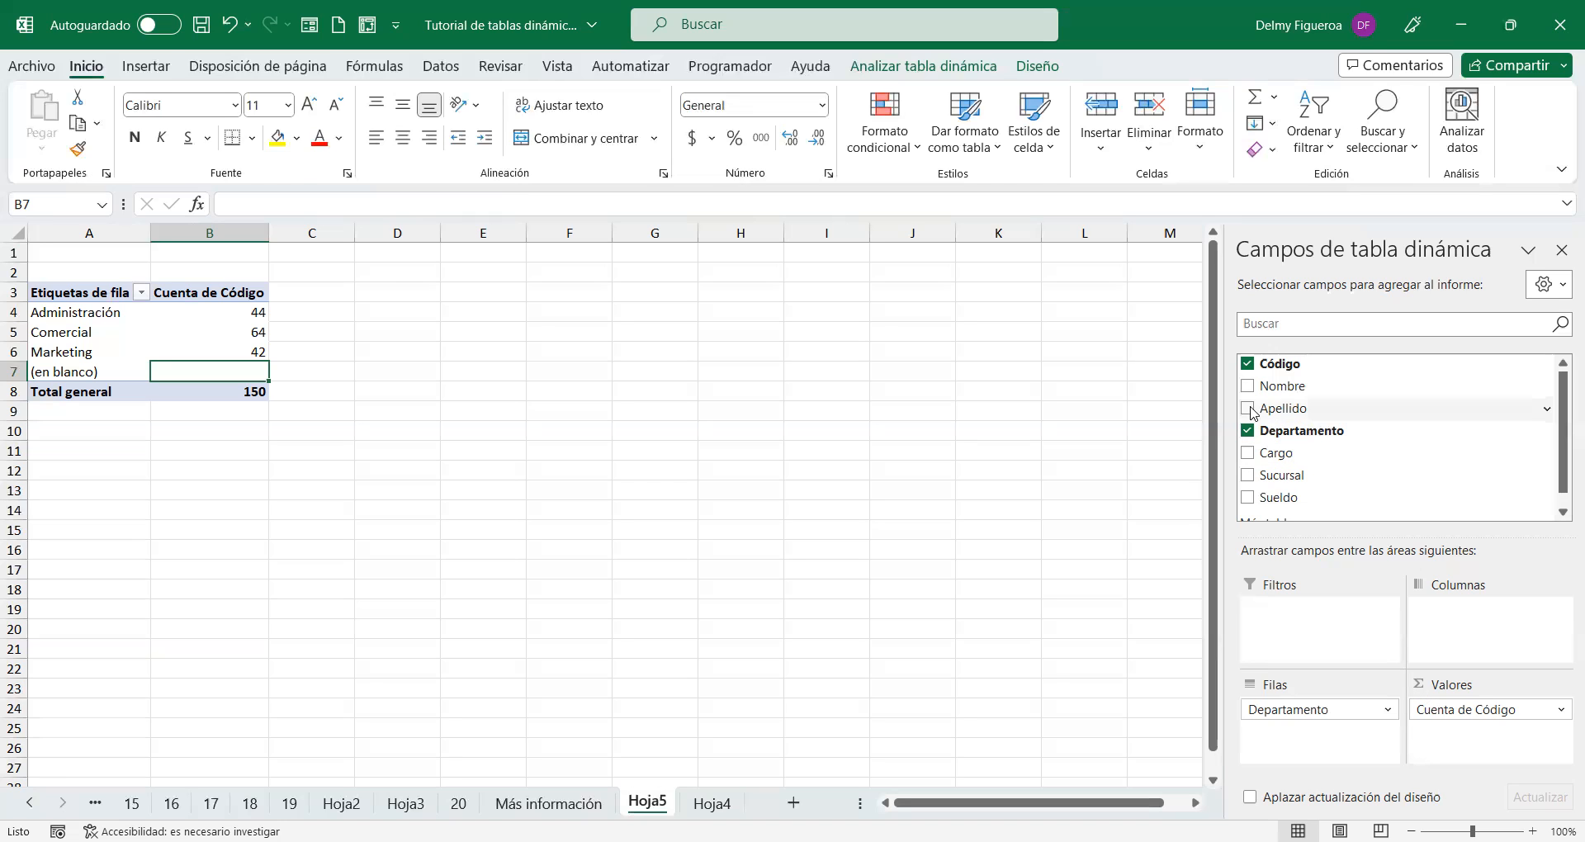
# Step: Replace the Código count in the pivot table's Valores area with a Recuento of the Nombre field
pyautogui.moveTo(1266, 385); pyautogui.dragTo(1564, 732)
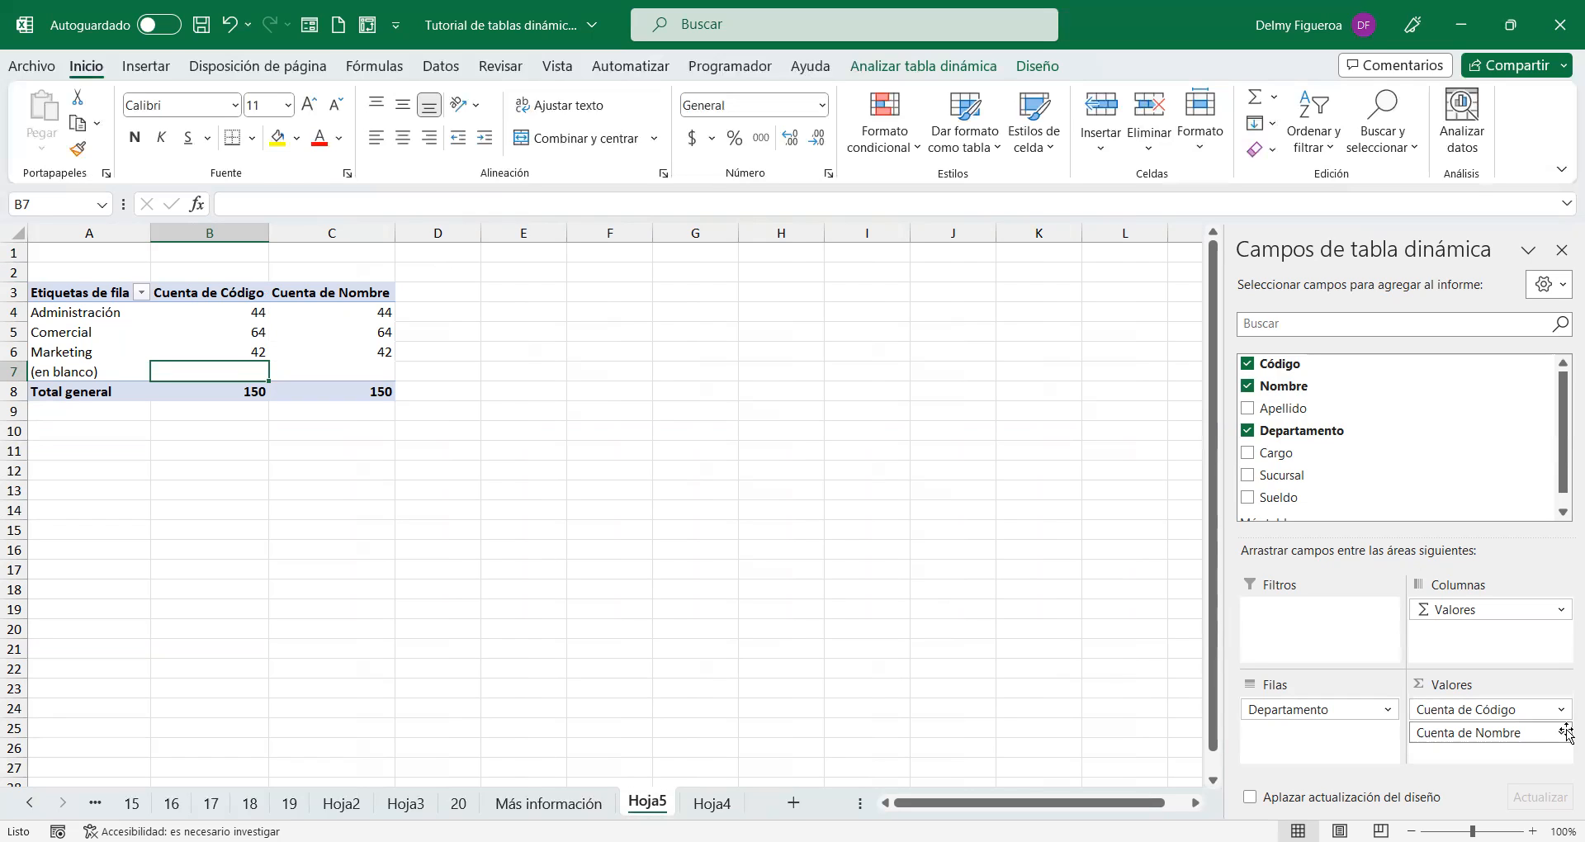
pyautogui.click(1567, 731)
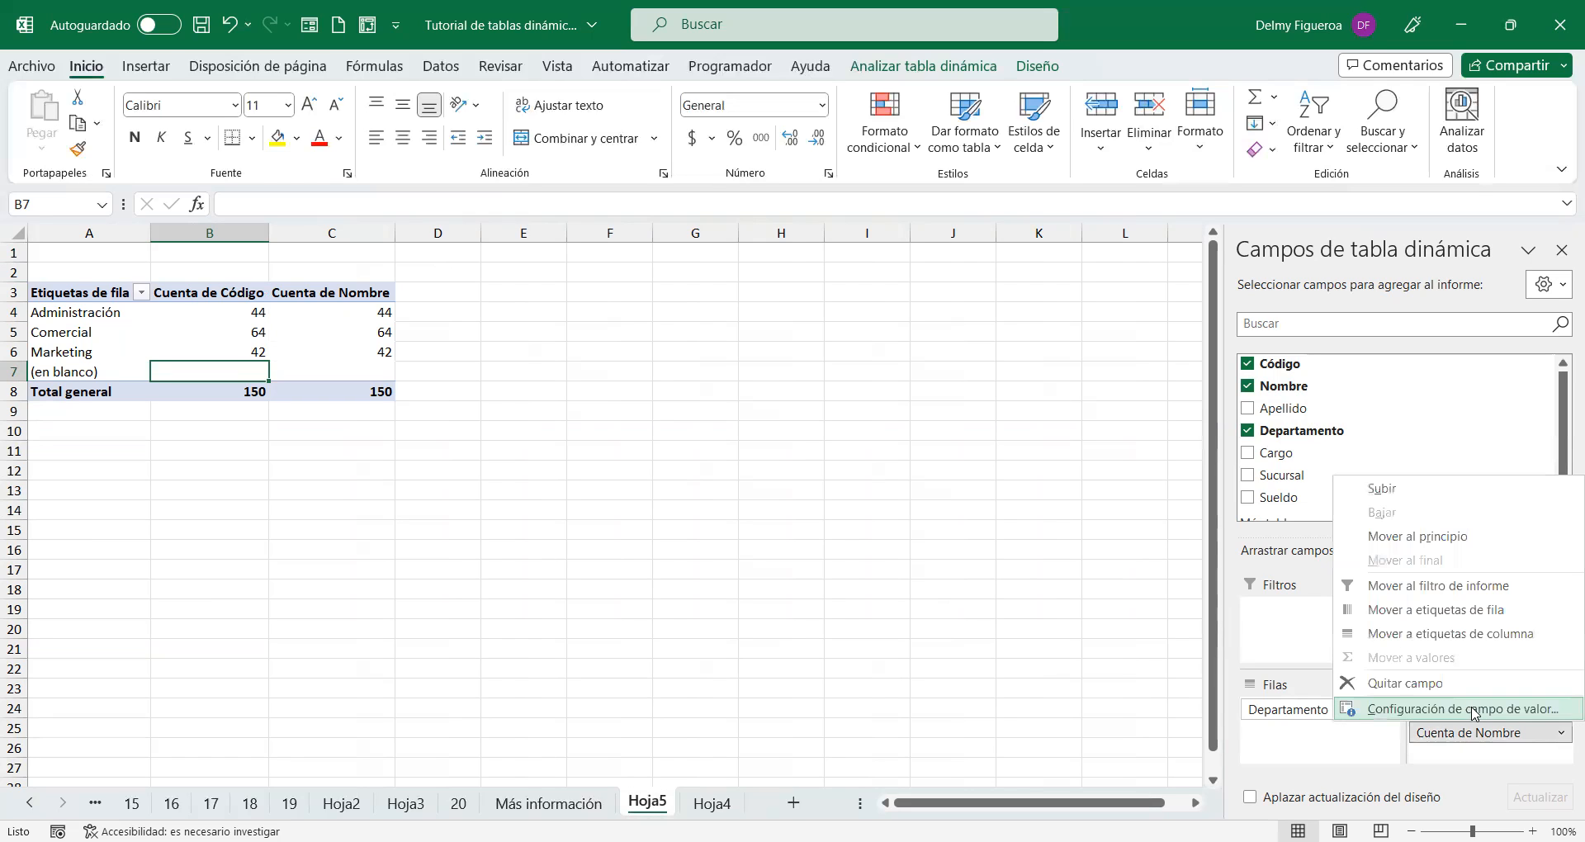
pyautogui.click(1532, 710)
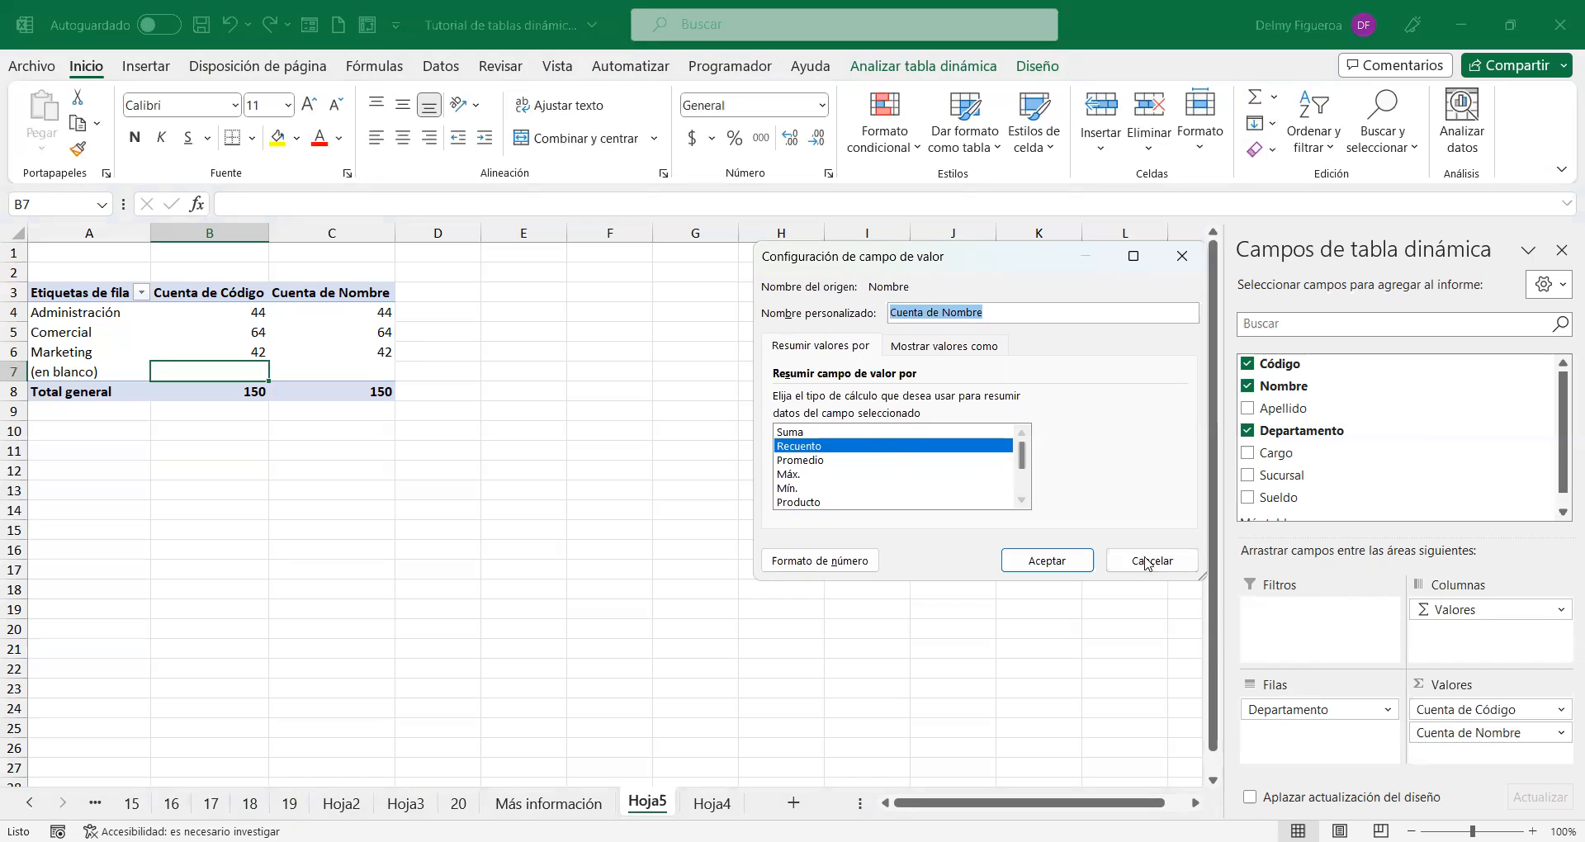
pyautogui.click(1173, 566)
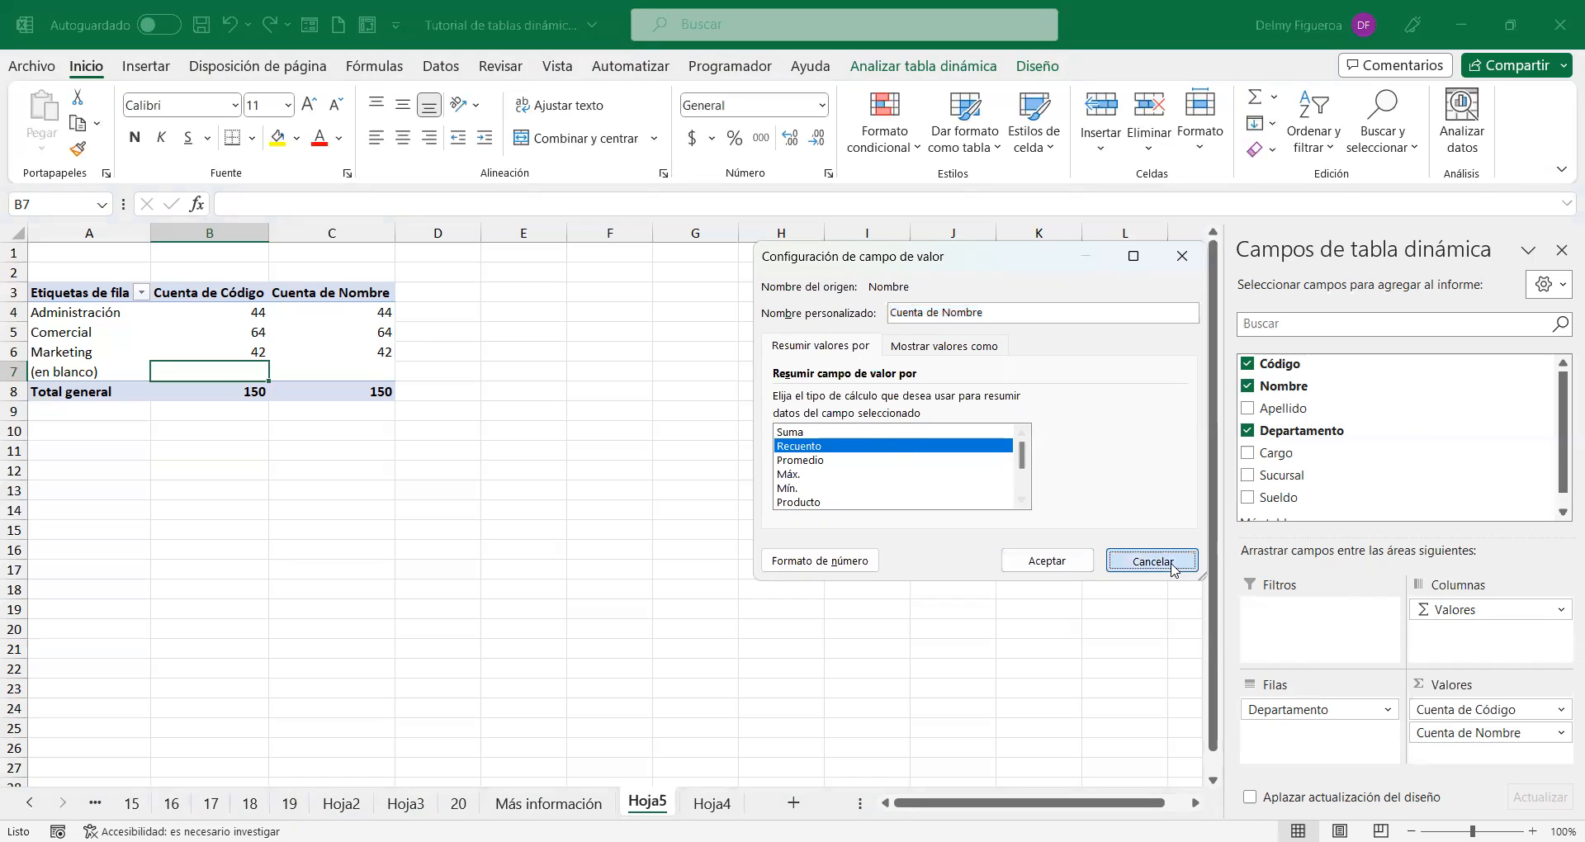
pyautogui.click(1563, 706)
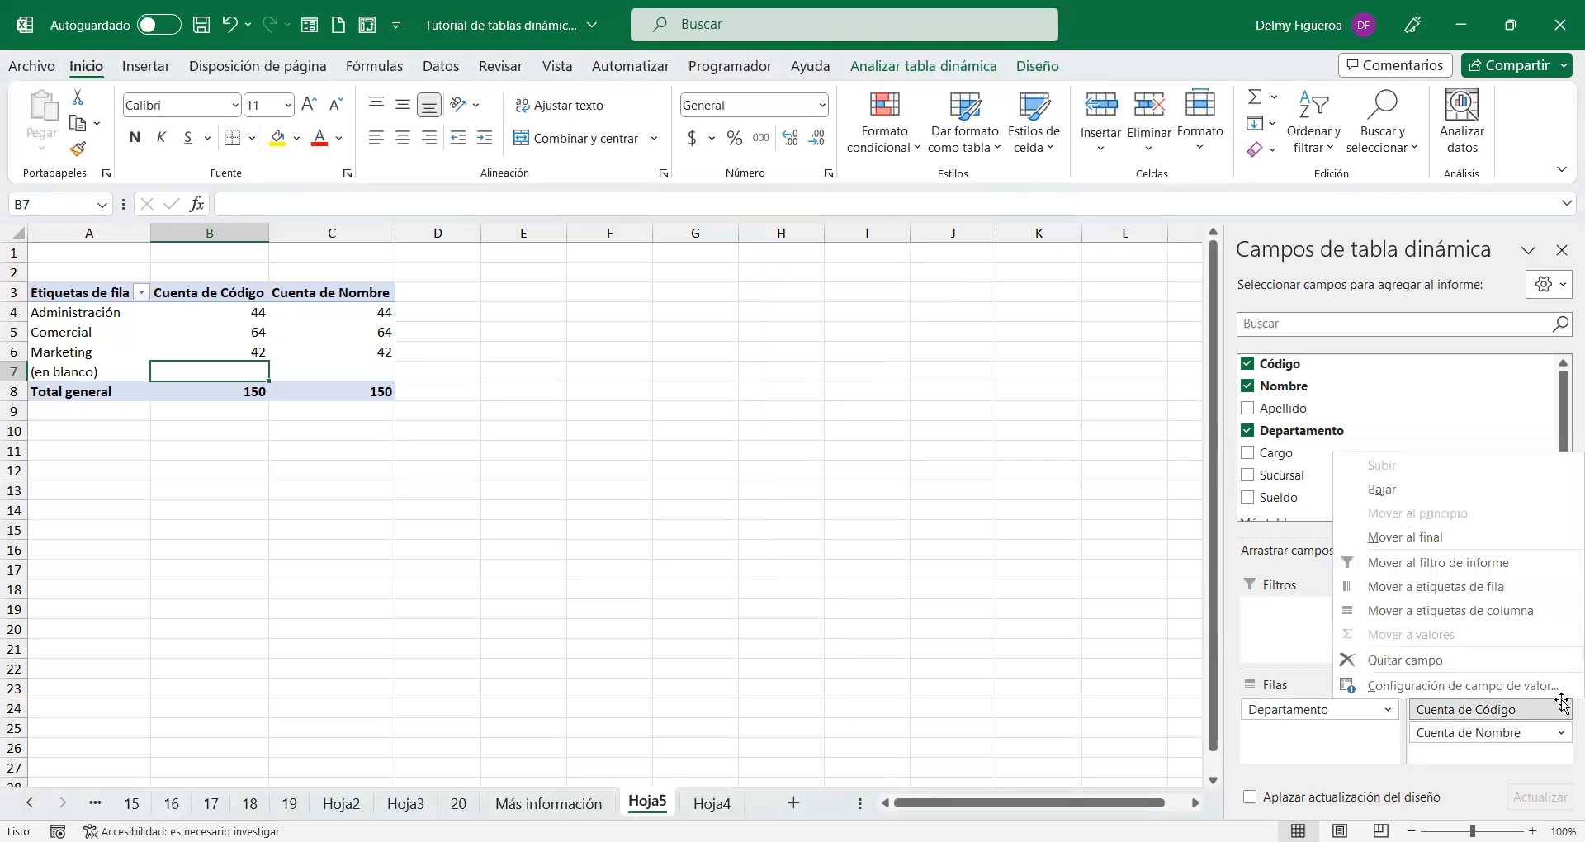
pyautogui.click(1562, 705)
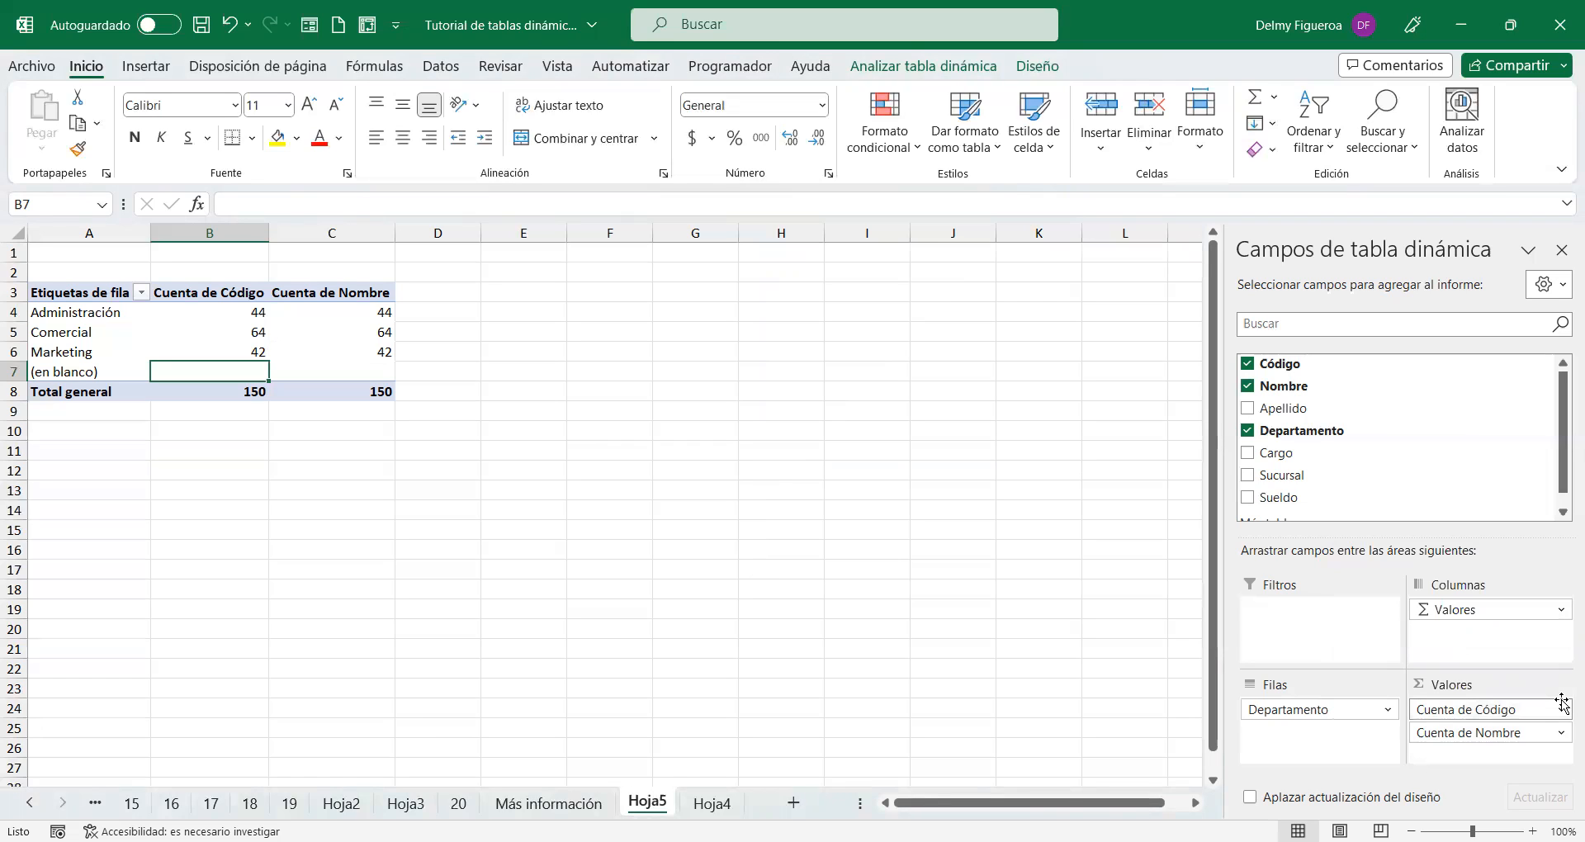
pyautogui.moveTo(1538, 708); pyautogui.dragTo(1005, 655)
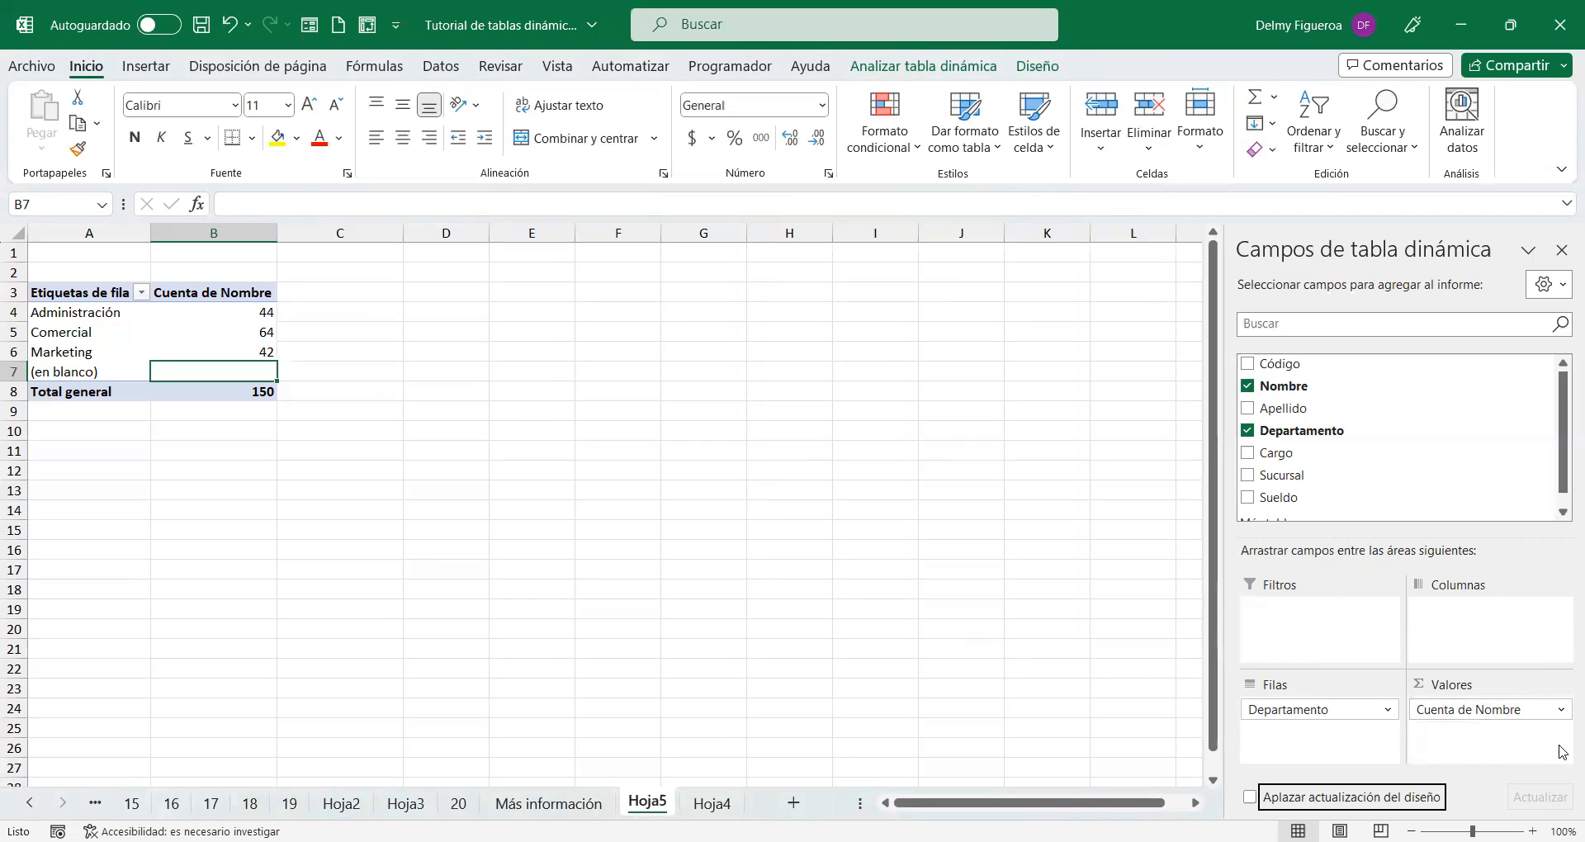
# Step: Add Código back to the pivot table's values as a sum and remove it again
pyautogui.click(1248, 364)
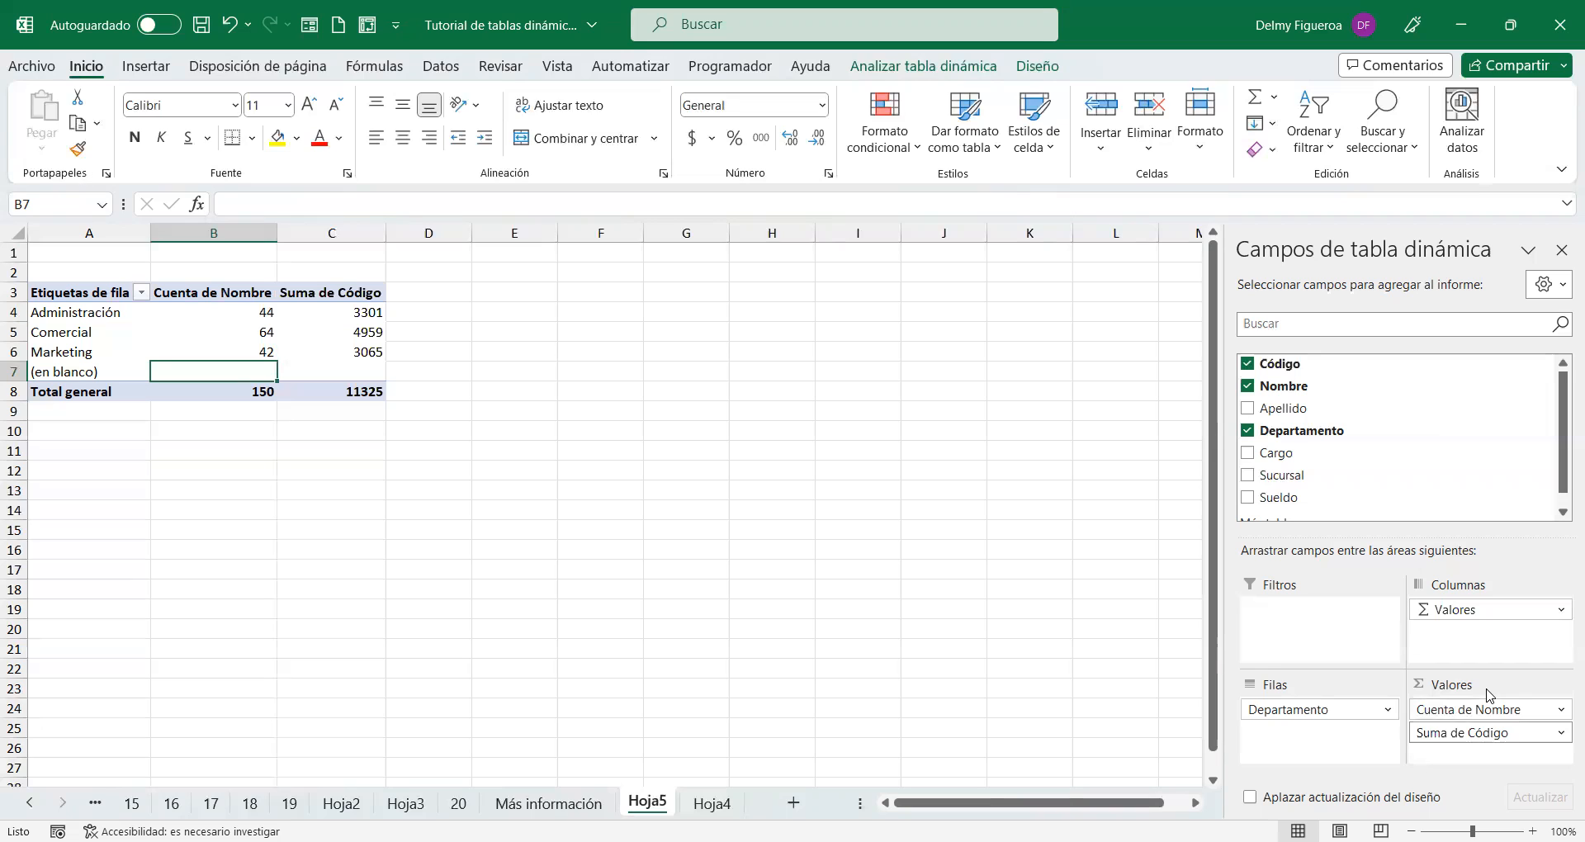
pyautogui.click(1561, 733)
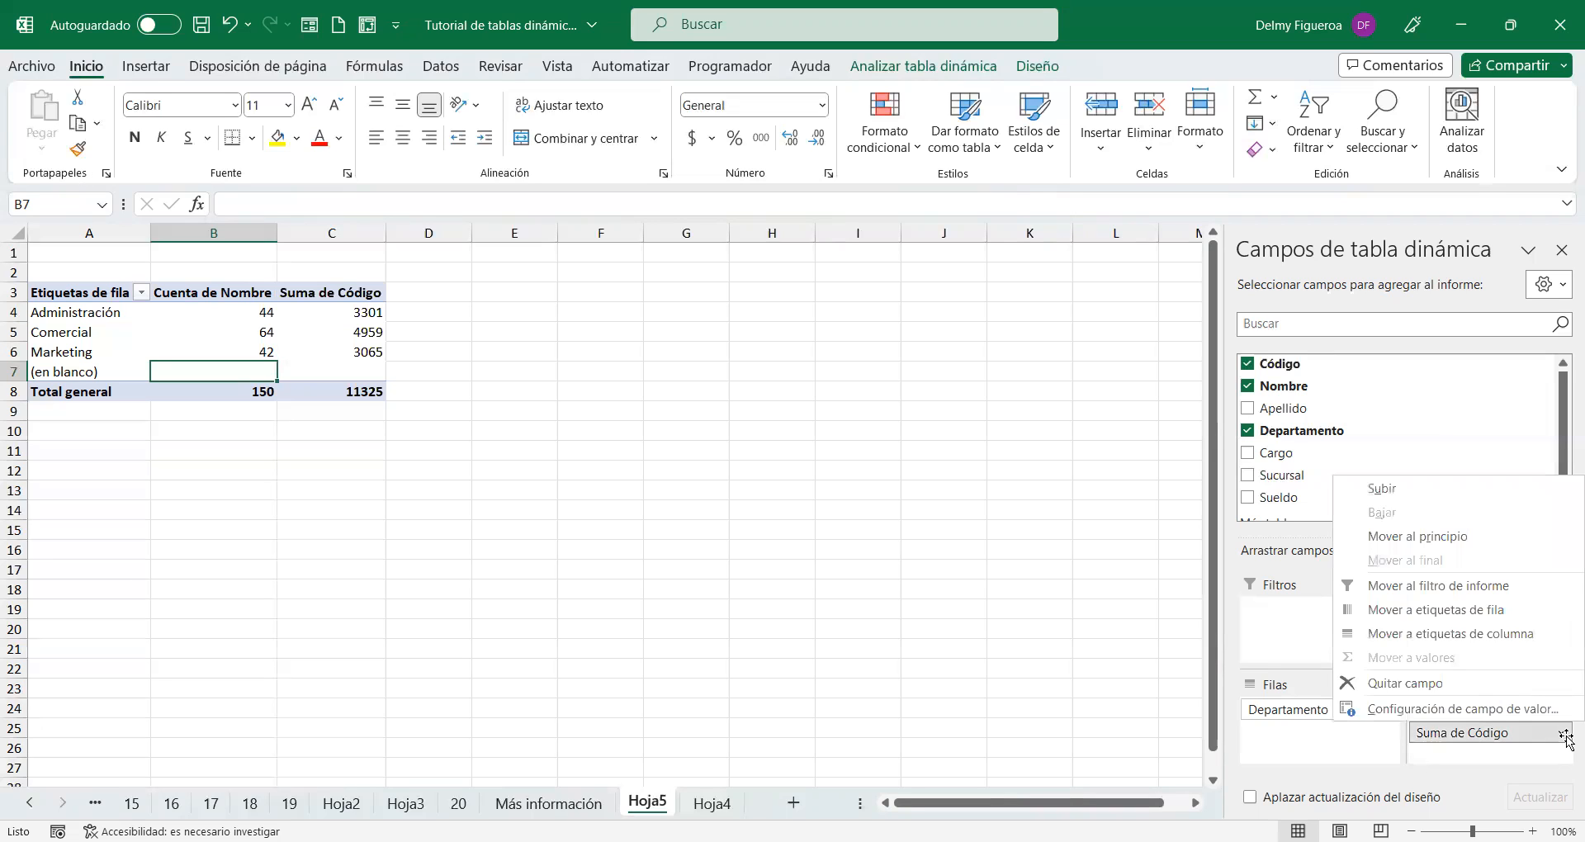
pyautogui.click(1440, 685)
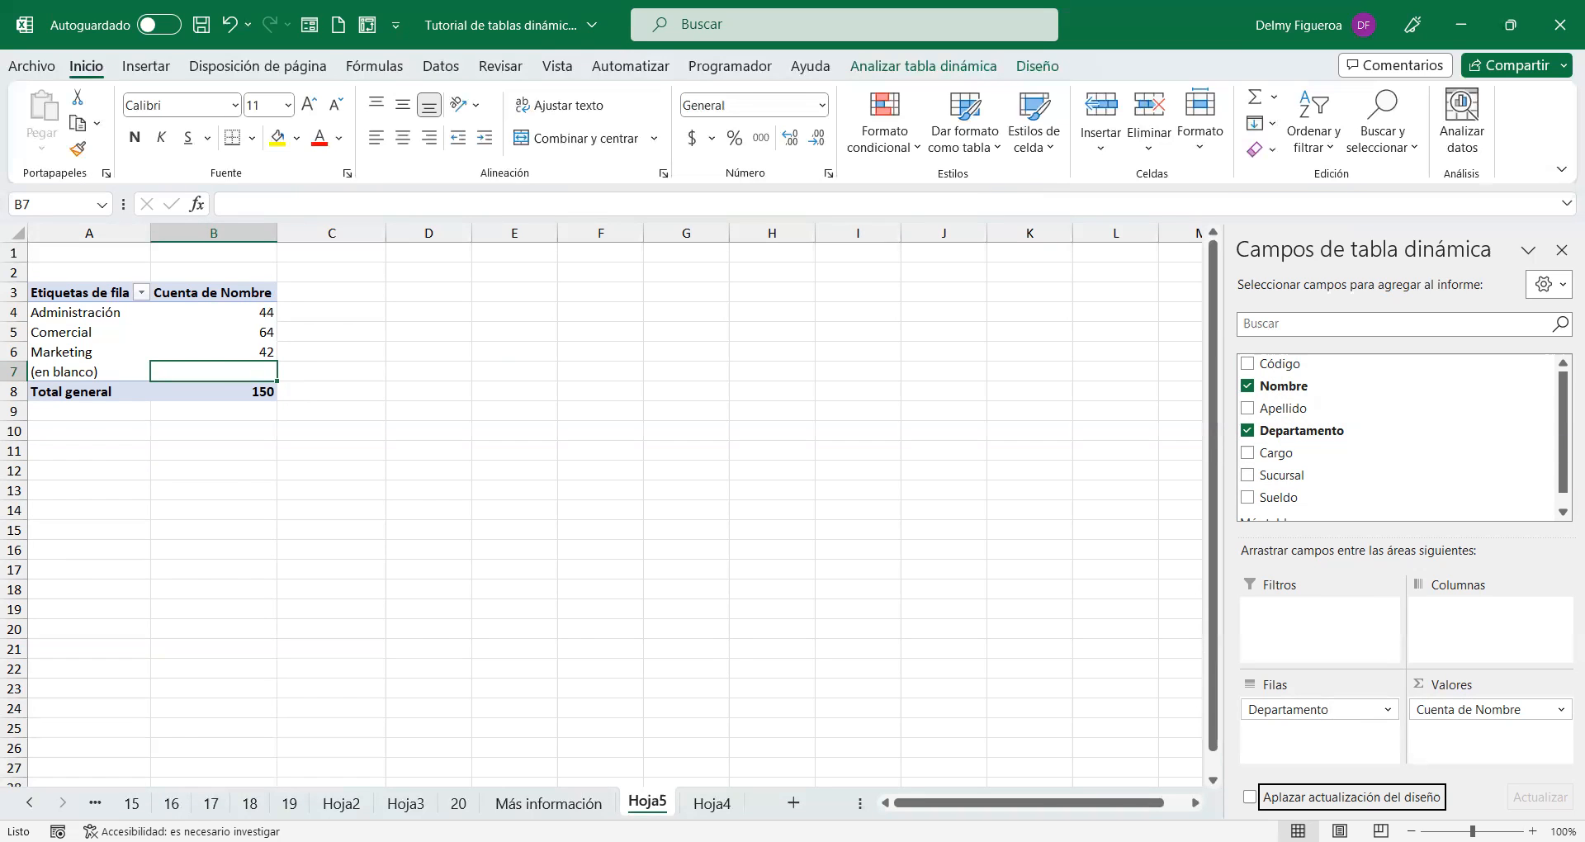
# Step: Try deleting row 2 of the merged header on Hoja4 and undo the deletion
pyautogui.click(712, 803)
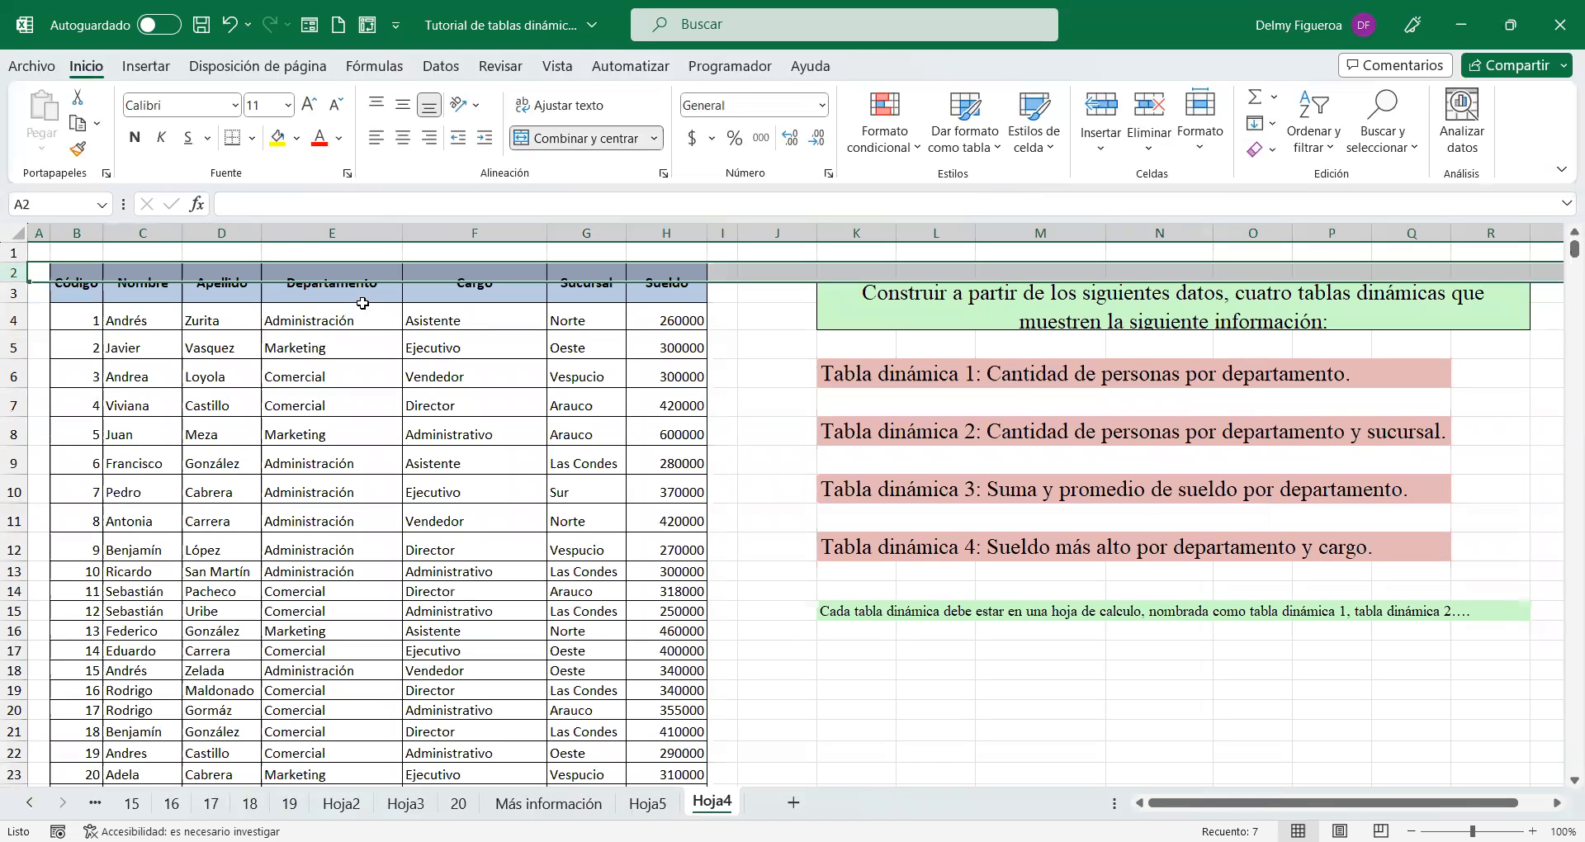
pyautogui.click(647, 803)
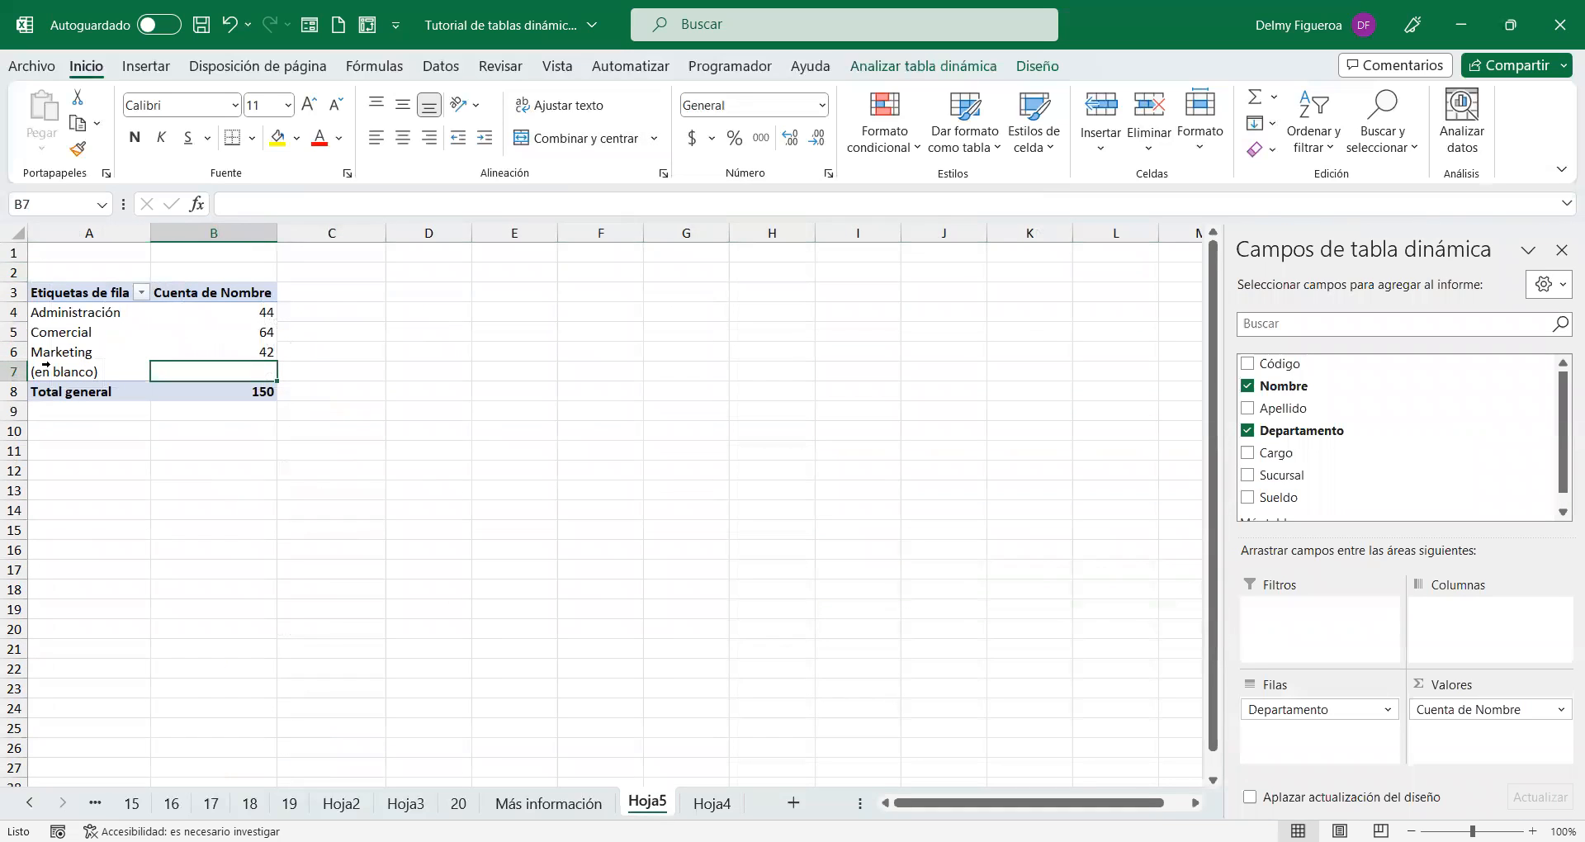
pyautogui.click(712, 802)
pyautogui.click(13, 272)
pyautogui.rightClick(13, 271)
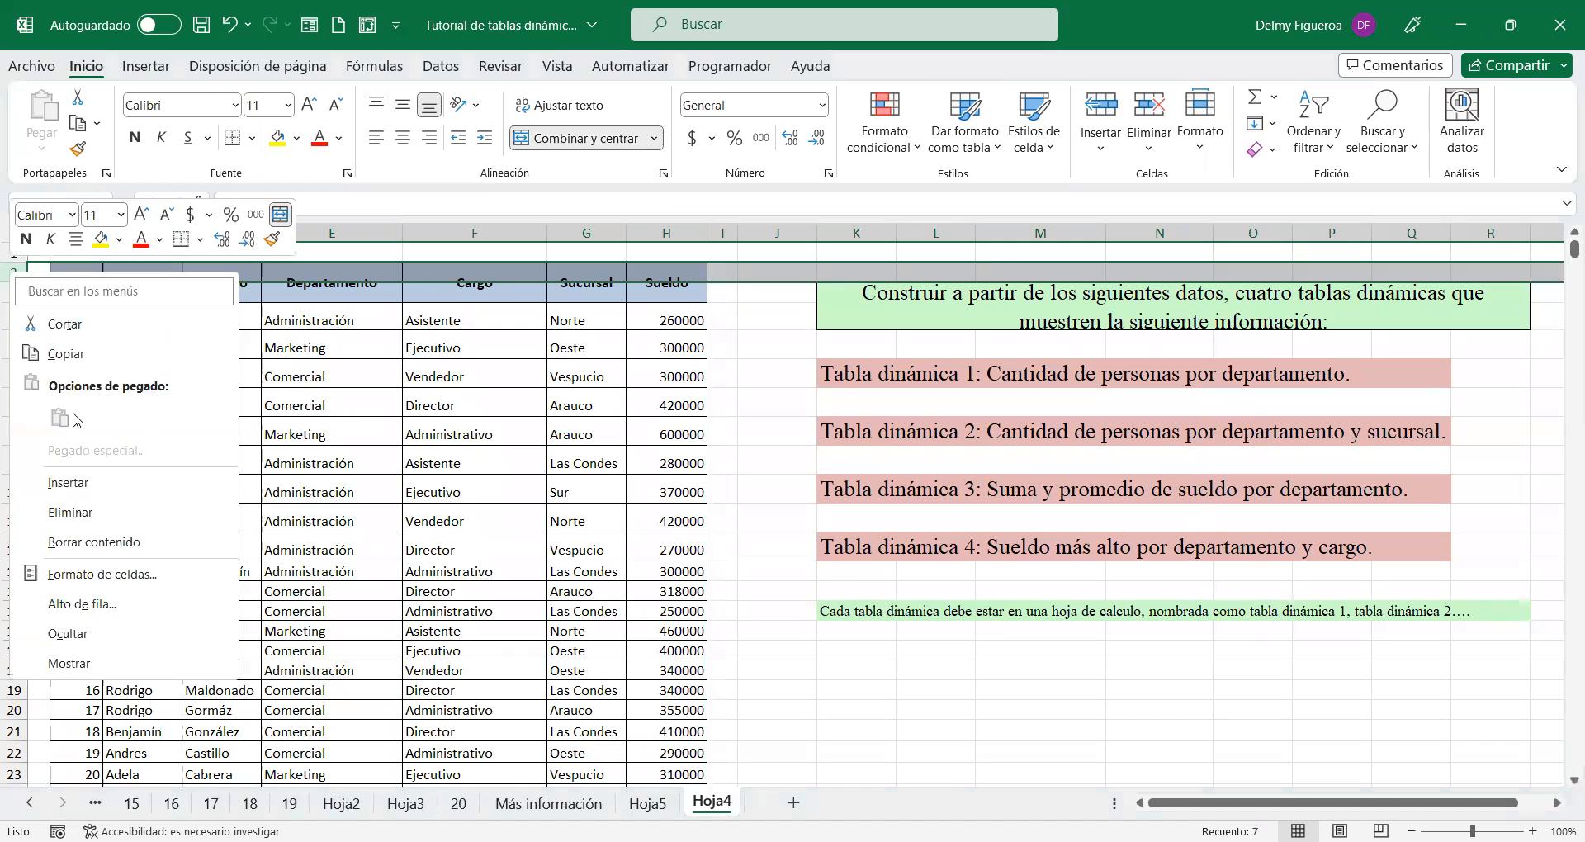
pyautogui.click(89, 513)
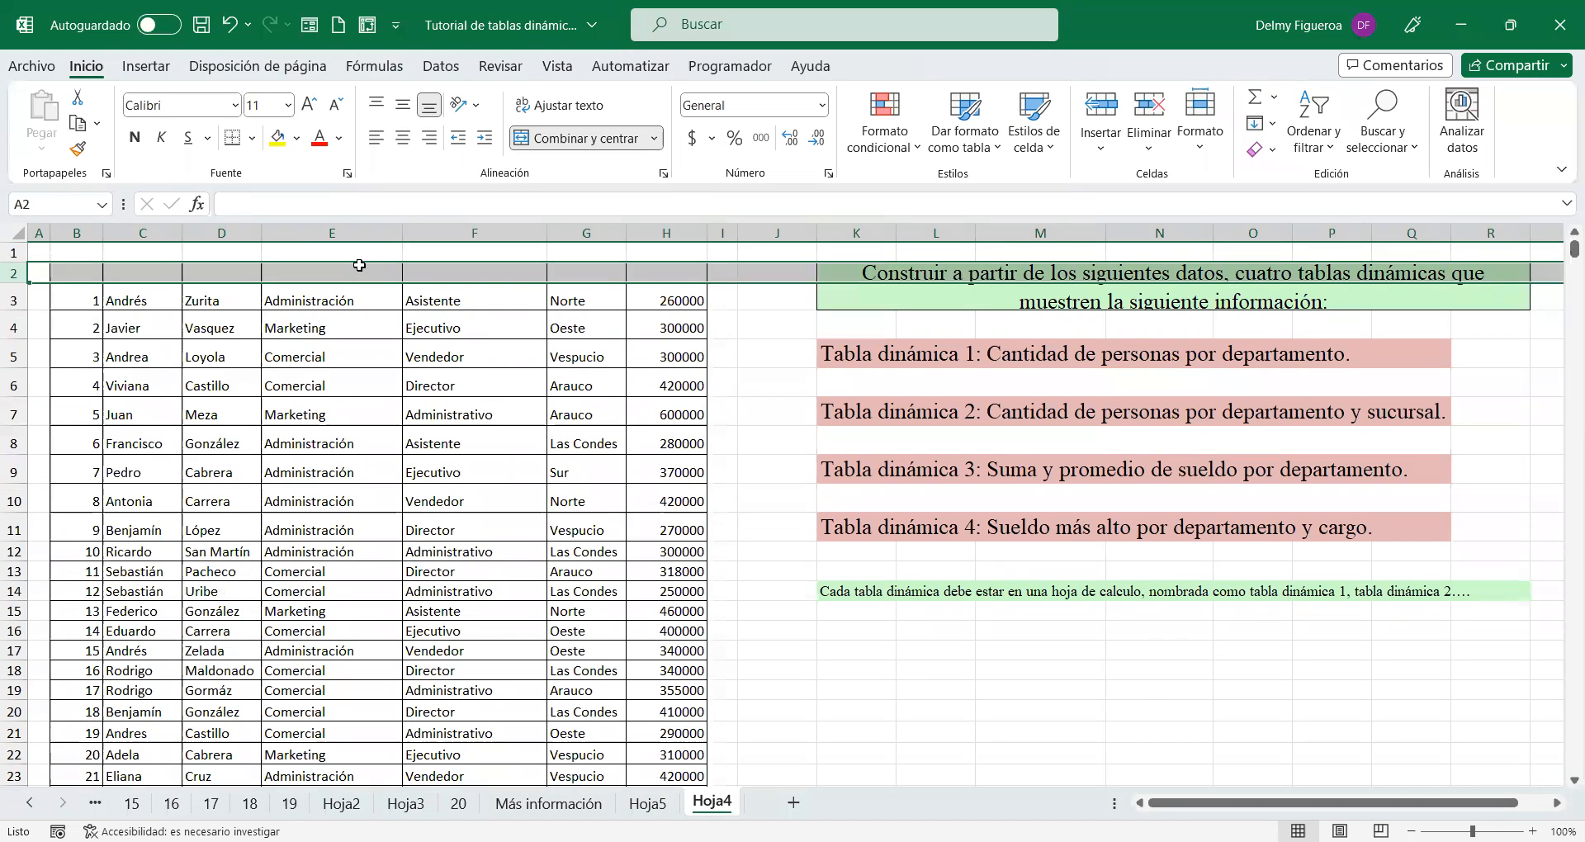
pyautogui.hotkey('ctrl', 'z')
# Step: Delete row 3 on Hoja4 so the employee data's header occupies a single row
pyautogui.click(123, 284)
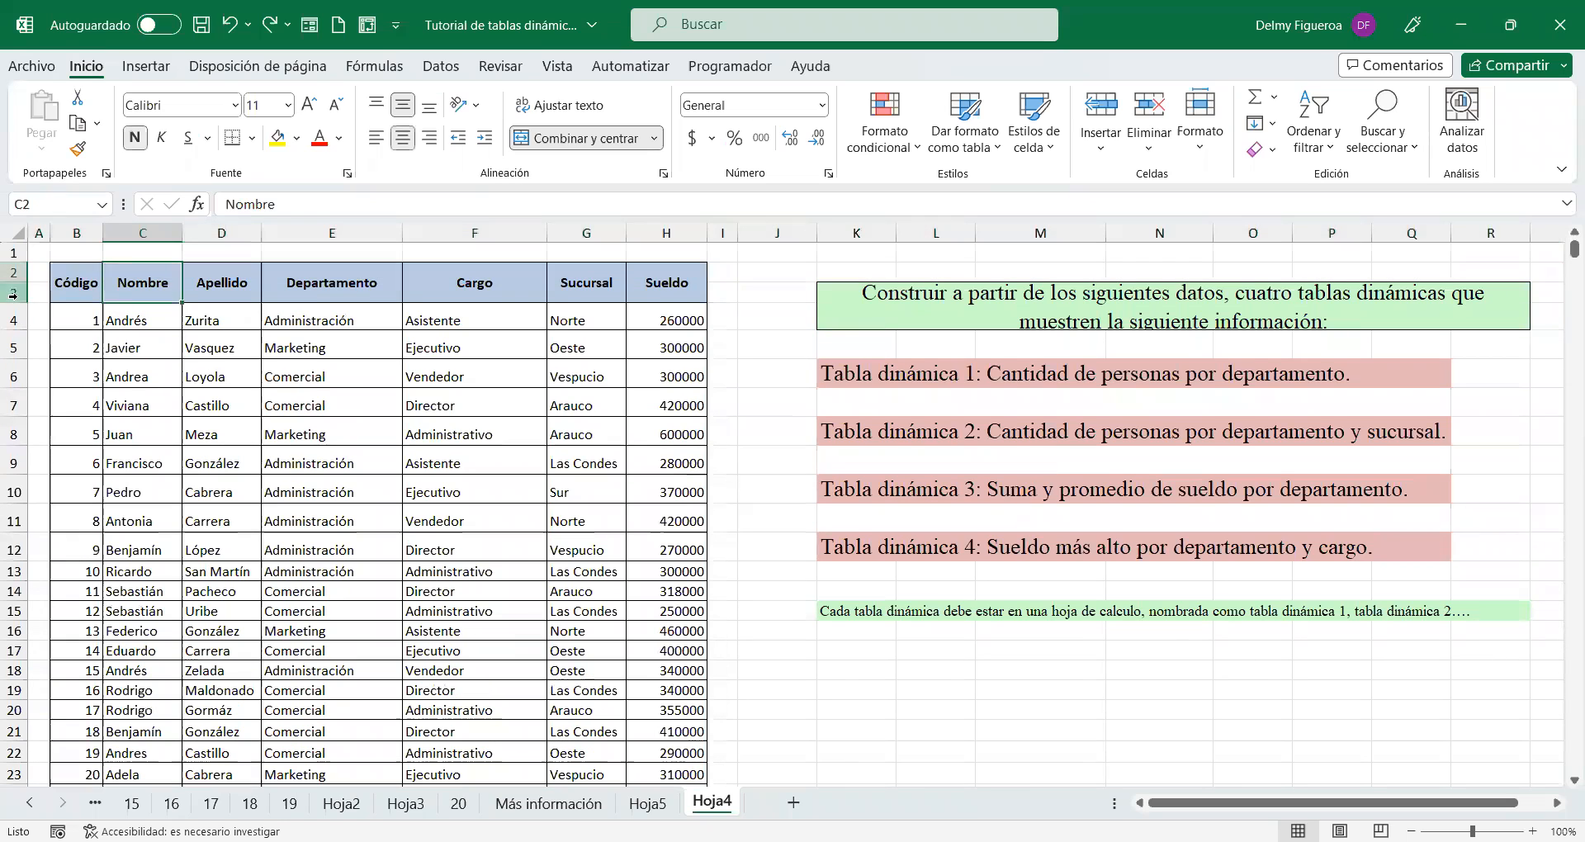
pyautogui.click(15, 293)
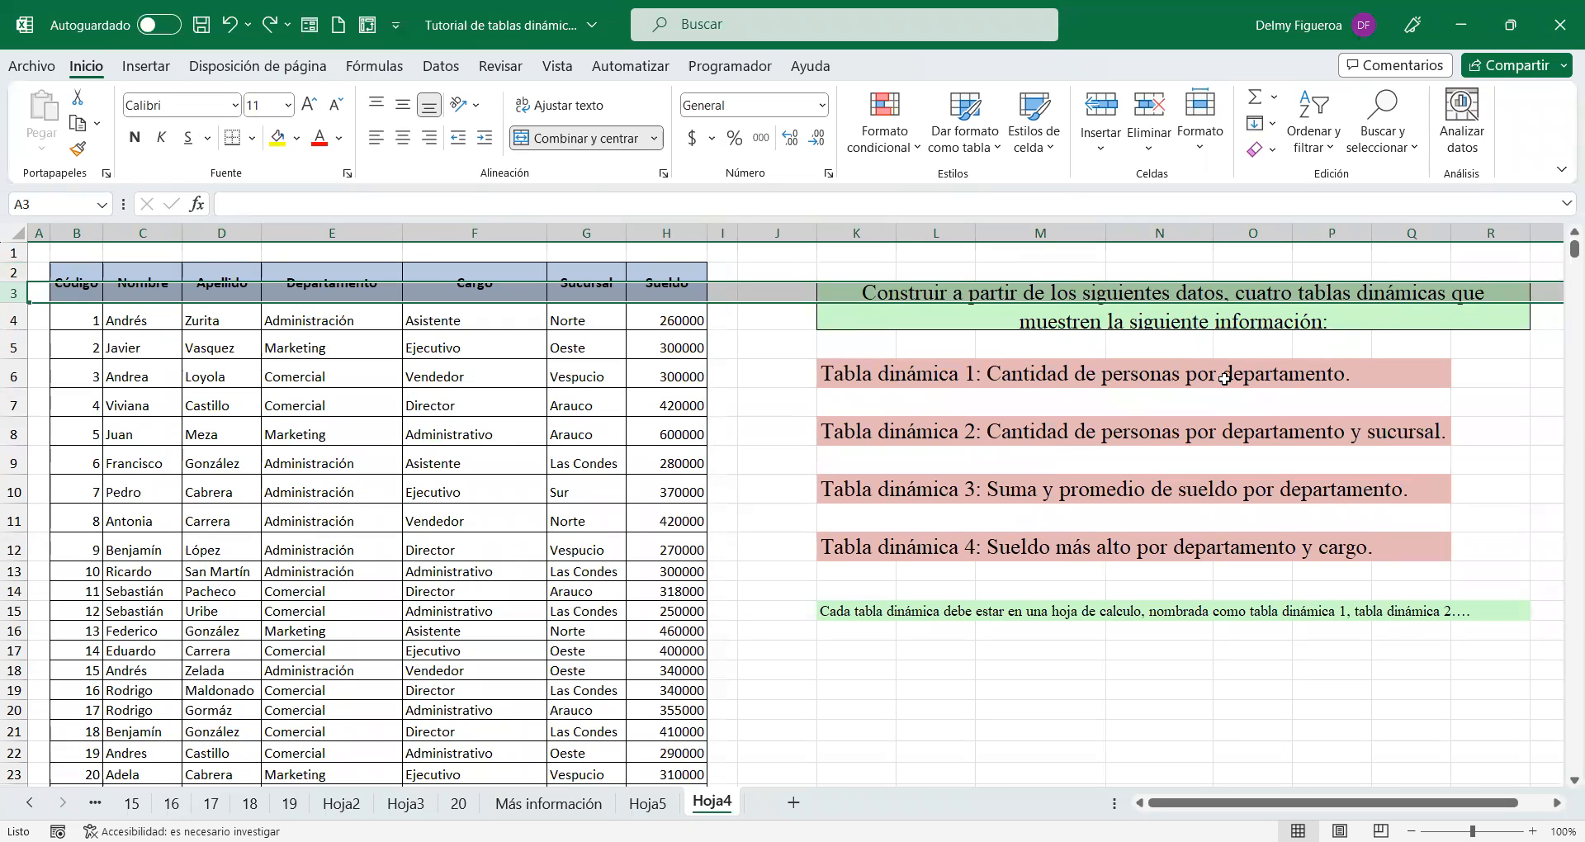
pyautogui.rightClick(13, 292)
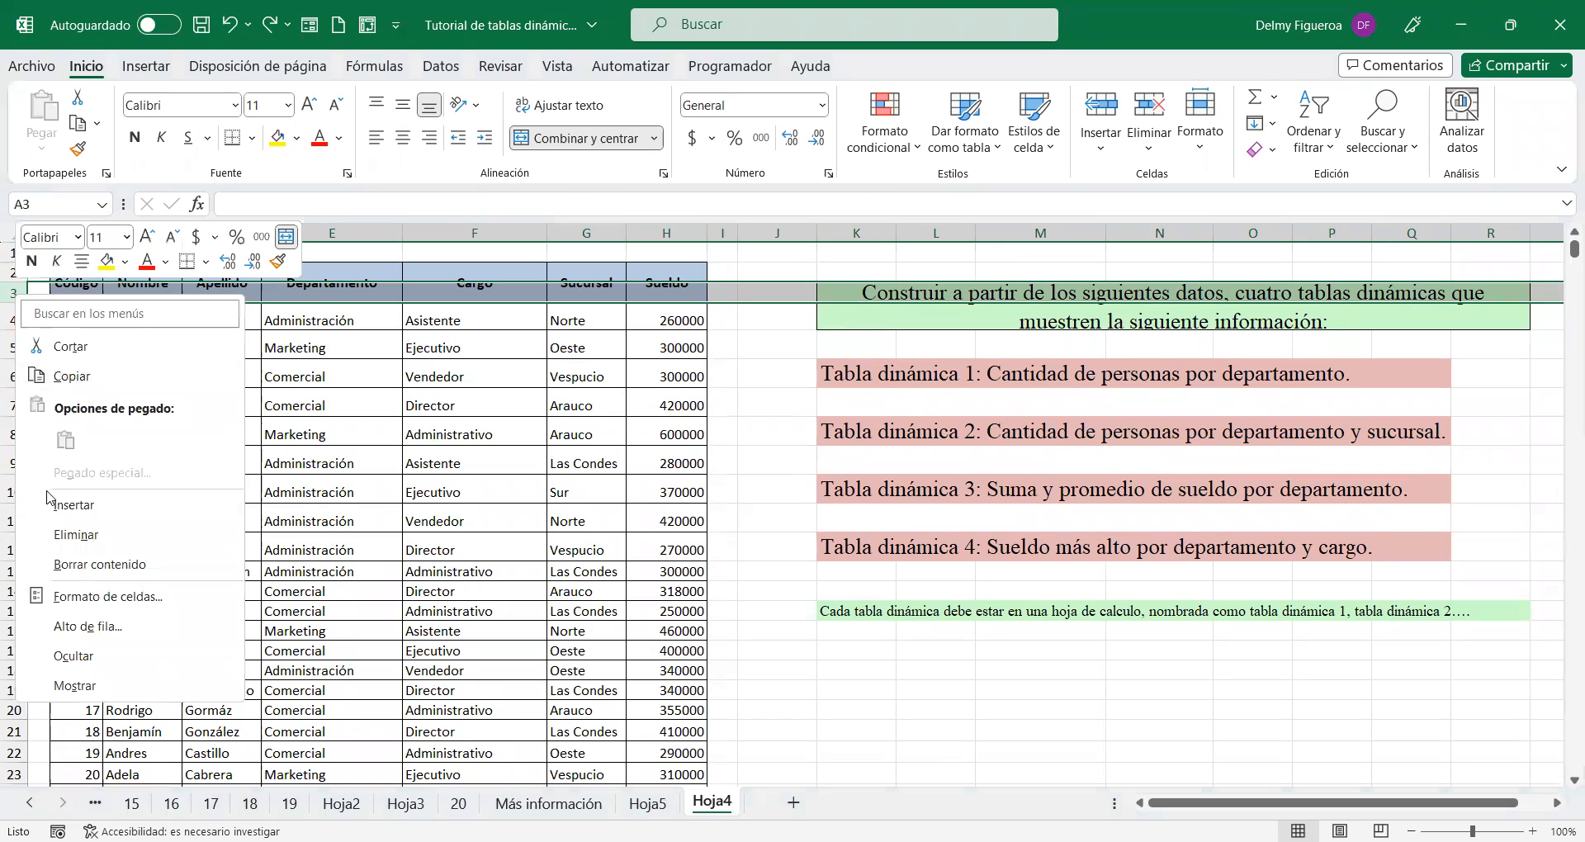
pyautogui.click(76, 535)
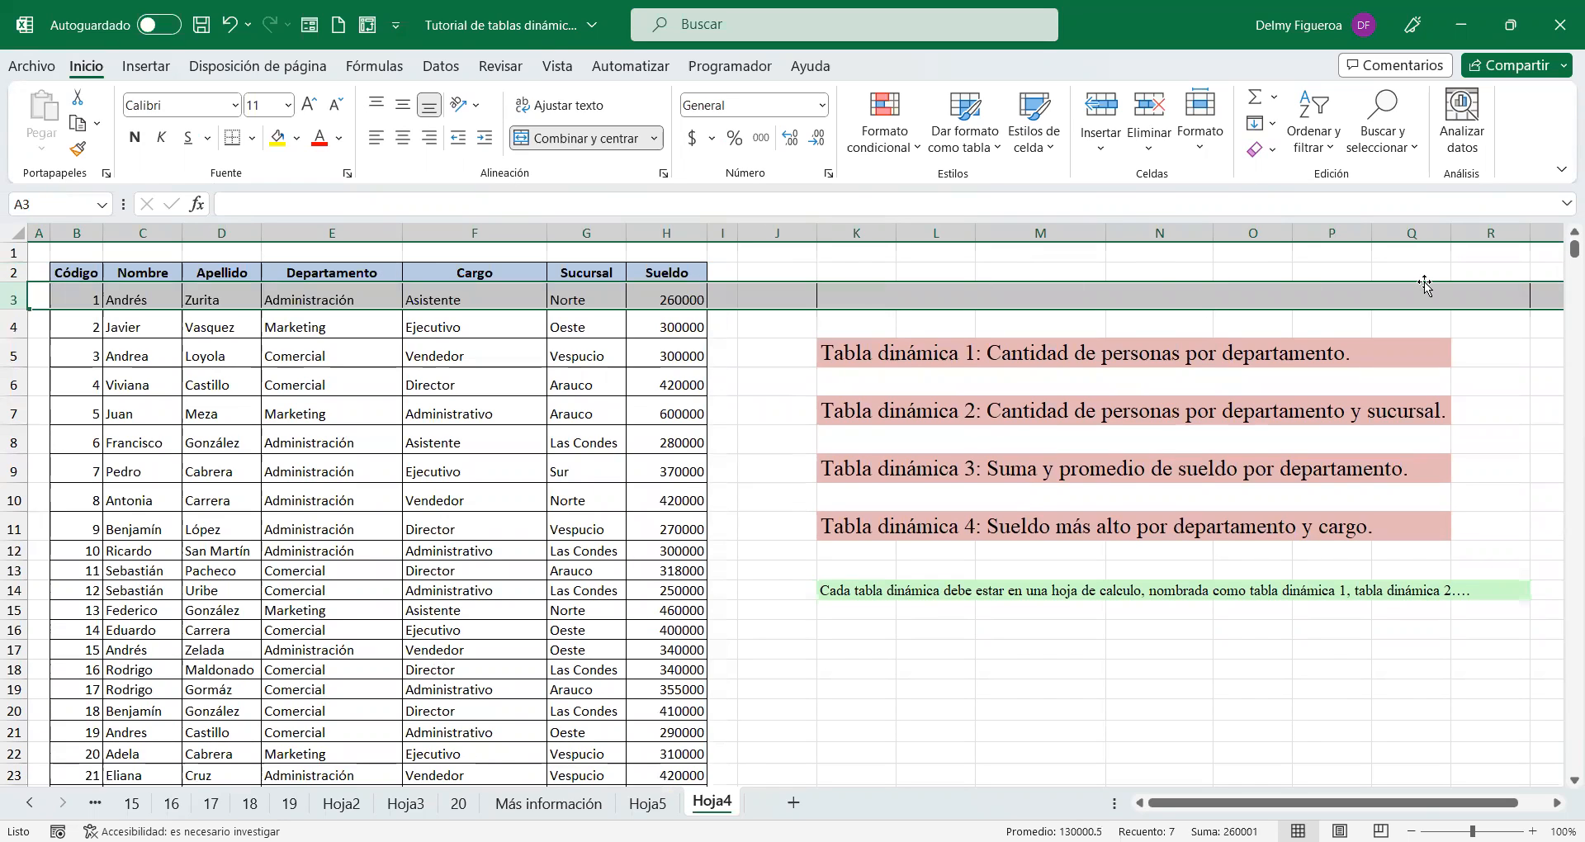
pyautogui.click(157, 270)
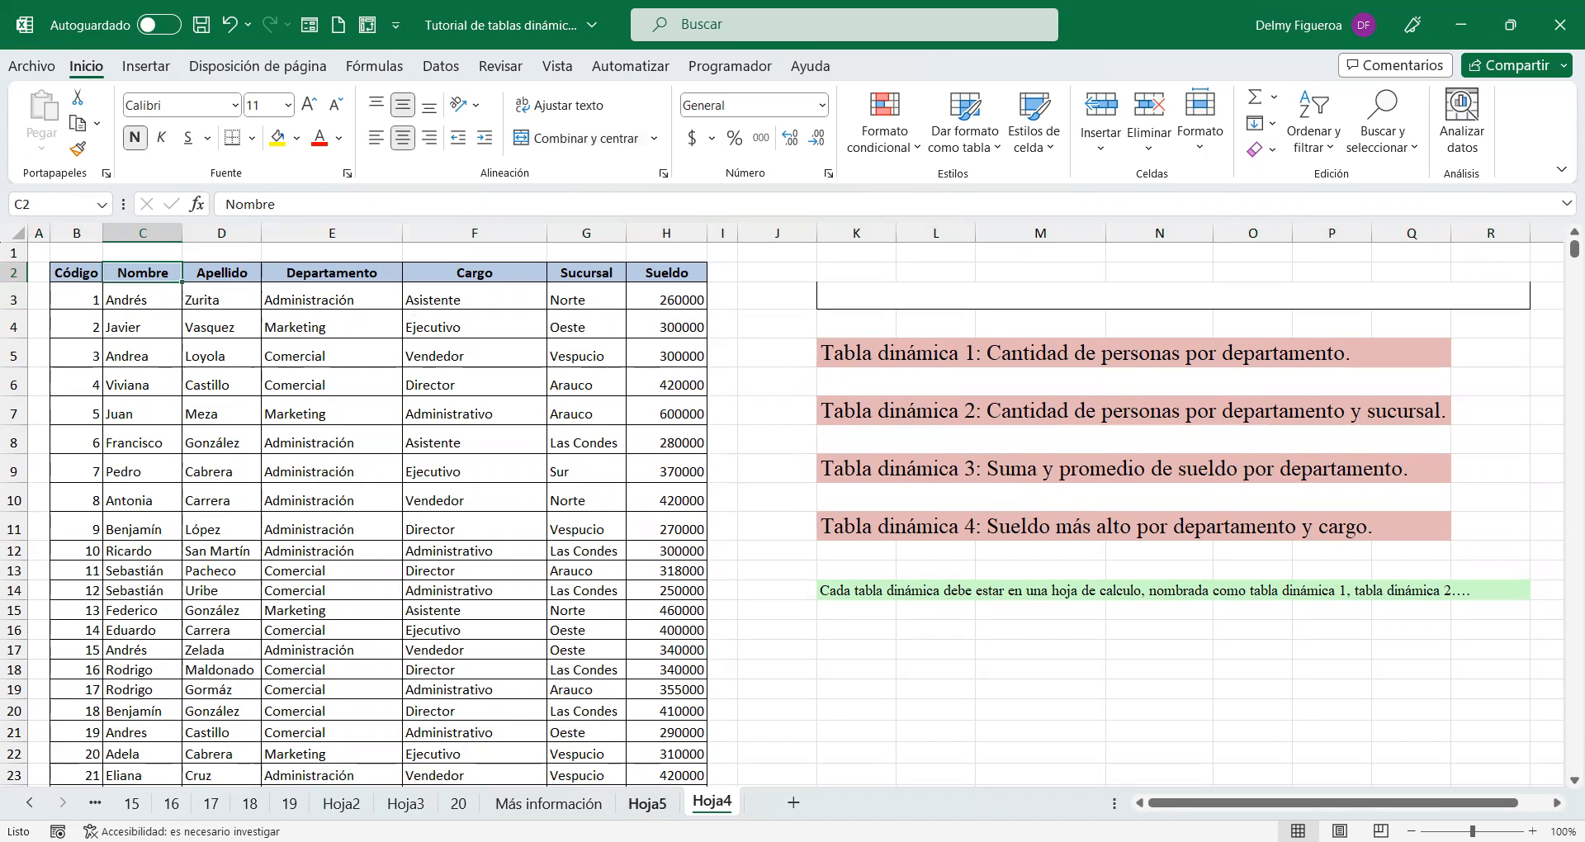
# Step: Refresh the Hoja5 pivot table and compare it with the single-row header of the data on Hoja4
pyautogui.click(648, 802)
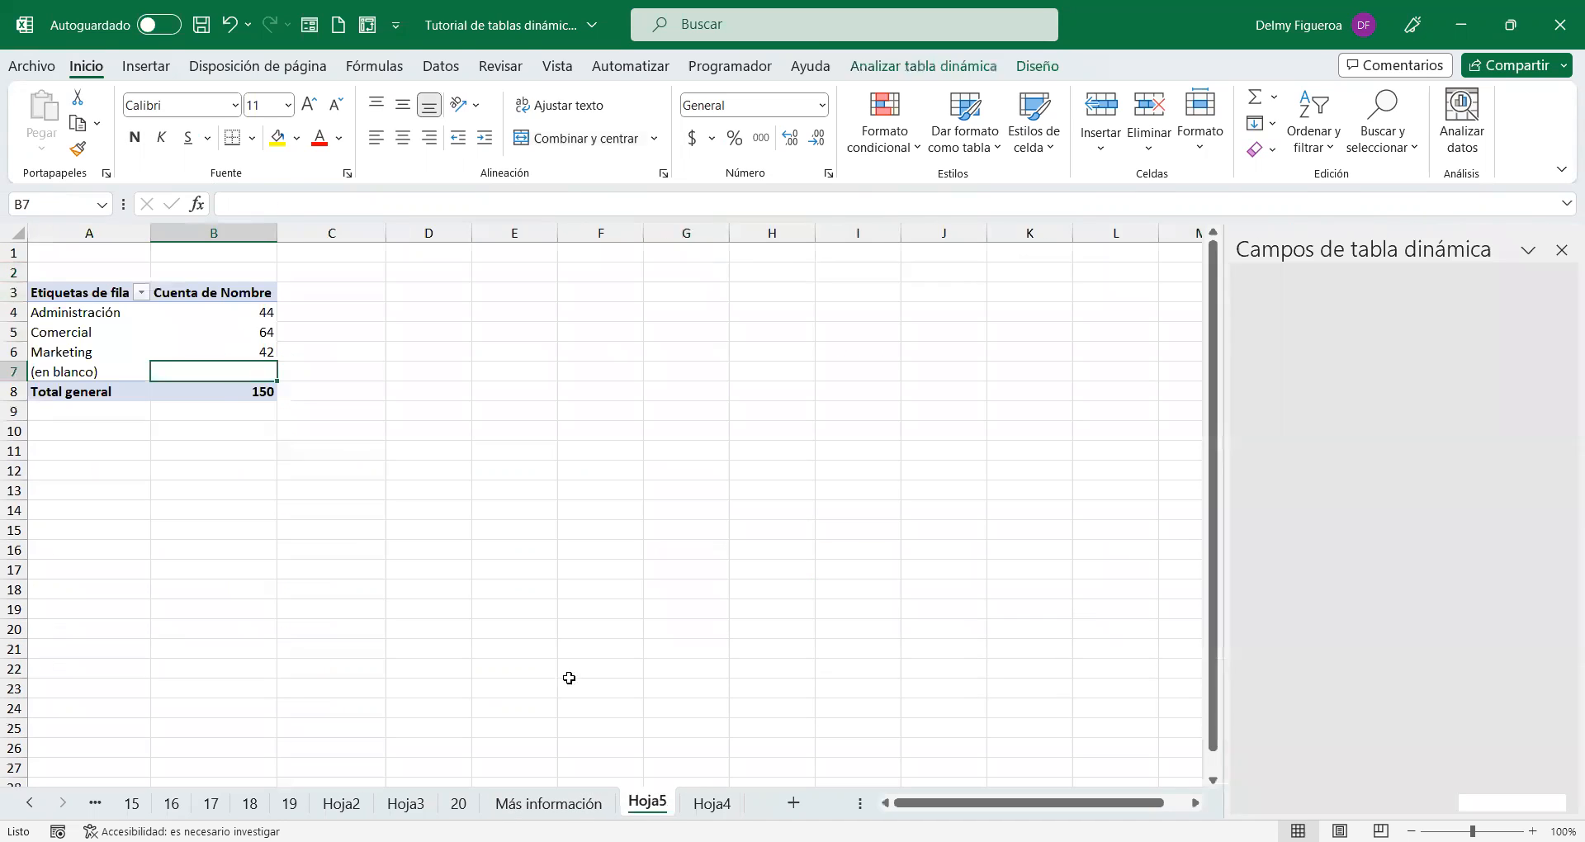
pyautogui.rightClick(156, 332)
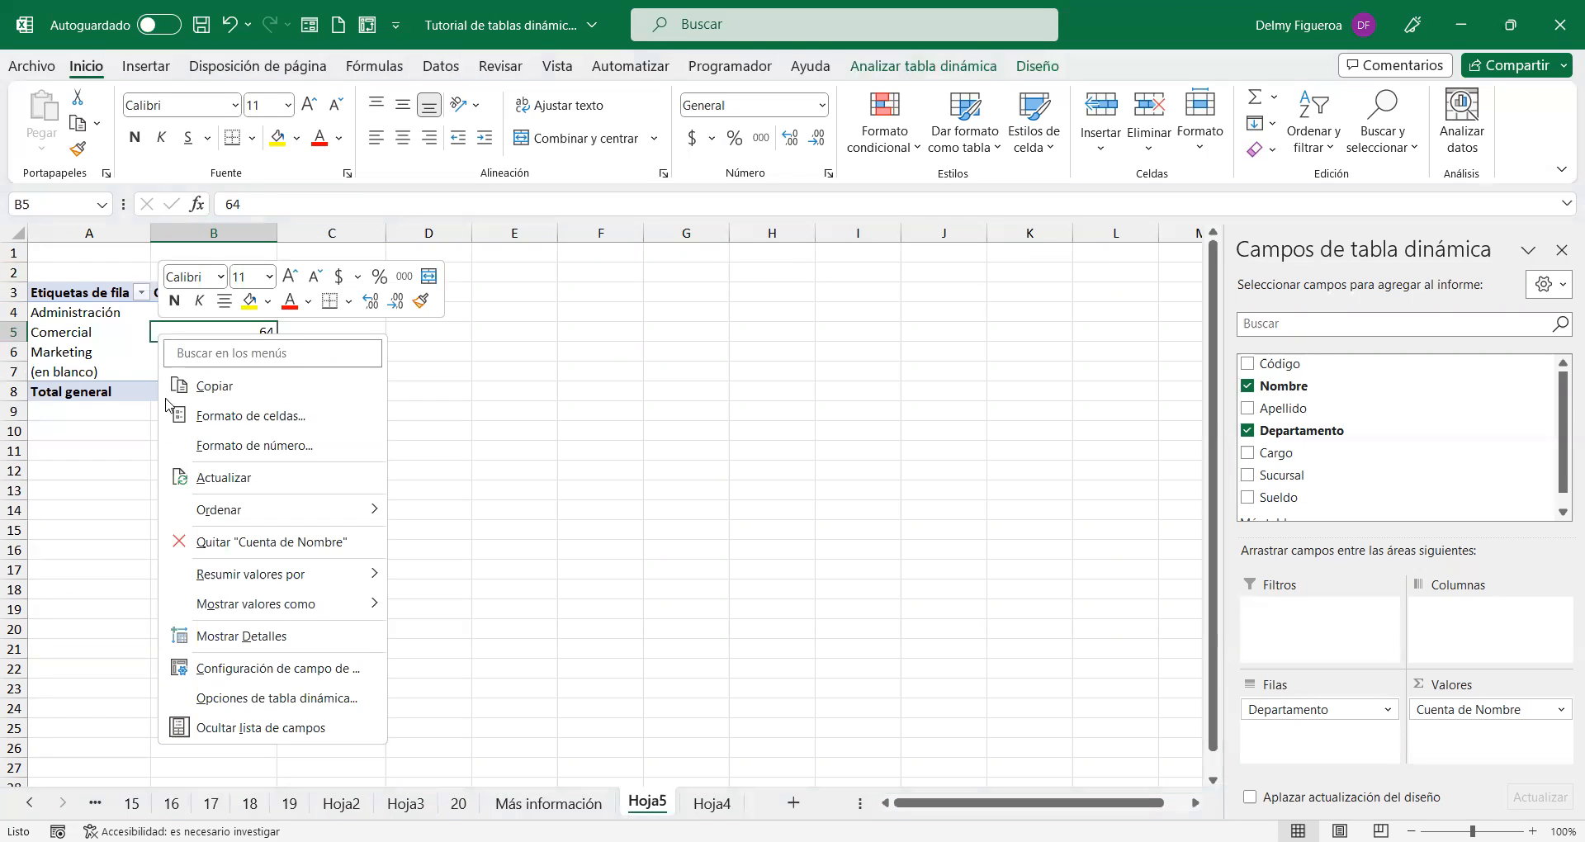
pyautogui.click(223, 482)
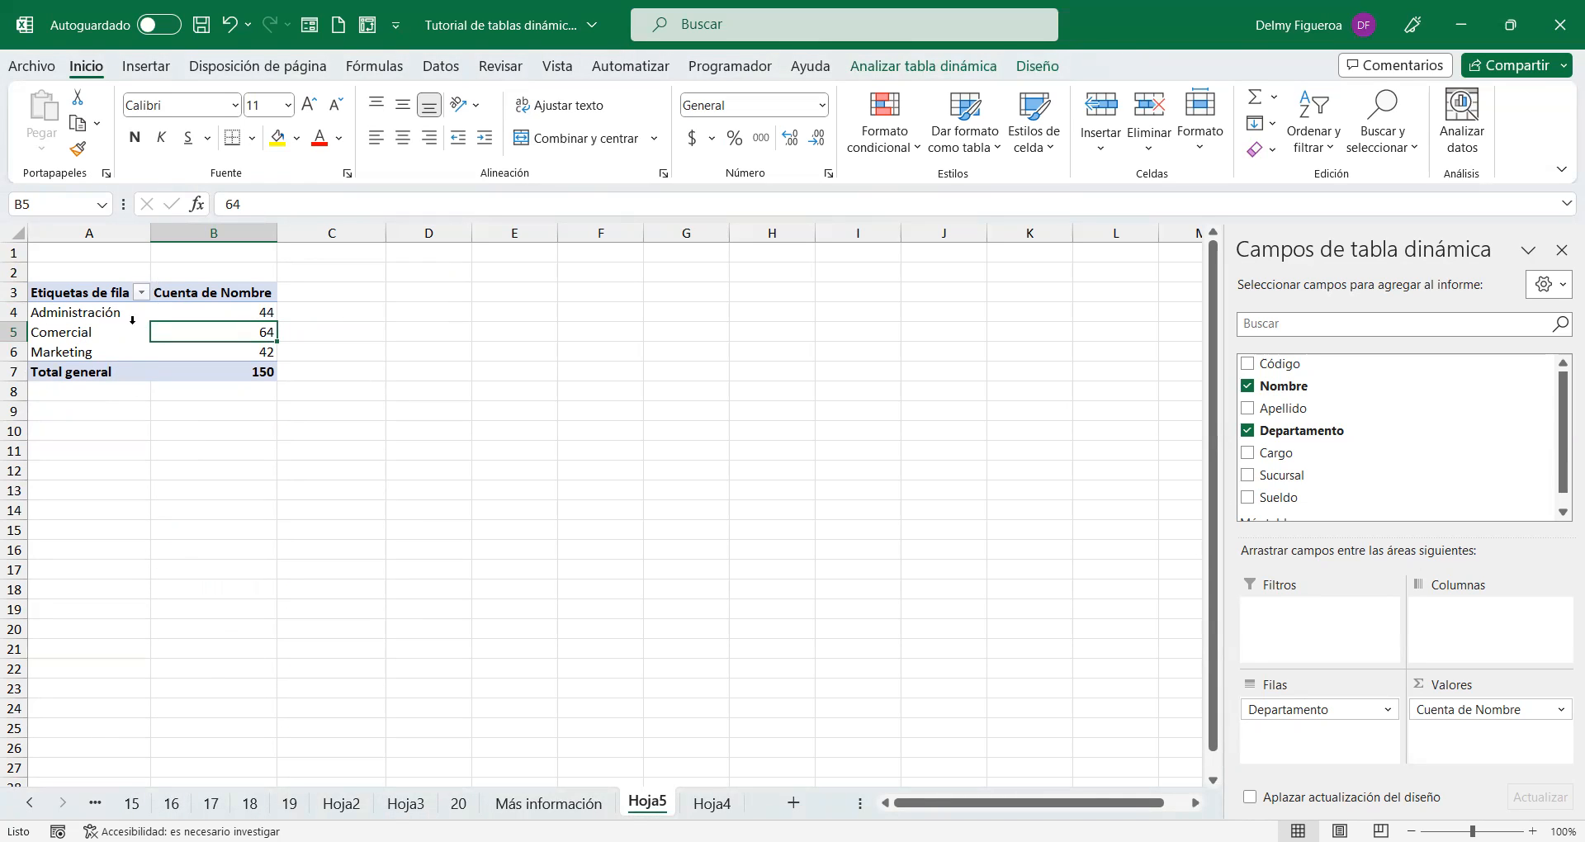
pyautogui.click(712, 802)
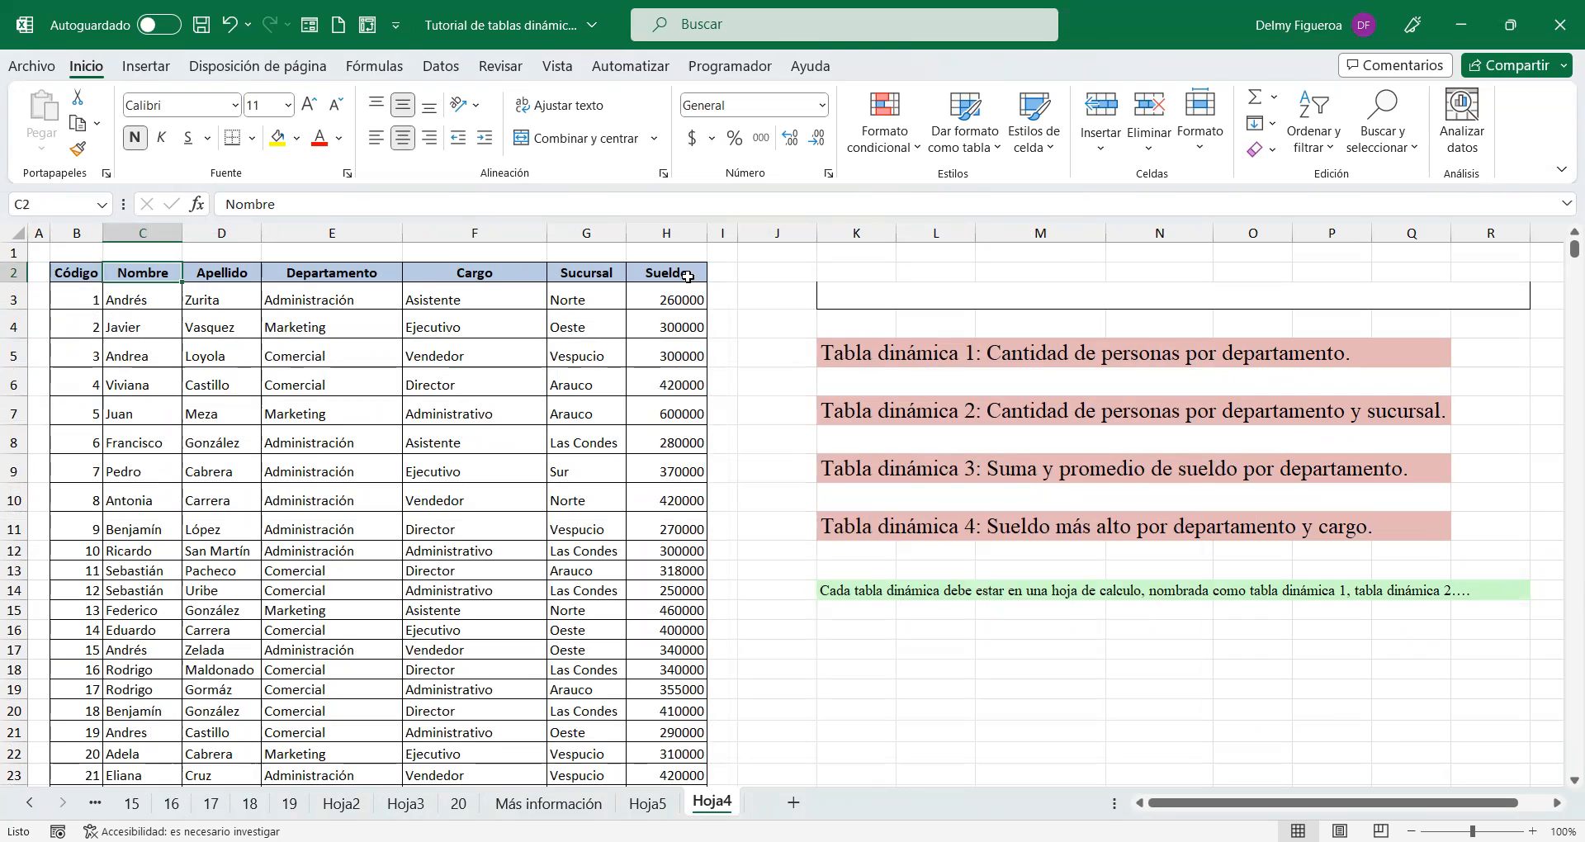
pyautogui.click(648, 804)
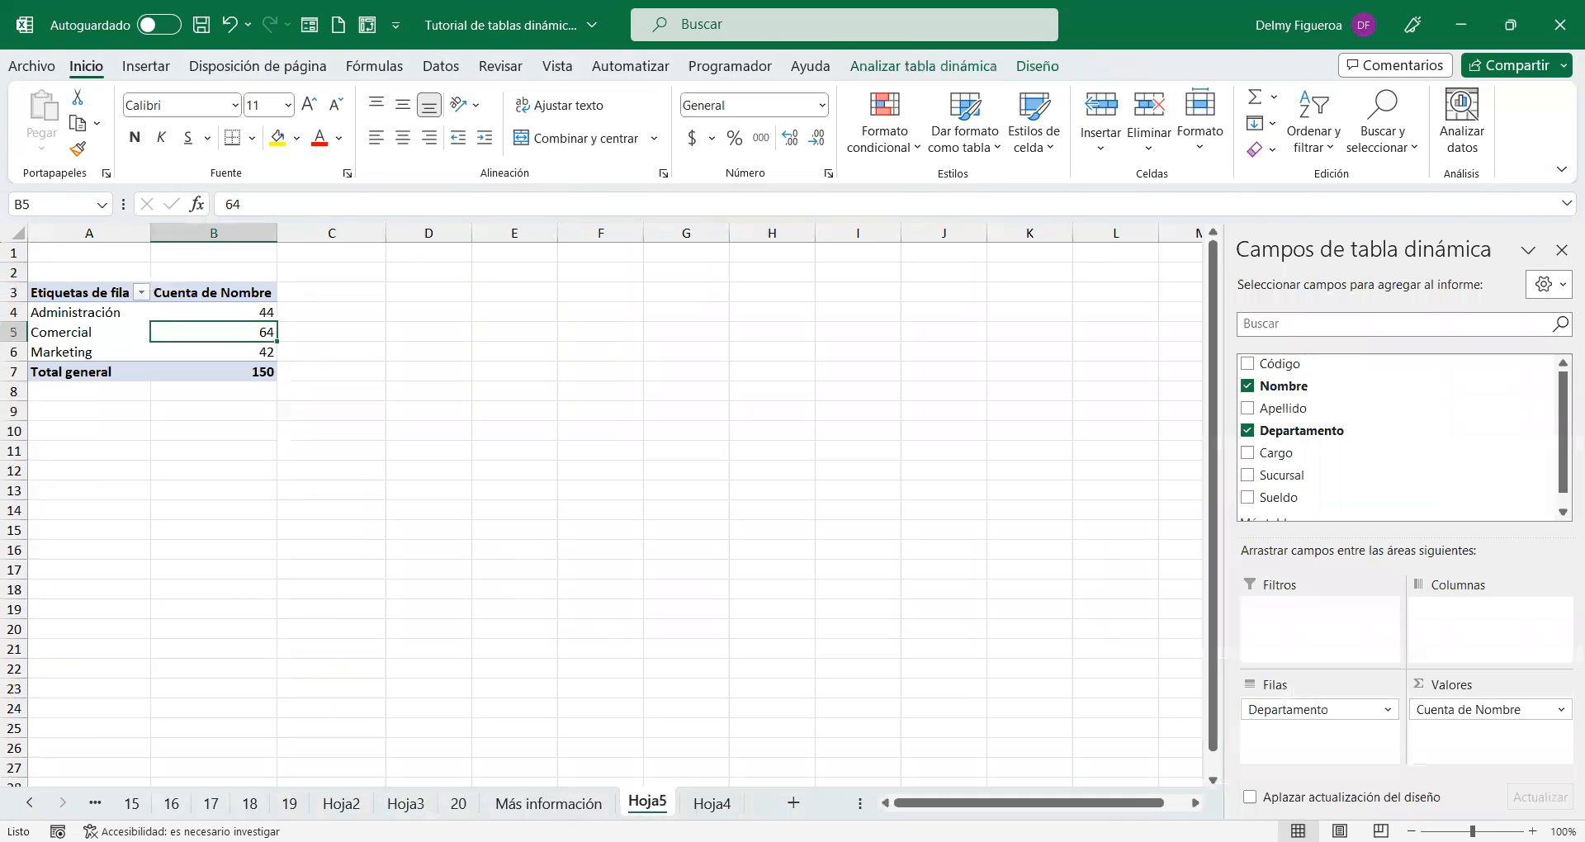
# Step: Delete the worksheet Hoja5 together with its pivot table
pyautogui.rightClick(650, 802)
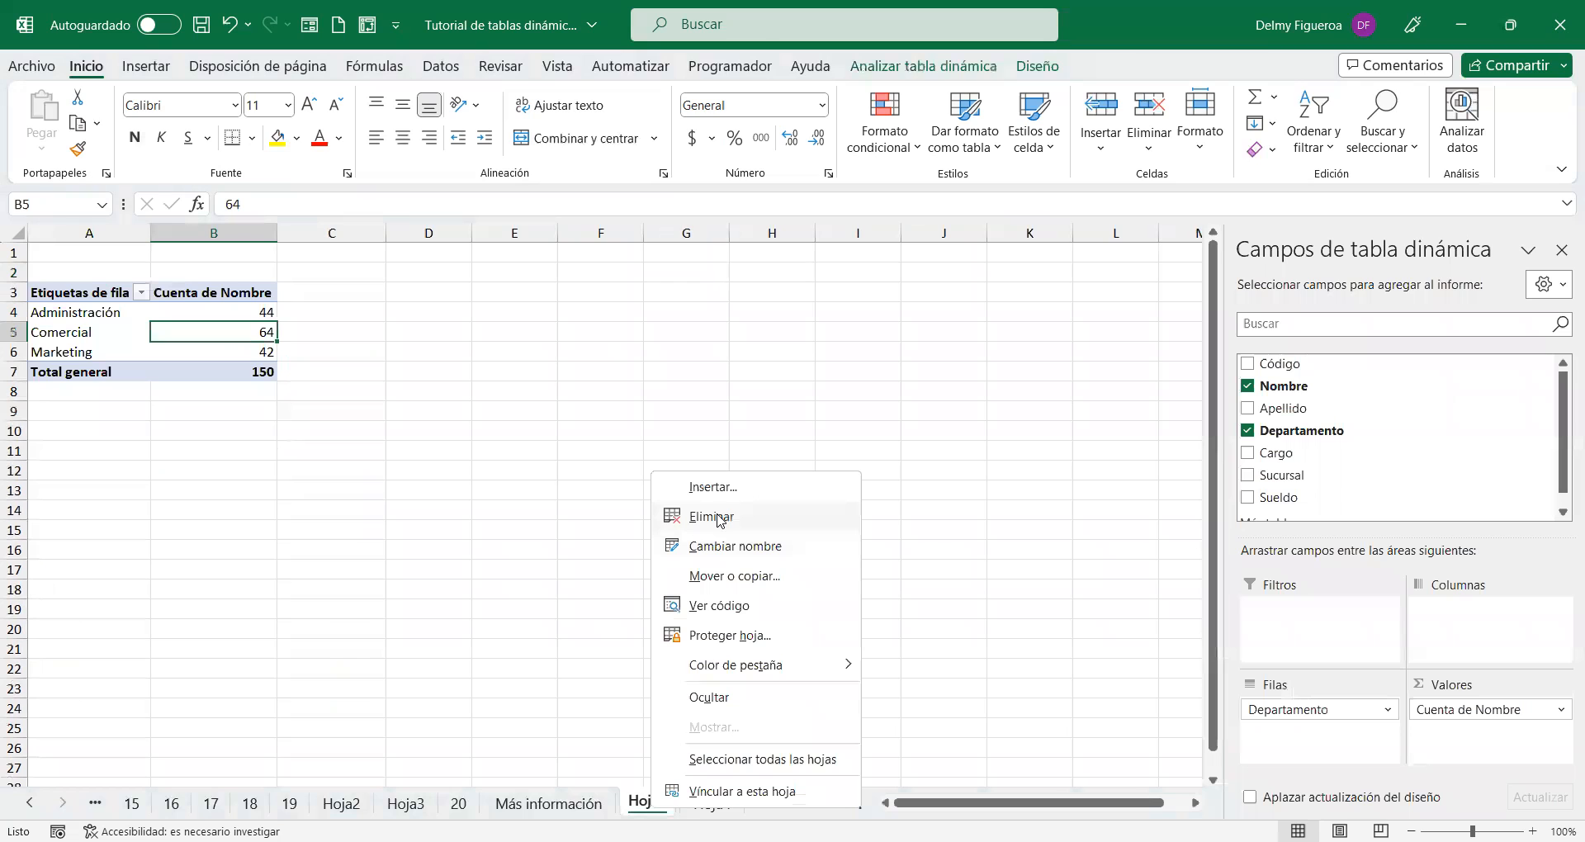
pyautogui.click(719, 517)
pyautogui.click(826, 673)
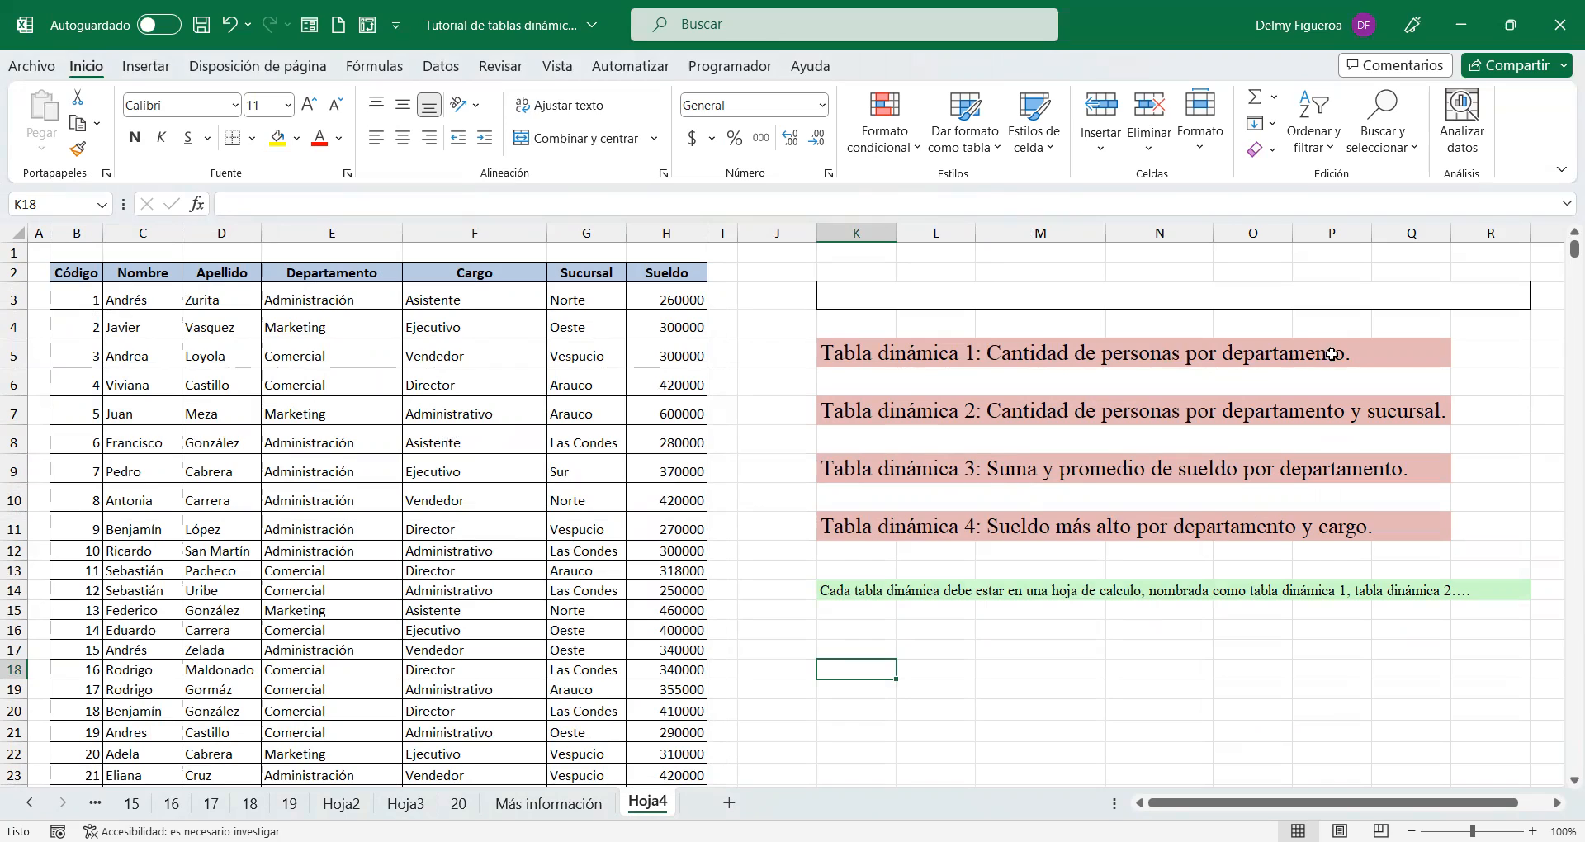
# Step: Review the employee data on Hoja4, from its header row through to the last record and back to the start
pyautogui.click(591, 380)
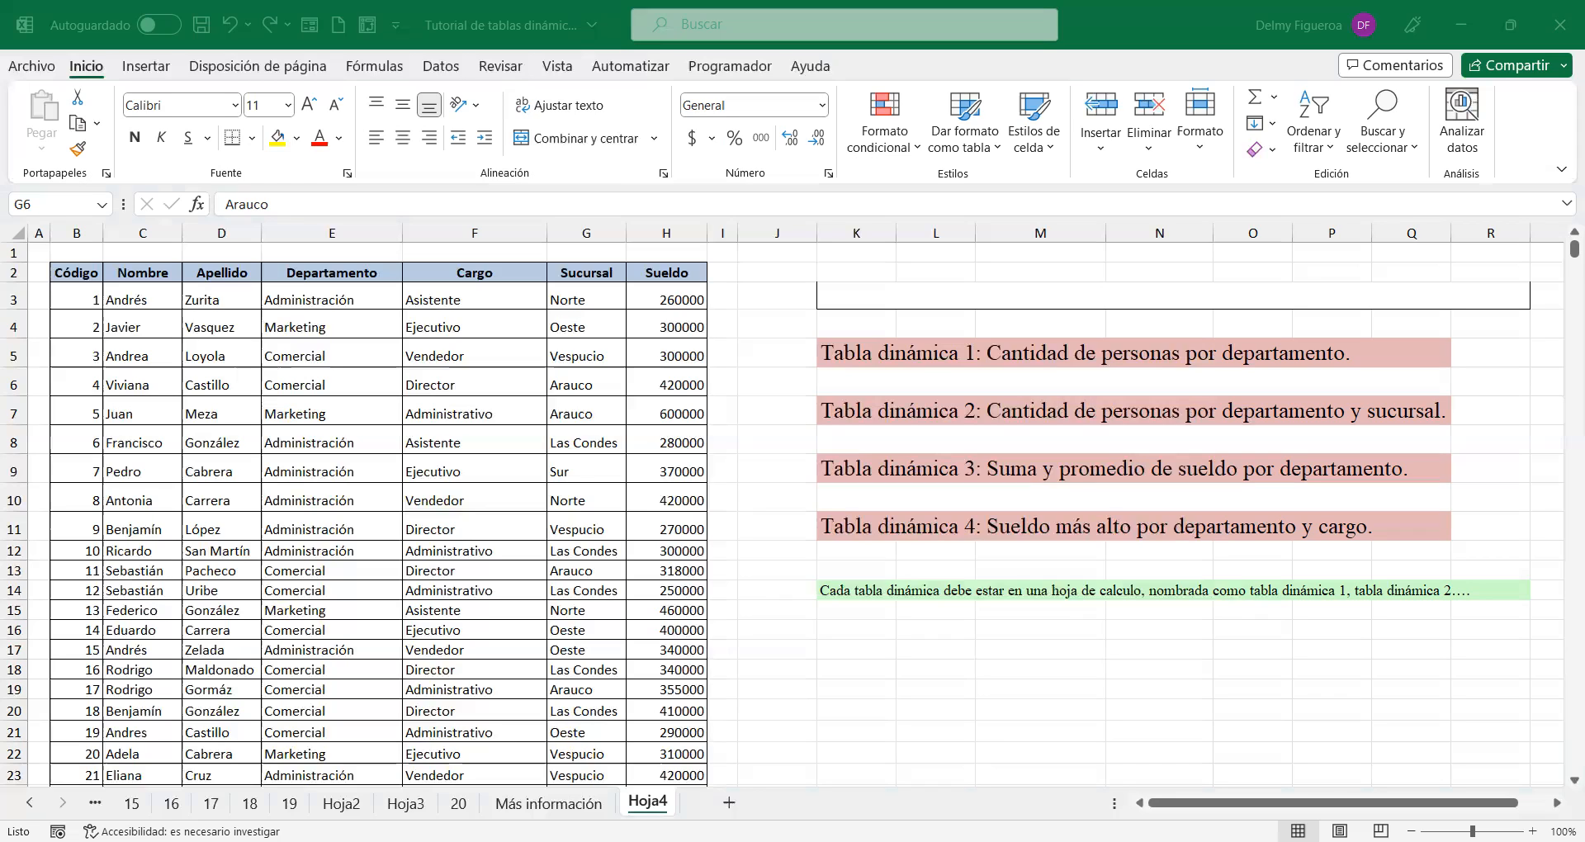
pyautogui.click(1152, 671)
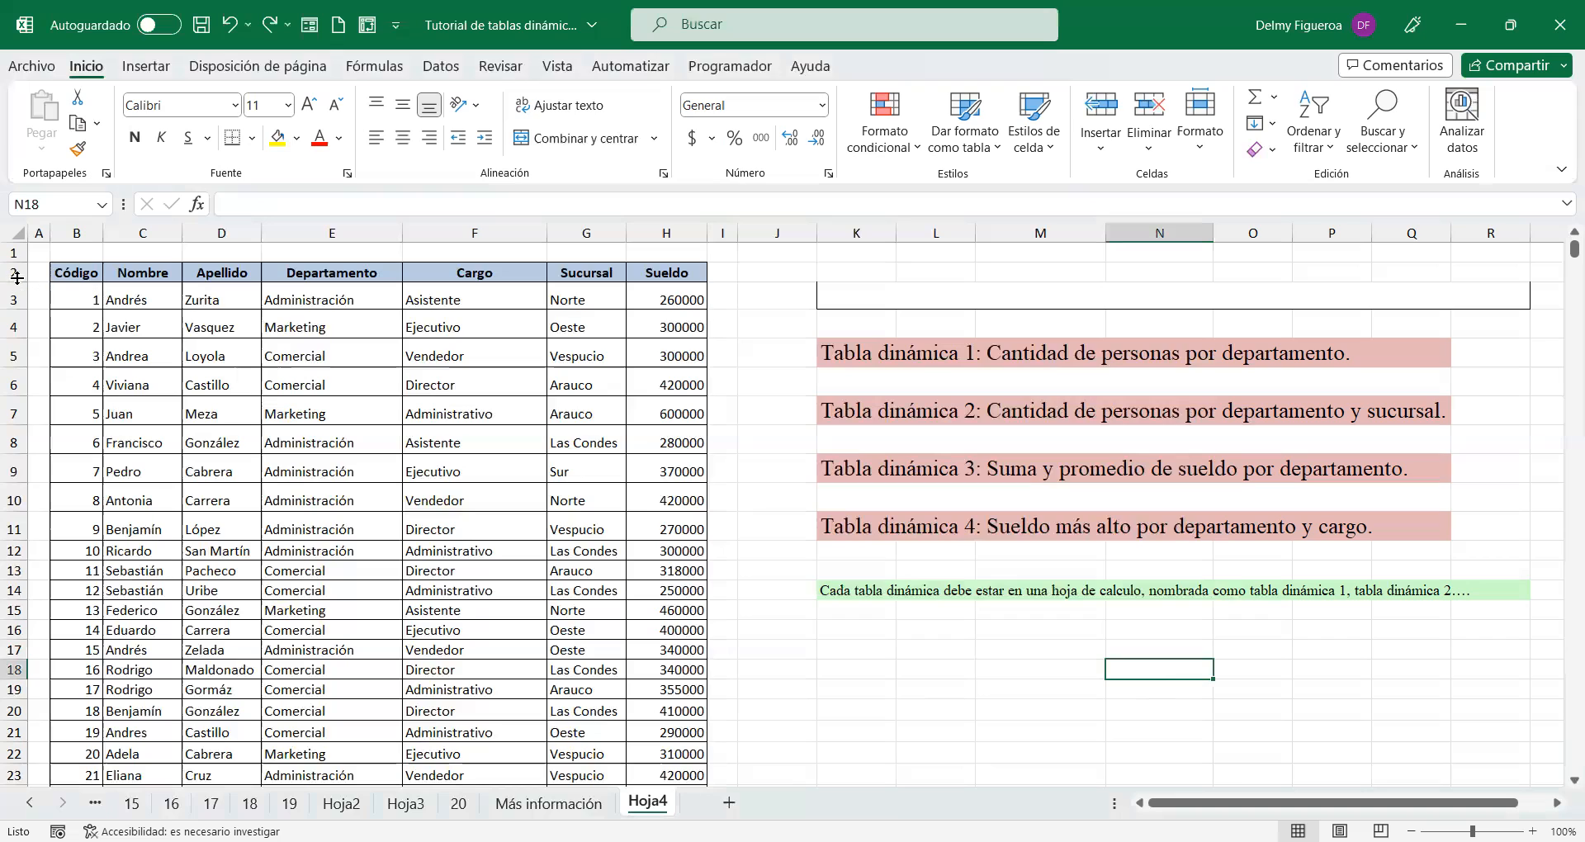
pyautogui.click(79, 269)
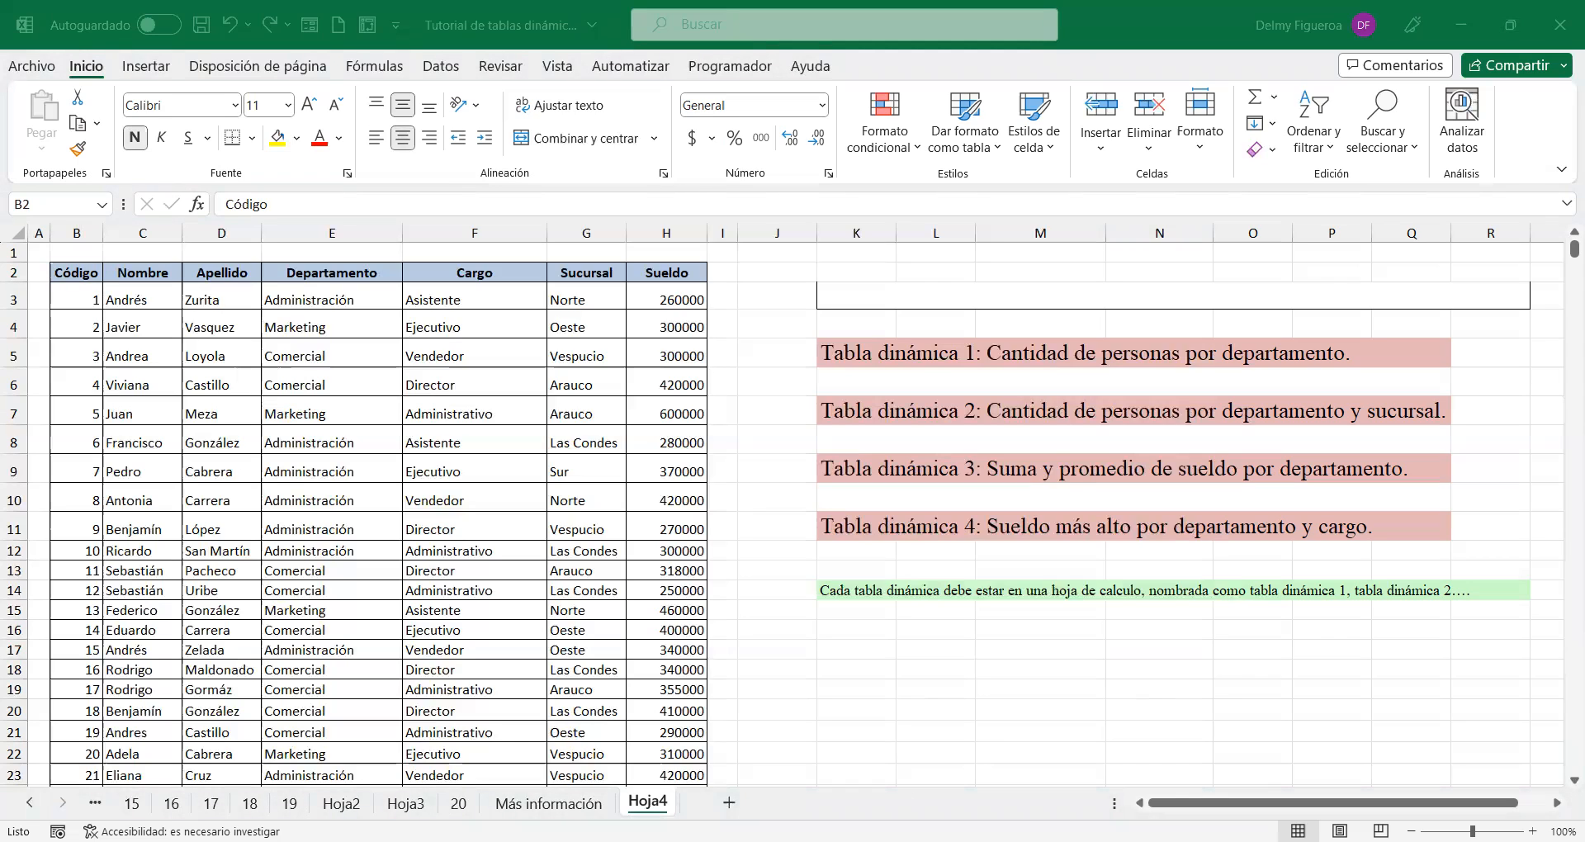
pyautogui.click(421, 302)
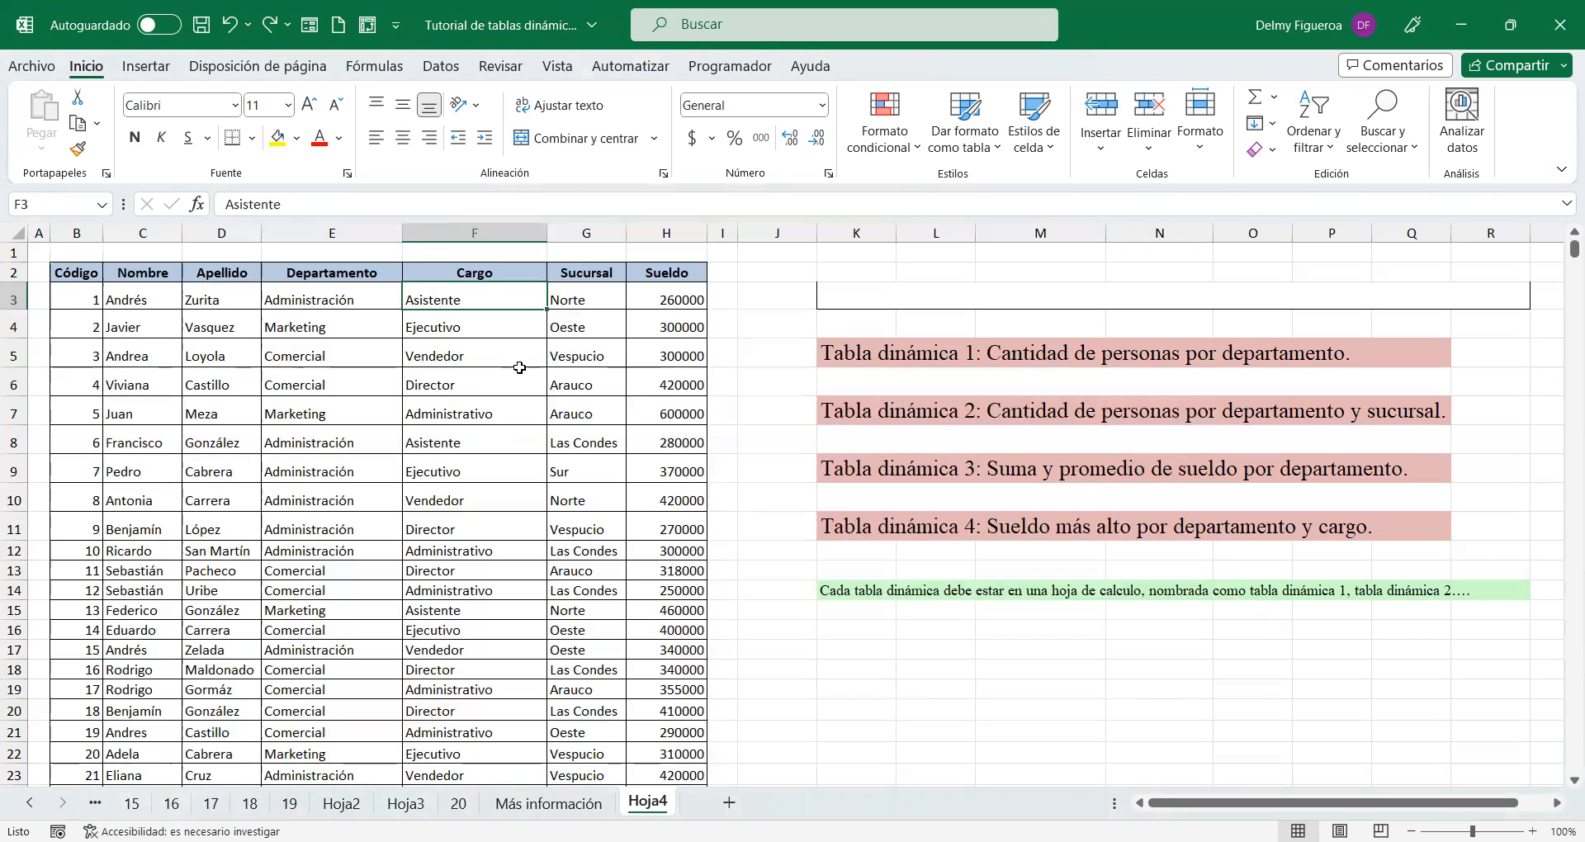
pyautogui.click(41, 250)
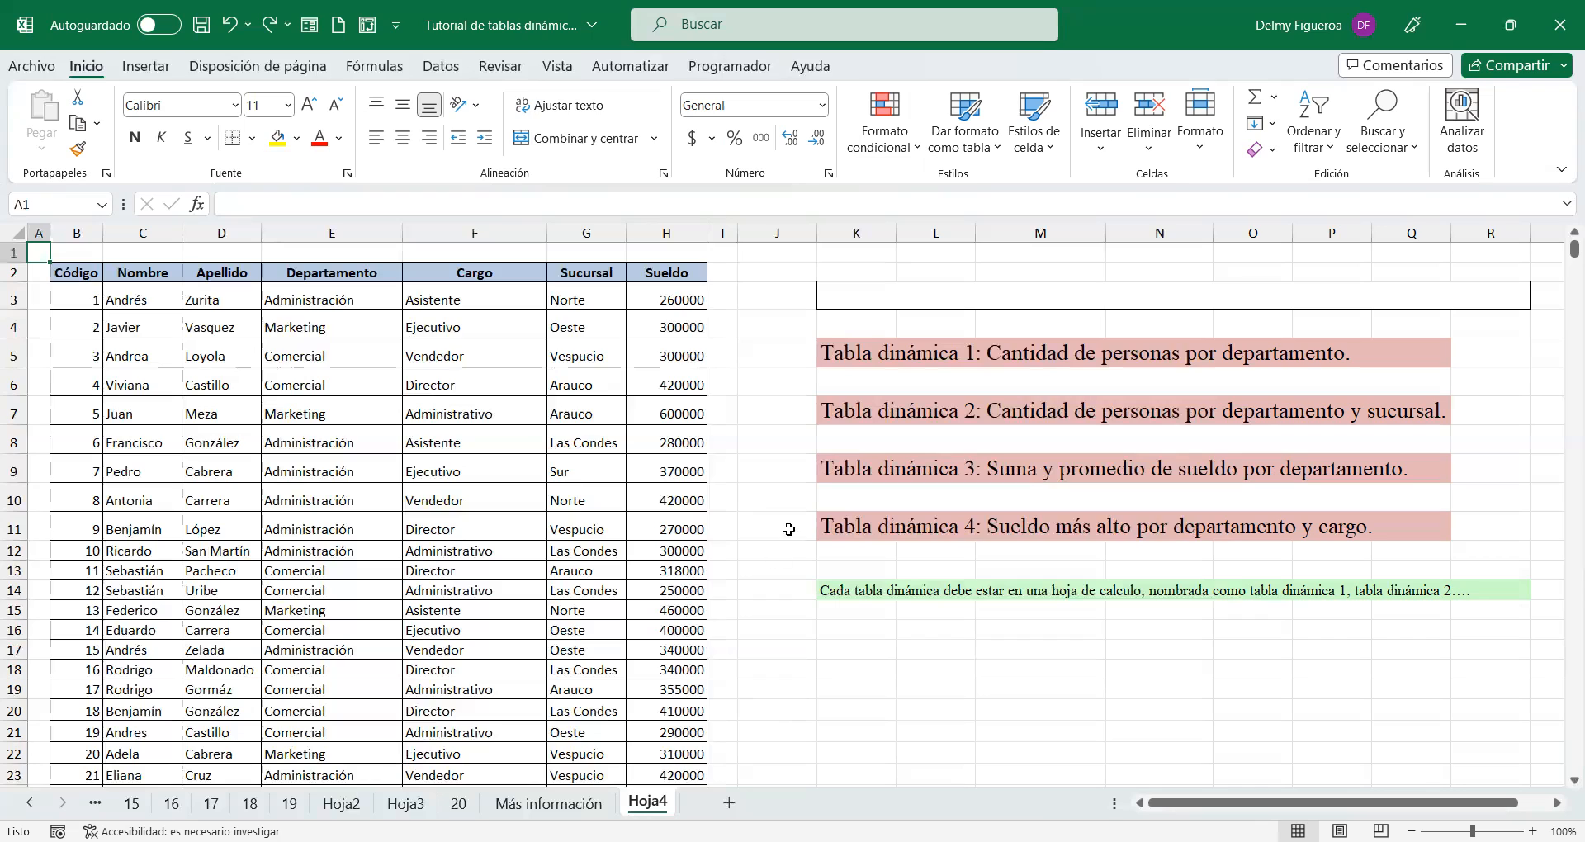
pyautogui.click(204, 270)
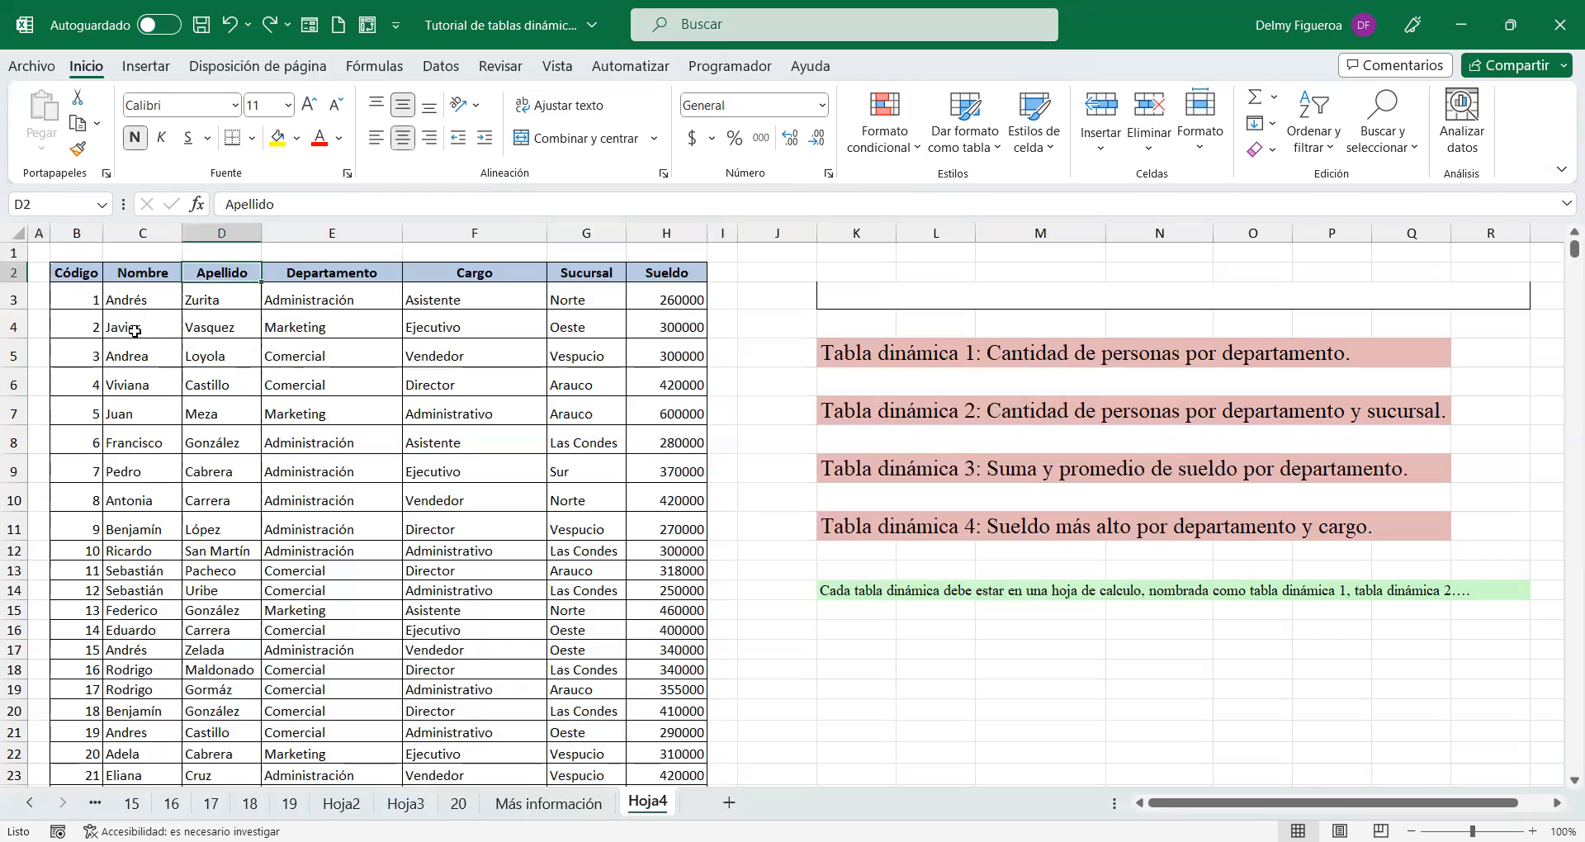
pyautogui.scroll(-10, 173, 517)
pyautogui.scroll(-20, 495, 557)
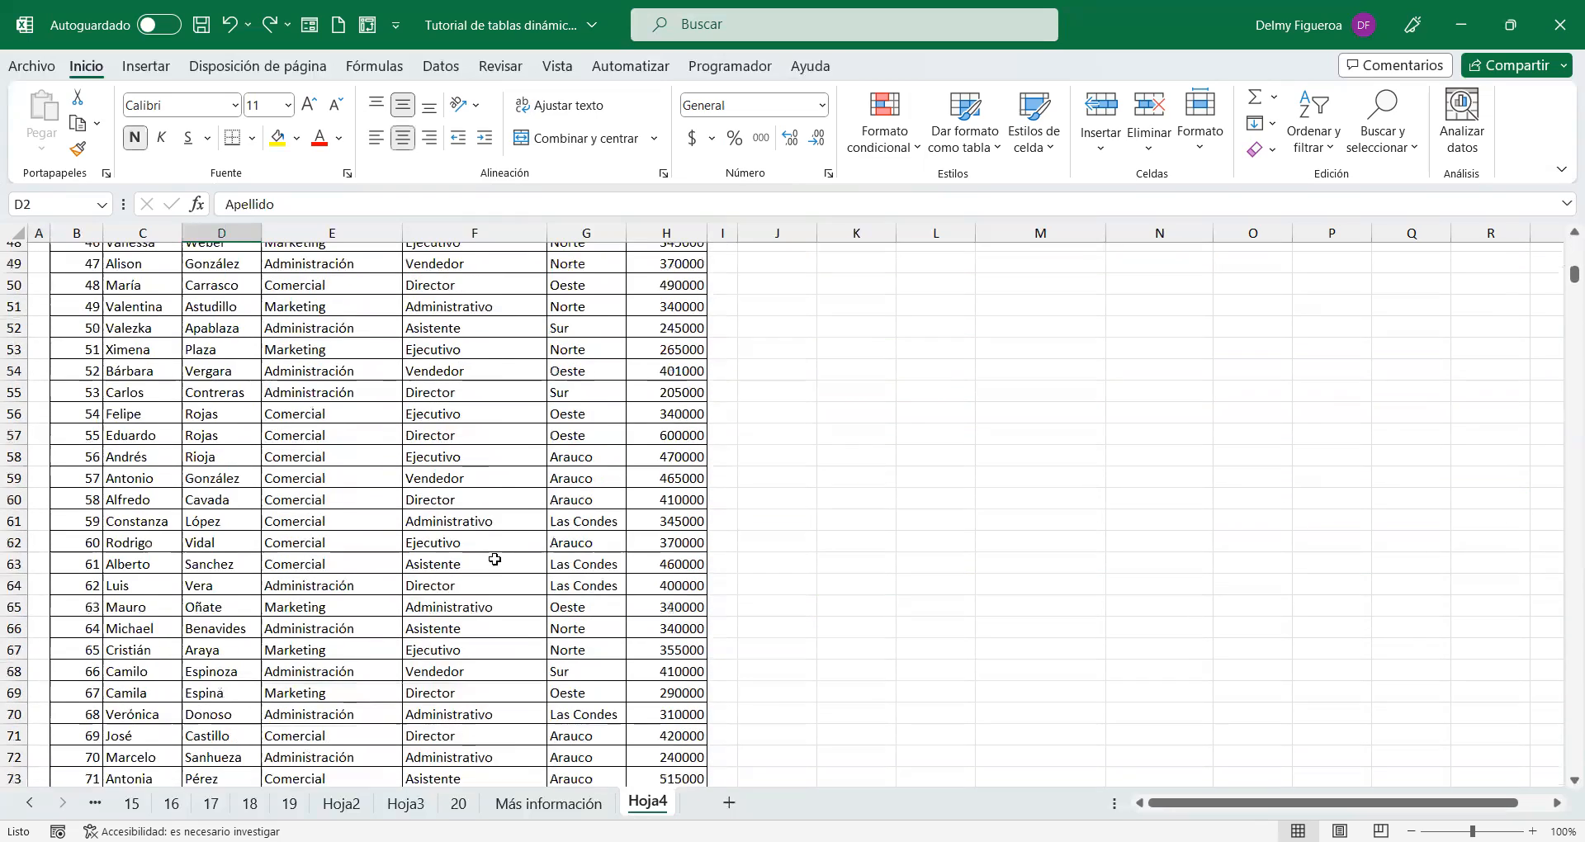
pyautogui.scroll(-7, 495, 568)
pyautogui.scroll(3, 495, 566)
pyautogui.click(499, 494)
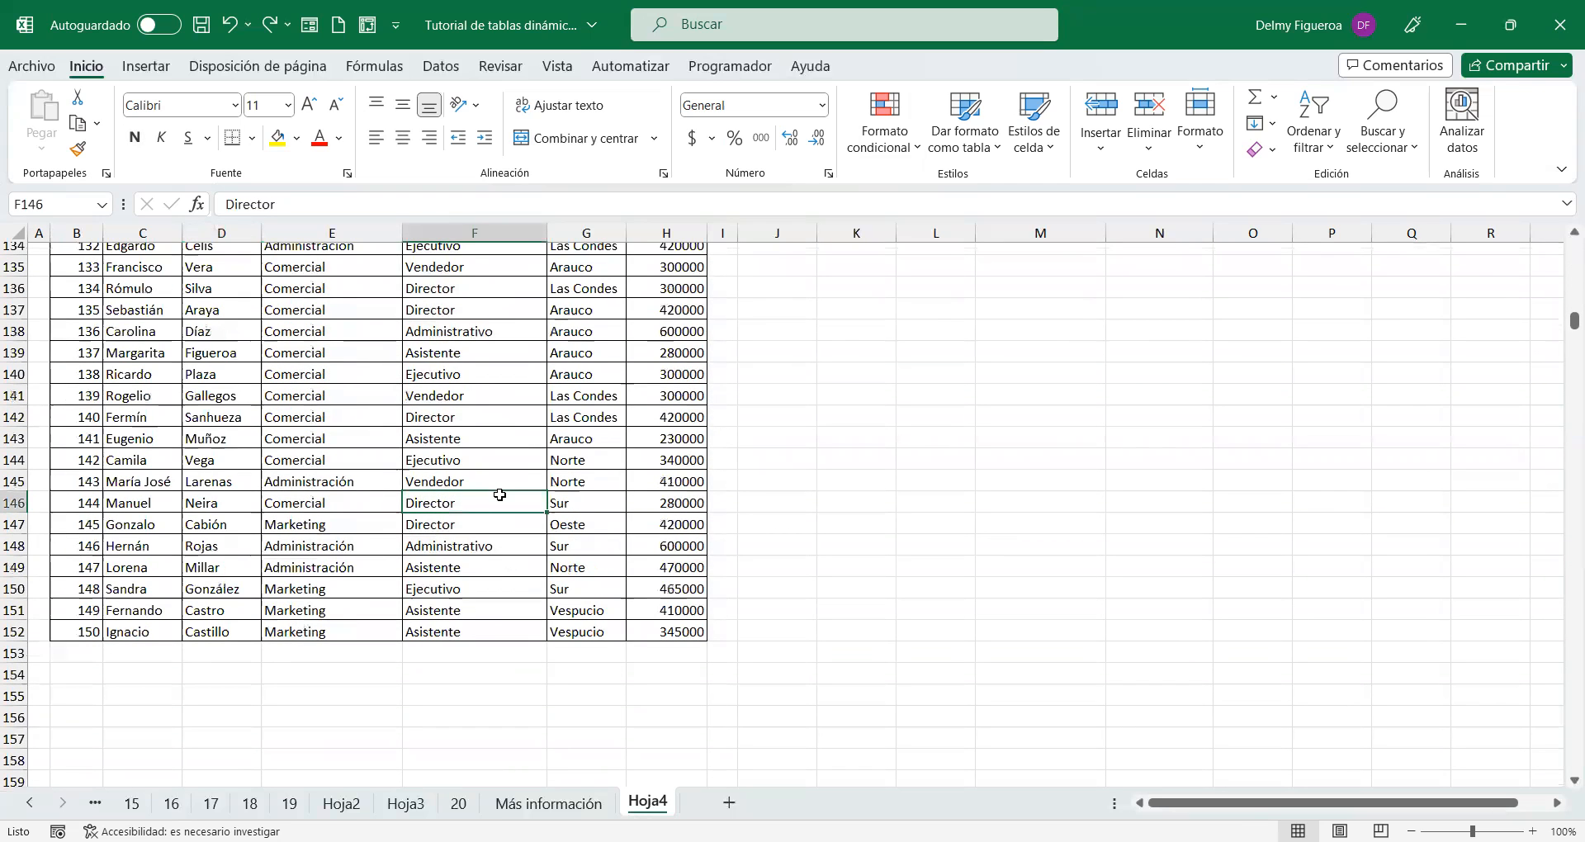
pyautogui.hotkey('ctrl', 'Home')
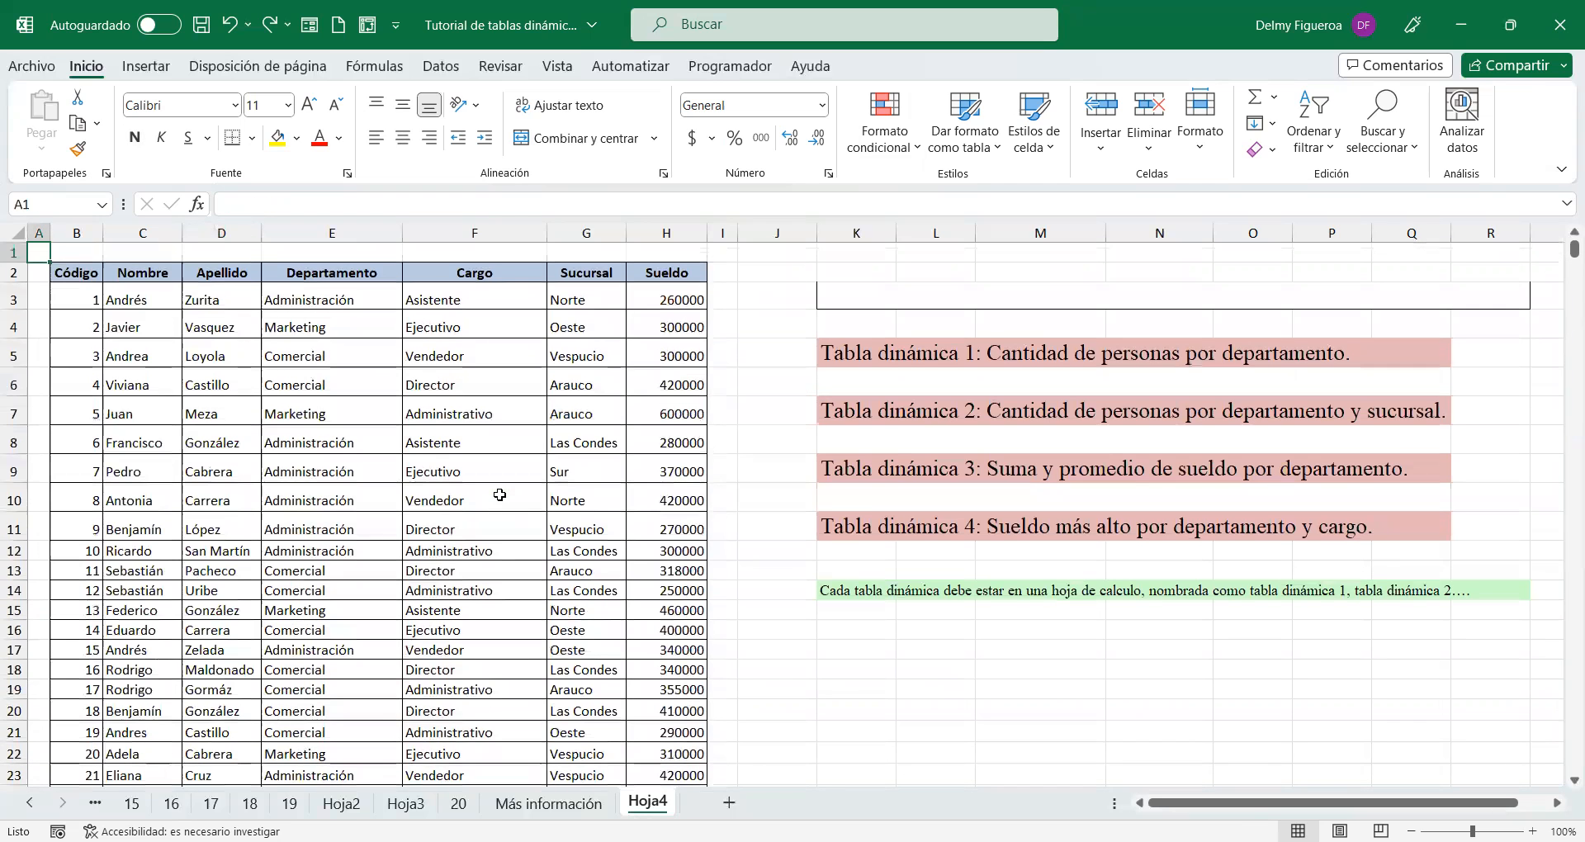
# Step: Insert a pivot table on a new worksheet using the employee data range Hoja4!$B$2:$H$152
pyautogui.click(480, 300)
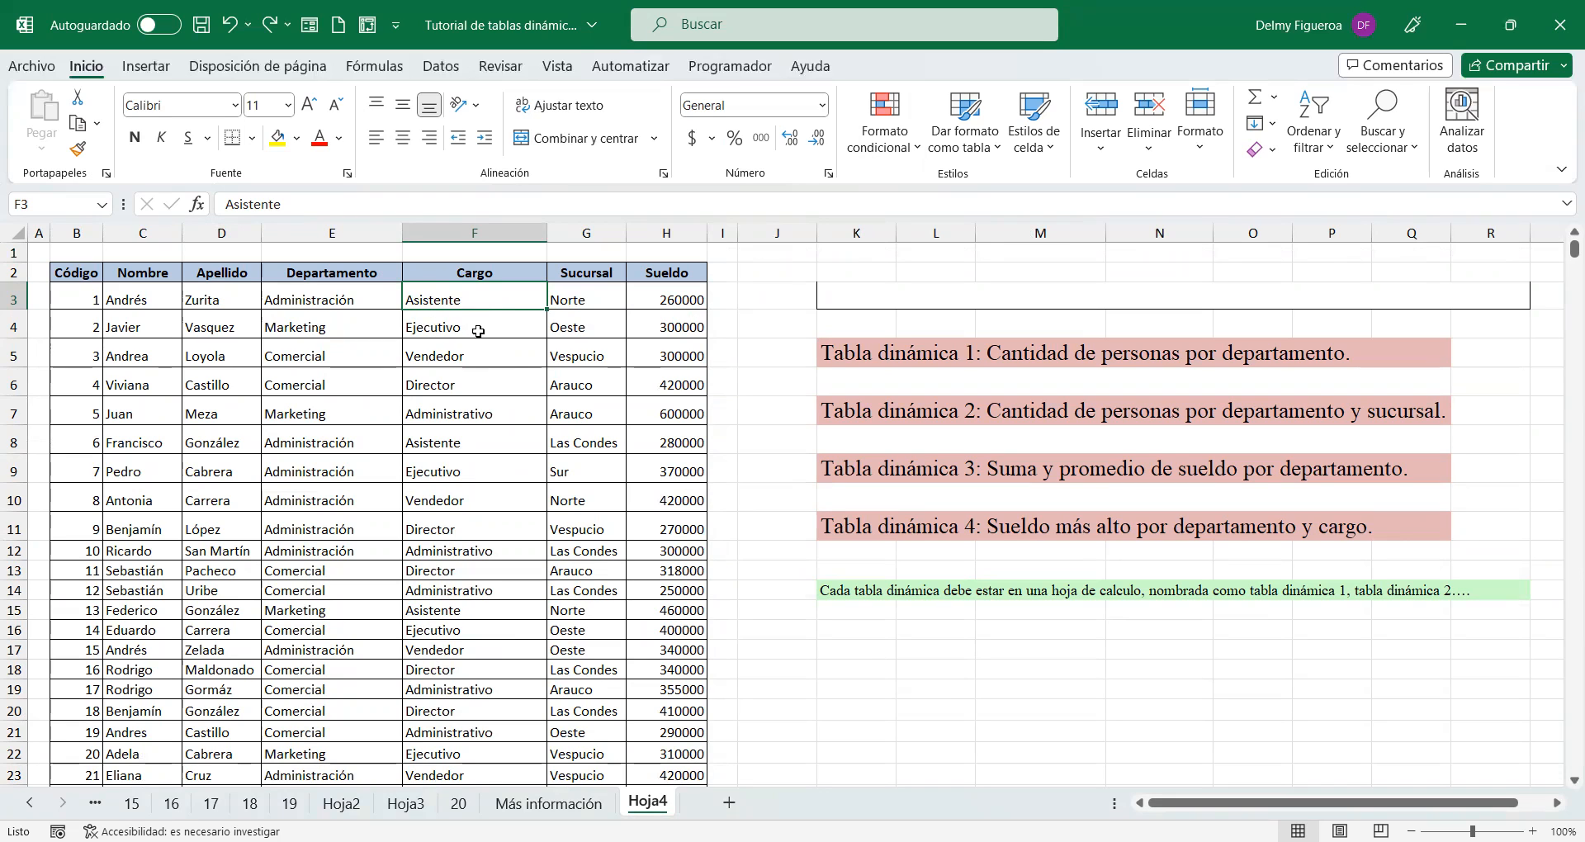
pyautogui.click(151, 67)
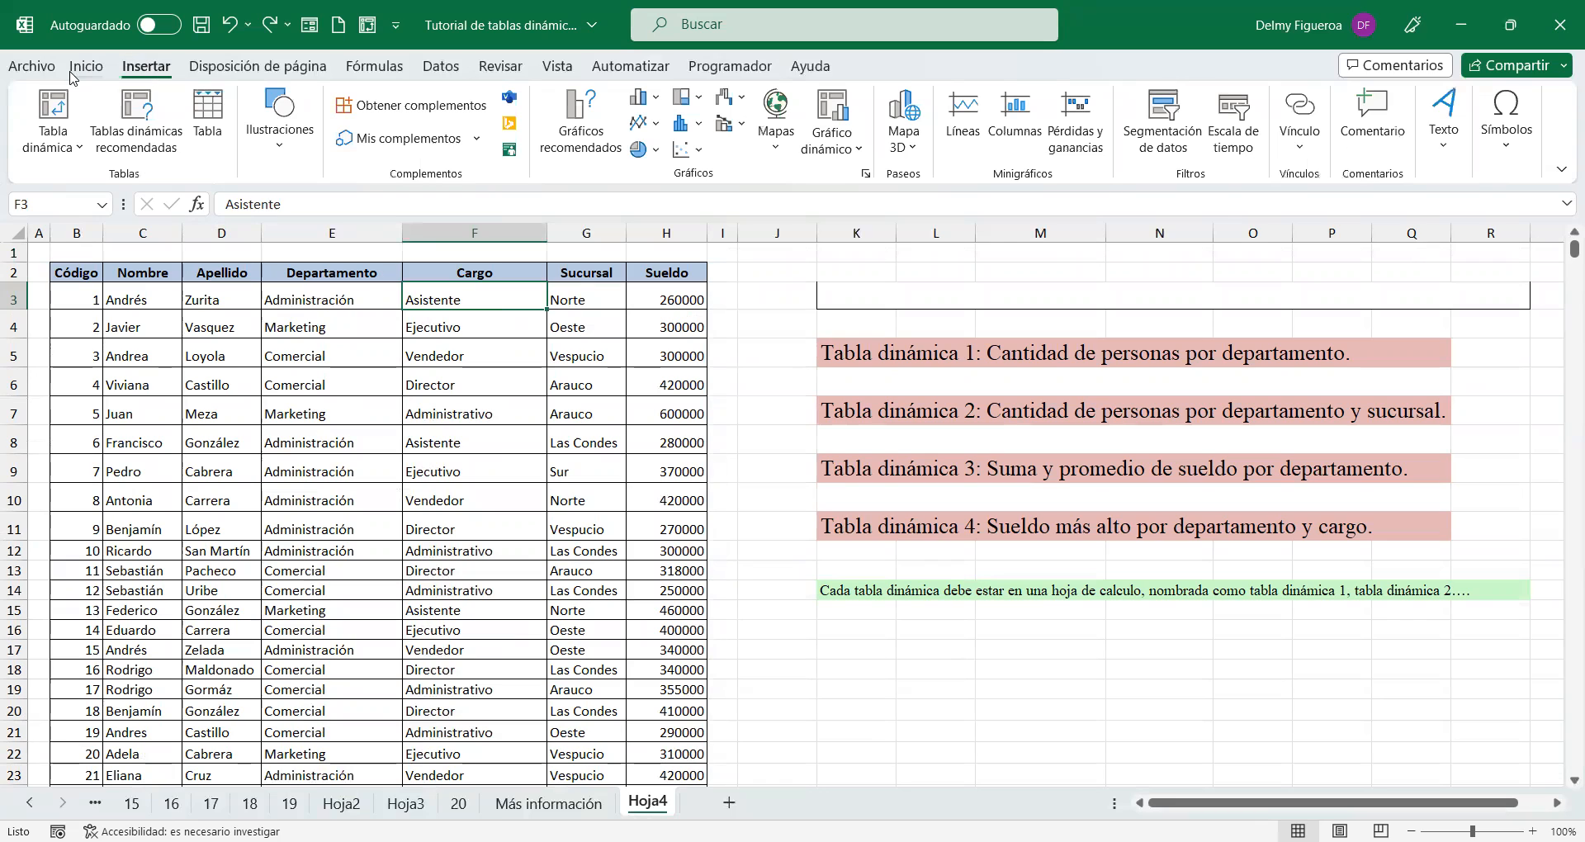
pyautogui.click(46, 112)
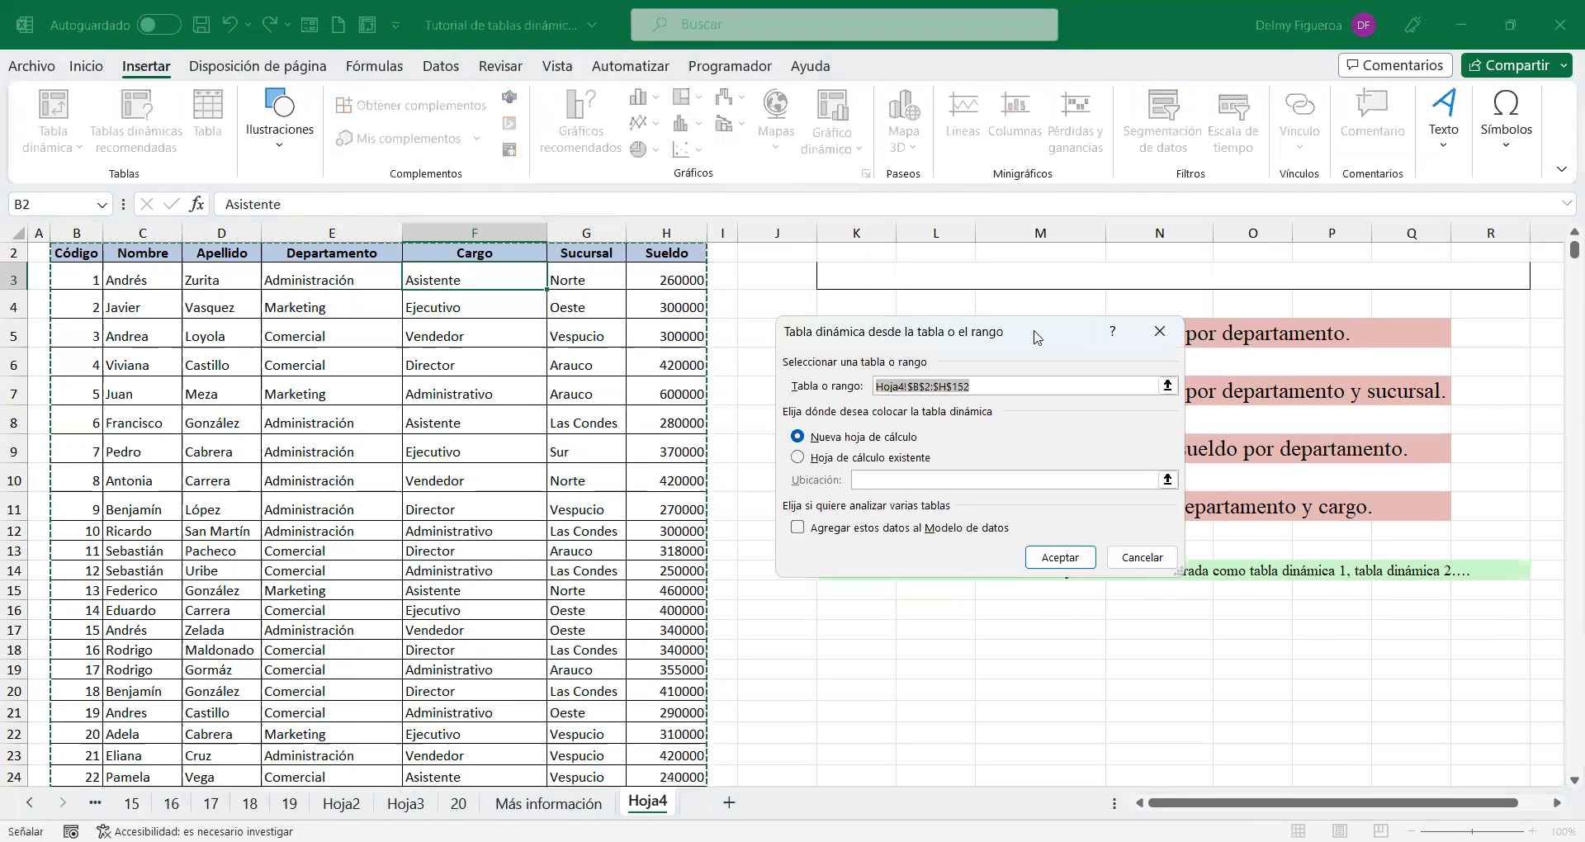
pyautogui.moveTo(1037, 336); pyautogui.dragTo(635, 305)
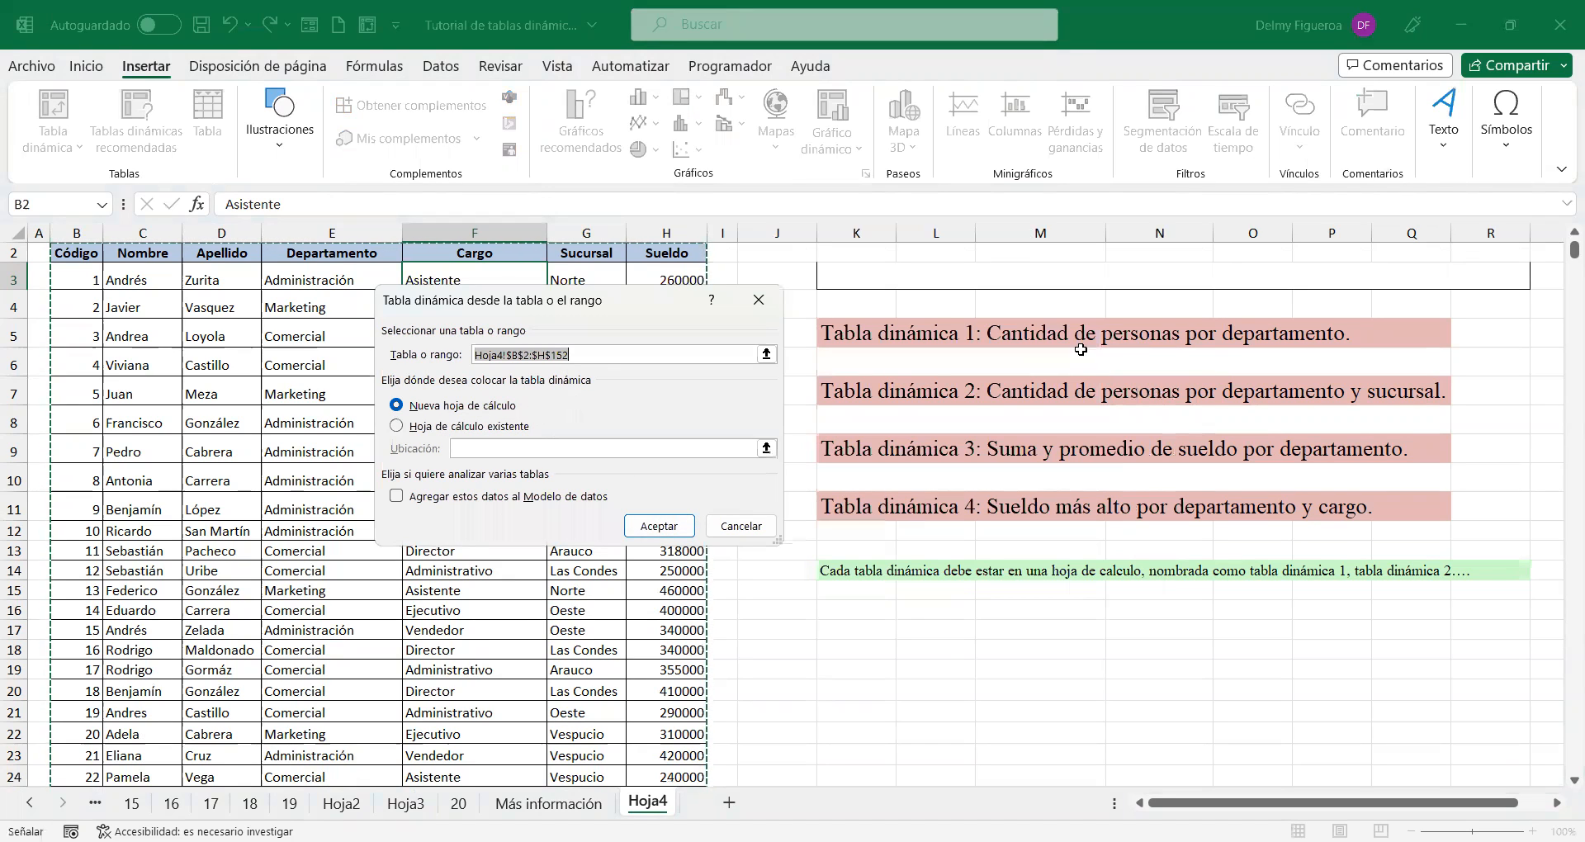
pyautogui.click(653, 534)
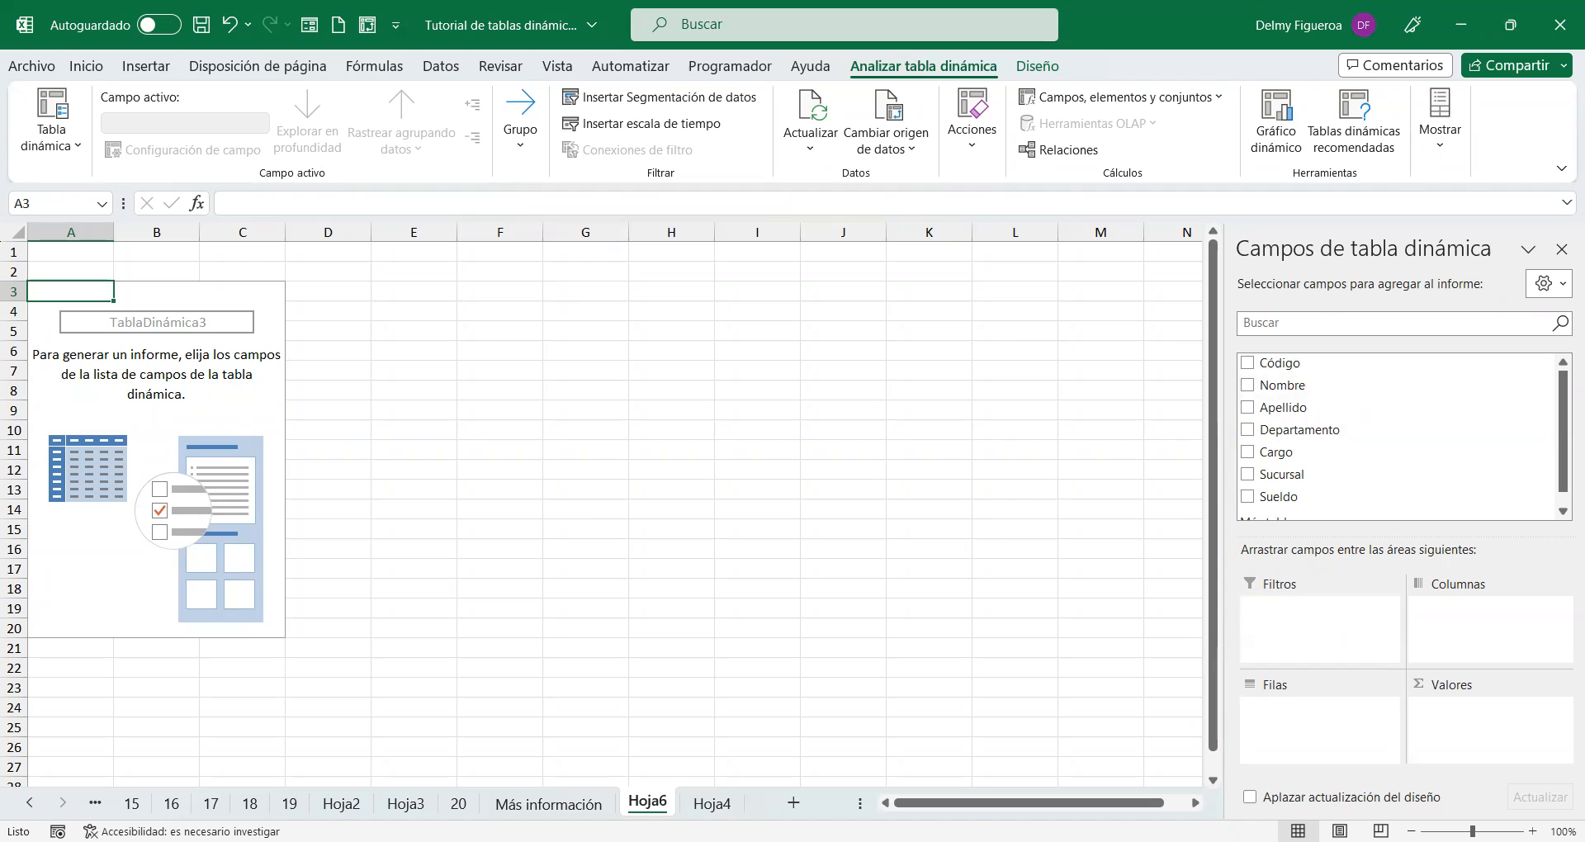
# Step: Set up the new pivot table with Departamento as rows and the count of Nombre as values
pyautogui.click(711, 802)
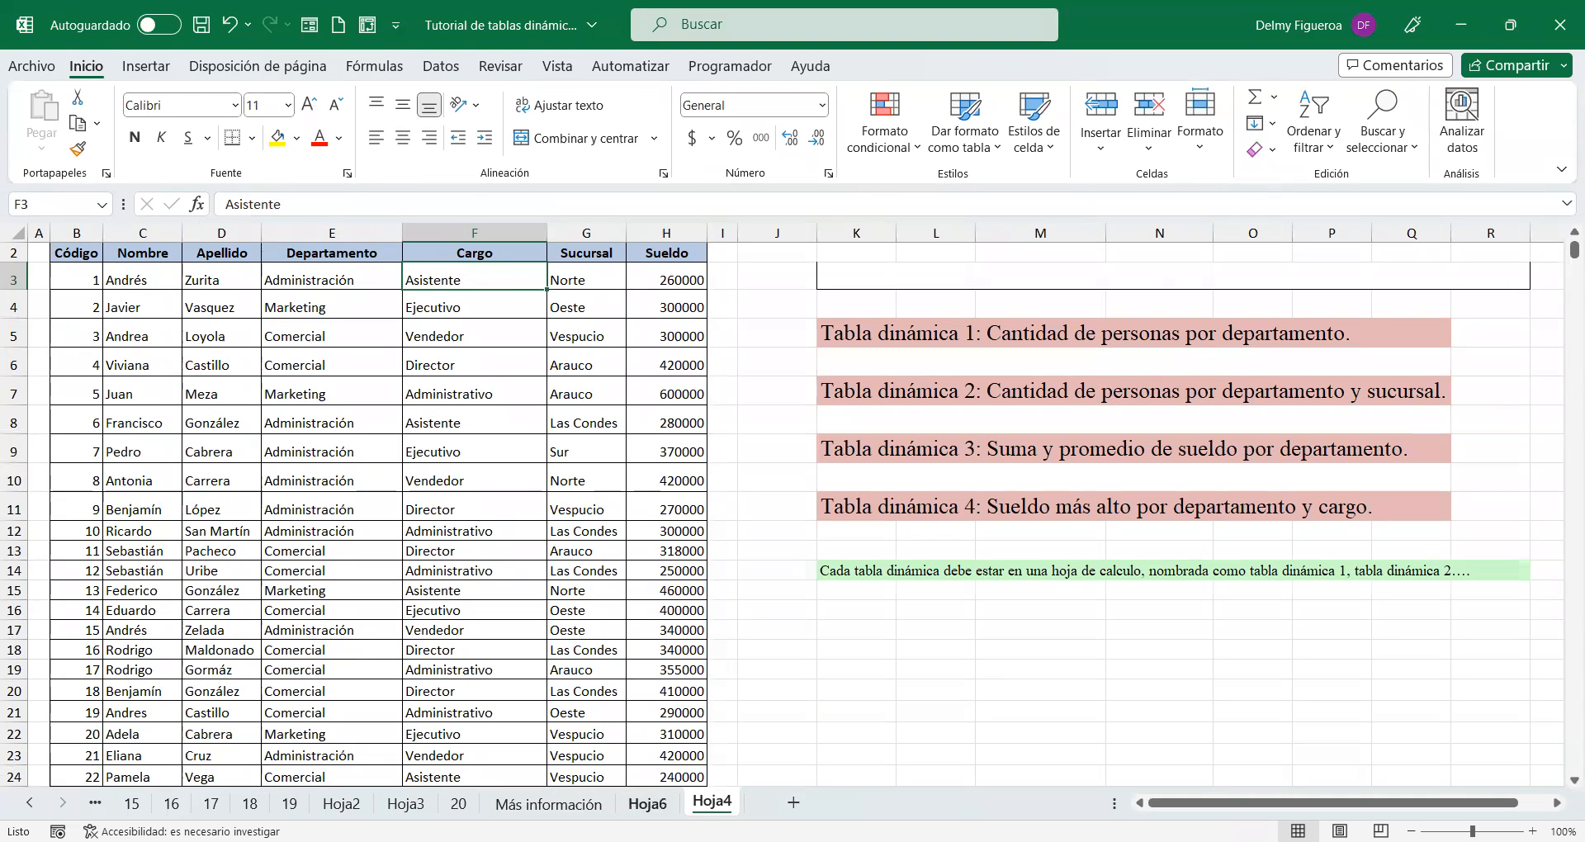
pyautogui.hotkey('ctrl', 'pageup')
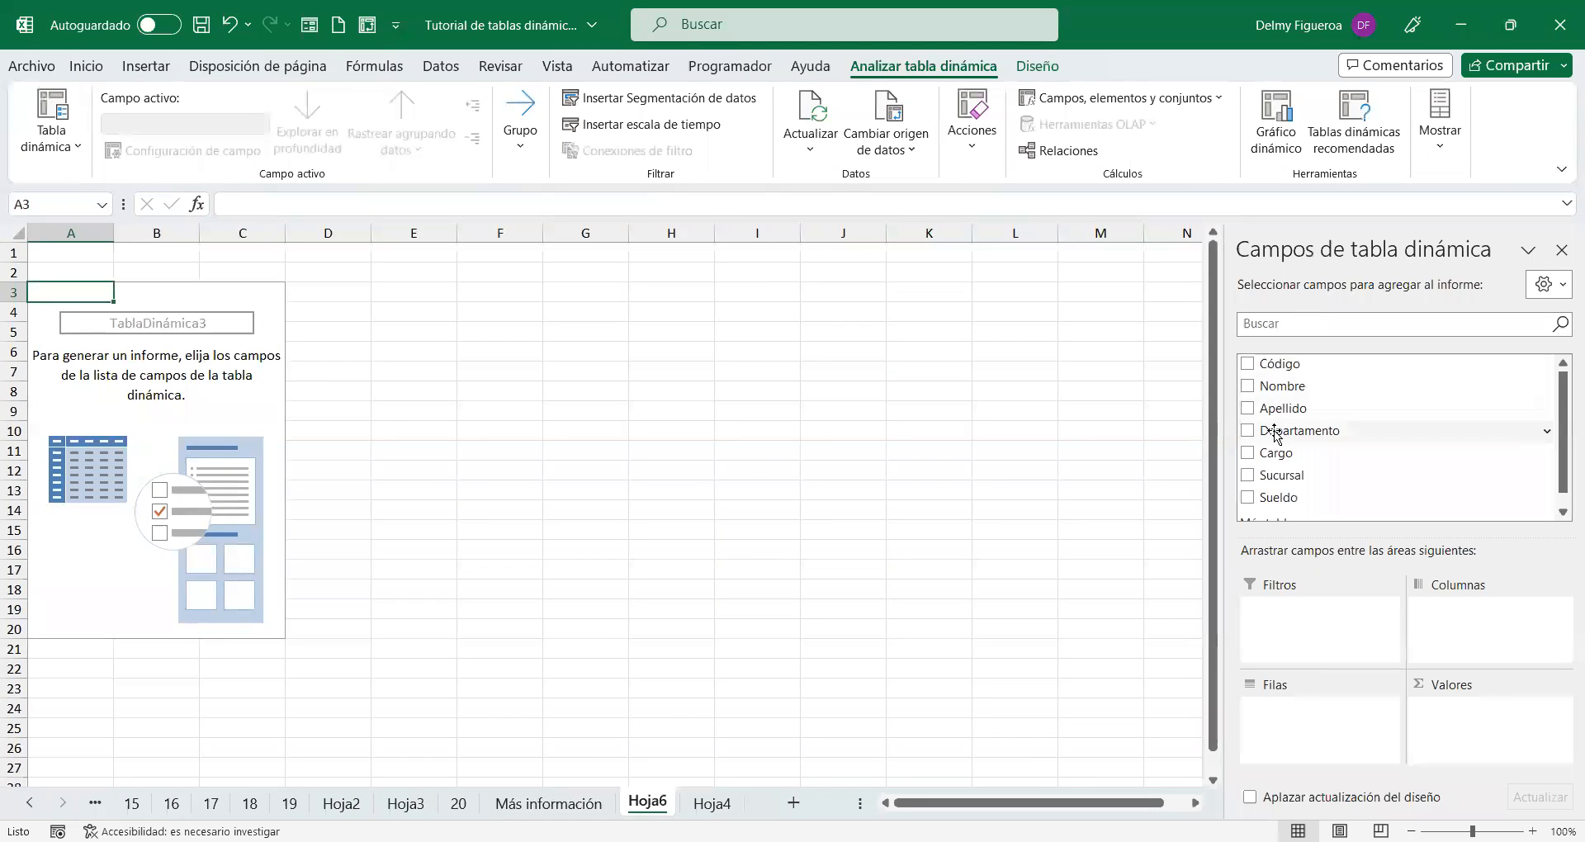
pyautogui.scroll(-1, 1404, 504)
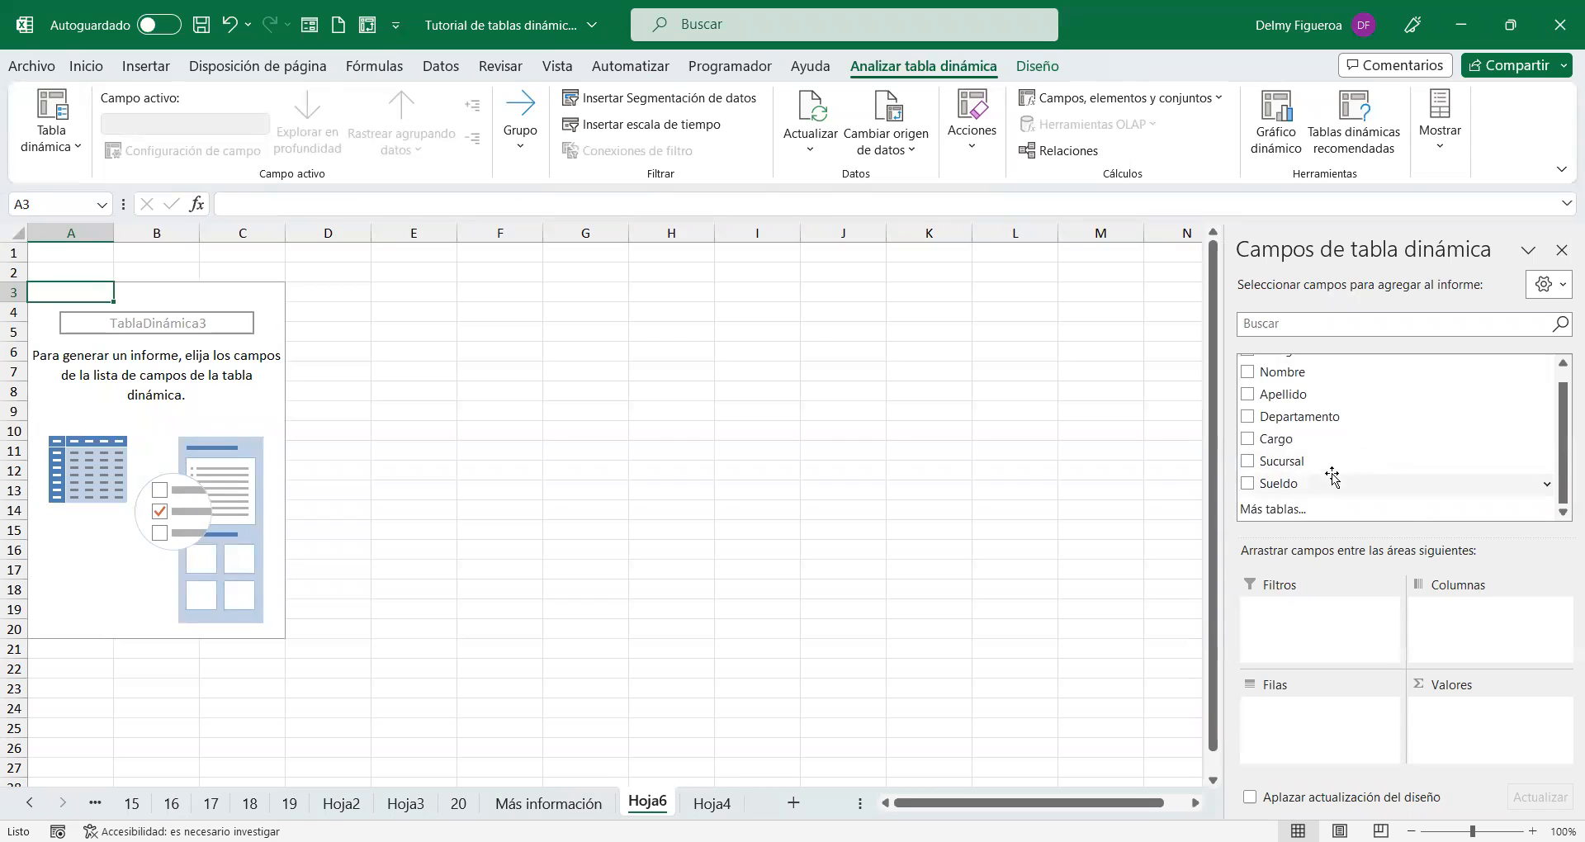
pyautogui.scroll(1, 1338, 462)
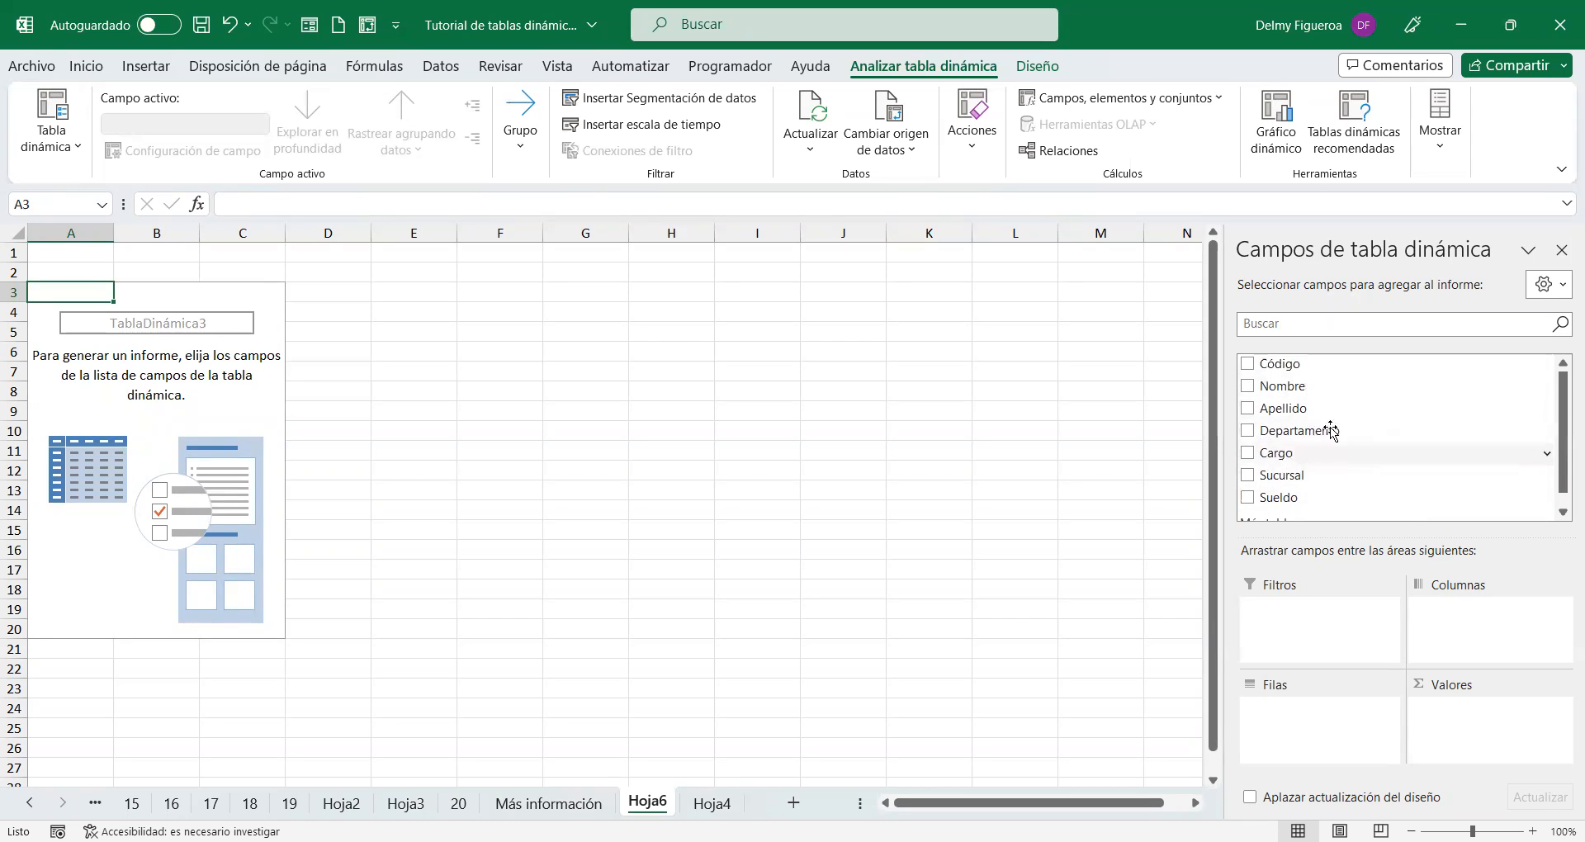
pyautogui.scroll(-1, 1312, 408)
pyautogui.scroll(1, 1308, 409)
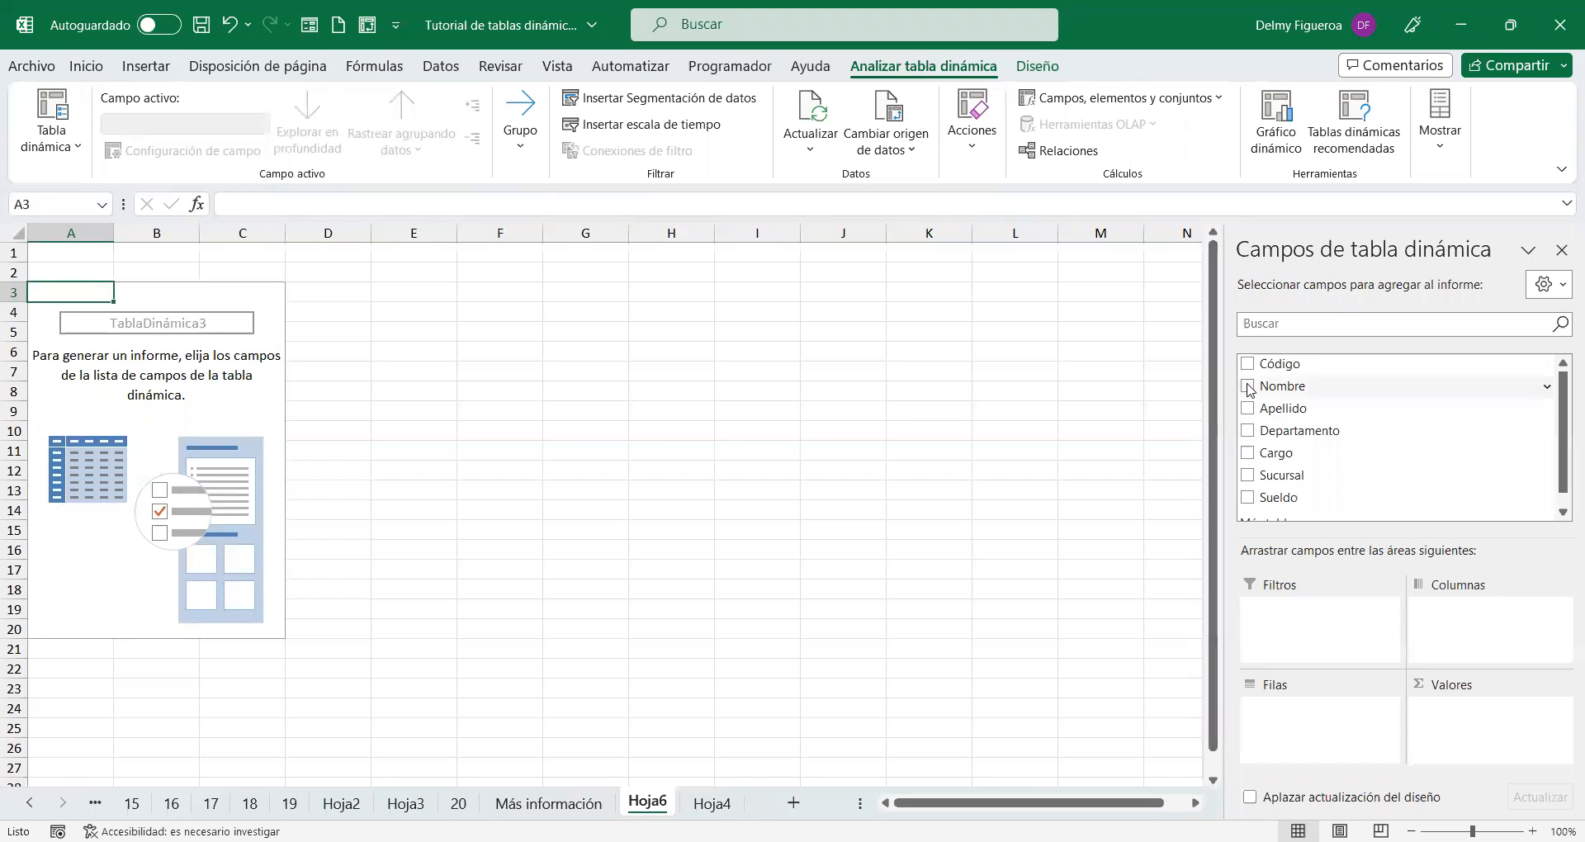
pyautogui.click(1248, 386)
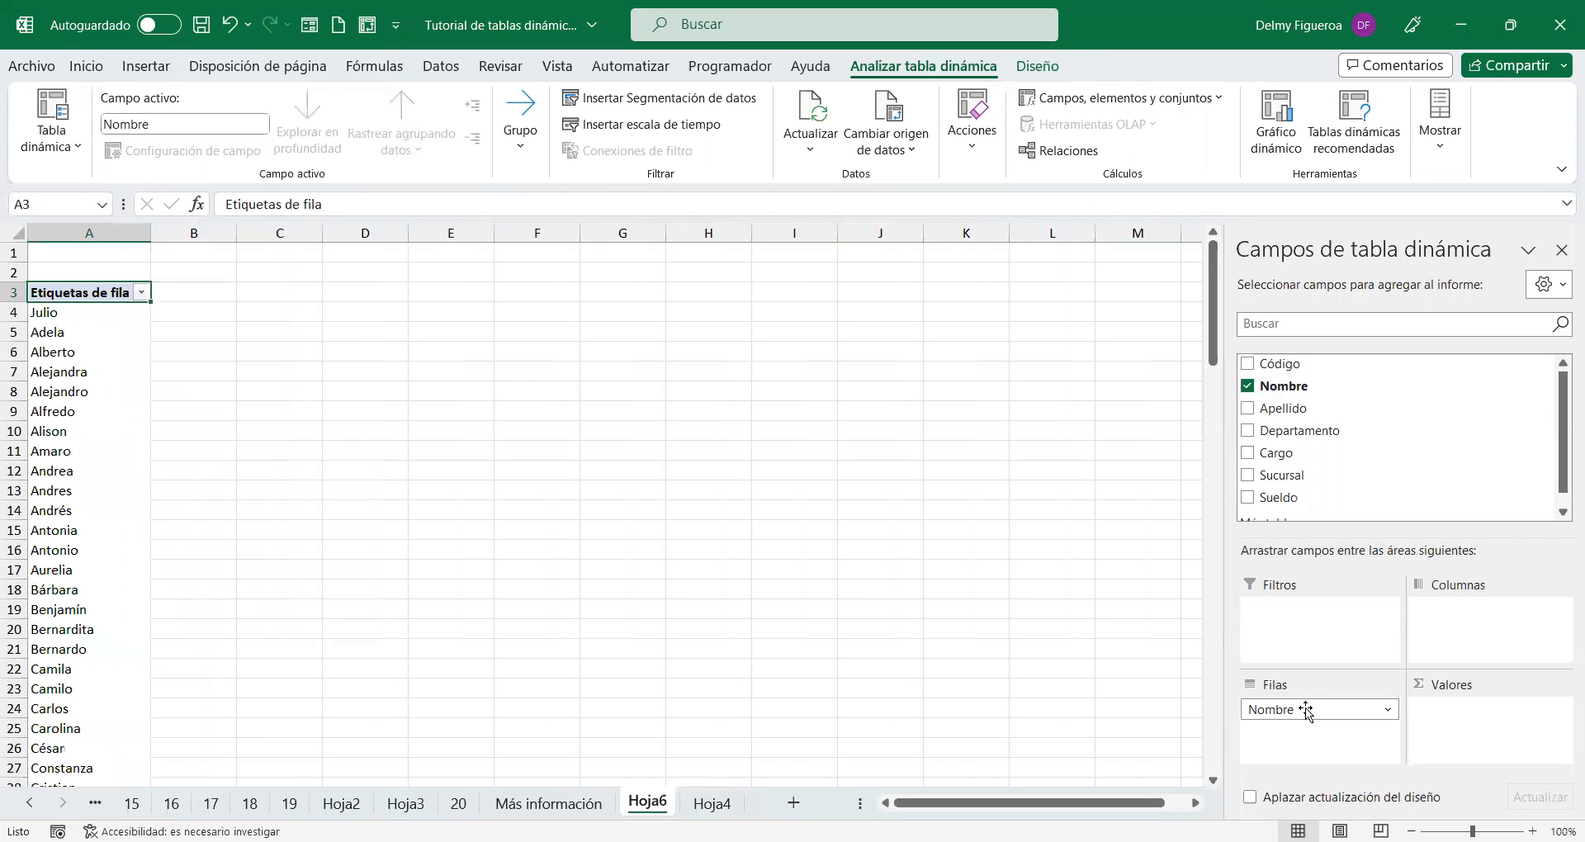
pyautogui.moveTo(1306, 712); pyautogui.dragTo(1496, 710)
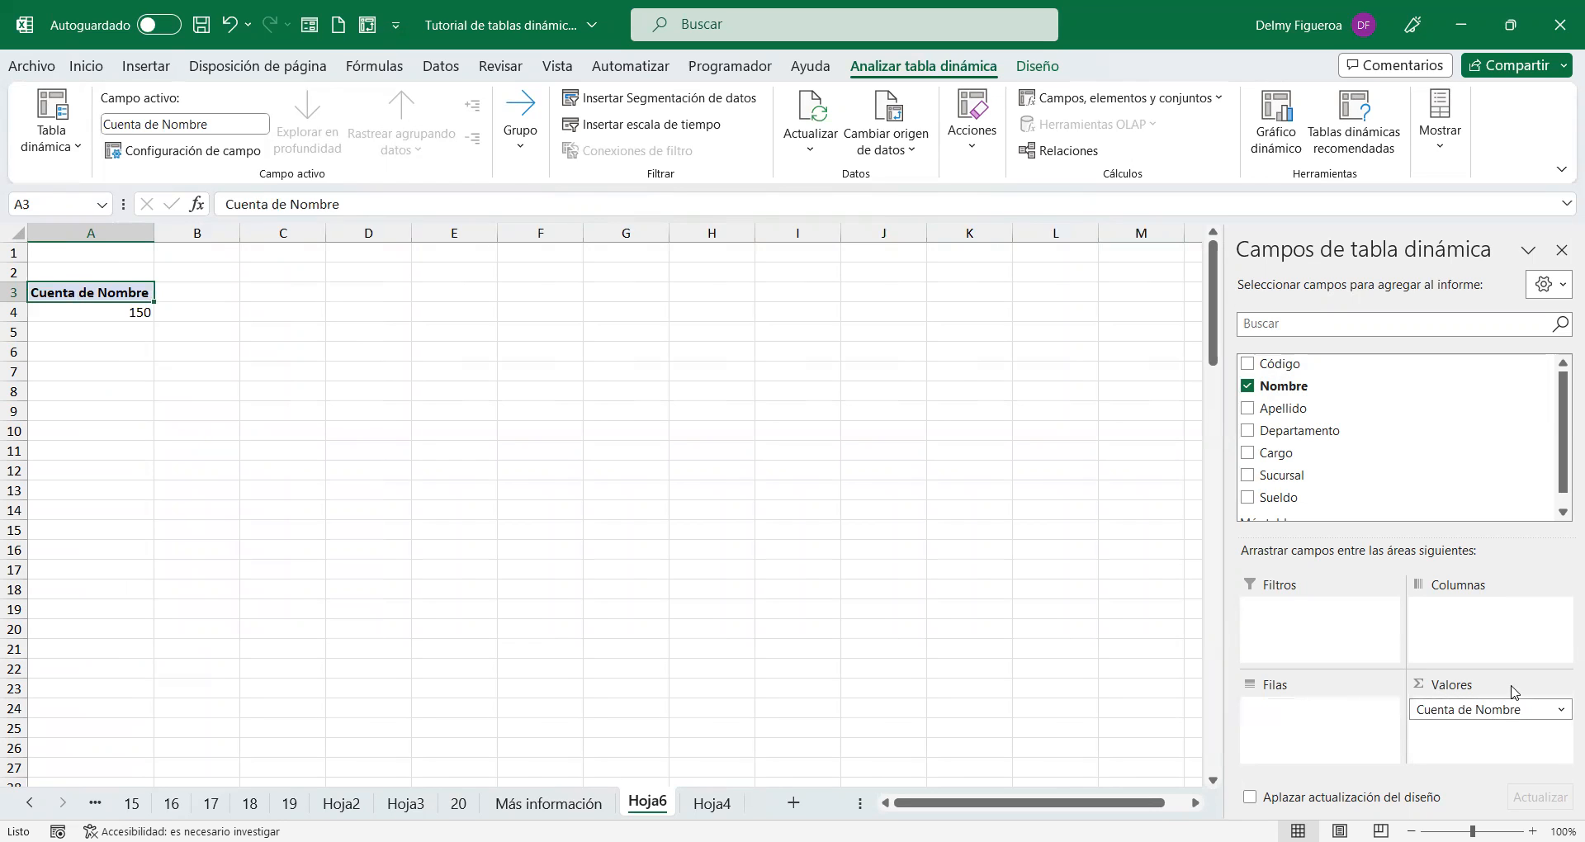
pyautogui.click(1247, 432)
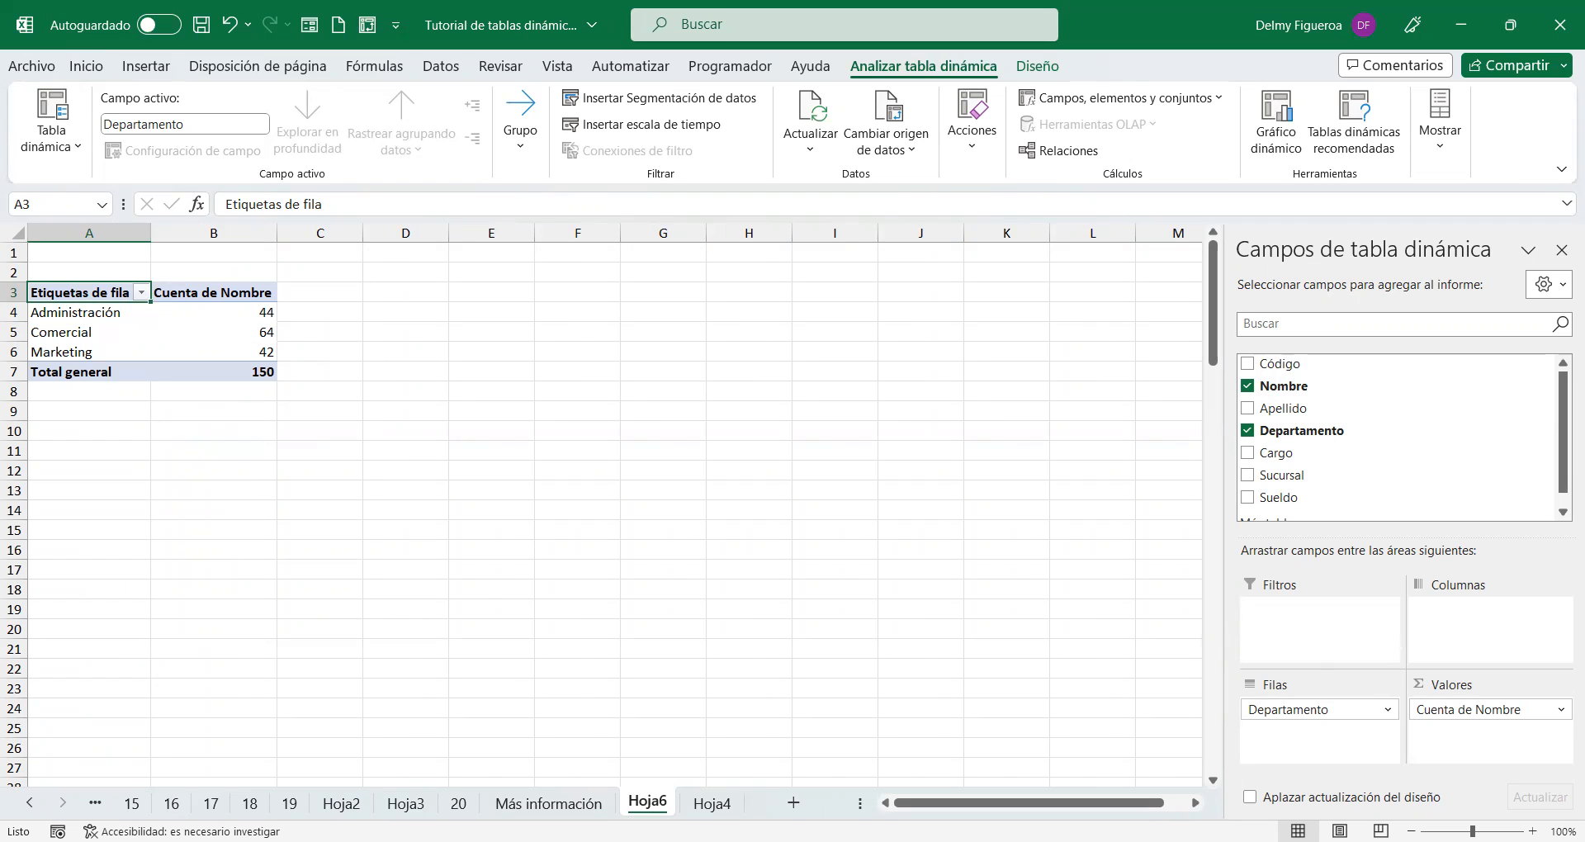
# Step: Rename the new pivot table's worksheet as "Tabla dinámica 1"
pyautogui.doubleClick(647, 802)
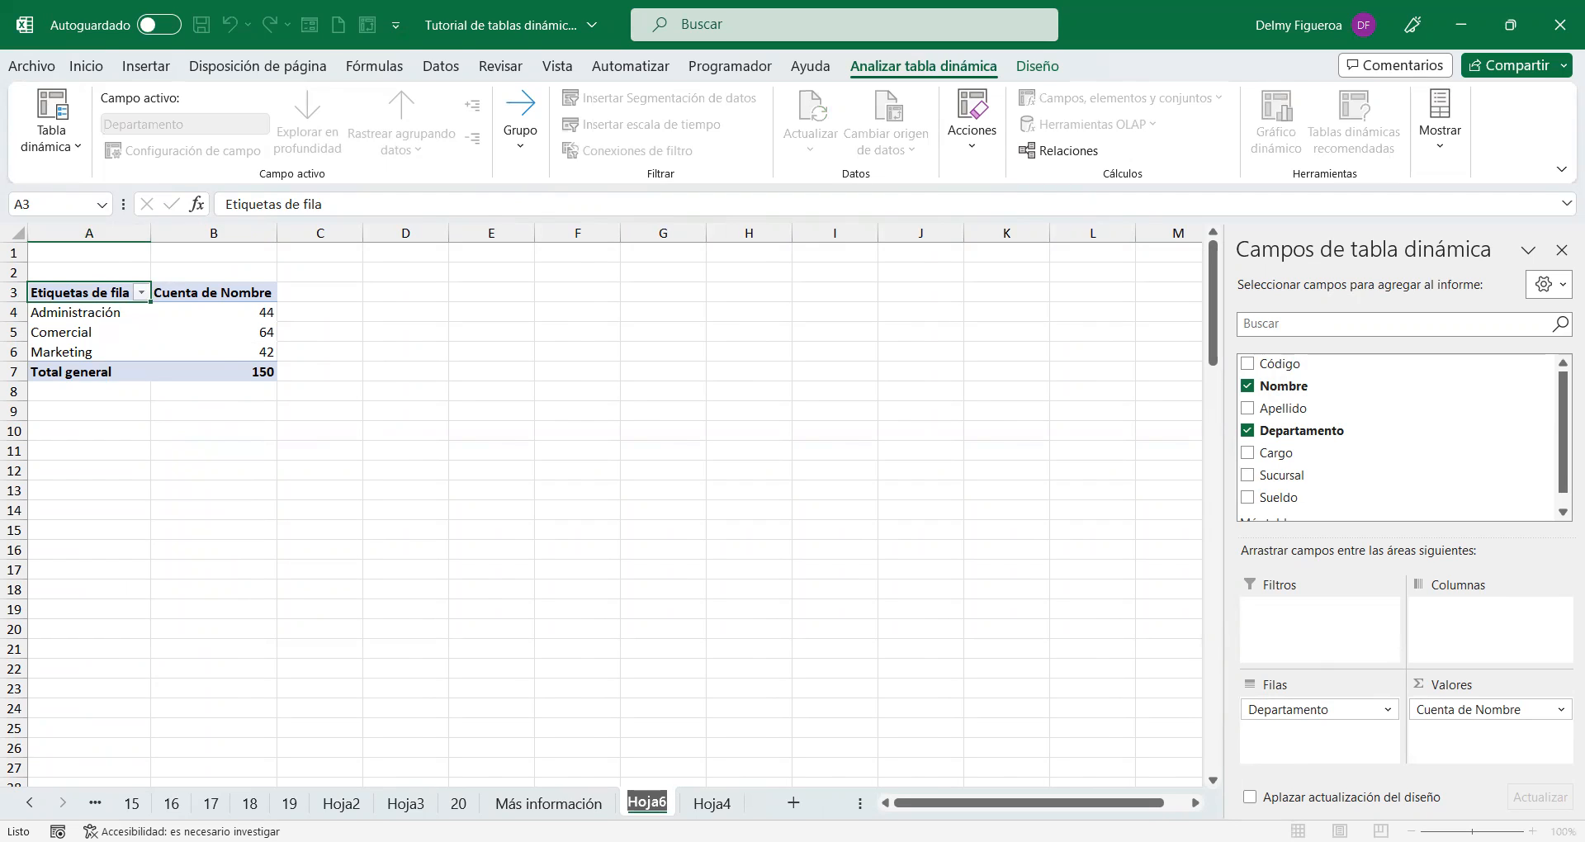
pyautogui.write('T')
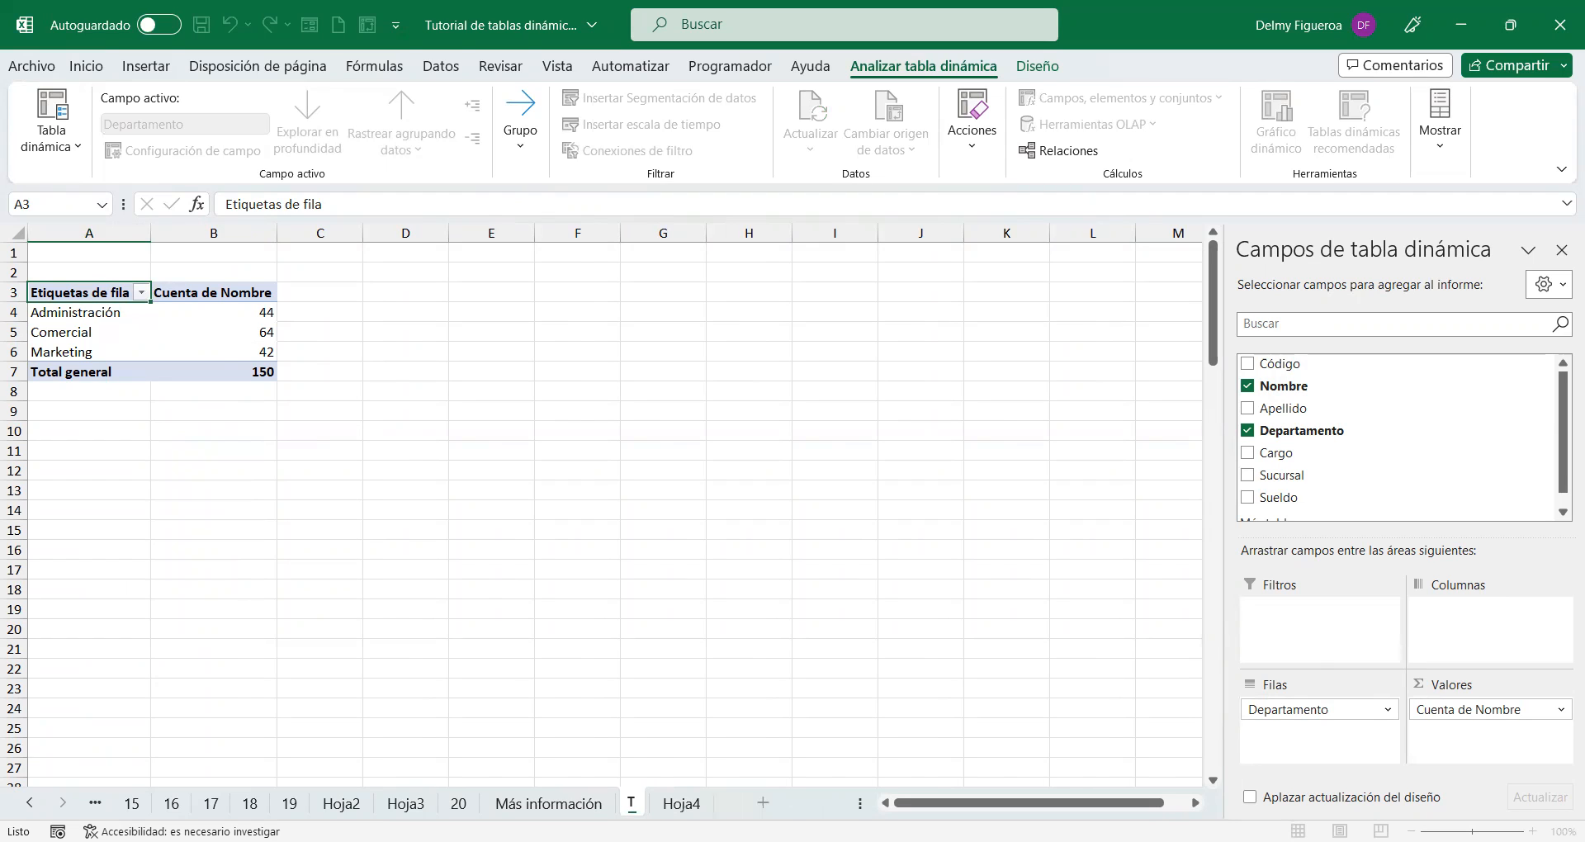
pyautogui.write('aba')
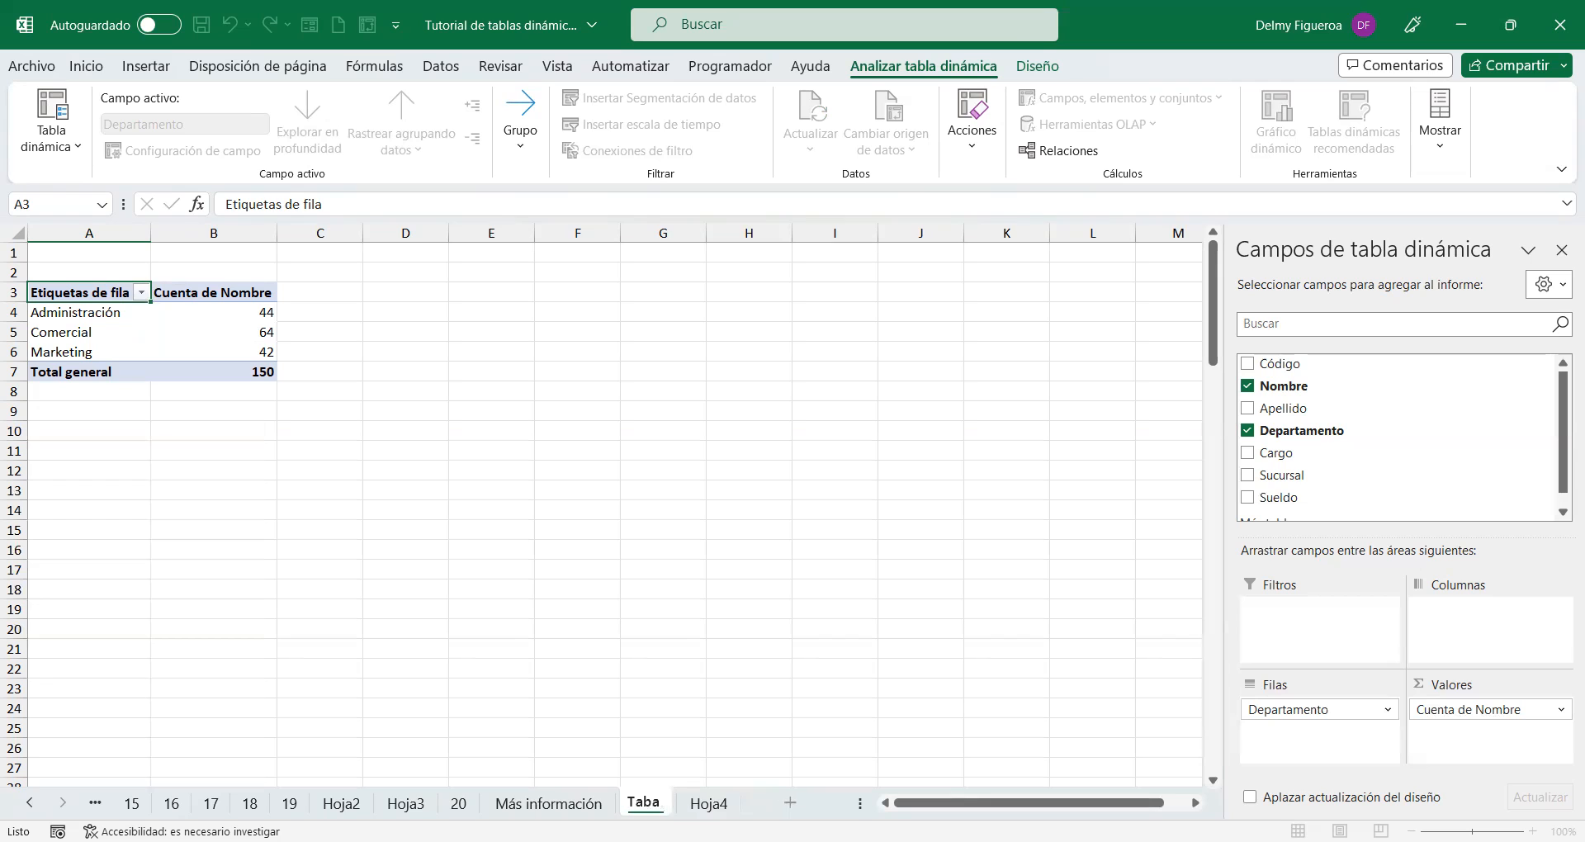
pyautogui.press('BackSpace')
pyautogui.write('la dinámica 1')
pyautogui.press('Return')
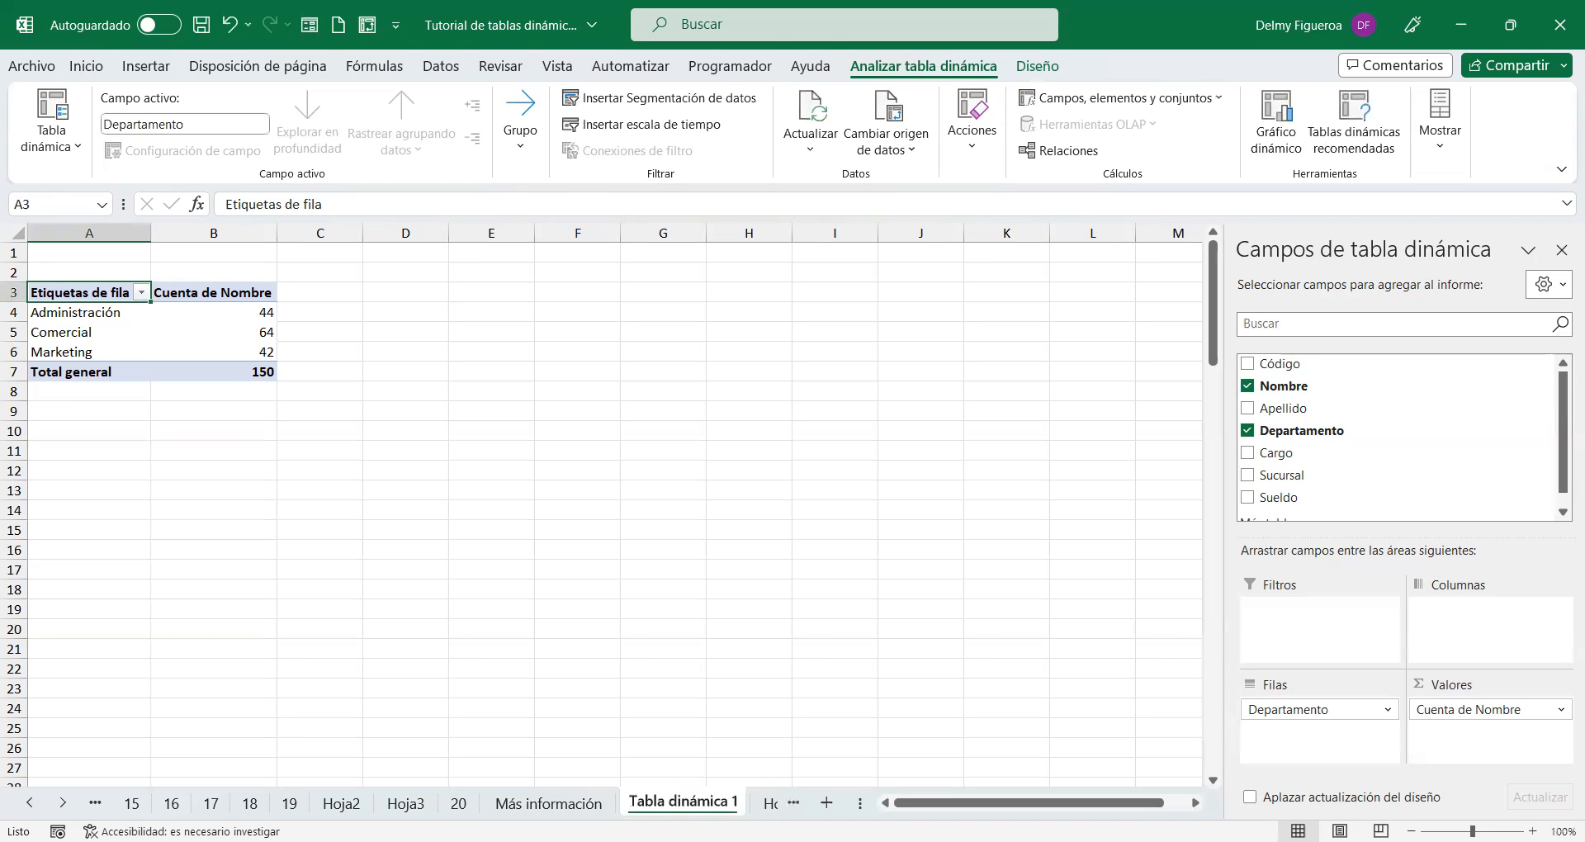
# Step: Insert a second pivot table on another new worksheet from the employee data range Hoja4!$B$2:$H$152
pyautogui.click(770, 804)
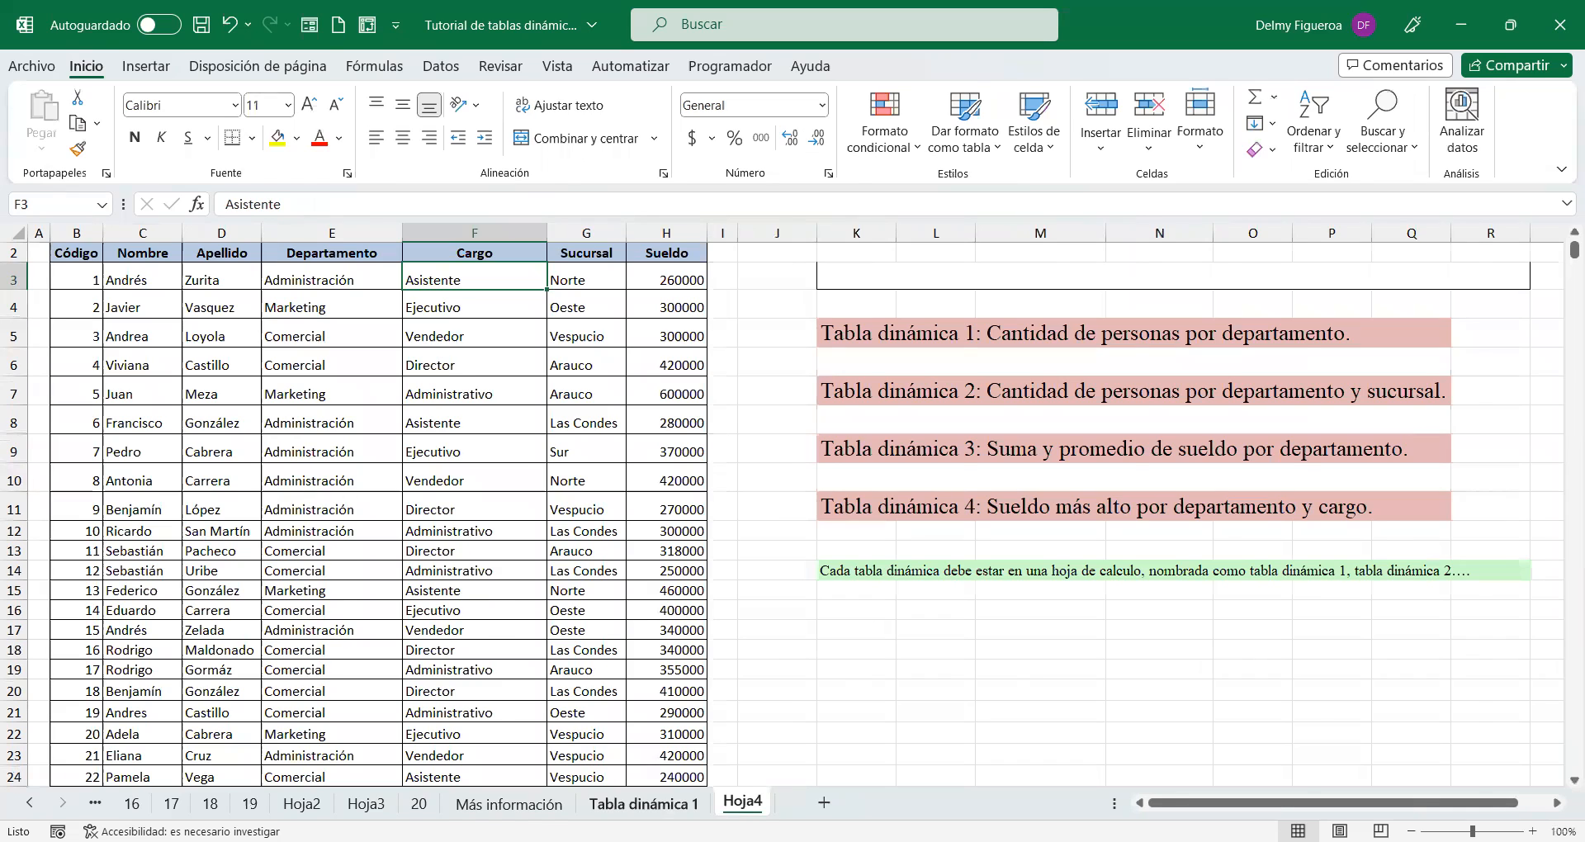
pyautogui.click(644, 803)
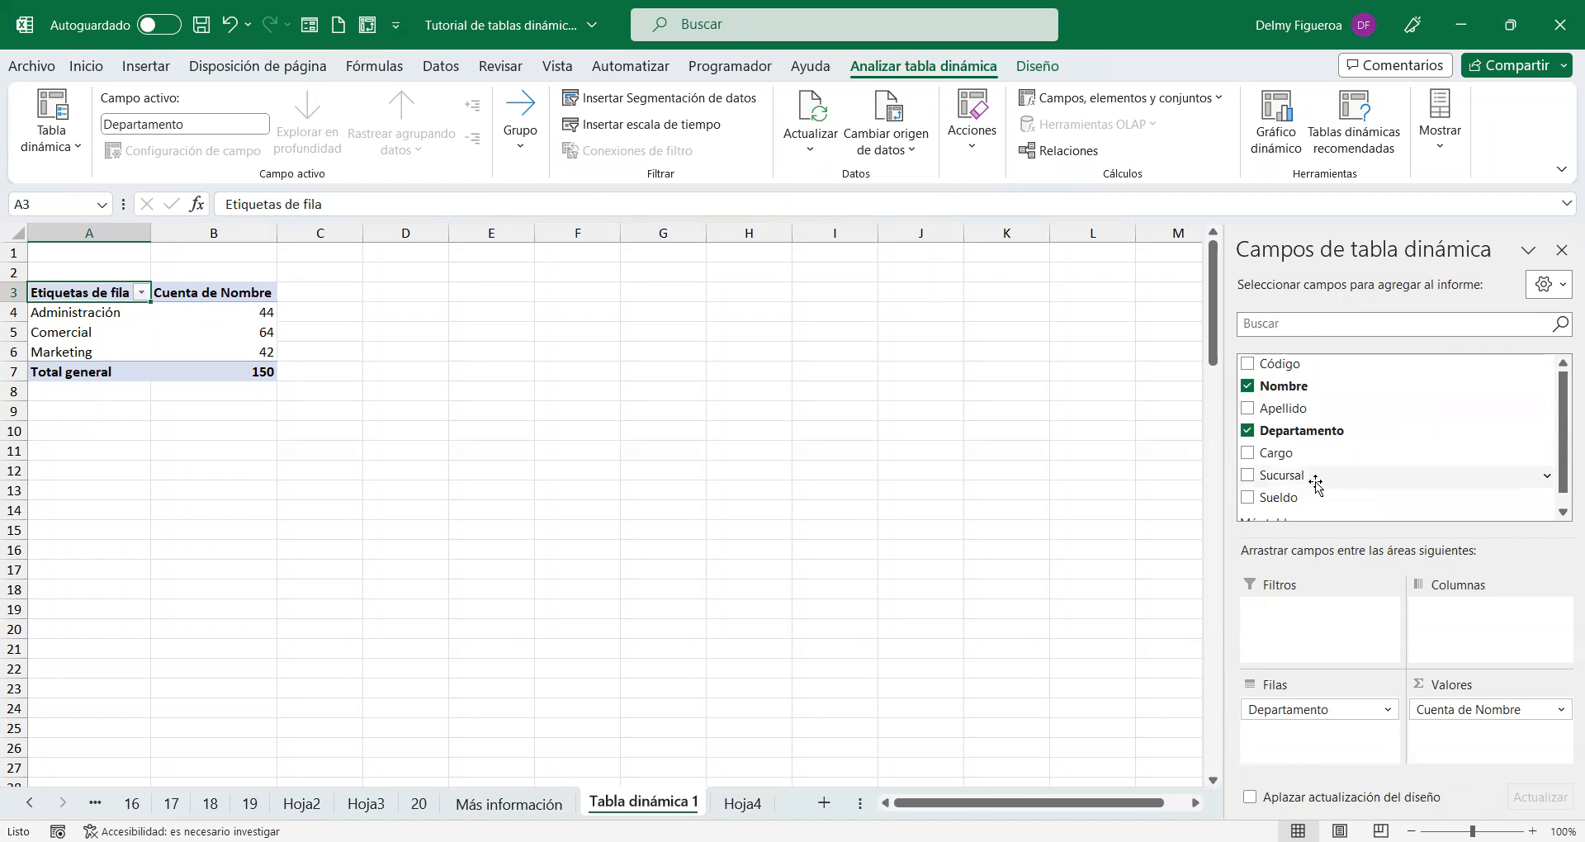
pyautogui.hotkey('ctrl', 'pagedown')
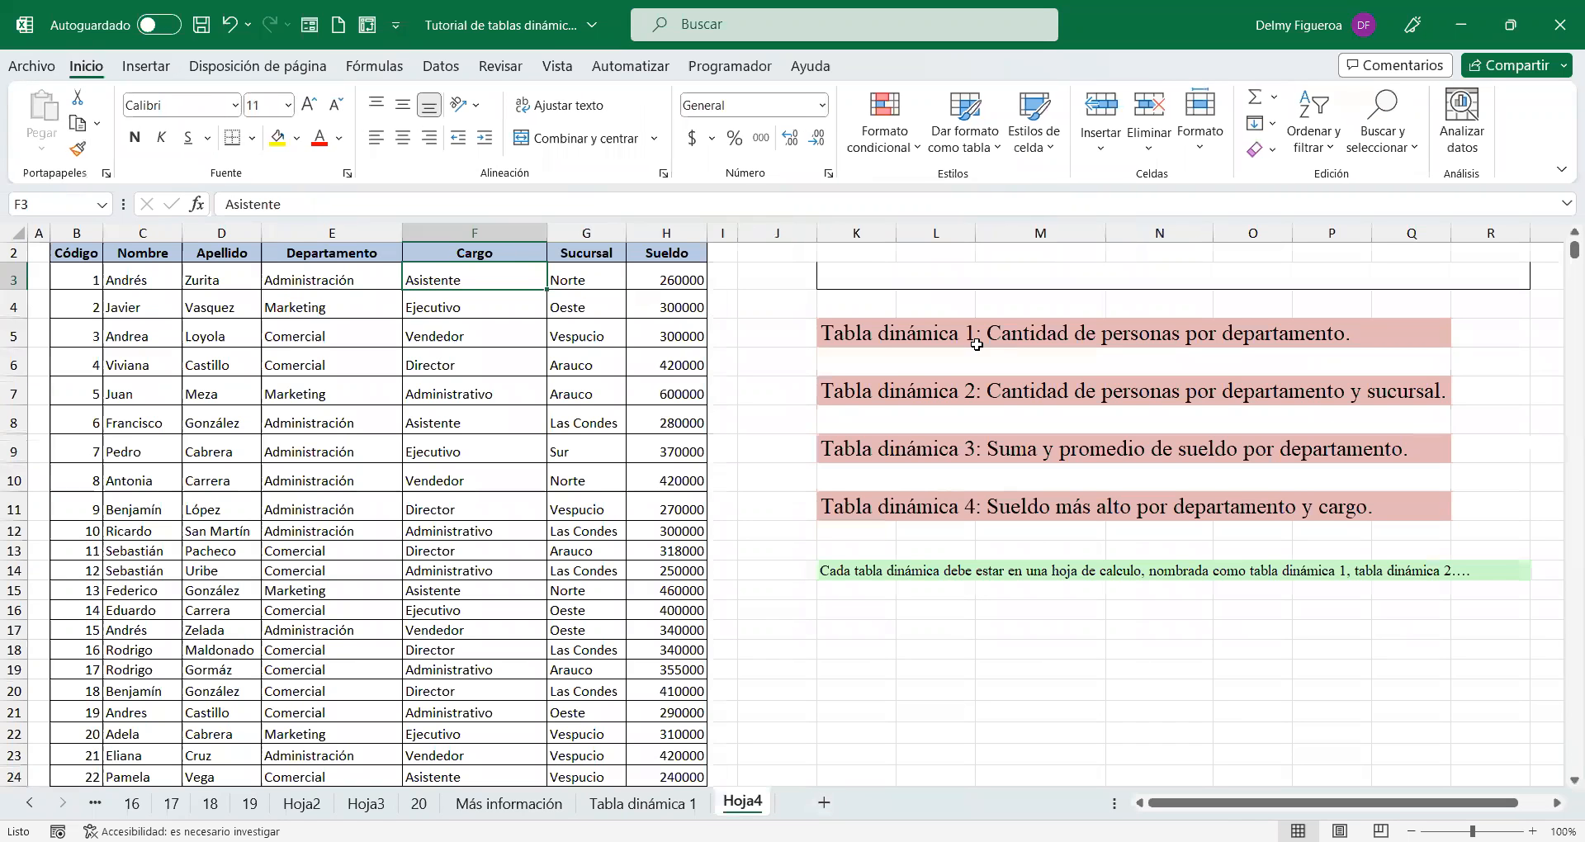
pyautogui.click(462, 335)
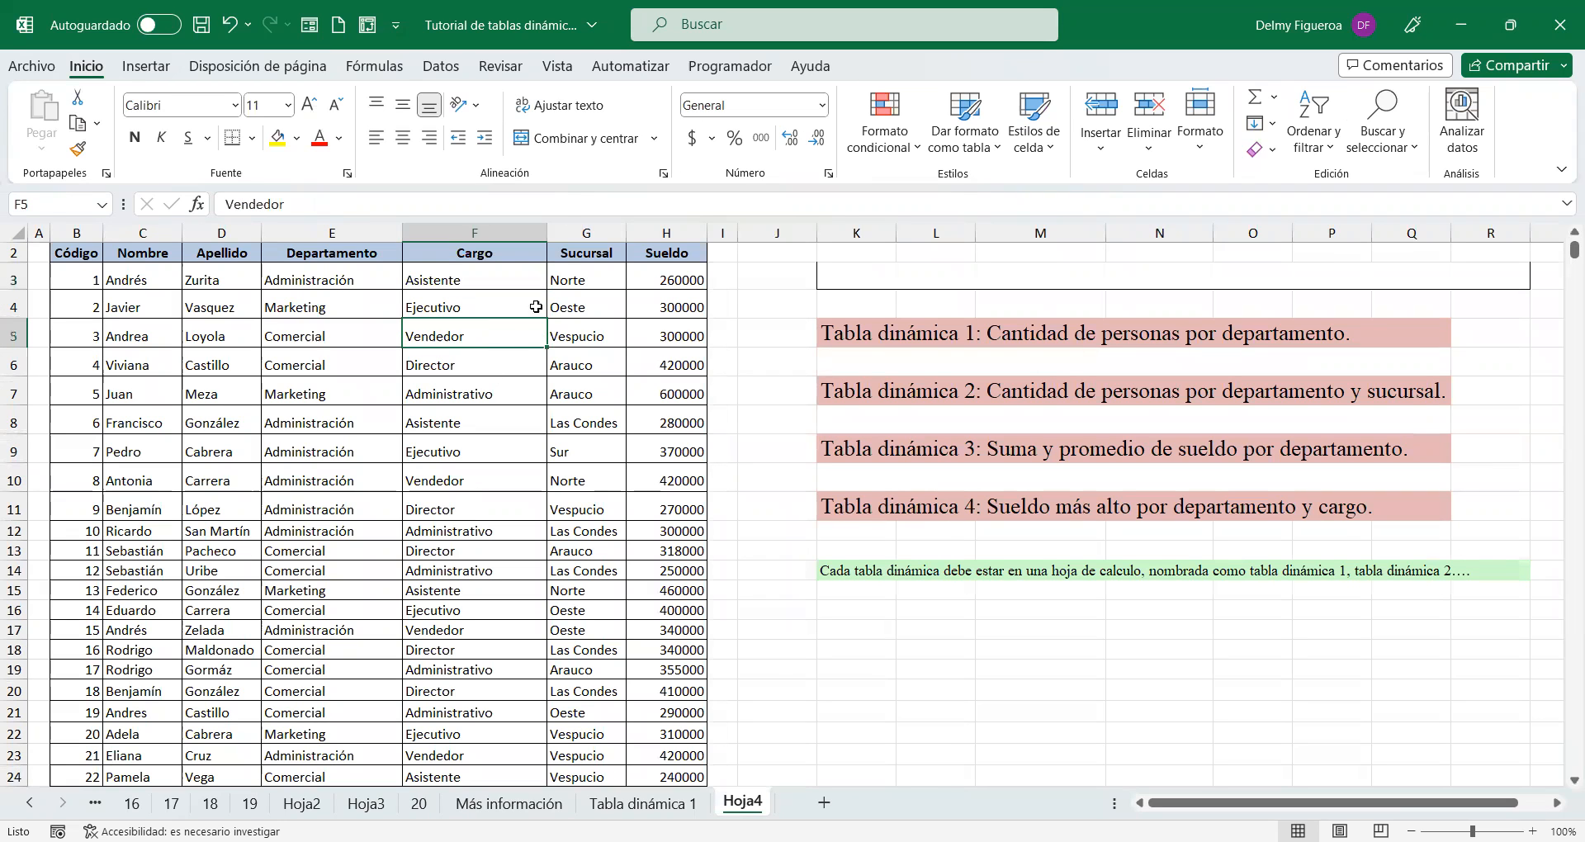
pyautogui.click(148, 67)
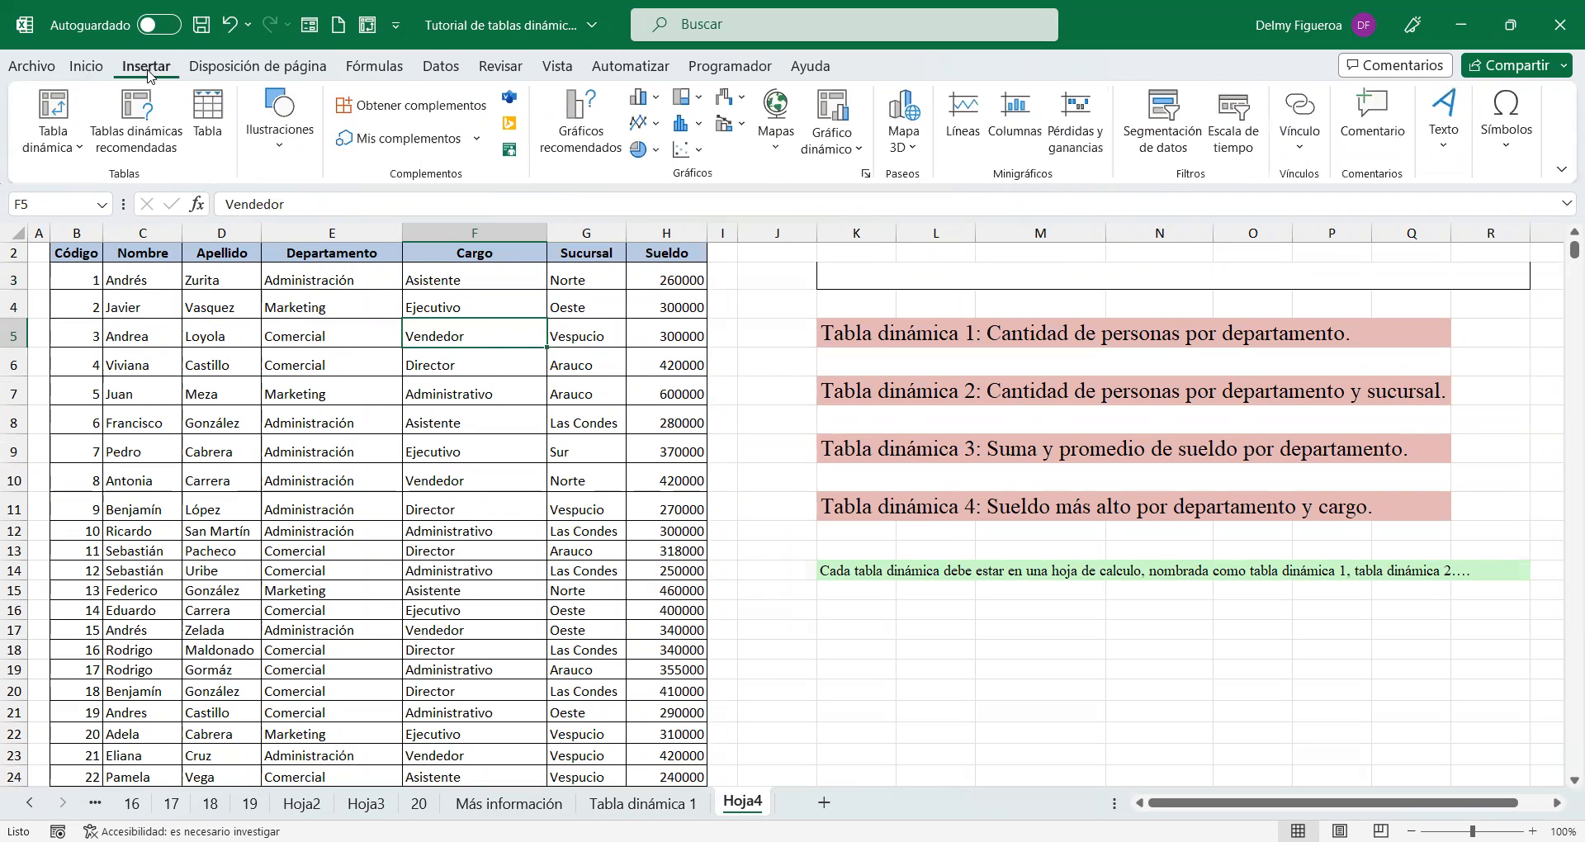
pyautogui.click(51, 104)
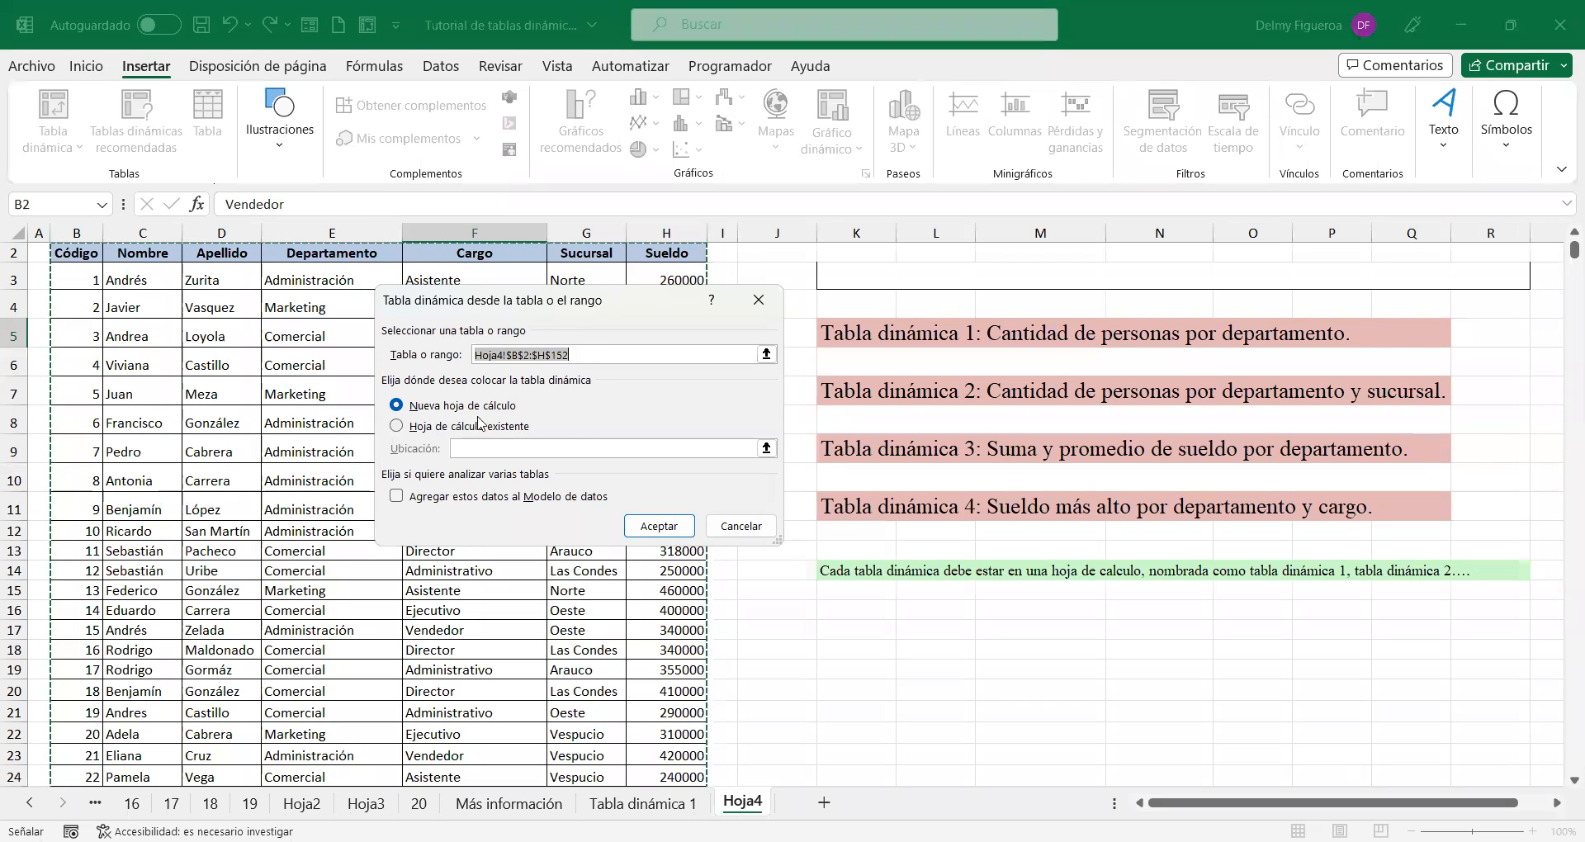
pyautogui.click(688, 541)
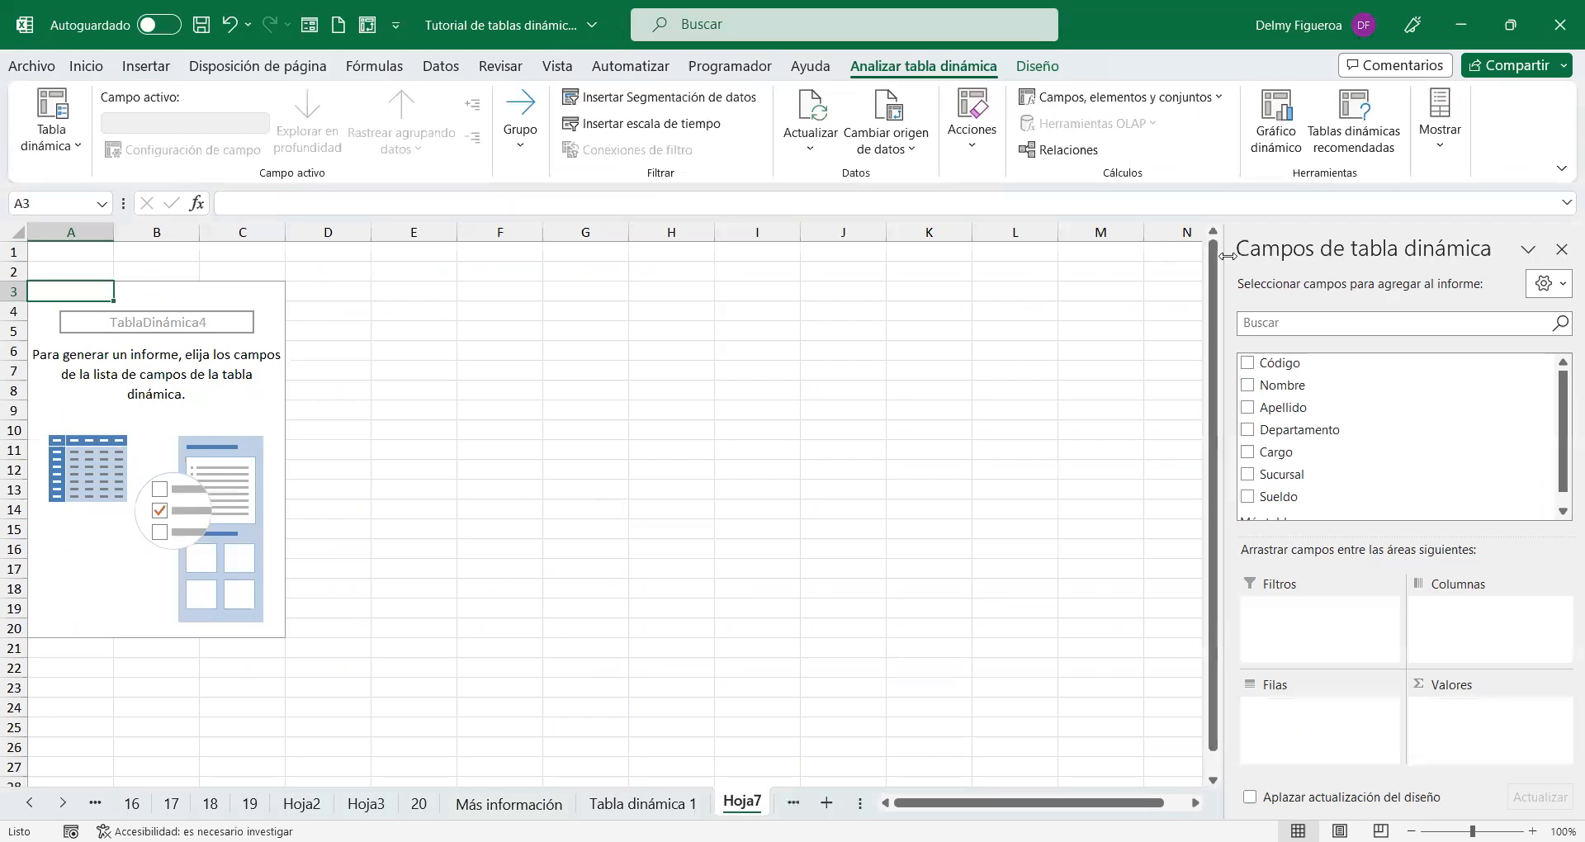
# Step: Set up the second pivot table with the count of Nombre as values and Departamento followed by Sucursal as rows
pyautogui.click(1250, 386)
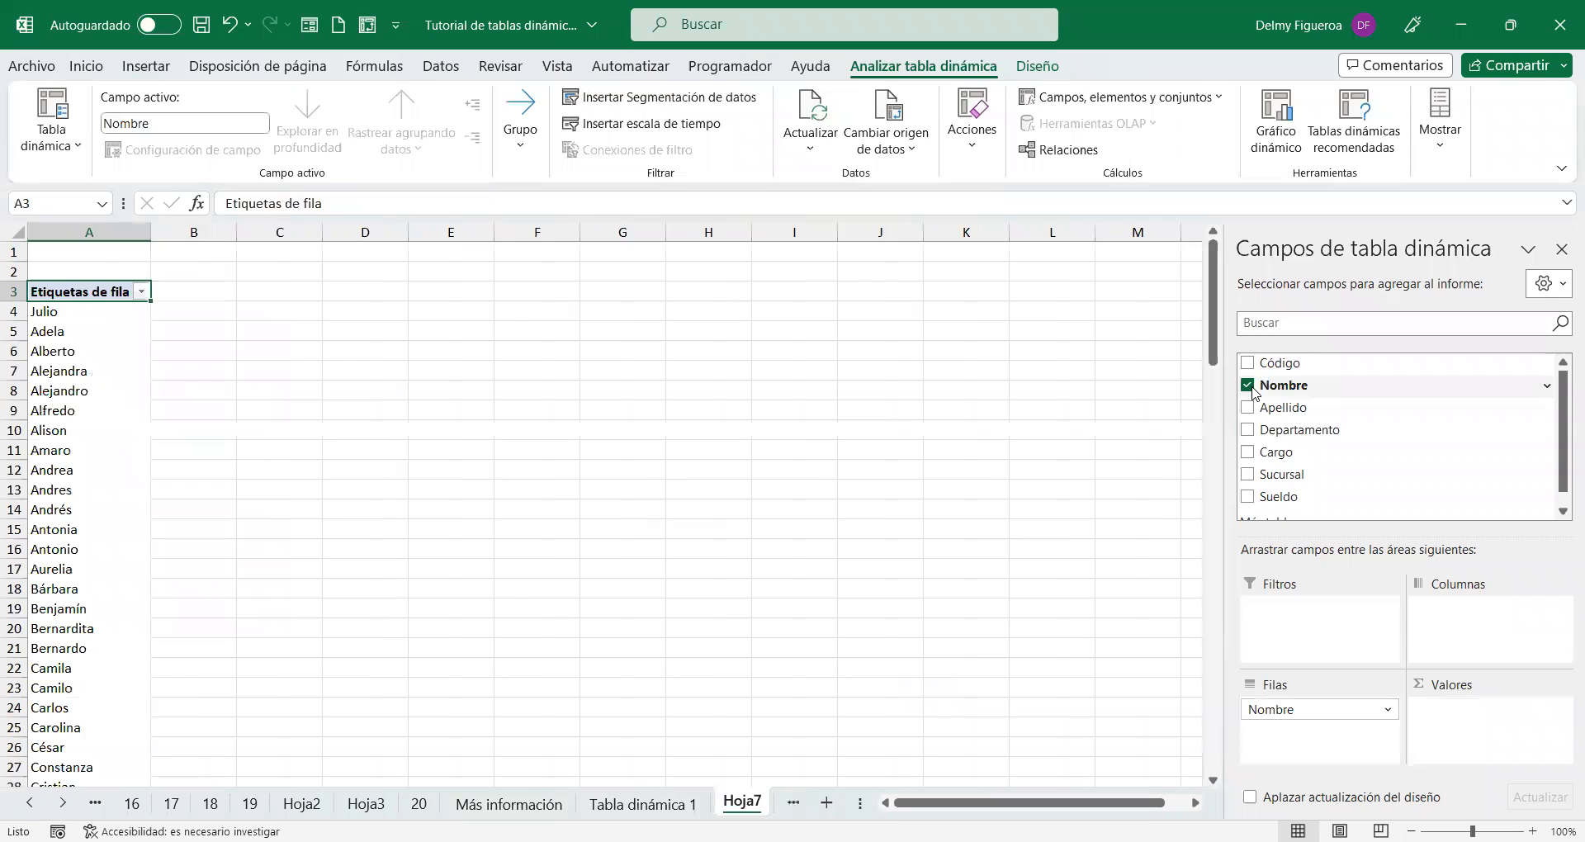
pyautogui.moveTo(1323, 708); pyautogui.dragTo(1471, 704)
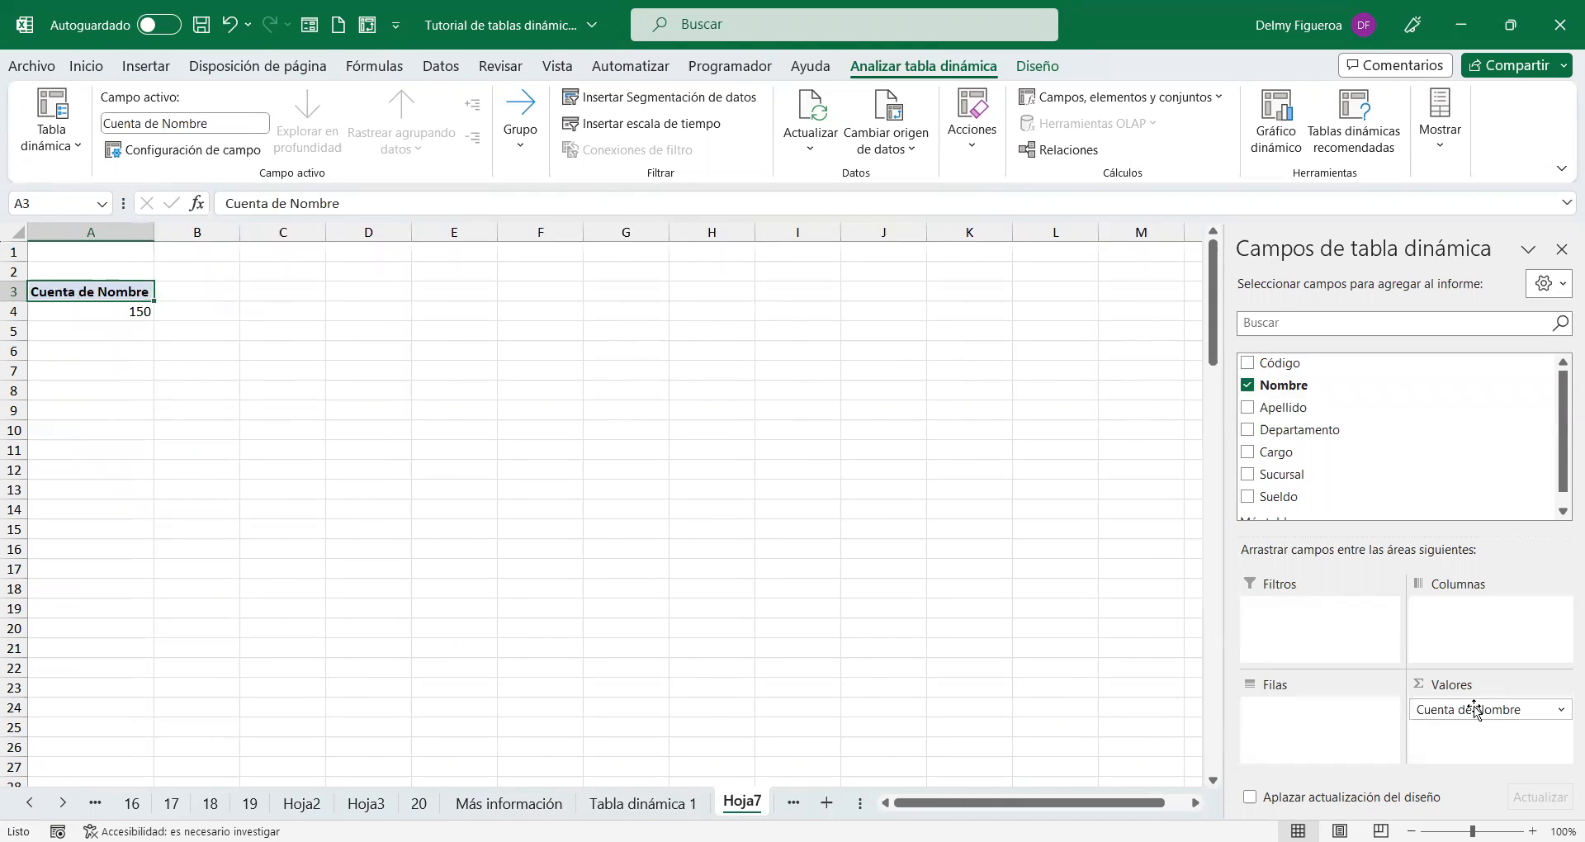
pyautogui.click(1248, 430)
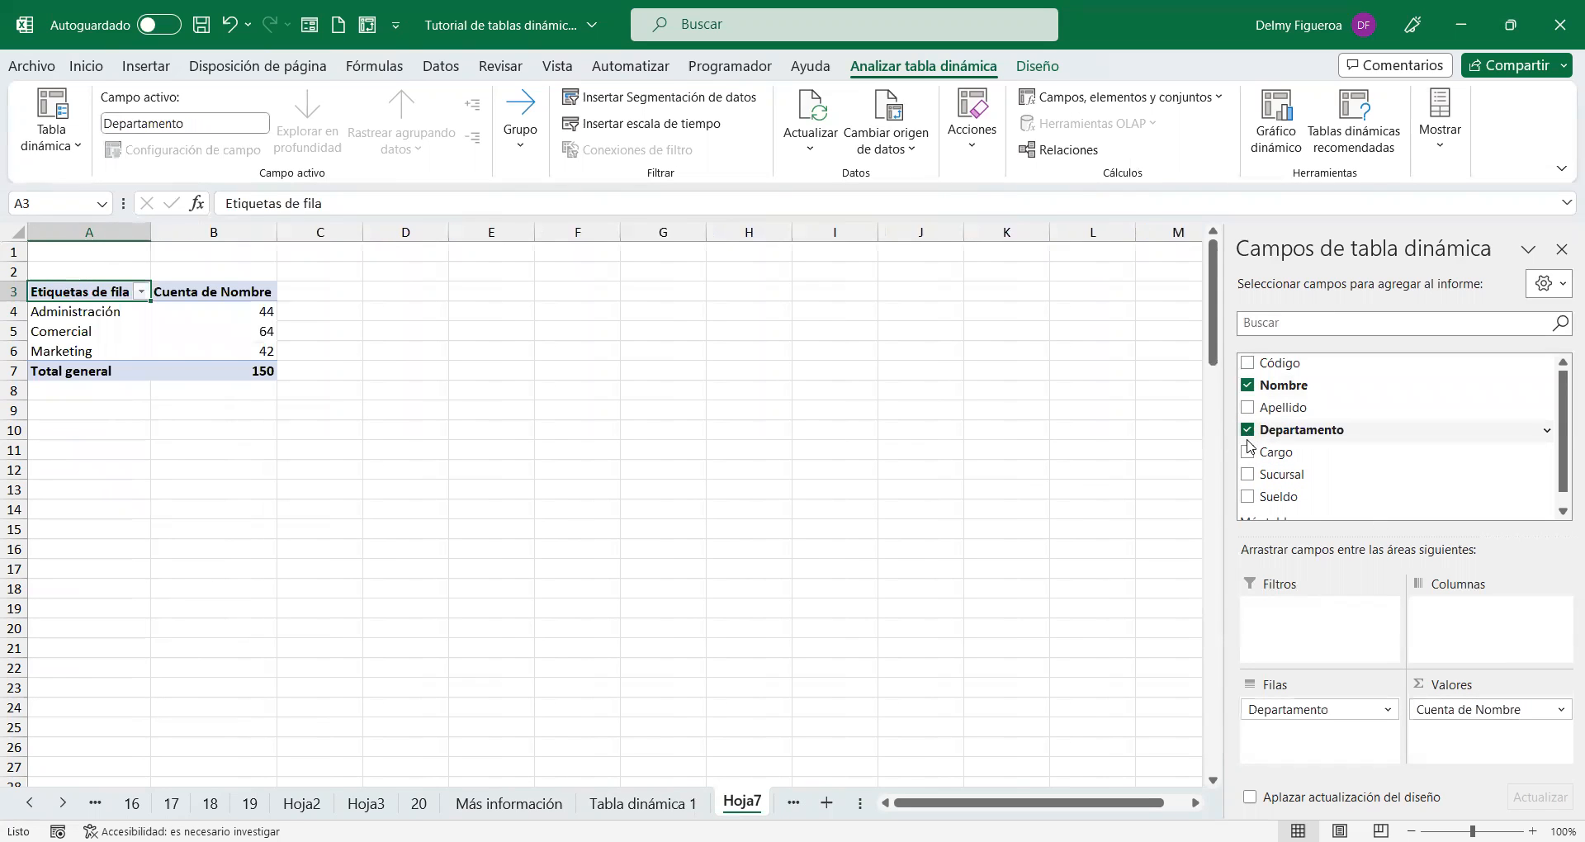
pyautogui.click(1247, 475)
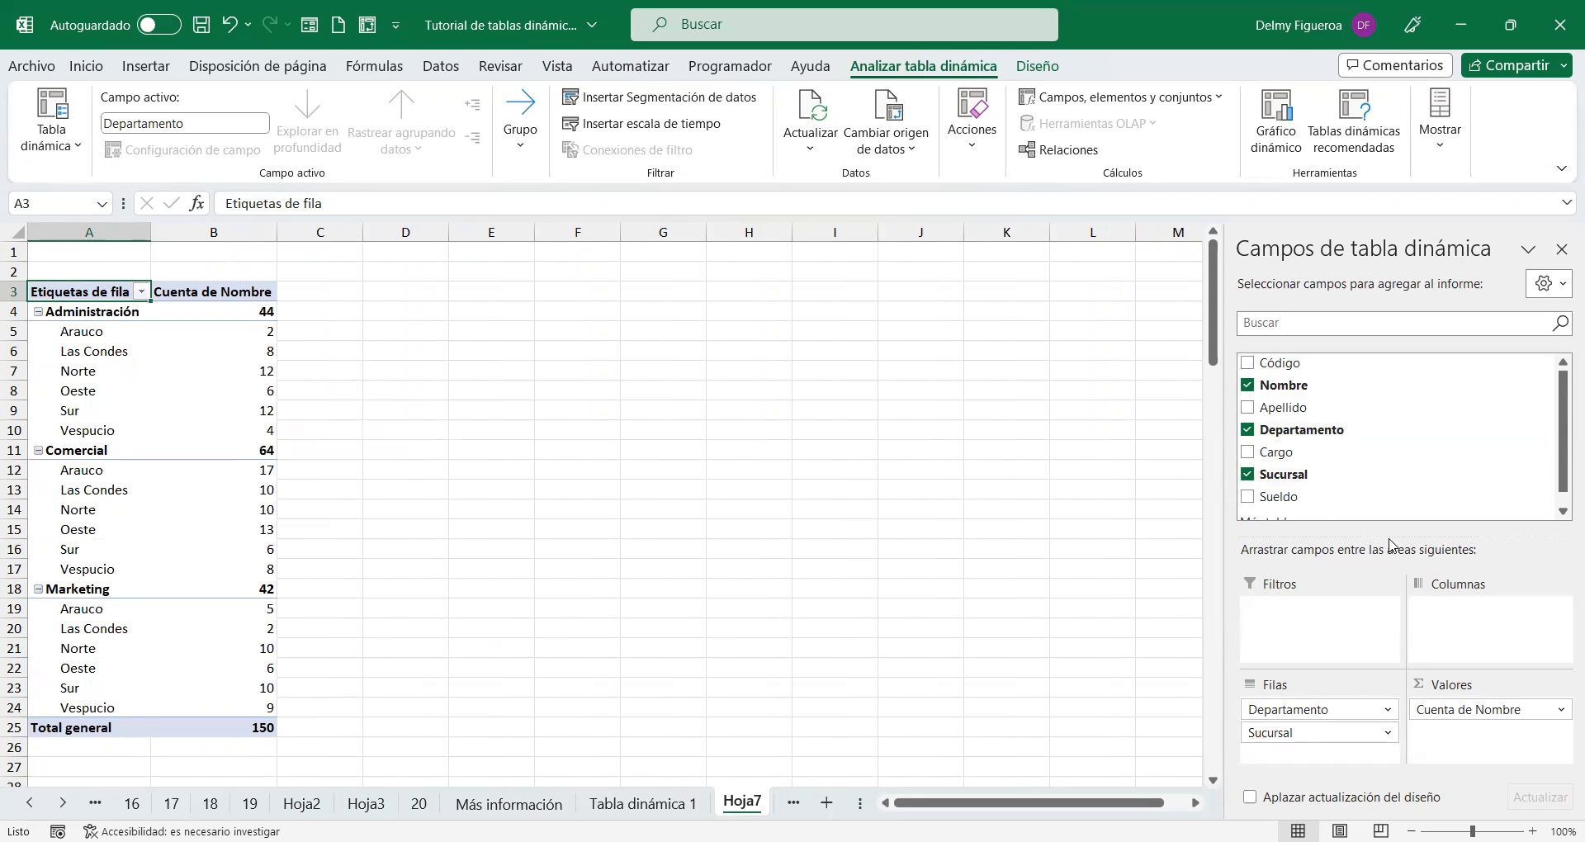
# Step: Try Sucursal and Departamento in turn as the column field, and return both to rows with Departamento above Sucursal
pyautogui.moveTo(1313, 732); pyautogui.dragTo(1486, 611)
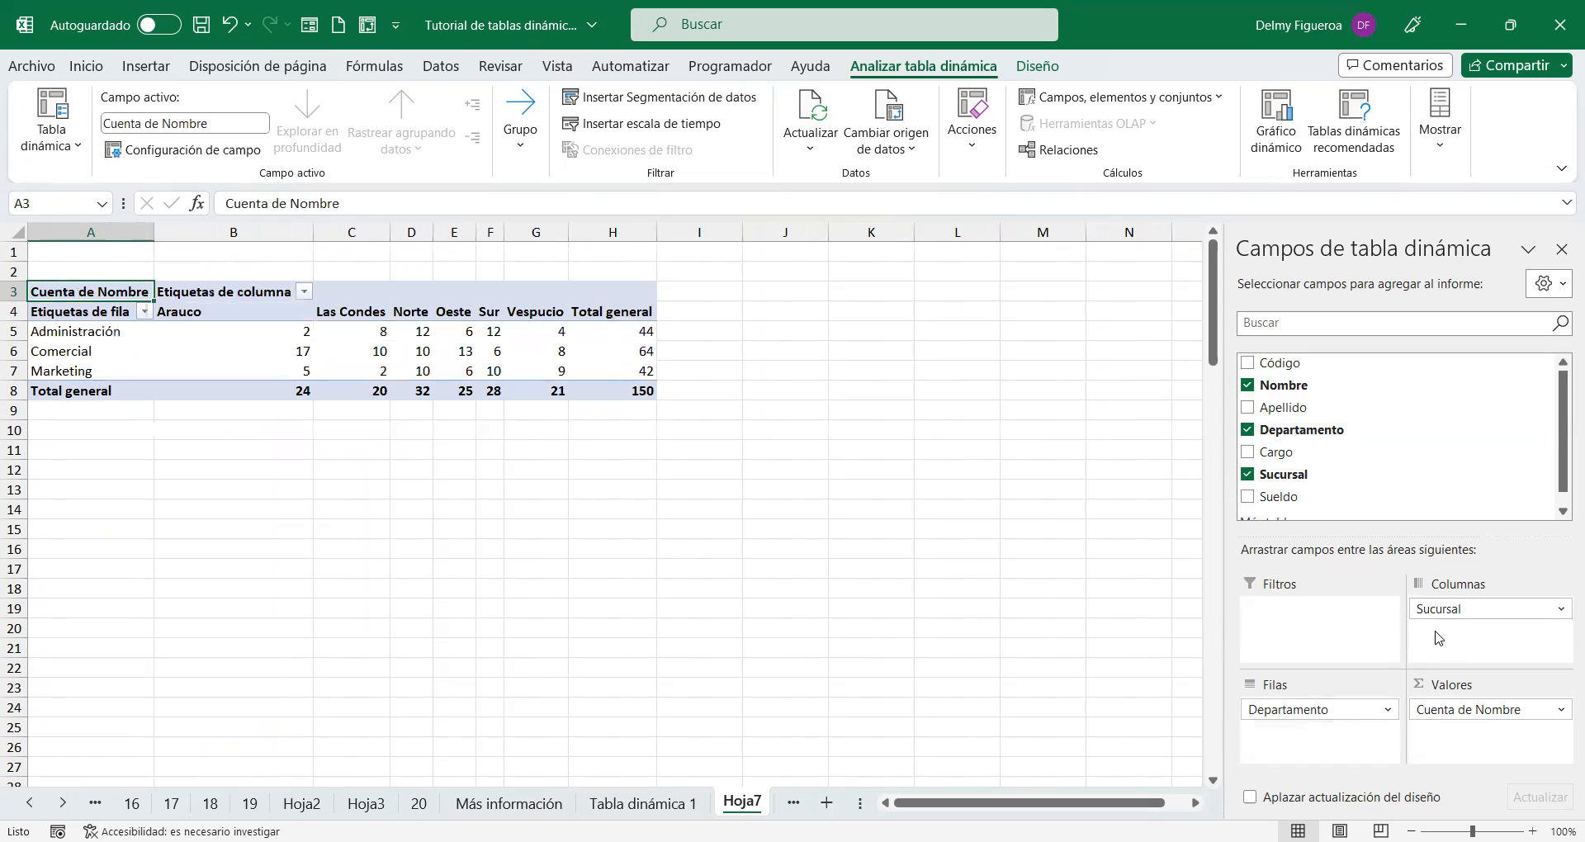
pyautogui.moveTo(1451, 608); pyautogui.dragTo(1486, 643)
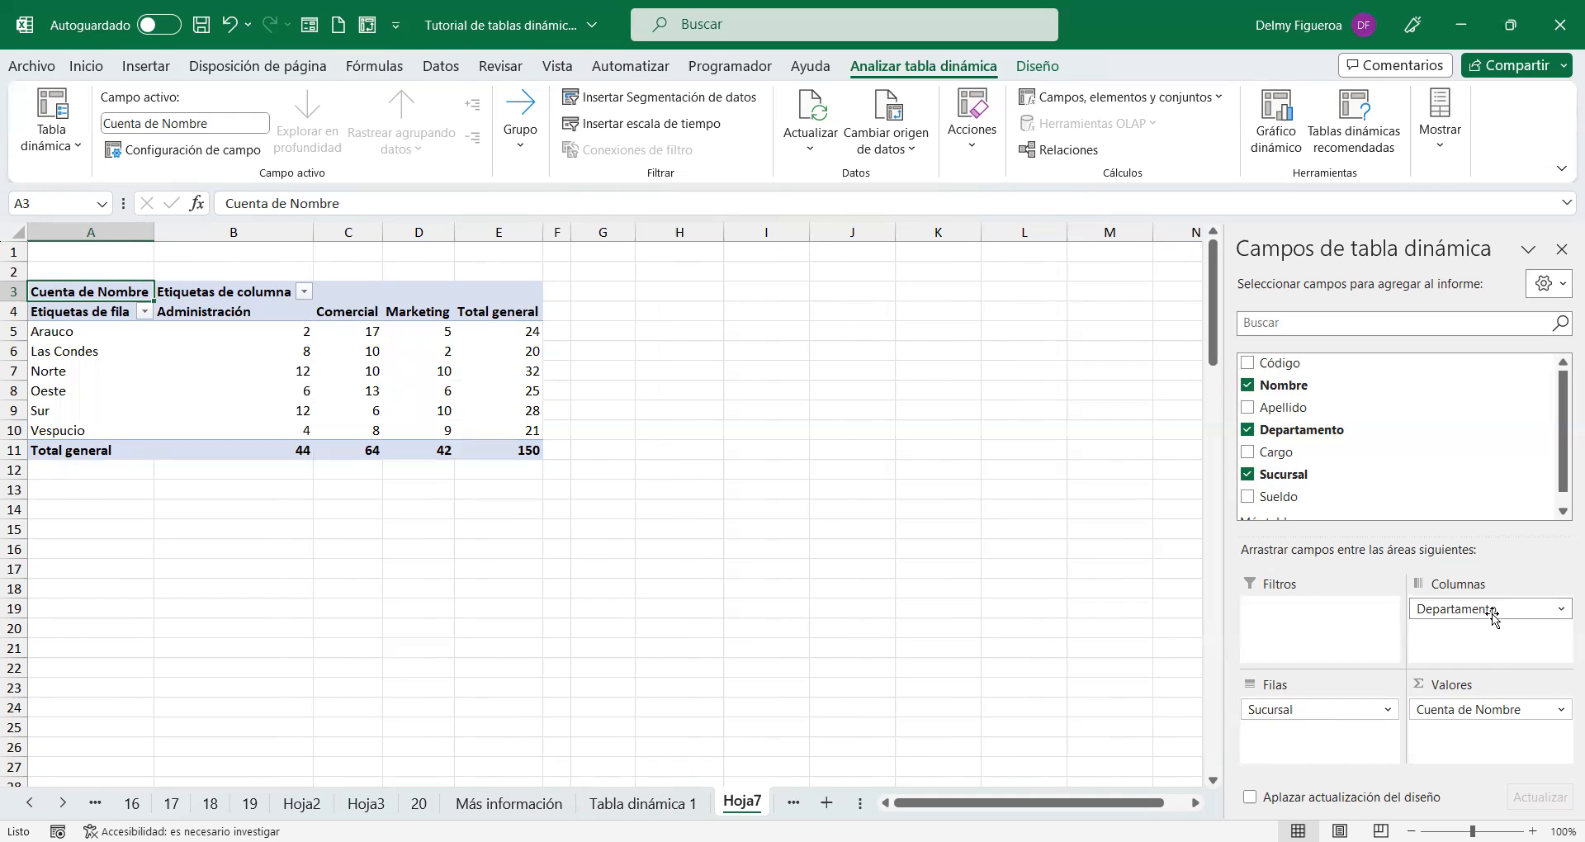
pyautogui.moveTo(1494, 615)
pyautogui.mouseDown()
pyautogui.moveTo(1373, 690)
pyautogui.moveTo(1362, 723)
pyautogui.moveTo(1344, 704)
pyautogui.moveTo(1343, 737)
pyautogui.mouseUp()
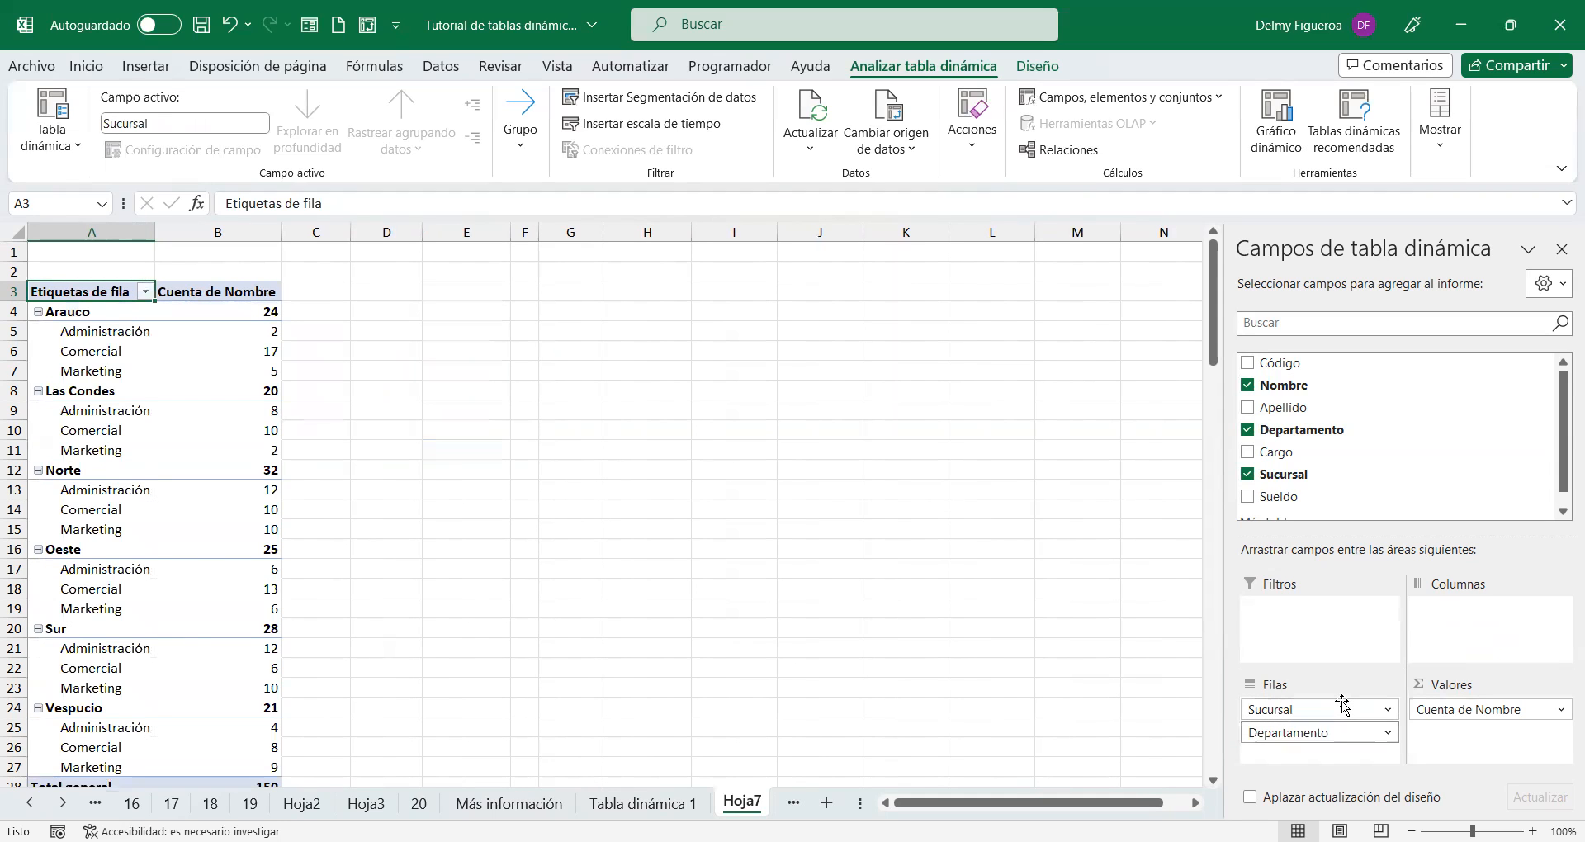
pyautogui.moveTo(1343, 732); pyautogui.dragTo(1316, 707)
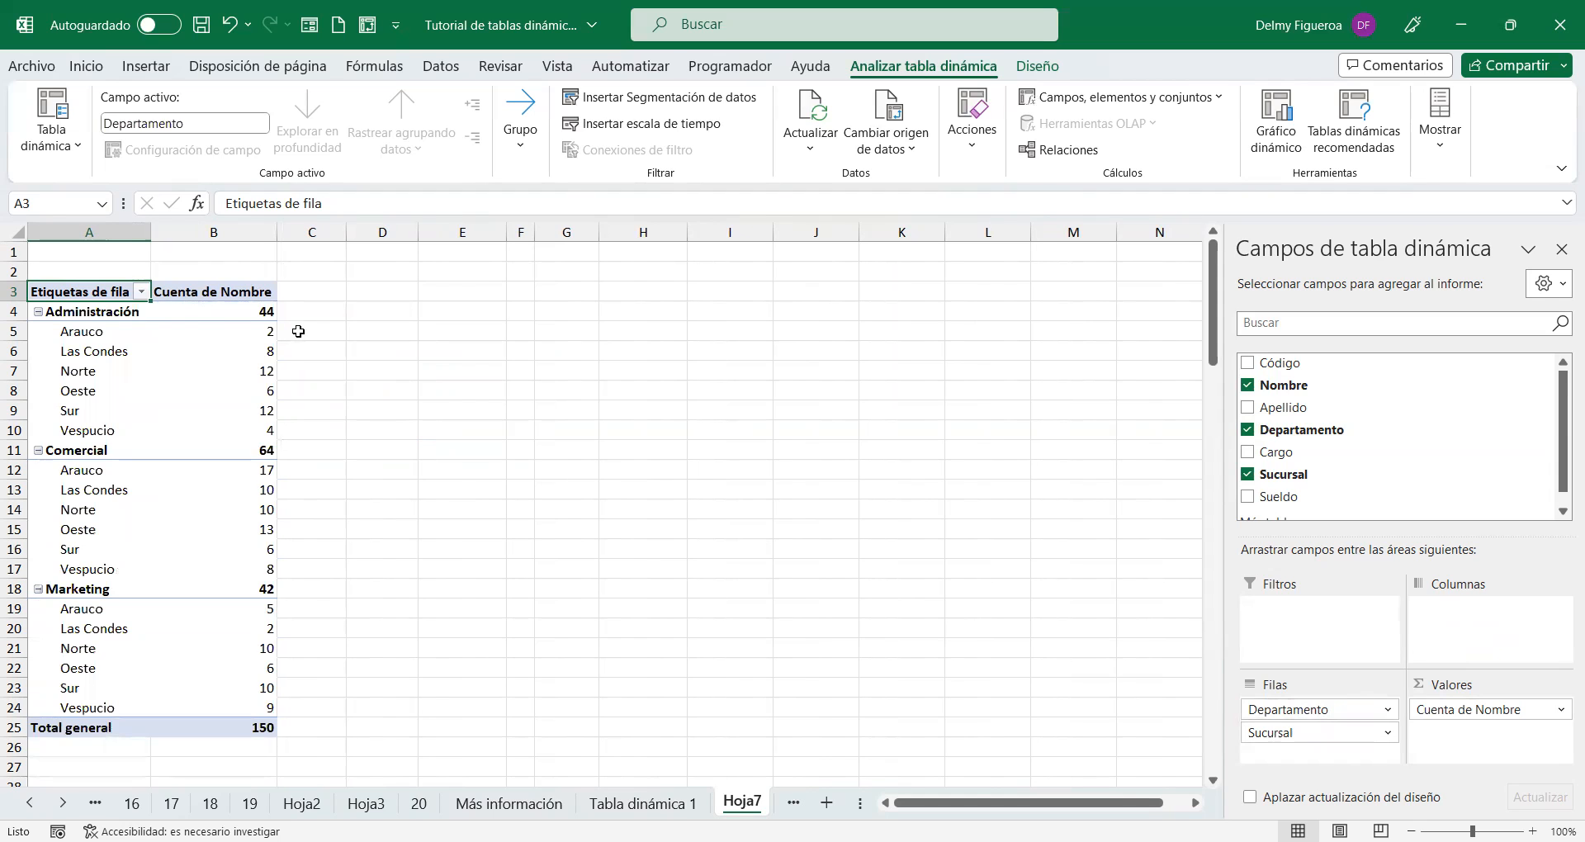
pyautogui.click(314, 351)
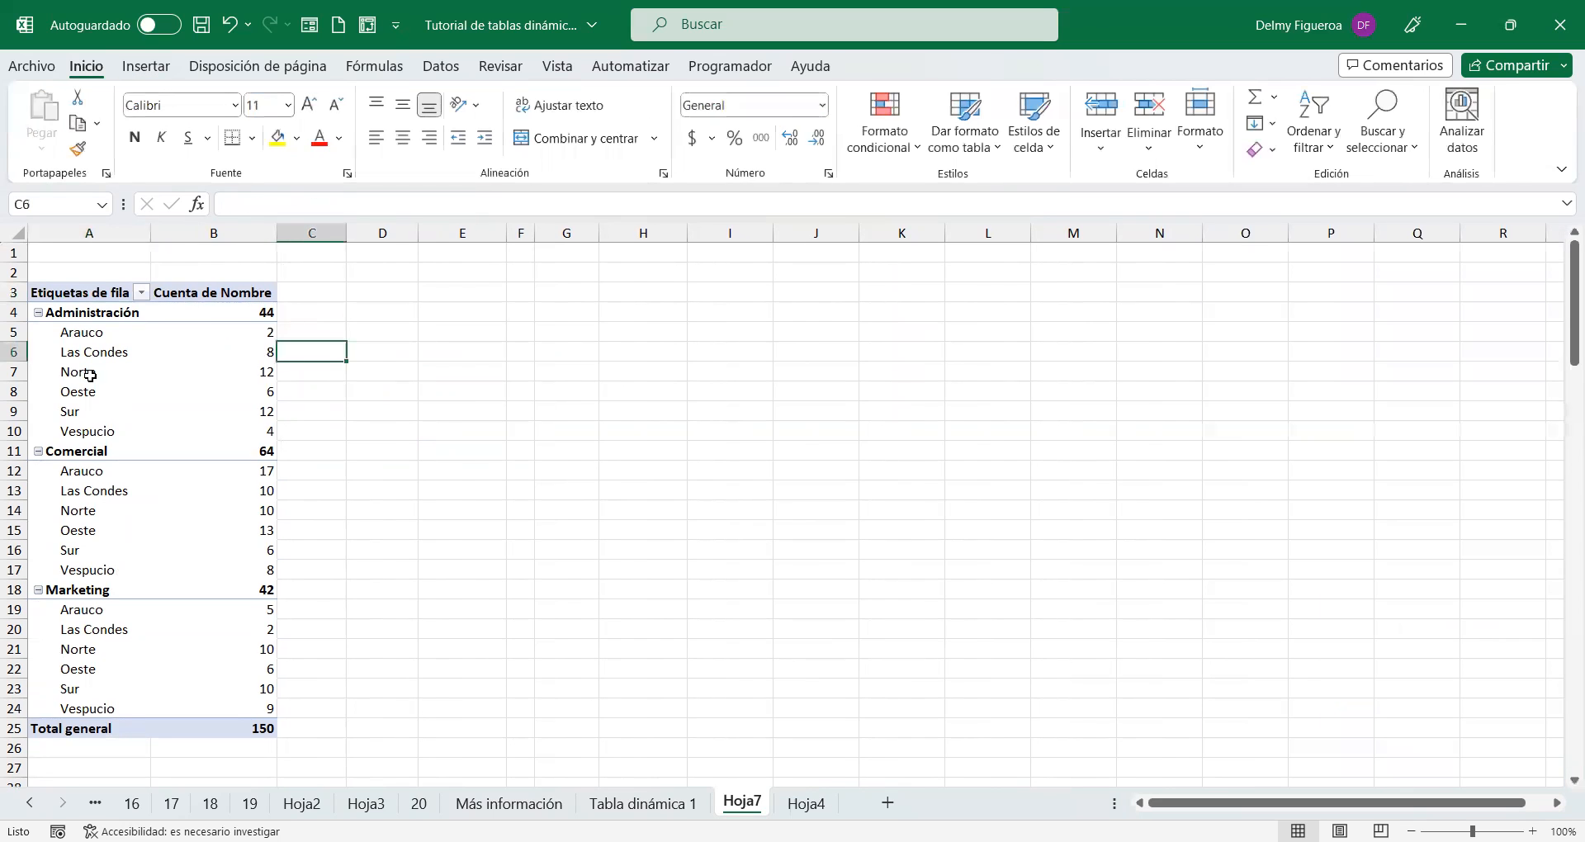
pyautogui.click(212, 378)
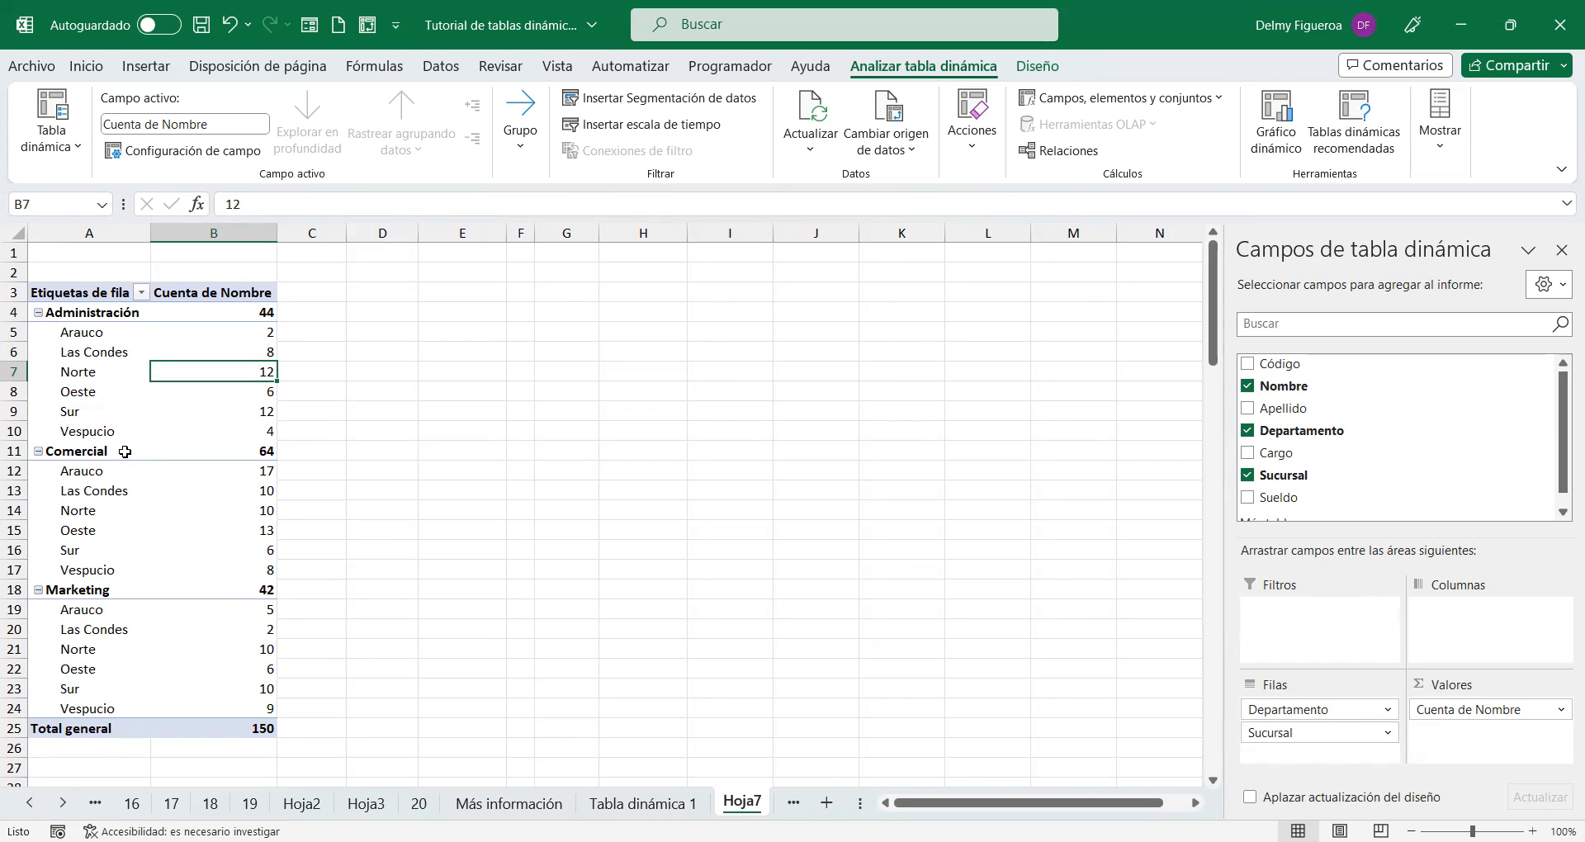
# Step: Rename the second pivot table's worksheet as "Tabla dinámica 2"
pyautogui.moveTo(222, 569)
pyautogui.doubleClick(742, 802)
pyautogui.write('Tabla din')
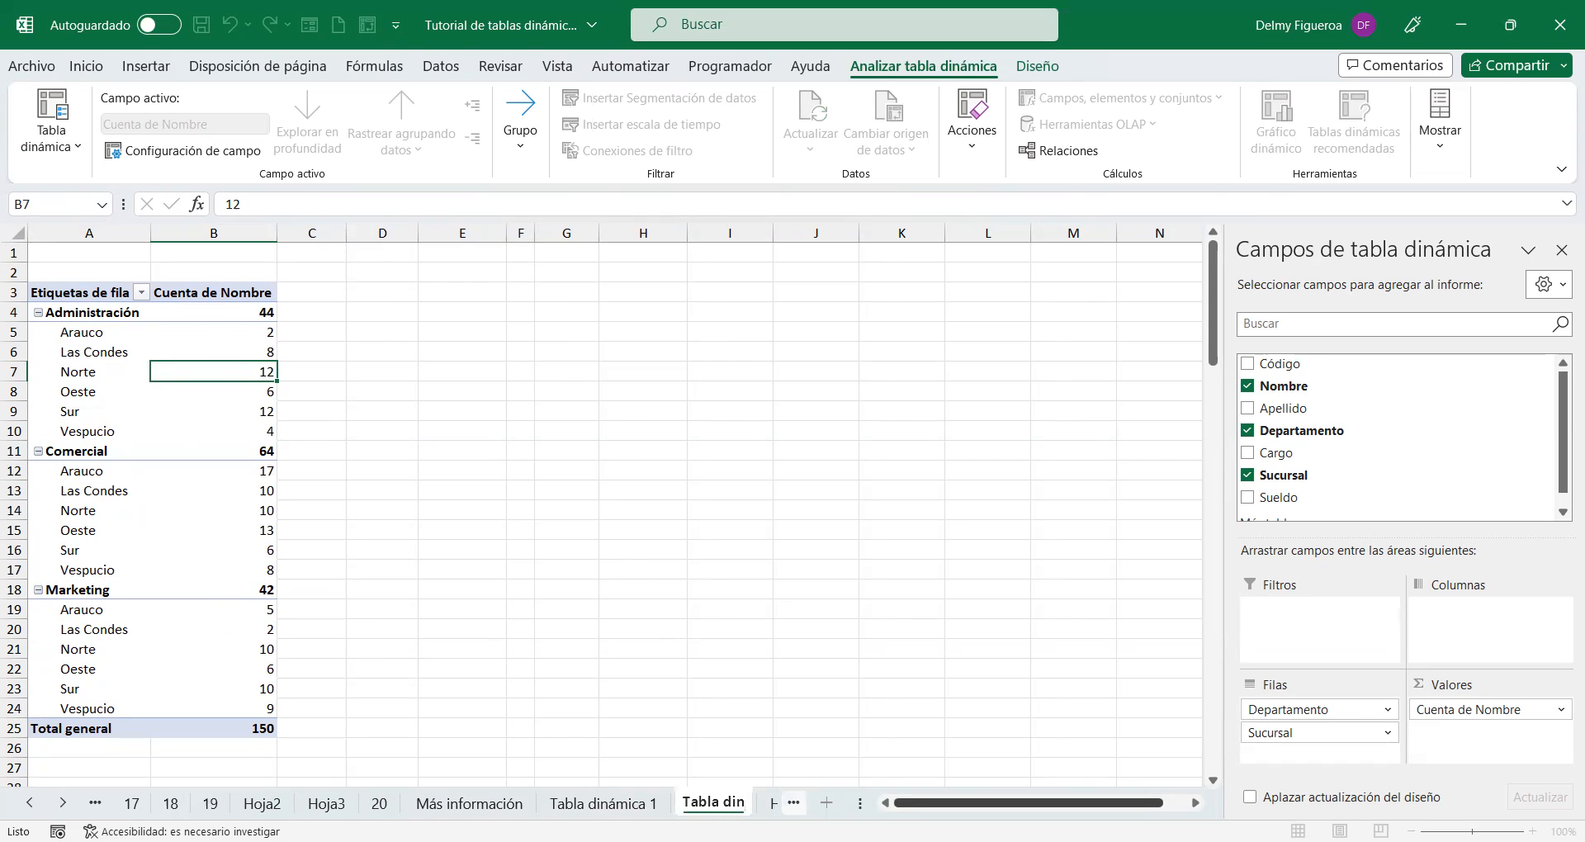
pyautogui.write('ámica 2')
pyautogui.press('Return')
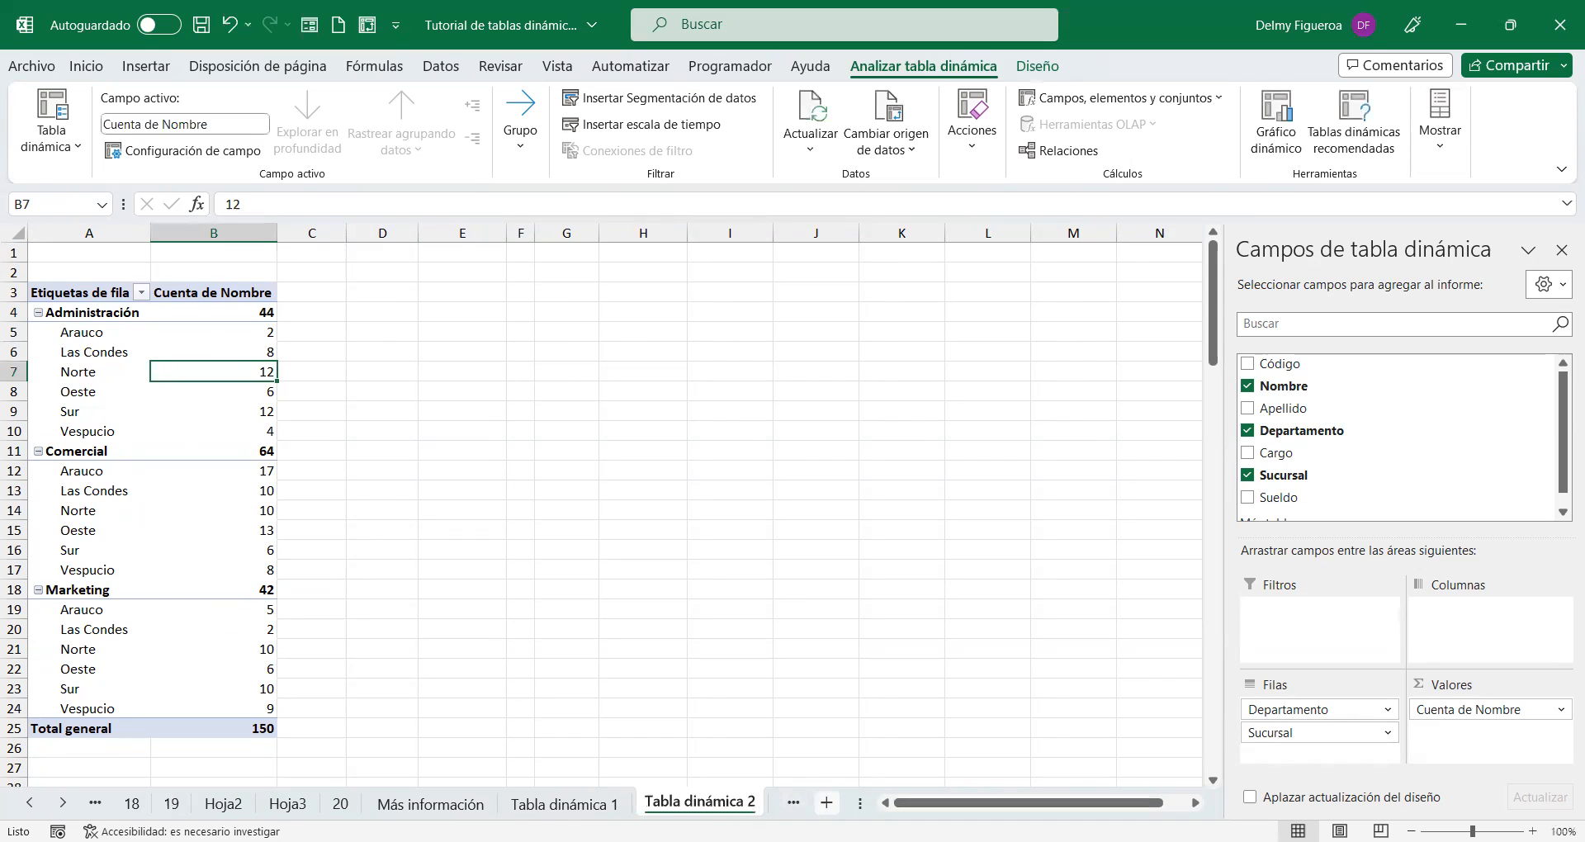
# Step: Insert a third pivot table on a new worksheet from the employee data range Hoja4!$B$2:$H$152
pyautogui.click(65, 805)
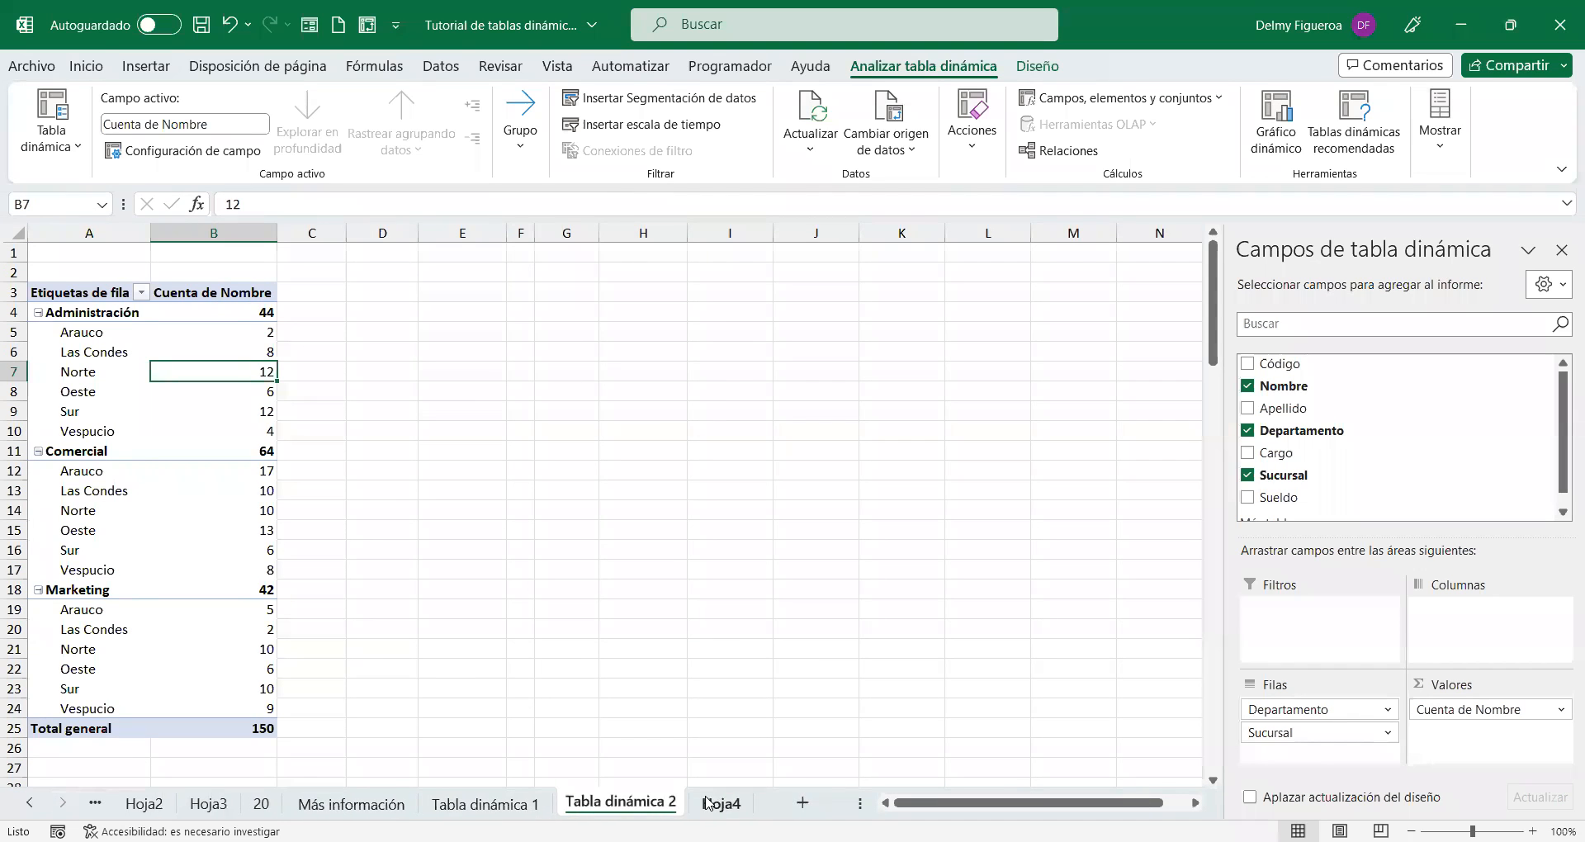
pyautogui.click(722, 803)
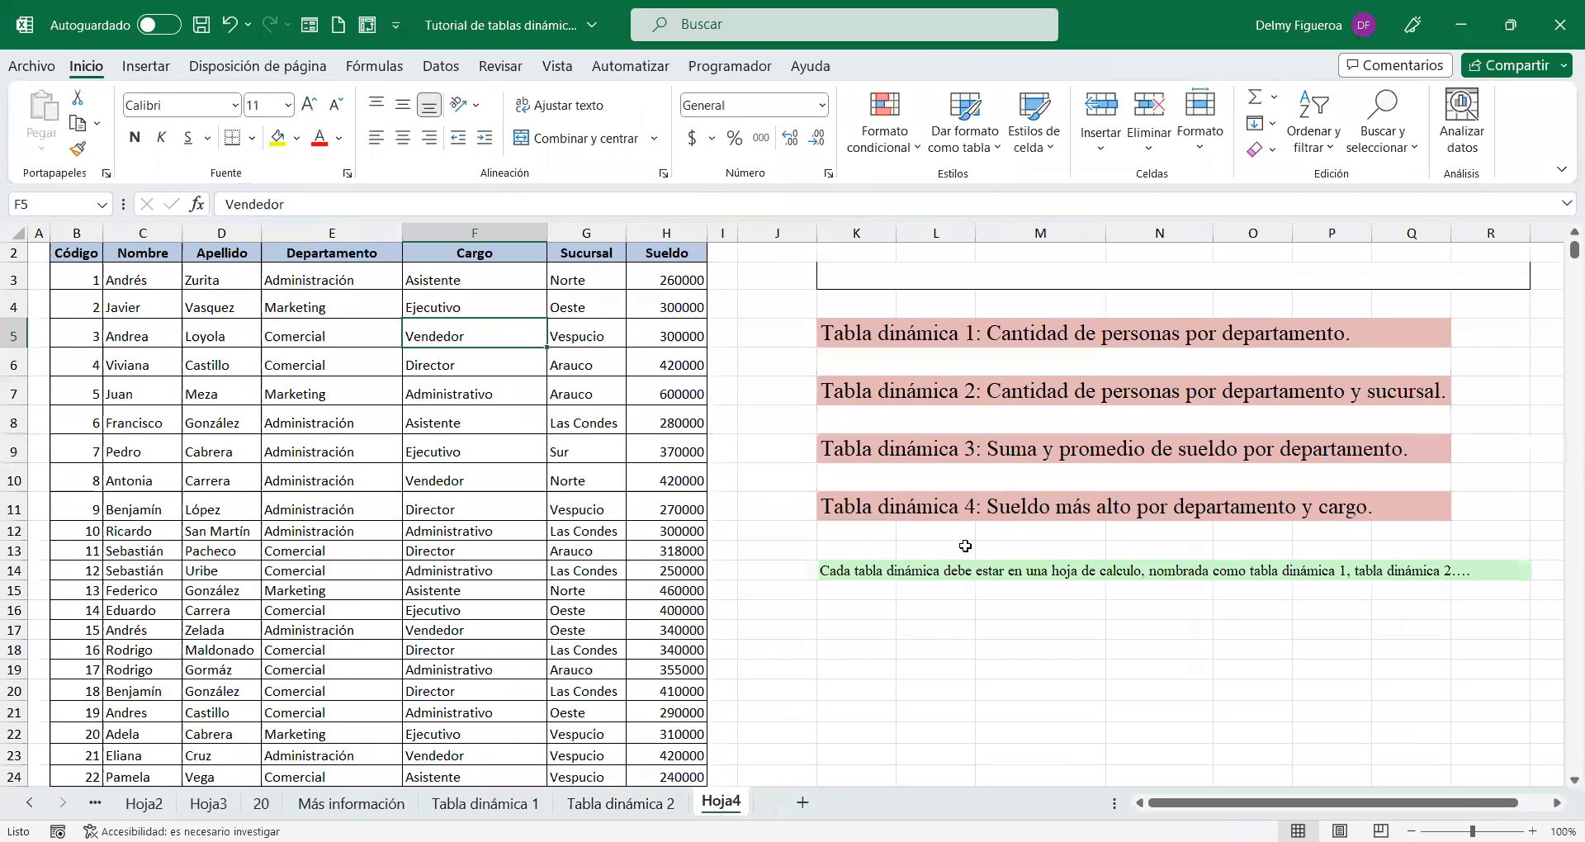
pyautogui.click(656, 363)
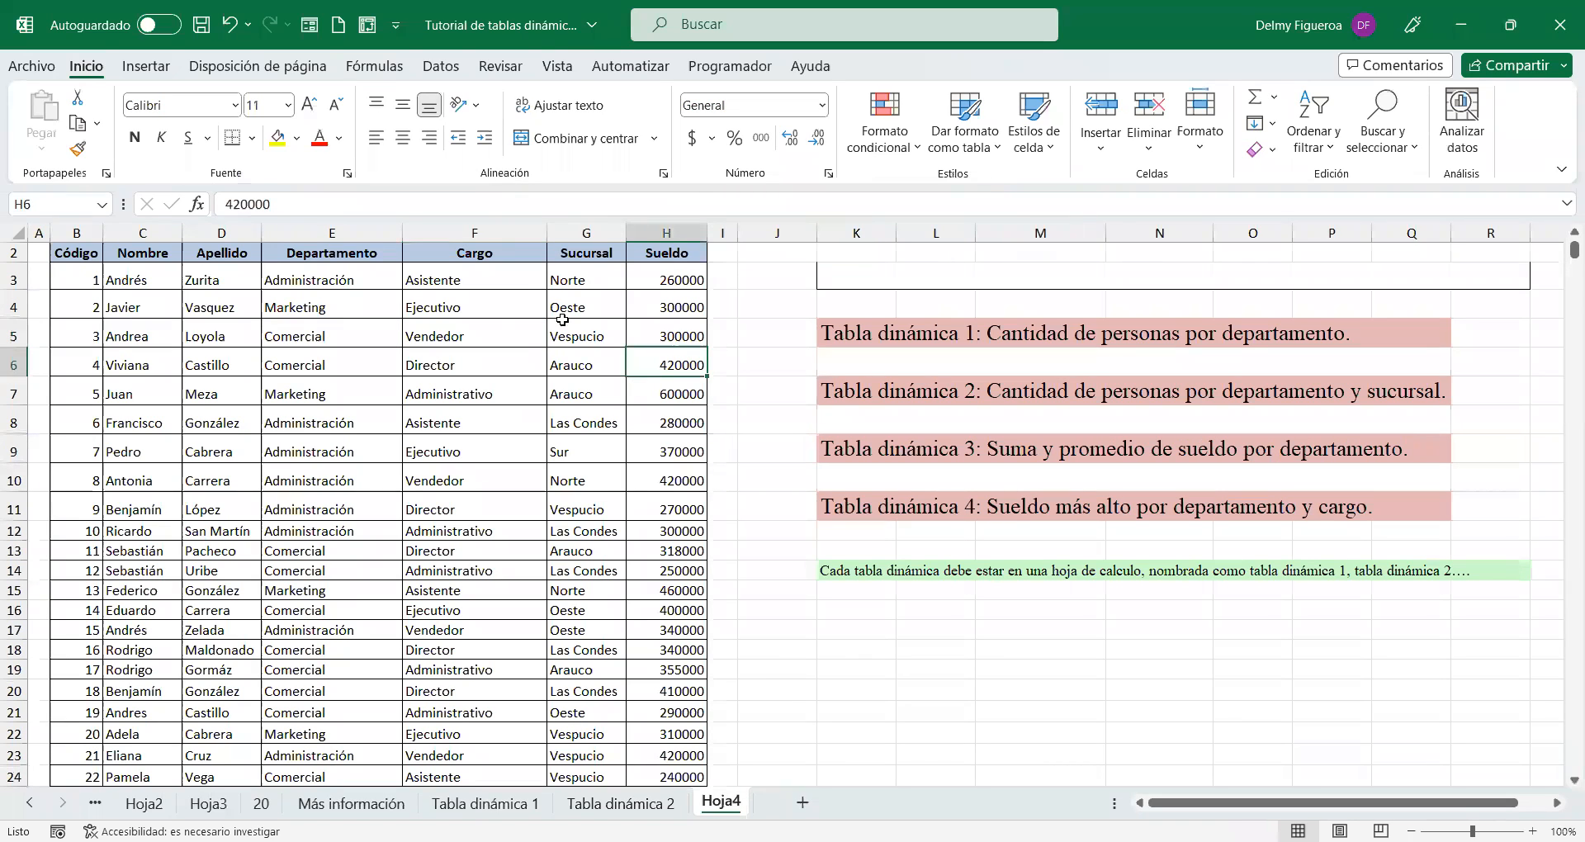
pyautogui.click(508, 352)
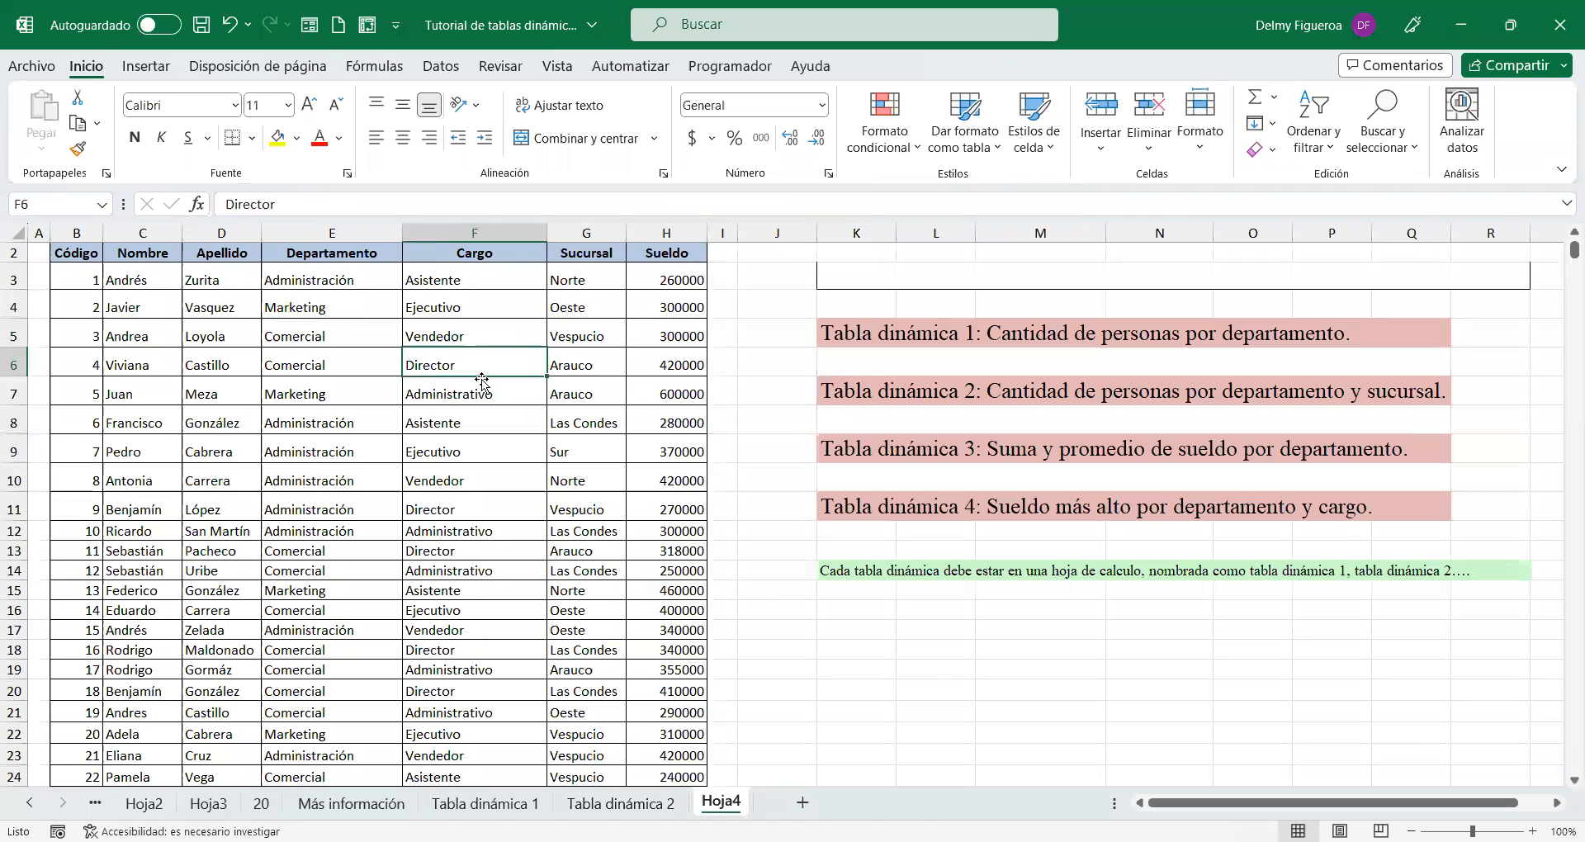
pyautogui.click(134, 65)
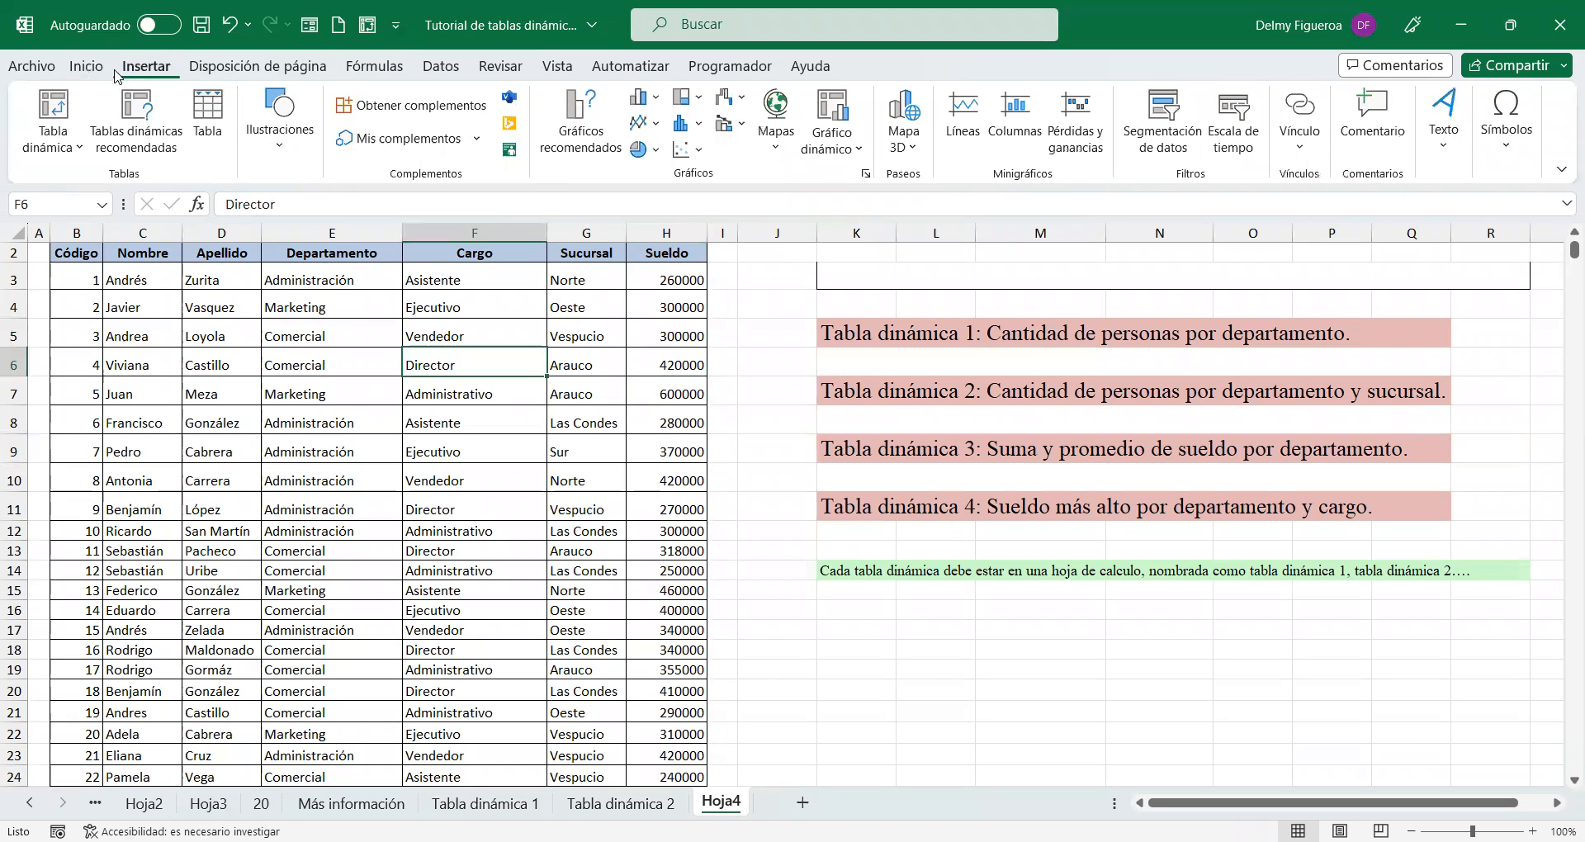
pyautogui.click(59, 107)
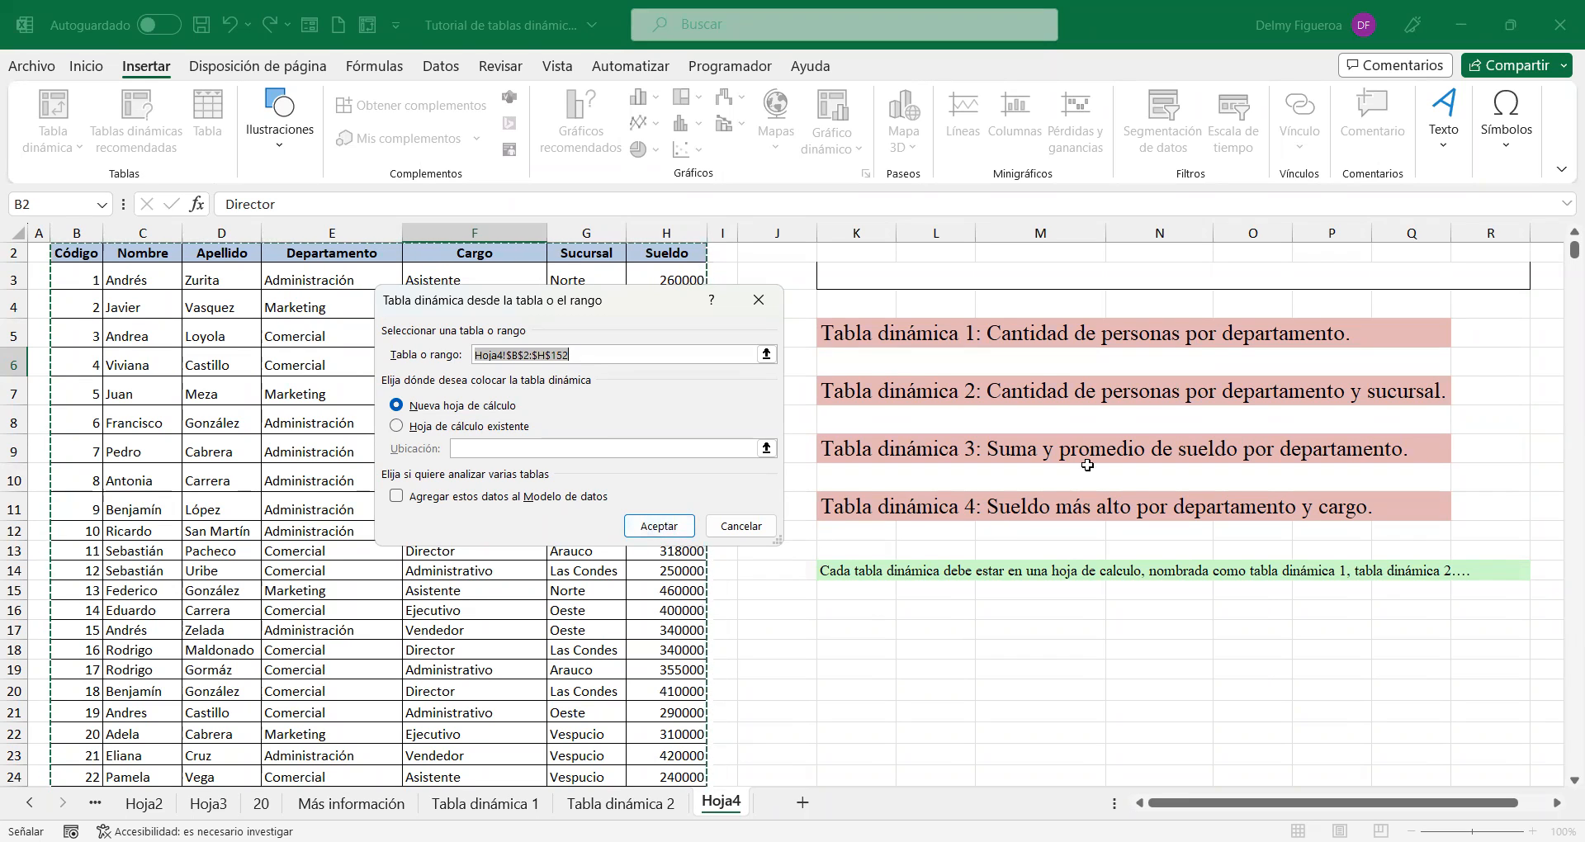
pyautogui.click(674, 533)
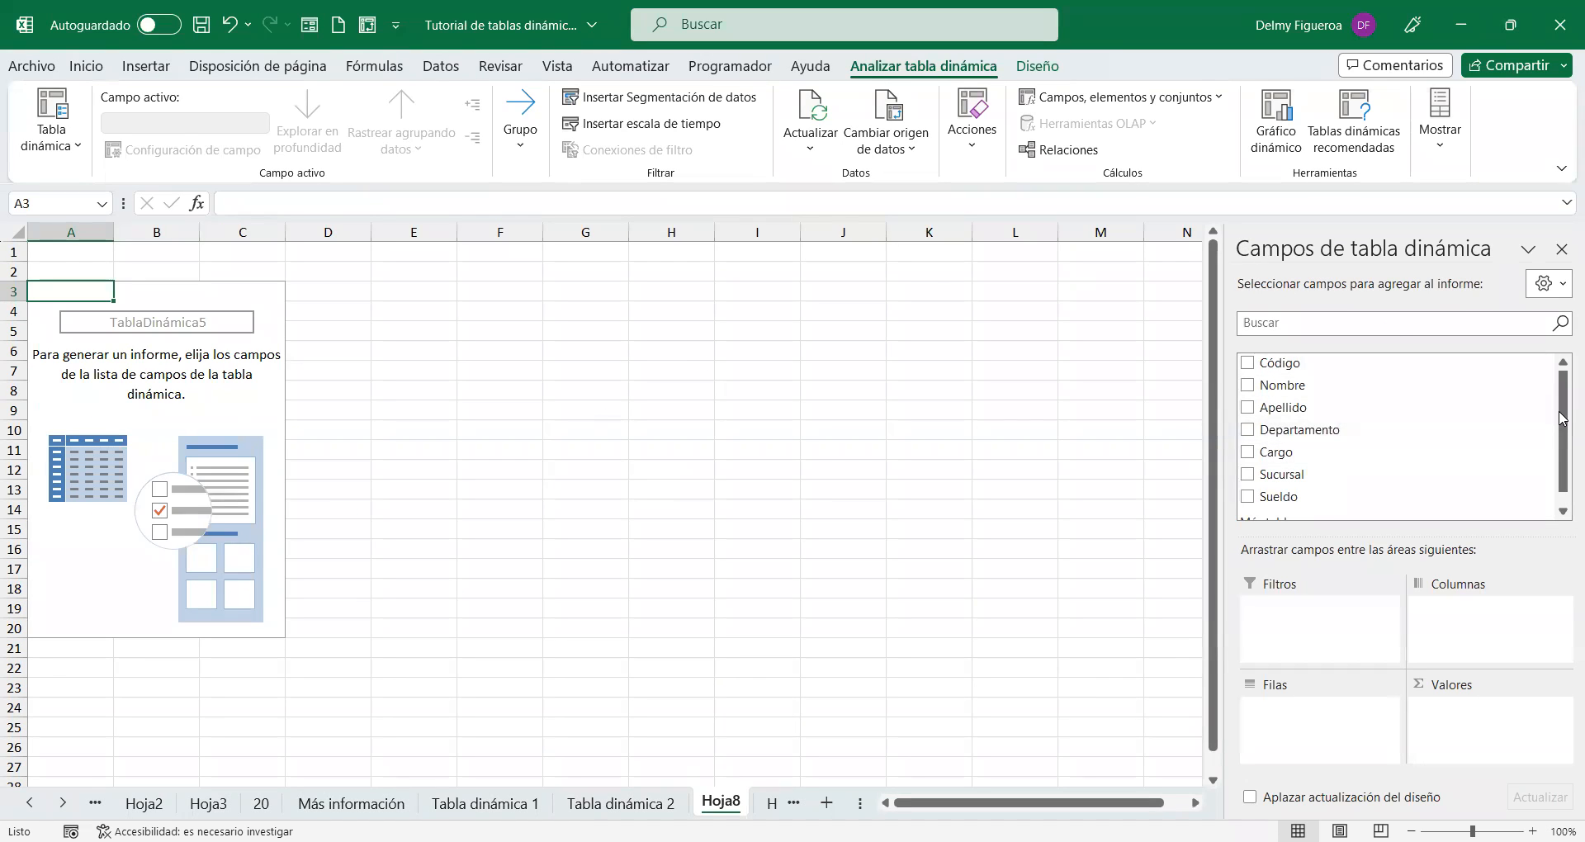
# Step: Add Sueldo twice to the third pivot table's values and summarize the second instance by Promedio
pyautogui.scroll(-1, 1561, 423)
pyautogui.click(1248, 483)
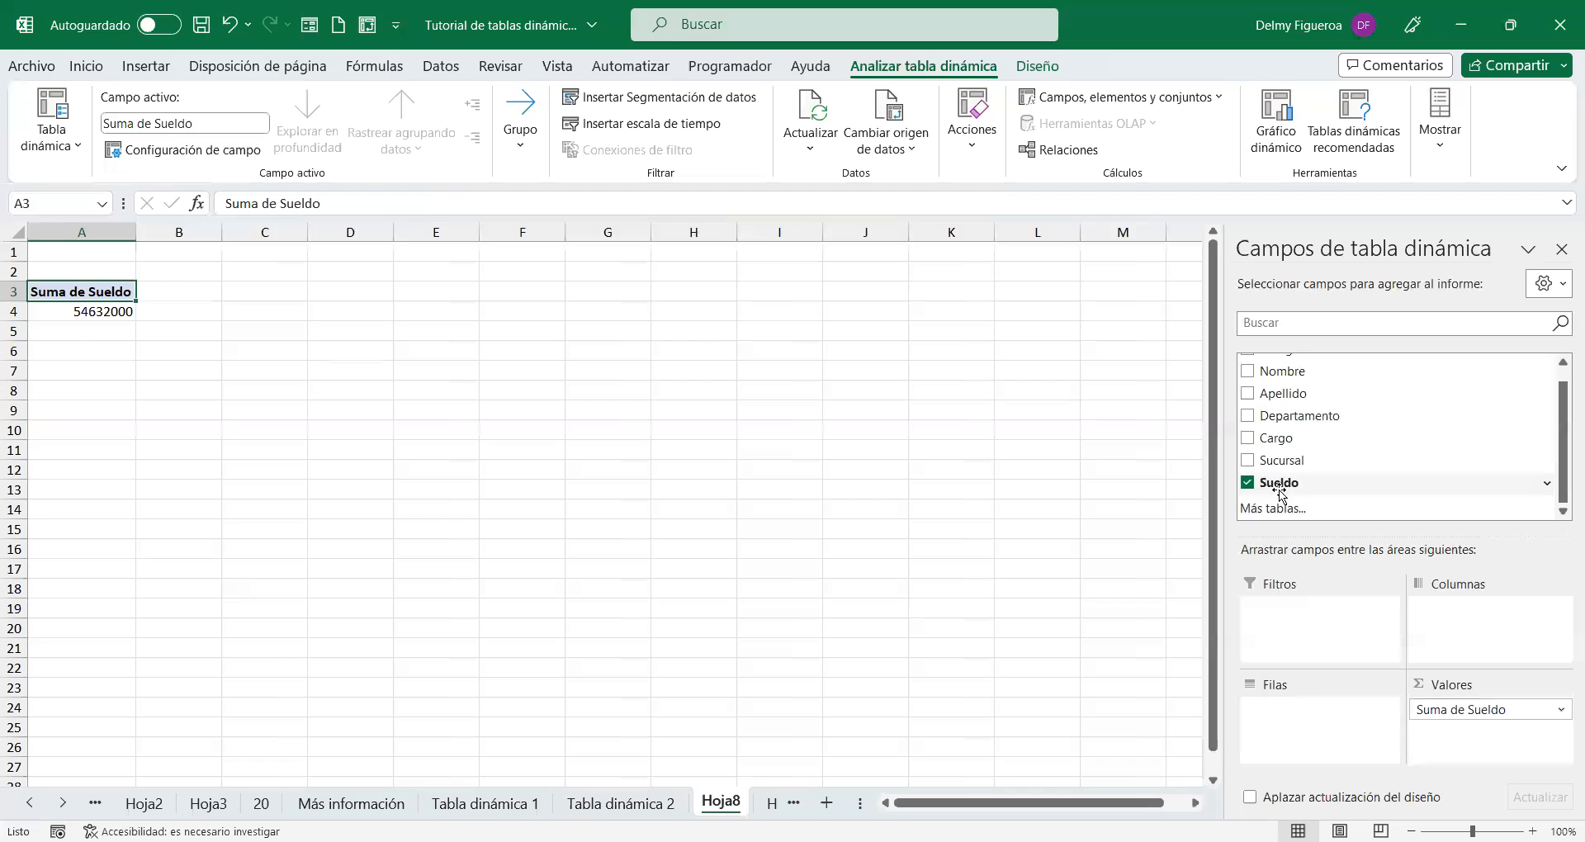
pyautogui.moveTo(1293, 488); pyautogui.dragTo(1493, 728)
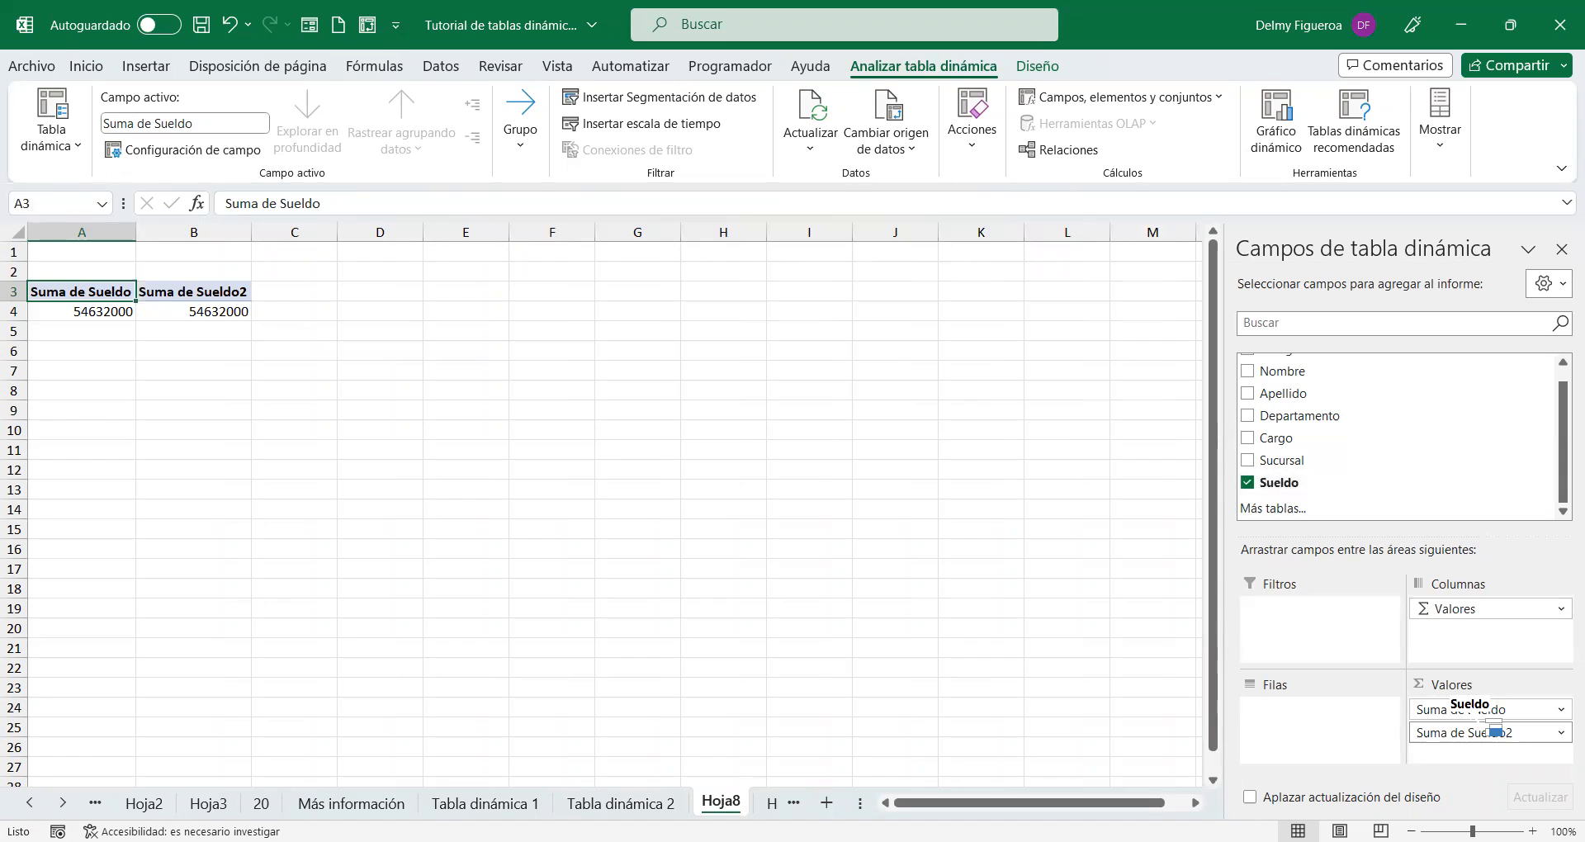
pyautogui.click(1561, 709)
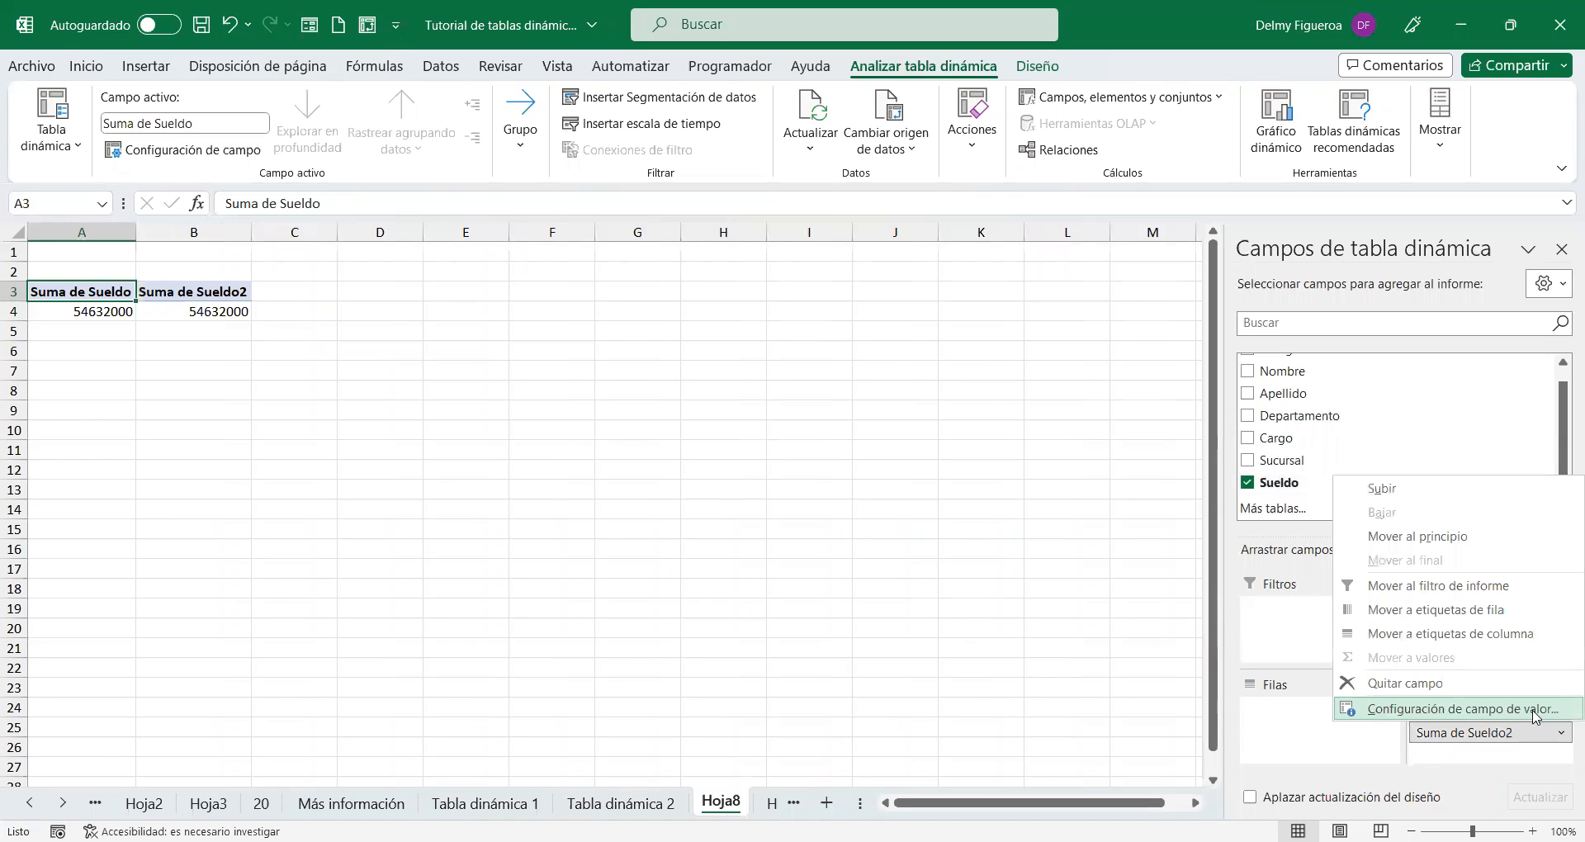
pyautogui.click(1527, 712)
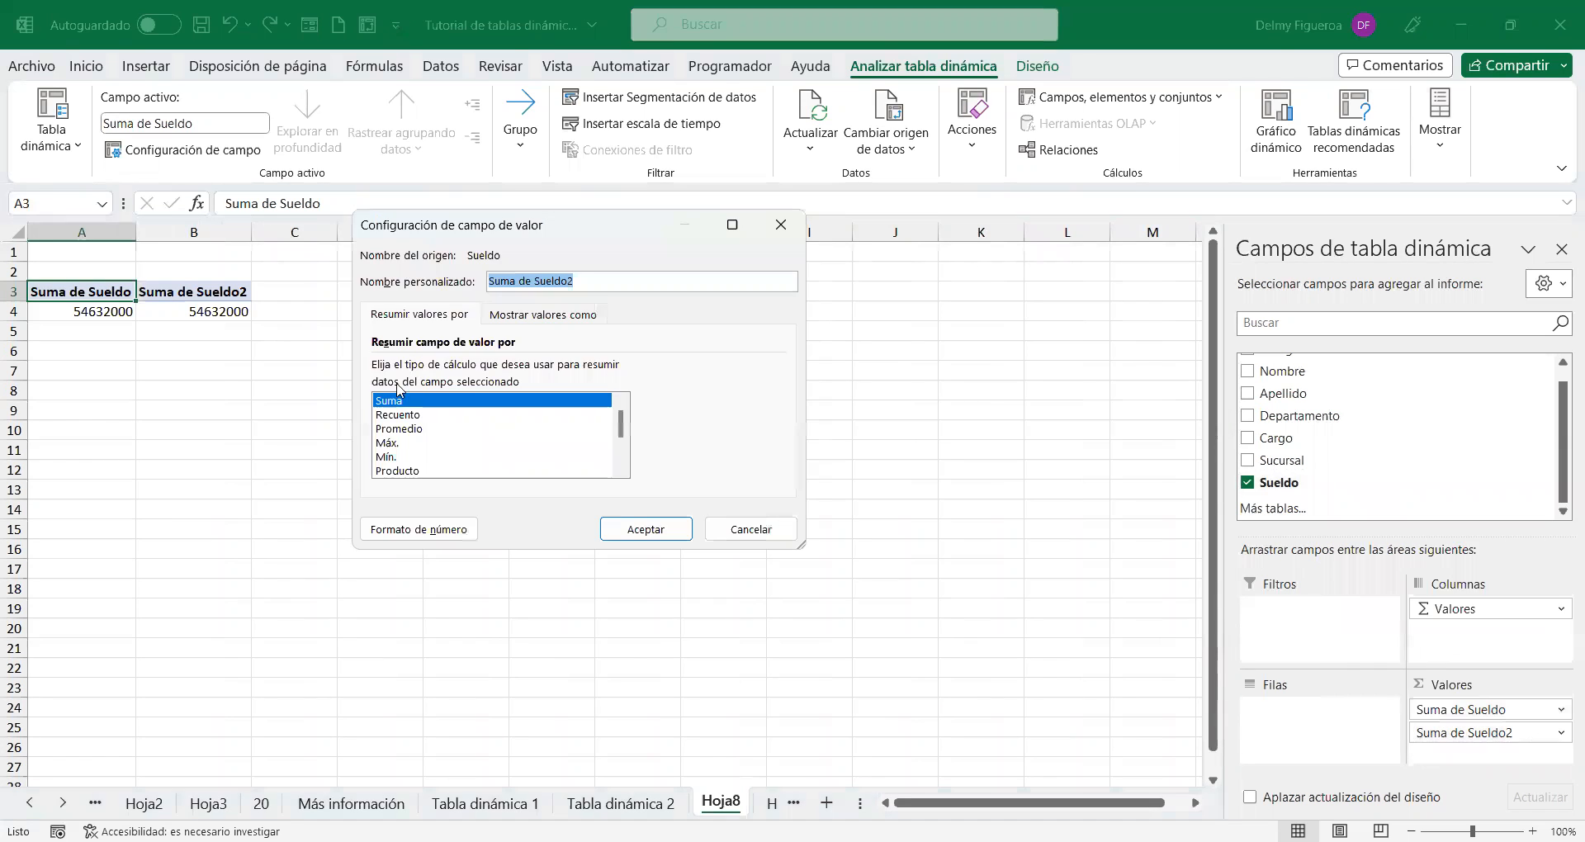
pyautogui.click(396, 430)
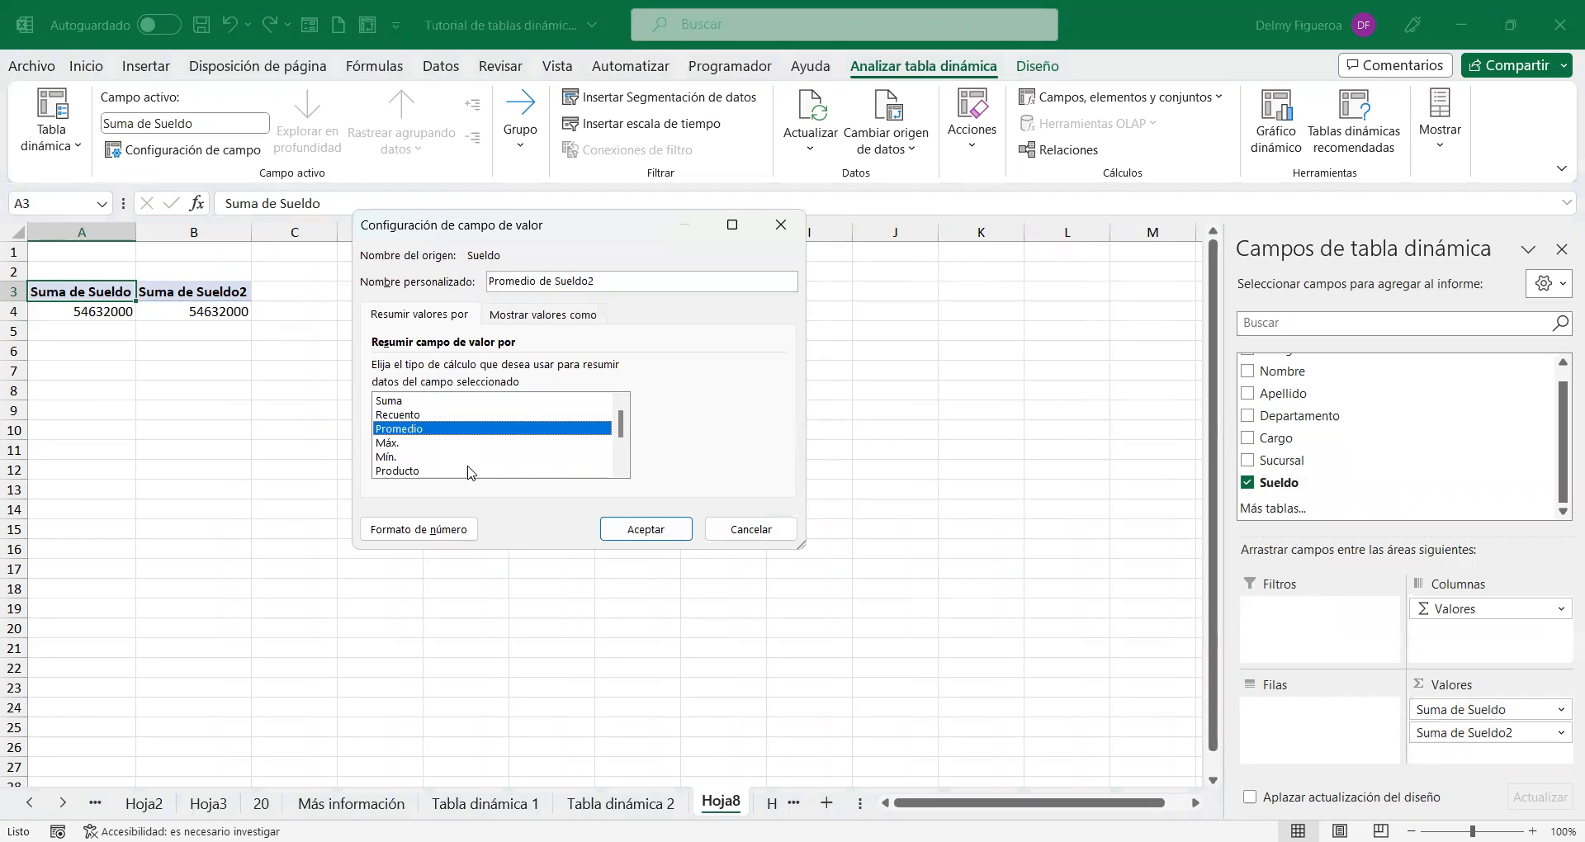
pyautogui.click(647, 528)
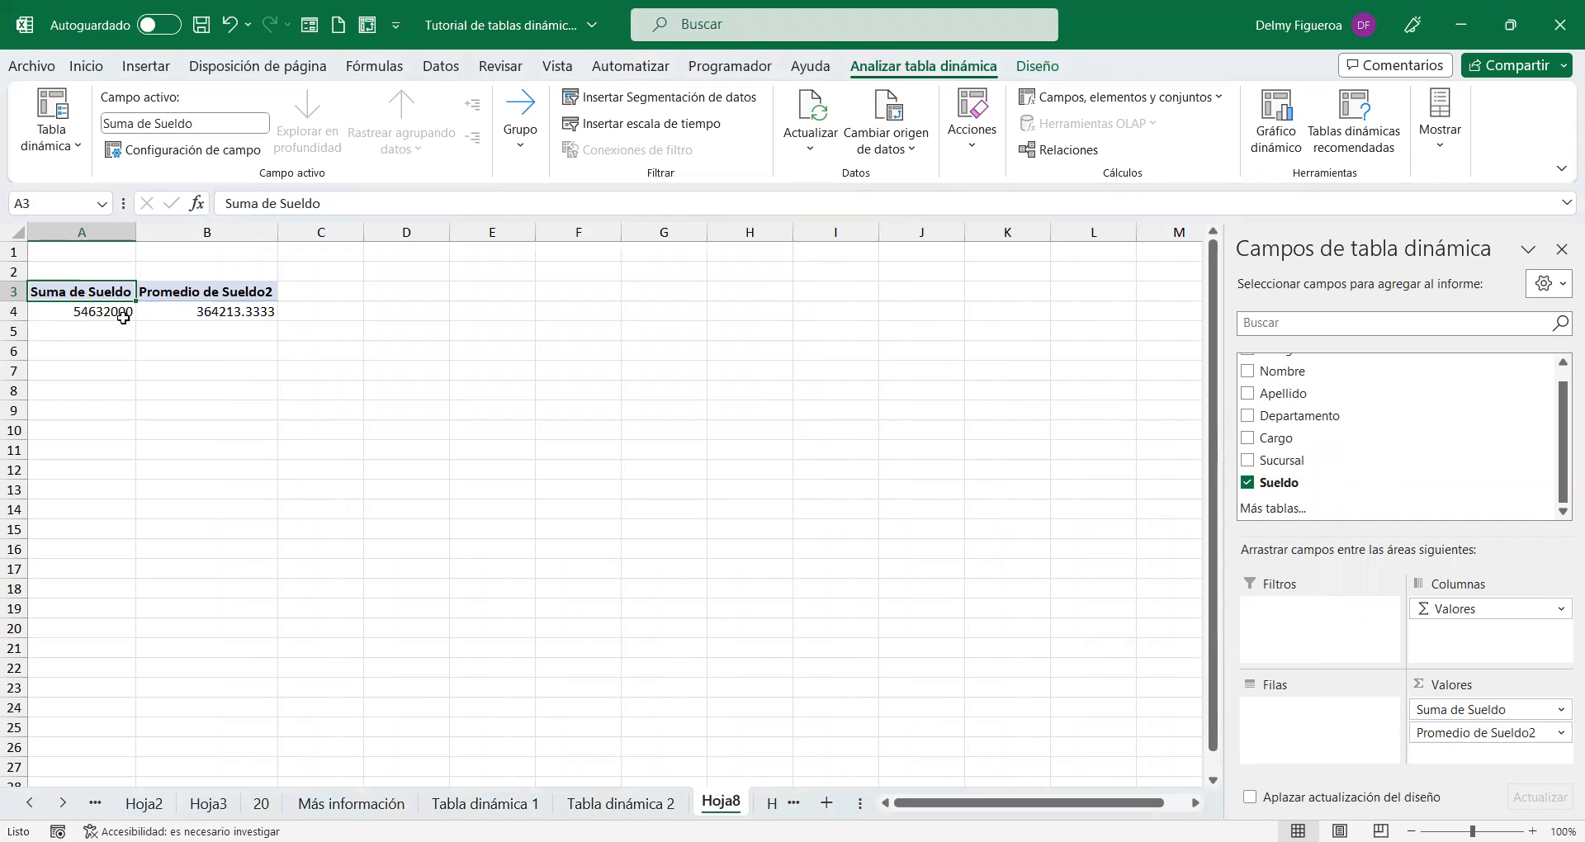
# Step: Check the exercise instructions on Hoja4 and add Departamento as the row field of the salary pivot table on Hoja8
pyautogui.click(766, 804)
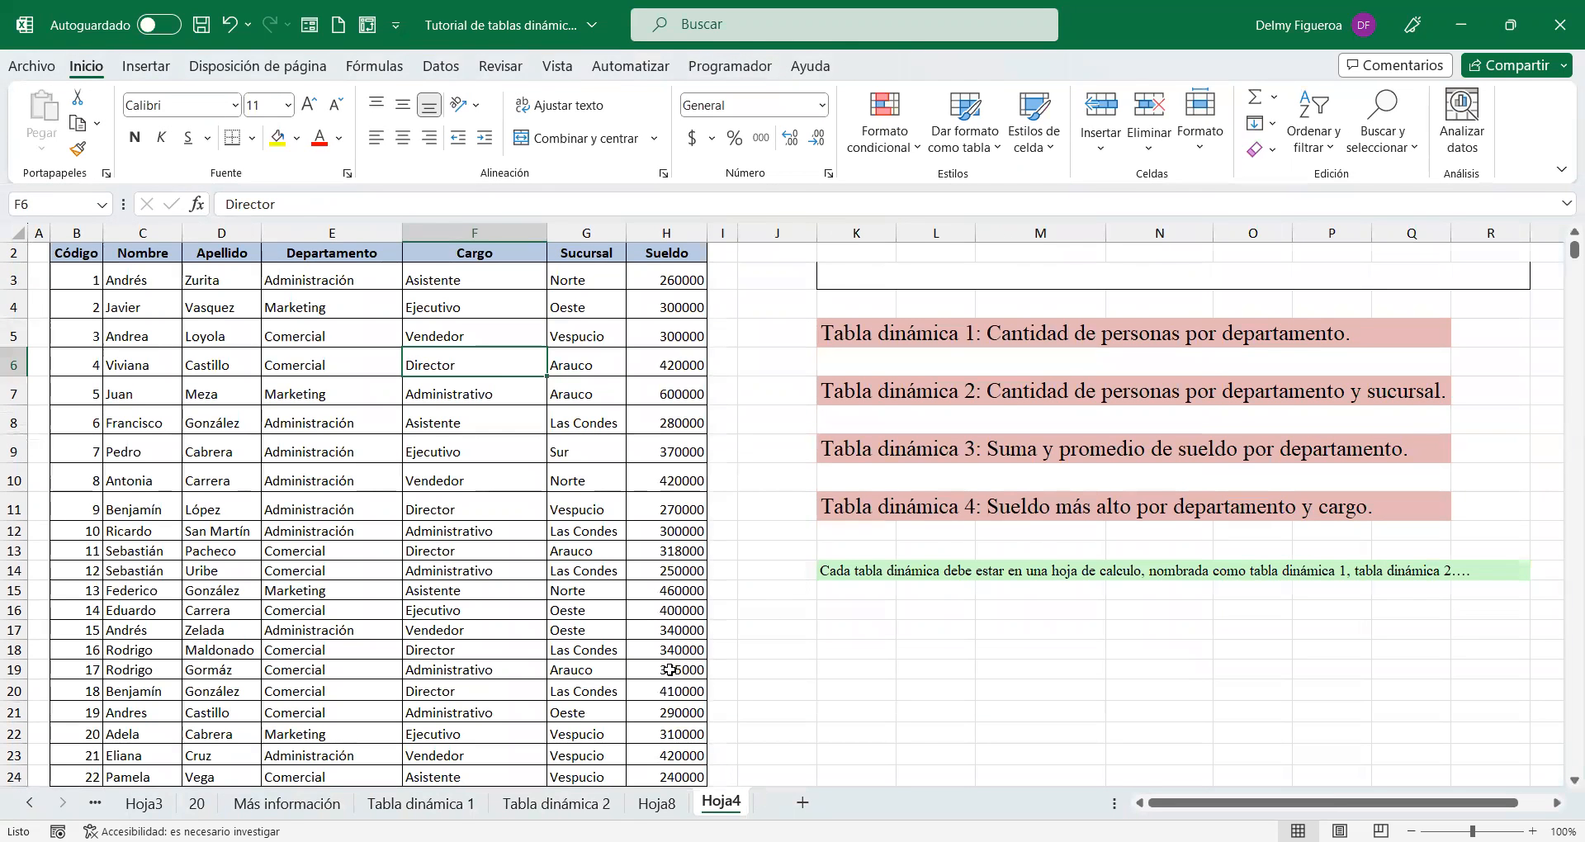
pyautogui.click(658, 804)
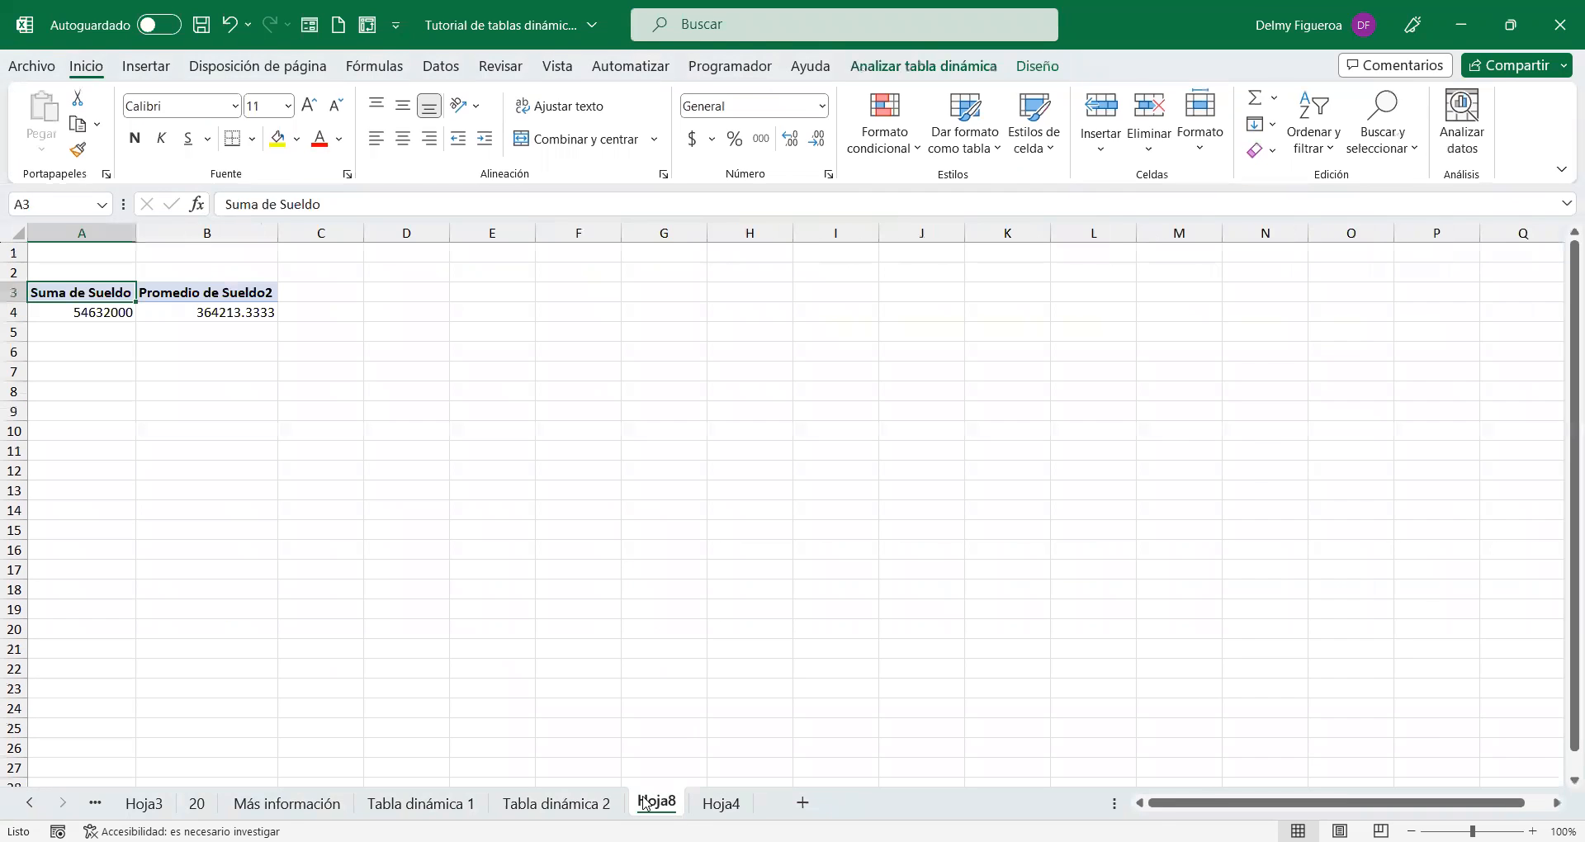
pyautogui.click(1248, 417)
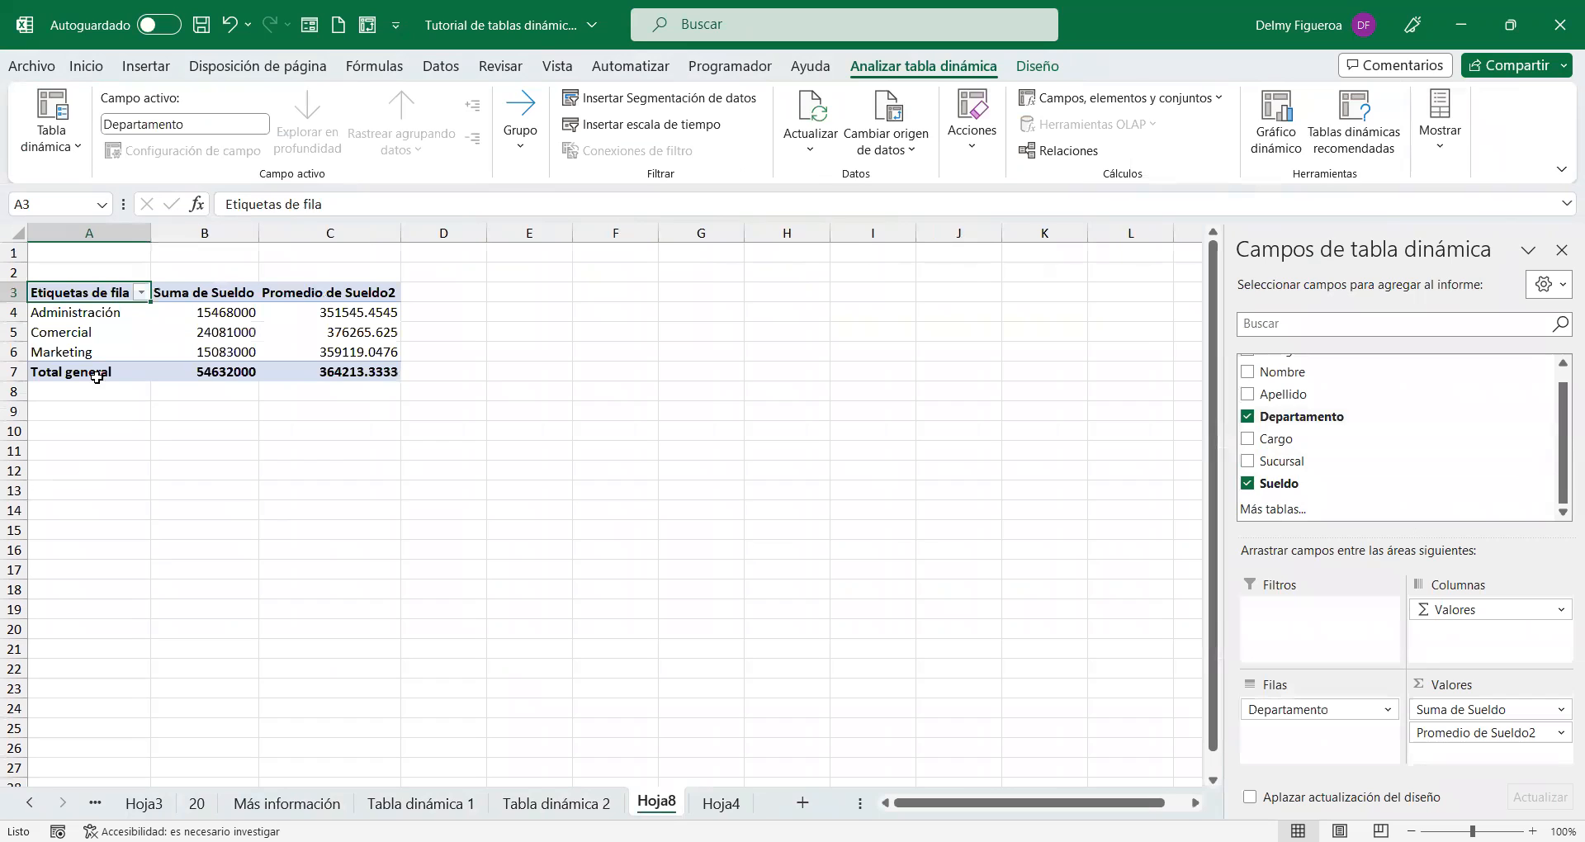
# Step: Select the sum and average salary values for all departments and the grand total, and open the value field settings of Suma de Sueldo
pyautogui.moveTo(210, 310)
pyautogui.click(222, 312)
pyautogui.rightClick(222, 316)
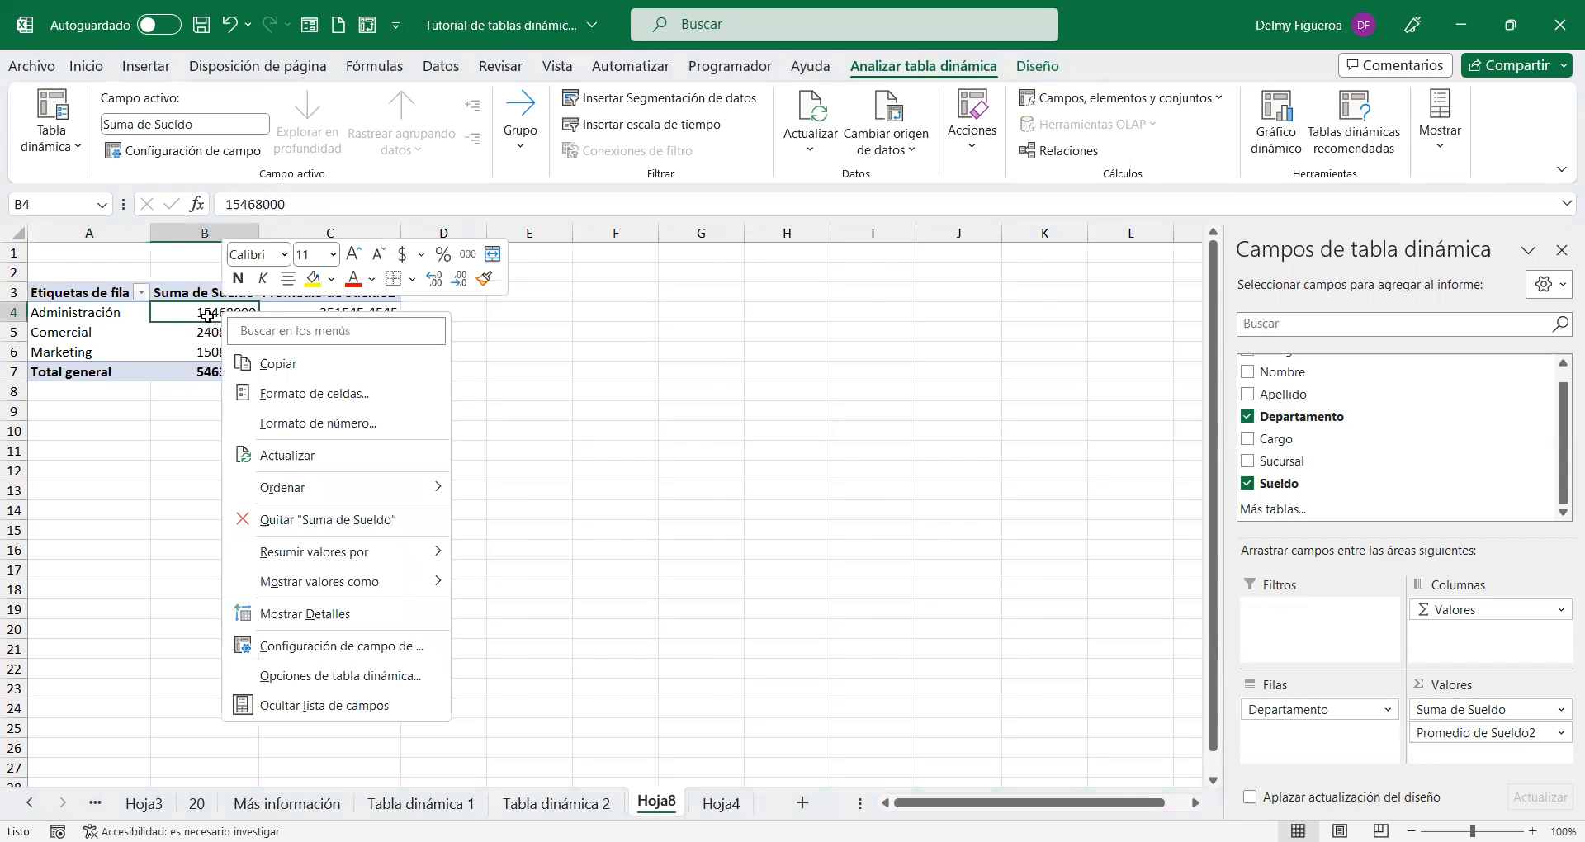
pyautogui.click(206, 313)
pyautogui.moveTo(355, 313); pyautogui.dragTo(379, 374)
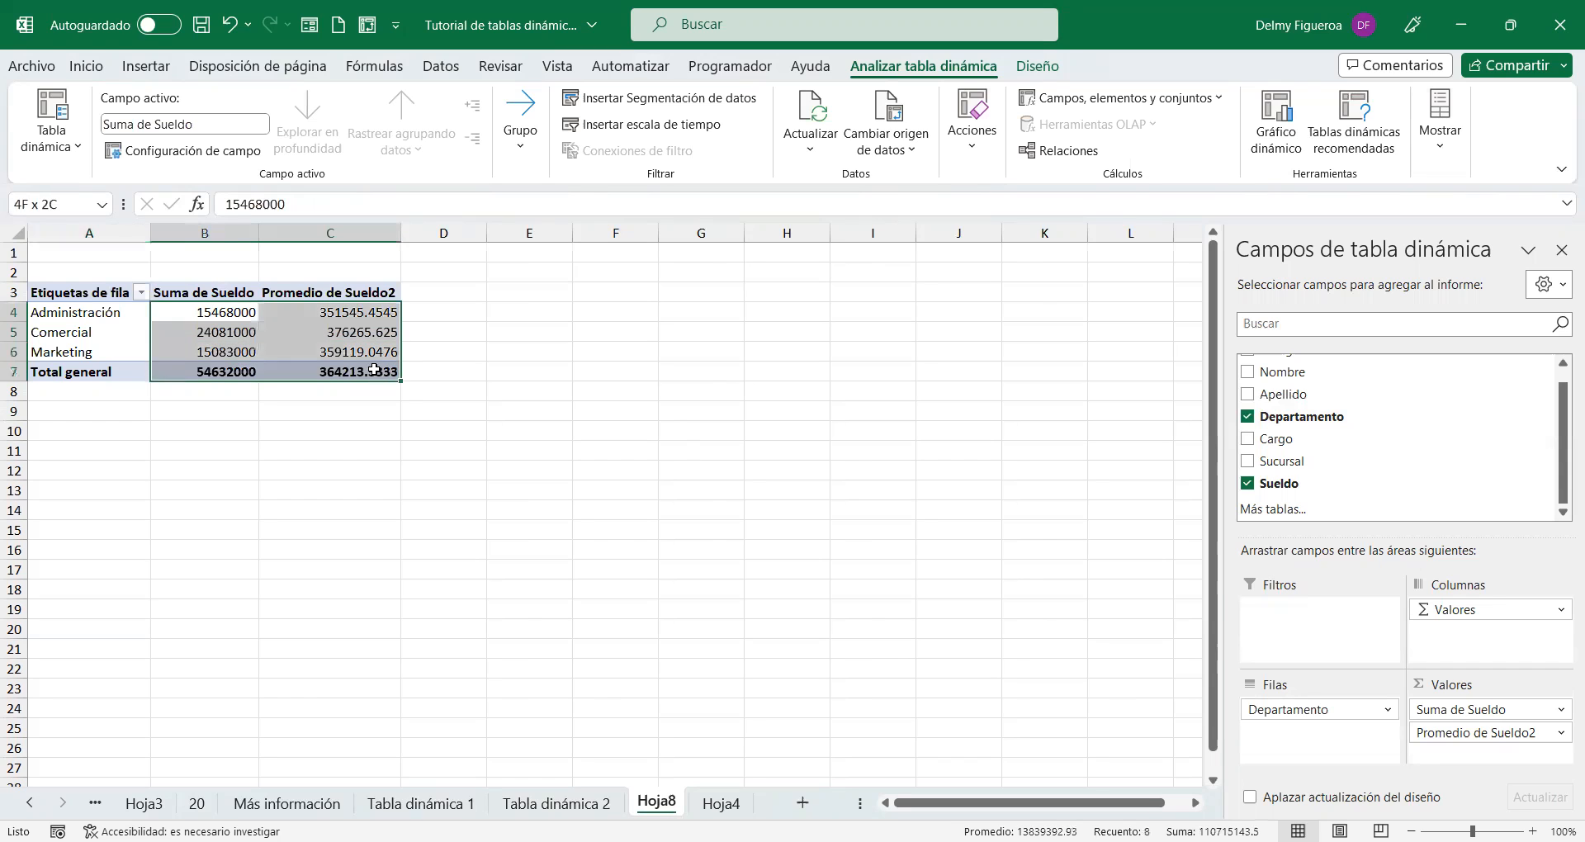
pyautogui.click(86, 68)
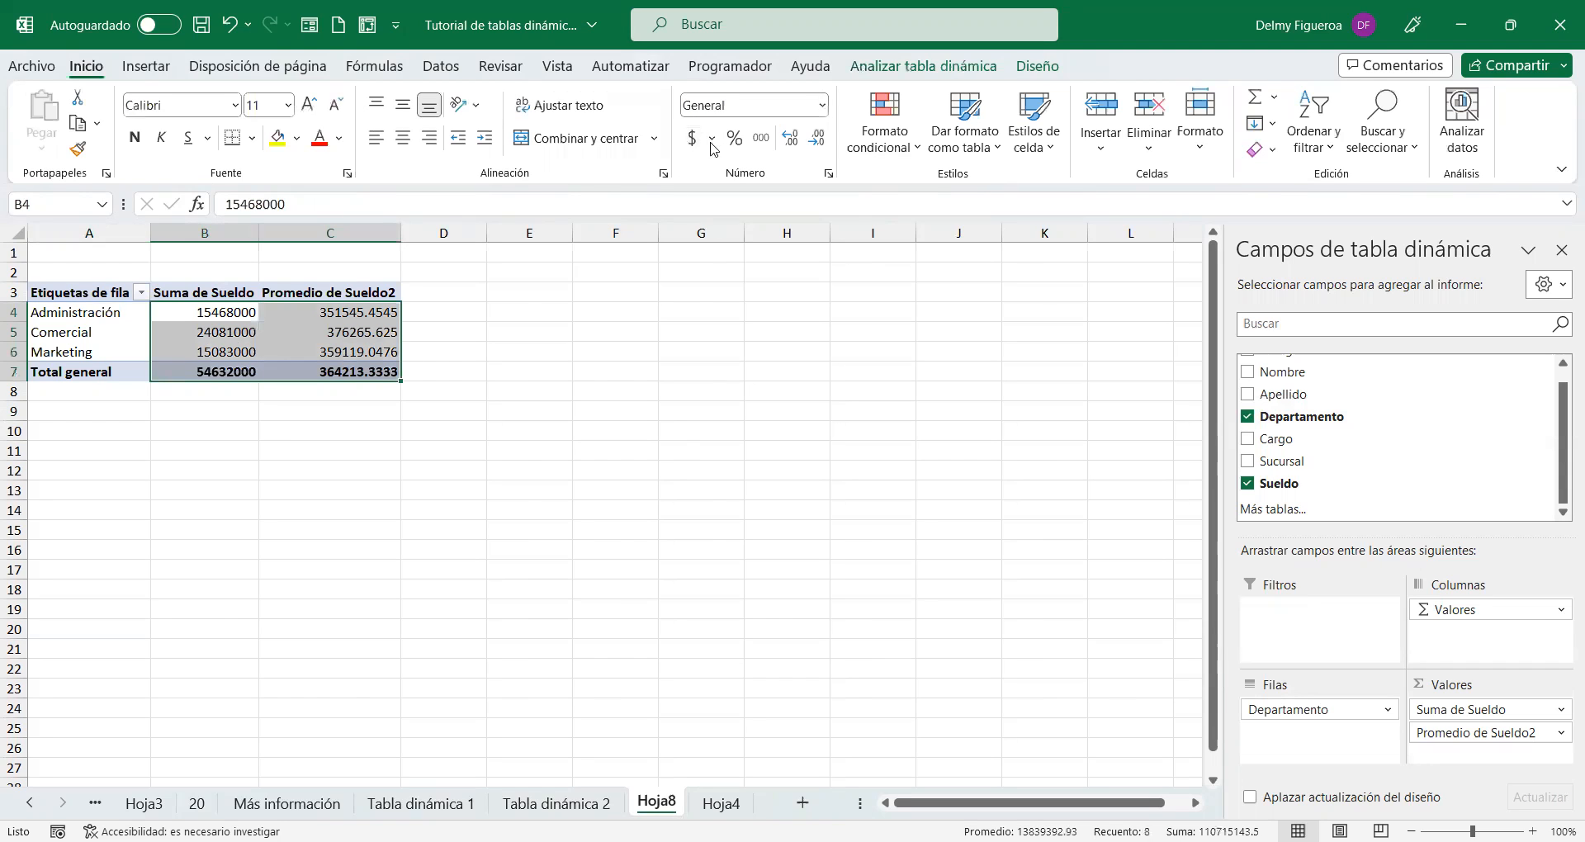
pyautogui.rightClick(354, 335)
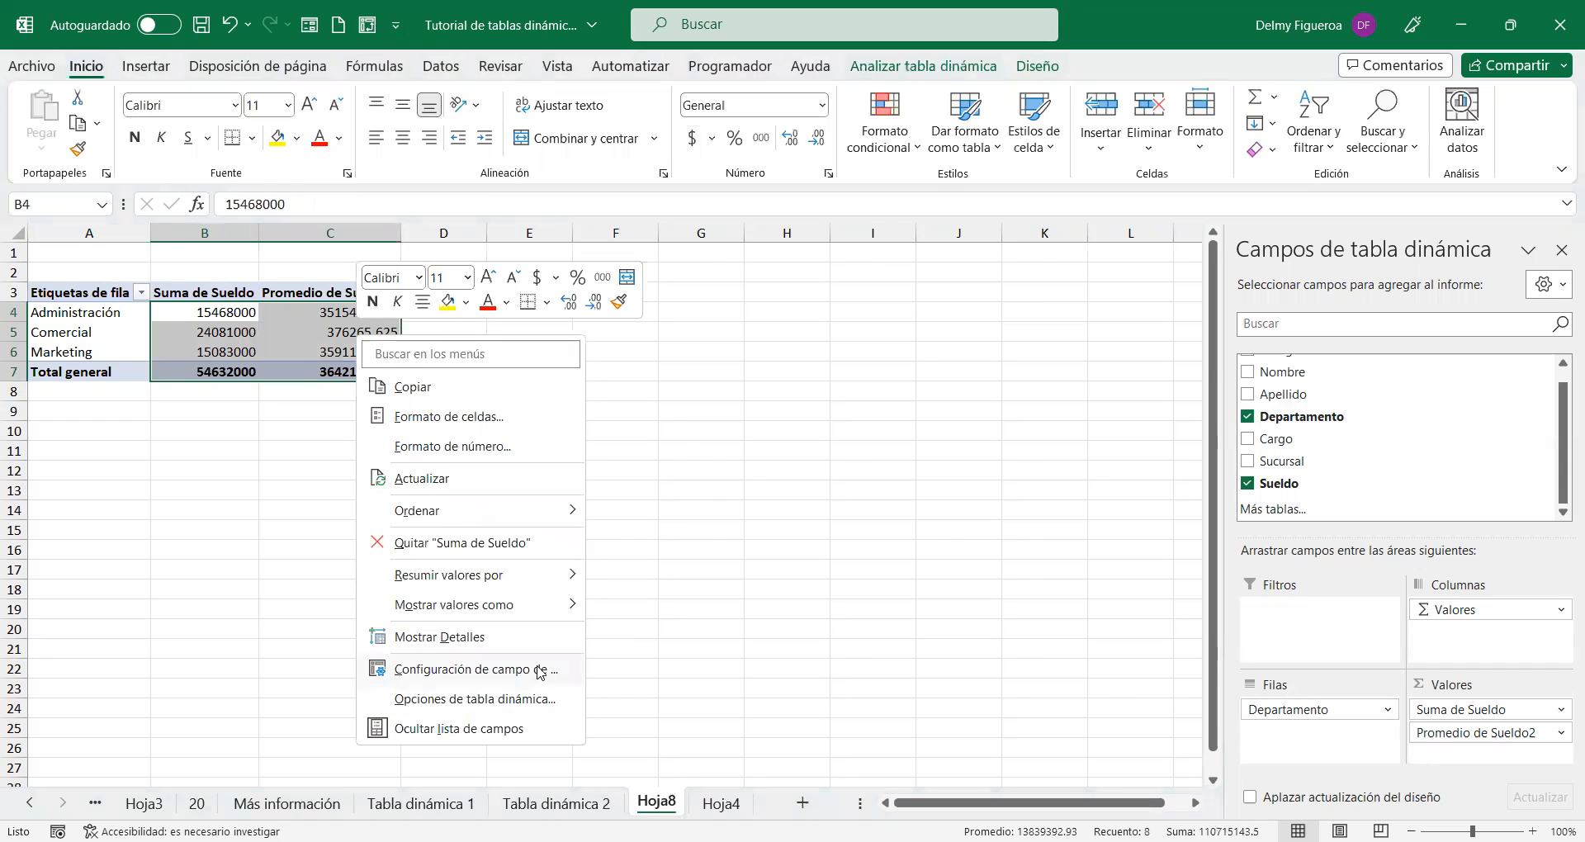
pyautogui.press('Return')
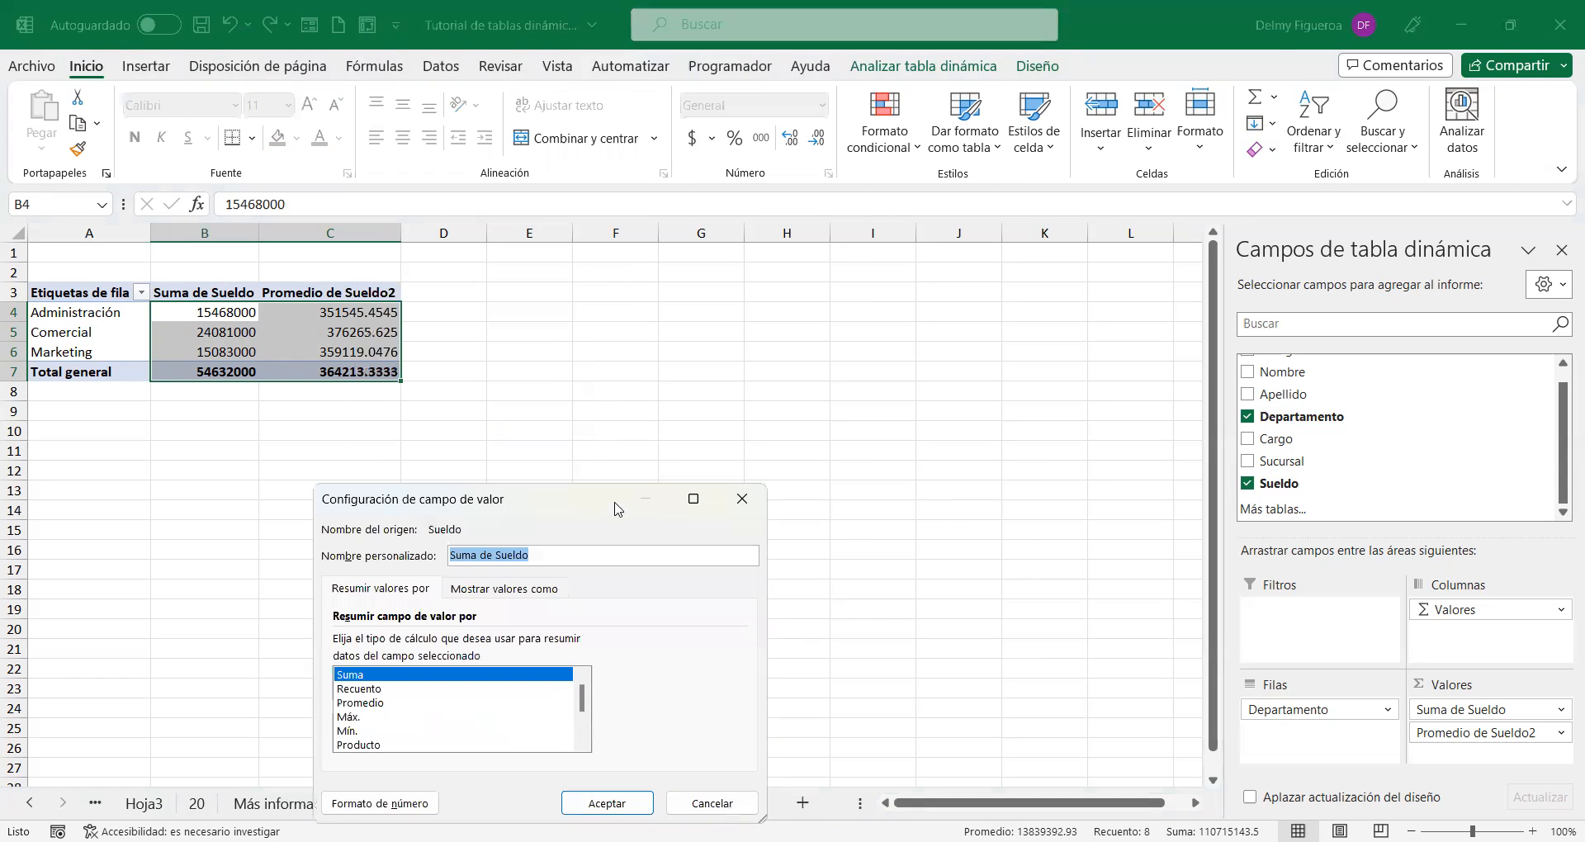
# Step: Examine the calculation options for showing the Suma de Sueldo values, keeping Sin cálculo
pyautogui.click(554, 590)
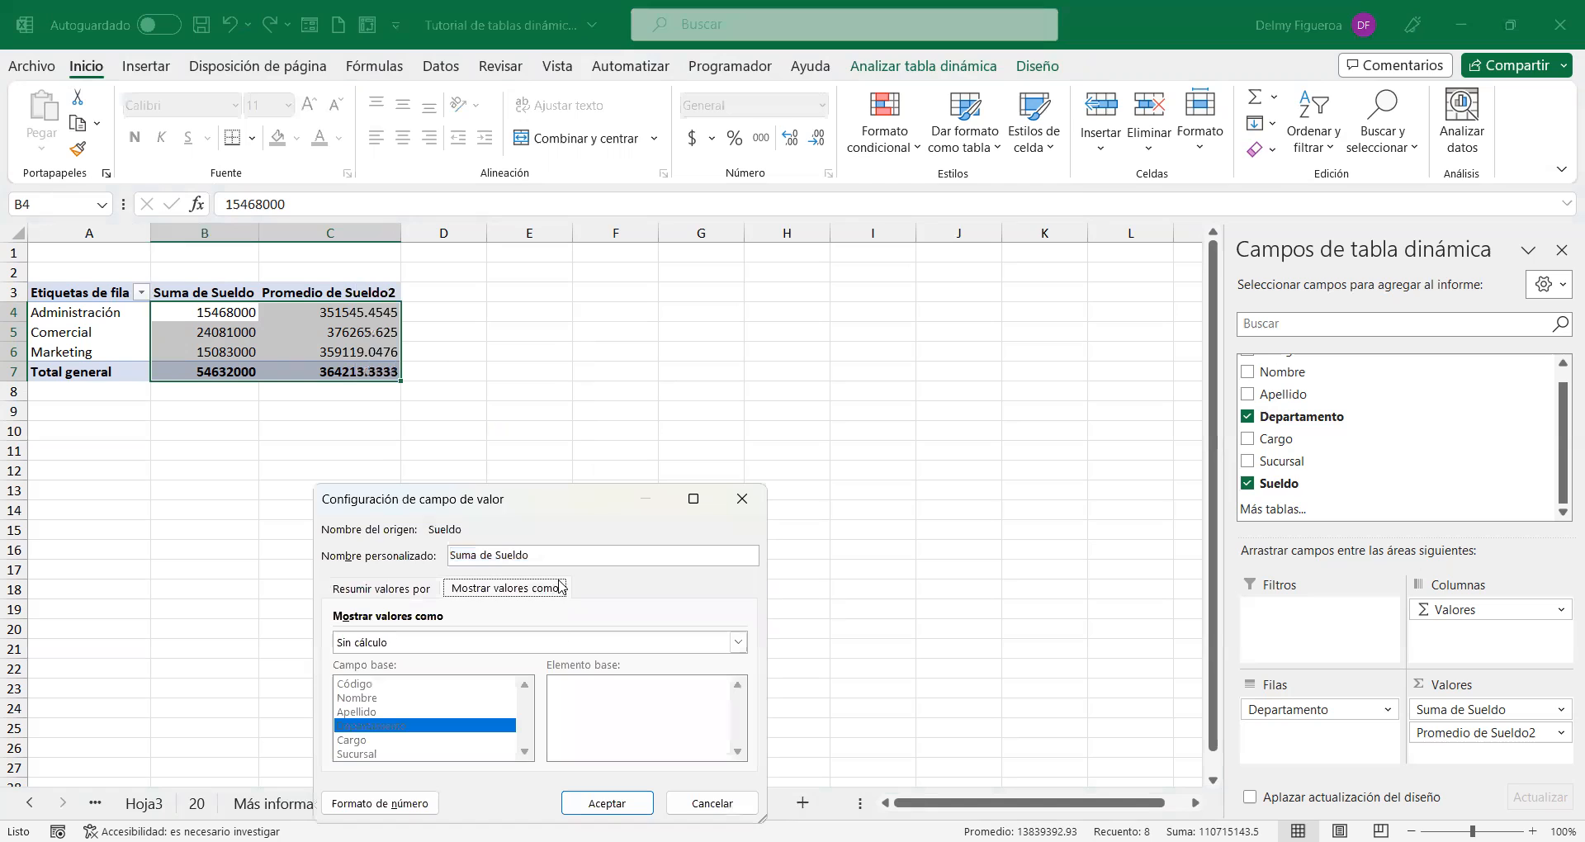
pyautogui.click(565, 643)
pyautogui.scroll(-2, 555, 701)
pyautogui.scroll(-2, 555, 702)
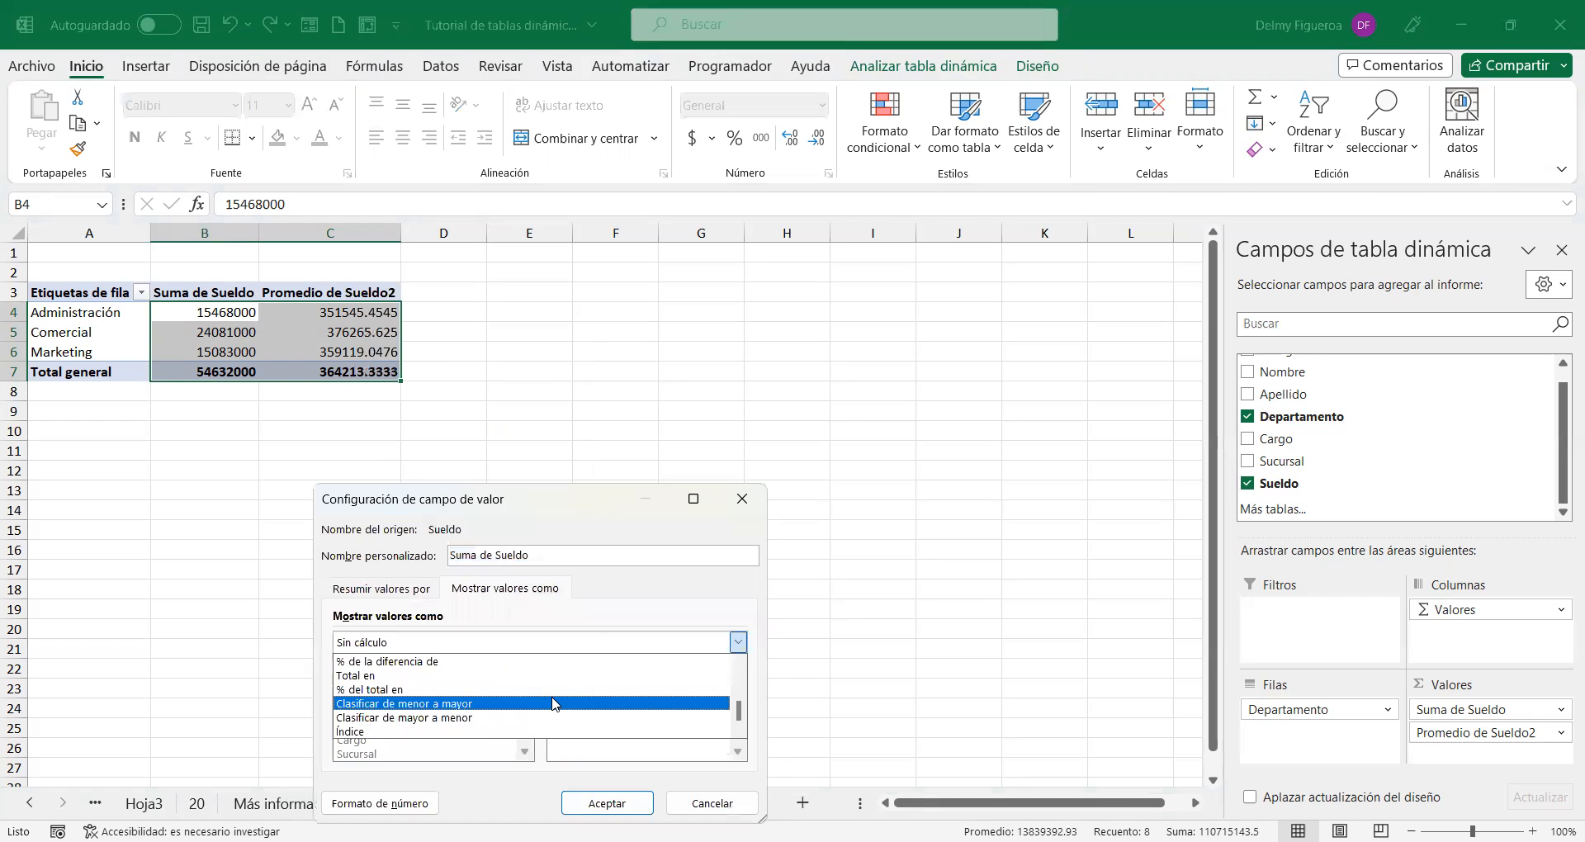
pyautogui.scroll(2, 555, 704)
pyautogui.click(530, 763)
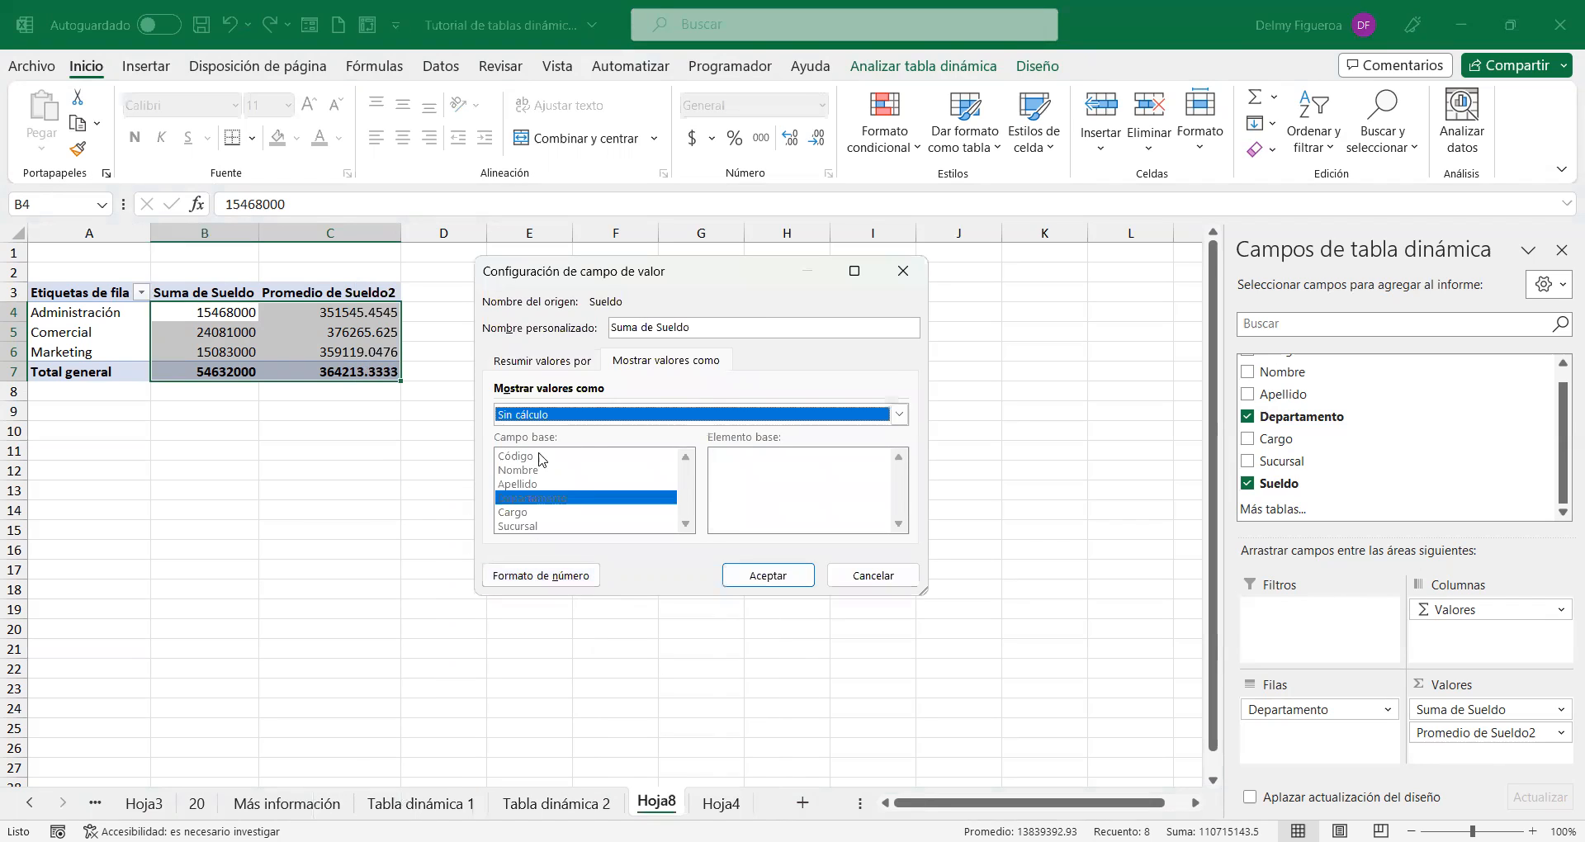
# Step: Apply the Contabilidad number format with the $ symbol and 2 decimal places to Suma de Sueldo
pyautogui.click(551, 583)
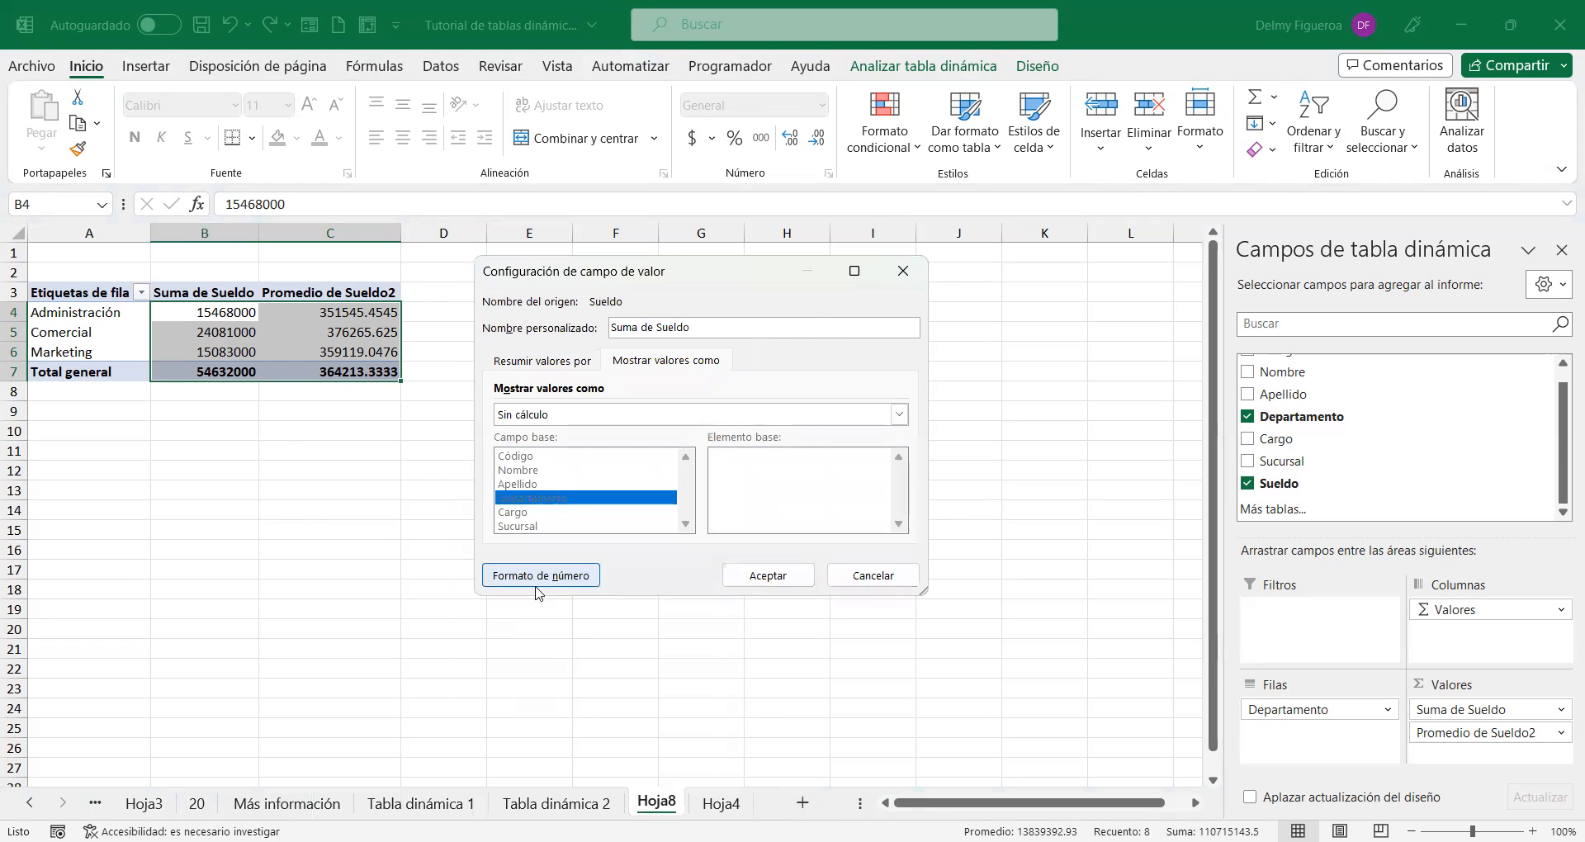
pyautogui.click(327, 458)
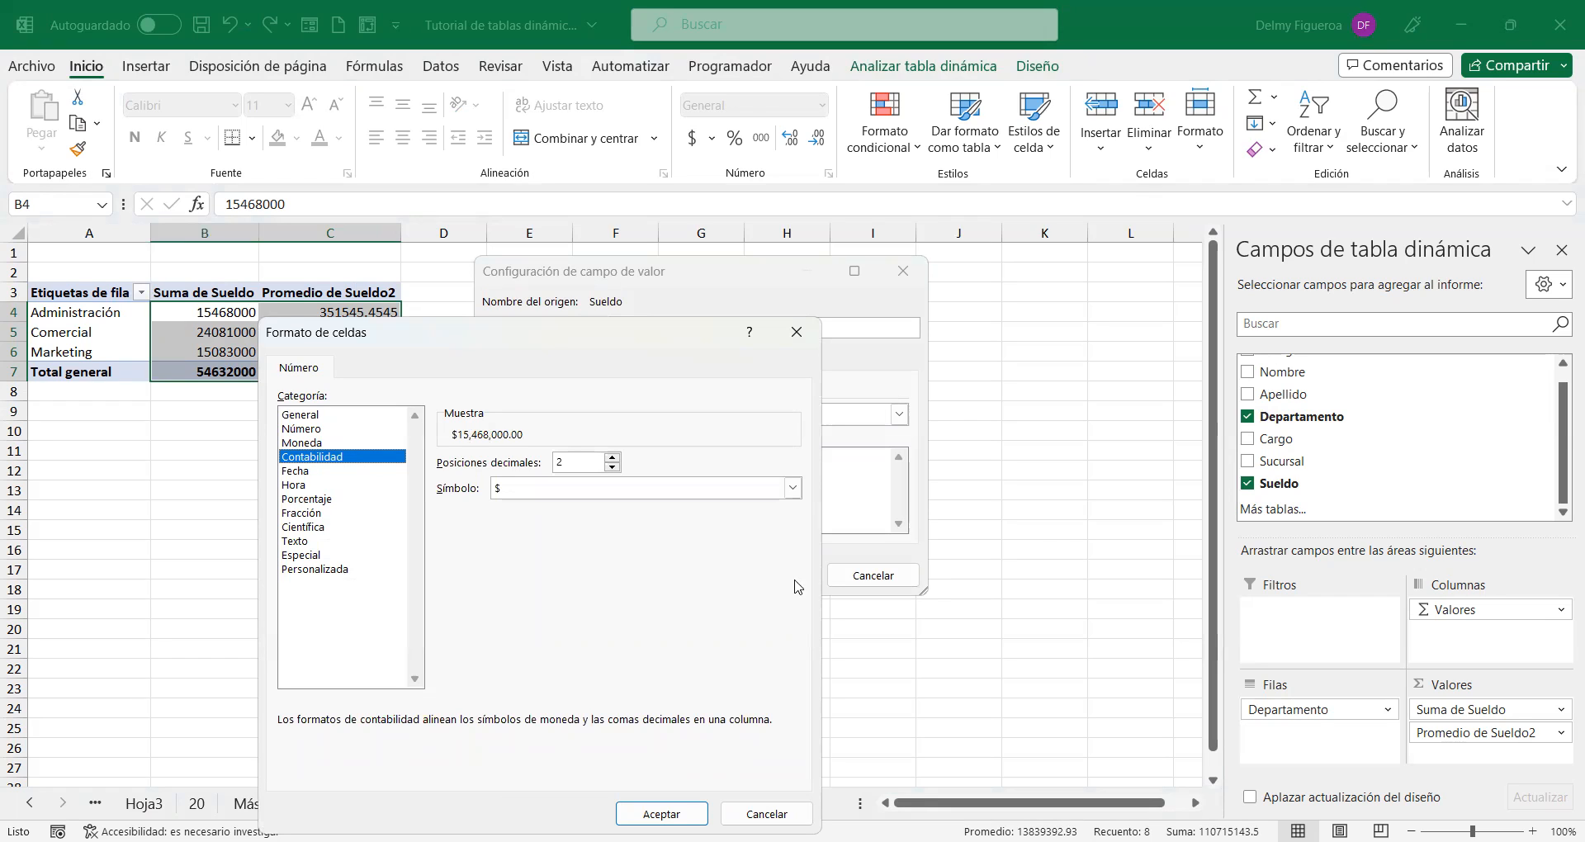
pyautogui.click(661, 813)
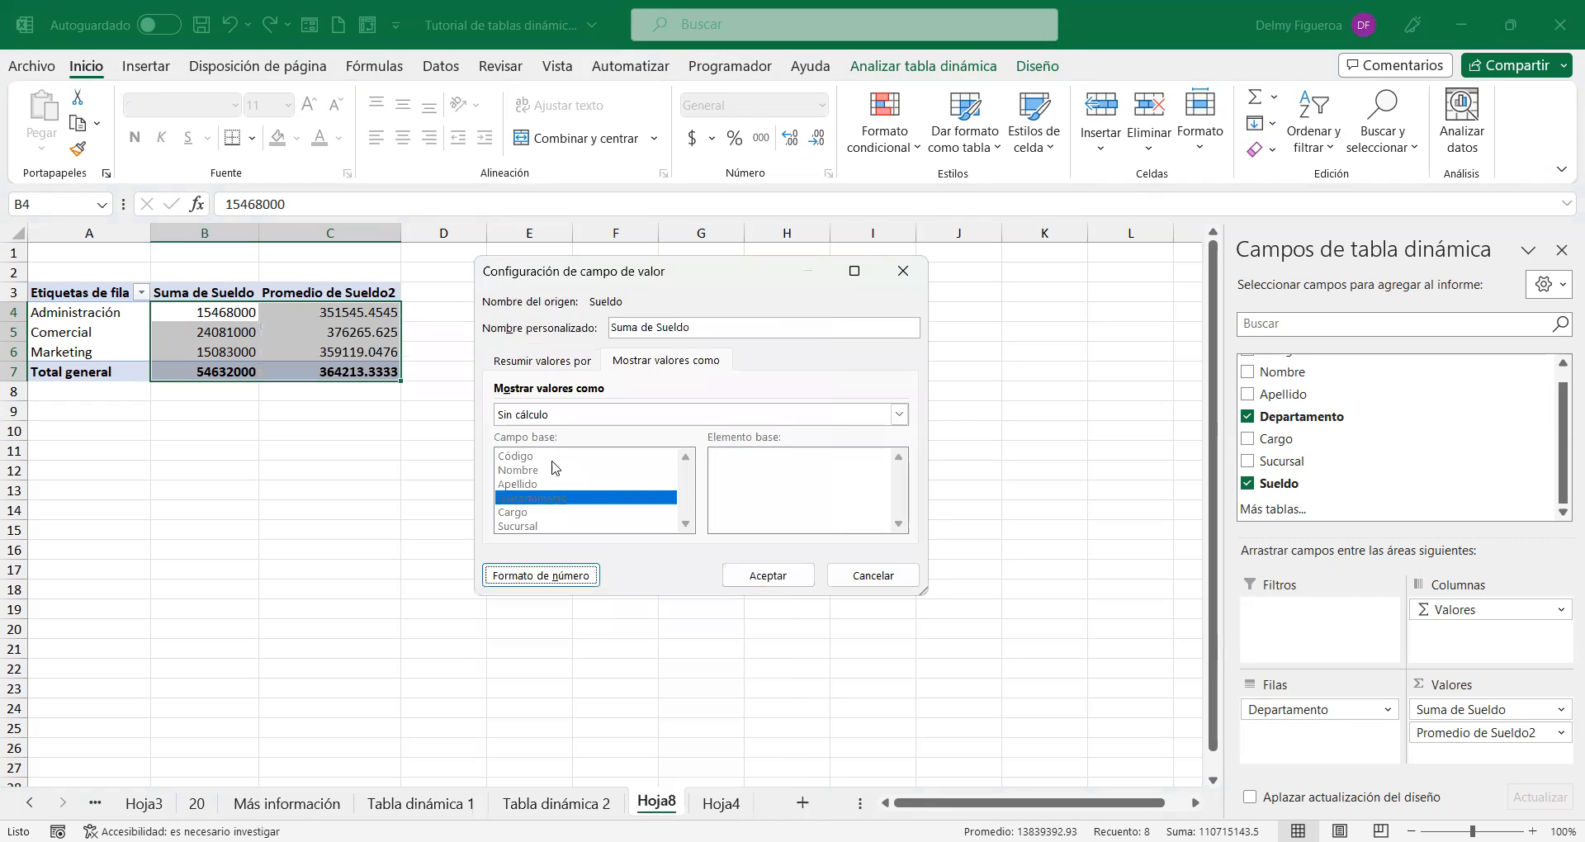
pyautogui.click(772, 577)
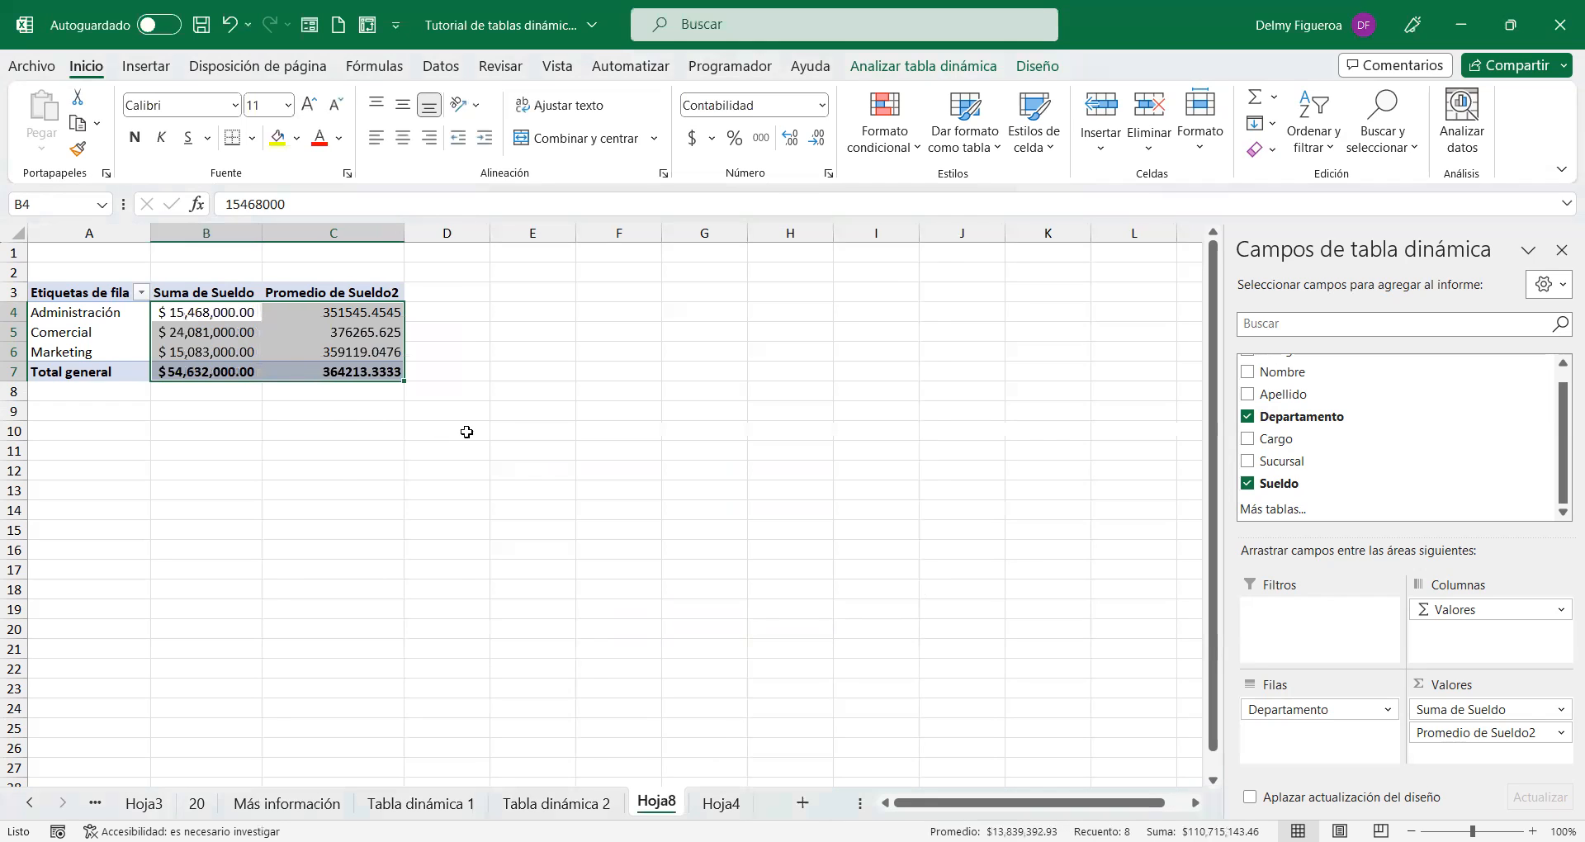
# Step: Format the Promedio de Sueldo2 values, including the grand total, with the $ Español (El Salvador) accounting format
pyautogui.moveTo(352, 312); pyautogui.dragTo(354, 376)
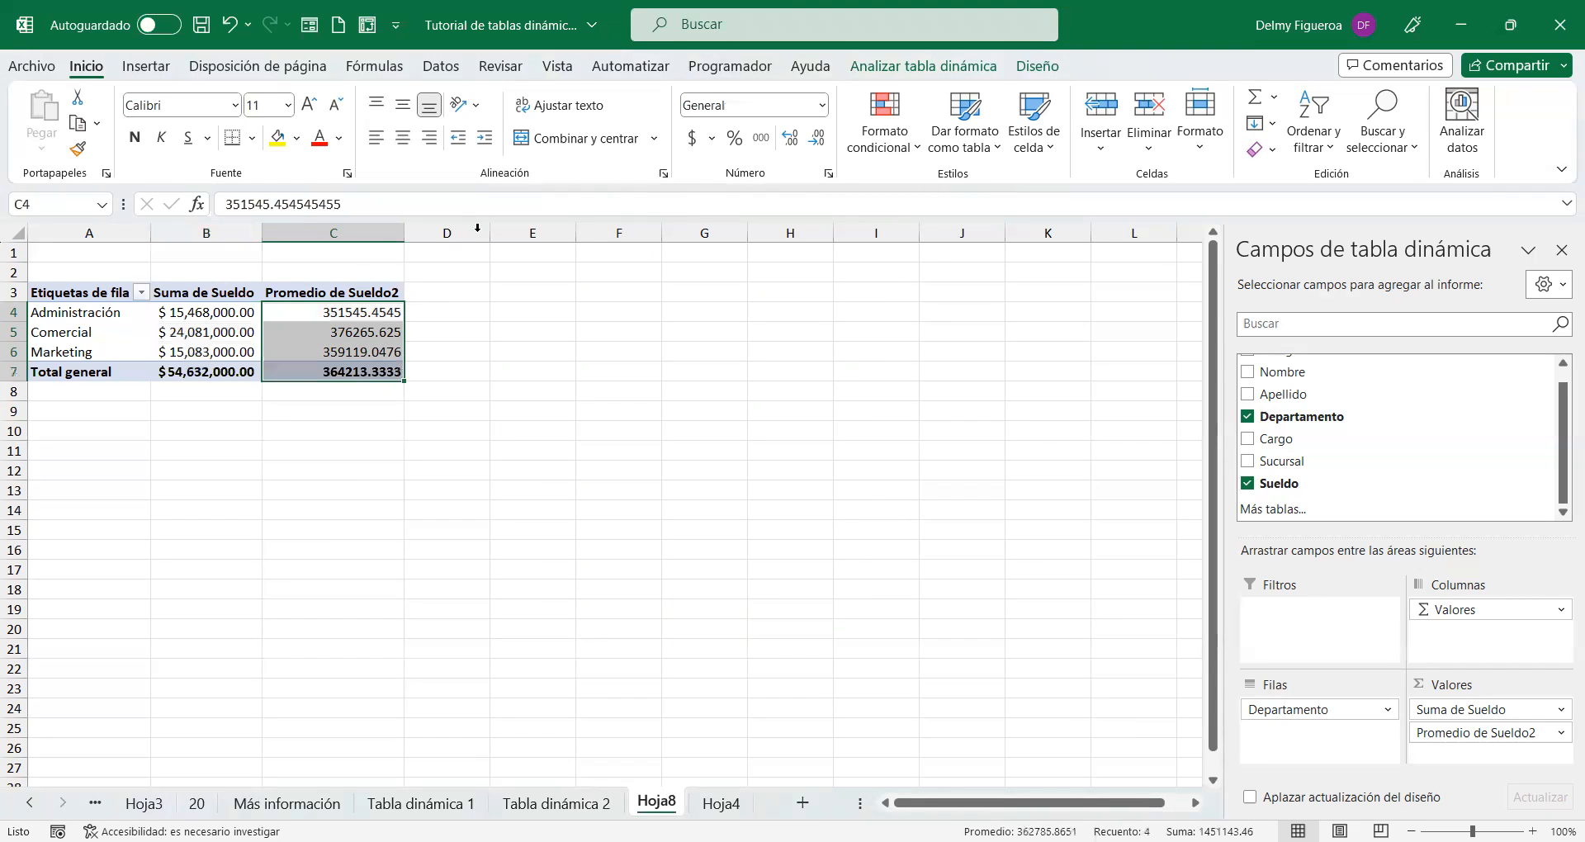
pyautogui.click(694, 139)
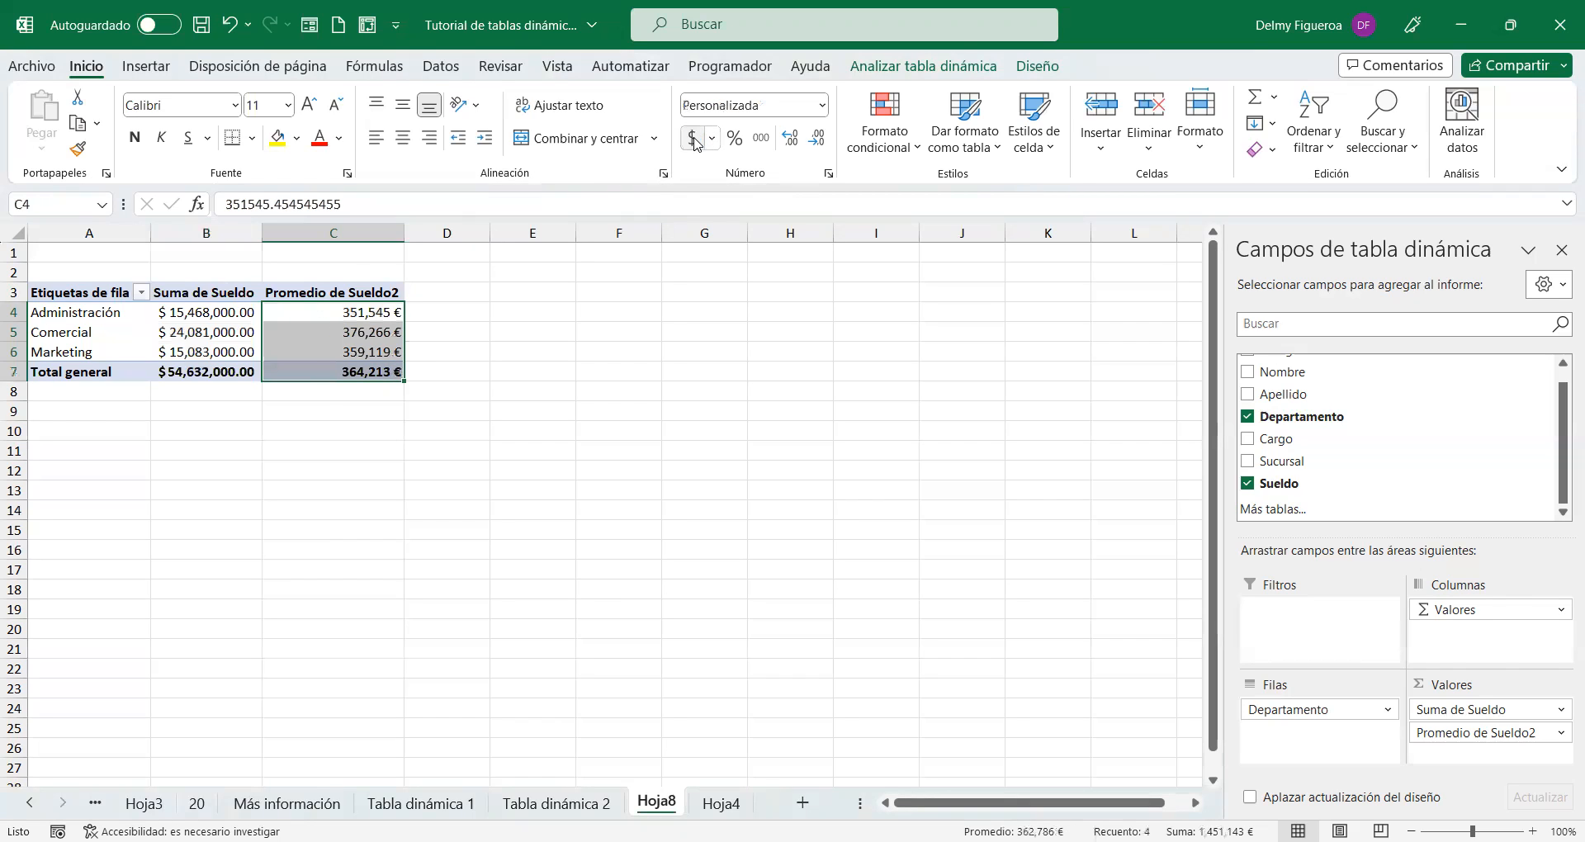
pyautogui.click(712, 140)
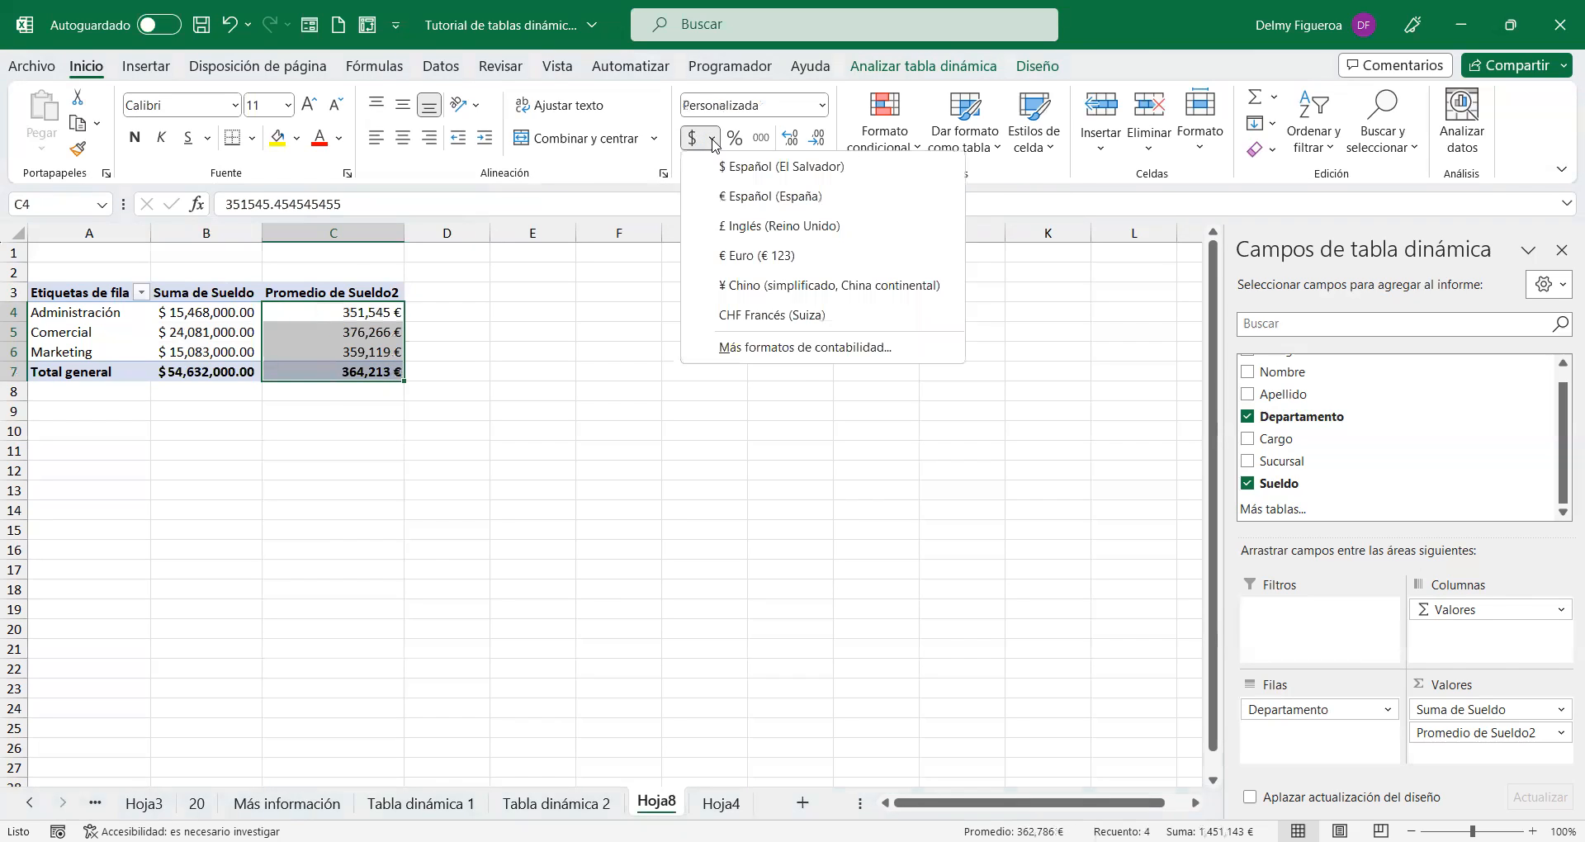
pyautogui.click(763, 167)
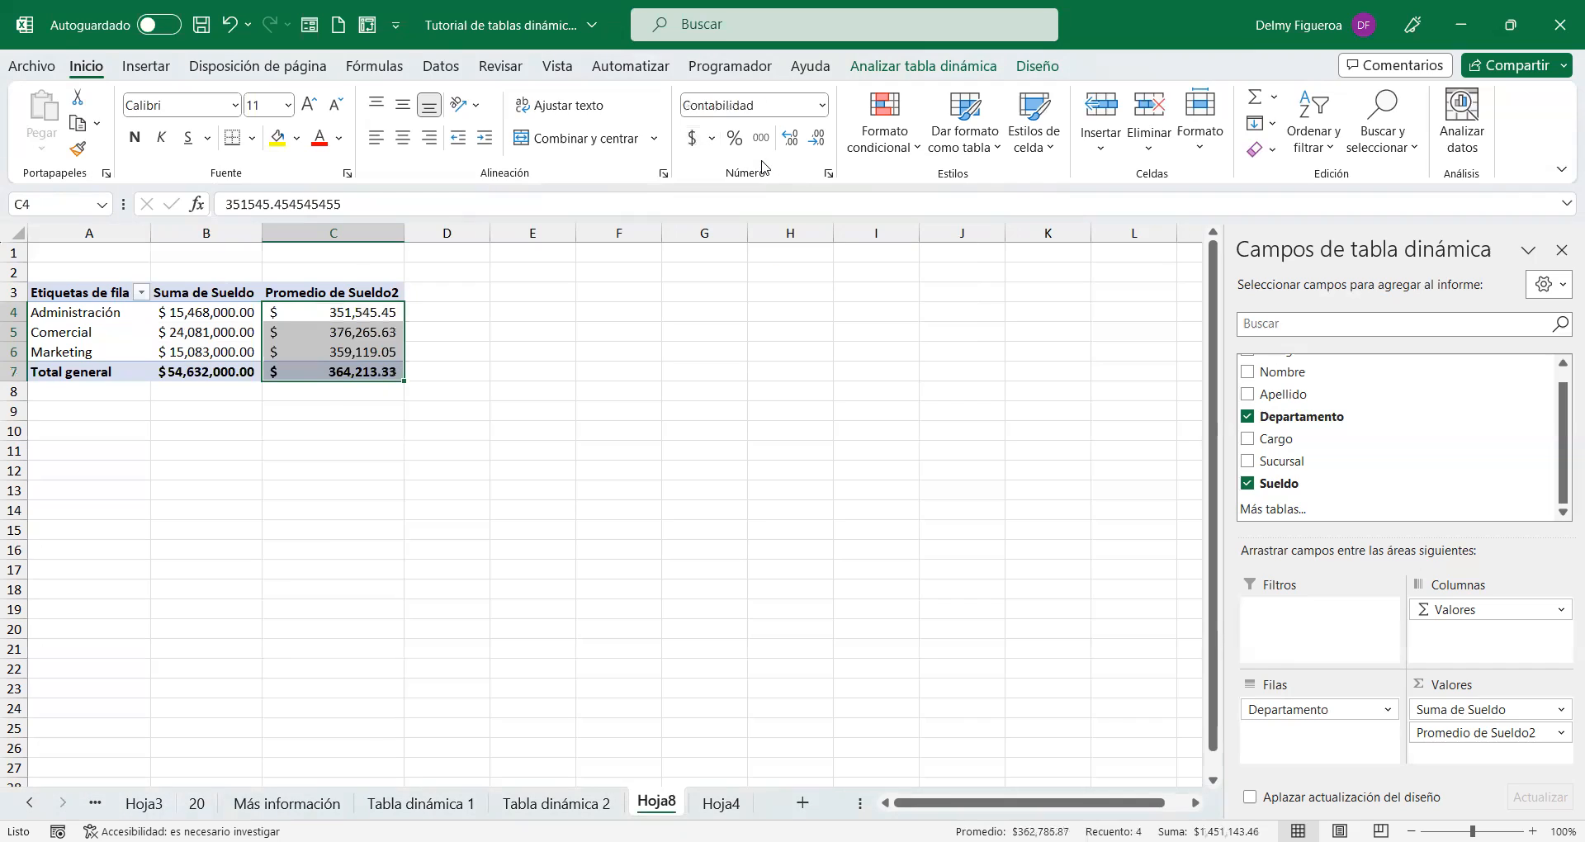
pyautogui.click(460, 303)
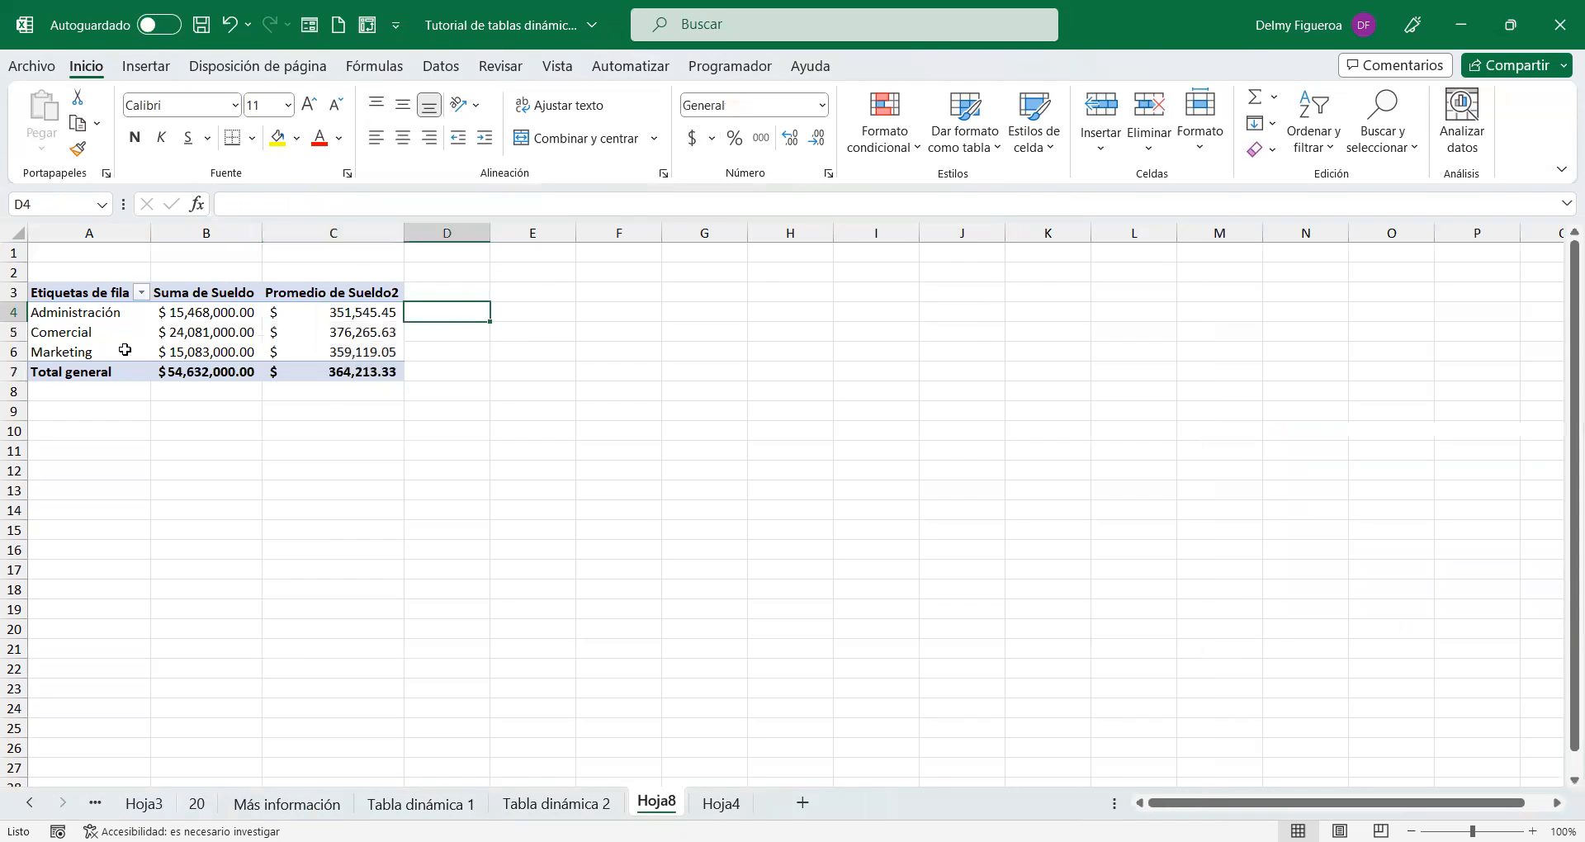
pyautogui.click(199, 314)
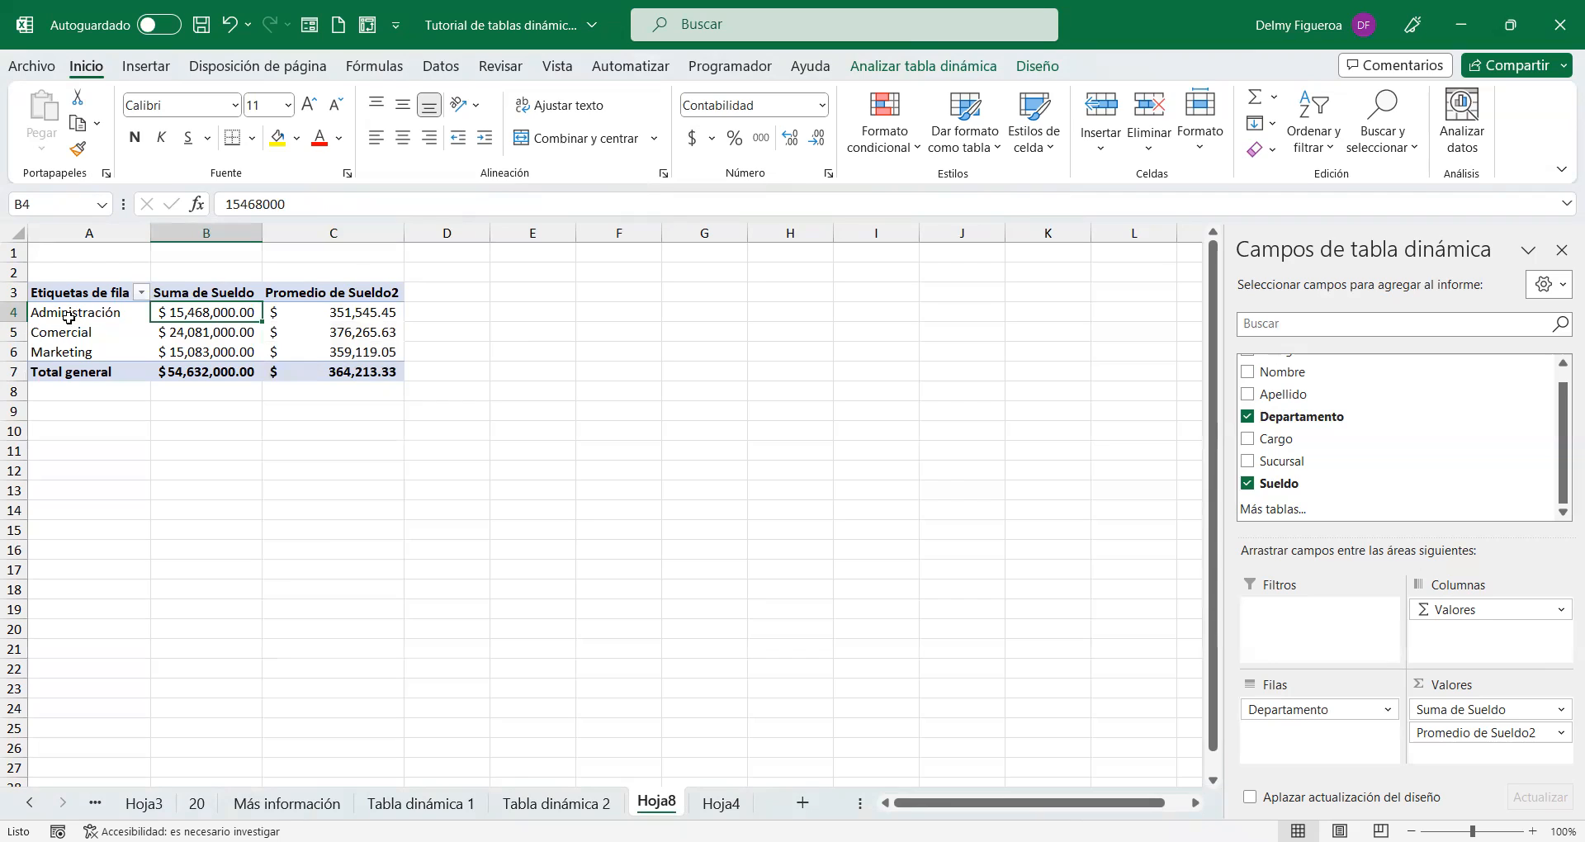
pyautogui.click(367, 311)
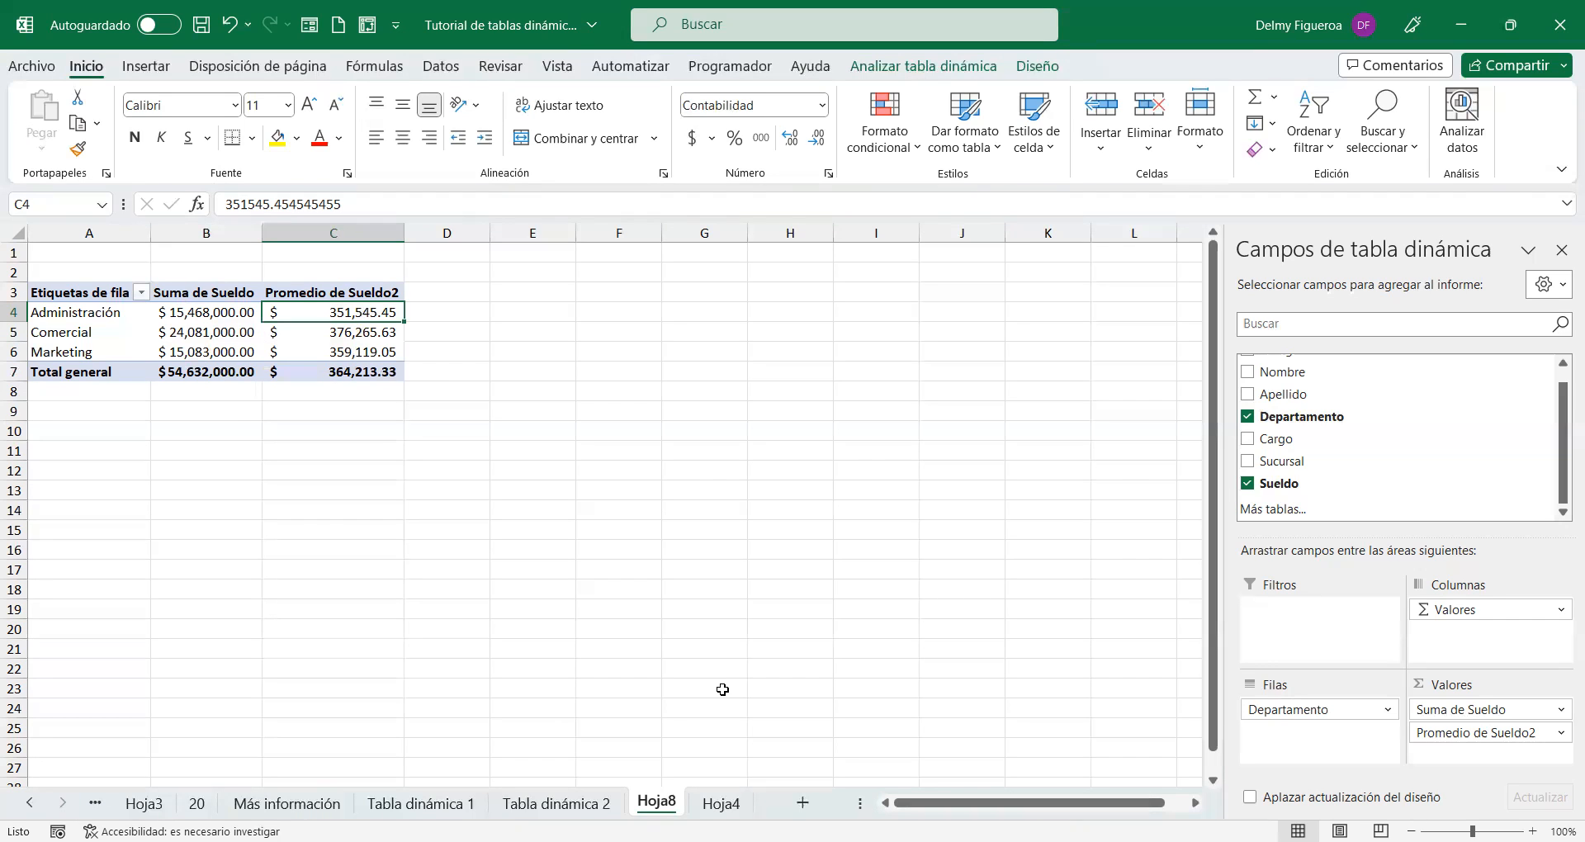
# Step: Rename the third pivot table's worksheet as "Tabla dinámica 3"
pyautogui.doubleClick(667, 805)
pyautogui.write('Tabla din')
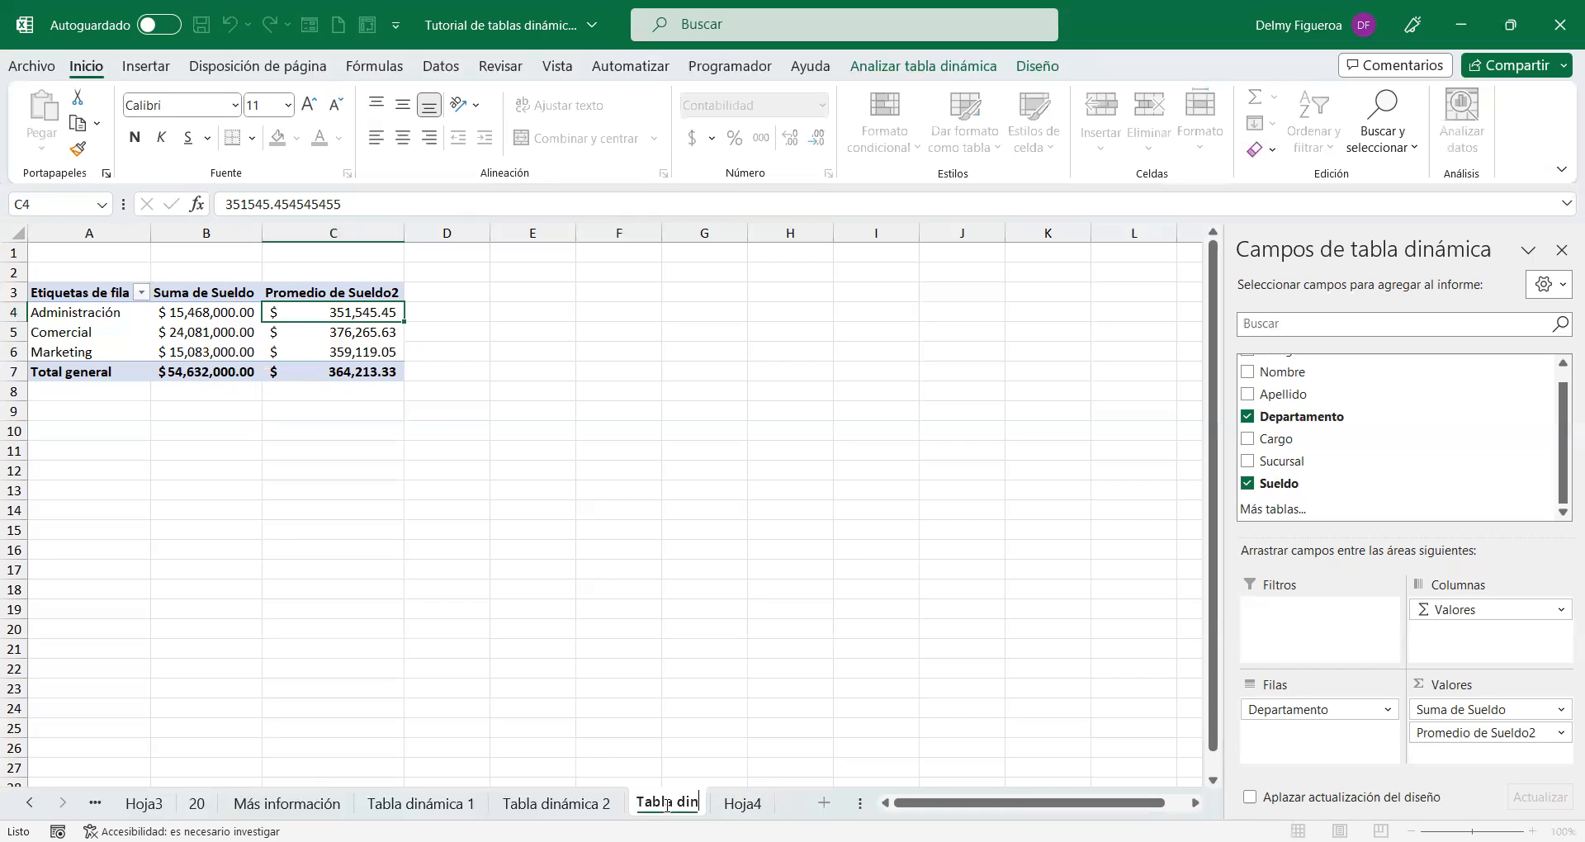
pyautogui.write('ámica 3')
pyautogui.press('Return')
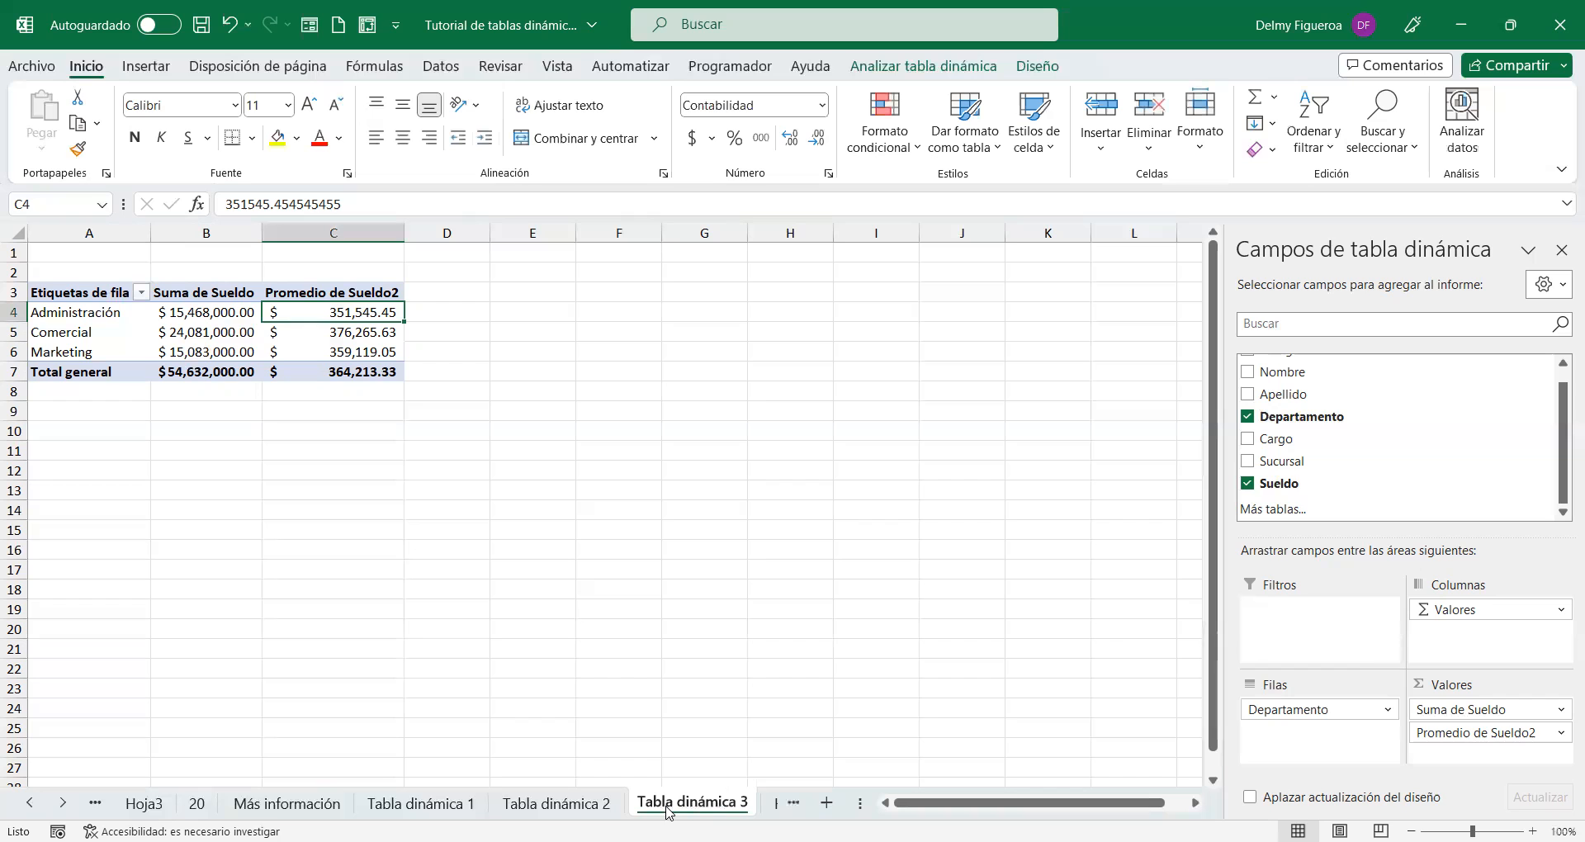
# Step: Insert a fourth pivot table on a new worksheet from the employee data range Hoja4!$B$2:$H$152
pyautogui.click(777, 803)
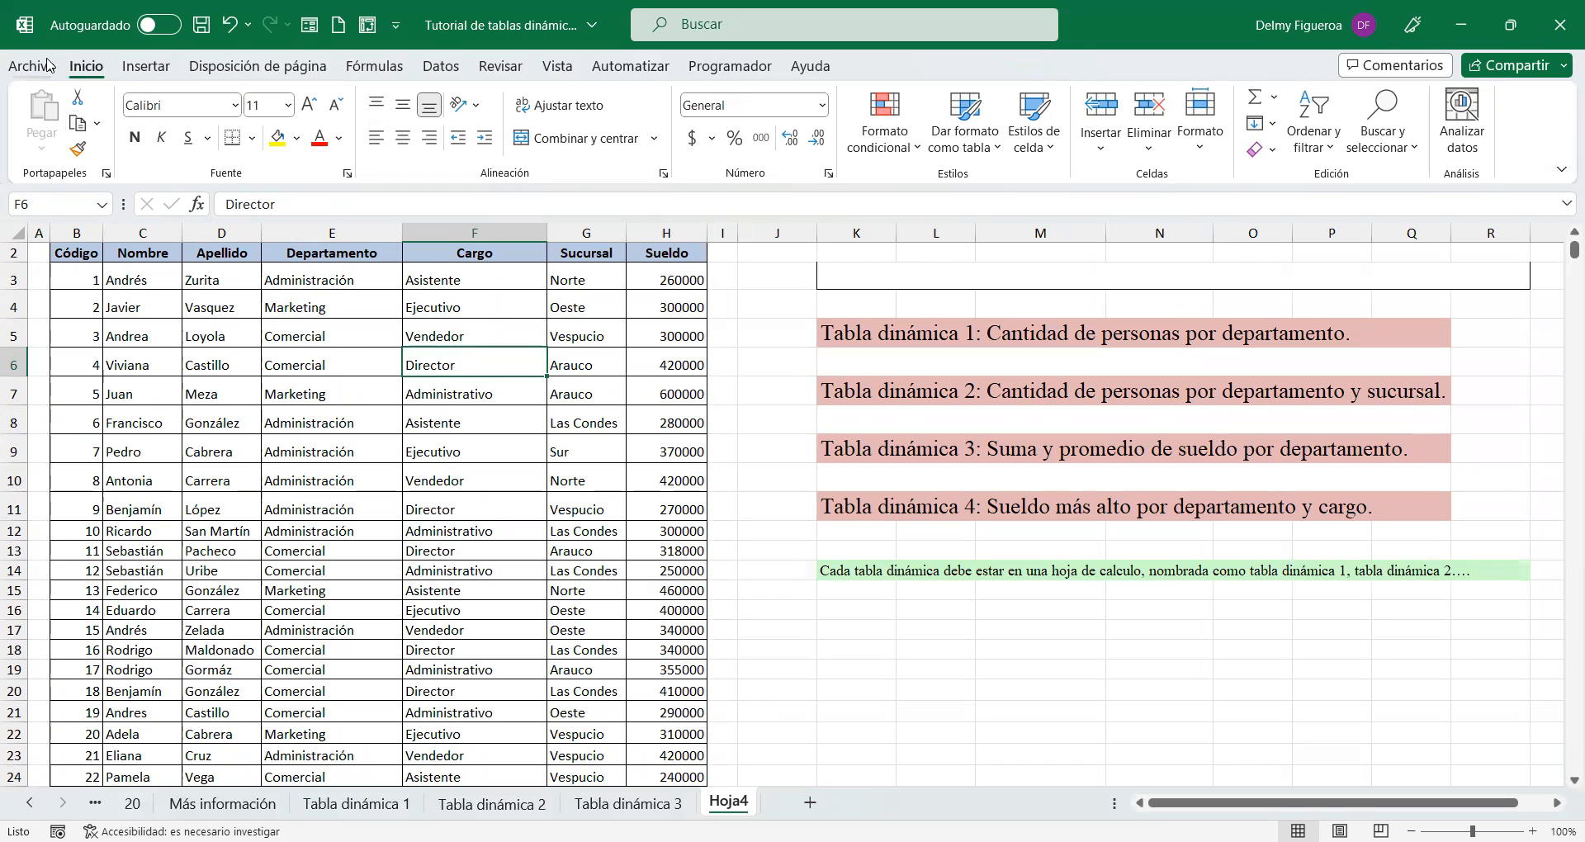
pyautogui.click(172, 69)
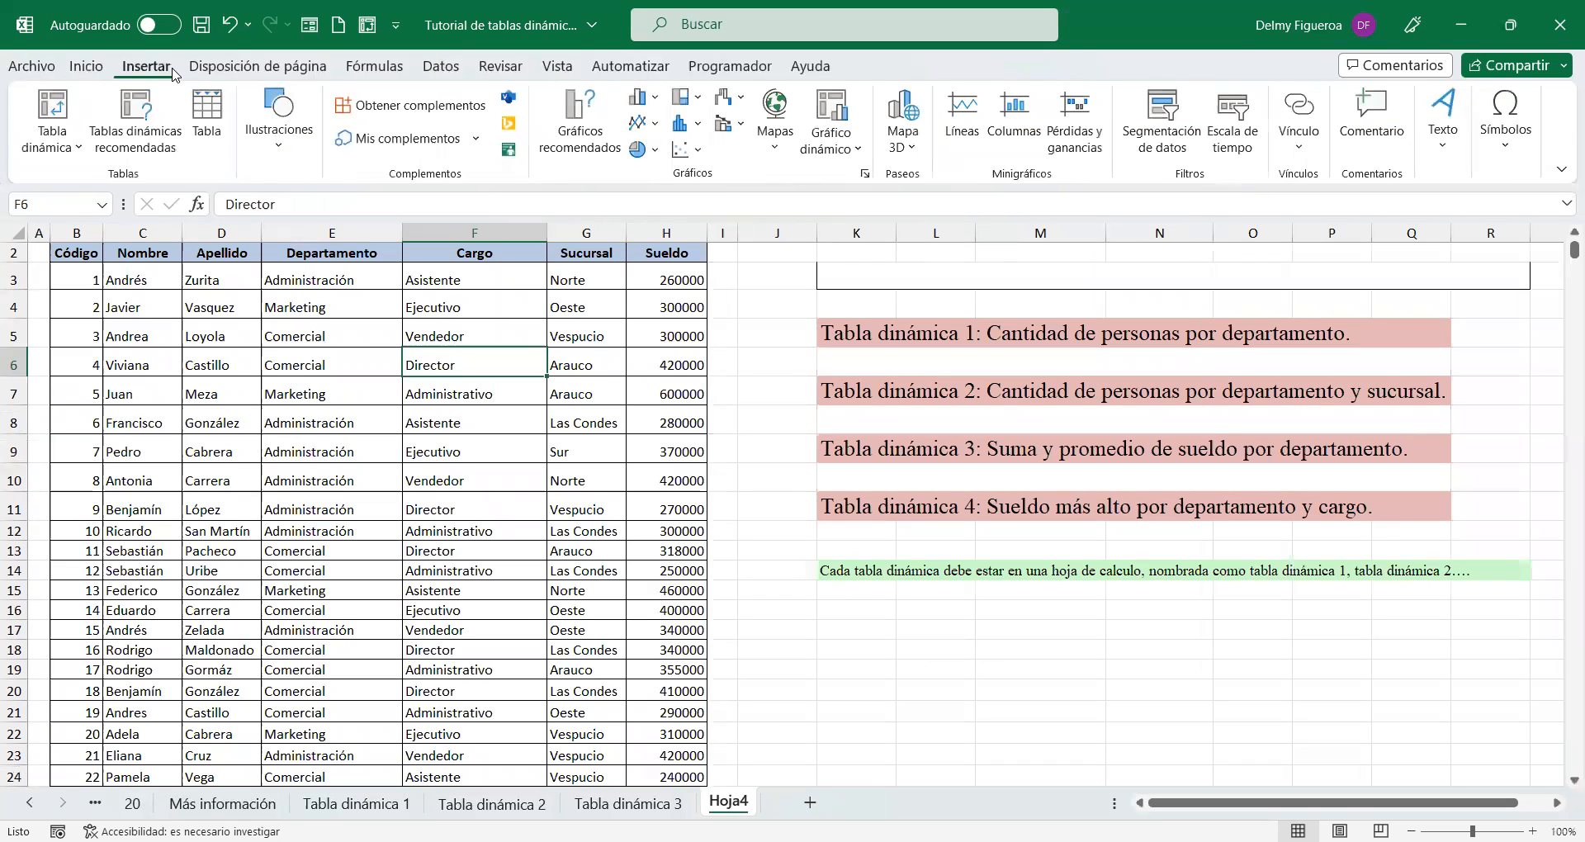
pyautogui.click(54, 104)
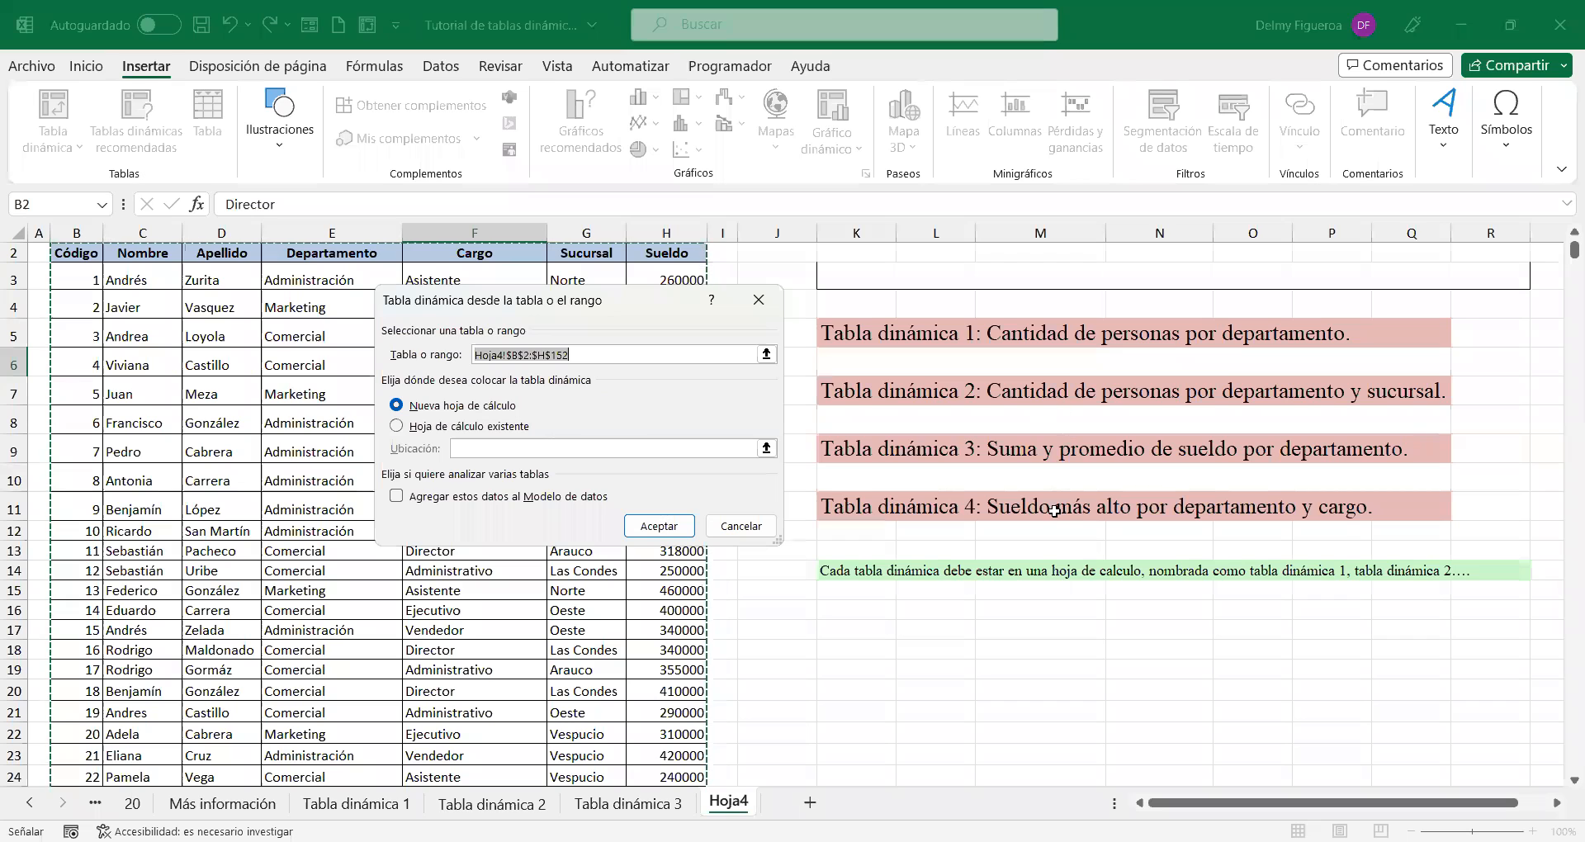
pyautogui.click(671, 525)
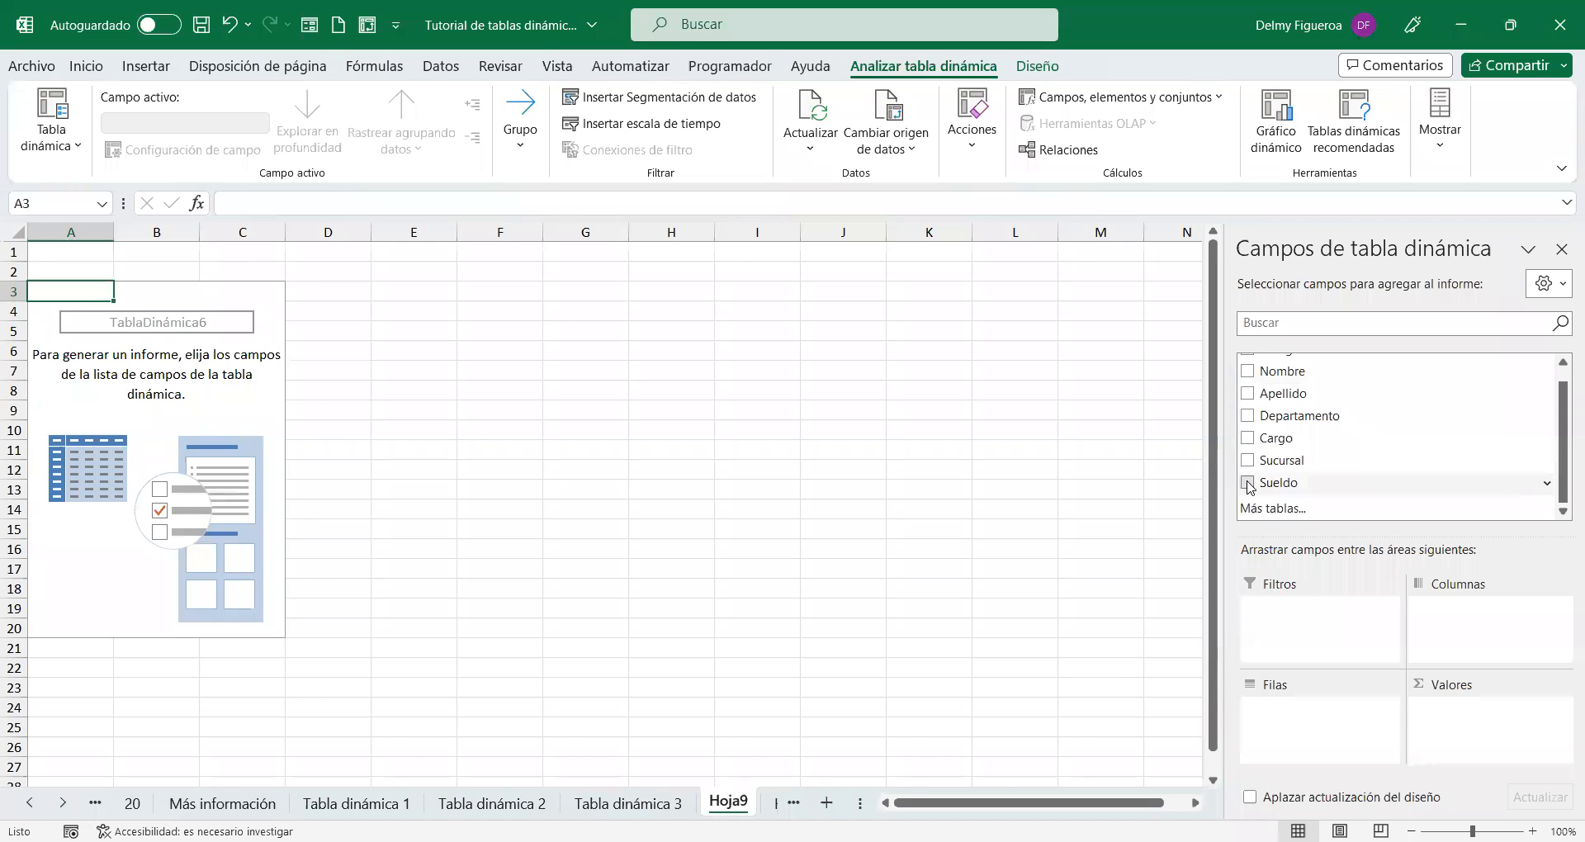
# Step: Add Sueldo to the fourth pivot table's values summarized by Máx., and add Departamento and Cargo as row fields
pyautogui.click(1247, 483)
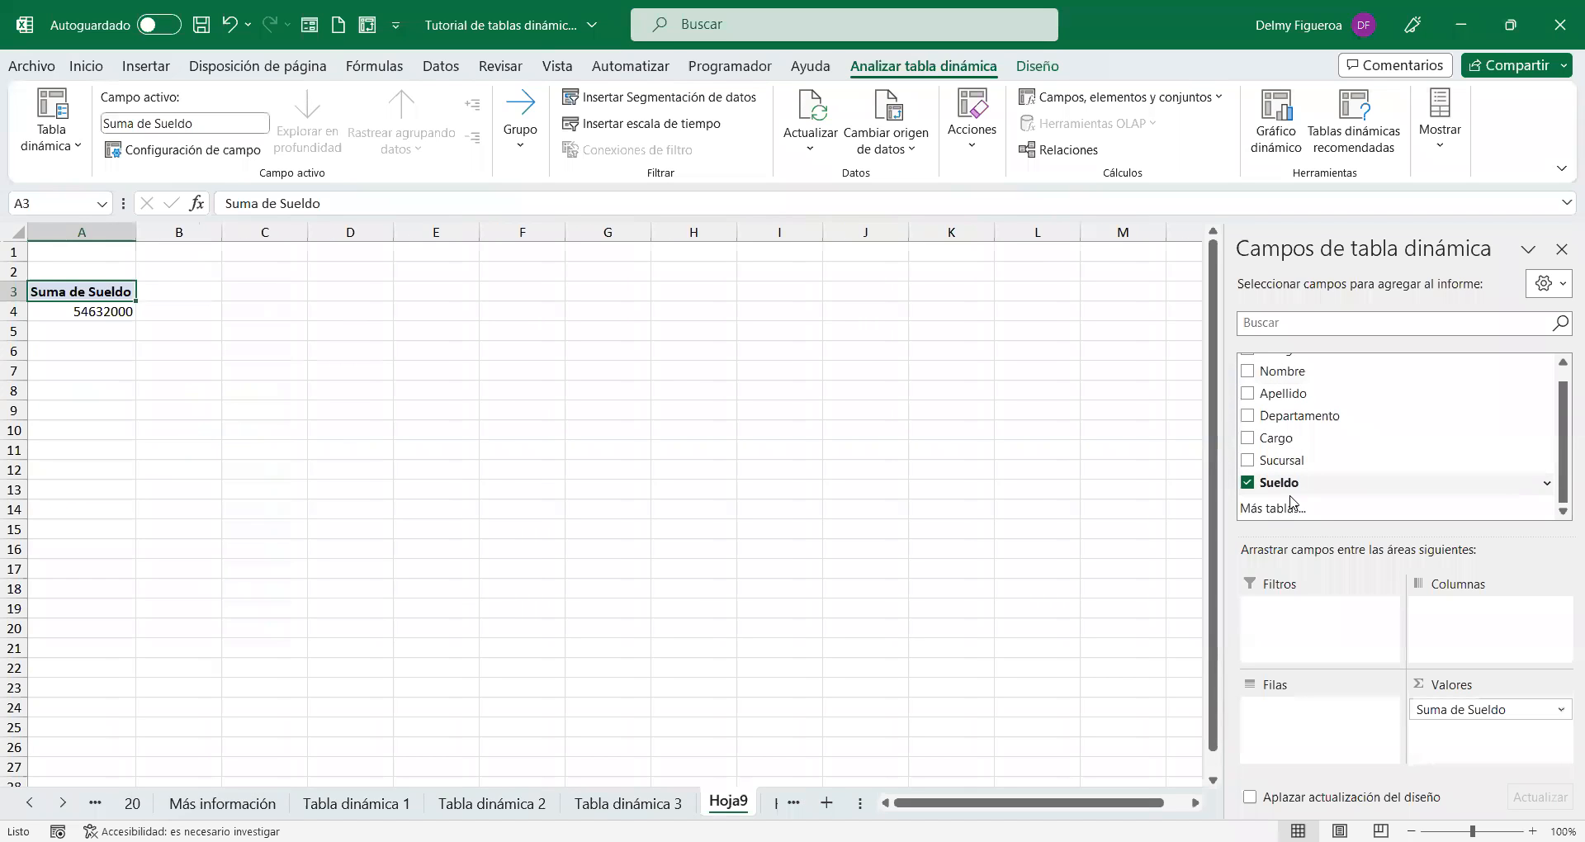
pyautogui.click(1560, 713)
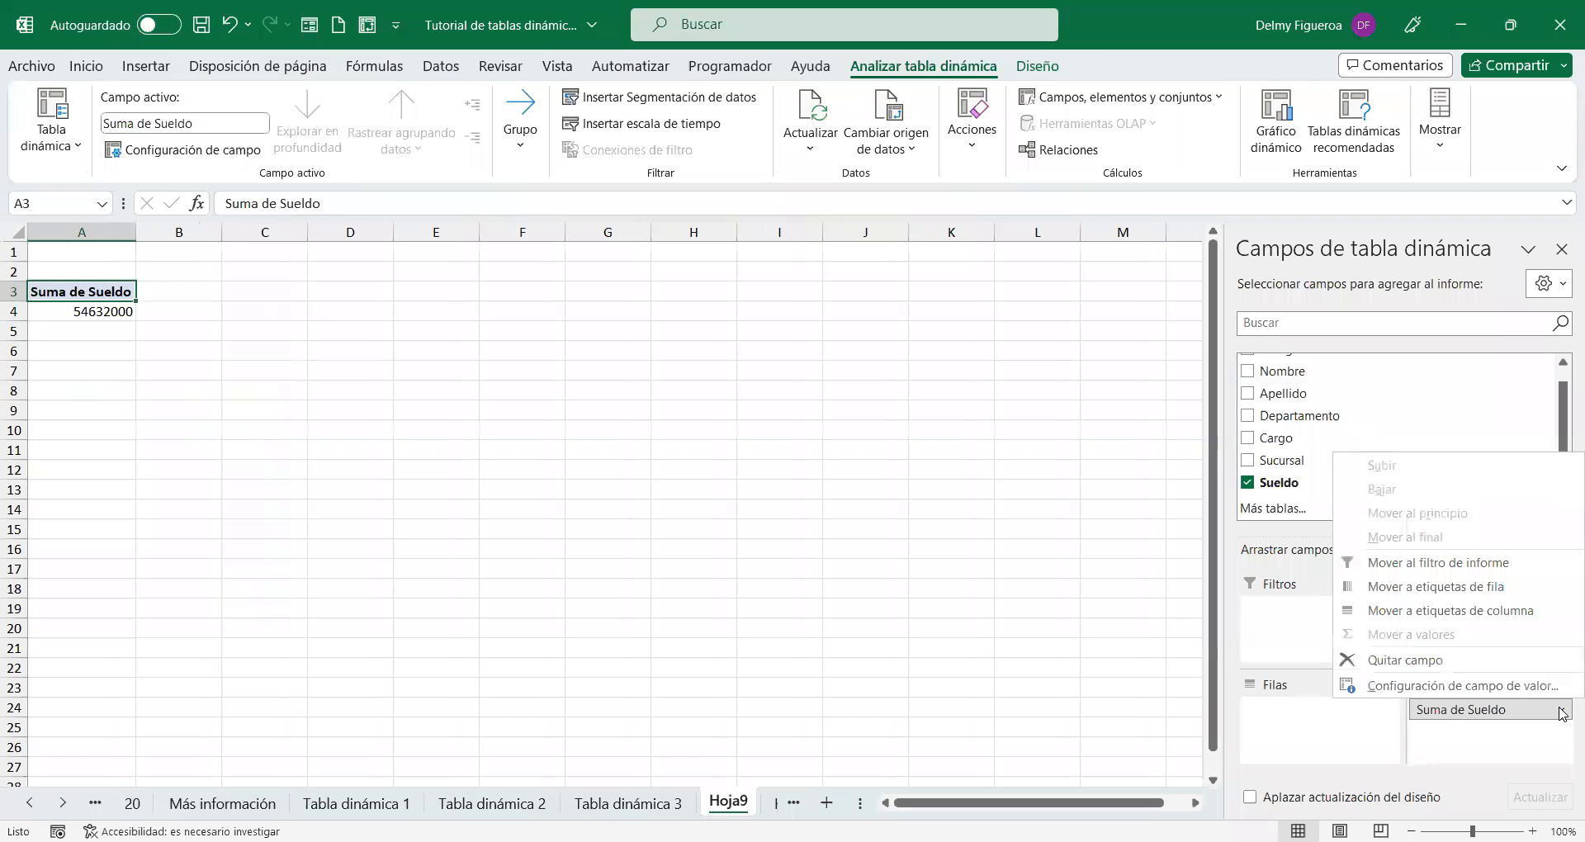
pyautogui.click(1436, 687)
pyautogui.click(389, 444)
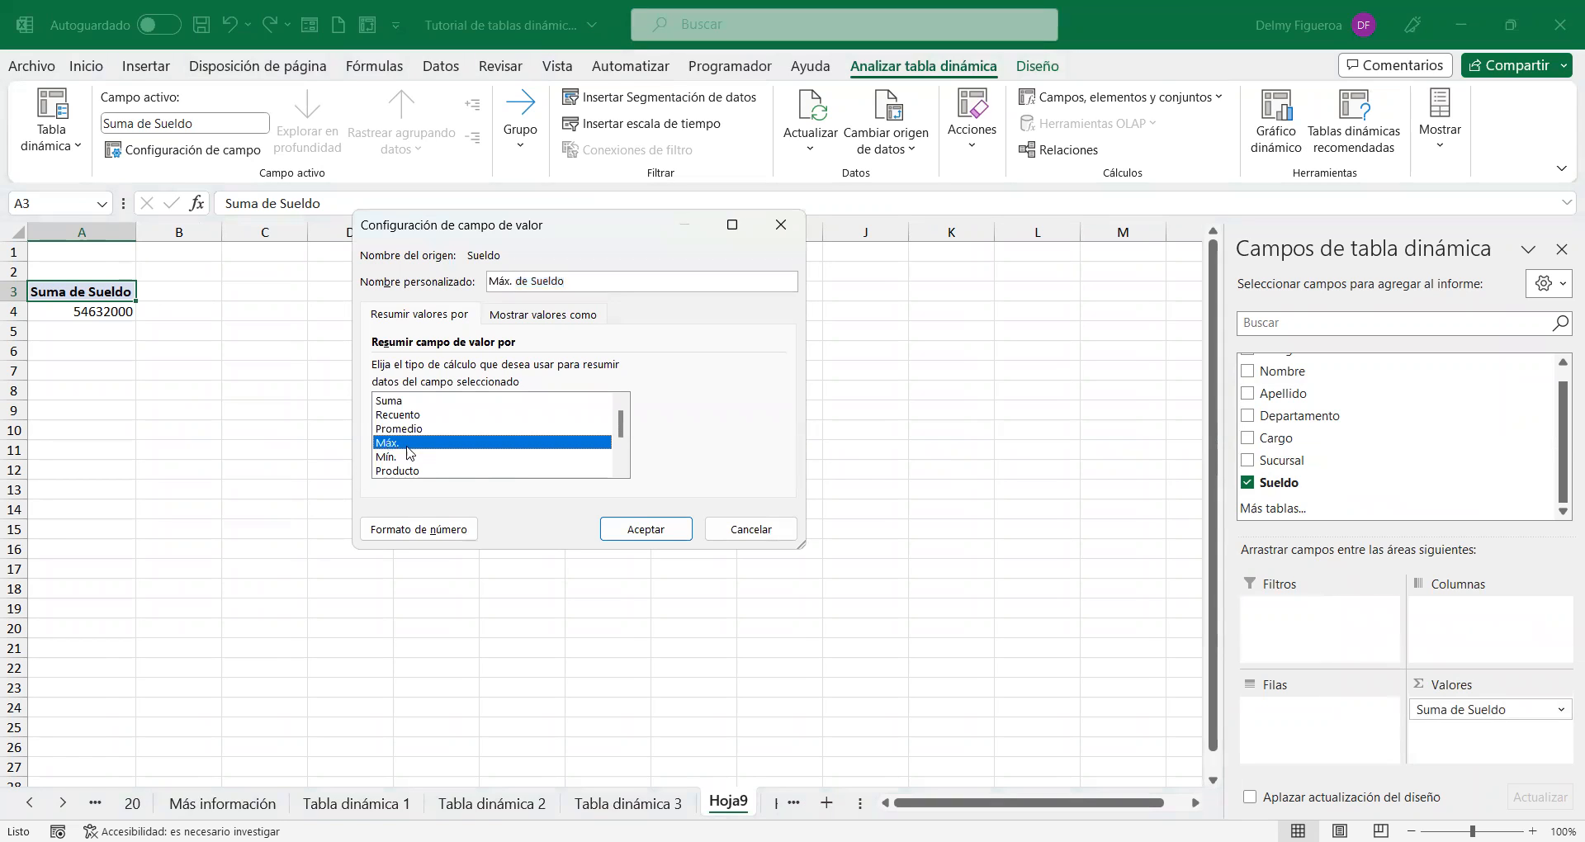
pyautogui.click(676, 536)
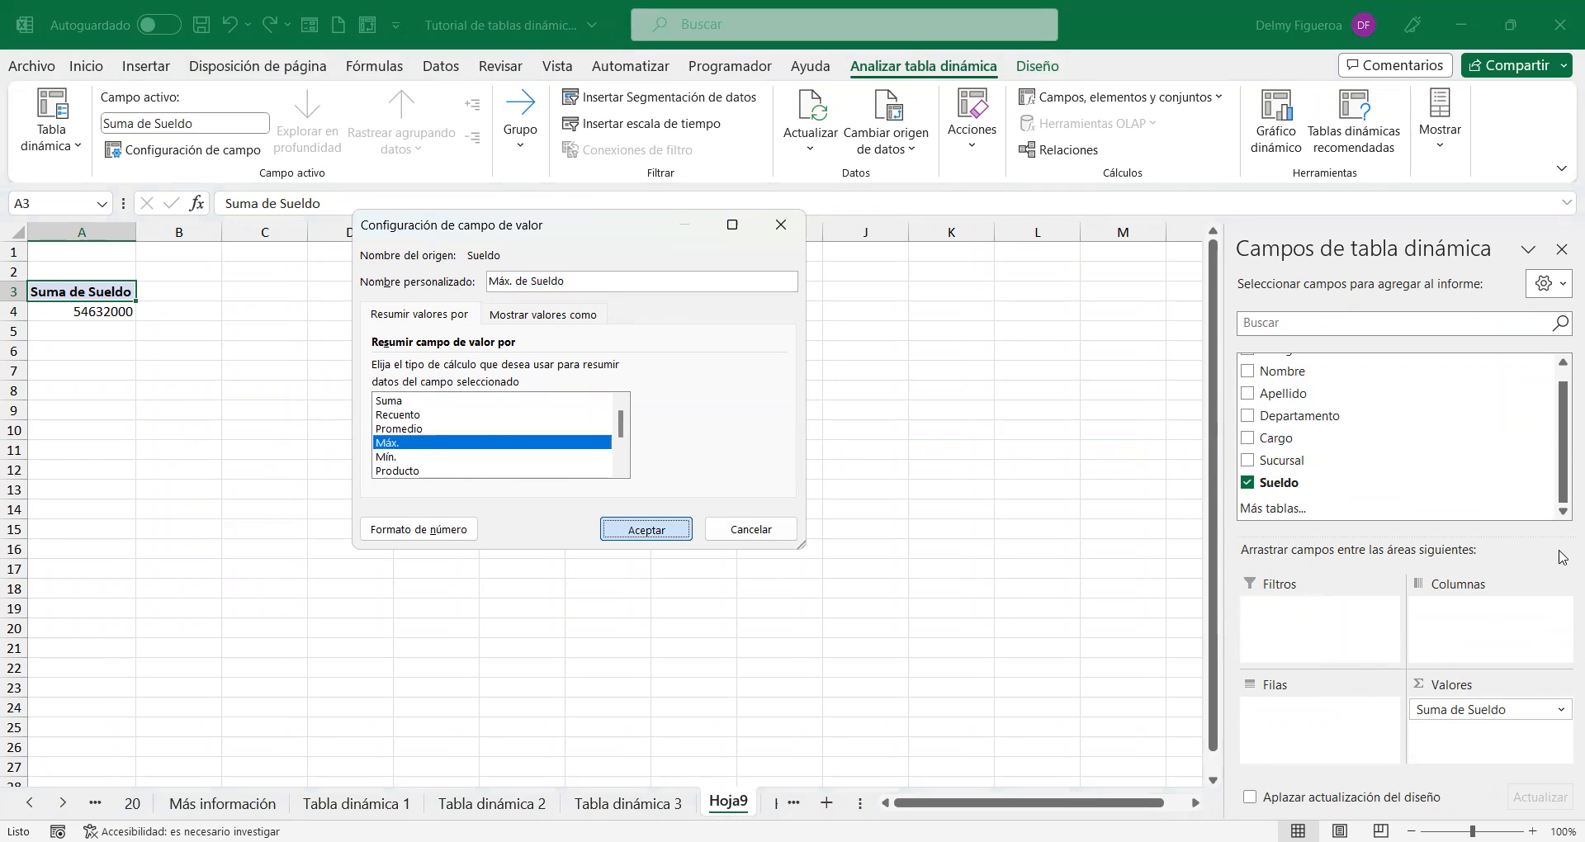
pyautogui.click(1248, 417)
pyautogui.click(1249, 438)
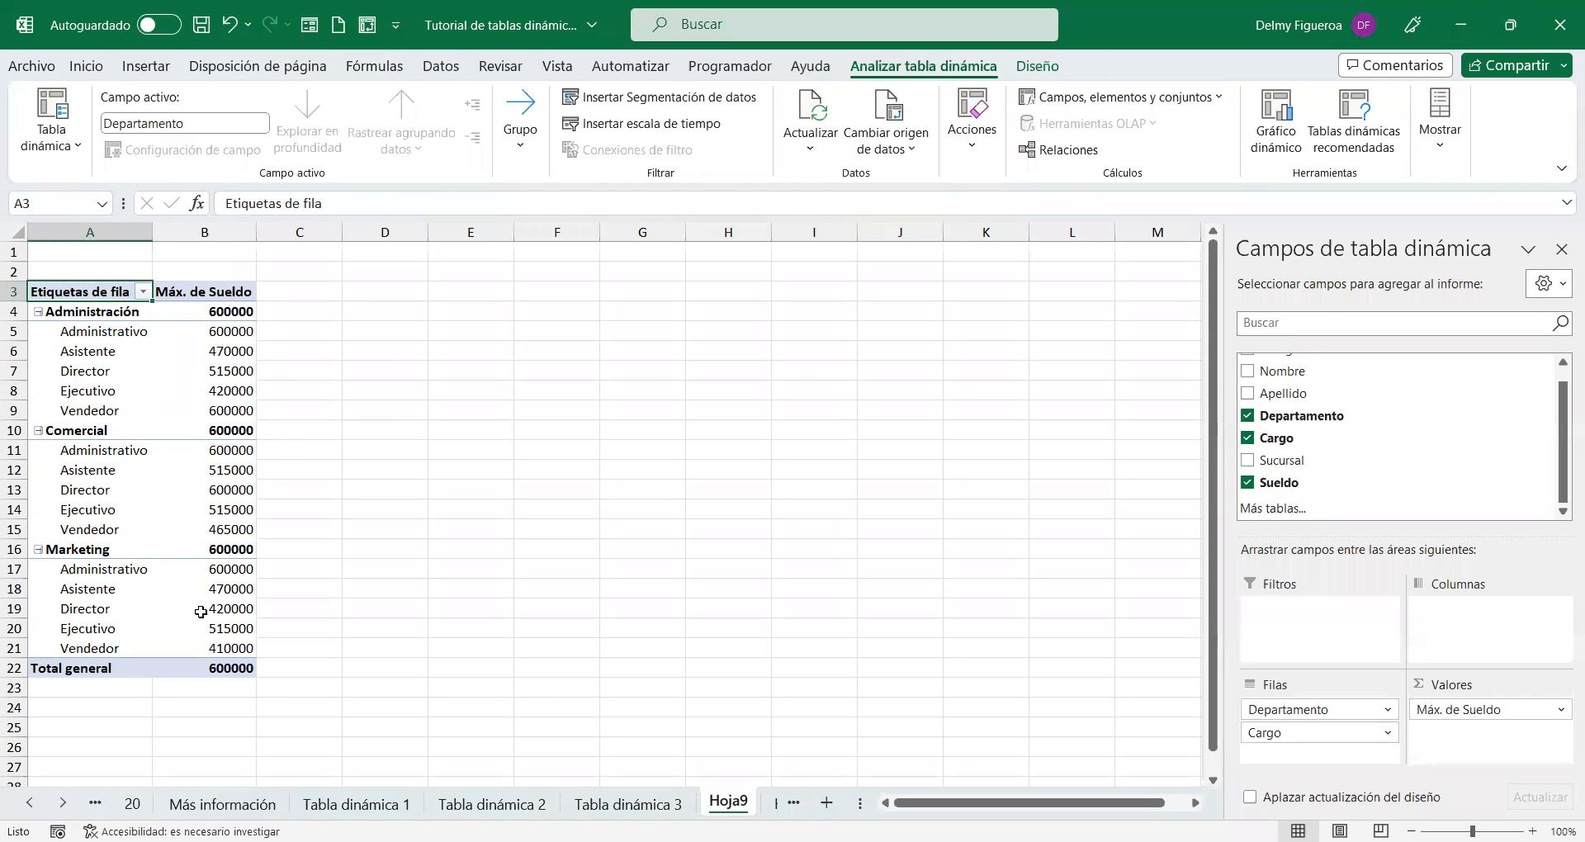
# Step: Try Cargo as the column field, and restore the row order with Departamento above Cargo
pyautogui.moveTo(1313, 732); pyautogui.dragTo(1482, 629)
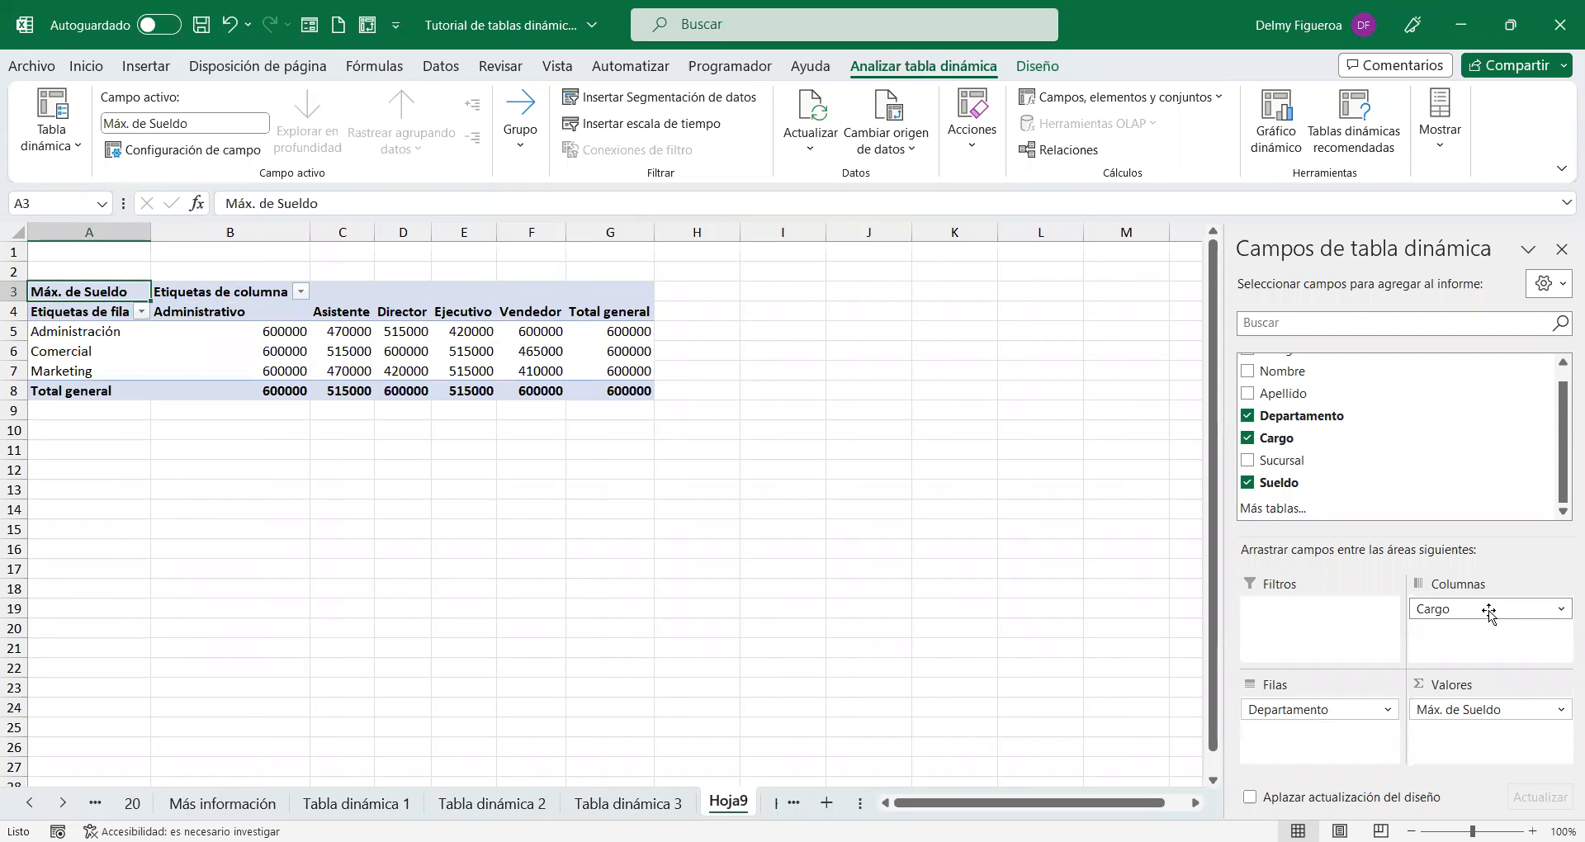
pyautogui.moveTo(1489, 611); pyautogui.dragTo(1345, 702)
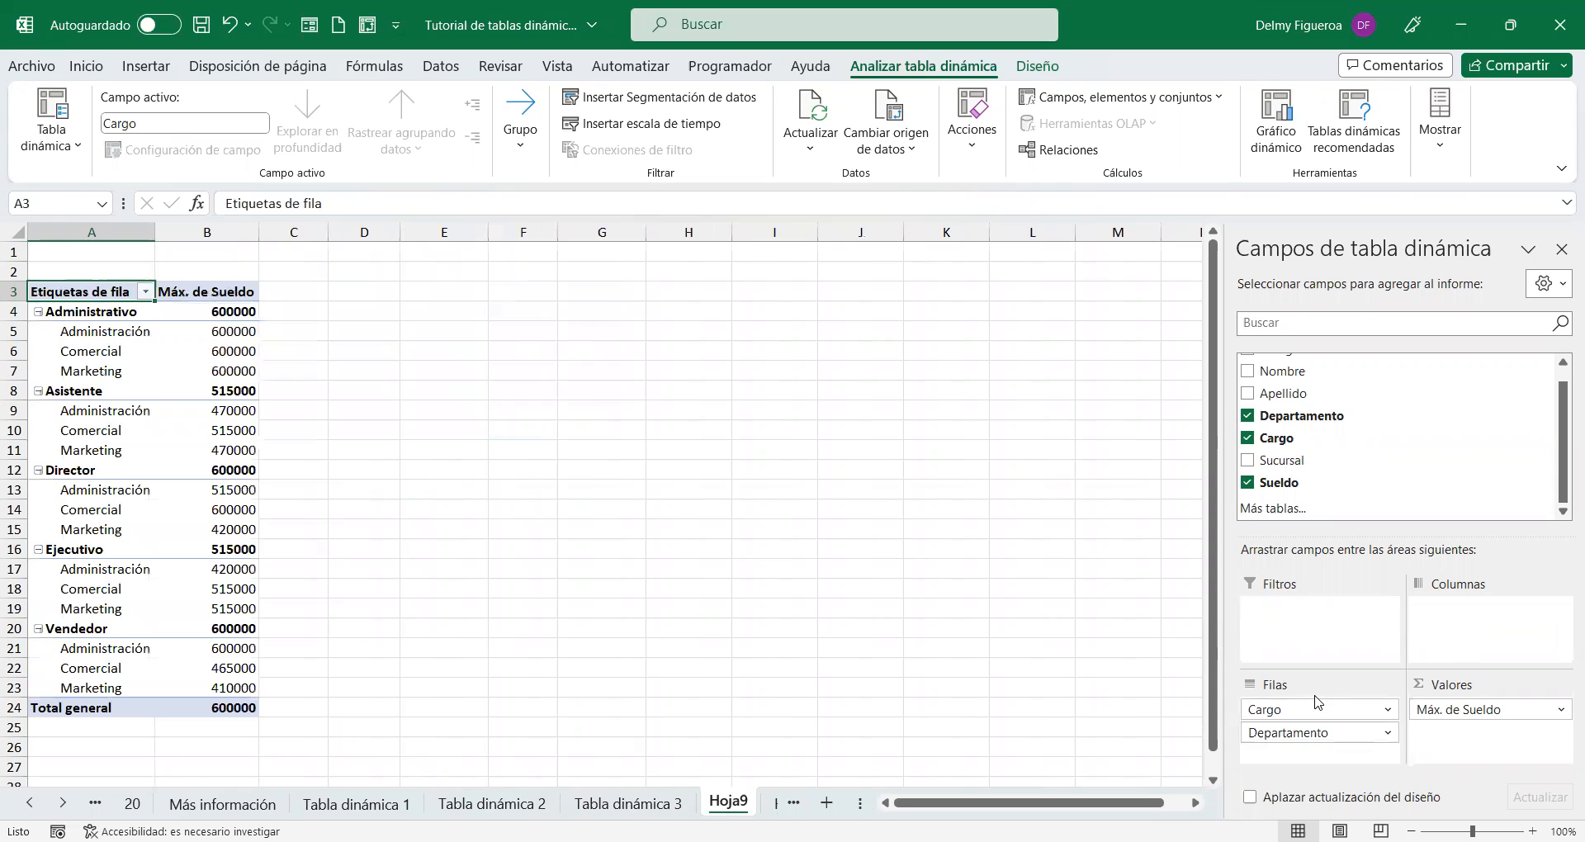
pyautogui.moveTo(1327, 733); pyautogui.dragTo(1336, 709)
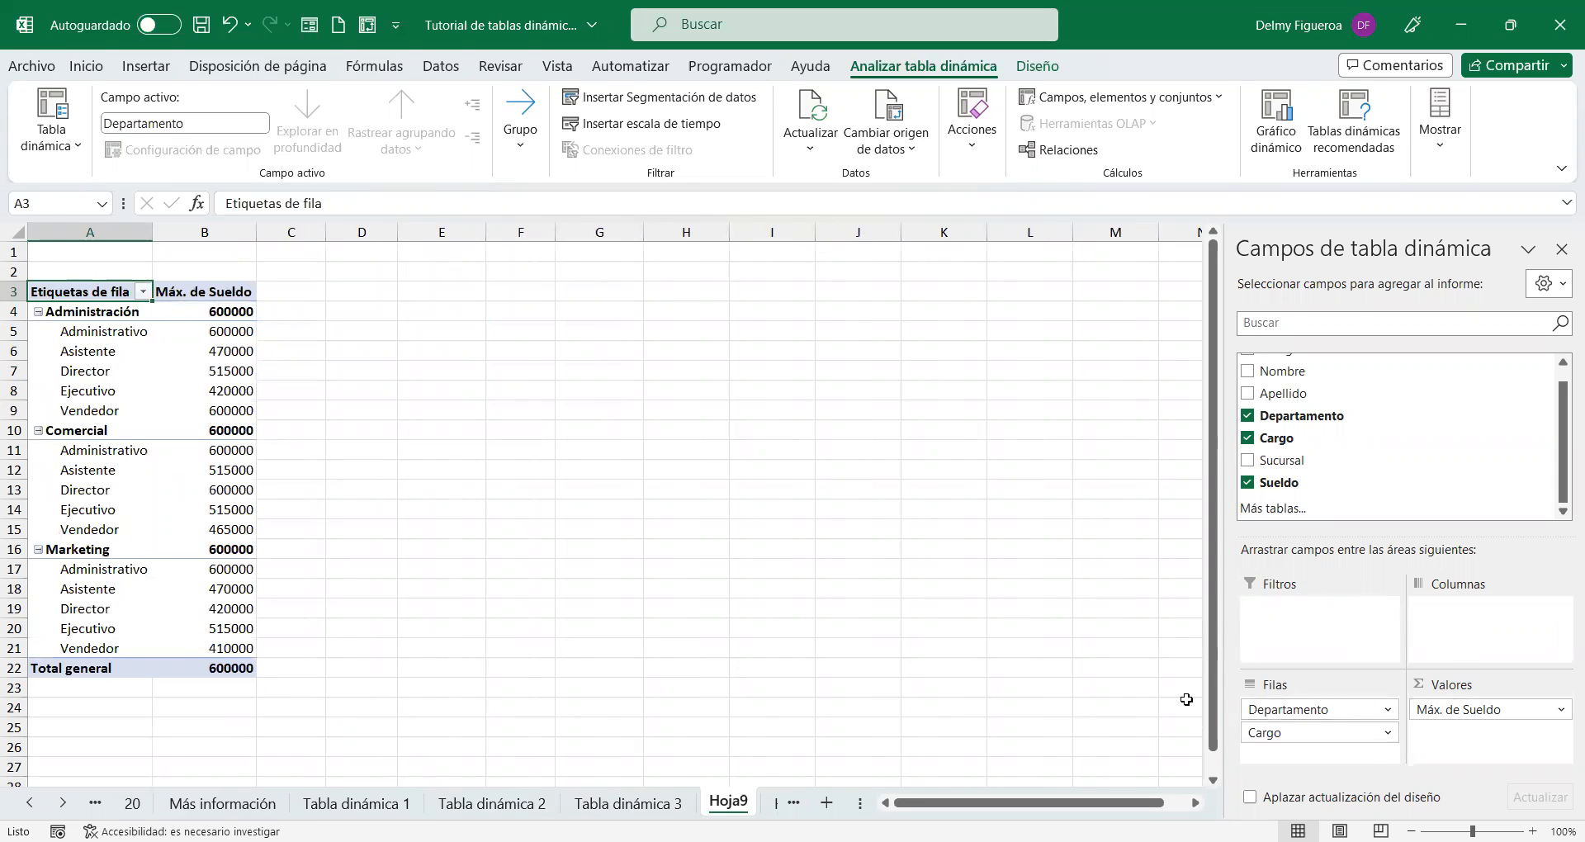
# Step: Rename the fourth pivot table's worksheet as "Tabla dinámica 4"
pyautogui.doubleClick(738, 801)
pyautogui.write('Tabla din')
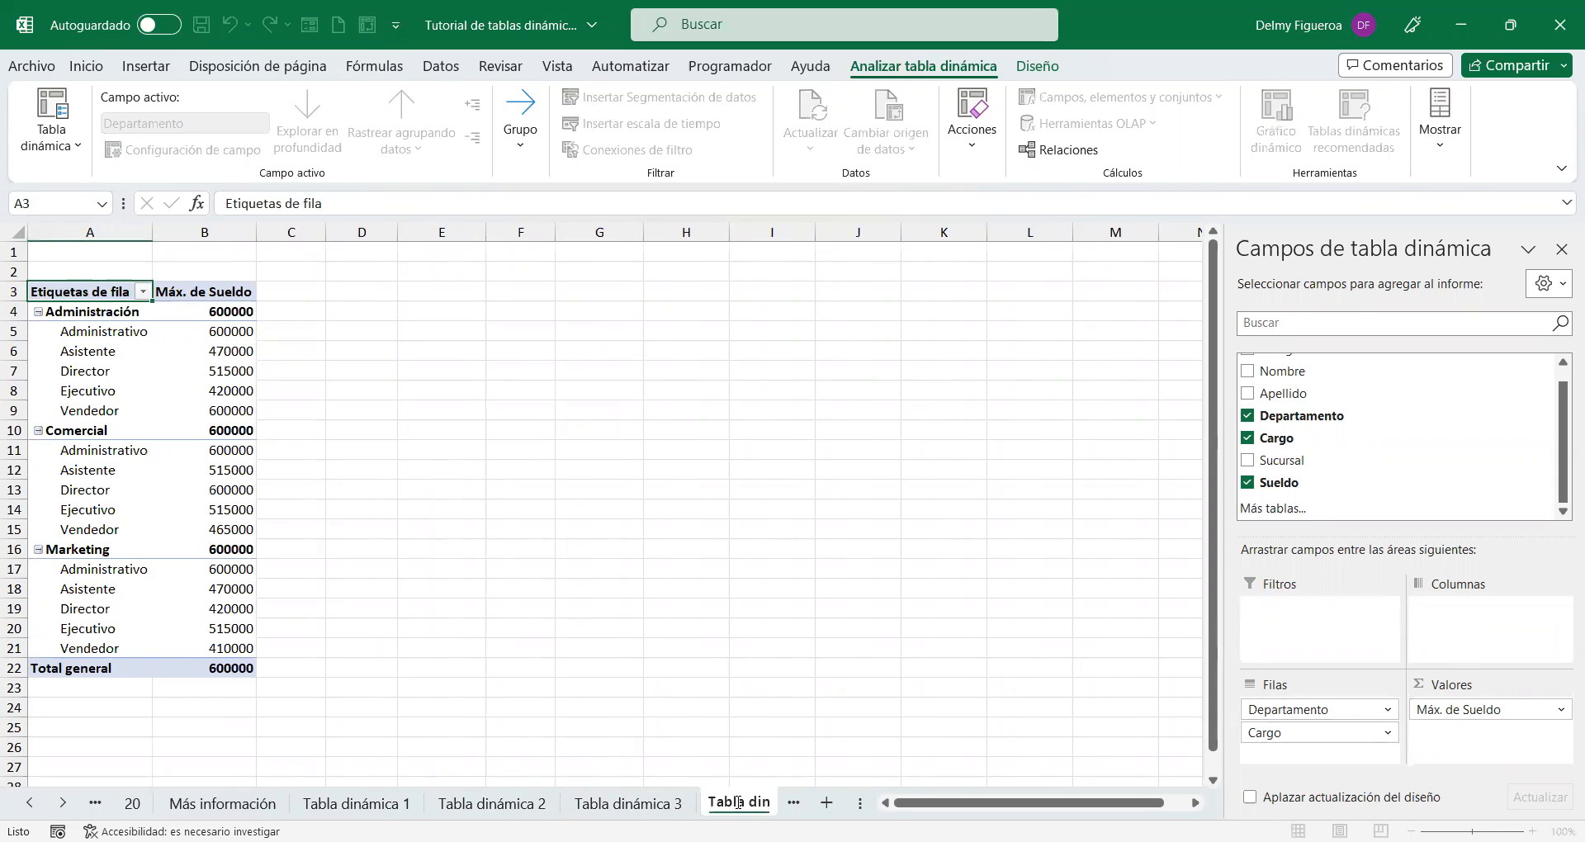
pyautogui.write('ámica')
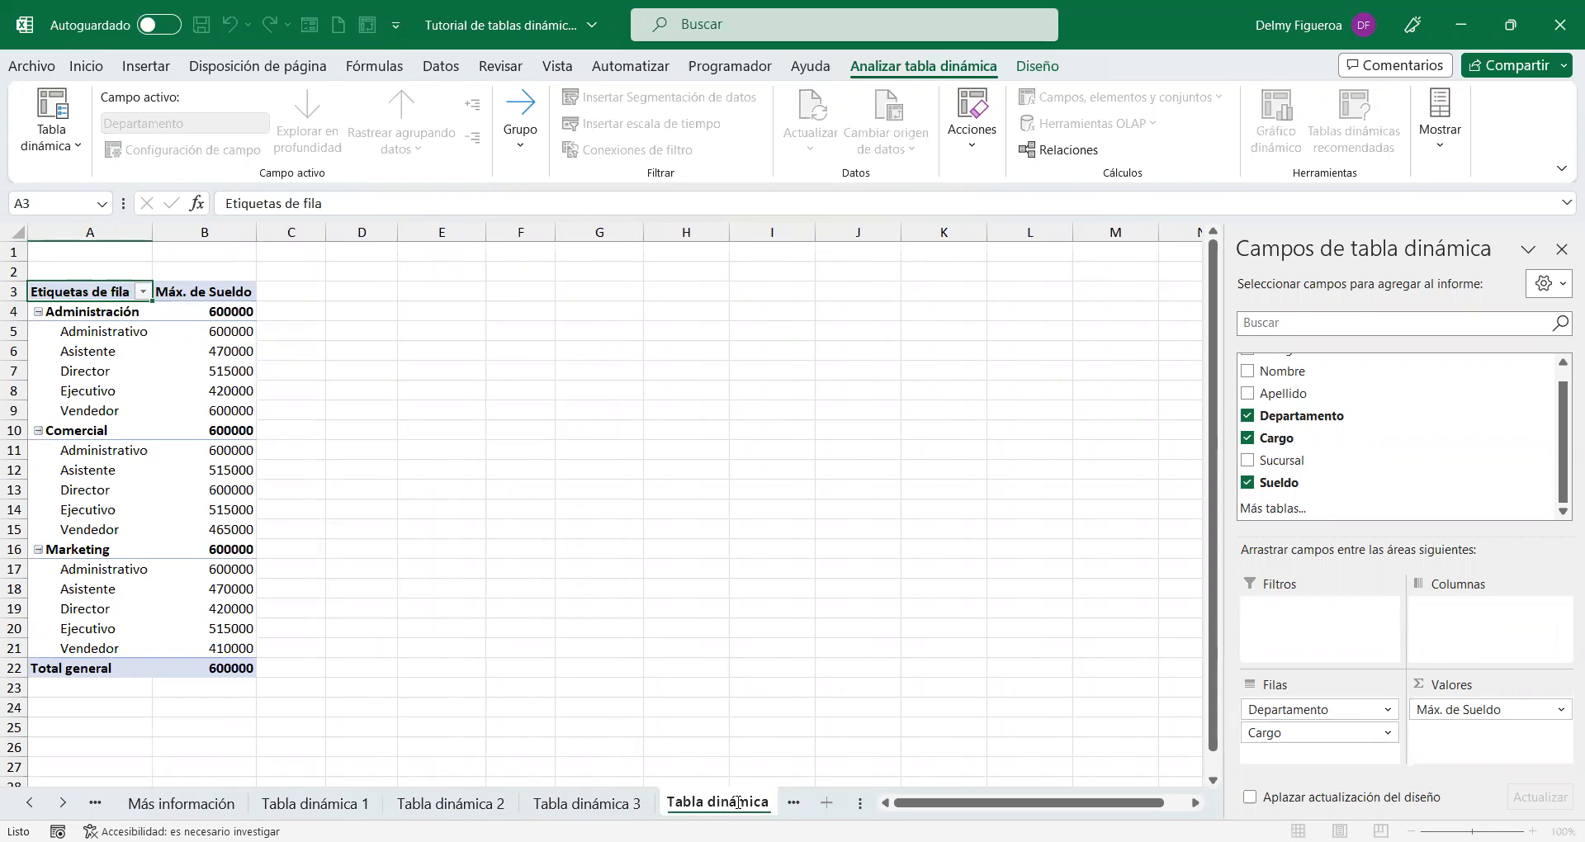
pyautogui.write(' 4')
pyautogui.press('Return')
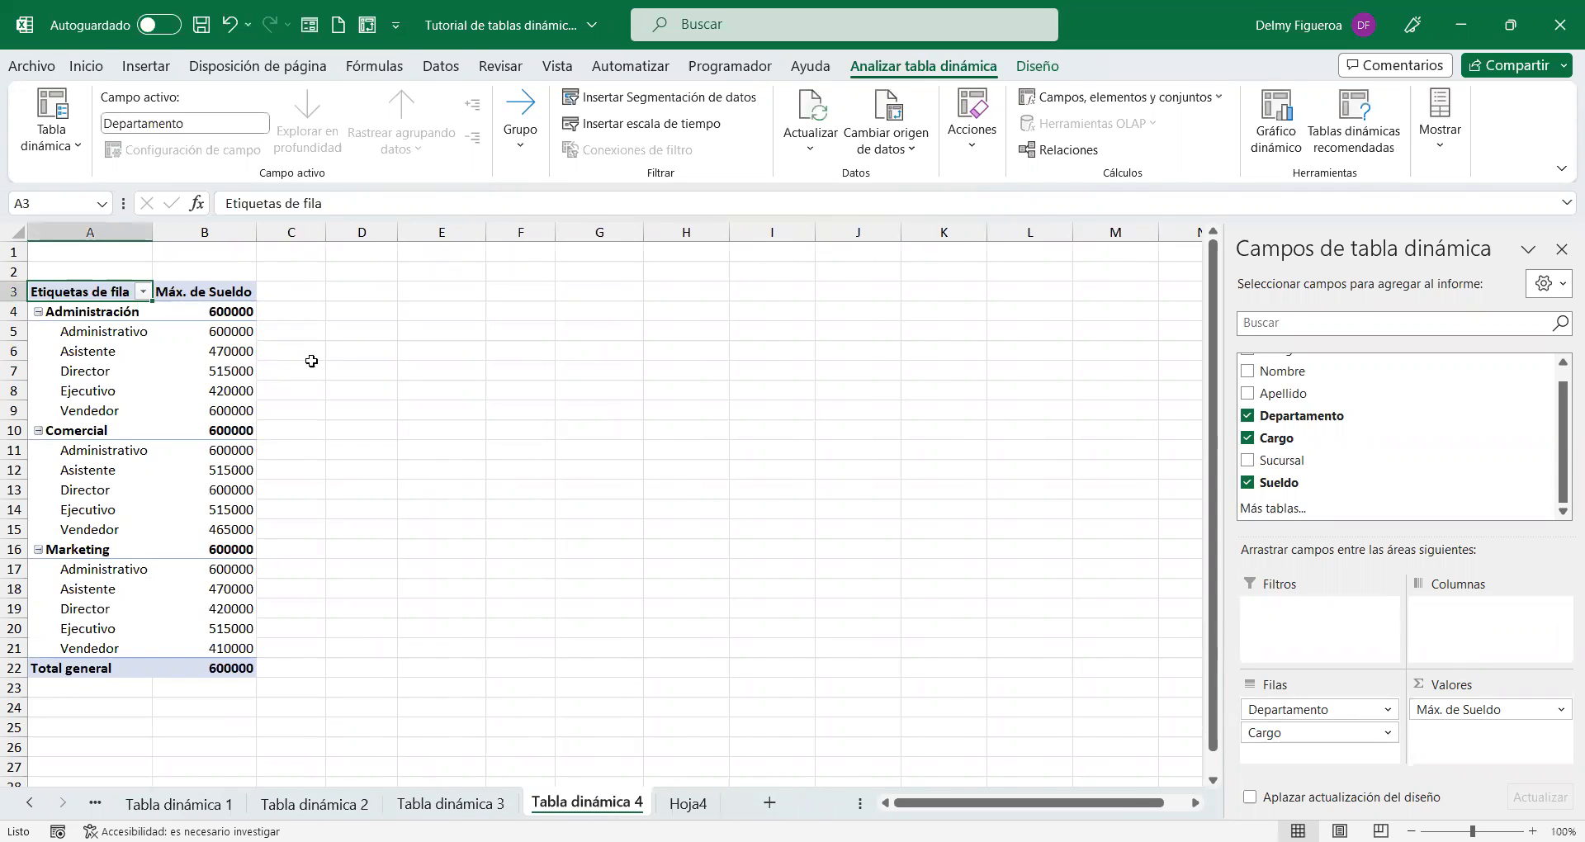
# Step: Examine the fourth pivot table's layout and format options, leaving them without applying changes
pyautogui.click(302, 332)
pyautogui.click(240, 355)
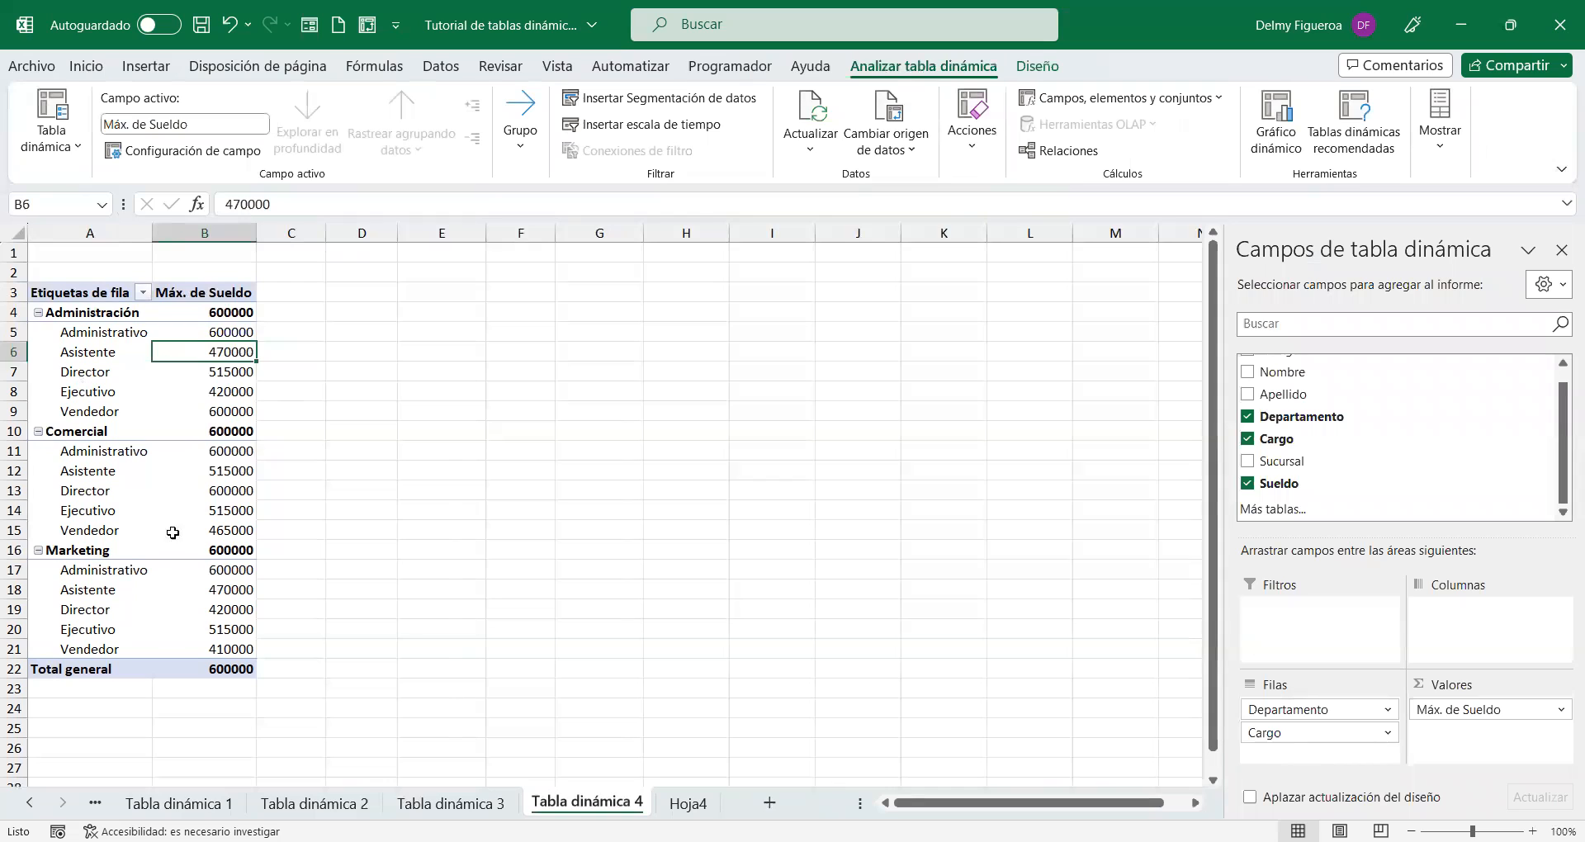
pyautogui.moveTo(184, 533)
pyautogui.click(82, 149)
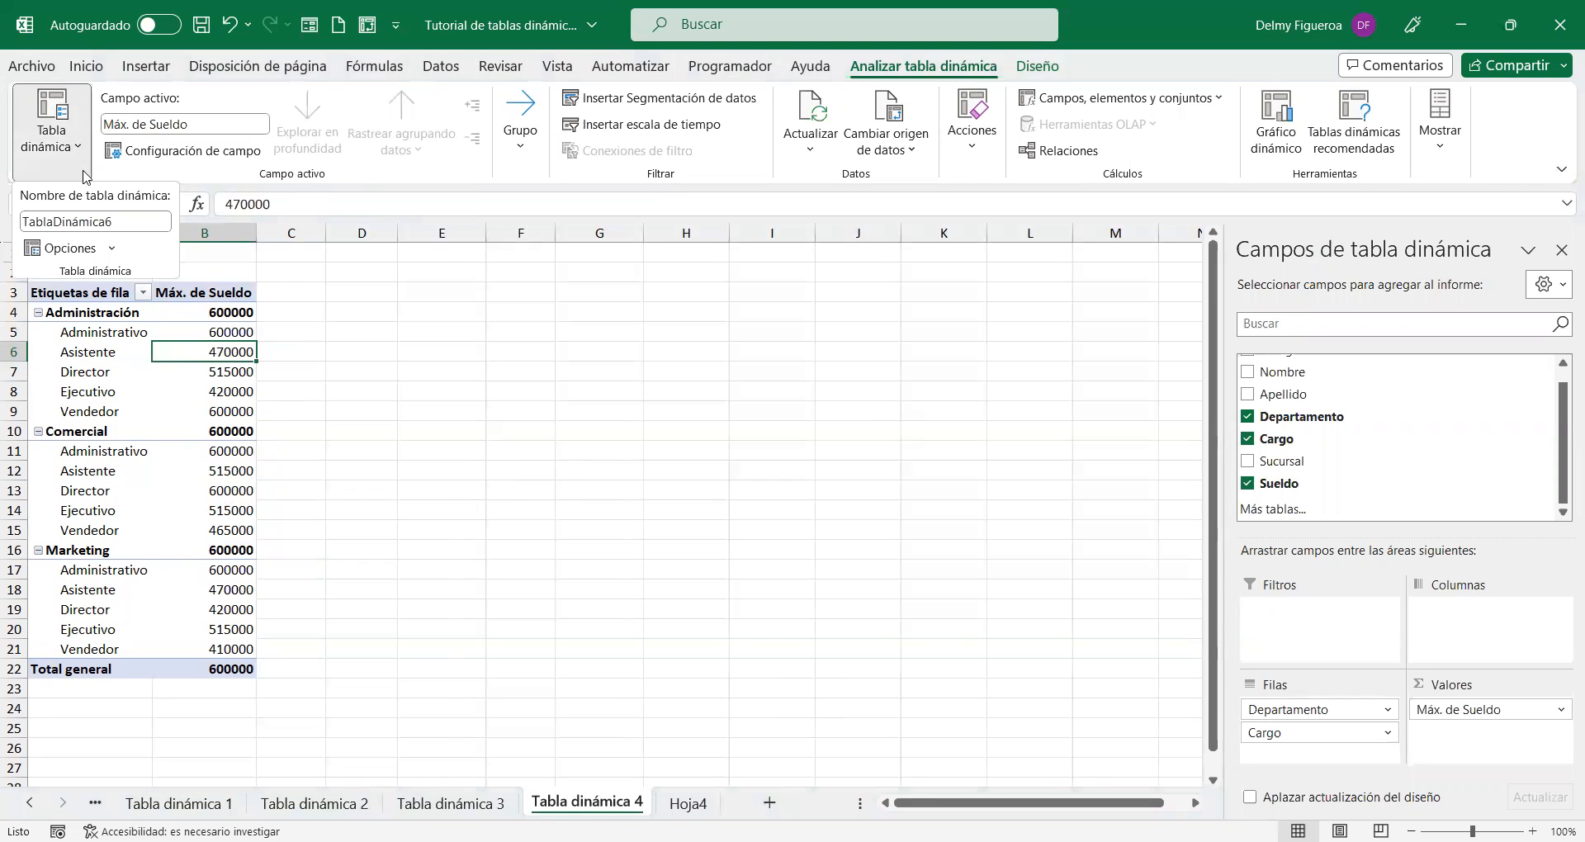
pyautogui.click(113, 251)
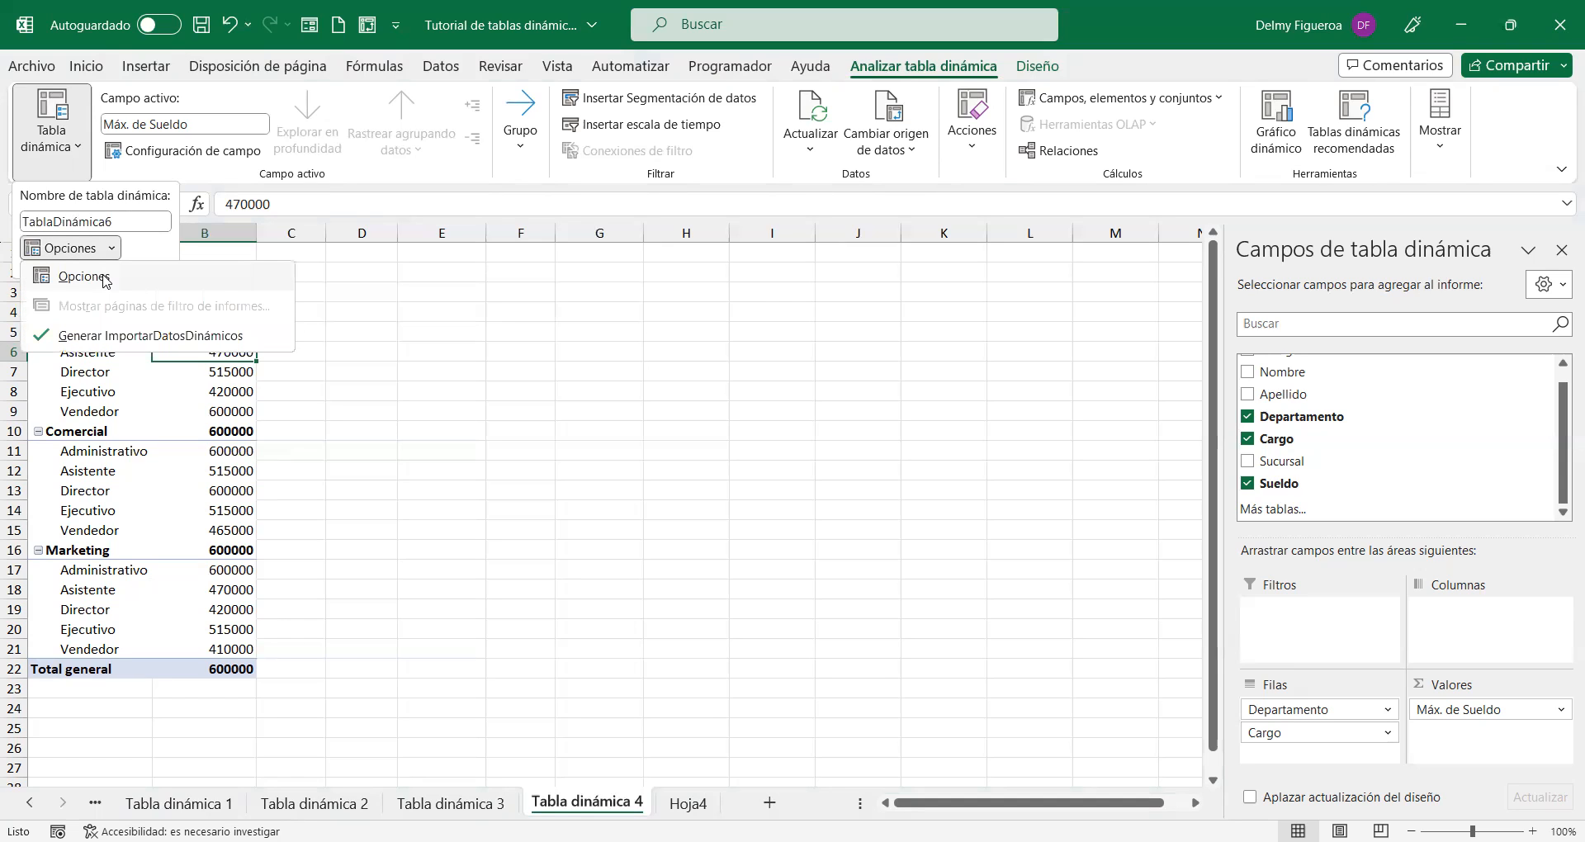
pyautogui.click(82, 274)
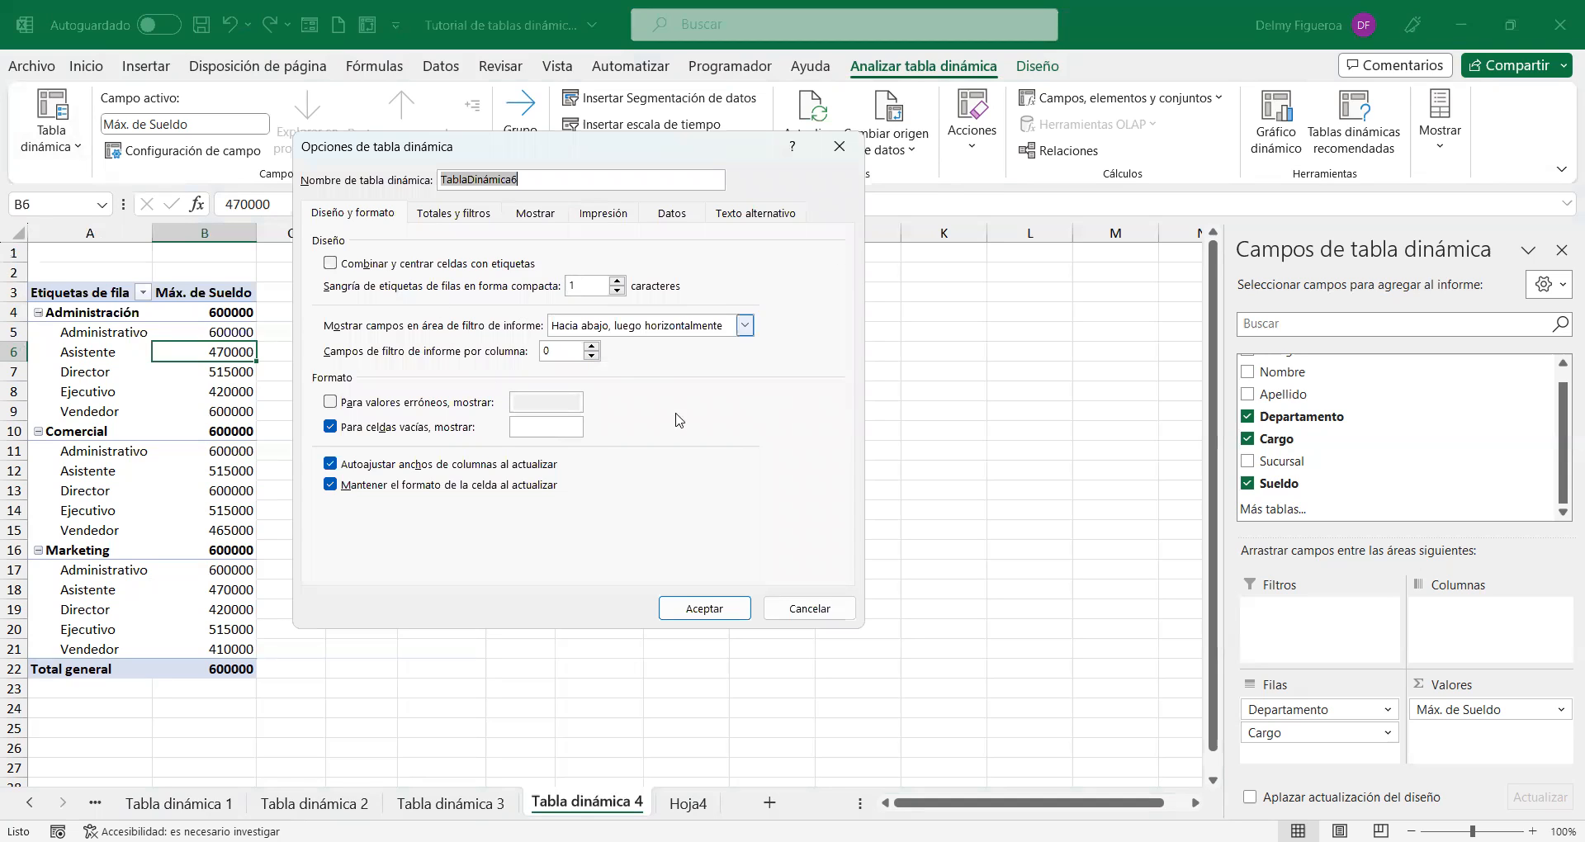
pyautogui.click(820, 609)
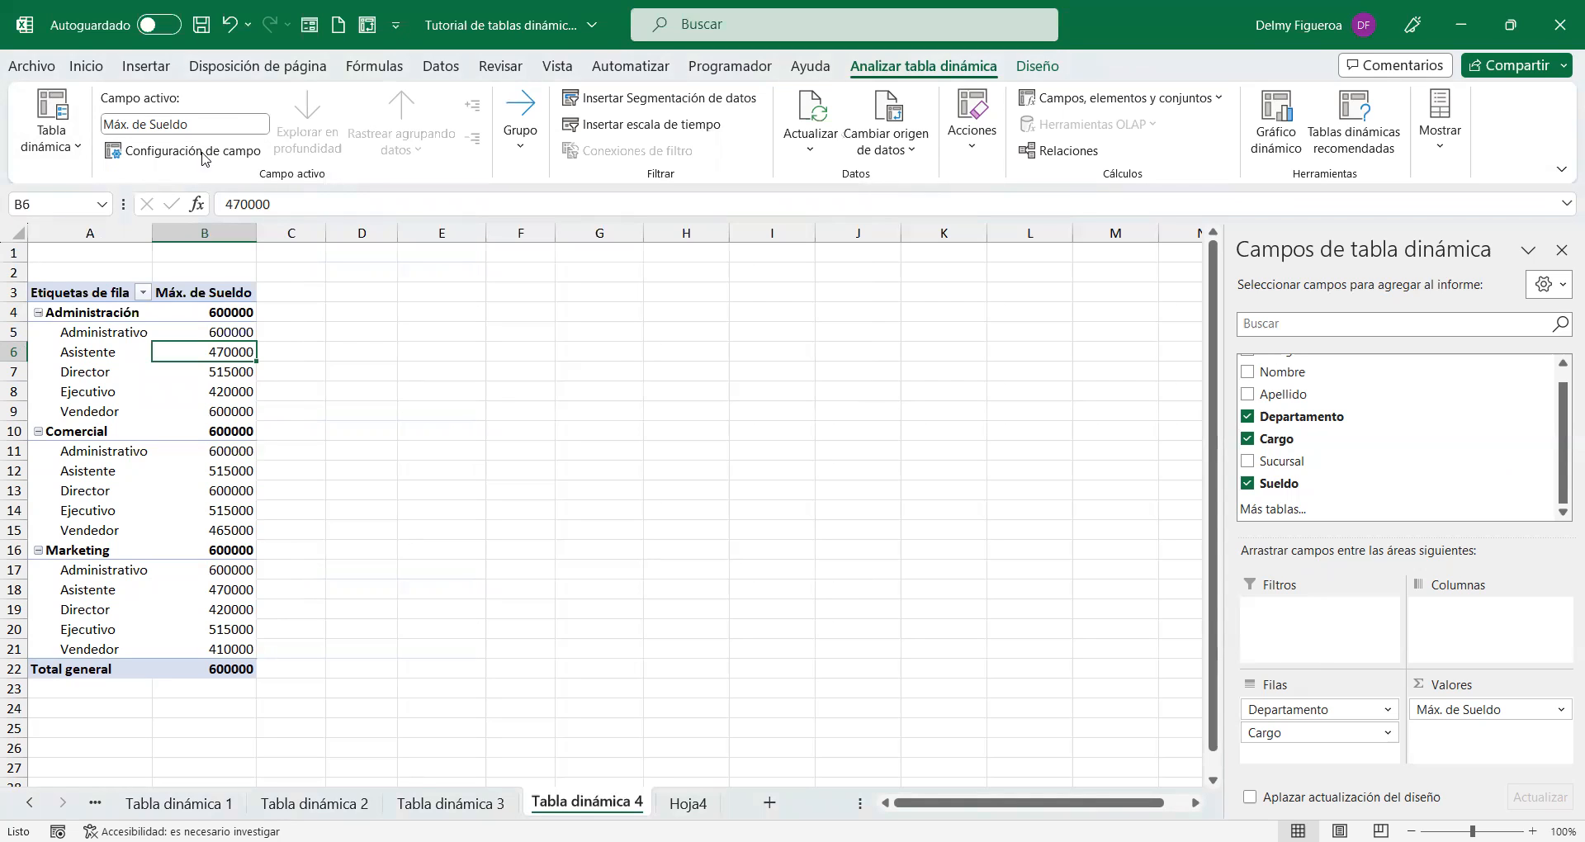
# Step: Set the Máx. de Sueldo value field to show its values as % del total general
pyautogui.click(73, 371)
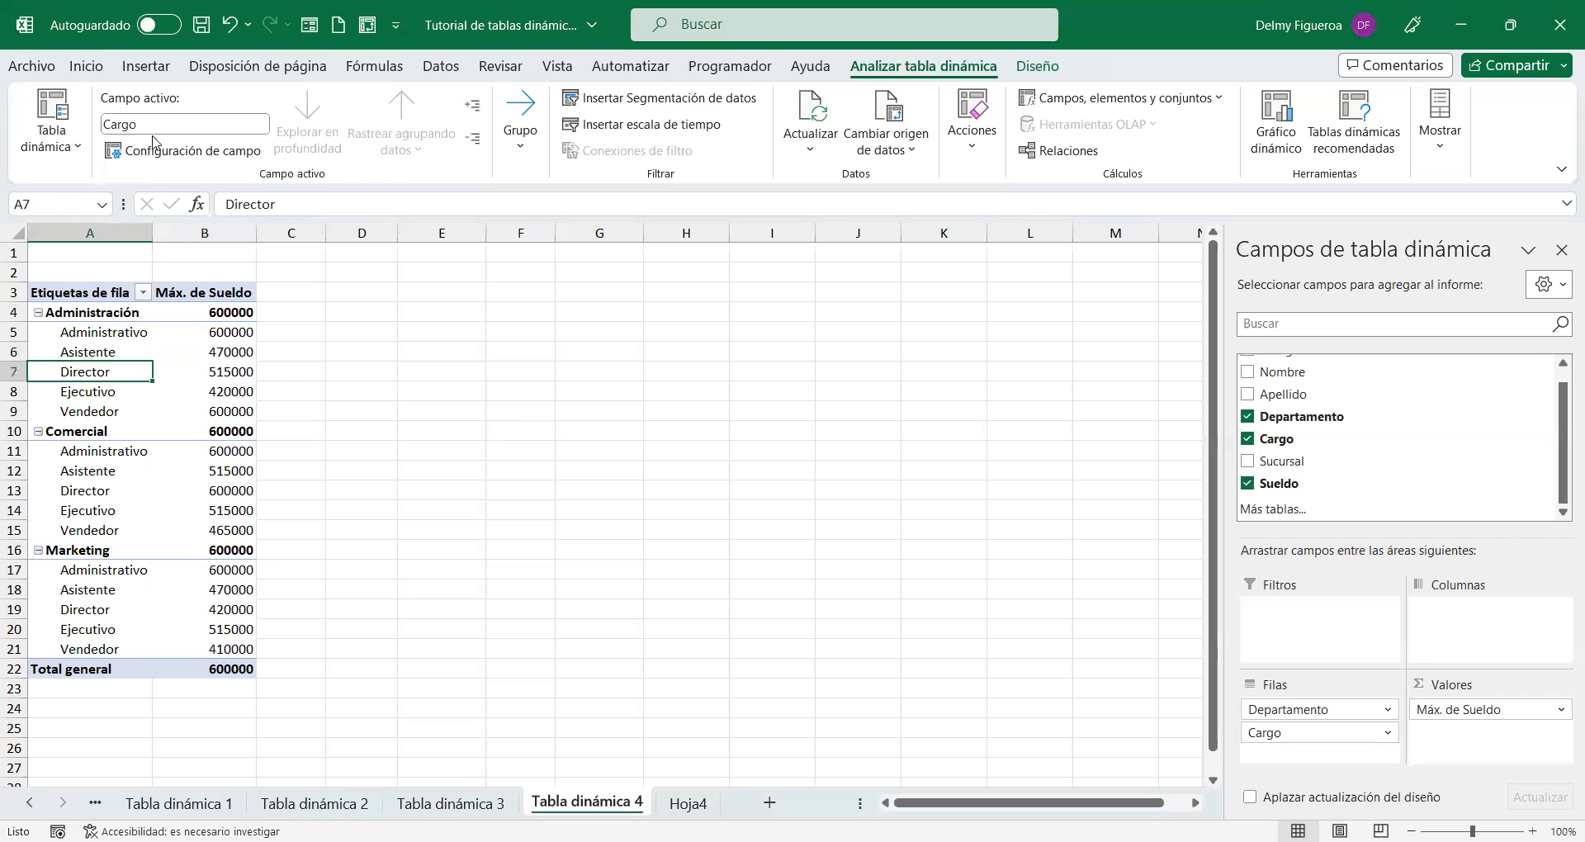
pyautogui.click(98, 495)
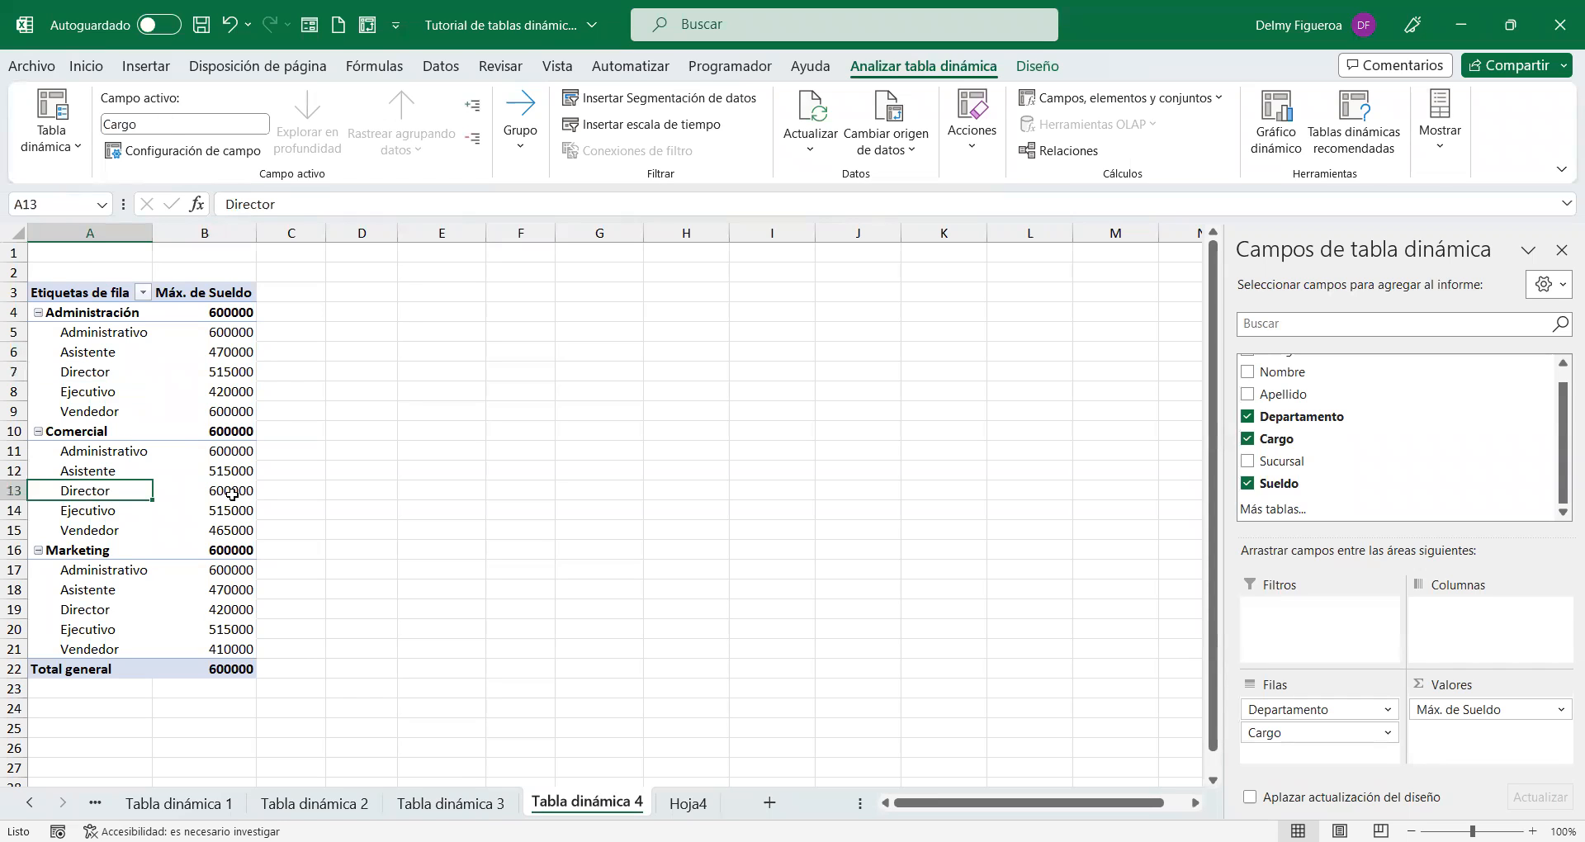
pyautogui.click(232, 494)
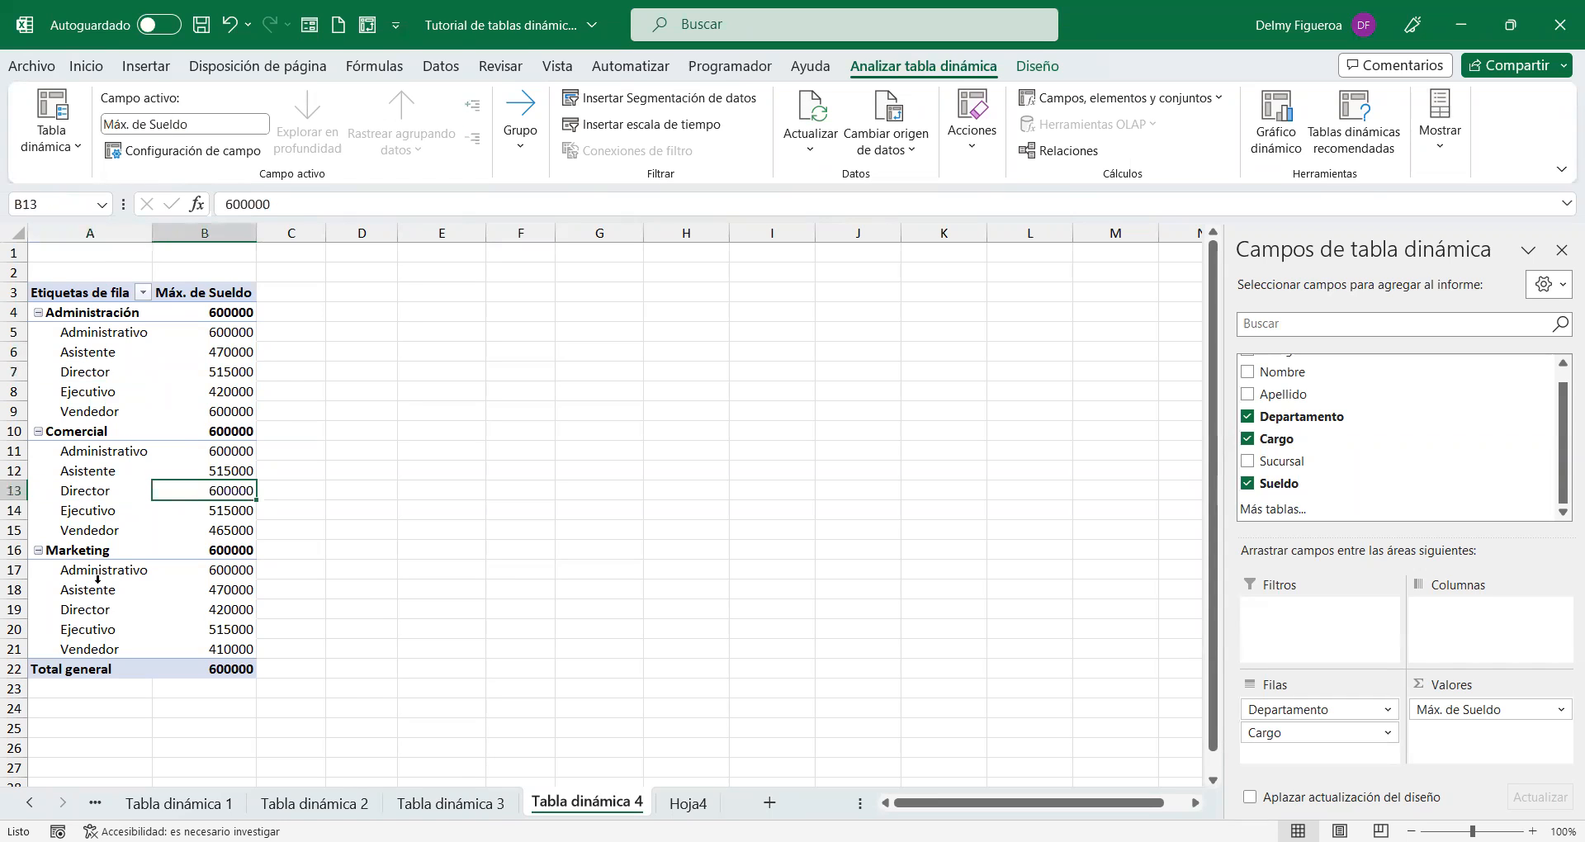
pyautogui.click(199, 156)
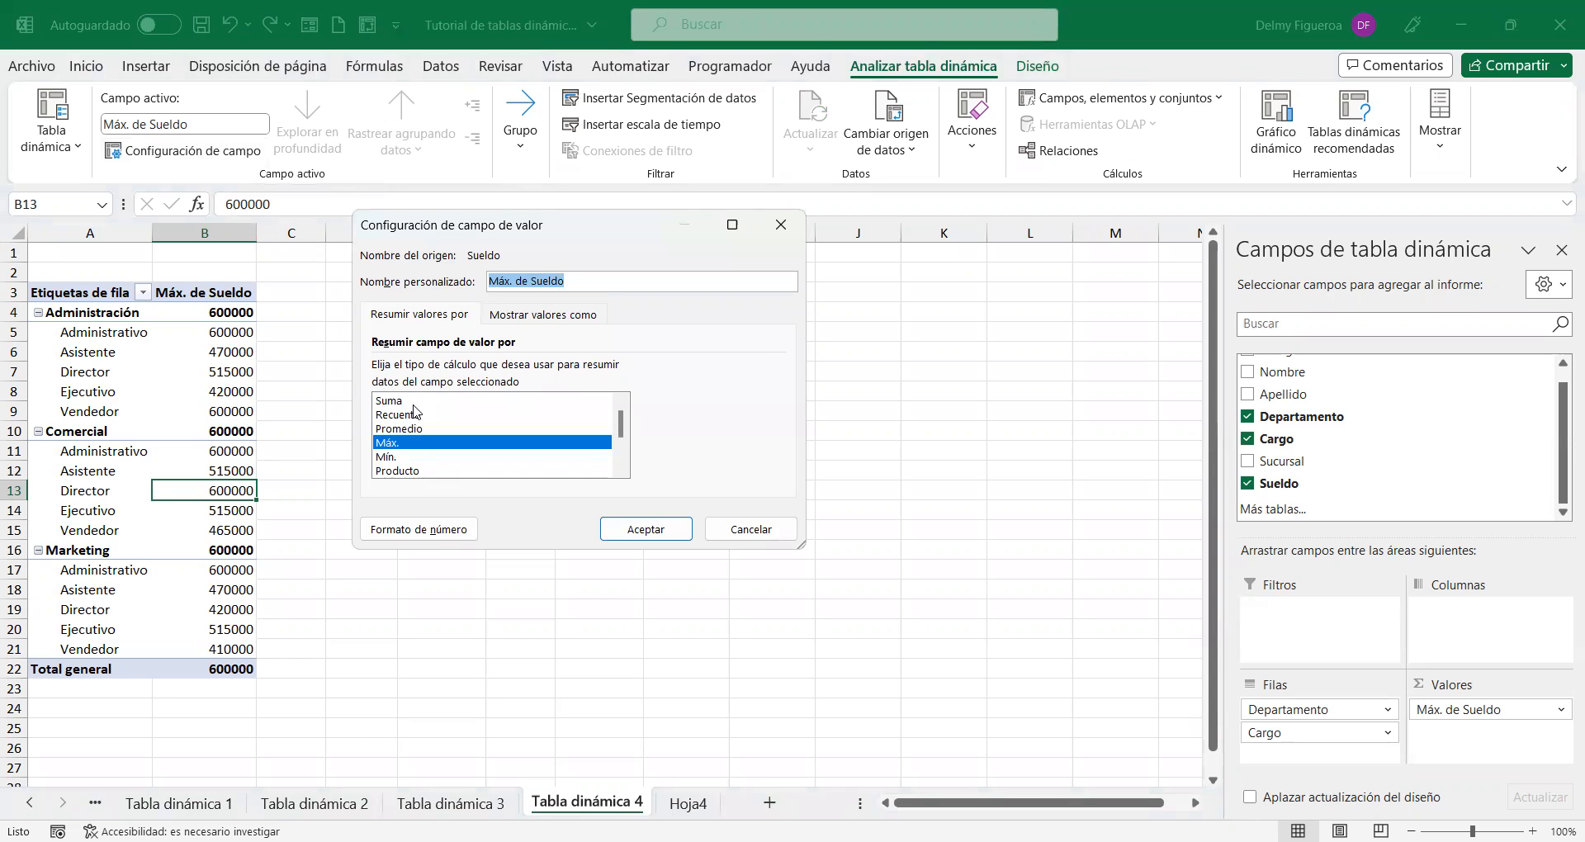
pyautogui.scroll(-2, 625, 431)
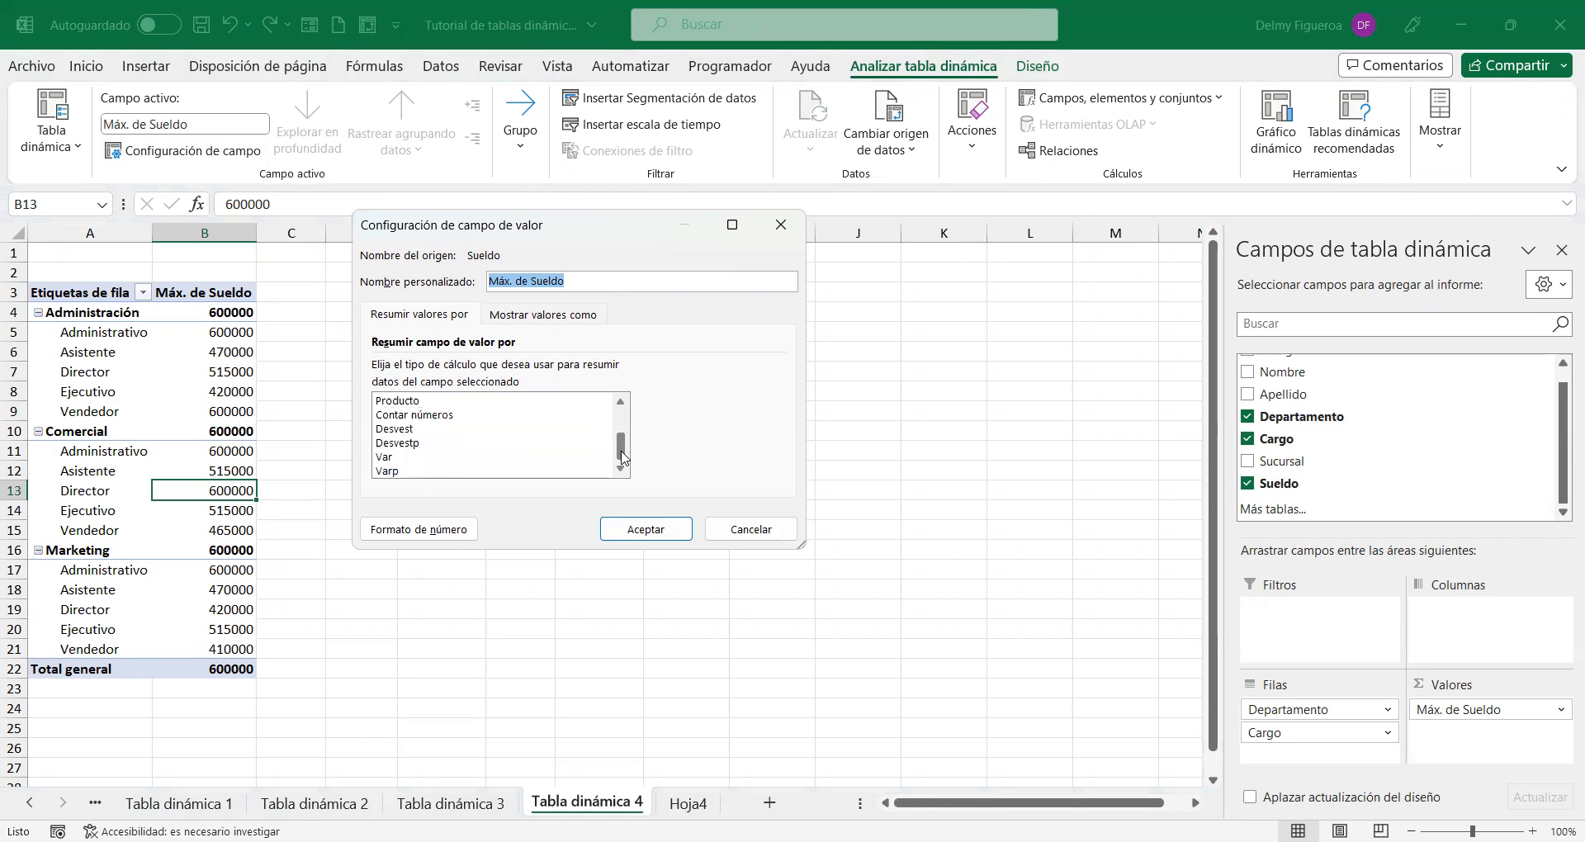
pyautogui.click(446, 528)
pyautogui.click(564, 316)
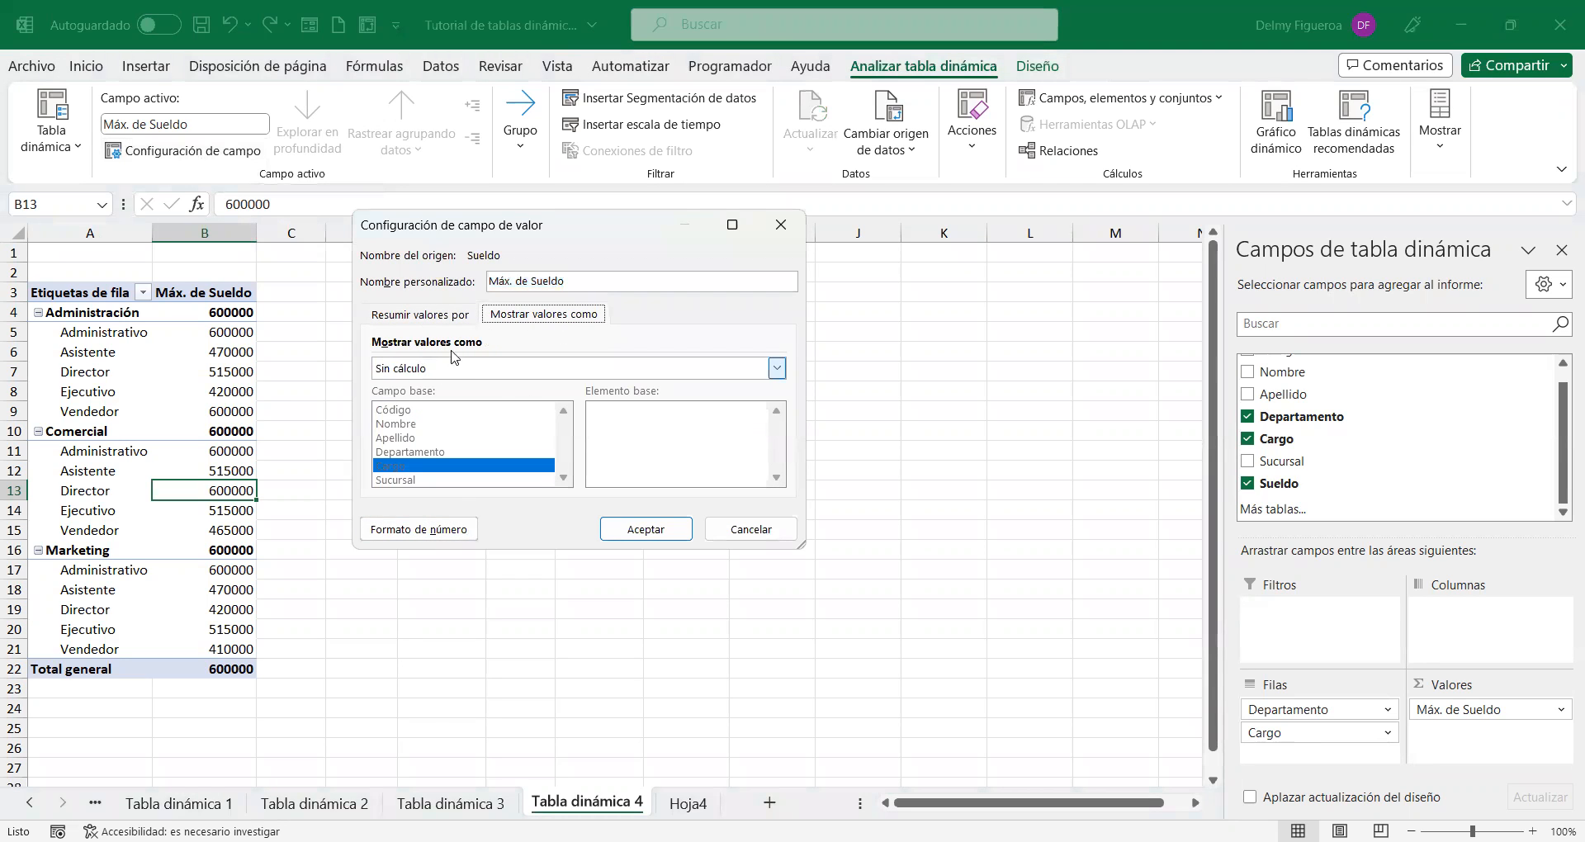
pyautogui.click(438, 372)
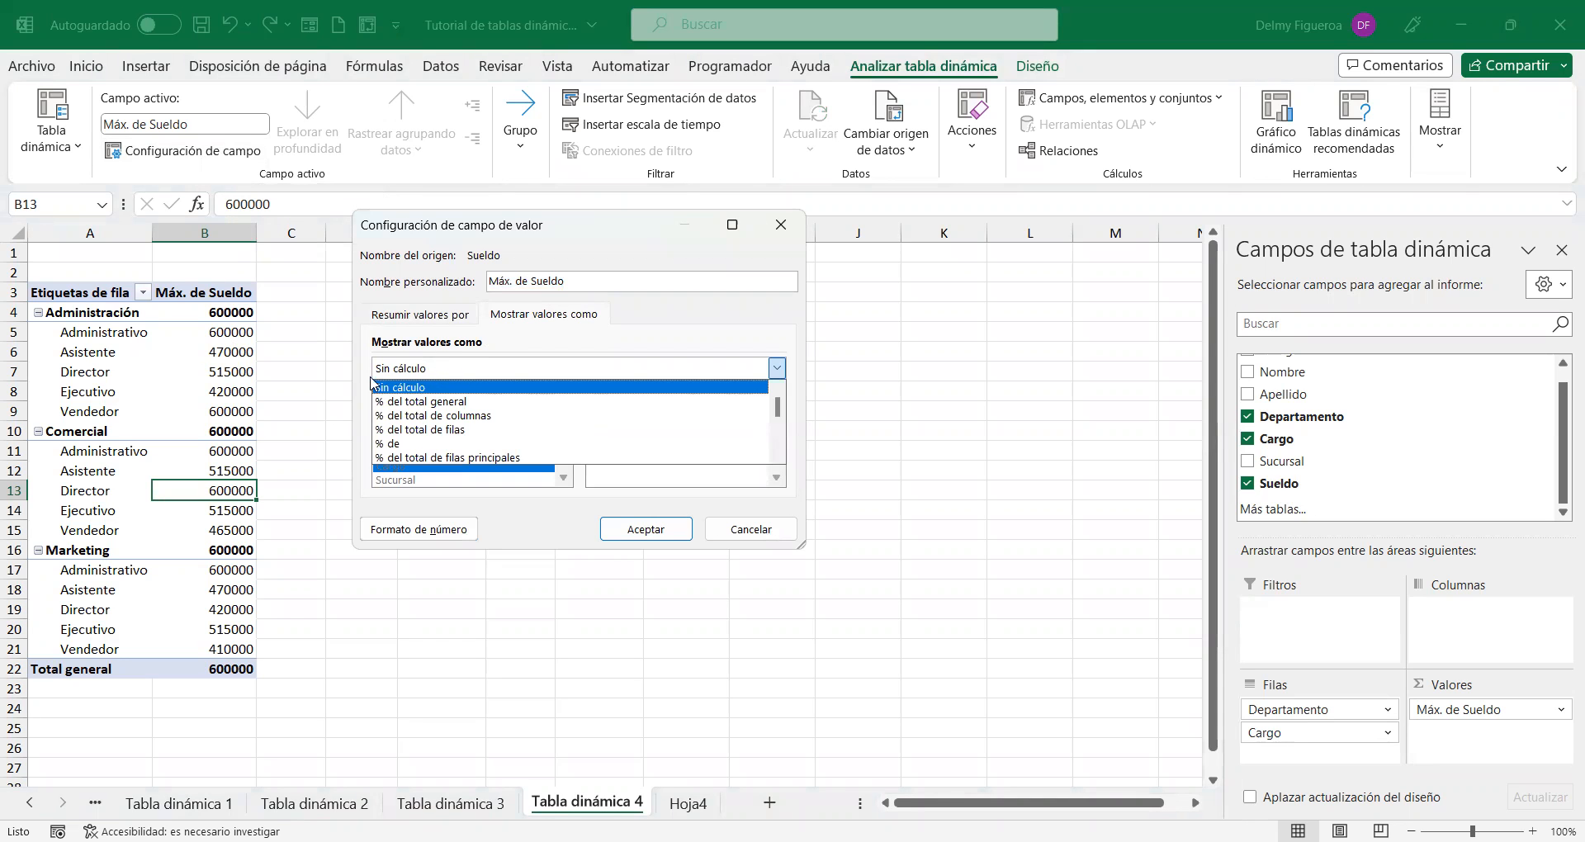
pyautogui.click(425, 402)
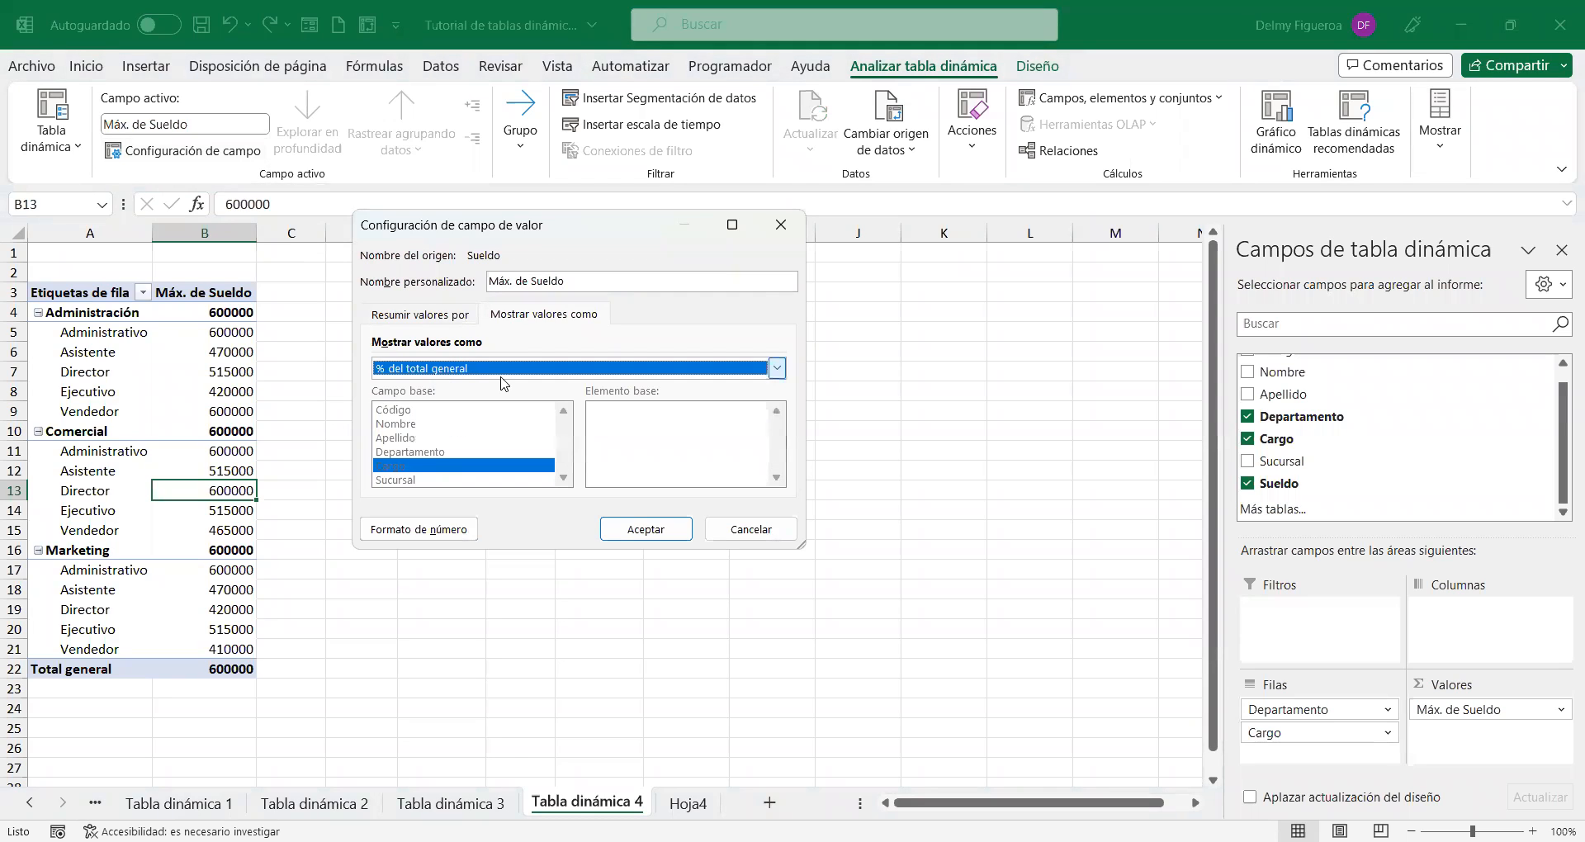
pyautogui.click(657, 532)
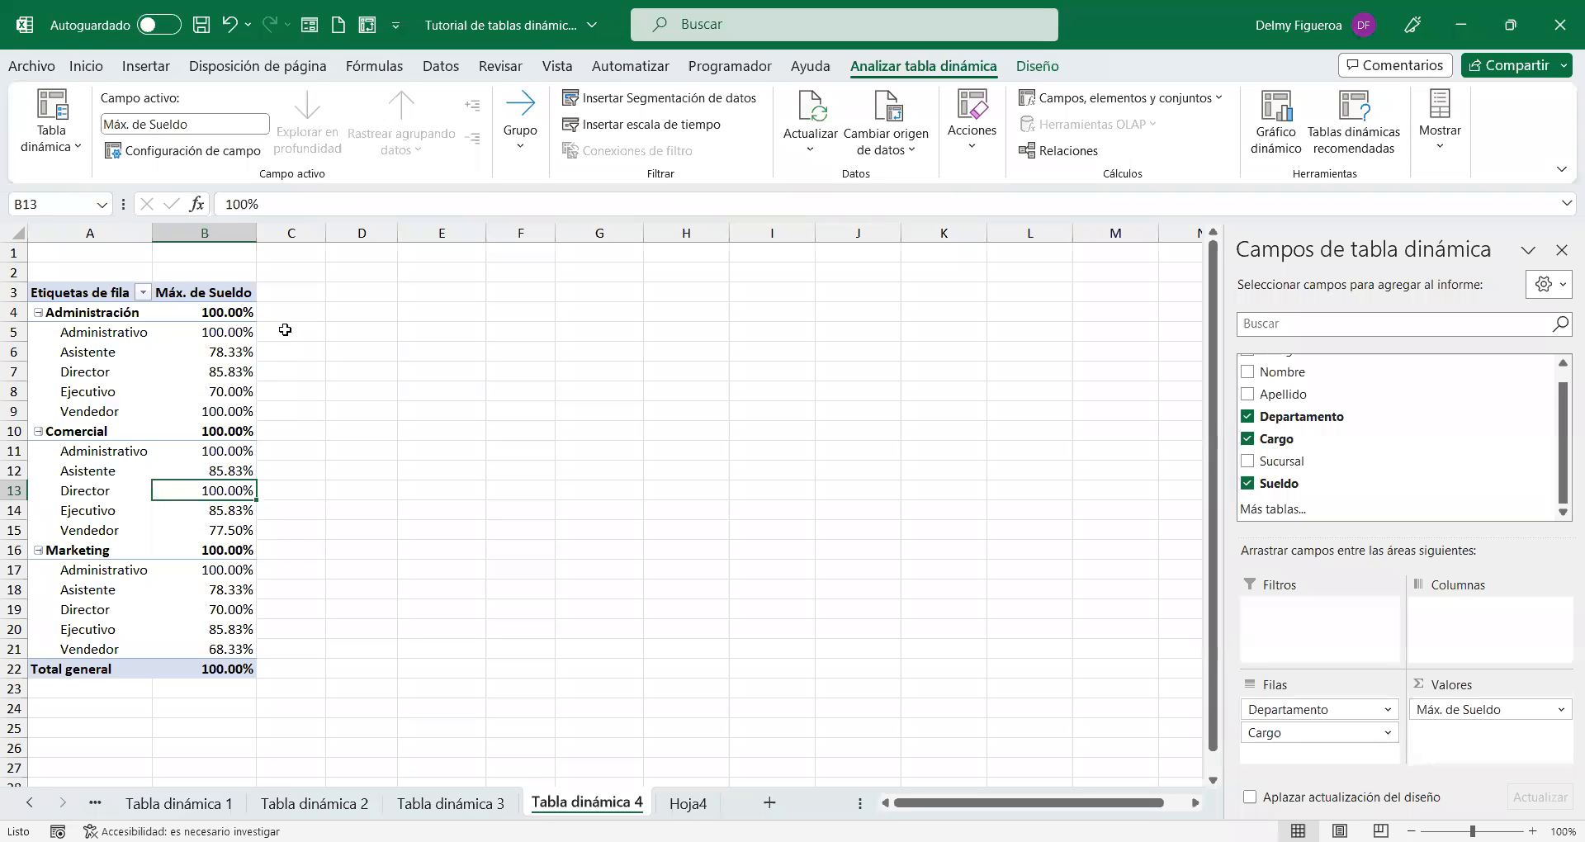
# Step: Collapse the whole field so the pivot table lists only departments without their positions
pyautogui.click(283, 350)
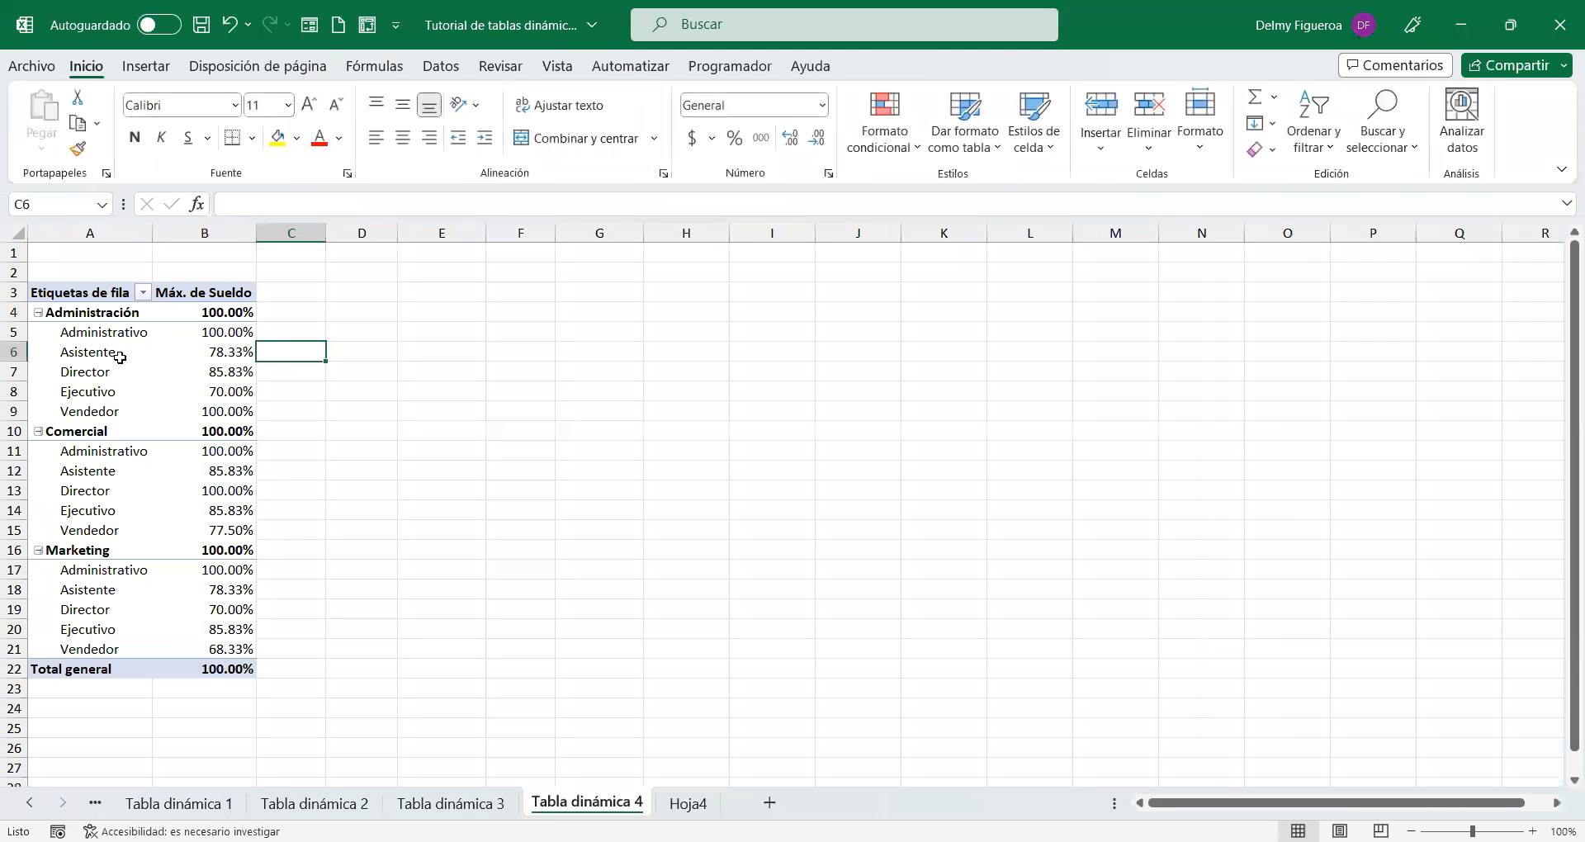
pyautogui.click(123, 352)
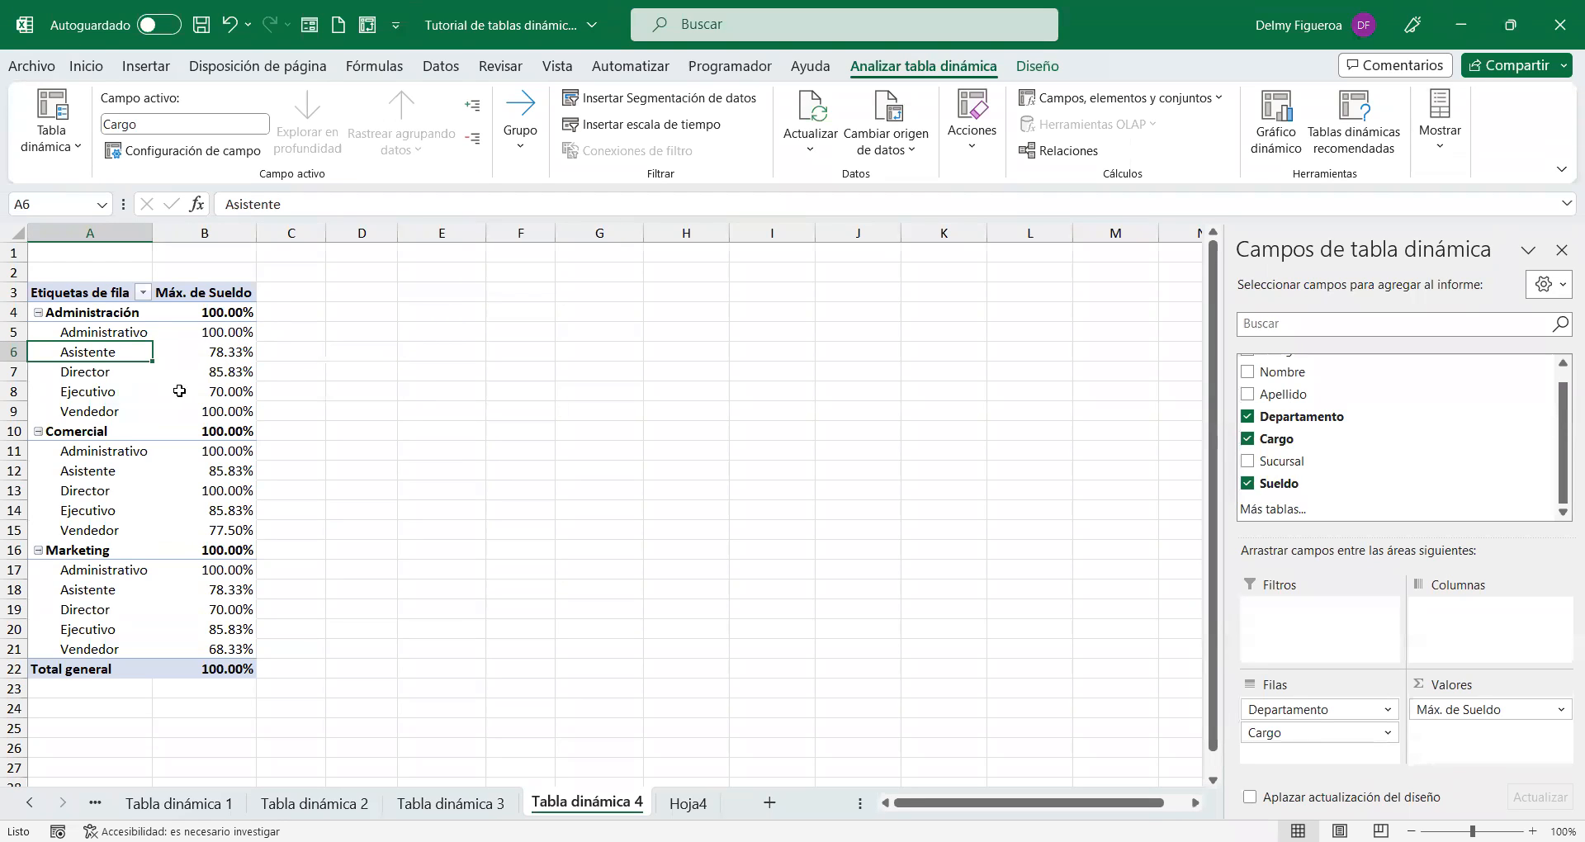
pyautogui.click(108, 413)
pyautogui.click(105, 471)
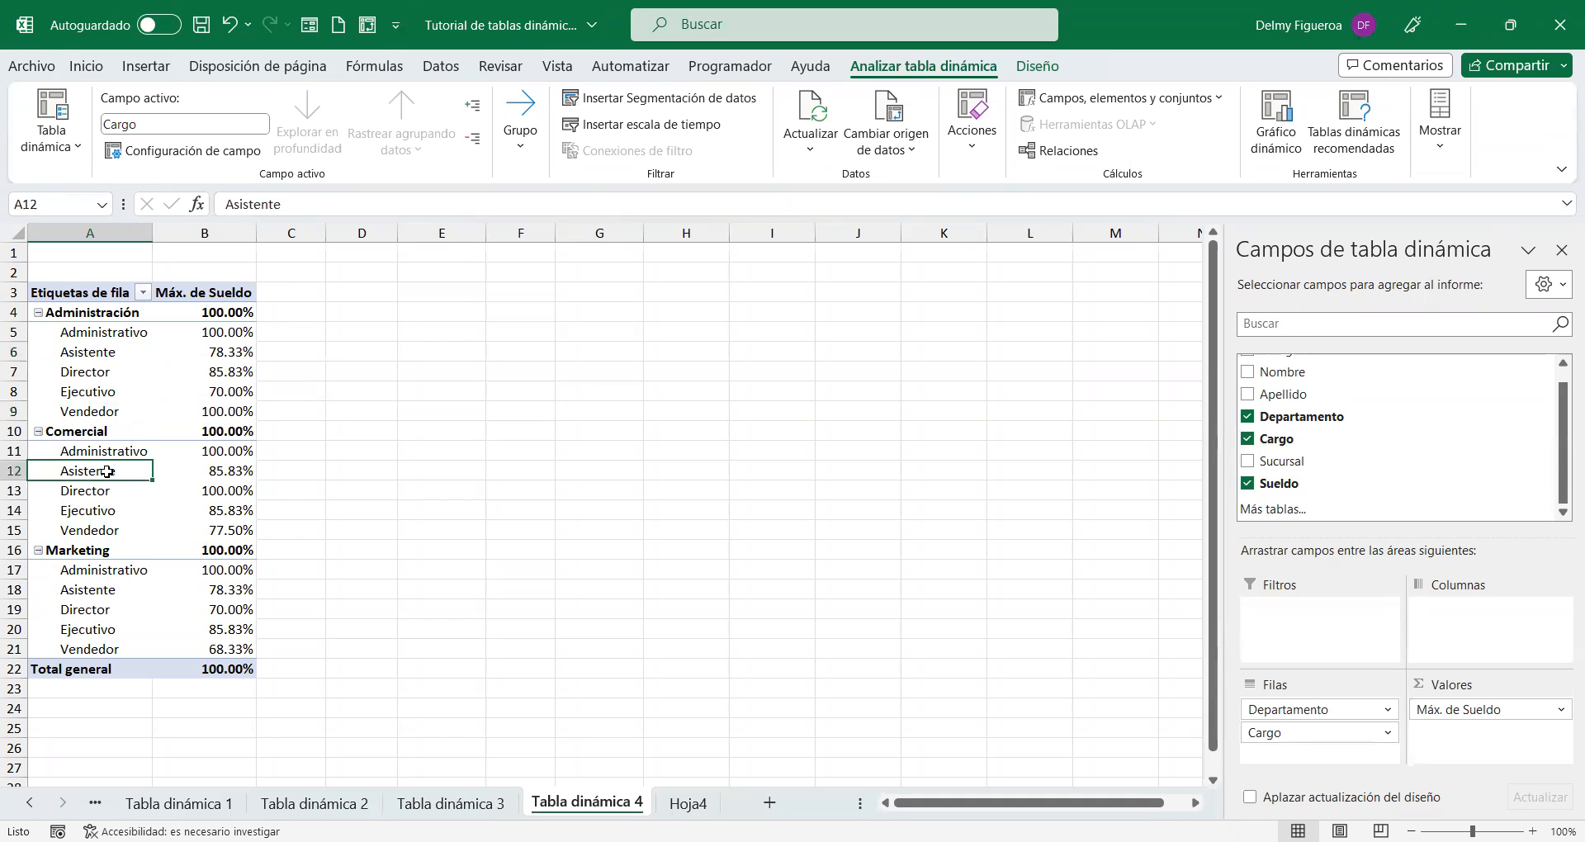
pyautogui.click(126, 574)
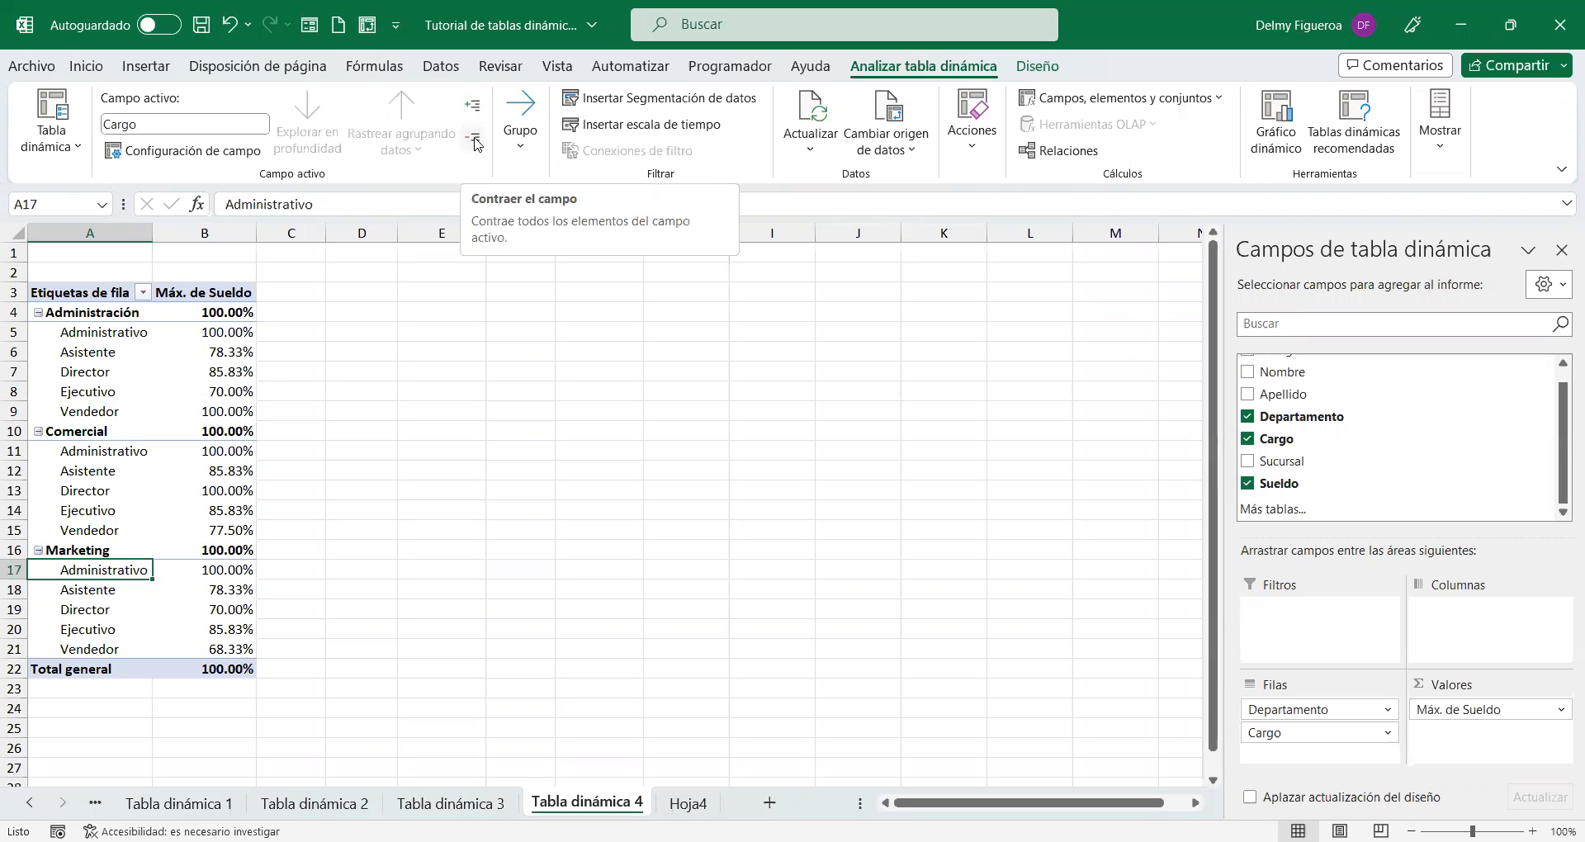
pyautogui.click(474, 140)
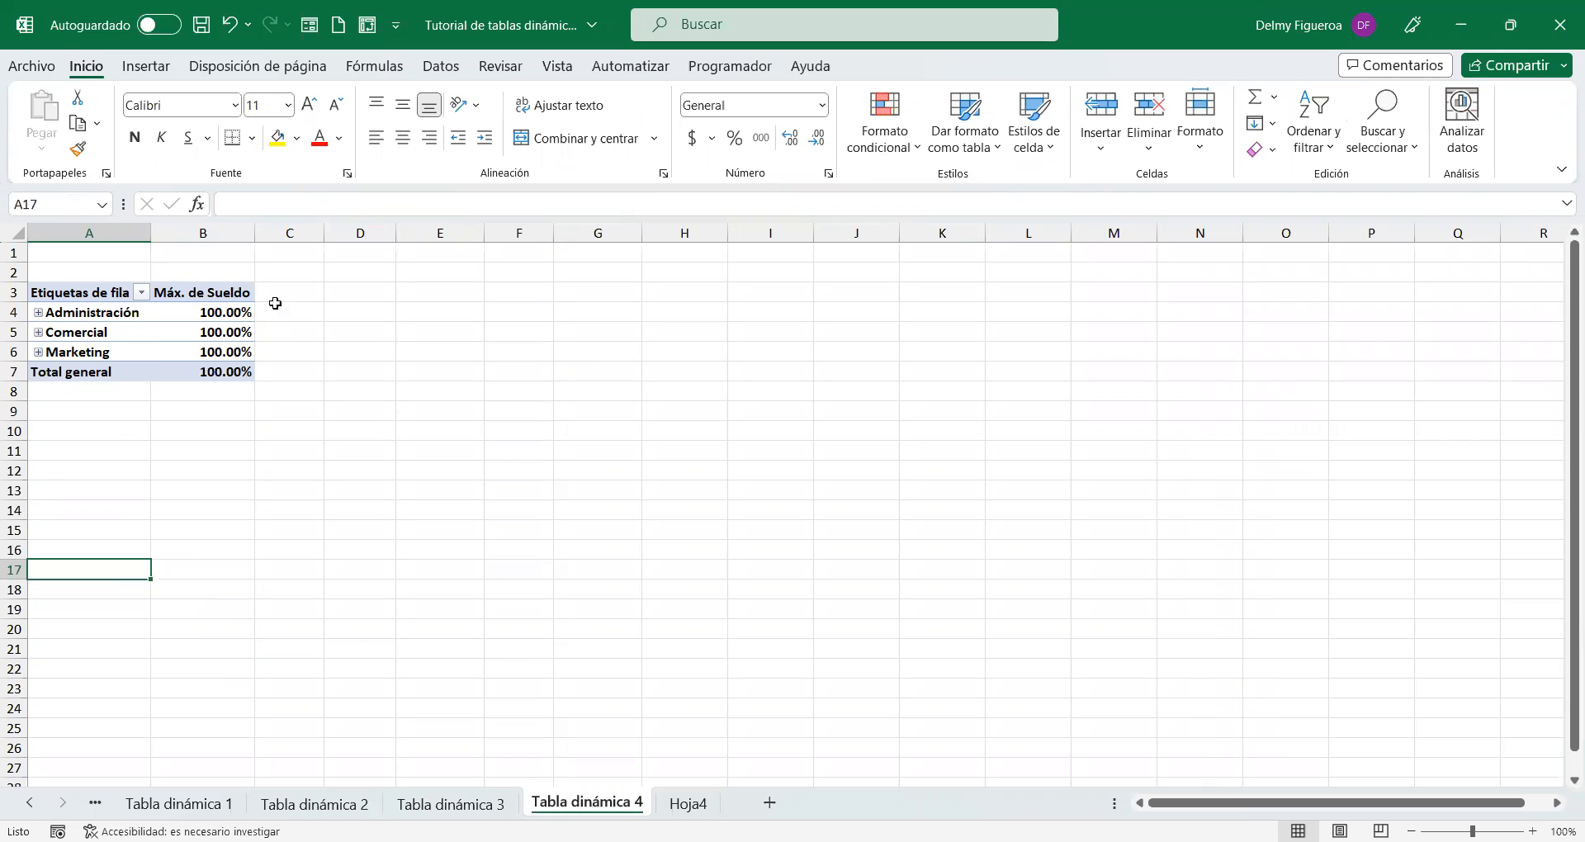
# Step: Expand the Administración, Comercial and Marketing departments one by one to show their positions
pyautogui.click(176, 313)
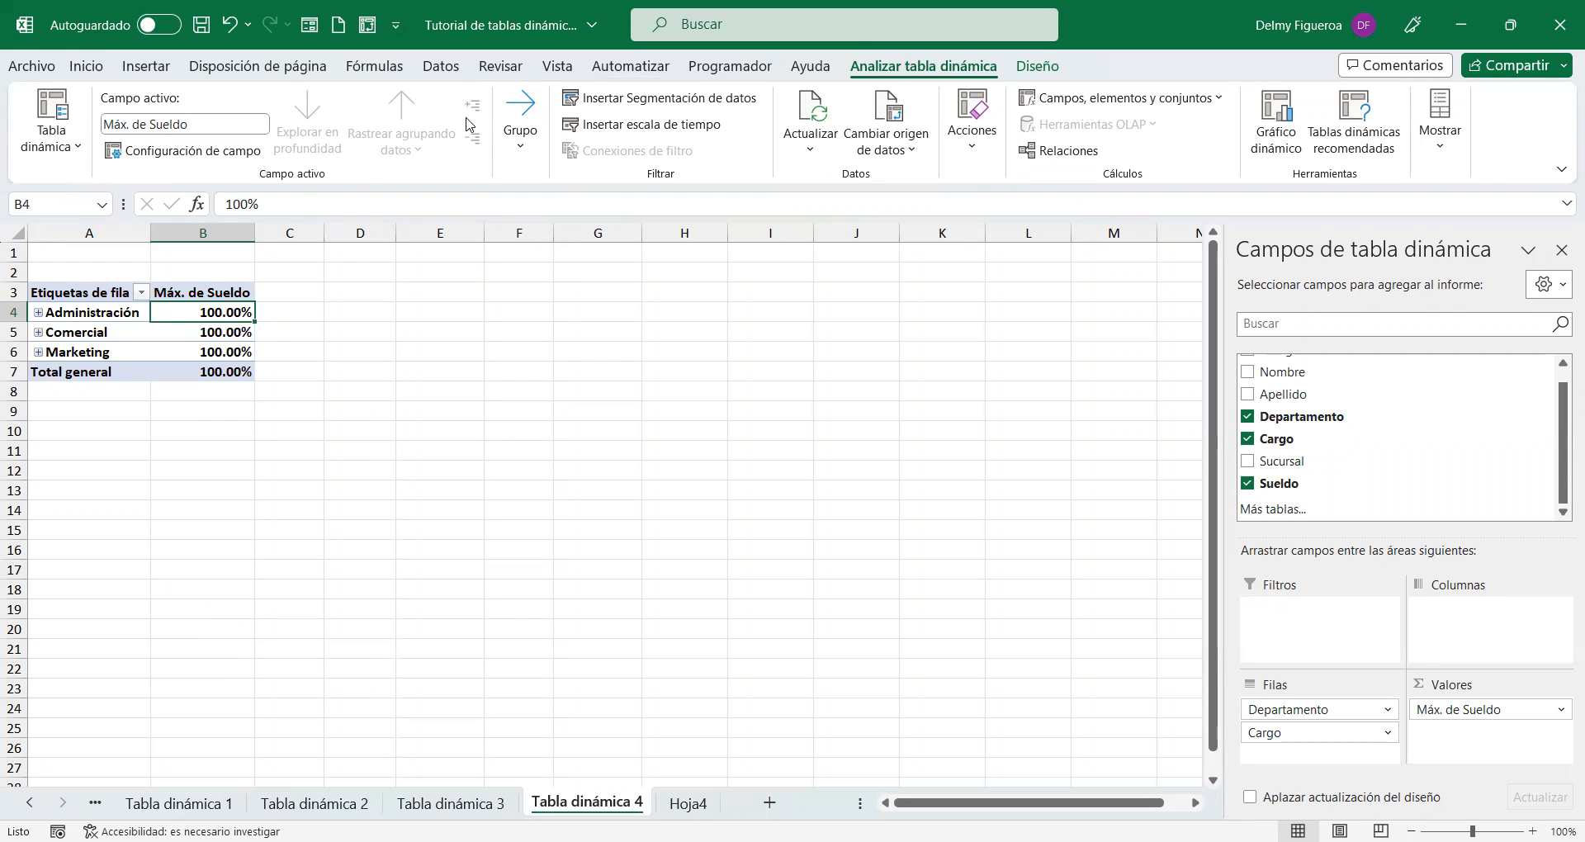
pyautogui.click(38, 313)
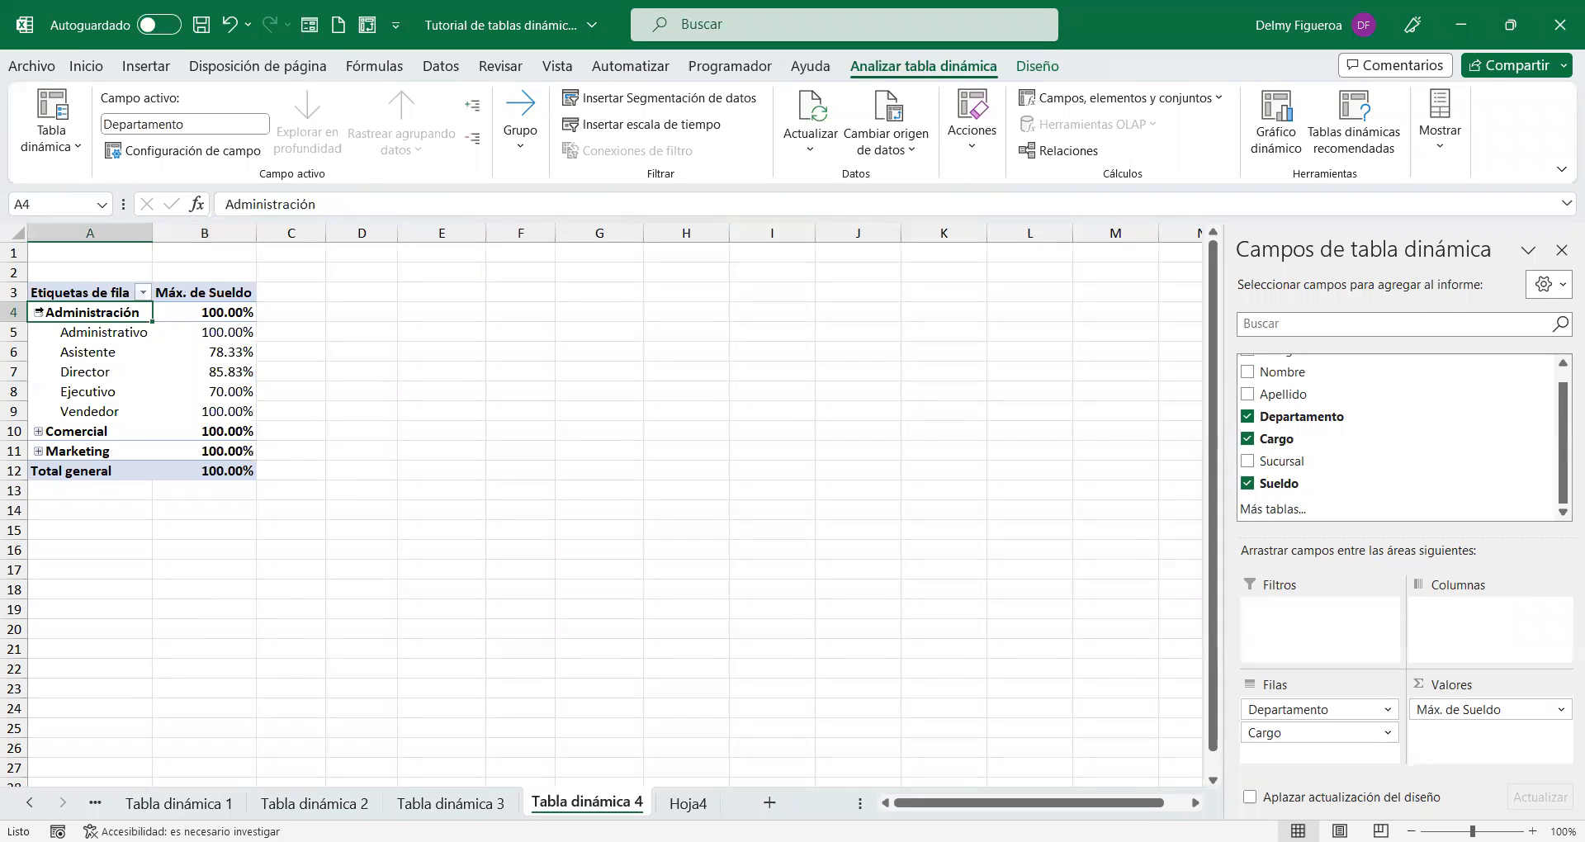
pyautogui.click(38, 431)
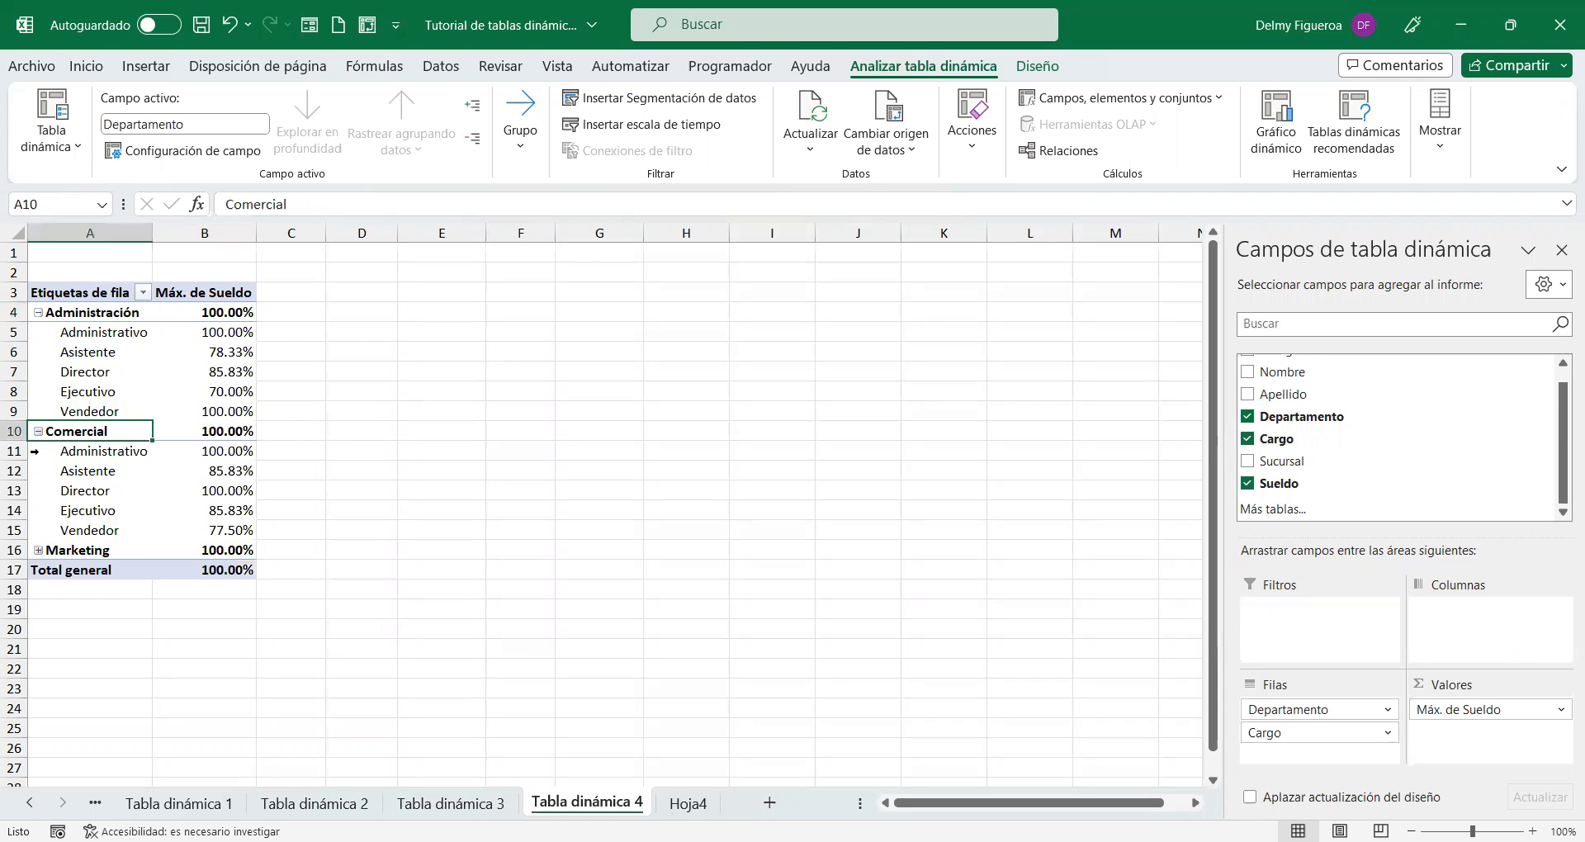
pyautogui.click(38, 551)
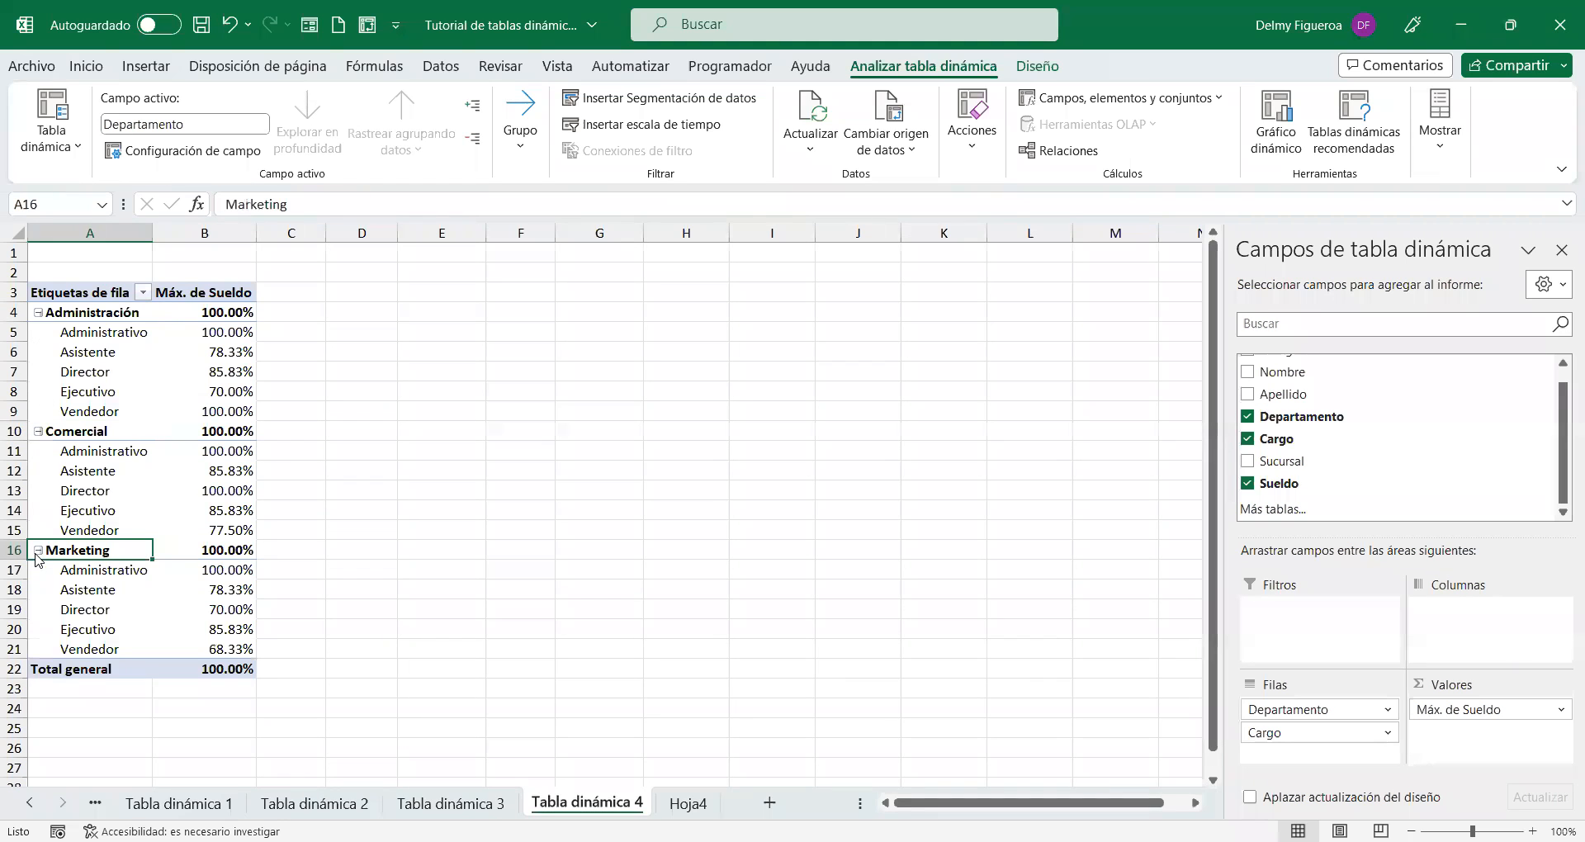
# Step: Try to create a selection group from the Administrativo entry under Administración
pyautogui.rightClick(105, 335)
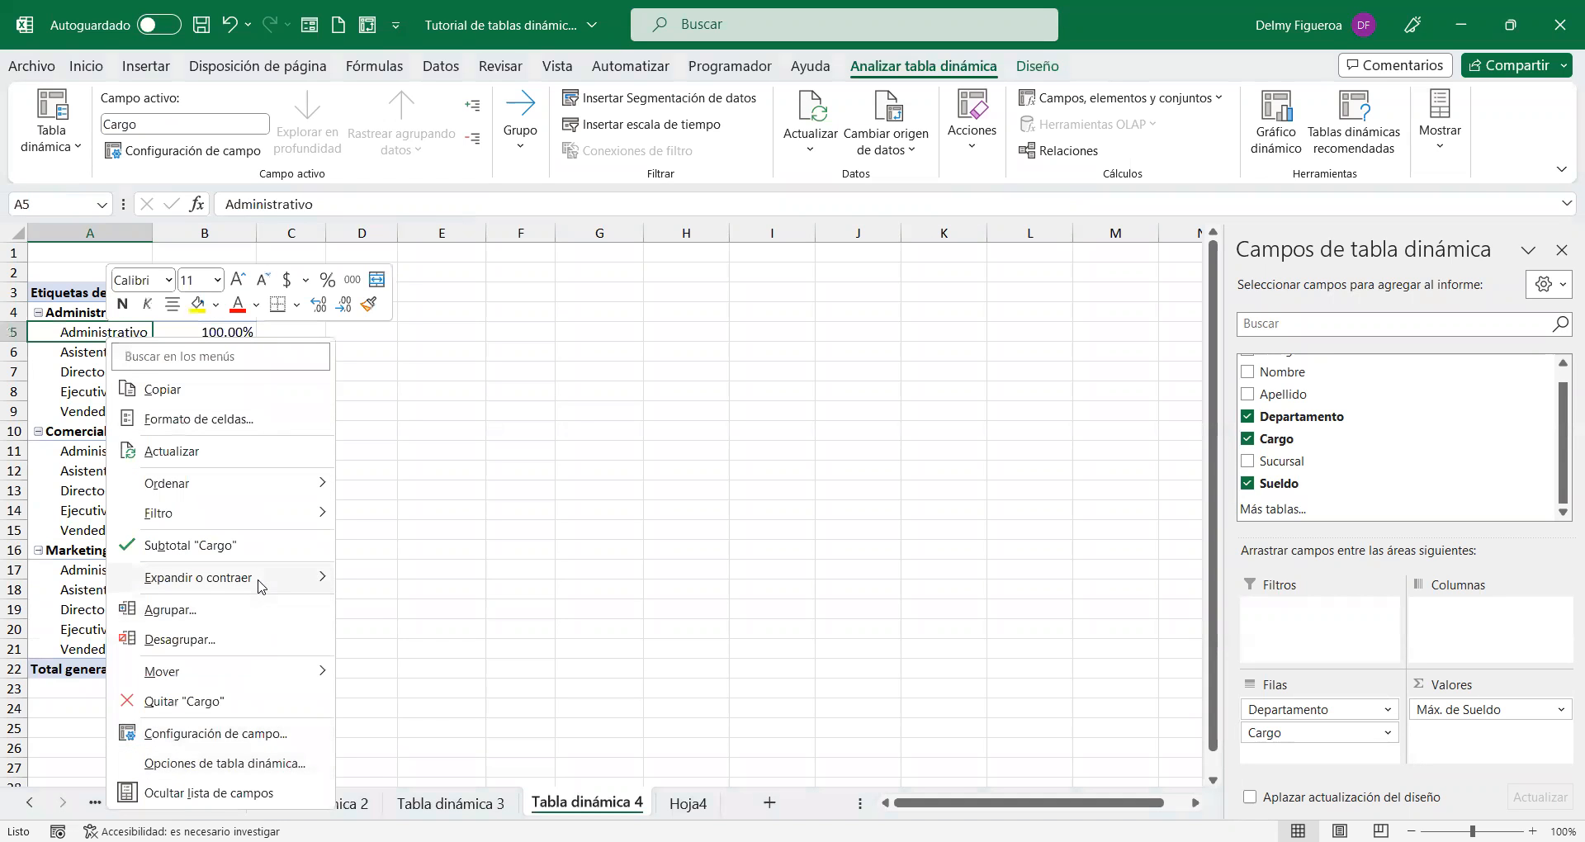
pyautogui.moveTo(261, 585)
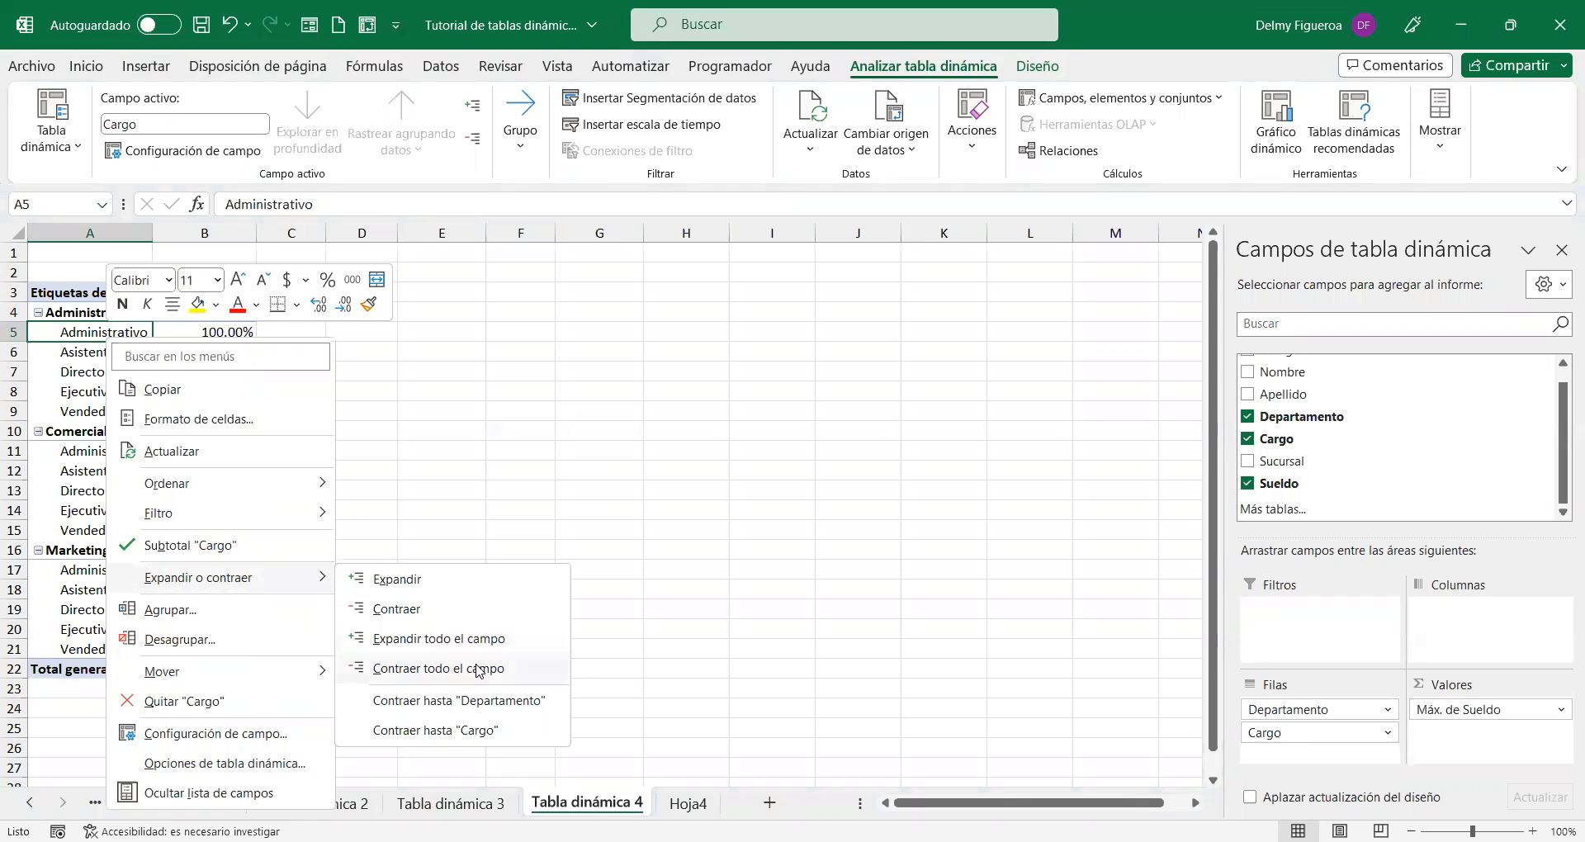
pyautogui.click(51, 388)
pyautogui.click(519, 155)
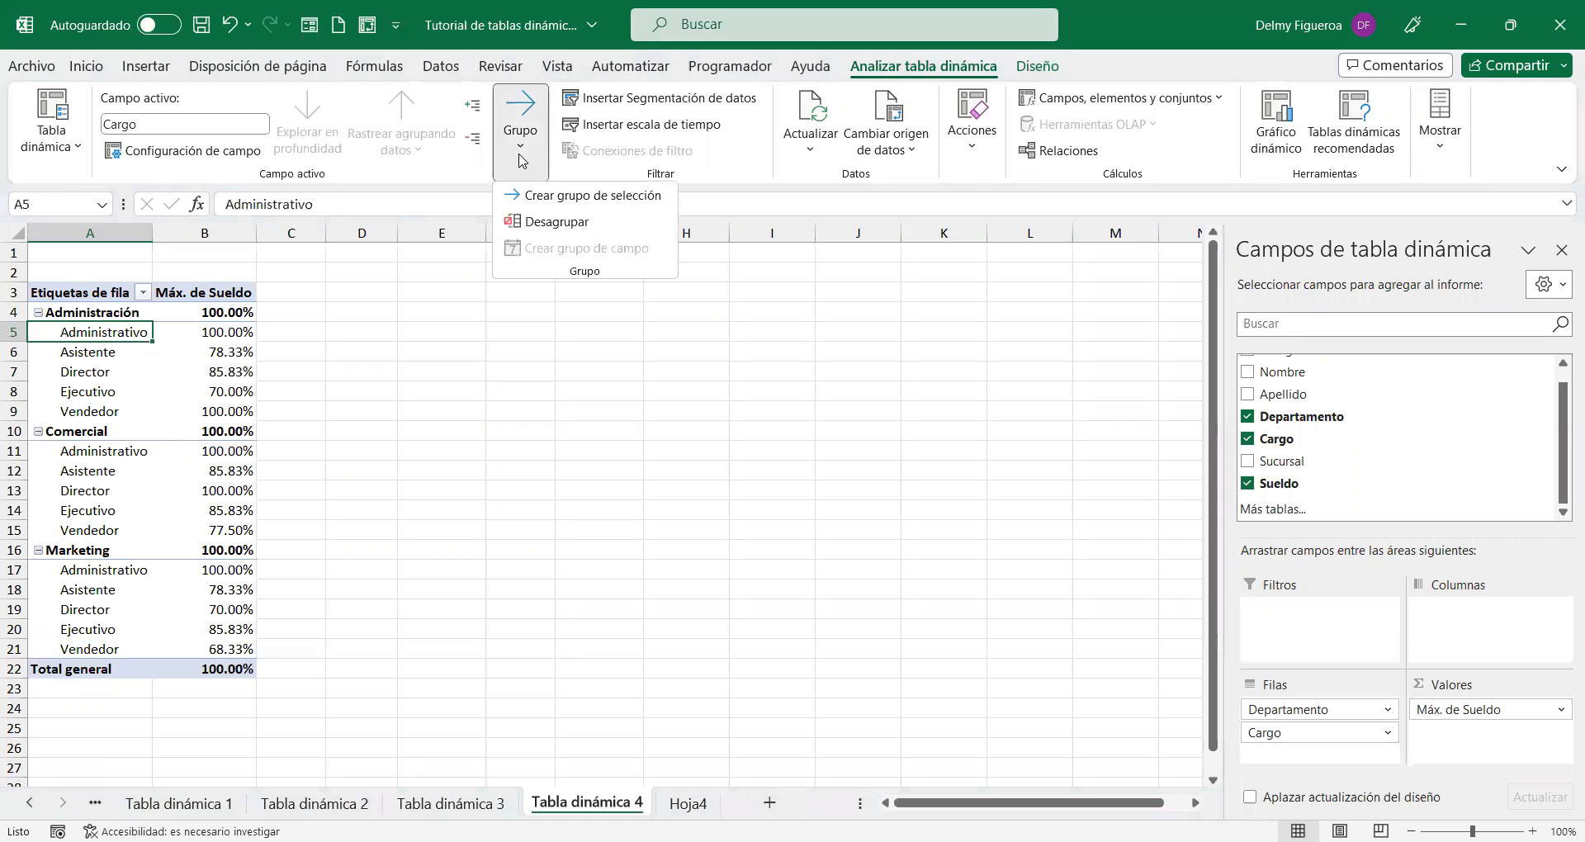
pyautogui.click(613, 198)
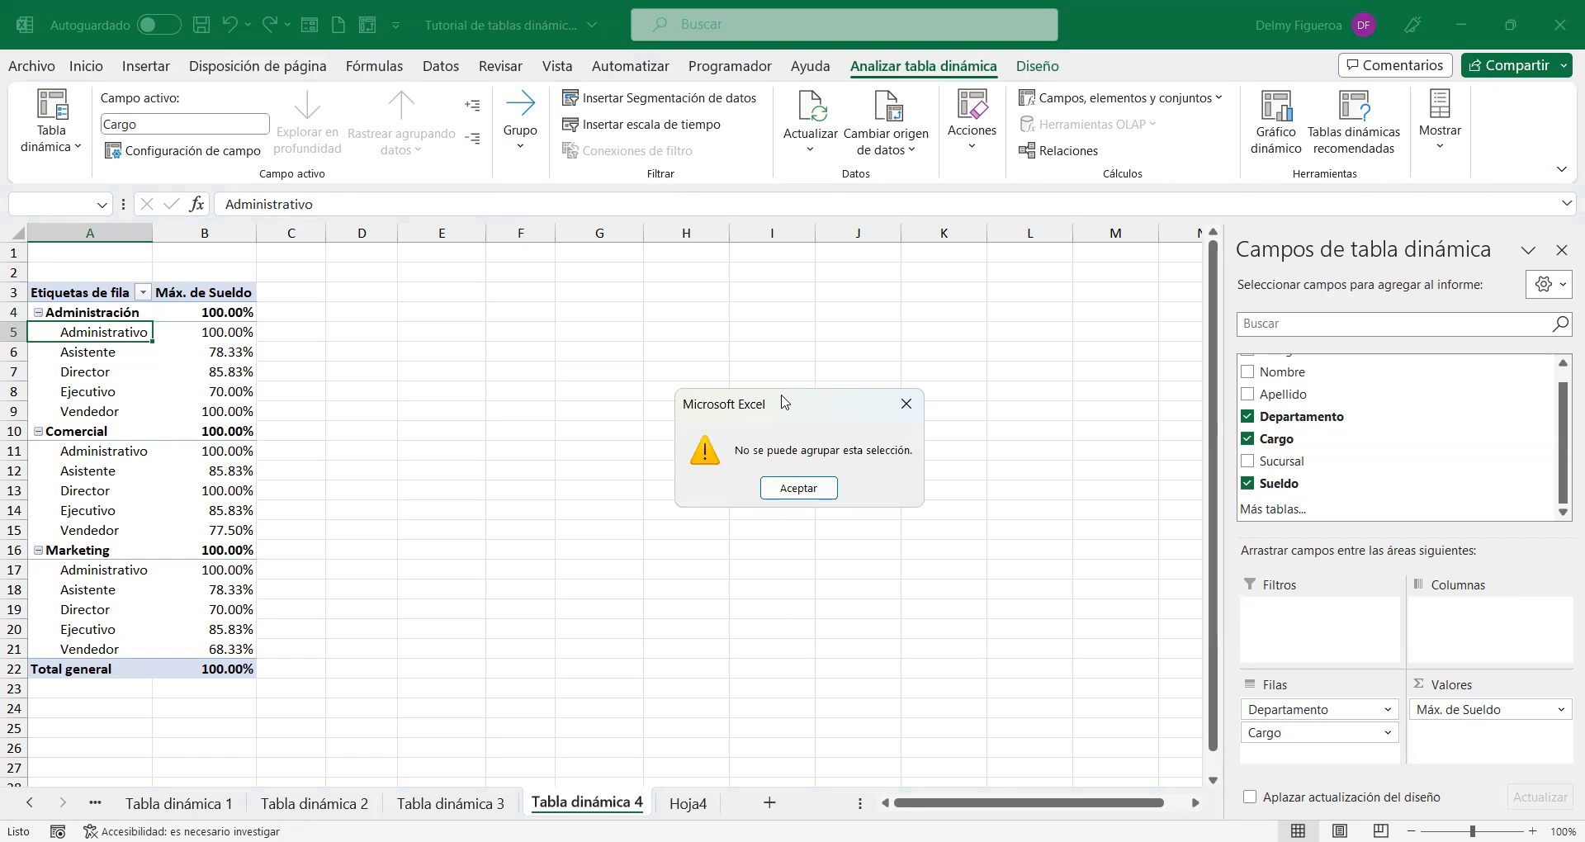
pyautogui.click(801, 492)
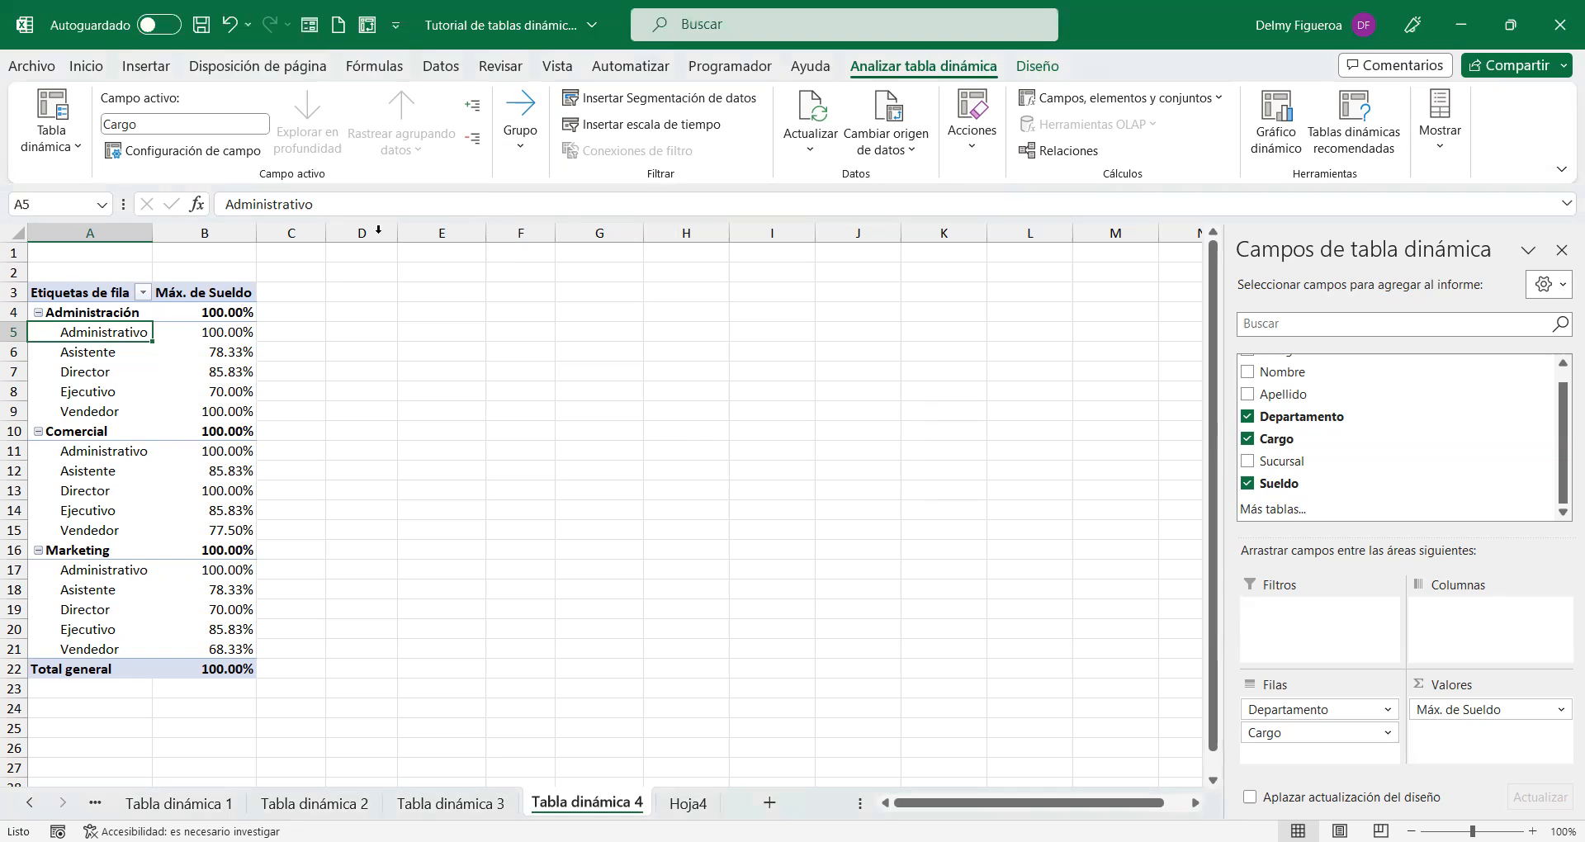
pyautogui.click(526, 163)
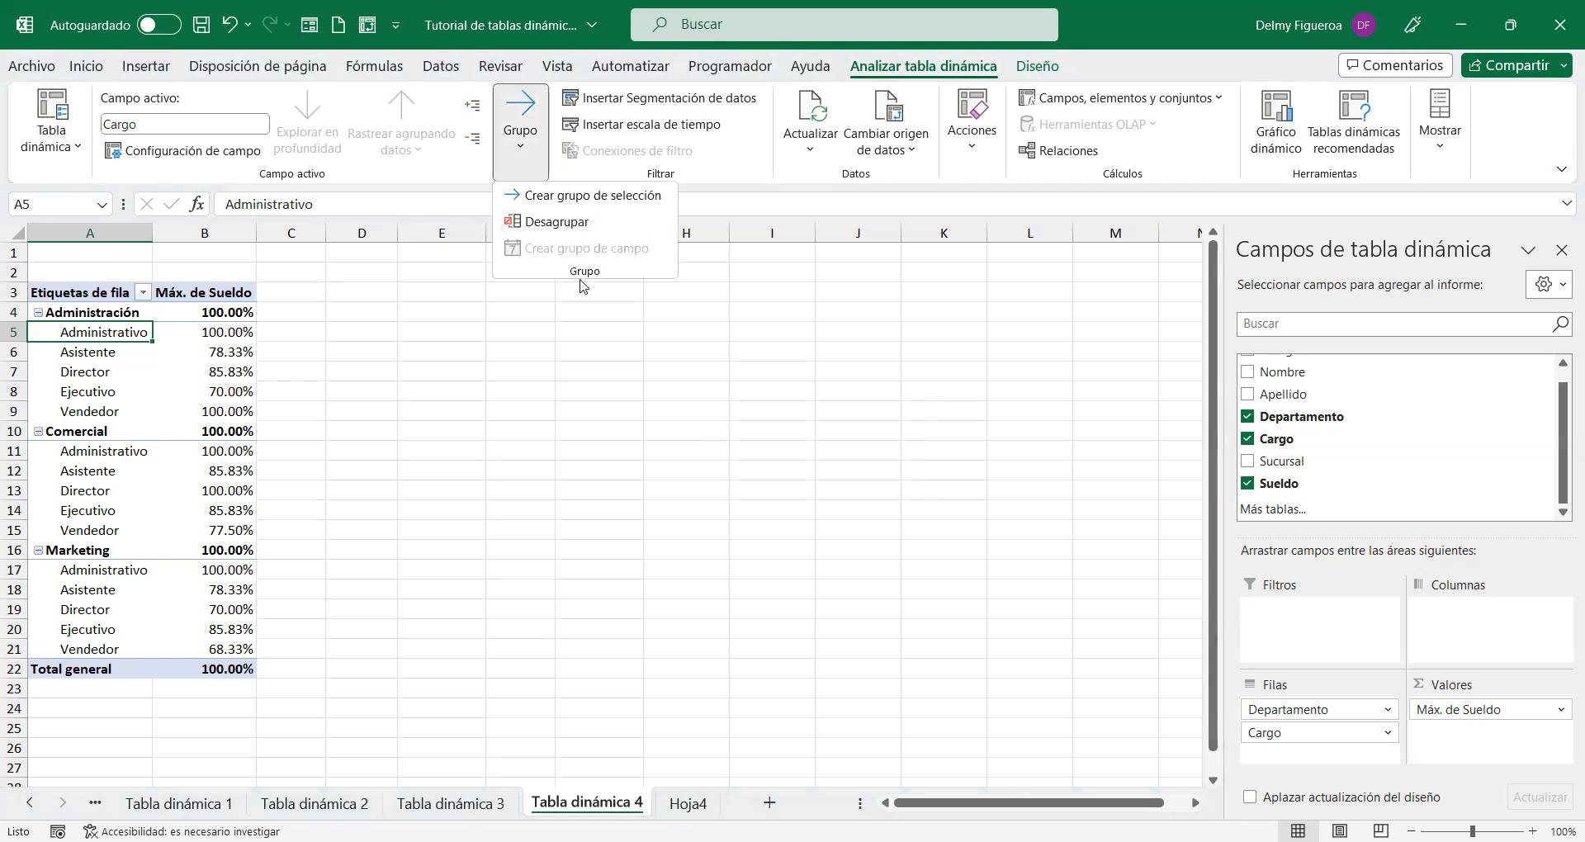
pyautogui.click(201, 371)
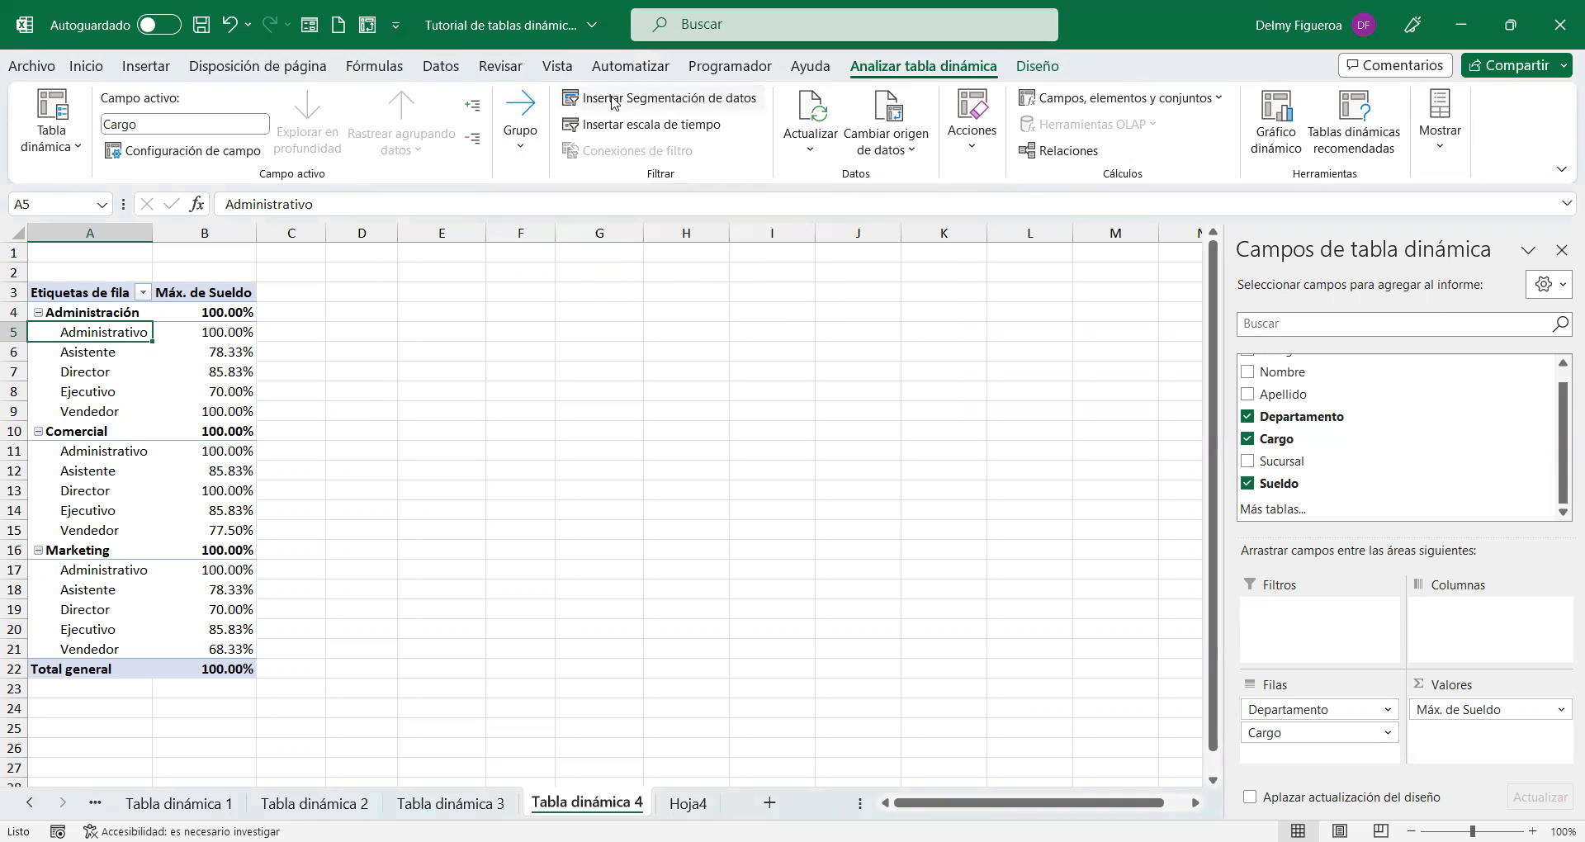
# Step: Insert a slicer for the Nombre field and move it slightly closer to the pivot table
pyautogui.click(670, 103)
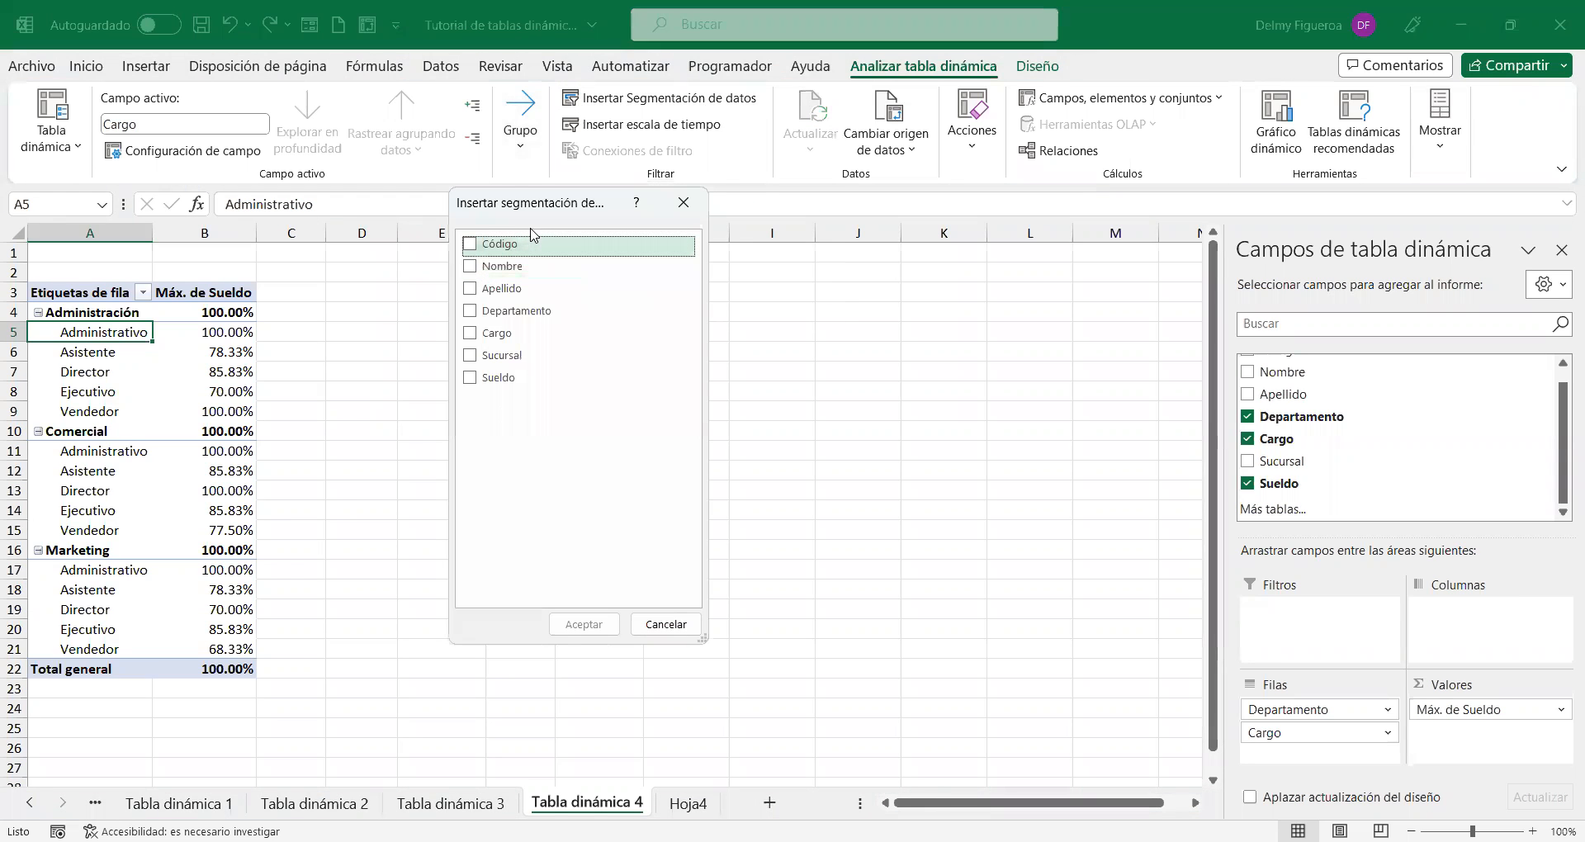
pyautogui.click(515, 244)
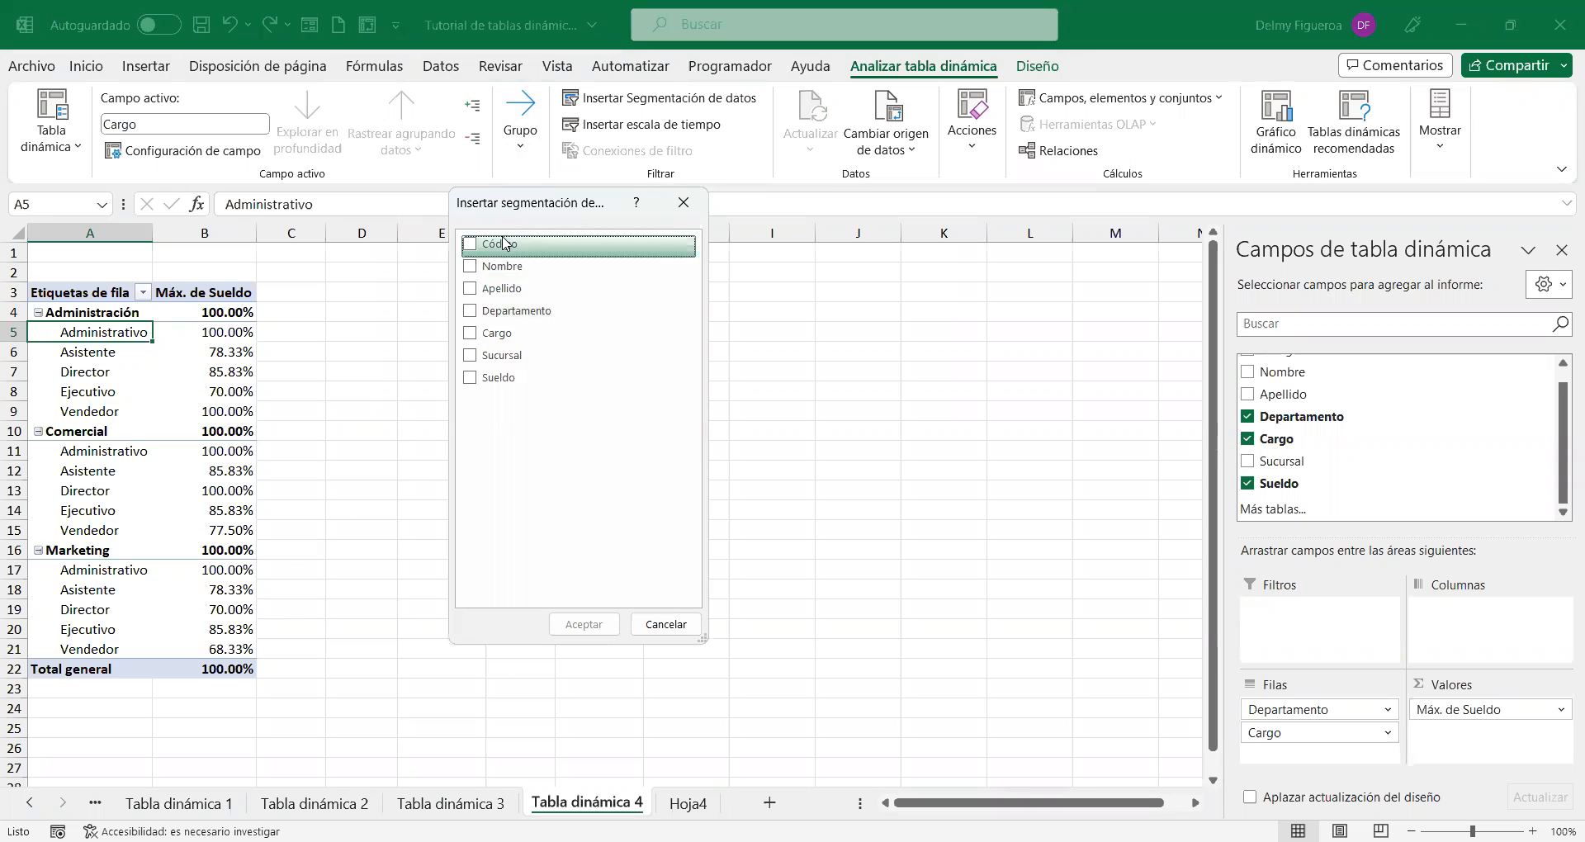
pyautogui.click(477, 271)
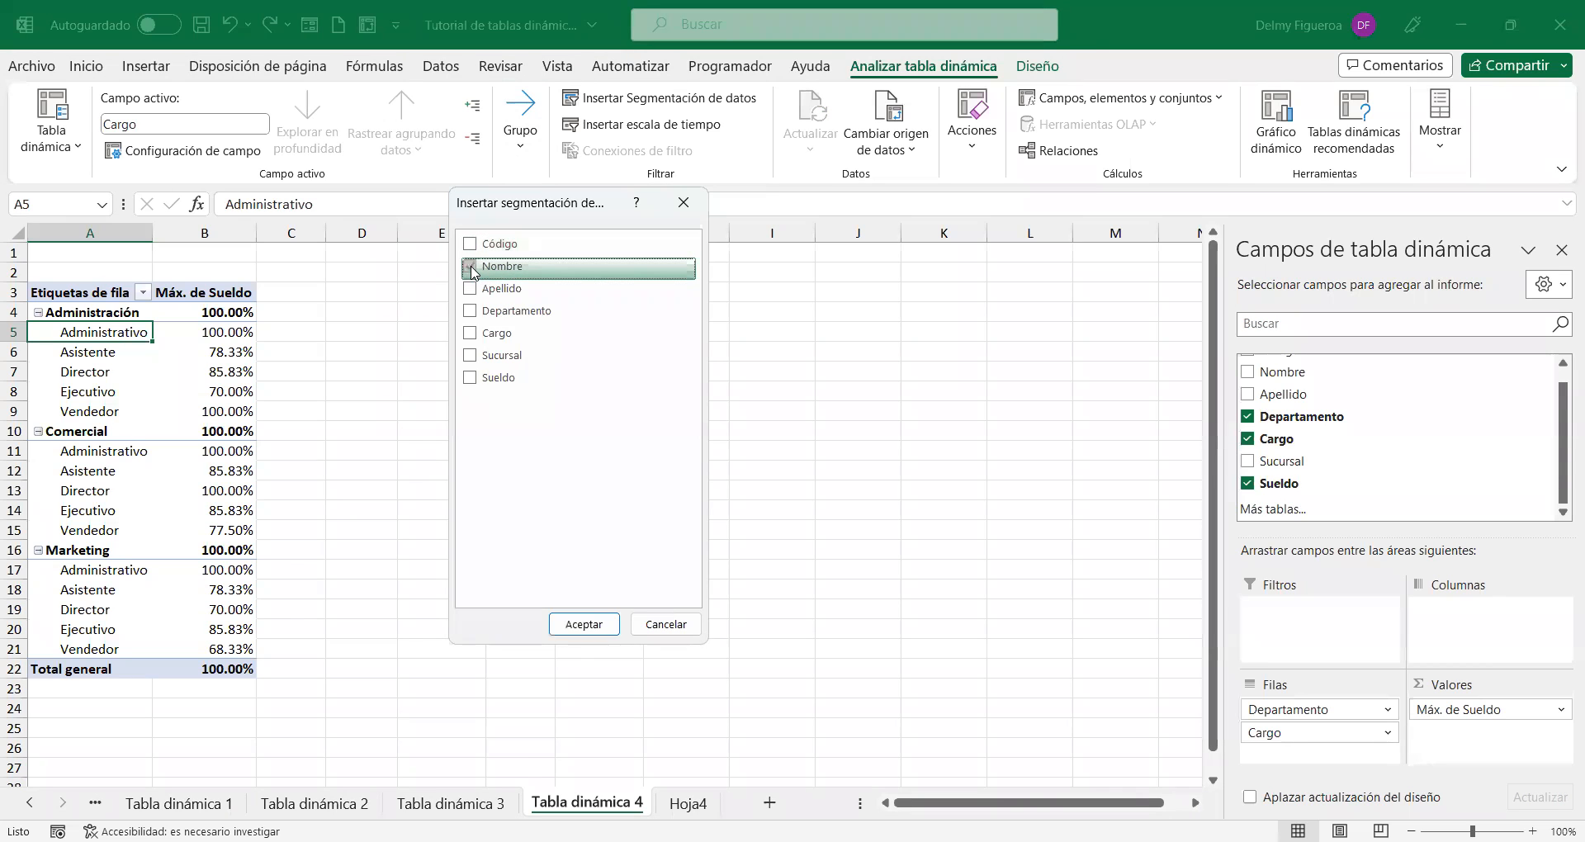
pyautogui.click(596, 625)
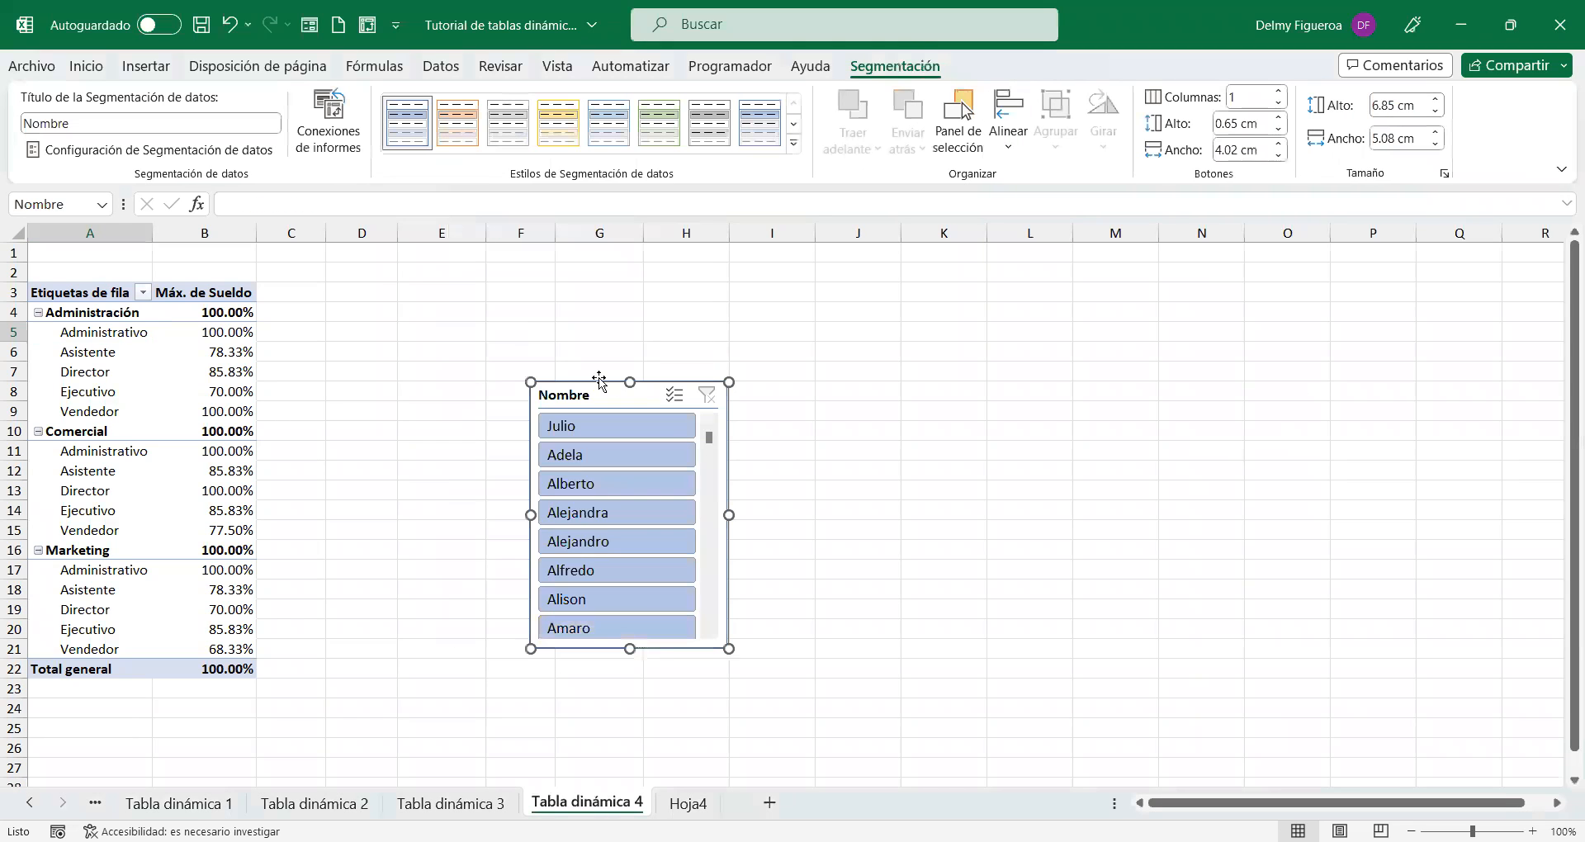
pyautogui.moveTo(647, 392); pyautogui.dragTo(628, 341)
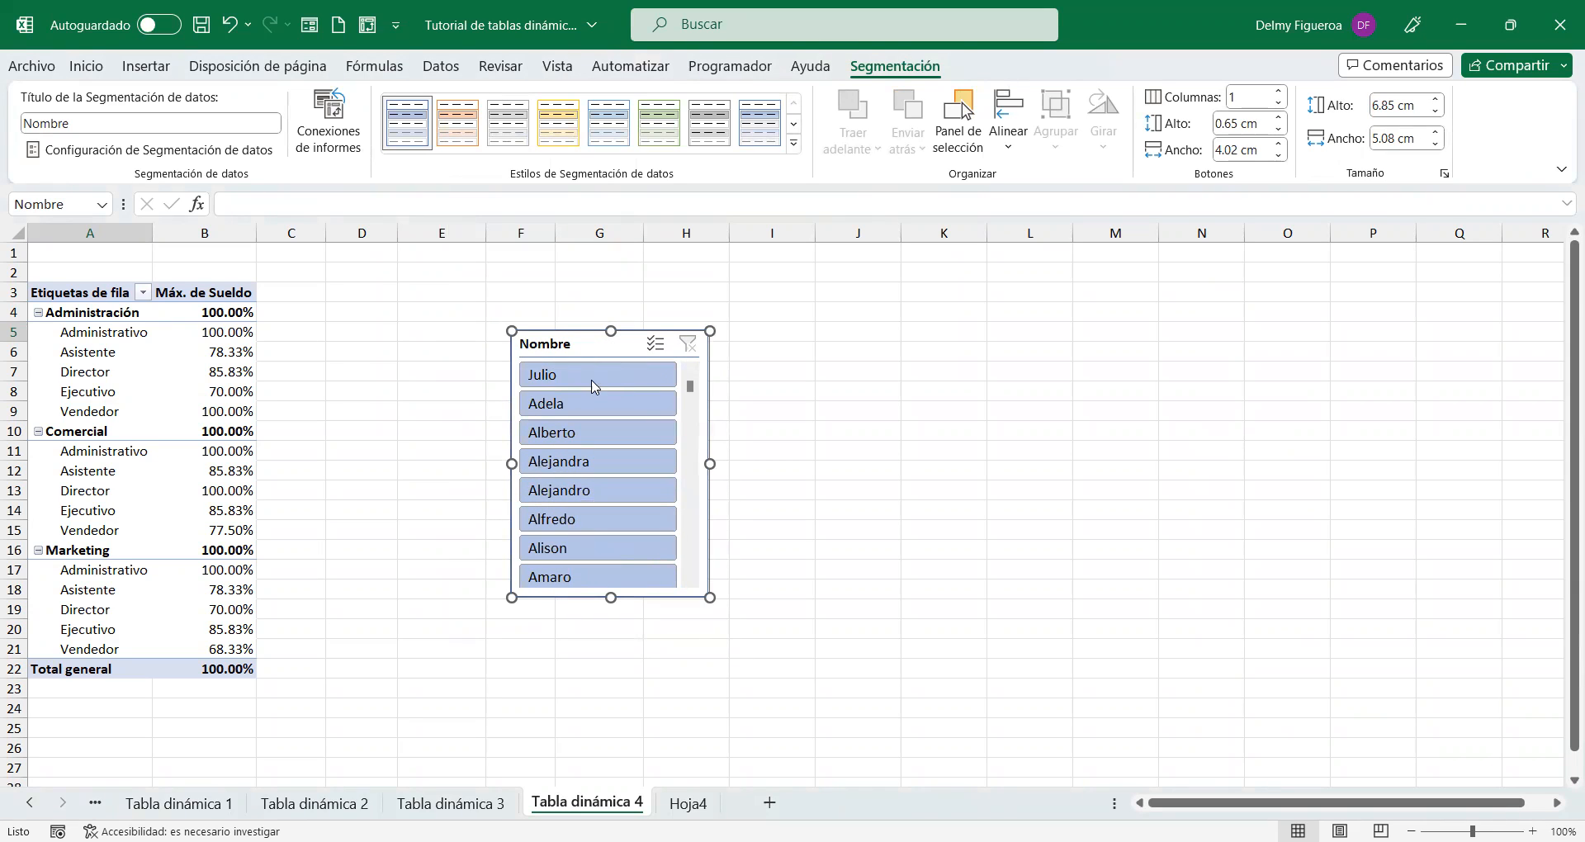
# Step: Filter the pivot table to only the first entry in the Nombre slicer and browse its list
pyautogui.click(656, 344)
pyautogui.click(652, 375)
pyautogui.click(655, 343)
pyautogui.click(652, 376)
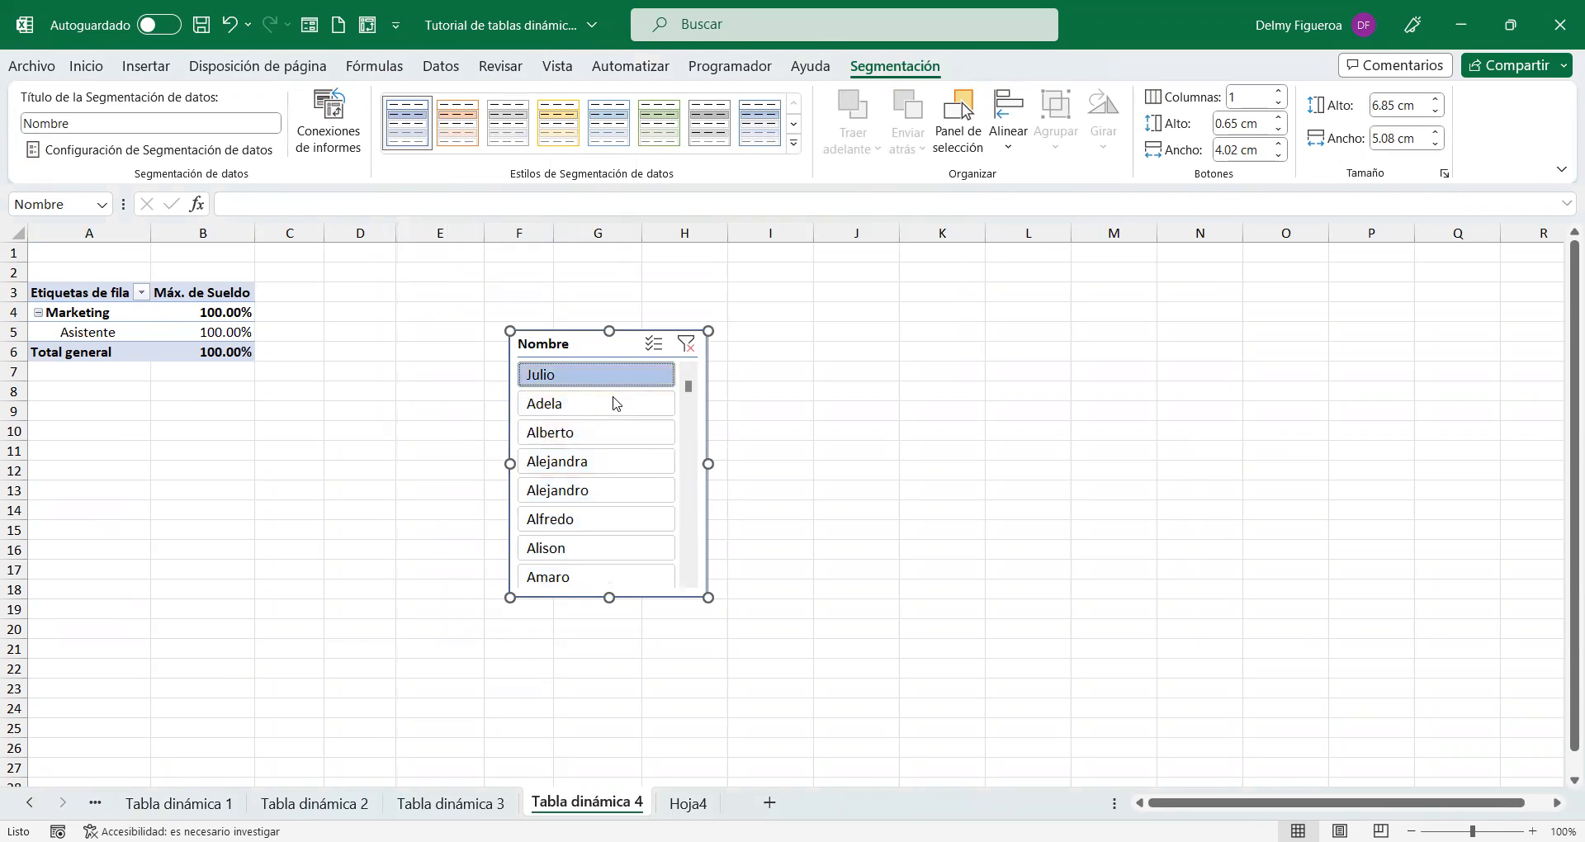
pyautogui.scroll(-8, 609, 516)
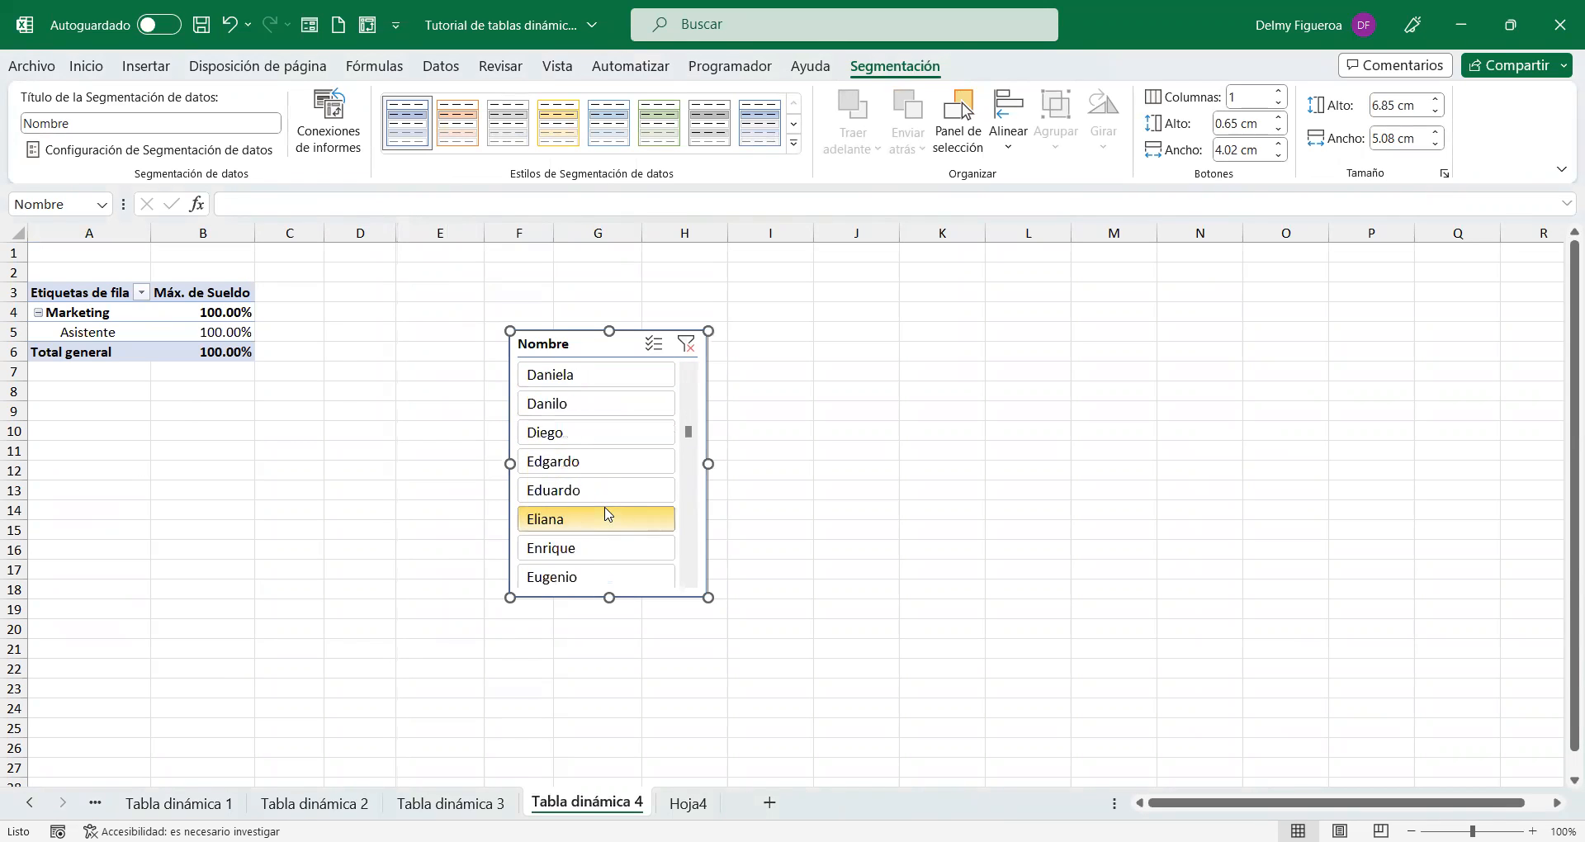
pyautogui.scroll(8, 608, 516)
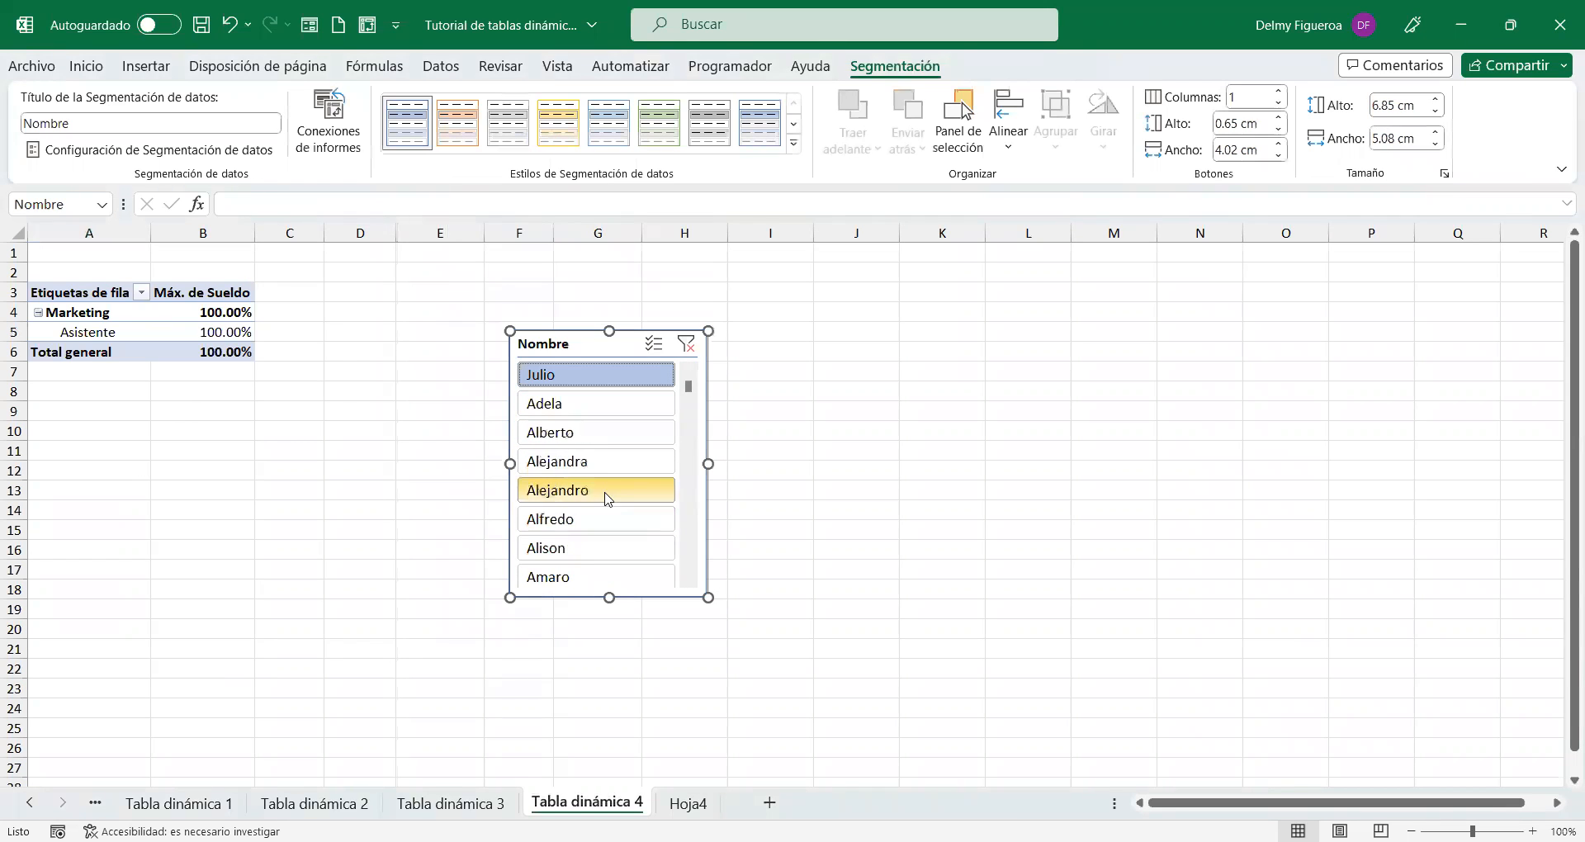
# Step: Filter by the second entry in the Nombre slicer, then enable multiple selection and add two adjacent entries further down
pyautogui.click(608, 406)
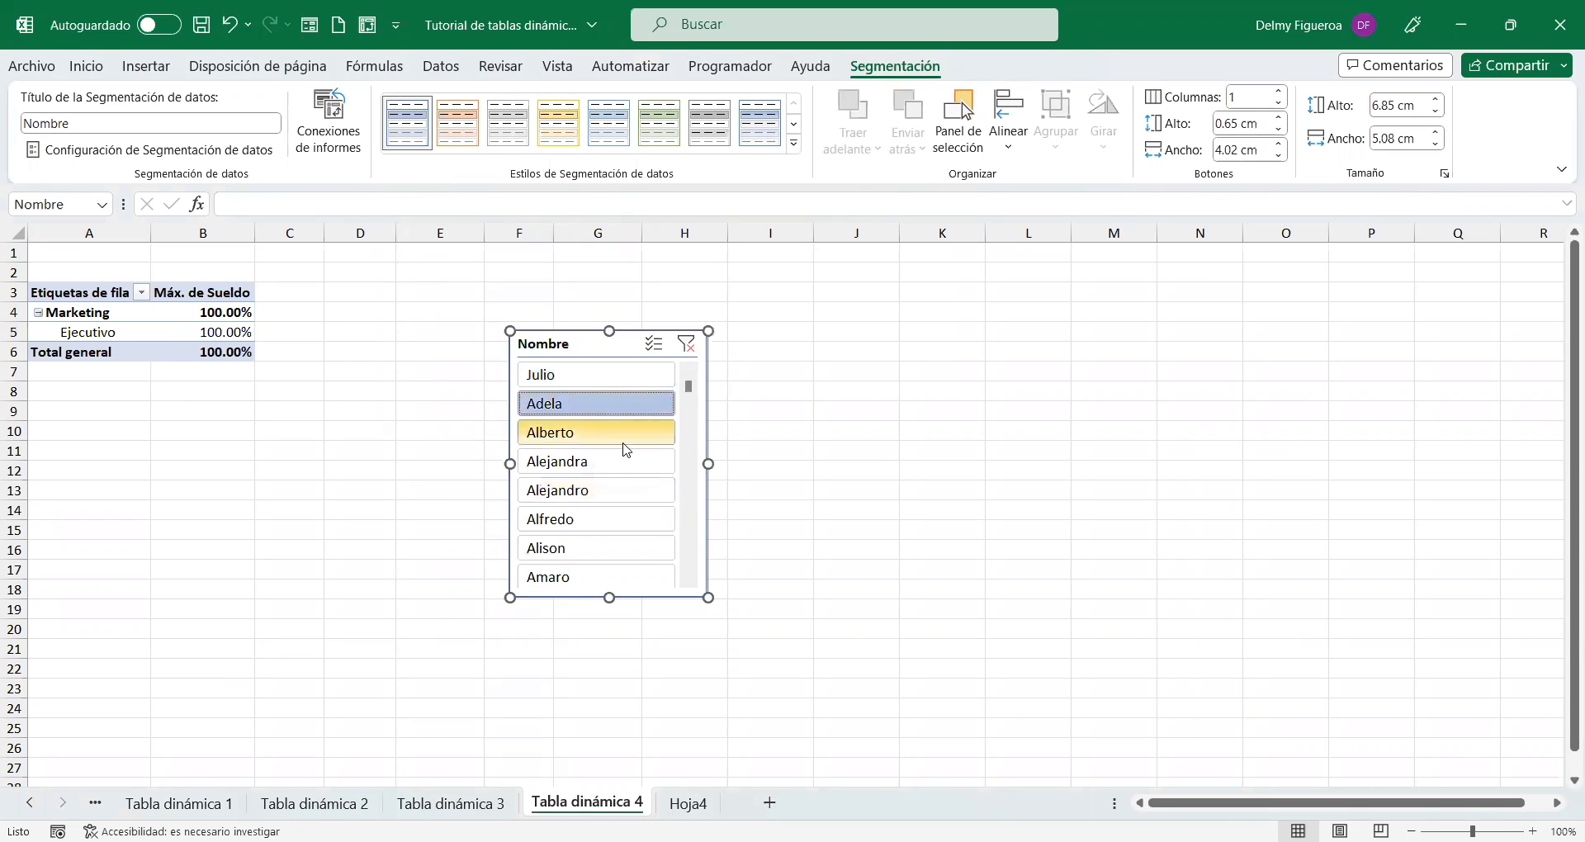
pyautogui.scroll(-3, 625, 450)
pyautogui.click(653, 345)
pyautogui.scroll(-3, 625, 435)
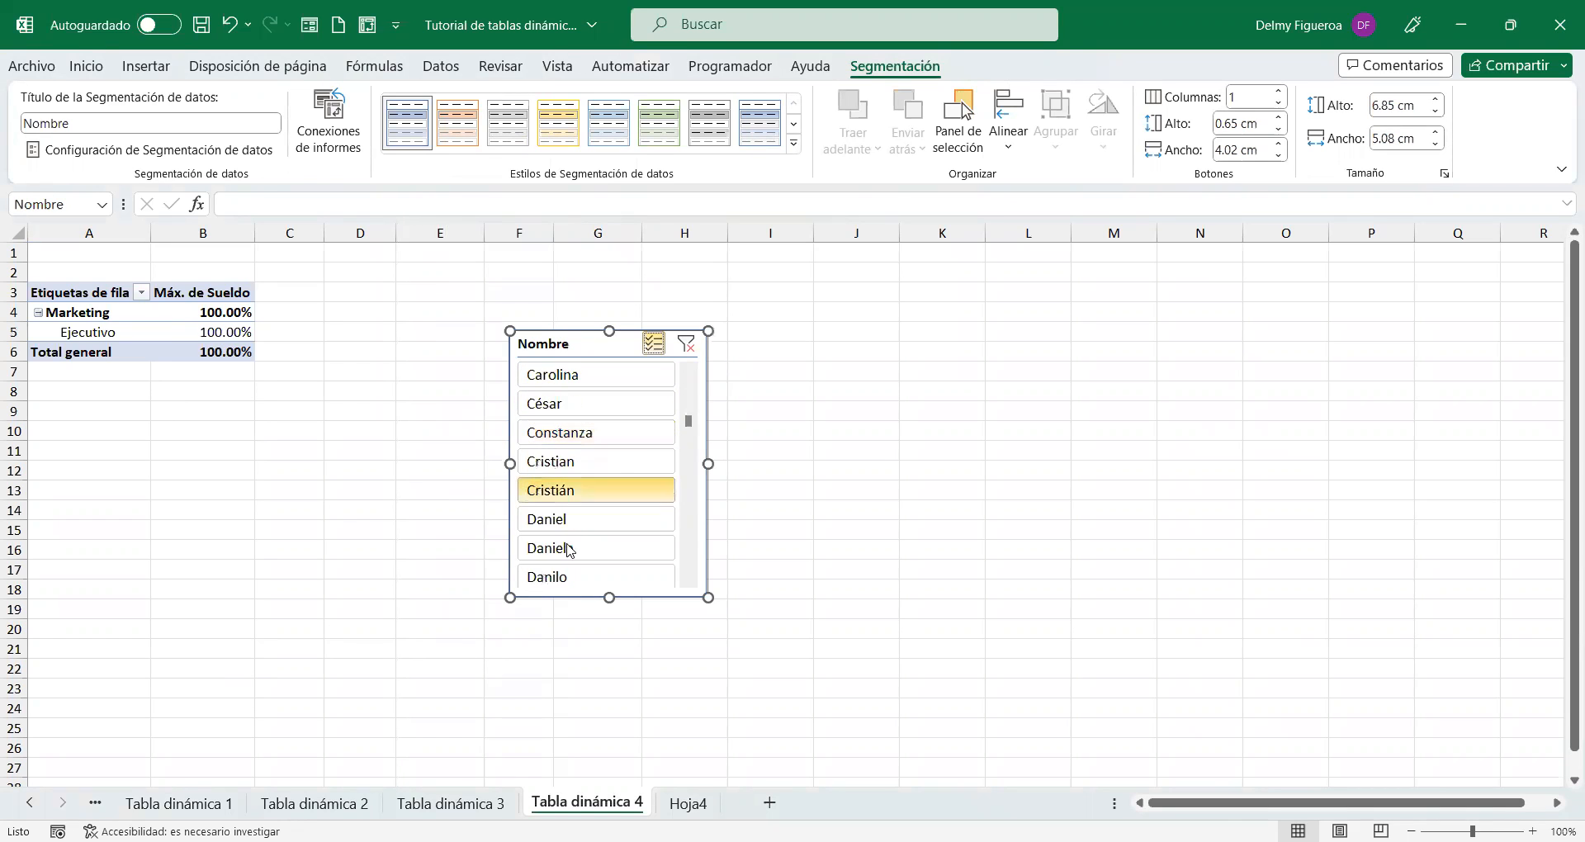
pyautogui.click(591, 495)
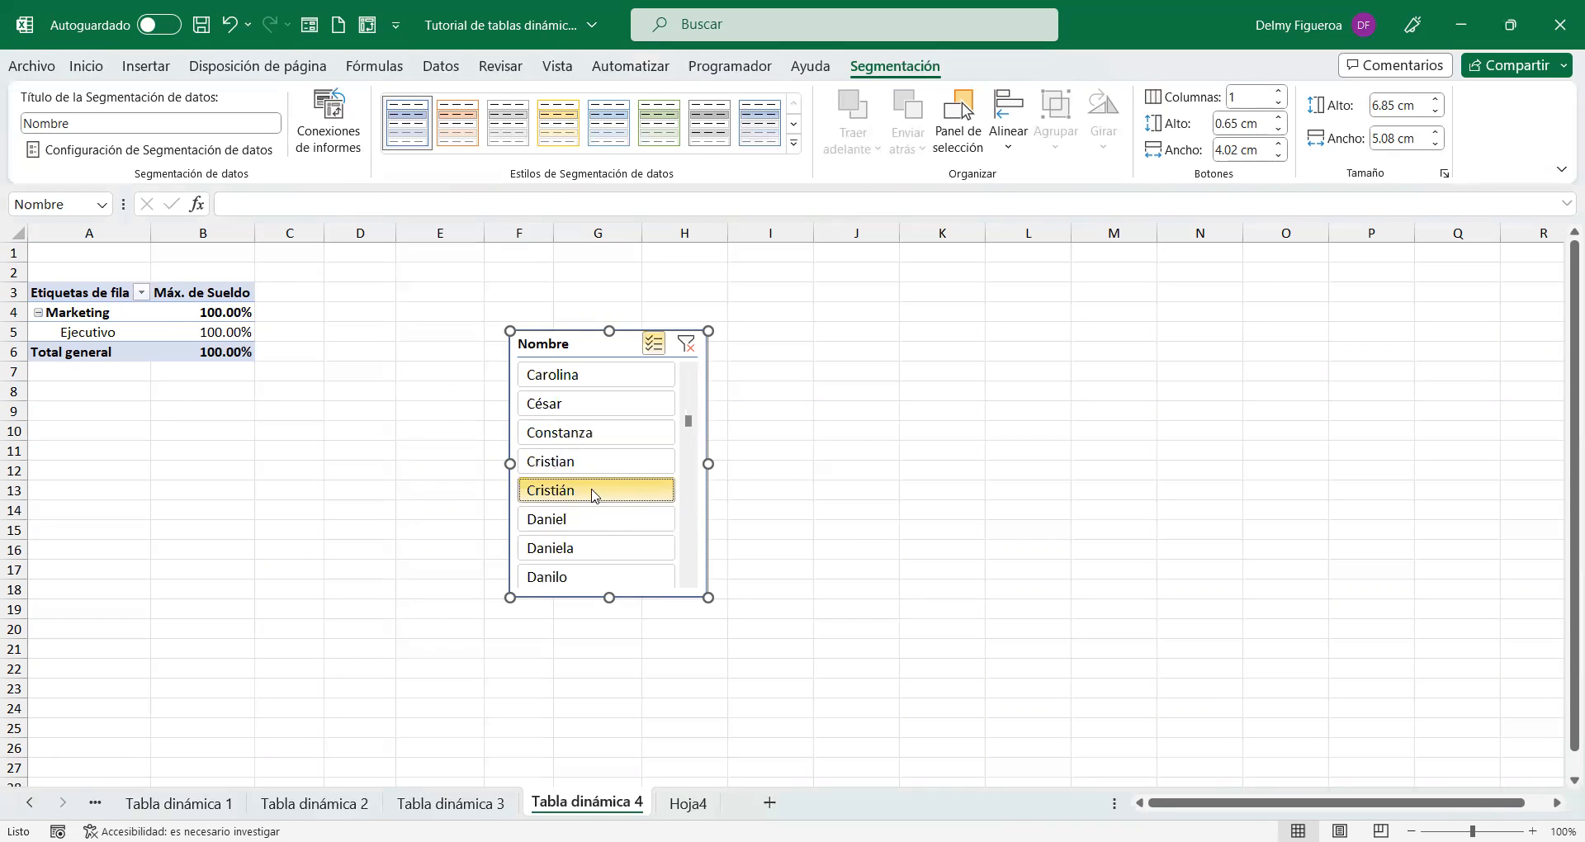
pyautogui.click(568, 521)
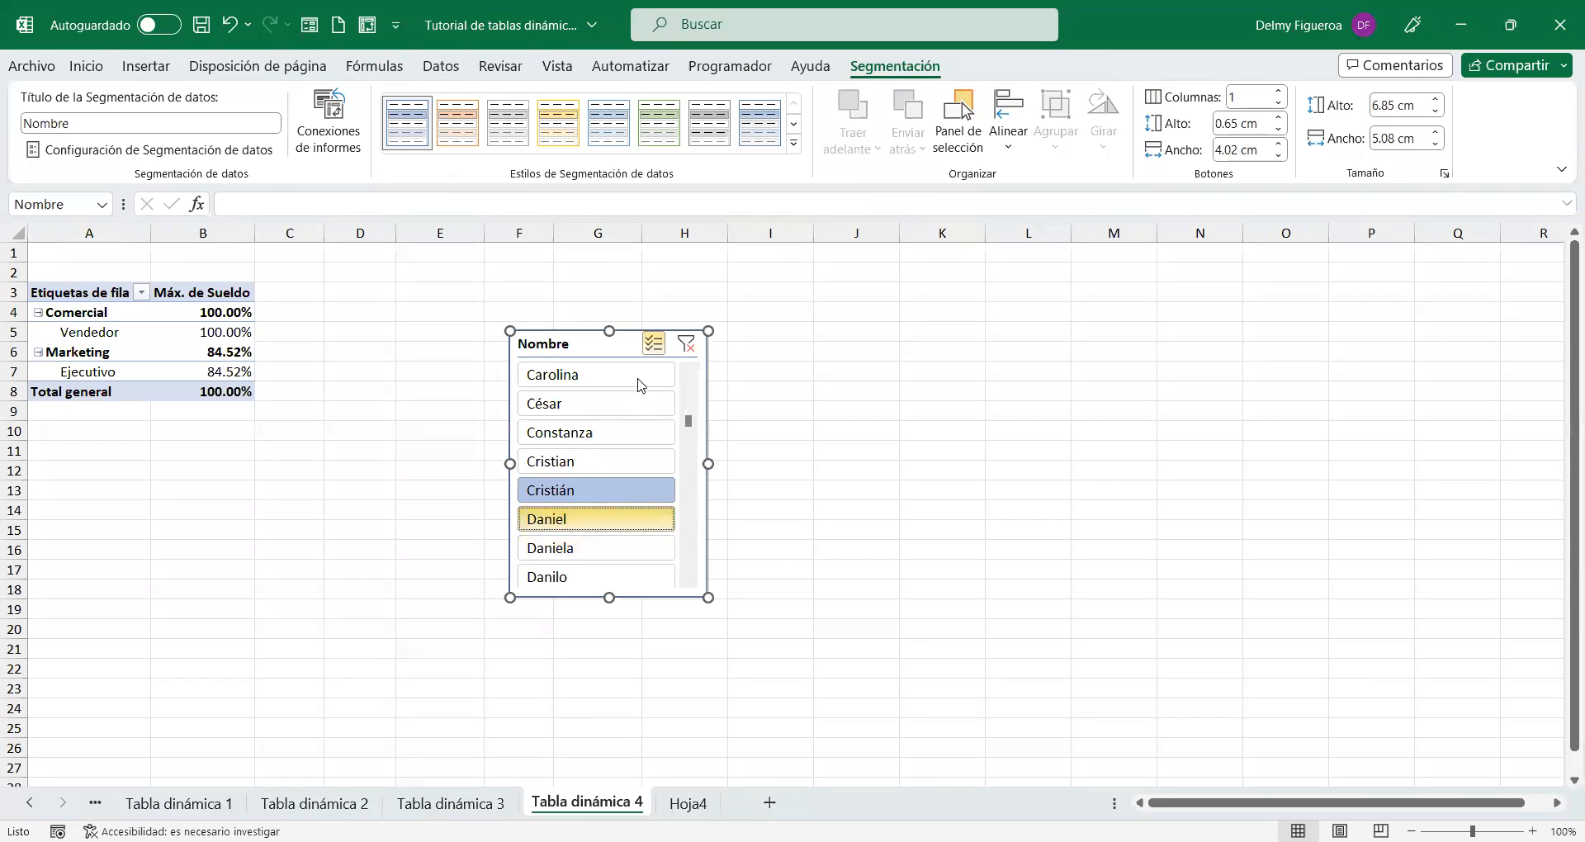
# Step: Clear the filter of the Nombre slicer and view the available light and dark slicer styles
pyautogui.click(686, 344)
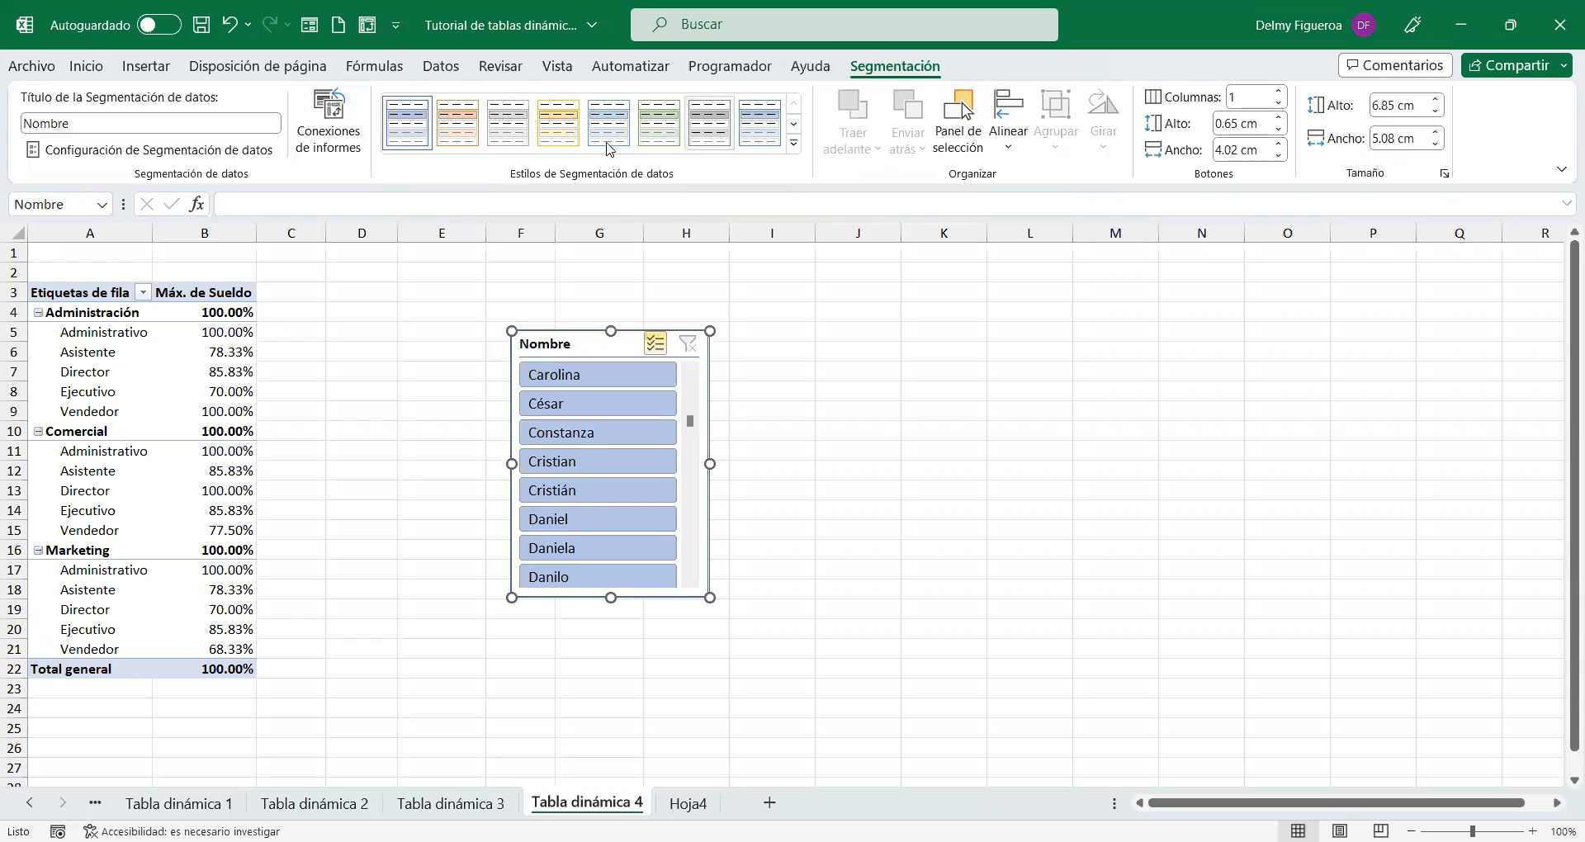
pyautogui.click(793, 144)
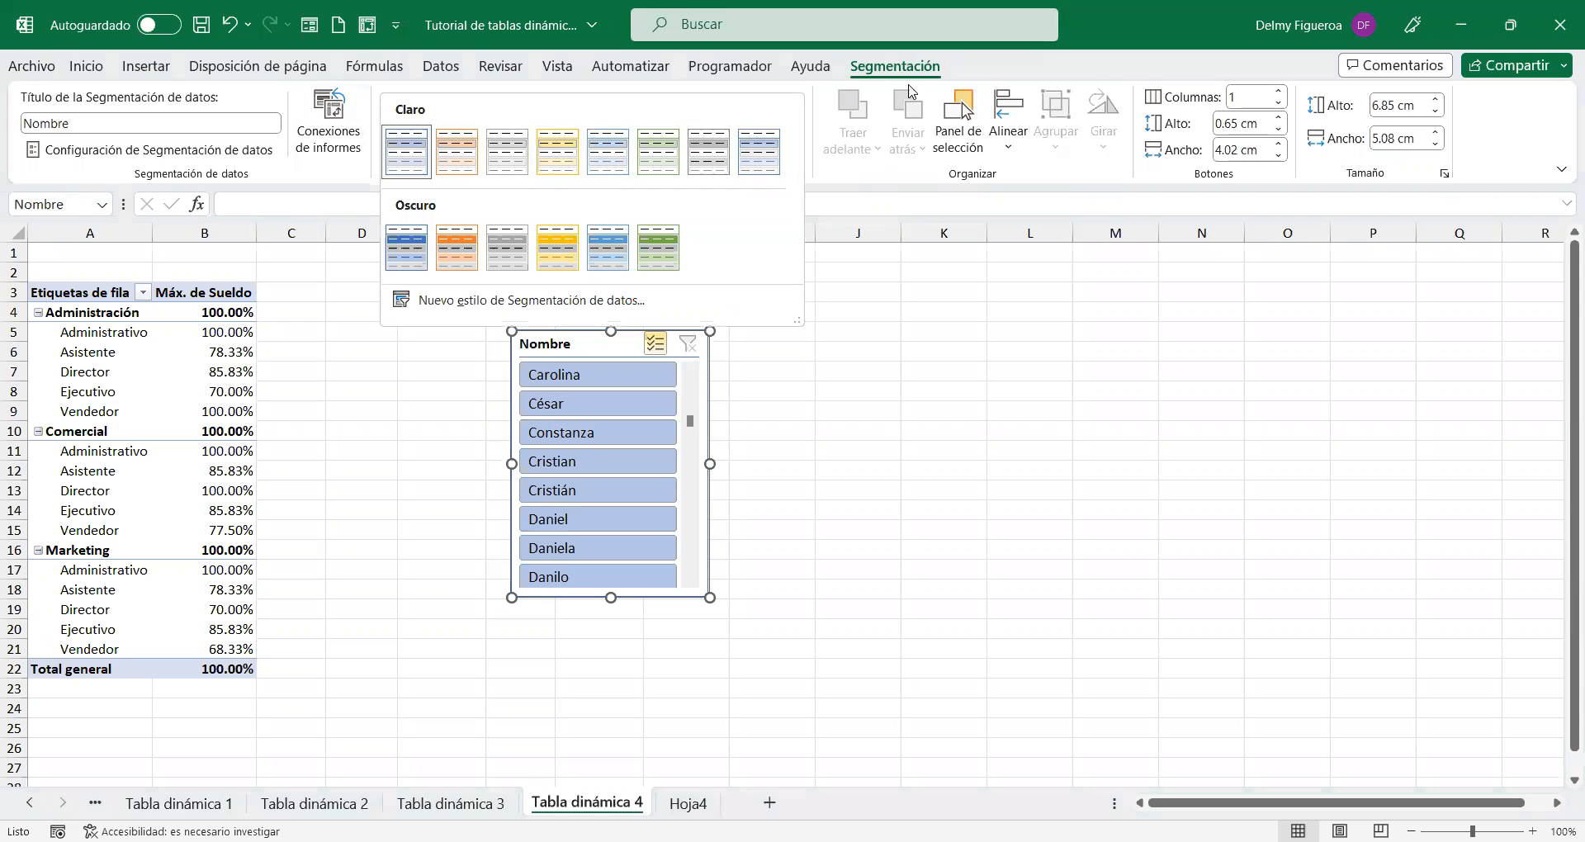
pyautogui.click(959, 192)
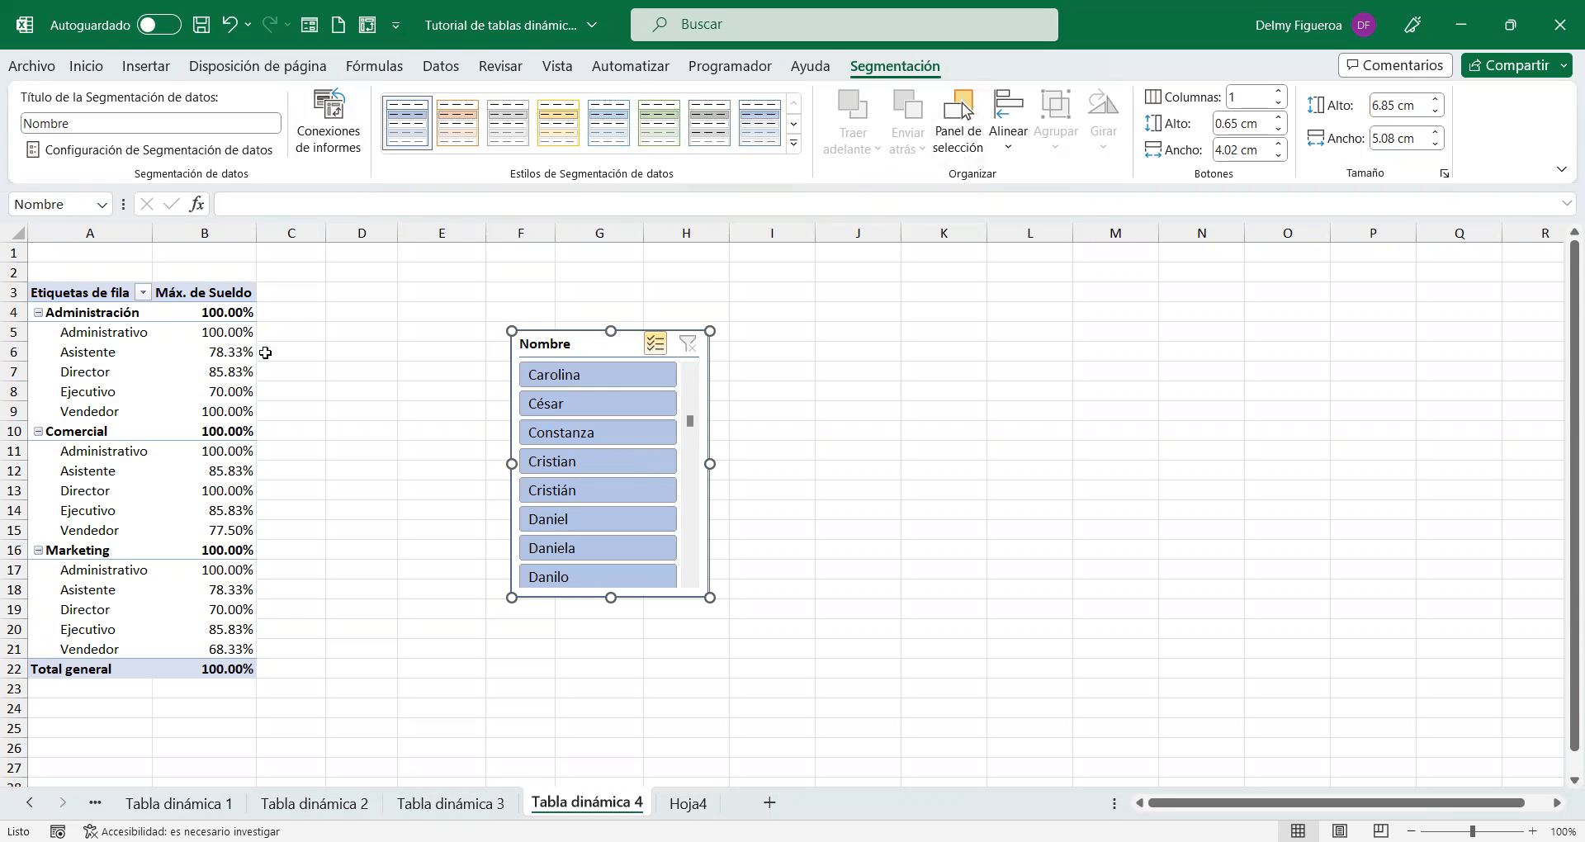
# Step: Try to insert a timeline for the pivot table on the Tabla dinámica 4 sheet
pyautogui.click(169, 353)
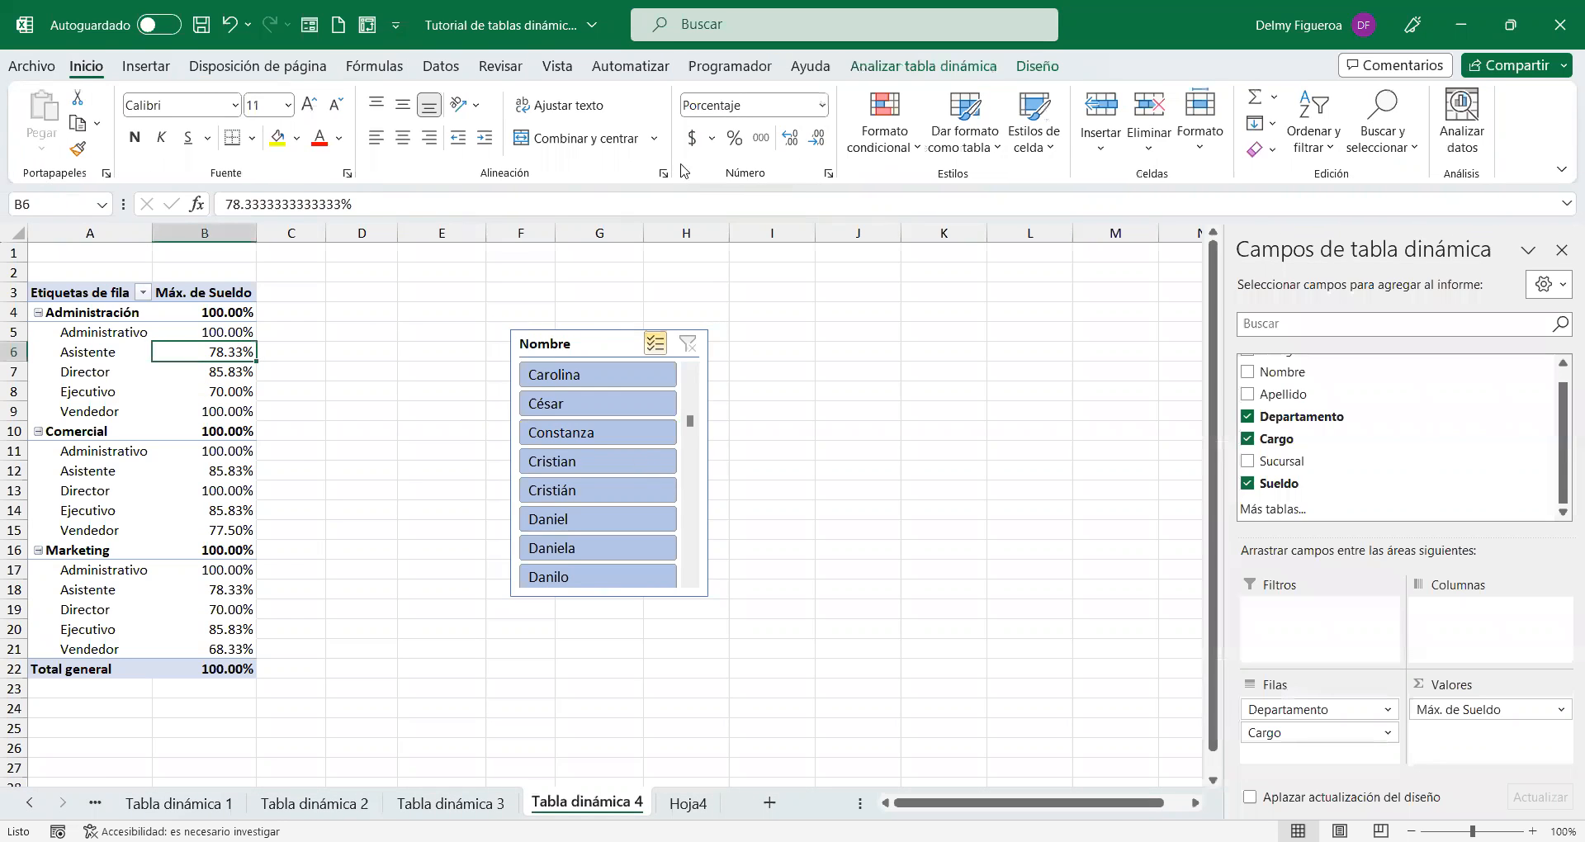
pyautogui.click(974, 70)
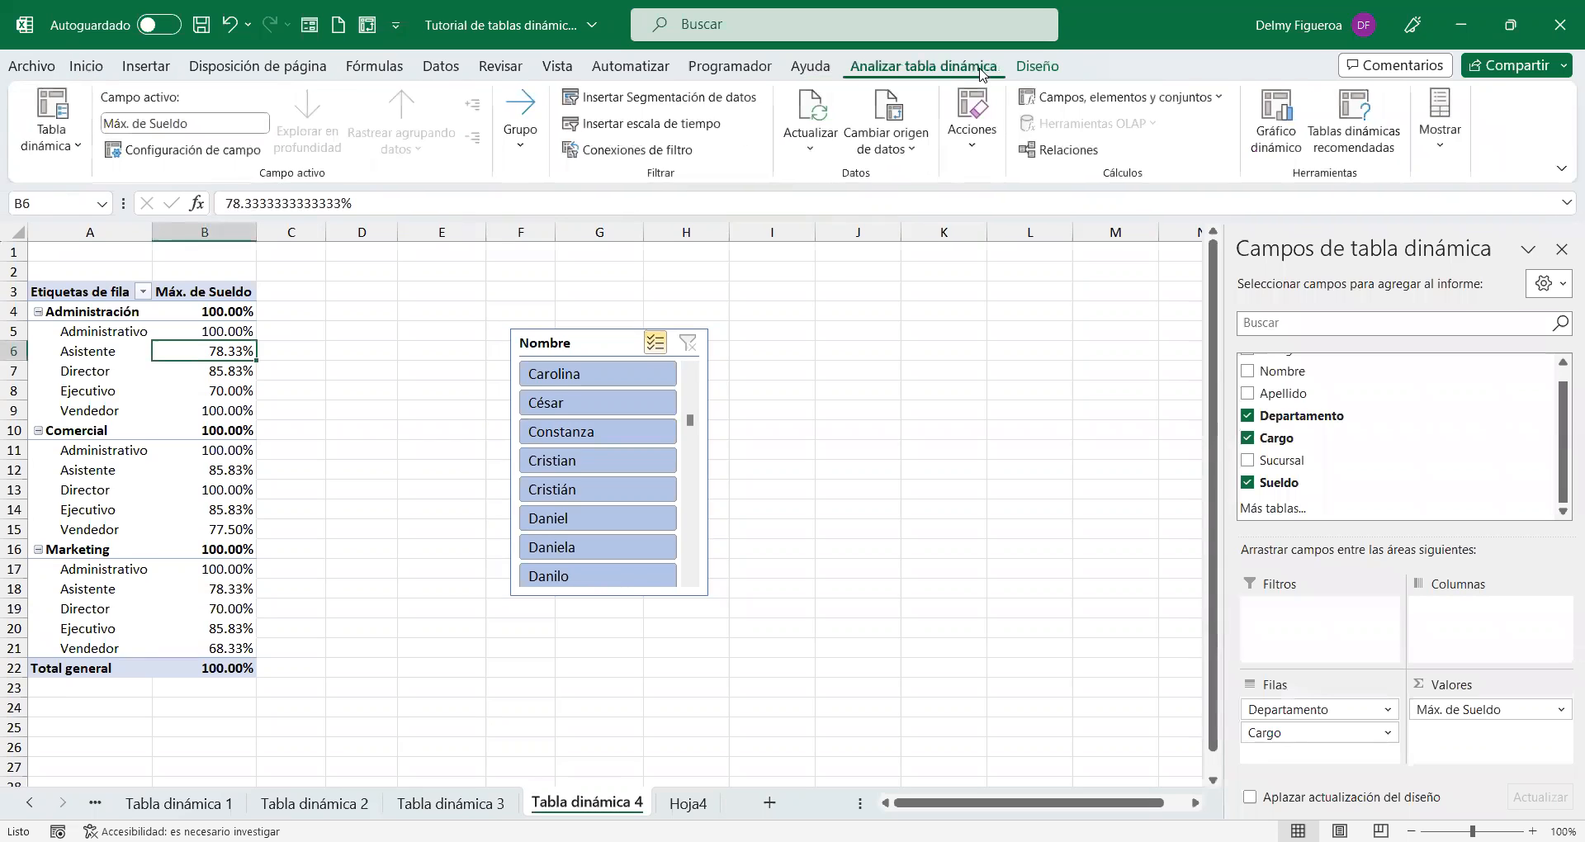
pyautogui.click(687, 123)
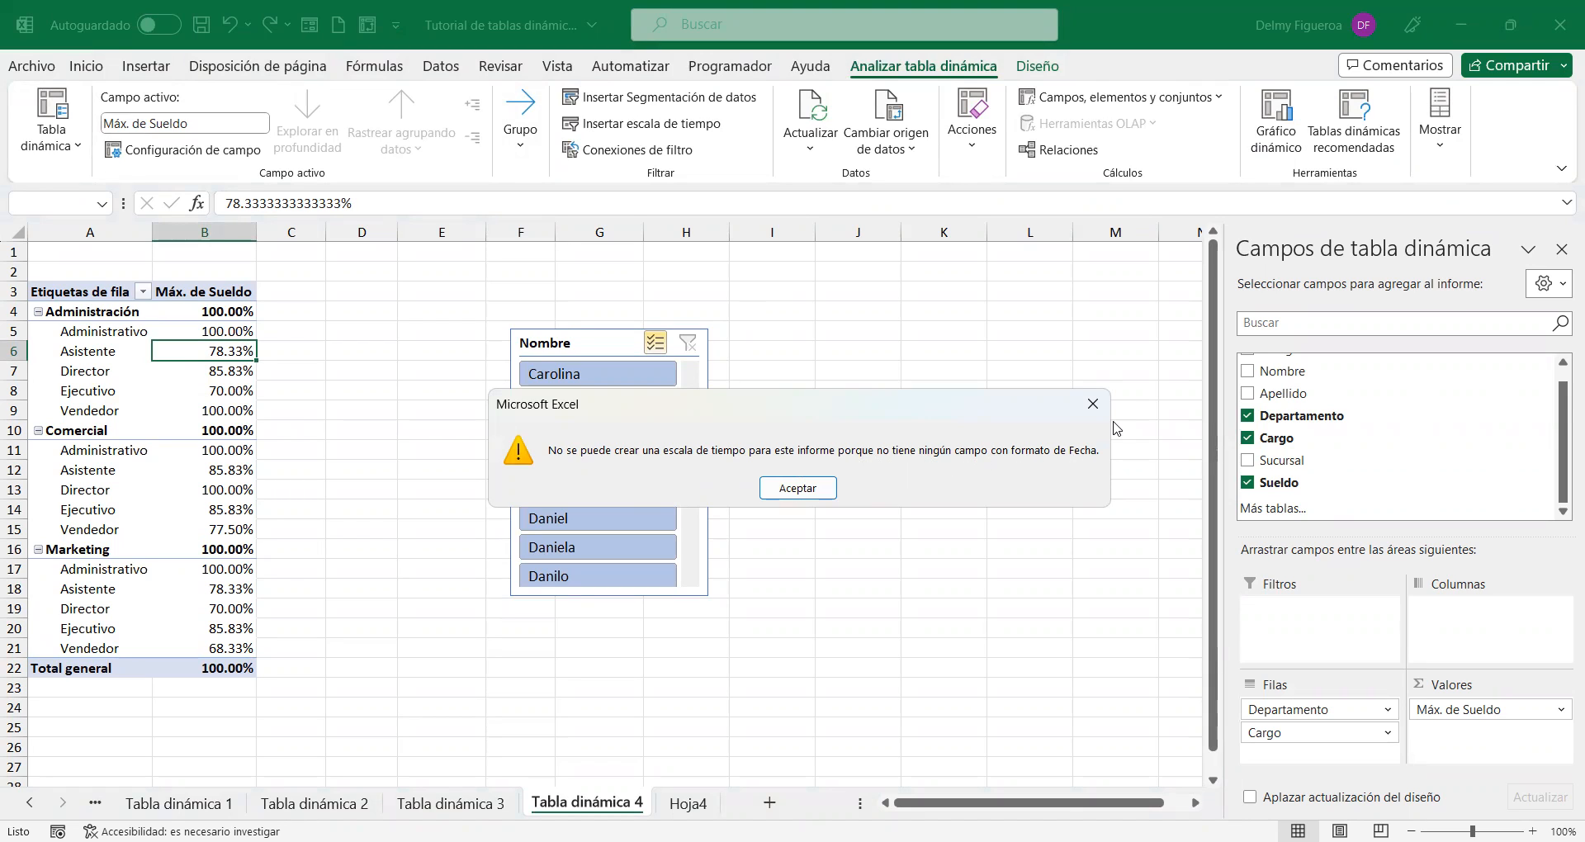
pyautogui.click(1093, 404)
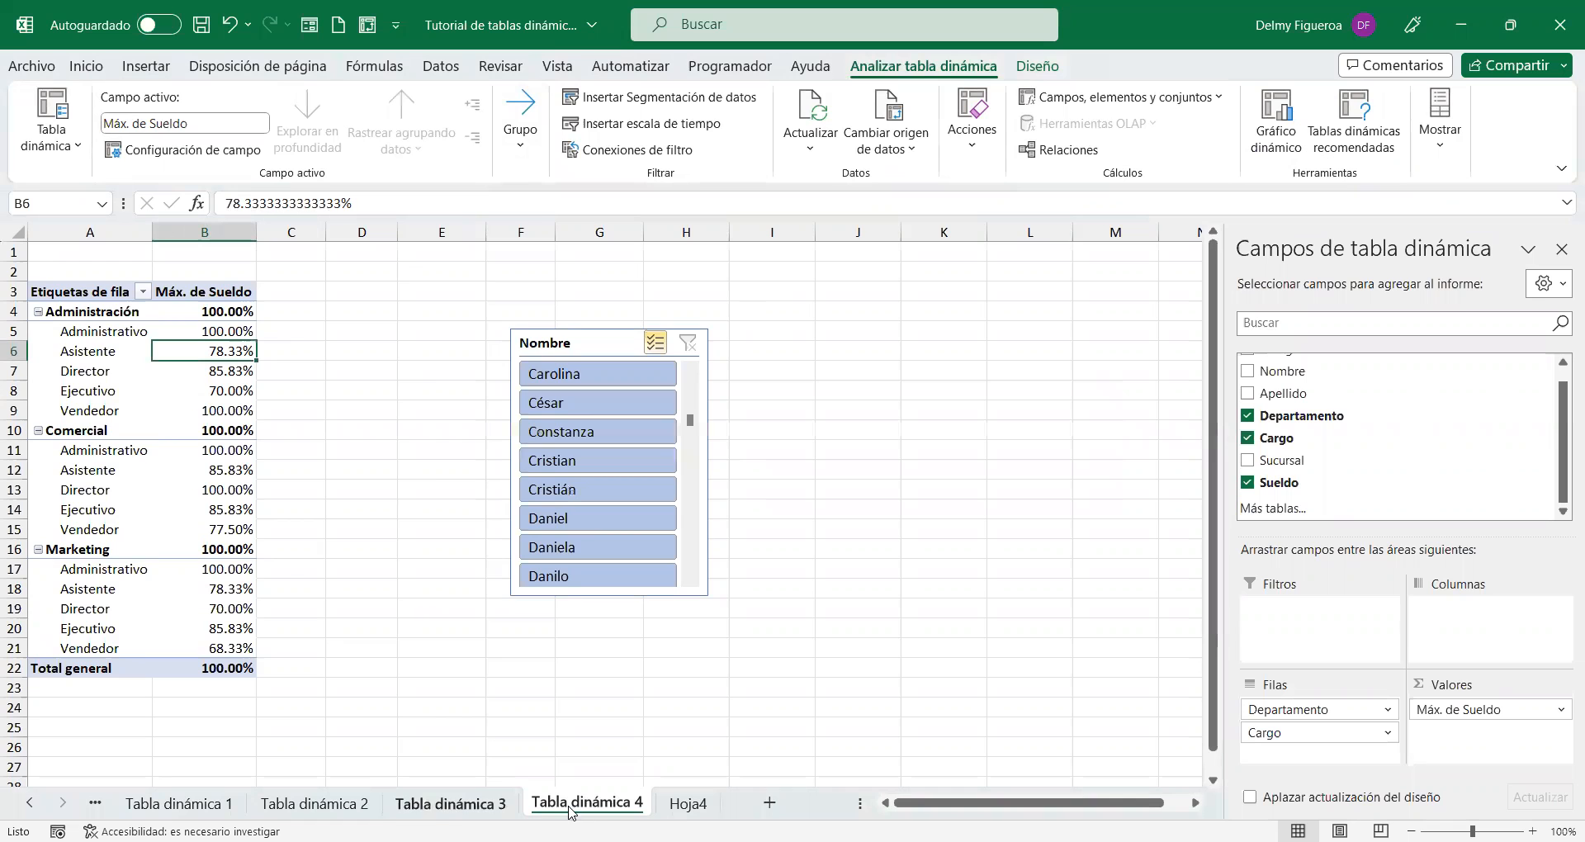
# Step: Copy the Código column of the source data on Hoja4 into the empty column A
pyautogui.click(687, 803)
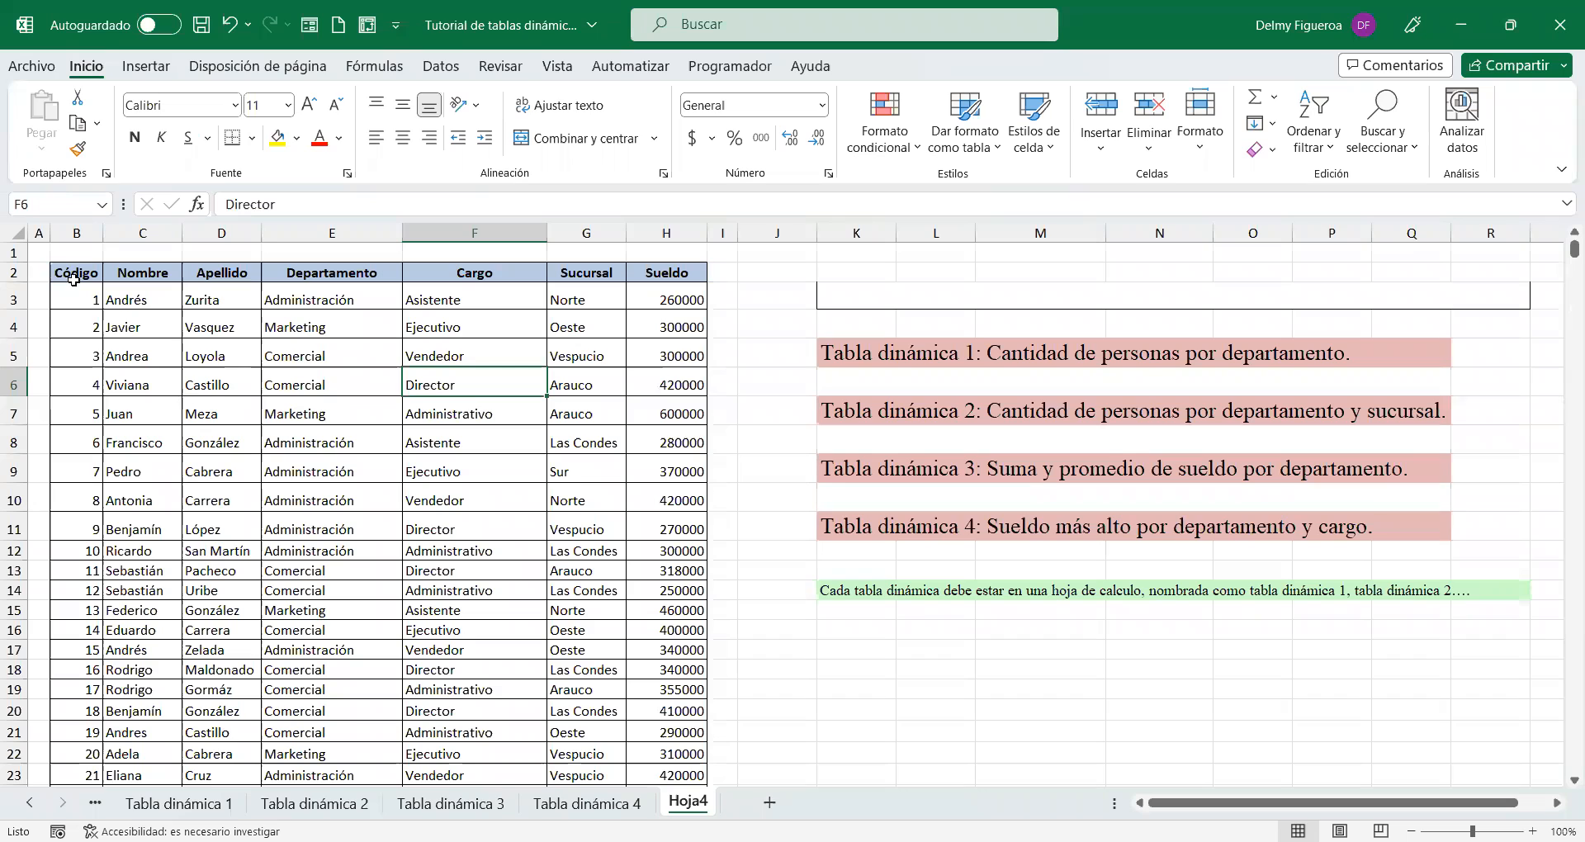
pyautogui.click(75, 224)
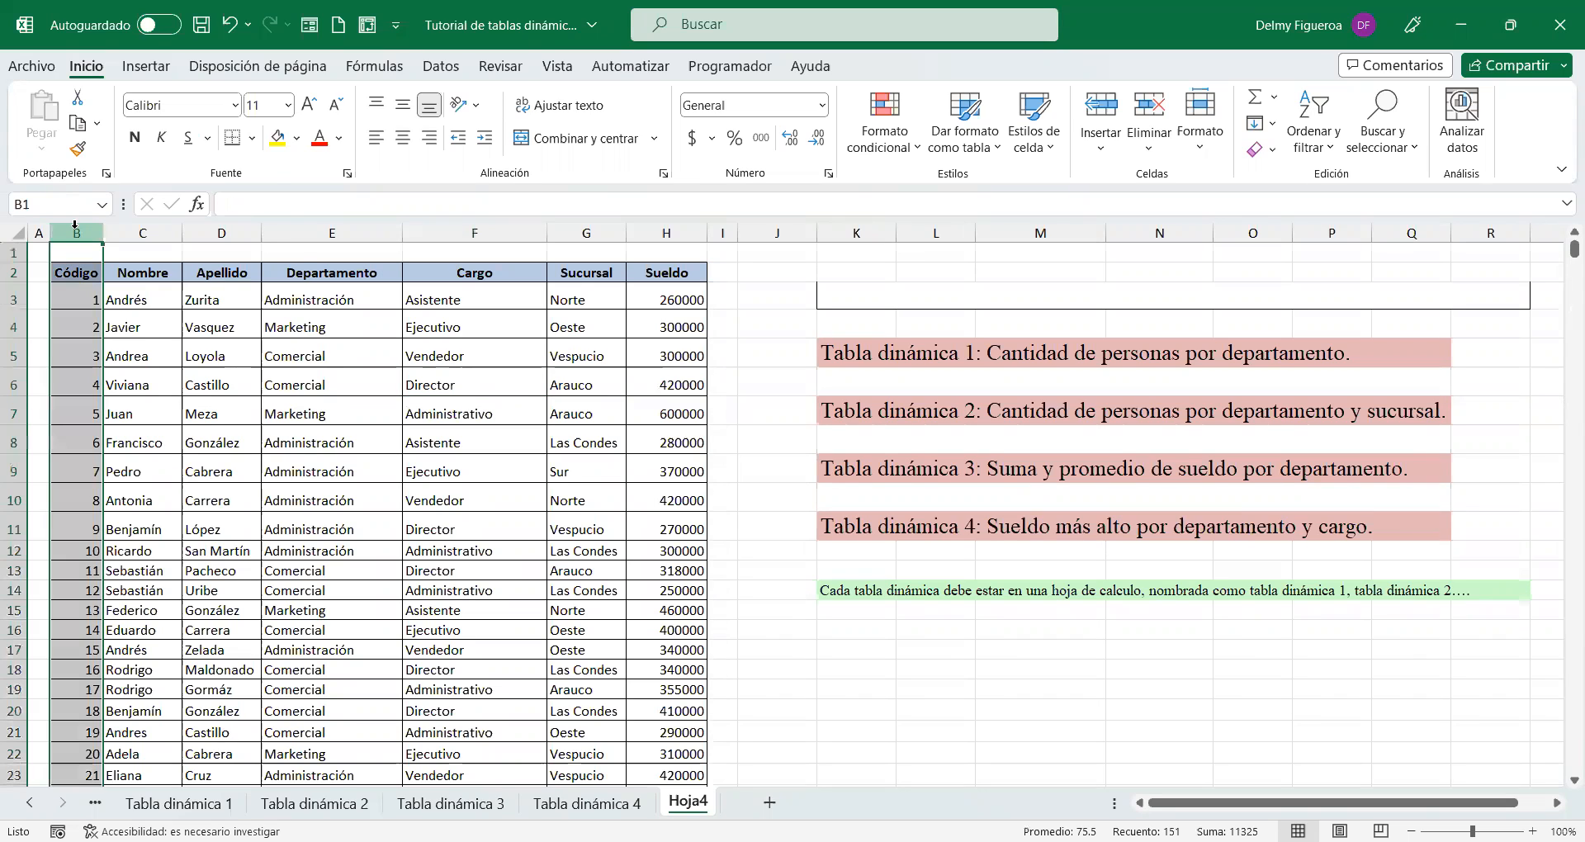
pyautogui.rightClick(75, 226)
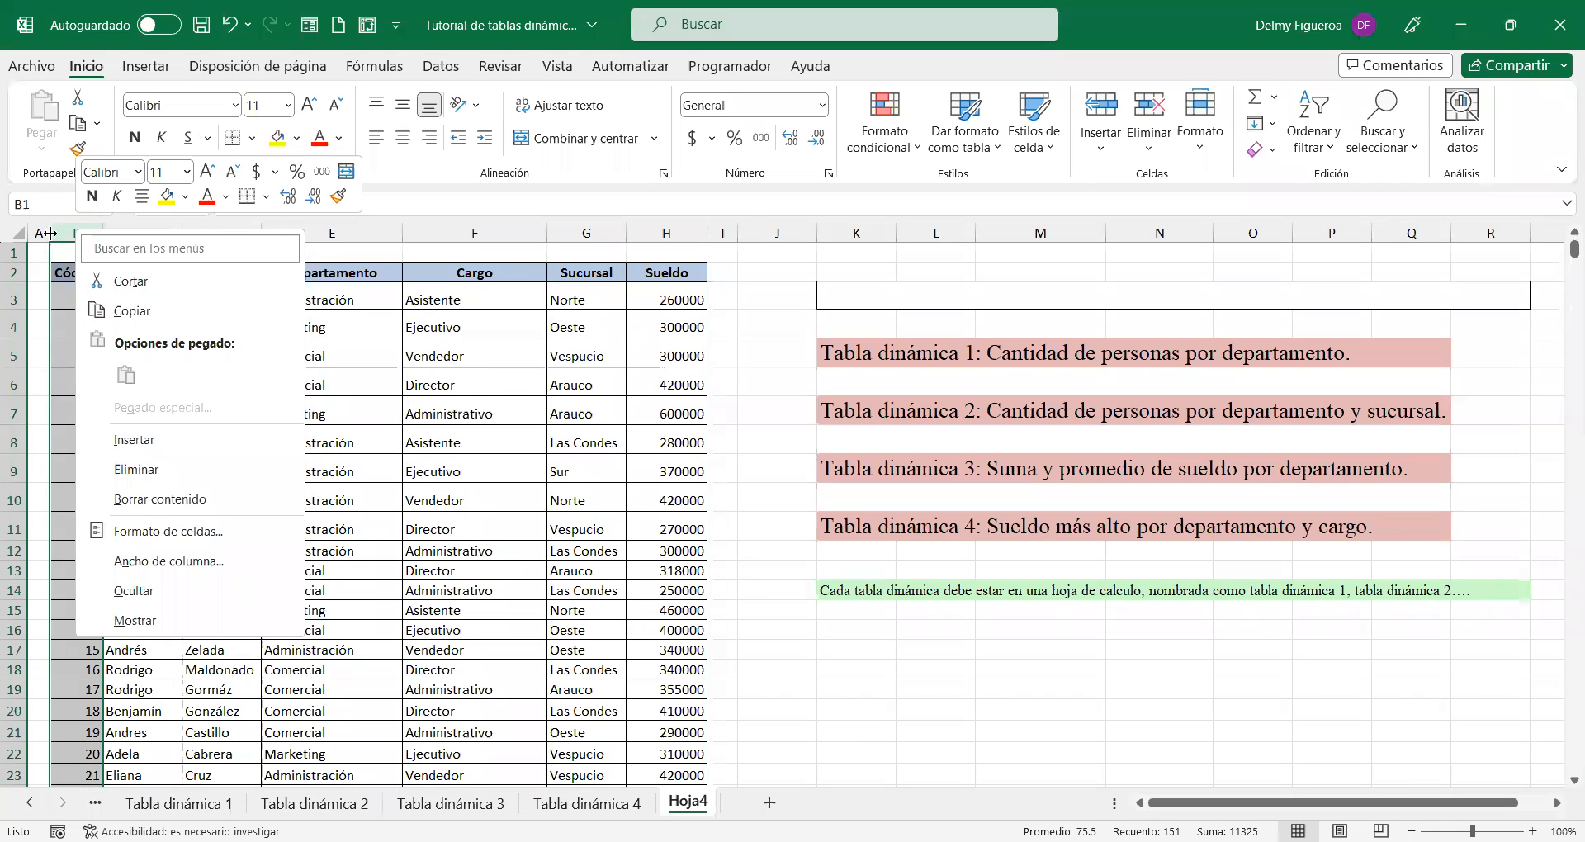
pyautogui.click(50, 234)
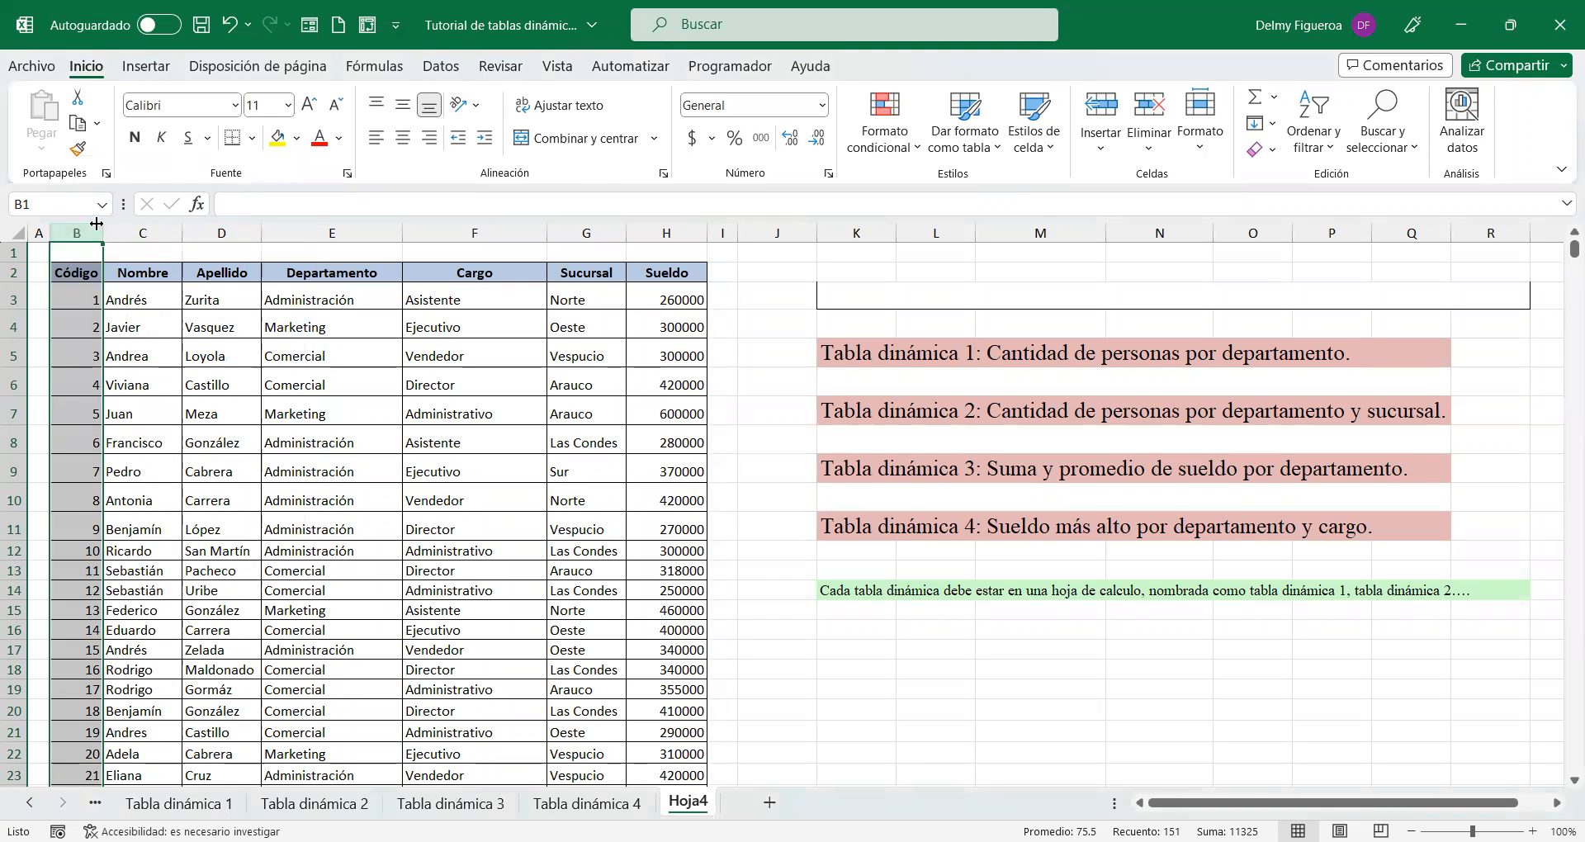
pyautogui.hotkey('ctrl', 'c')
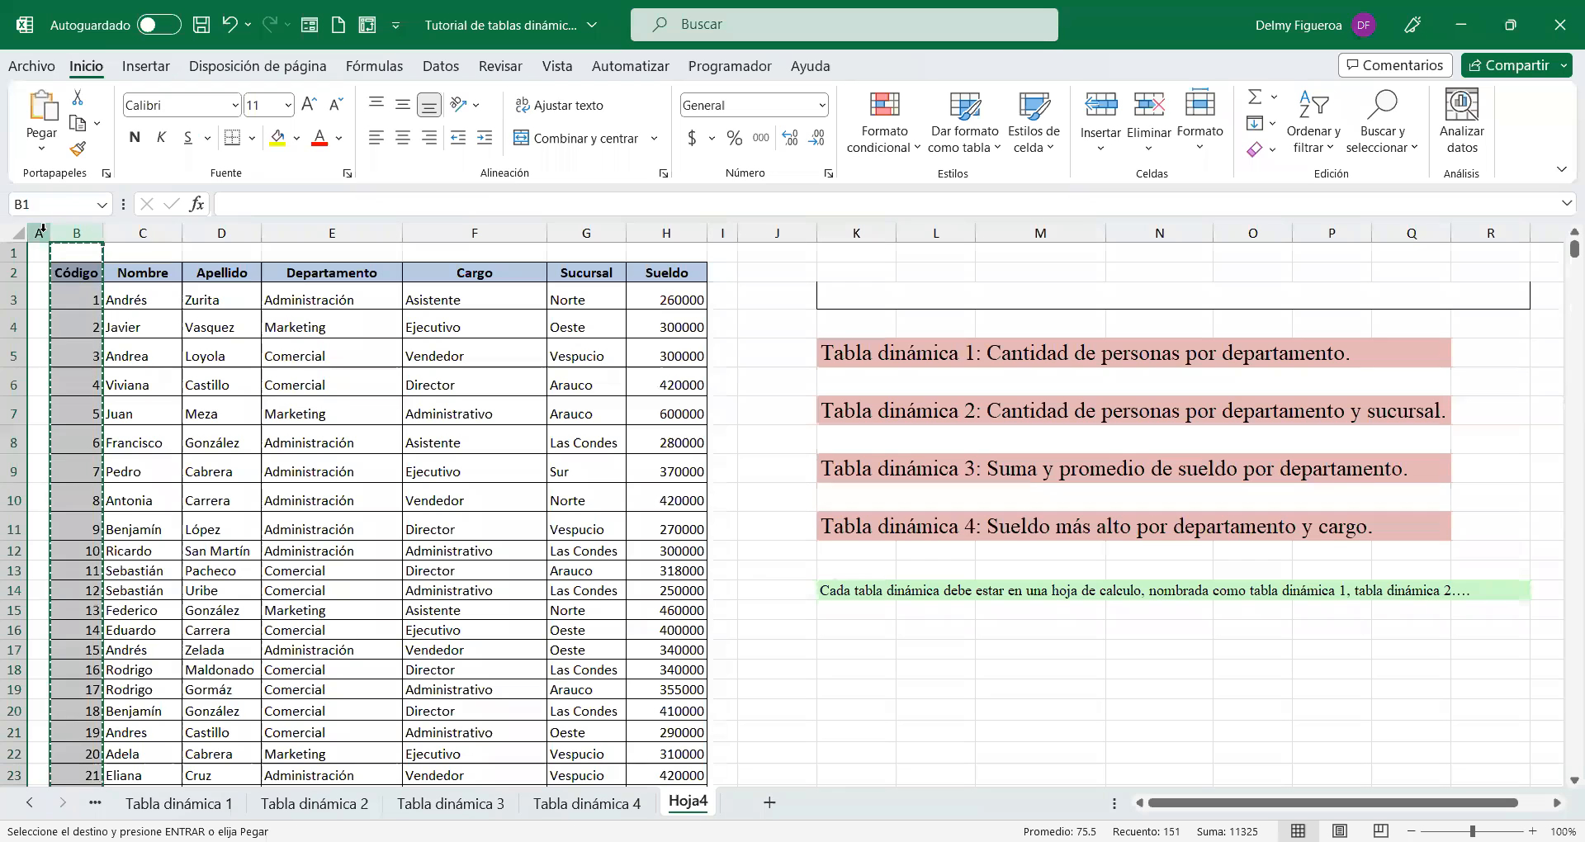
pyautogui.click(40, 233)
pyautogui.hotkey('ctrl', 'v')
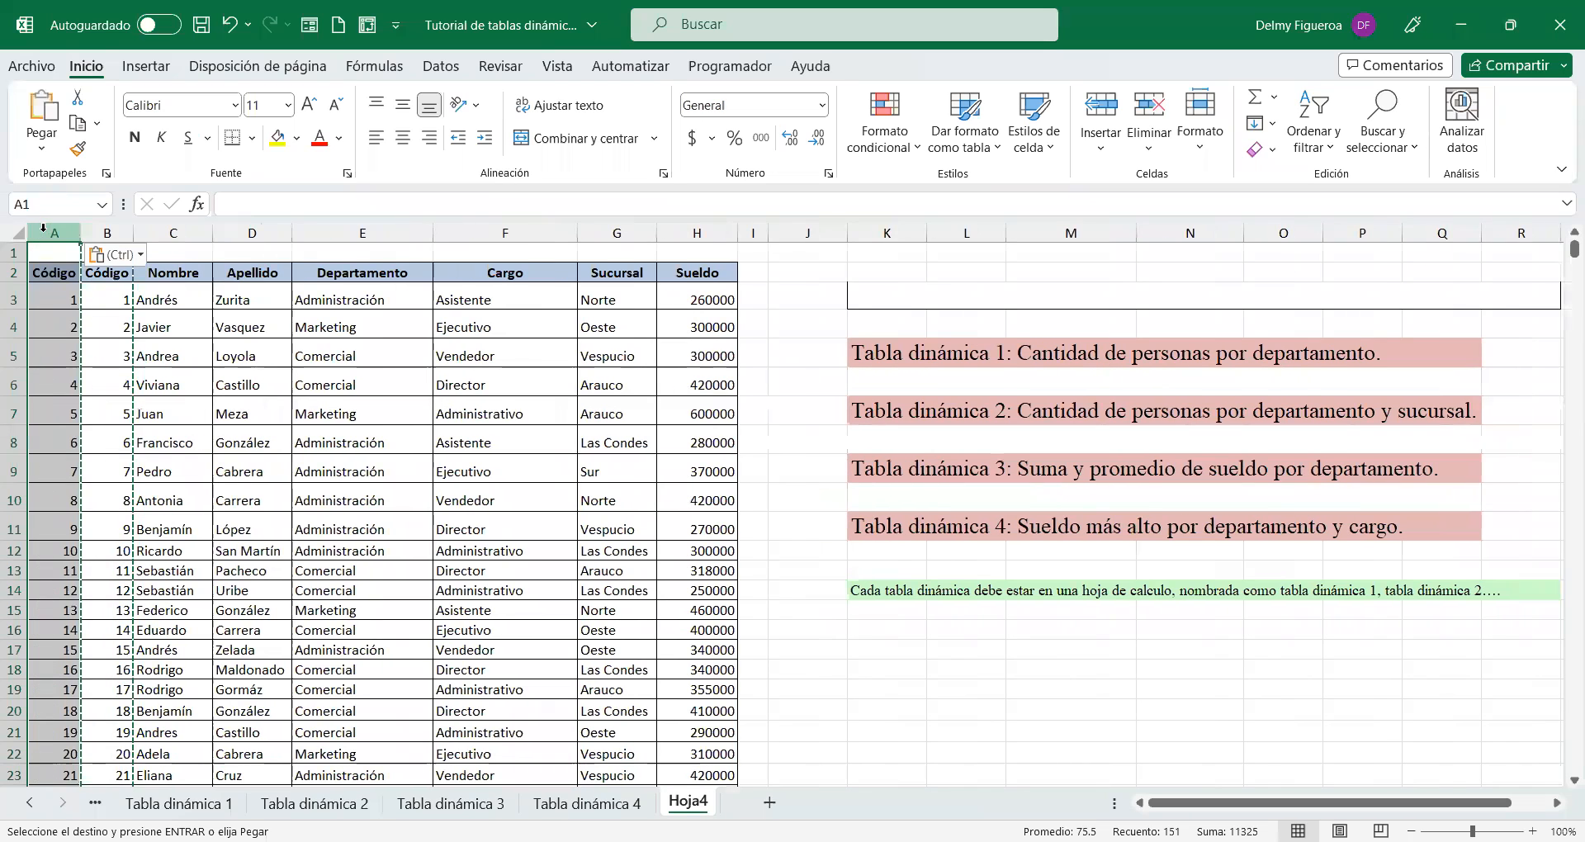
# Step: Change the header in A2 to Fecha and clear the copied codes below it
pyautogui.click(50, 277)
pyautogui.write('Fecha')
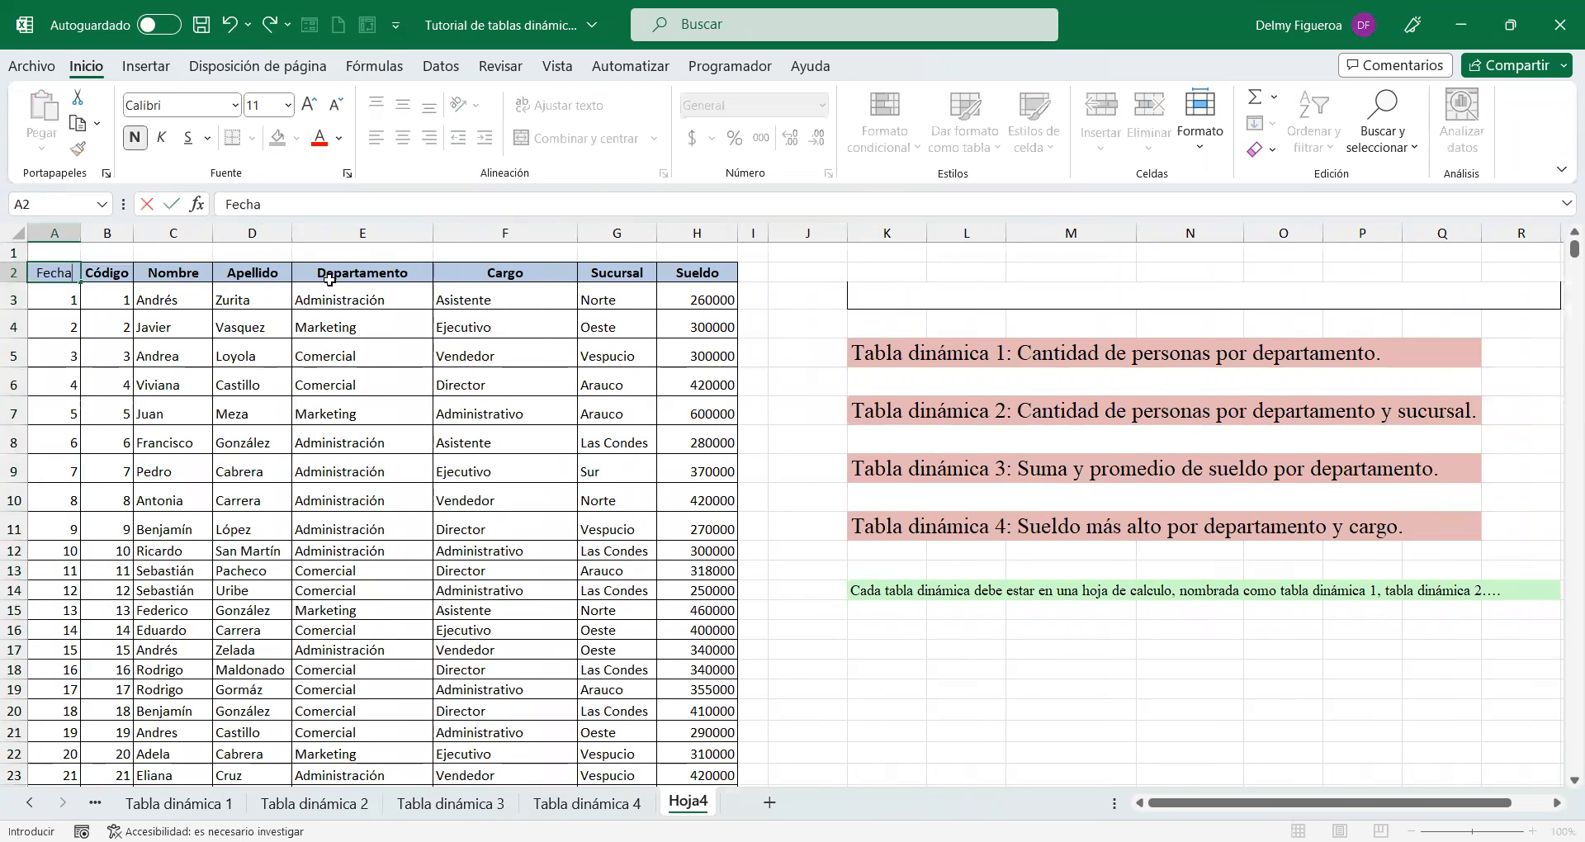
pyautogui.press('Return')
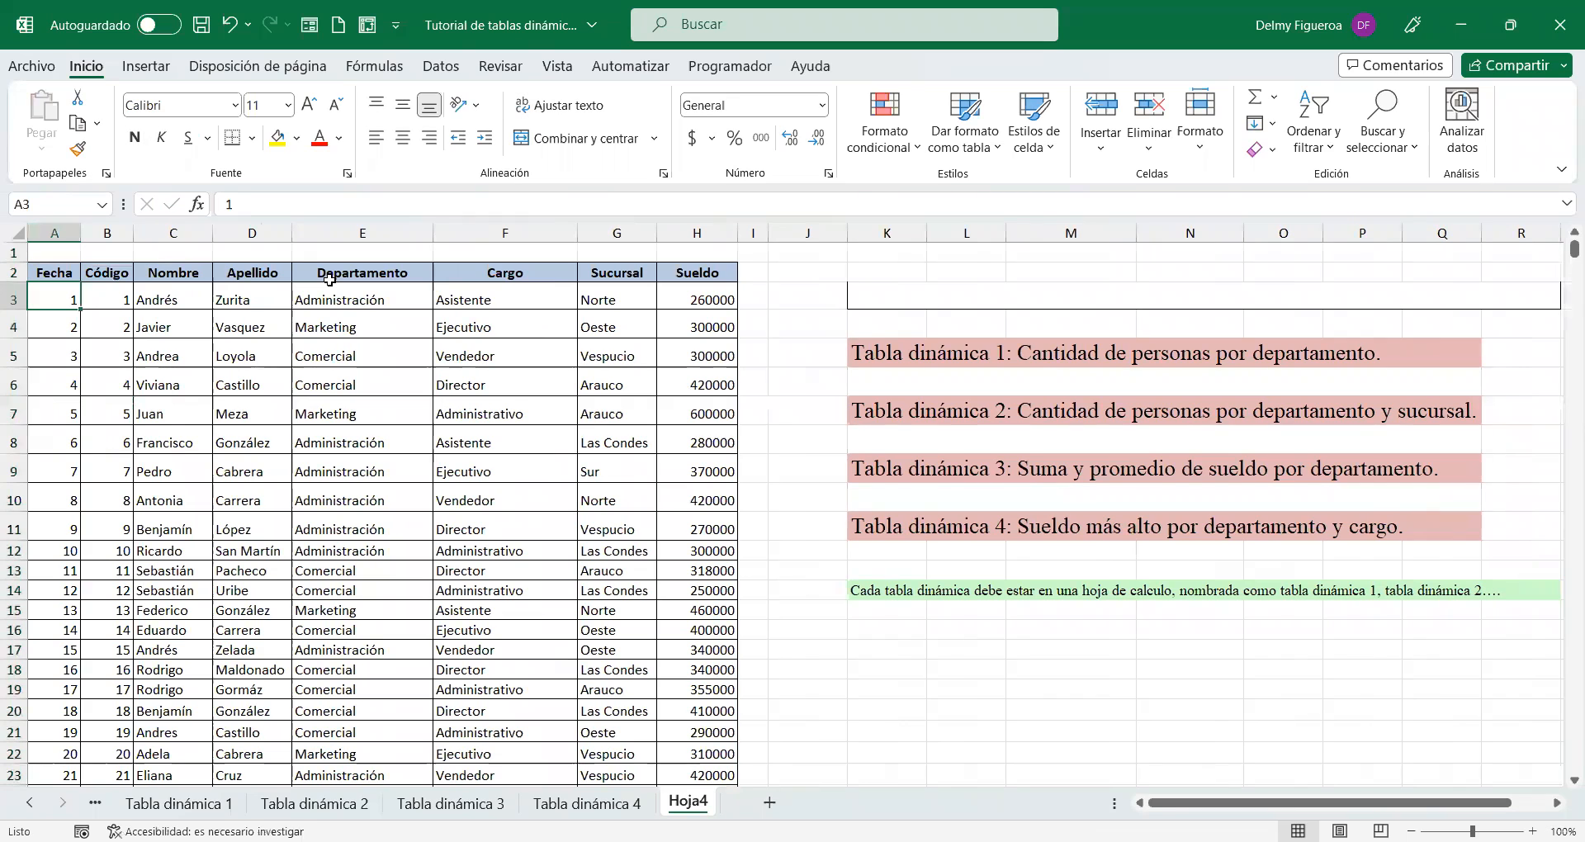
pyautogui.hotkey('ctrl', 'shift', 'Down')
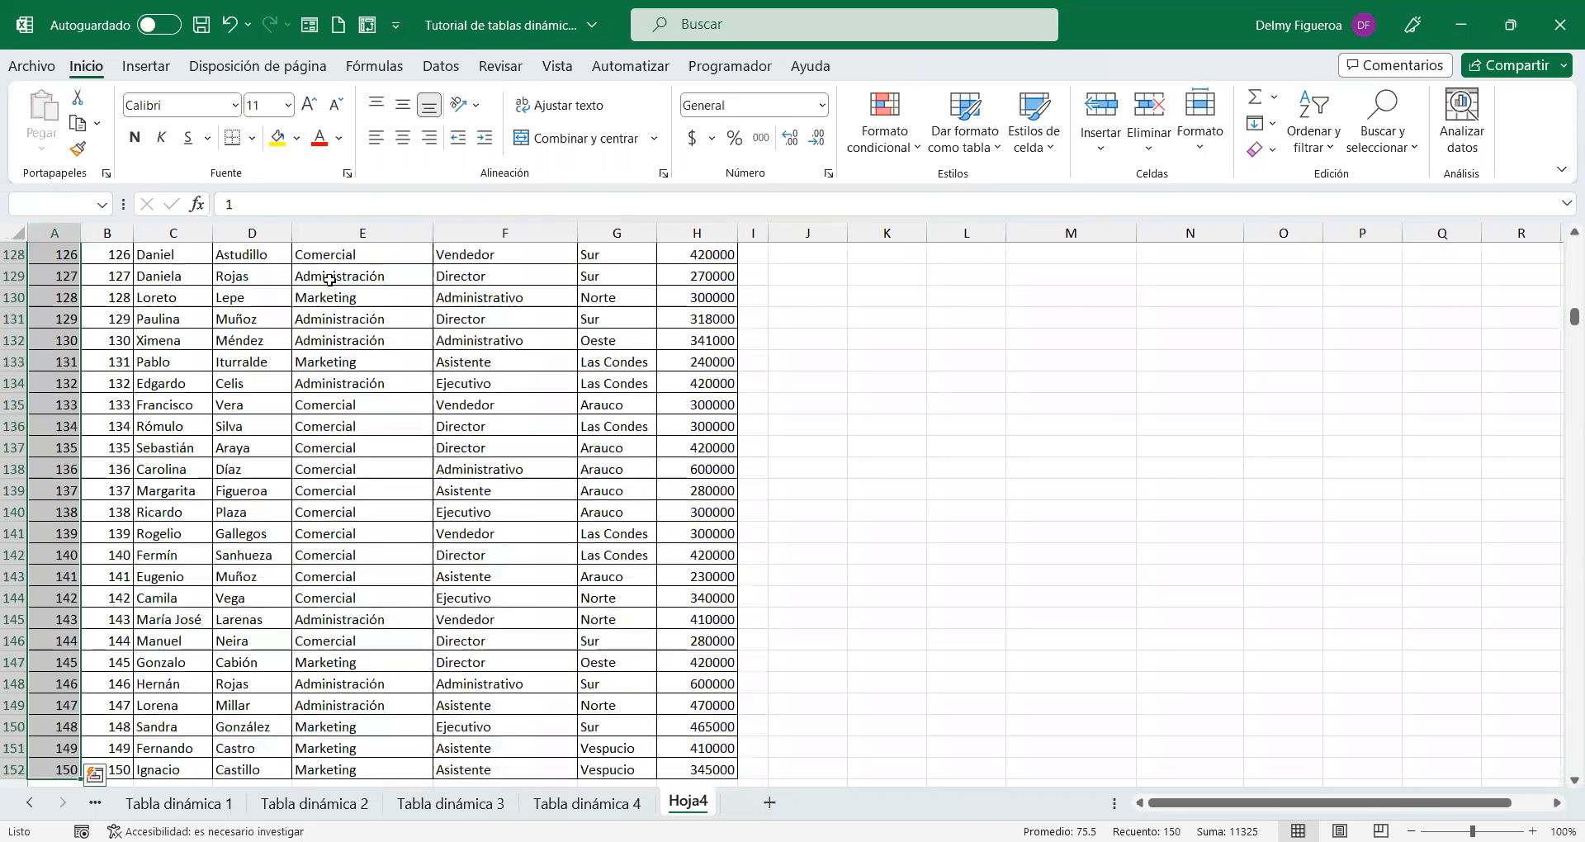
pyautogui.press('Delete')
# Step: Enter the dates 24/7/2022 in cell L18 and 24/7/2023 in cell L19
pyautogui.click(984, 668)
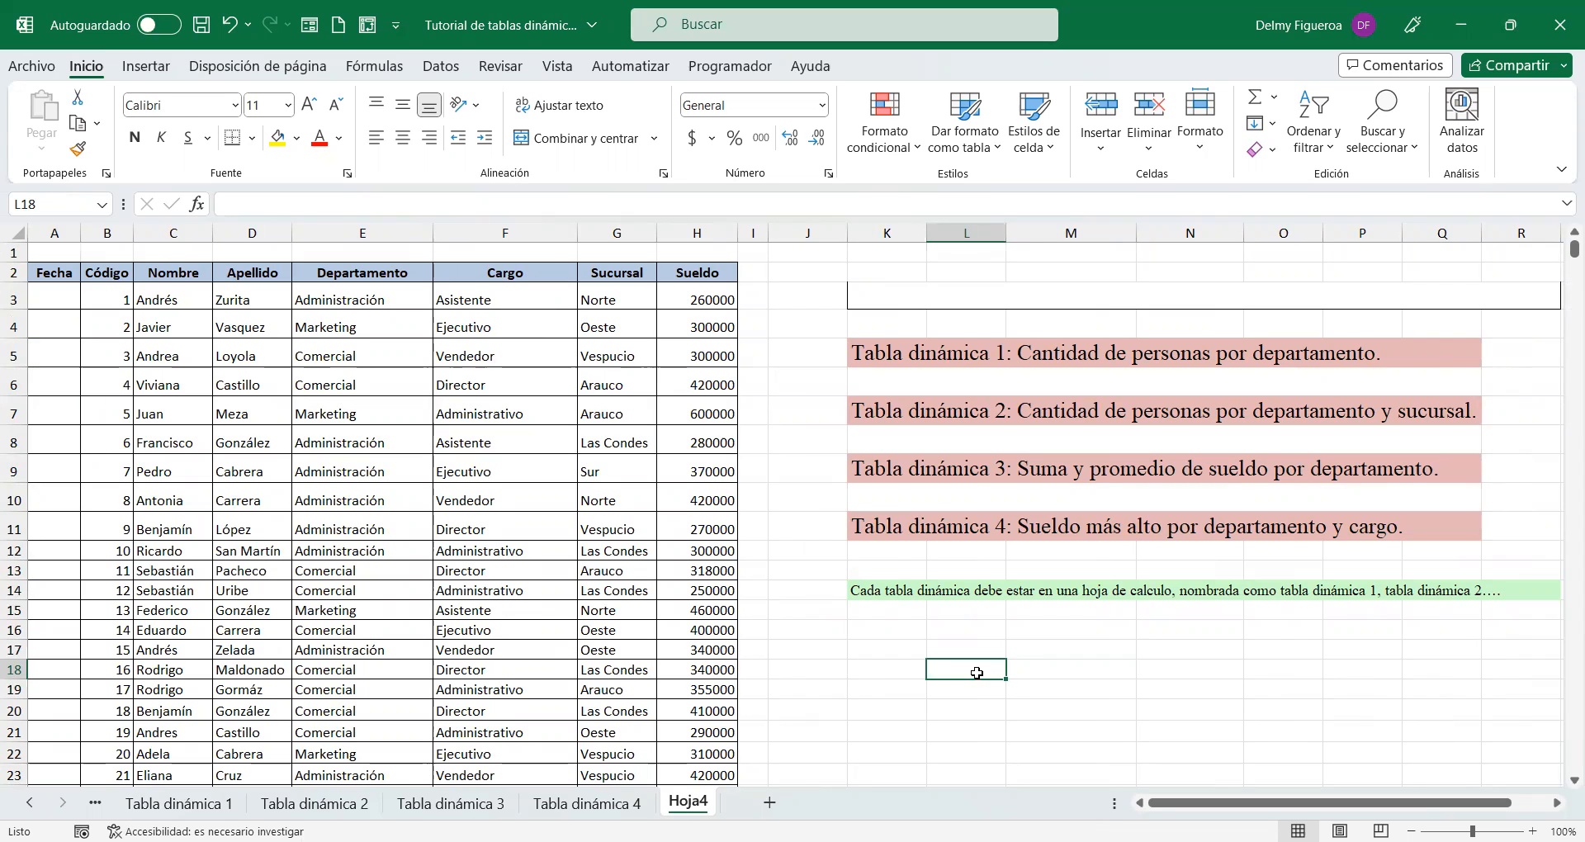
pyautogui.write('24/7')
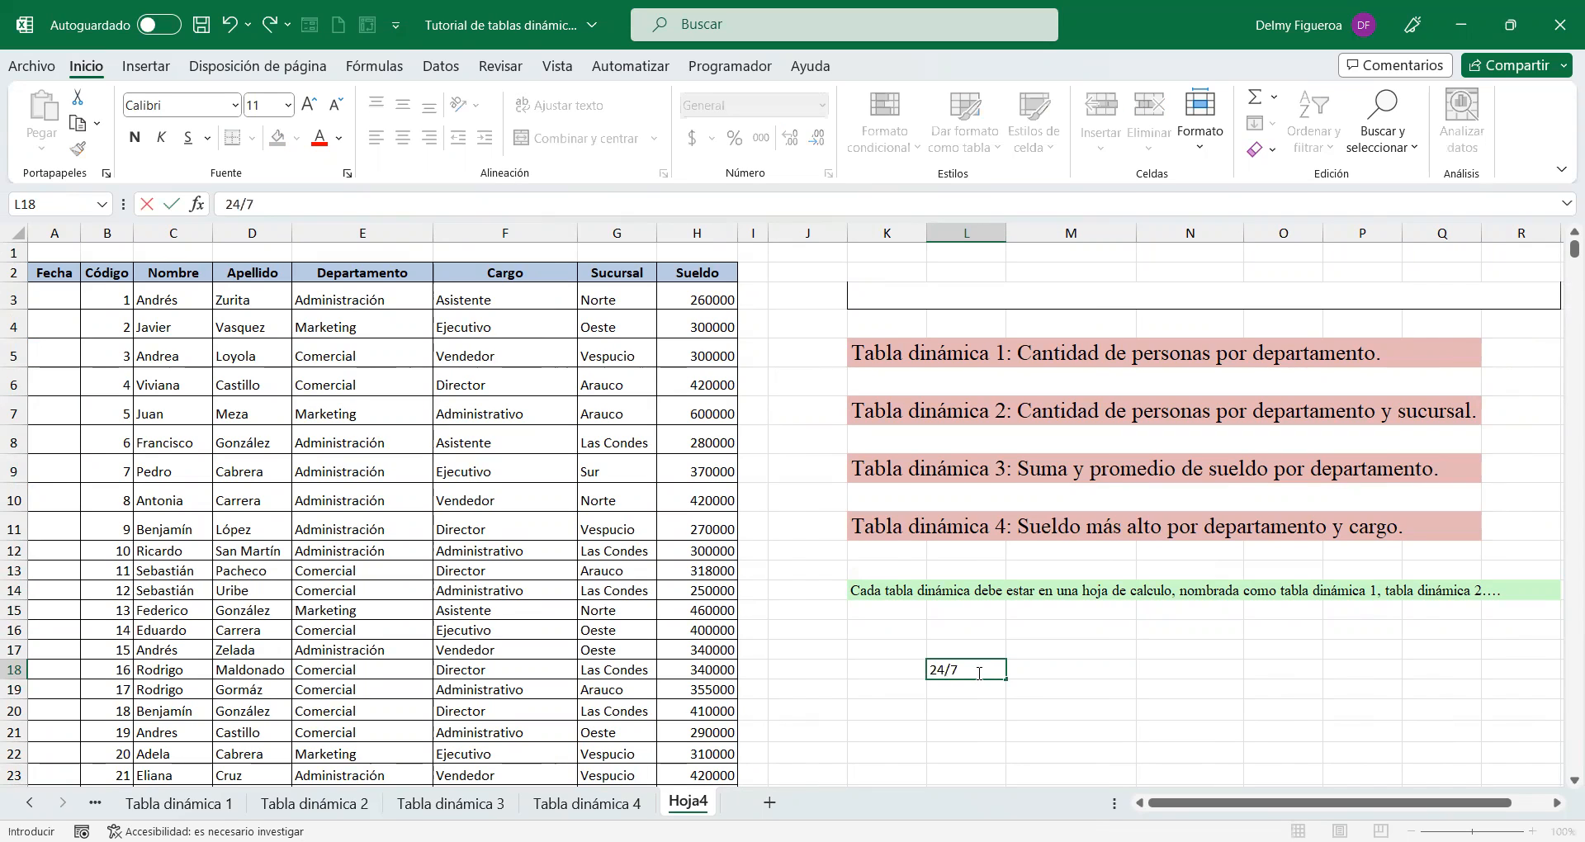
pyautogui.write('/2022')
pyautogui.press('Return')
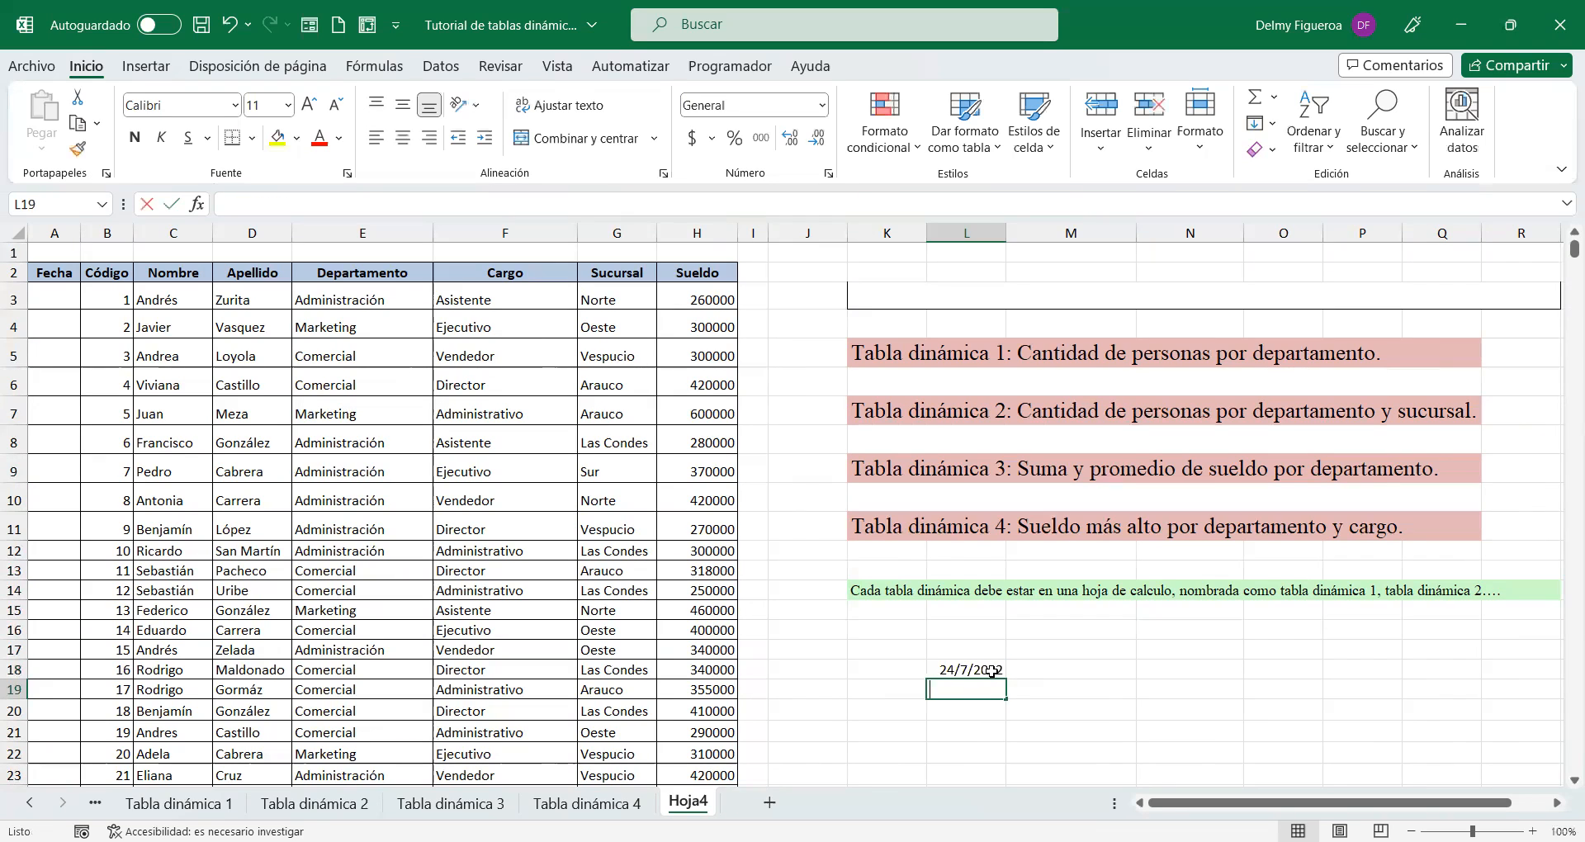
pyautogui.write('24/7/2023')
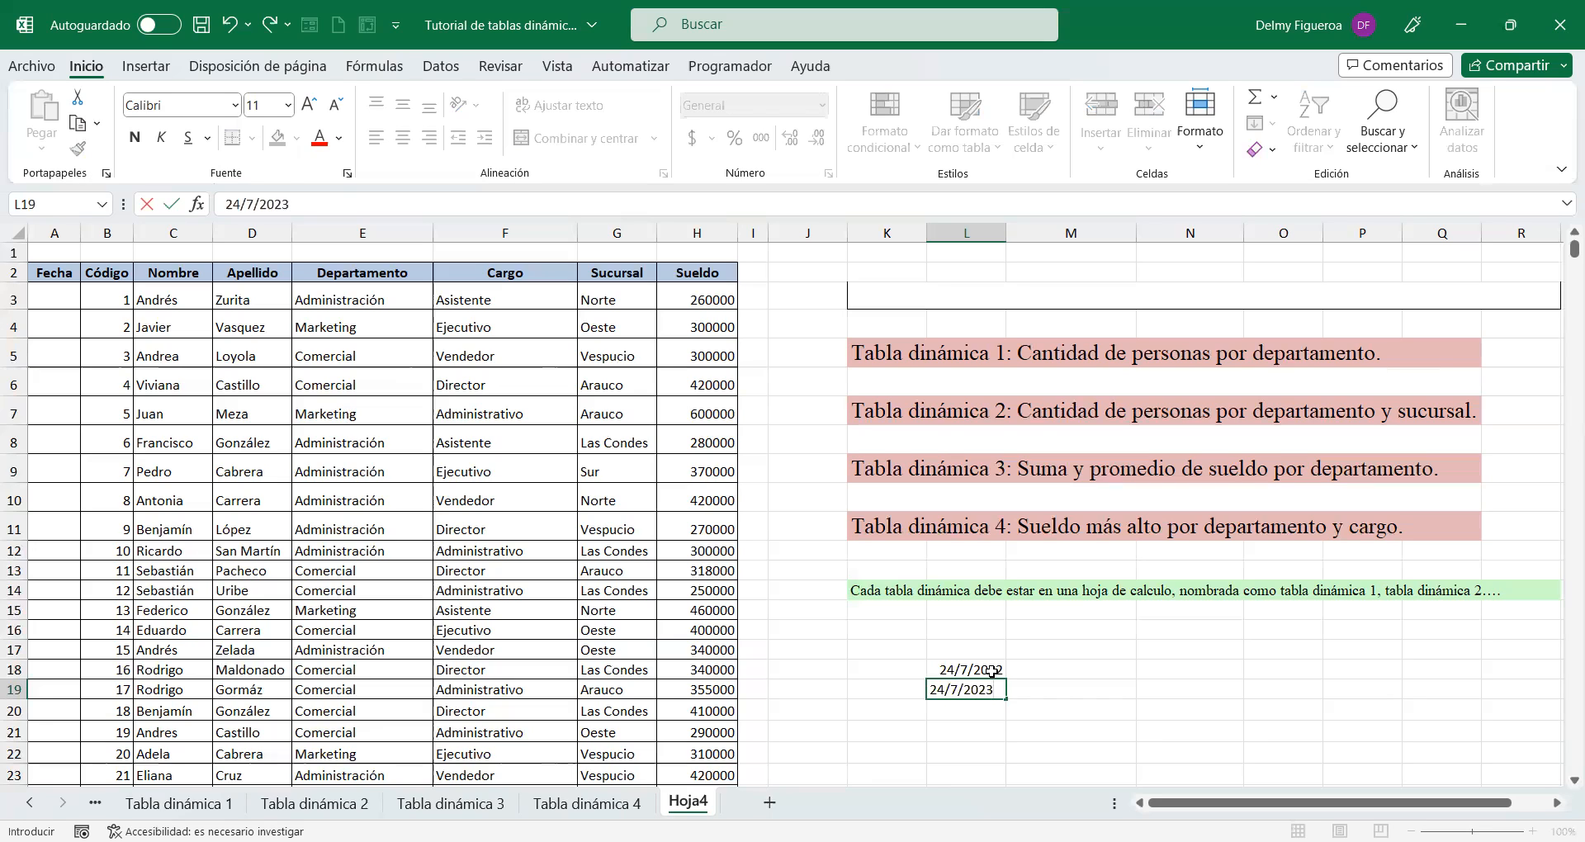
pyautogui.press('Return')
# Step: Apply the General number format to the two dates in L18:L19
pyautogui.moveTo(990, 670); pyautogui.dragTo(991, 690)
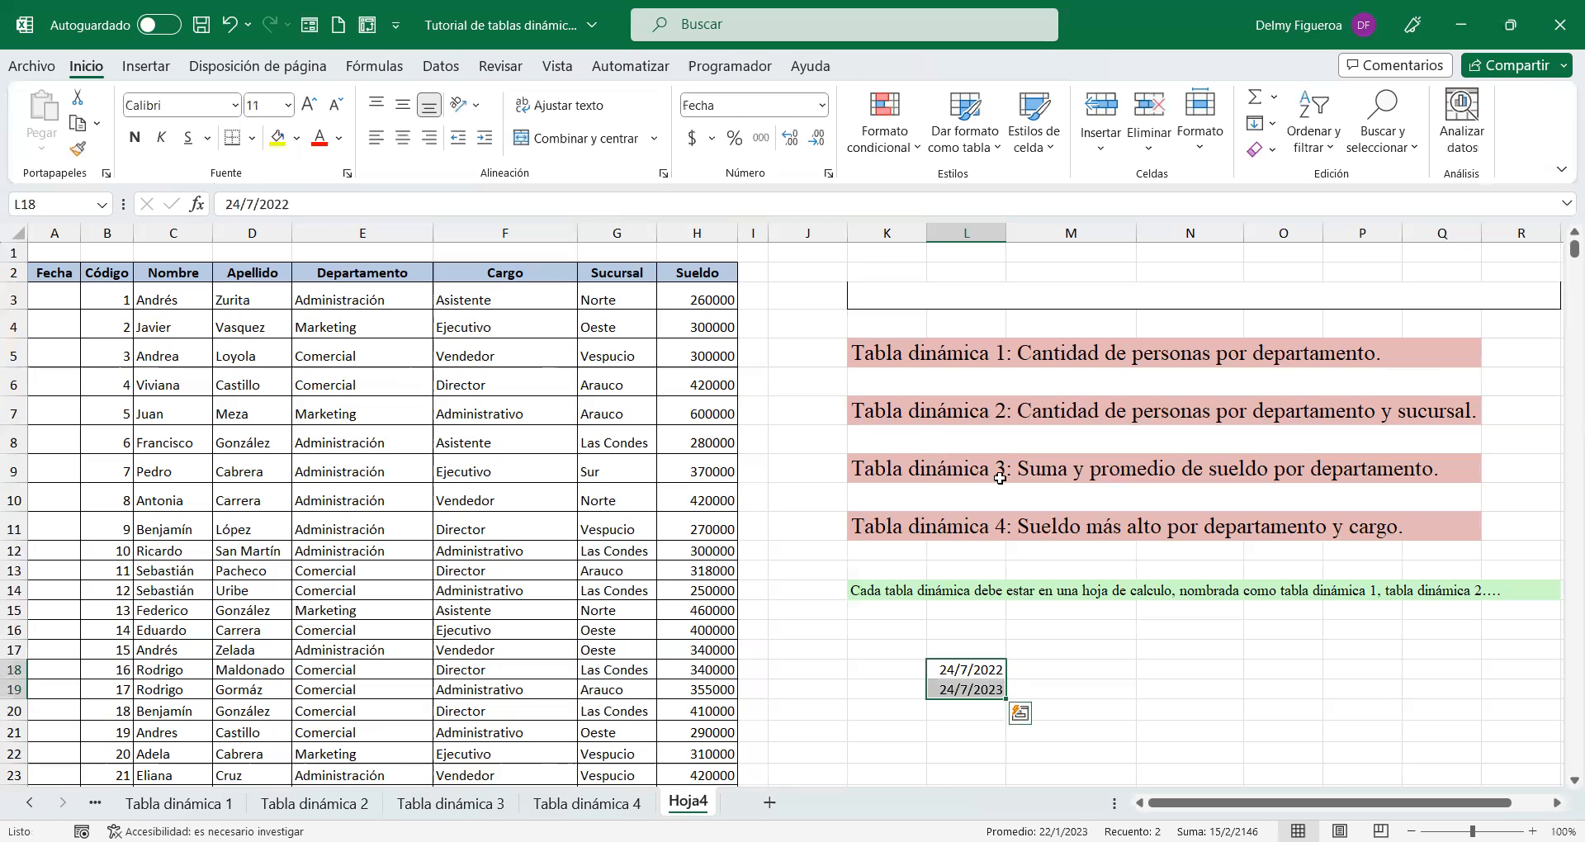
pyautogui.click(822, 105)
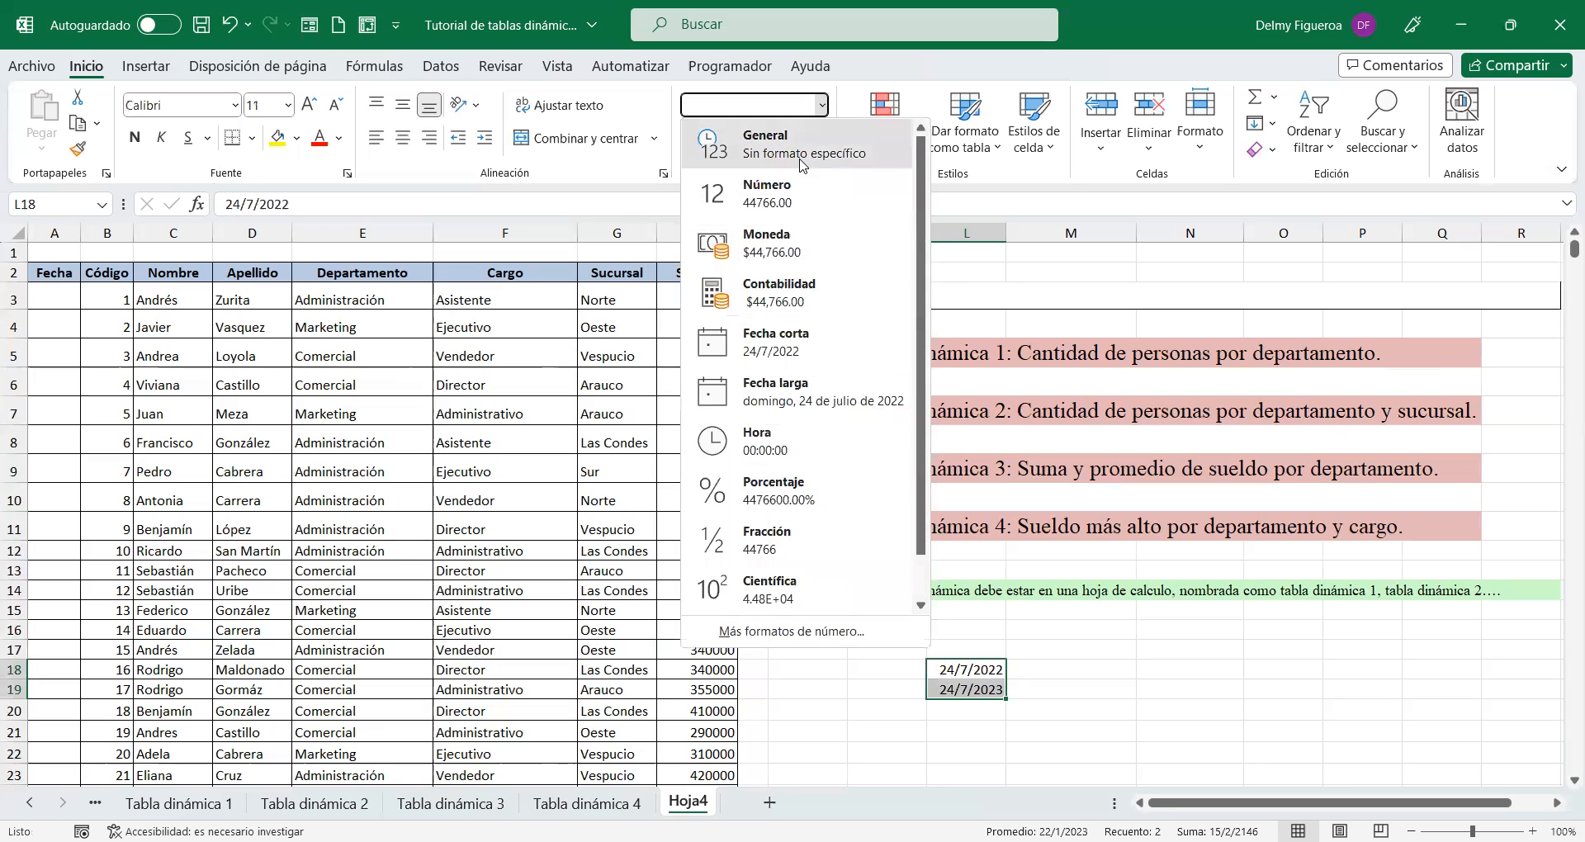
pyautogui.click(799, 164)
pyautogui.click(1053, 671)
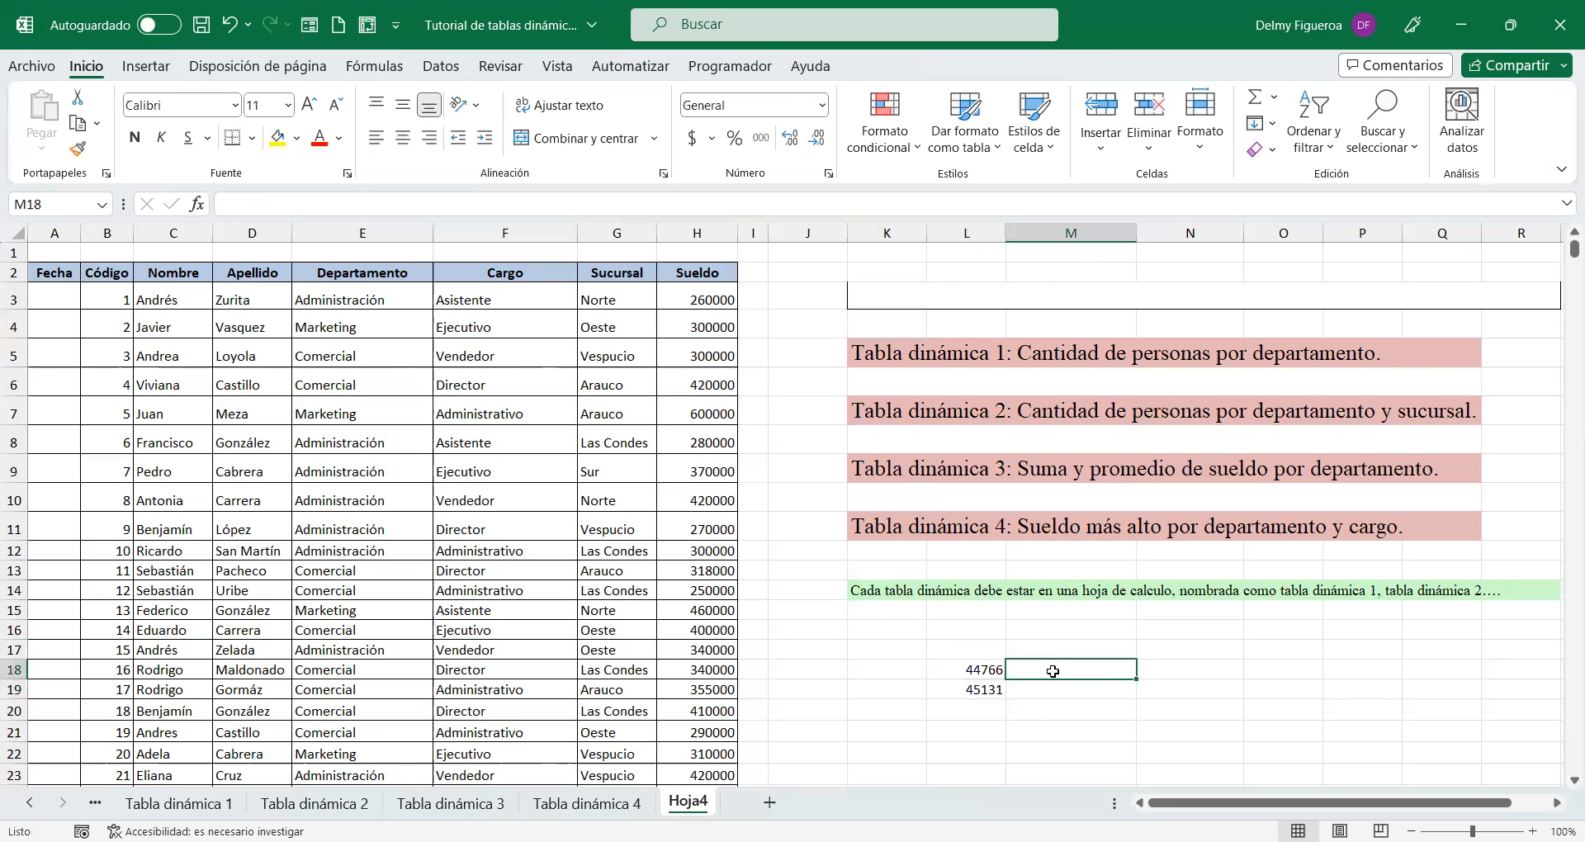
# Step: Enter =+ALEATORIO.ENTRE(44766;45131) in A3 and fill it down the whole Fecha column
pyautogui.click(62, 292)
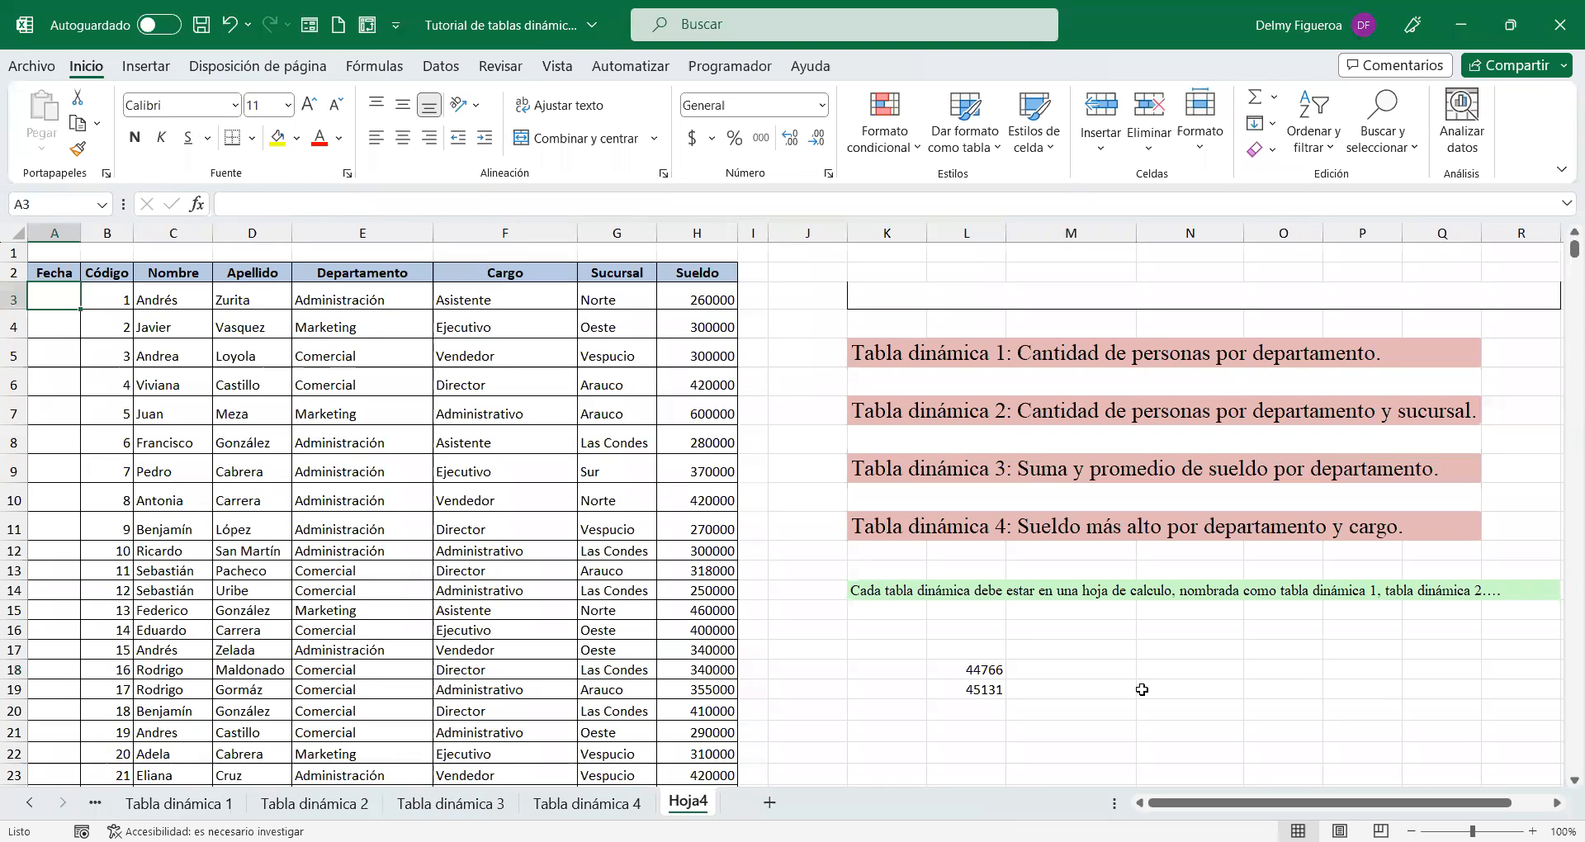
pyautogui.write('+a')
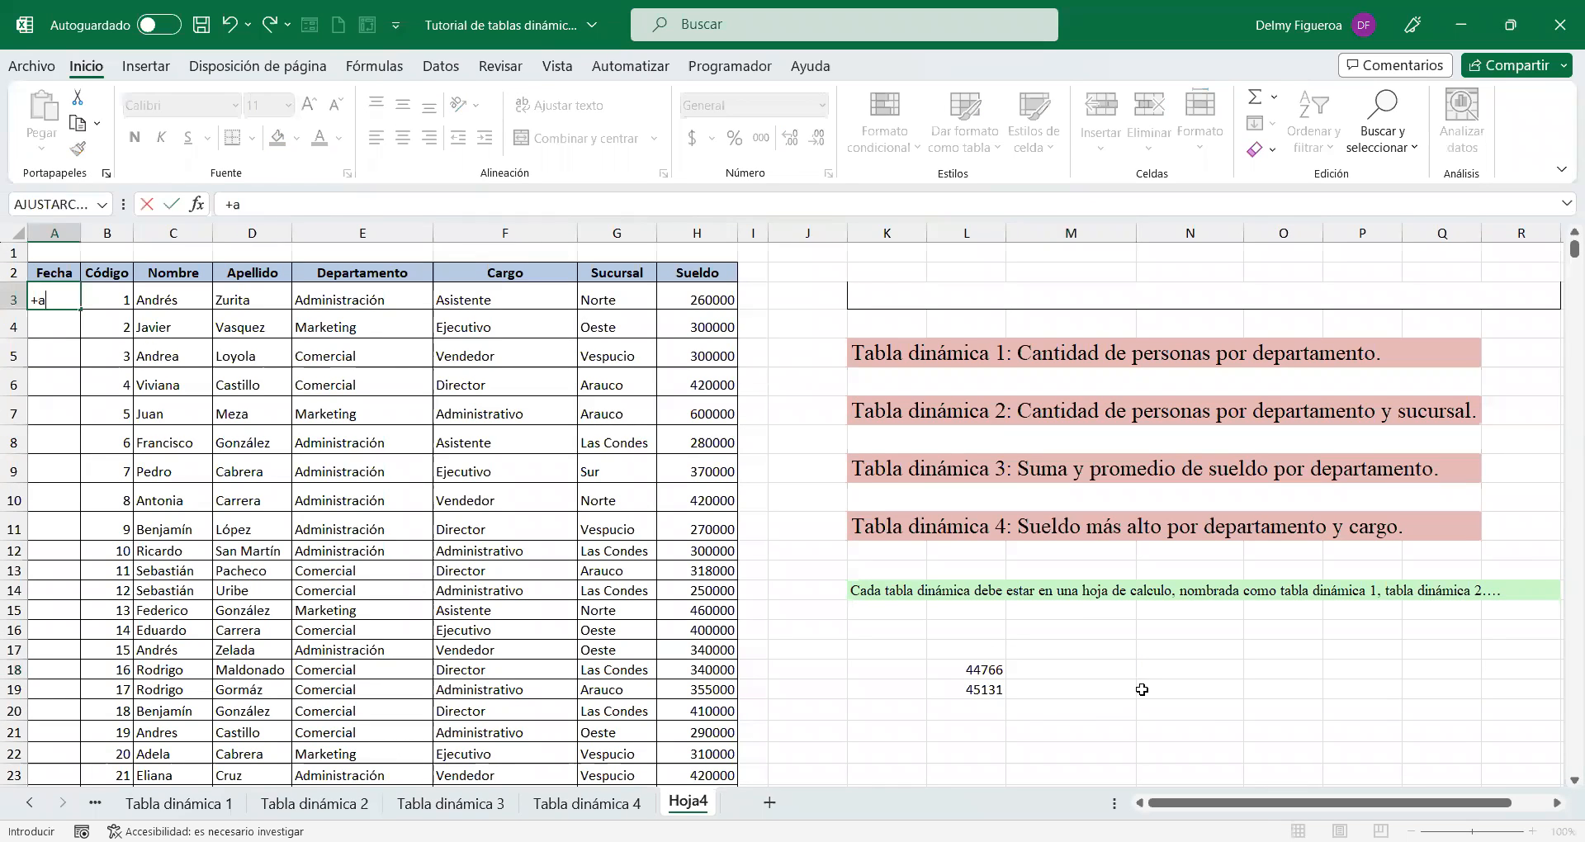
pyautogui.write('lea')
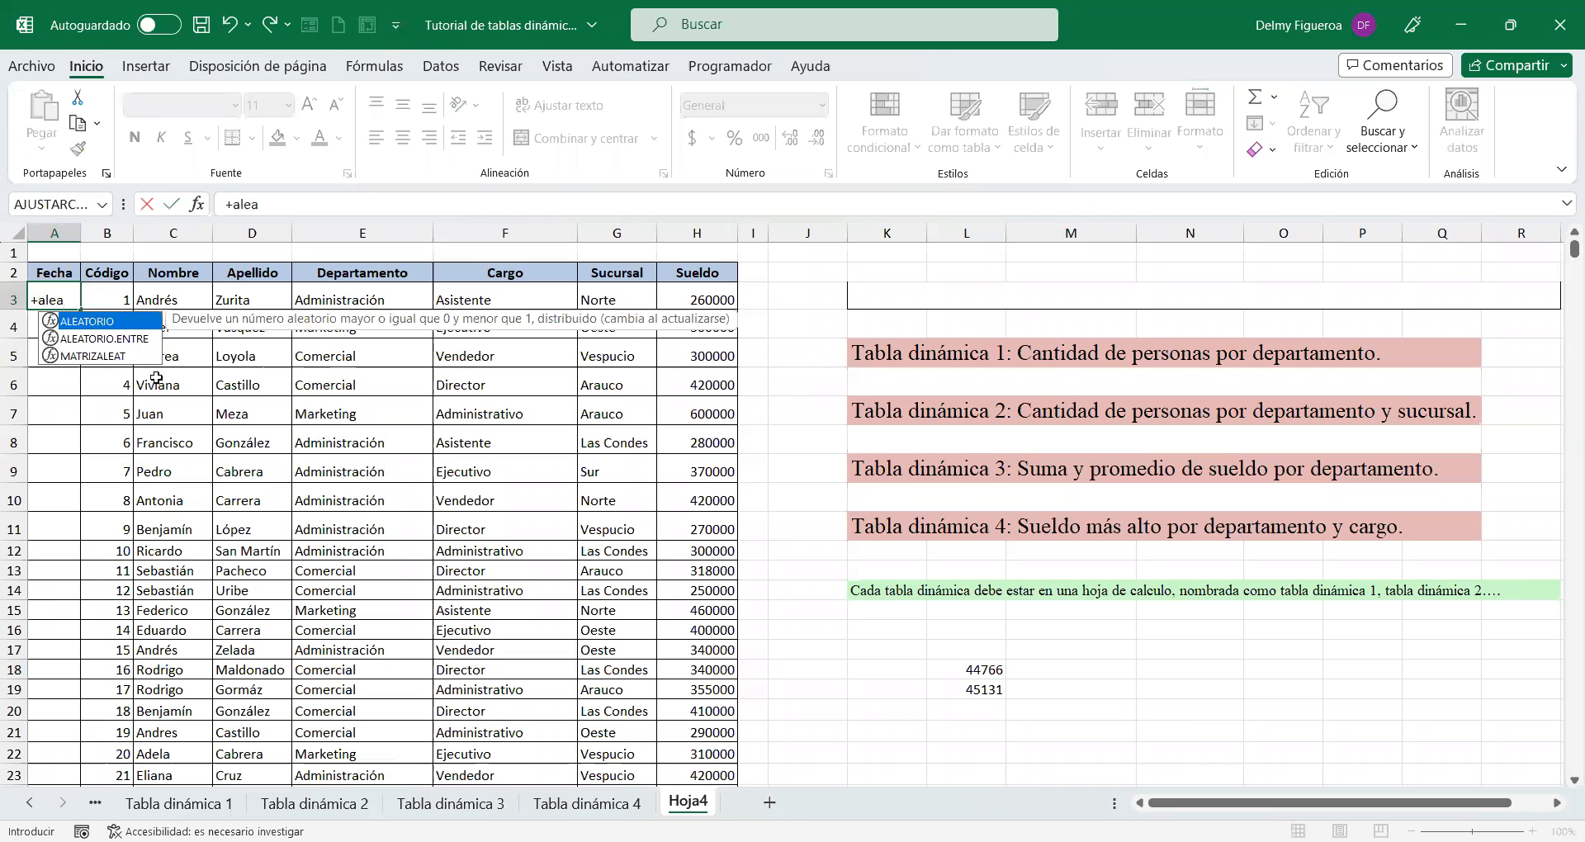
pyautogui.doubleClick(128, 336)
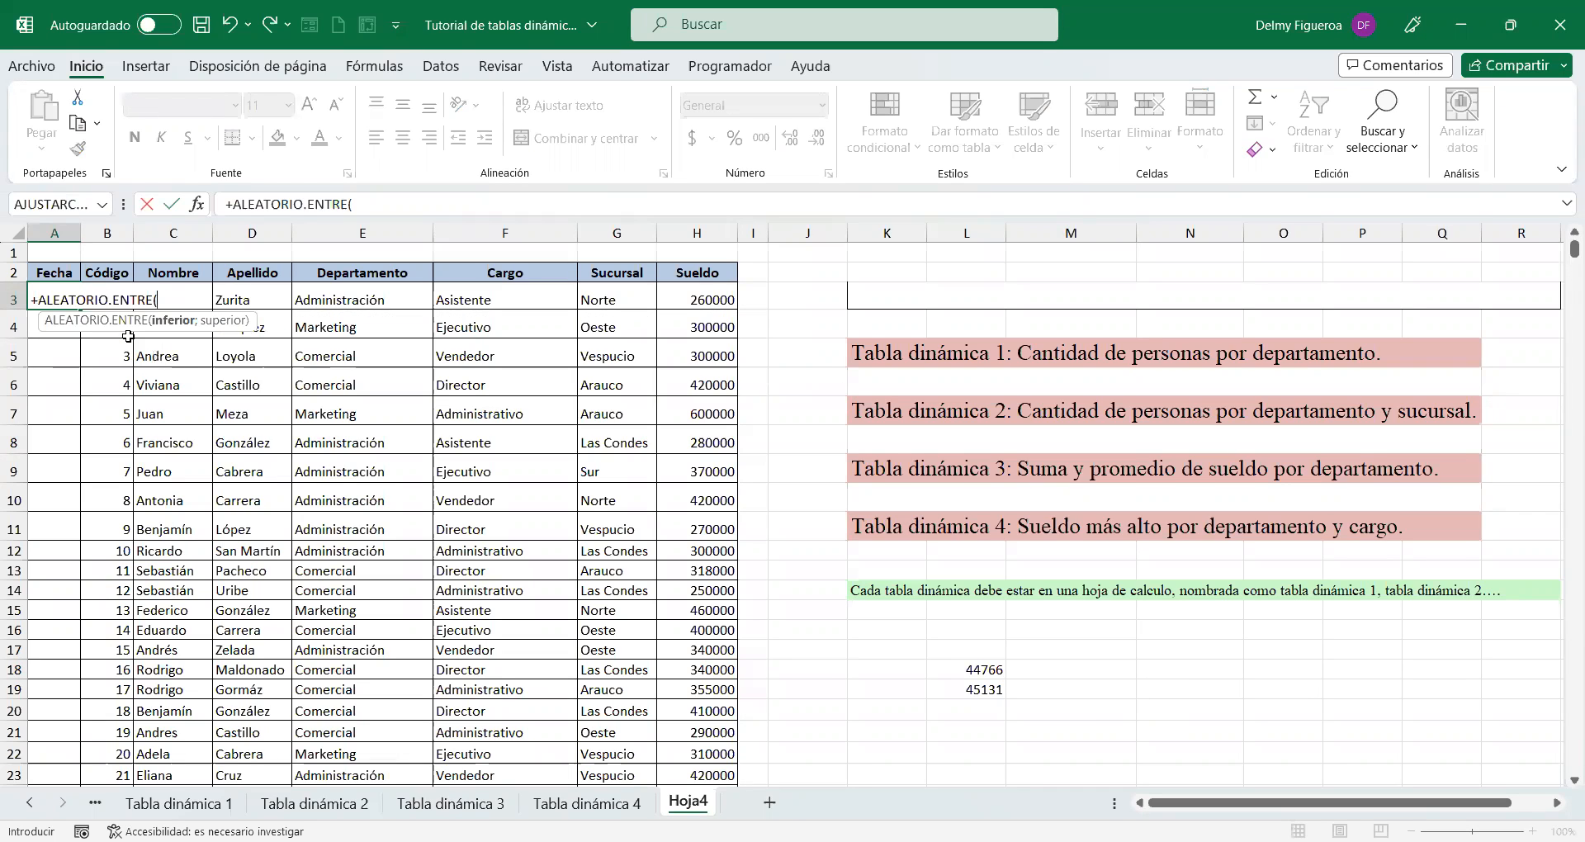
pyautogui.write('44')
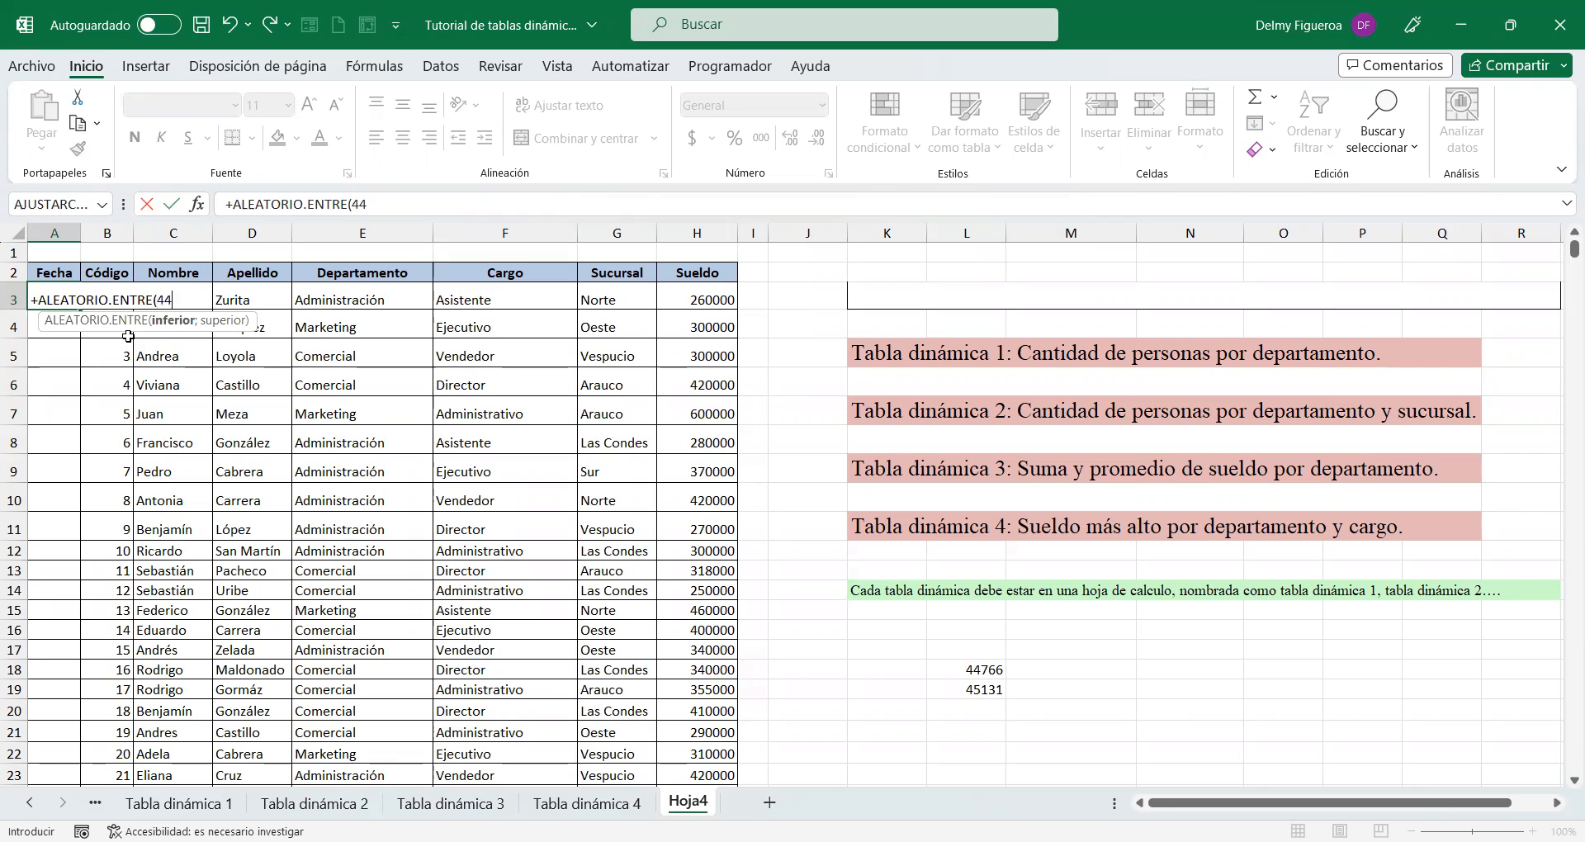
pyautogui.write('766;45131')
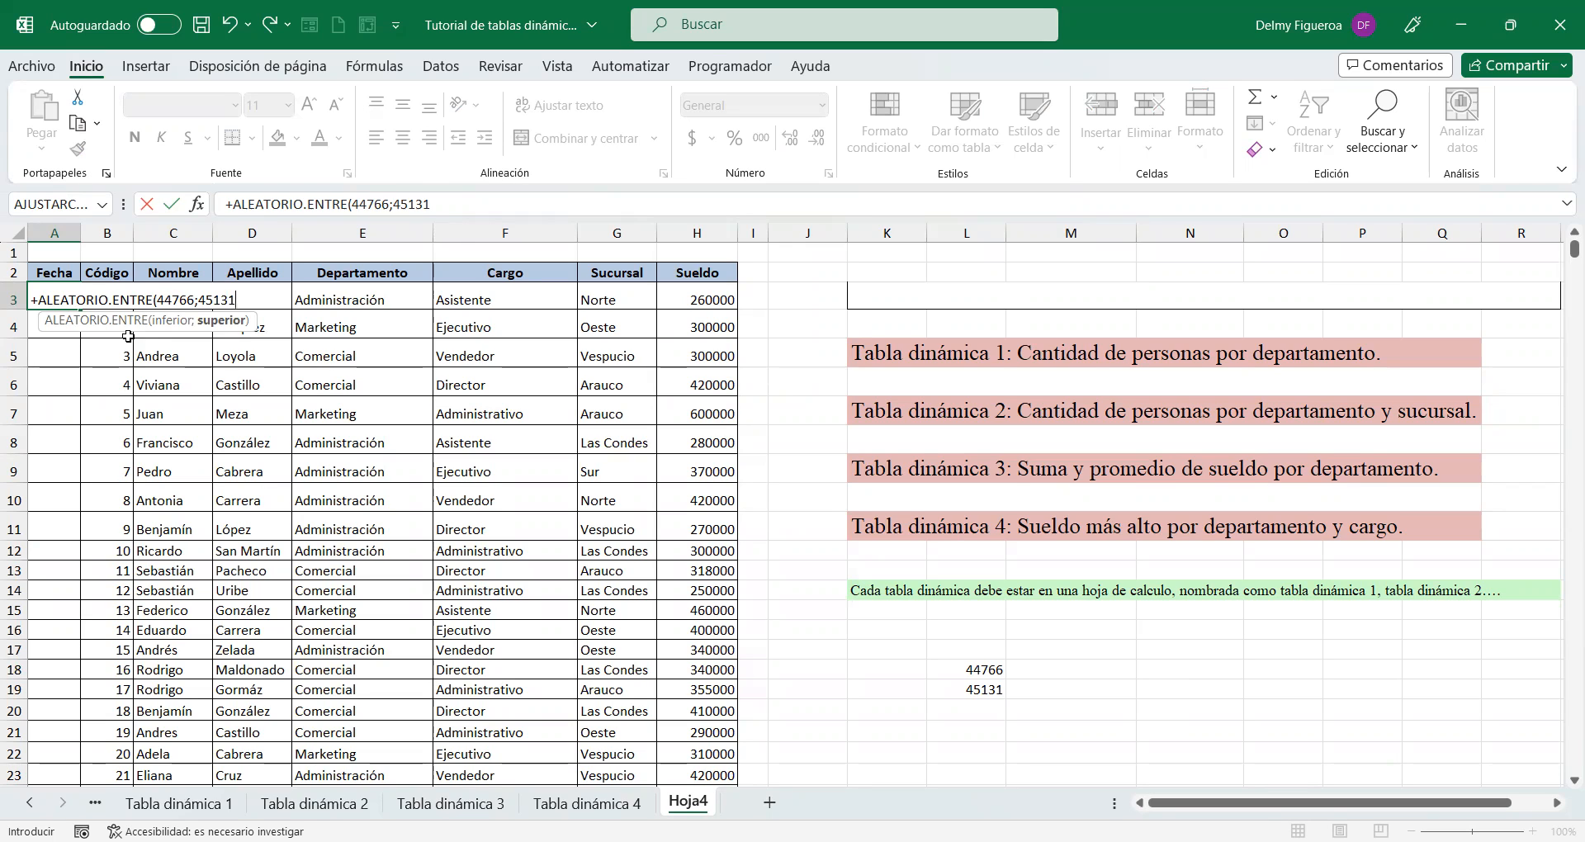
pyautogui.press('Return')
pyautogui.click(66, 302)
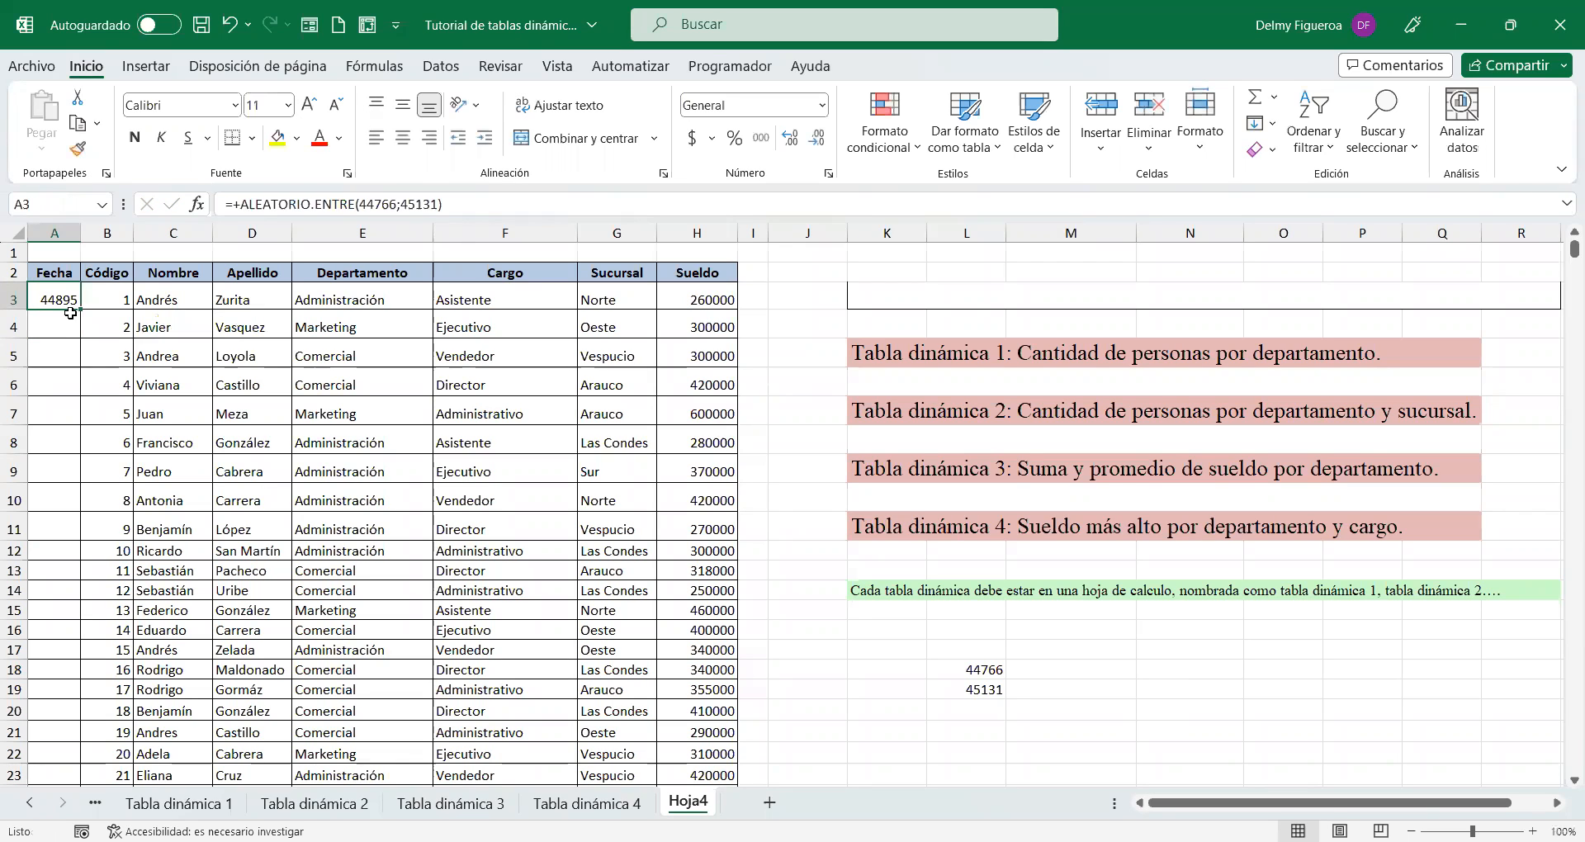
pyautogui.doubleClick(82, 309)
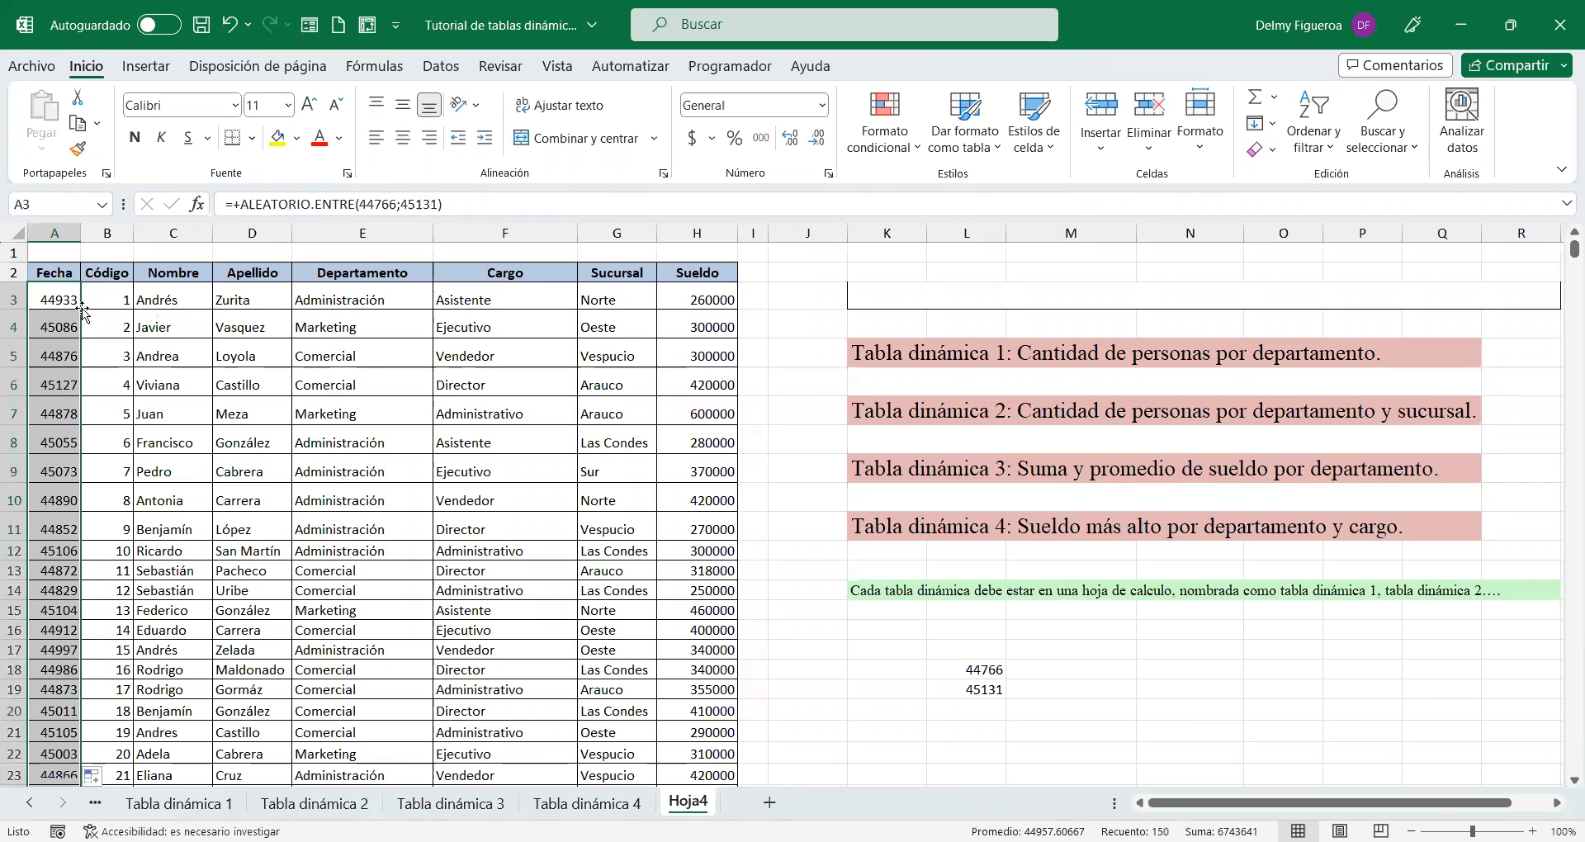
# Step: Apply the Fecha corta format to the Fecha values and autofit the width of column A
pyautogui.click(822, 105)
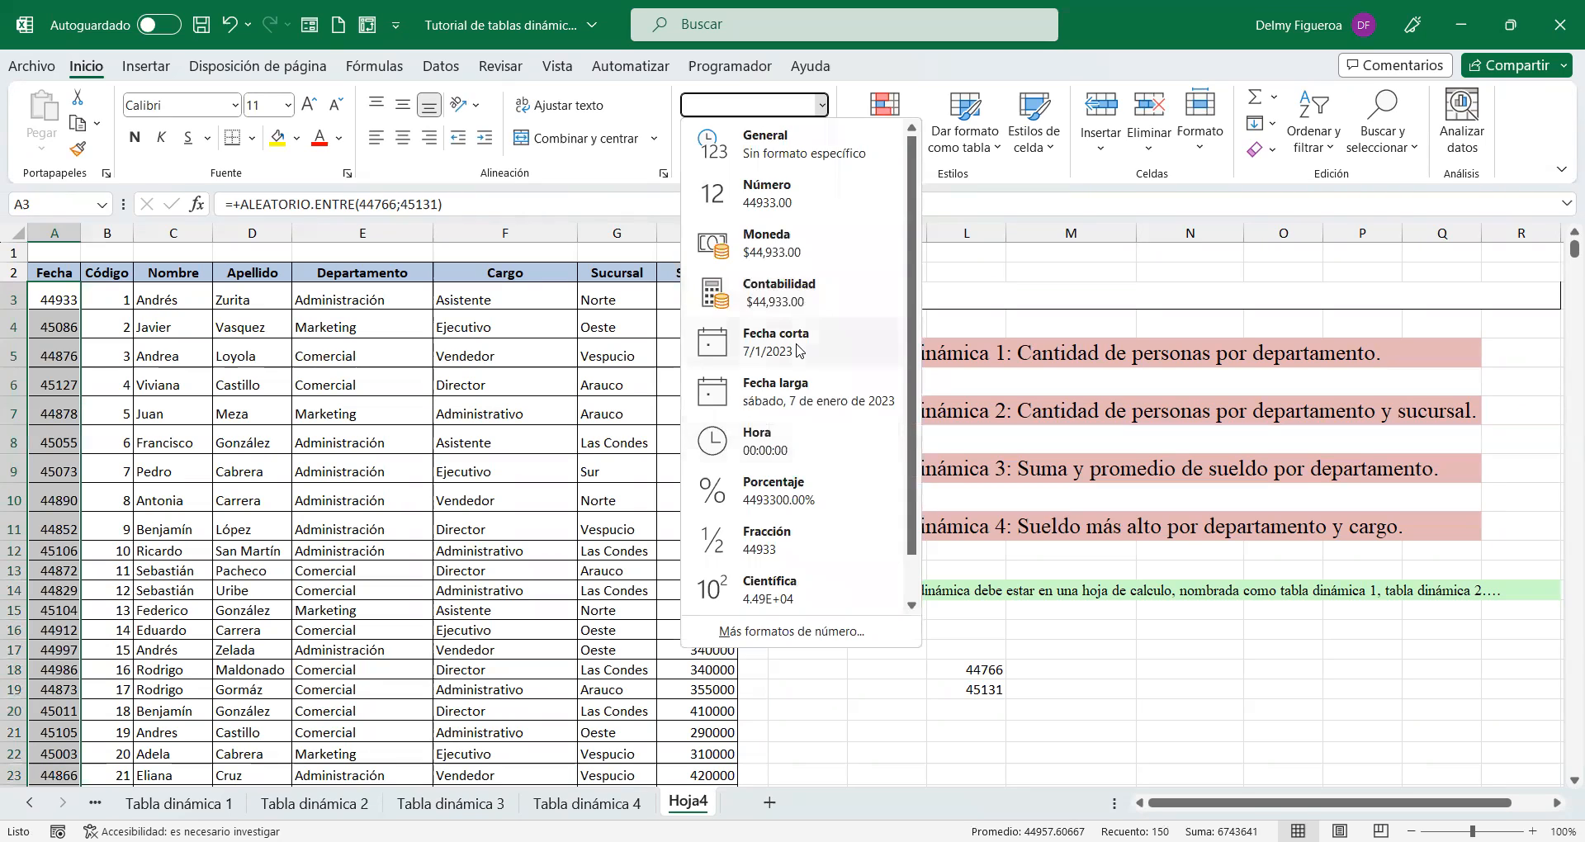
pyautogui.click(795, 343)
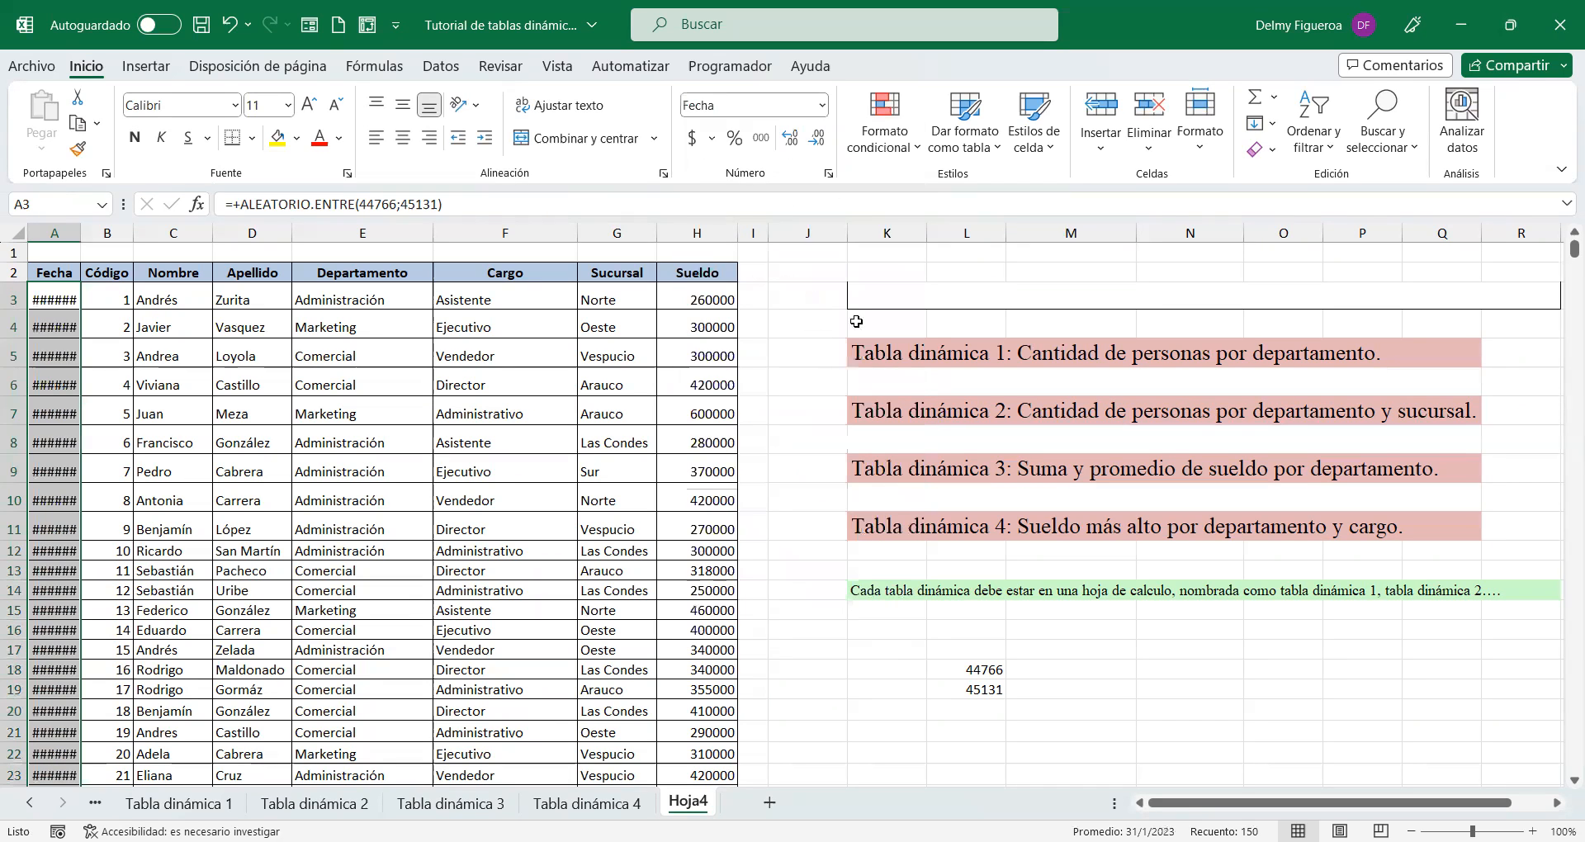
pyautogui.doubleClick(80, 233)
# Step: Clear the two helper date numbers in L18:L19
pyautogui.moveTo(1017, 649); pyautogui.dragTo(1024, 689)
pyautogui.press('Delete')
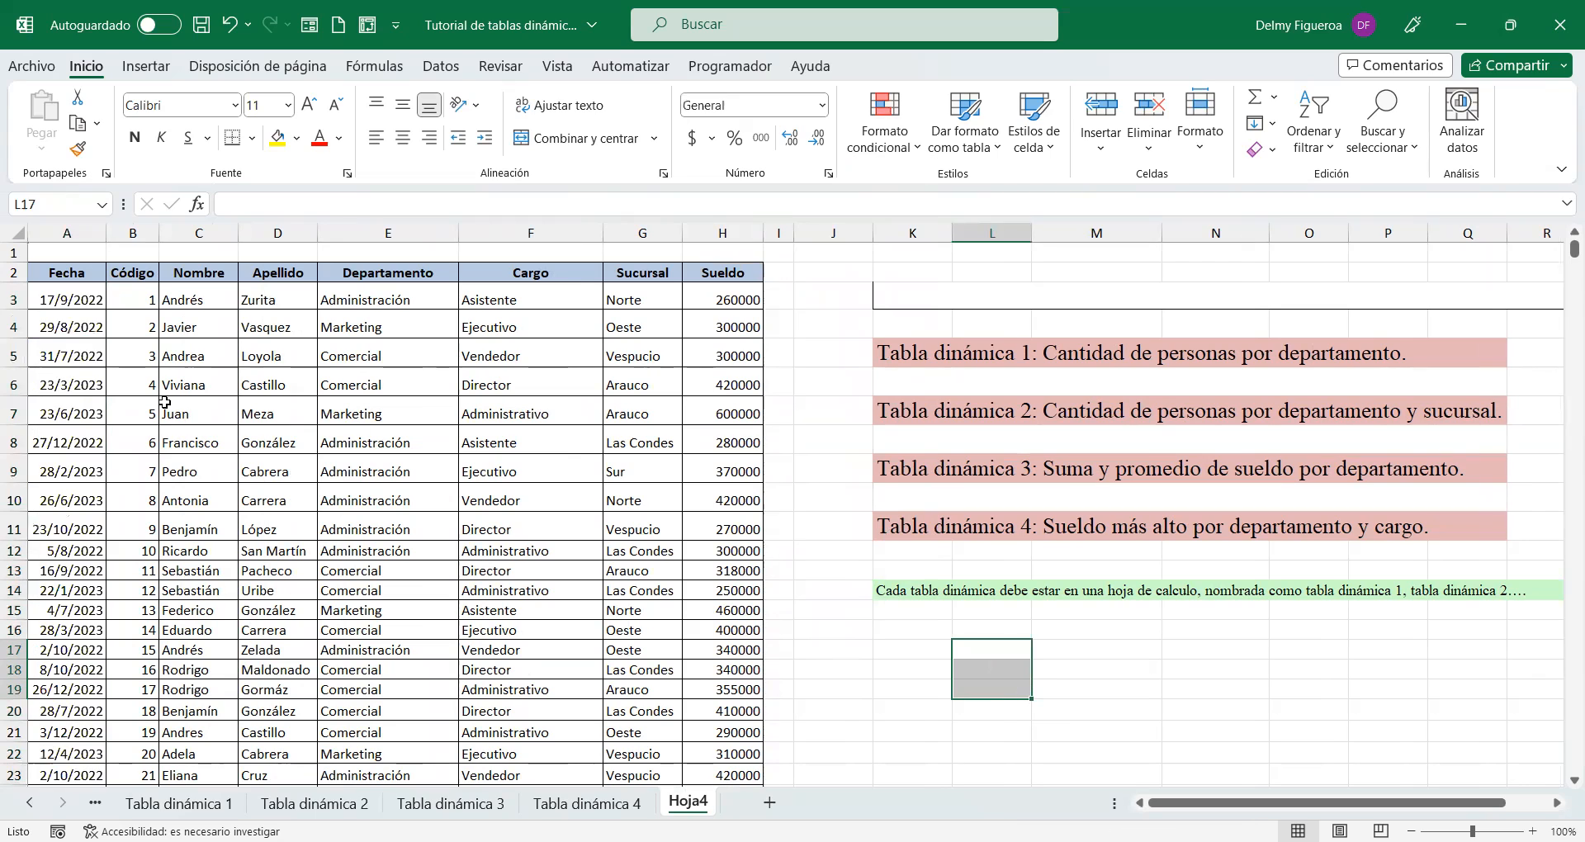
# Step: Replace the random-date formulas in the Fecha column from A3 to A152 with their values
pyautogui.click(80, 294)
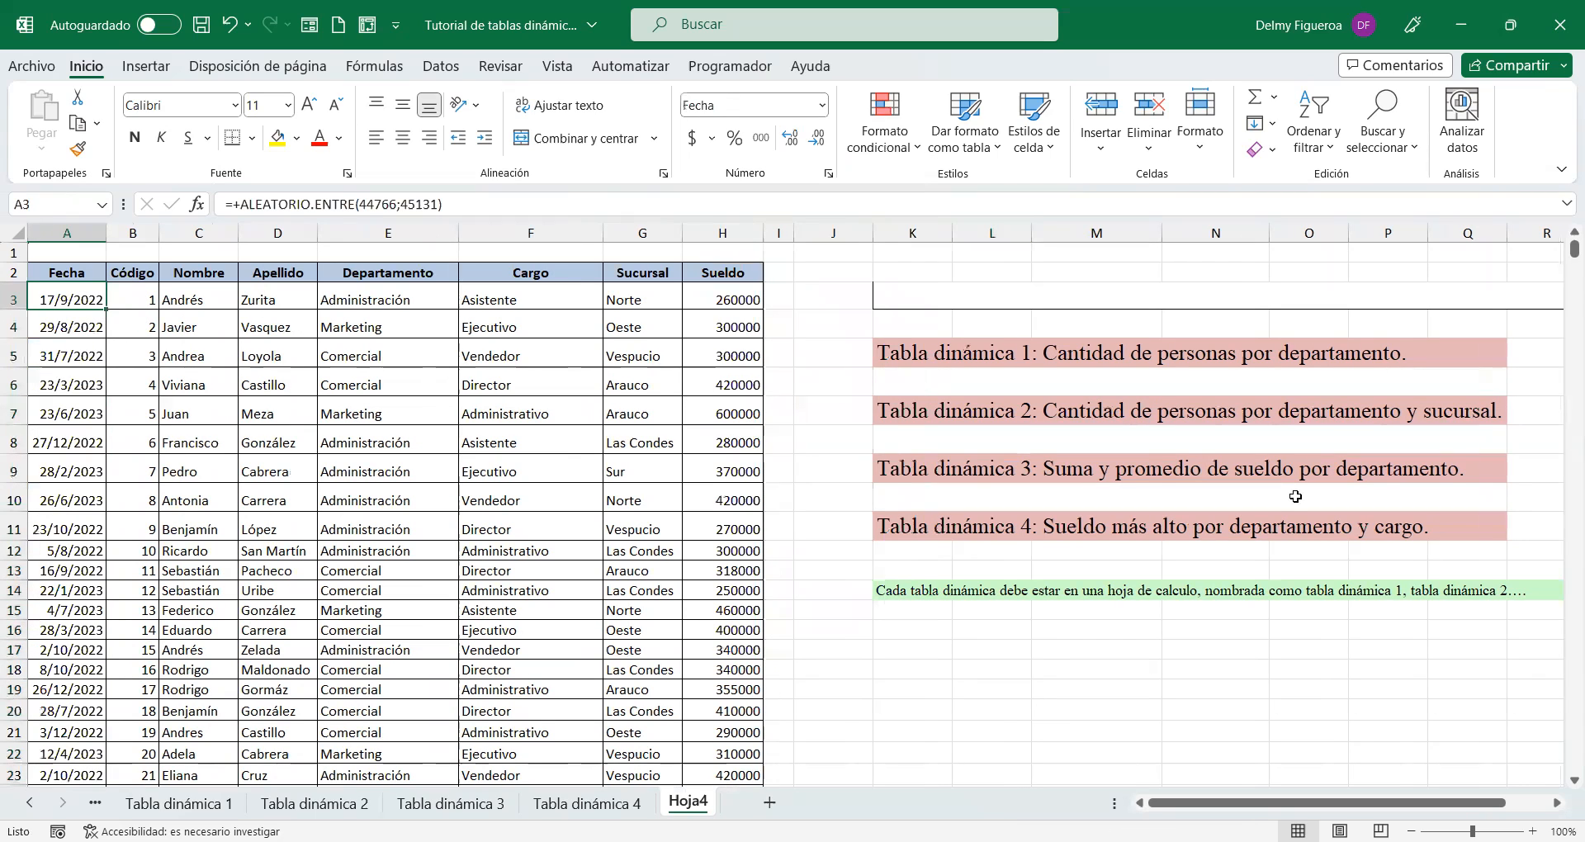
pyautogui.hotkey('ctrl', 'shift', 'Down')
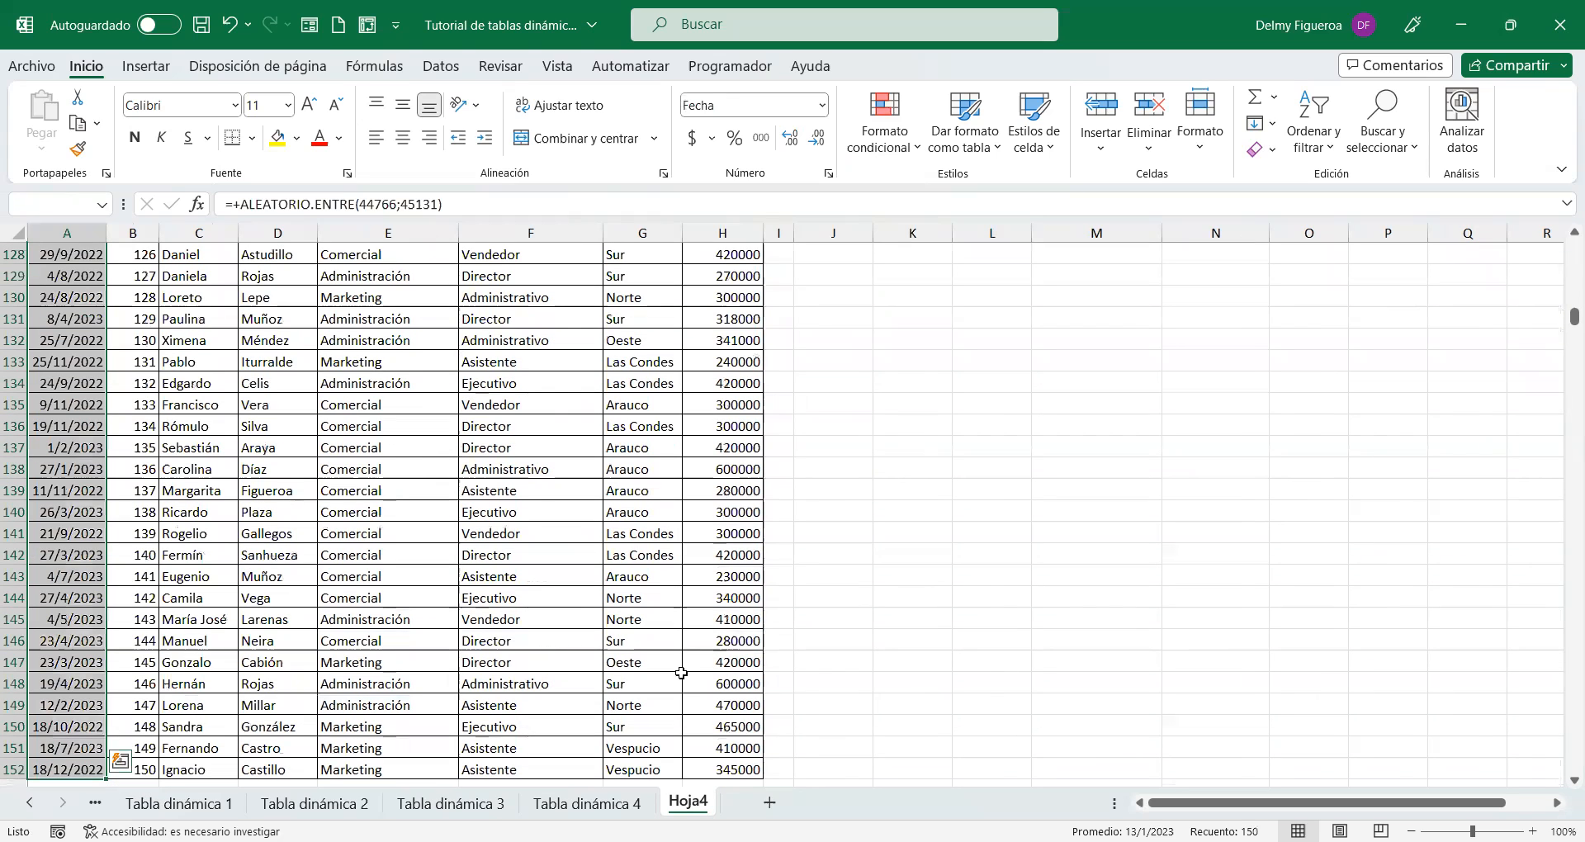
pyautogui.hotkey('ctrl', 'c')
pyautogui.rightClick(85, 398)
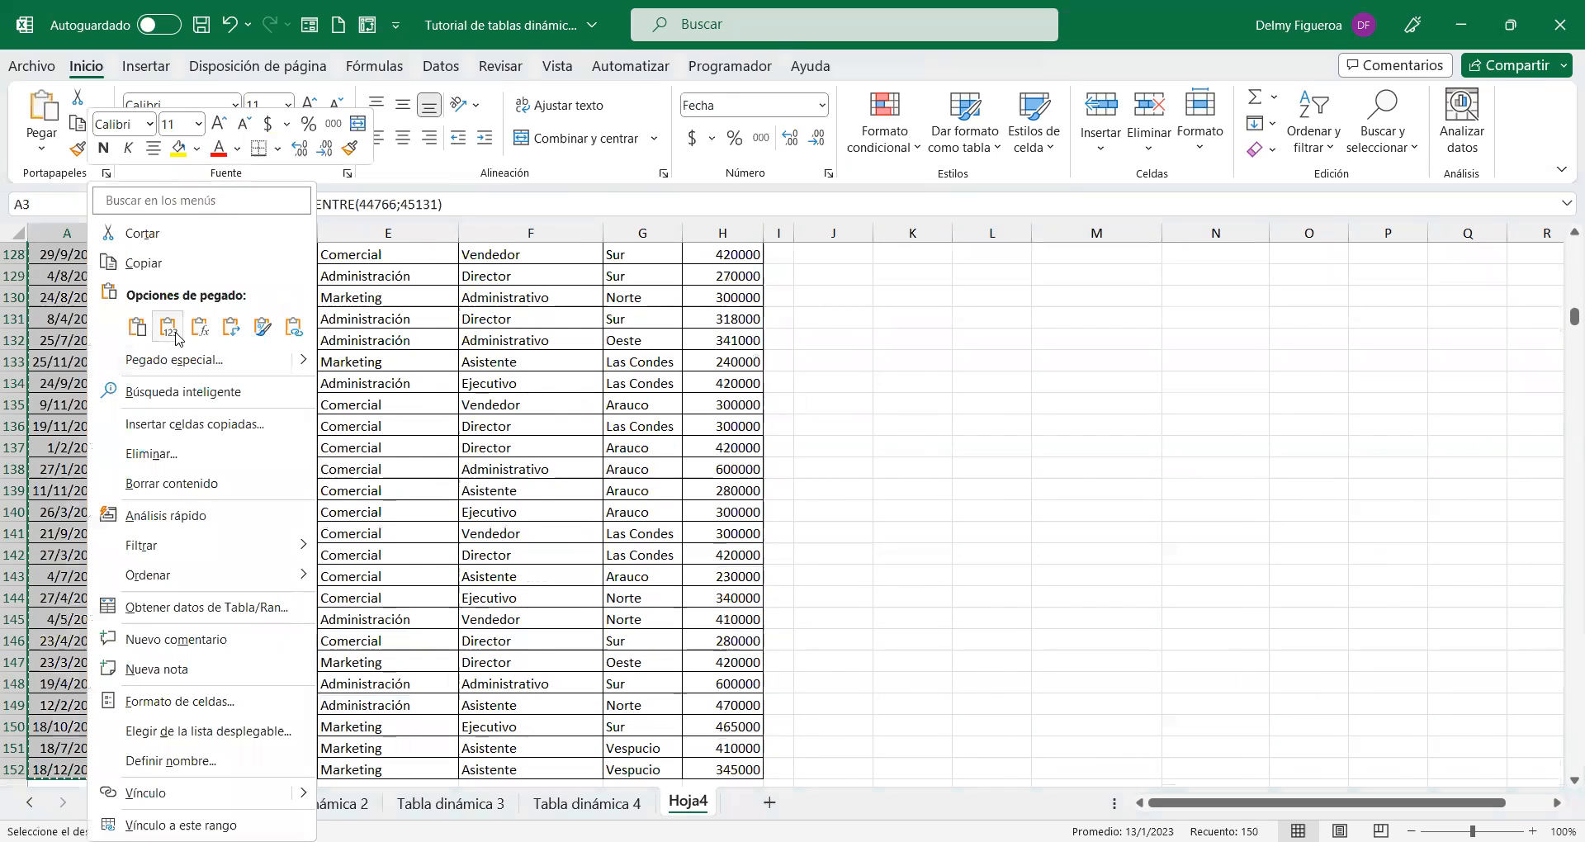
pyautogui.click(175, 335)
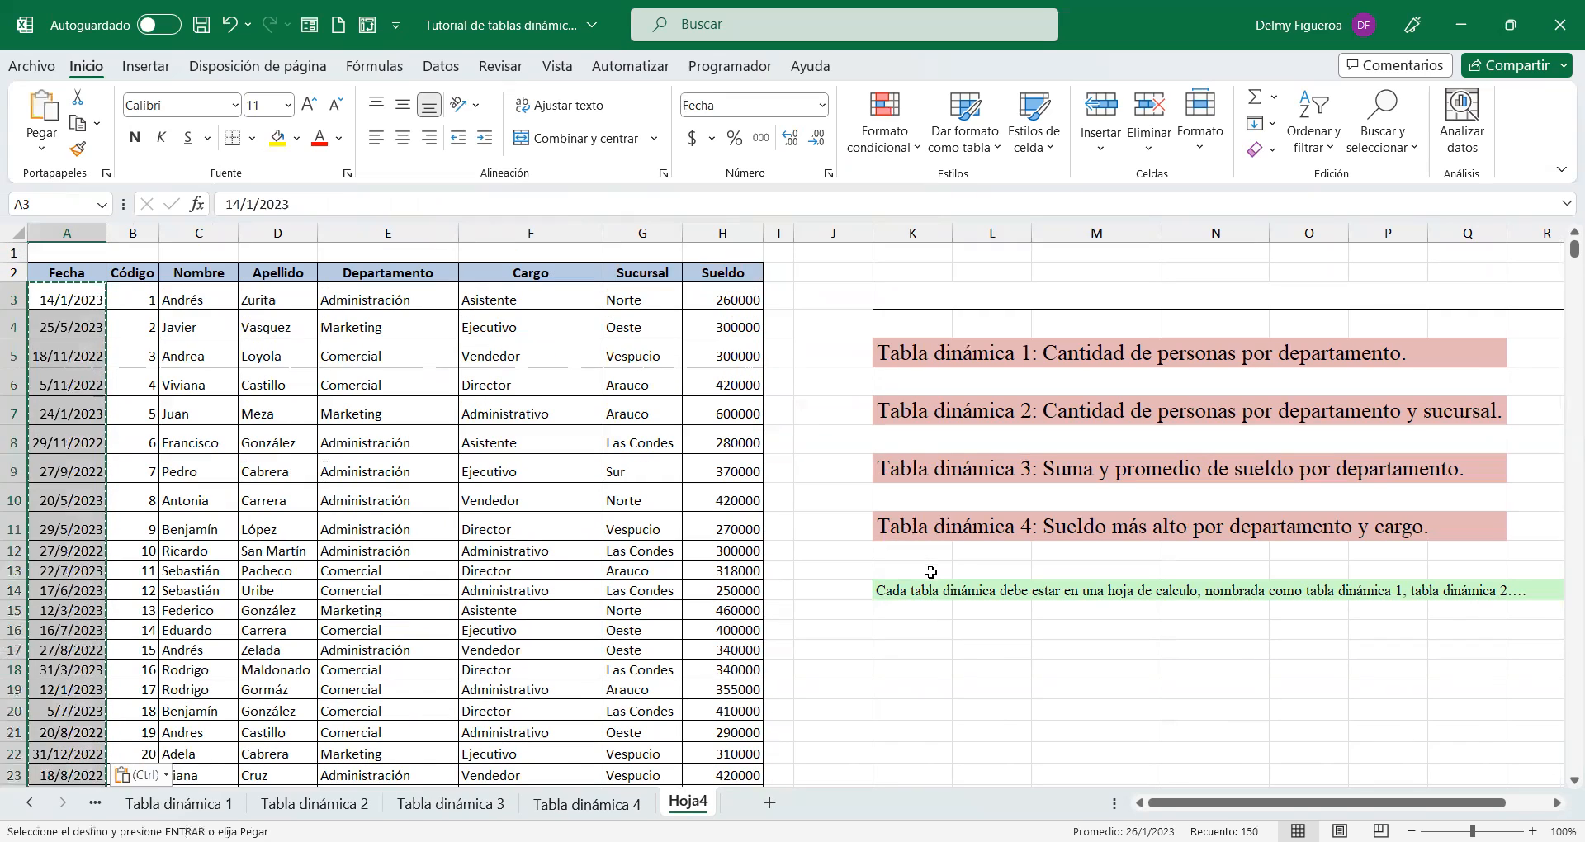
pyautogui.hotkey('ctrl', 'Home')
pyautogui.press('ctrl')
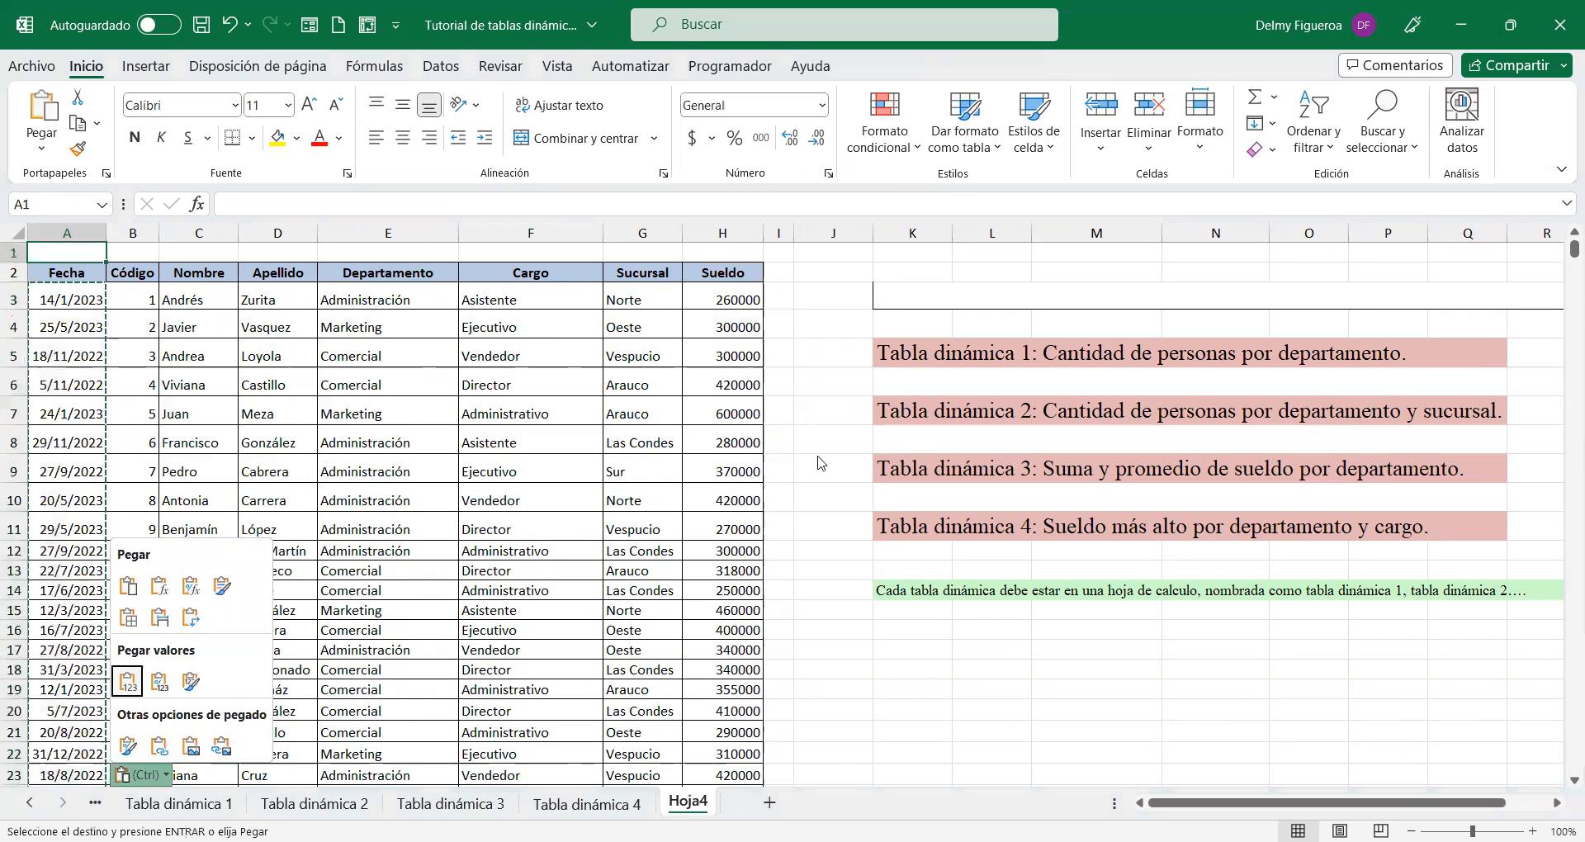
pyautogui.press('Escape')
pyautogui.click(79, 328)
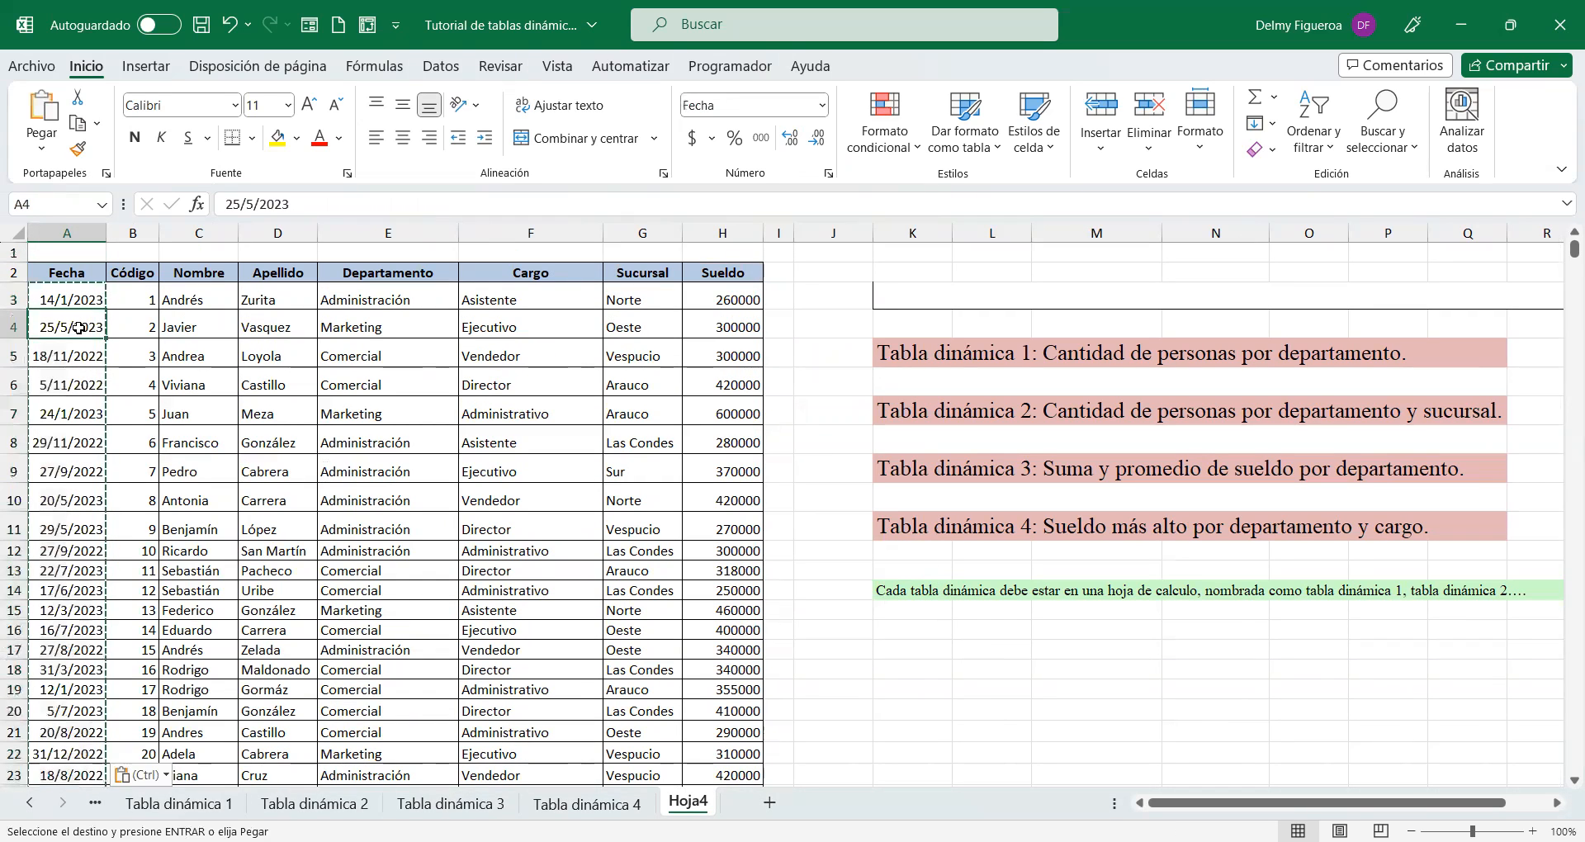
pyautogui.press('Escape')
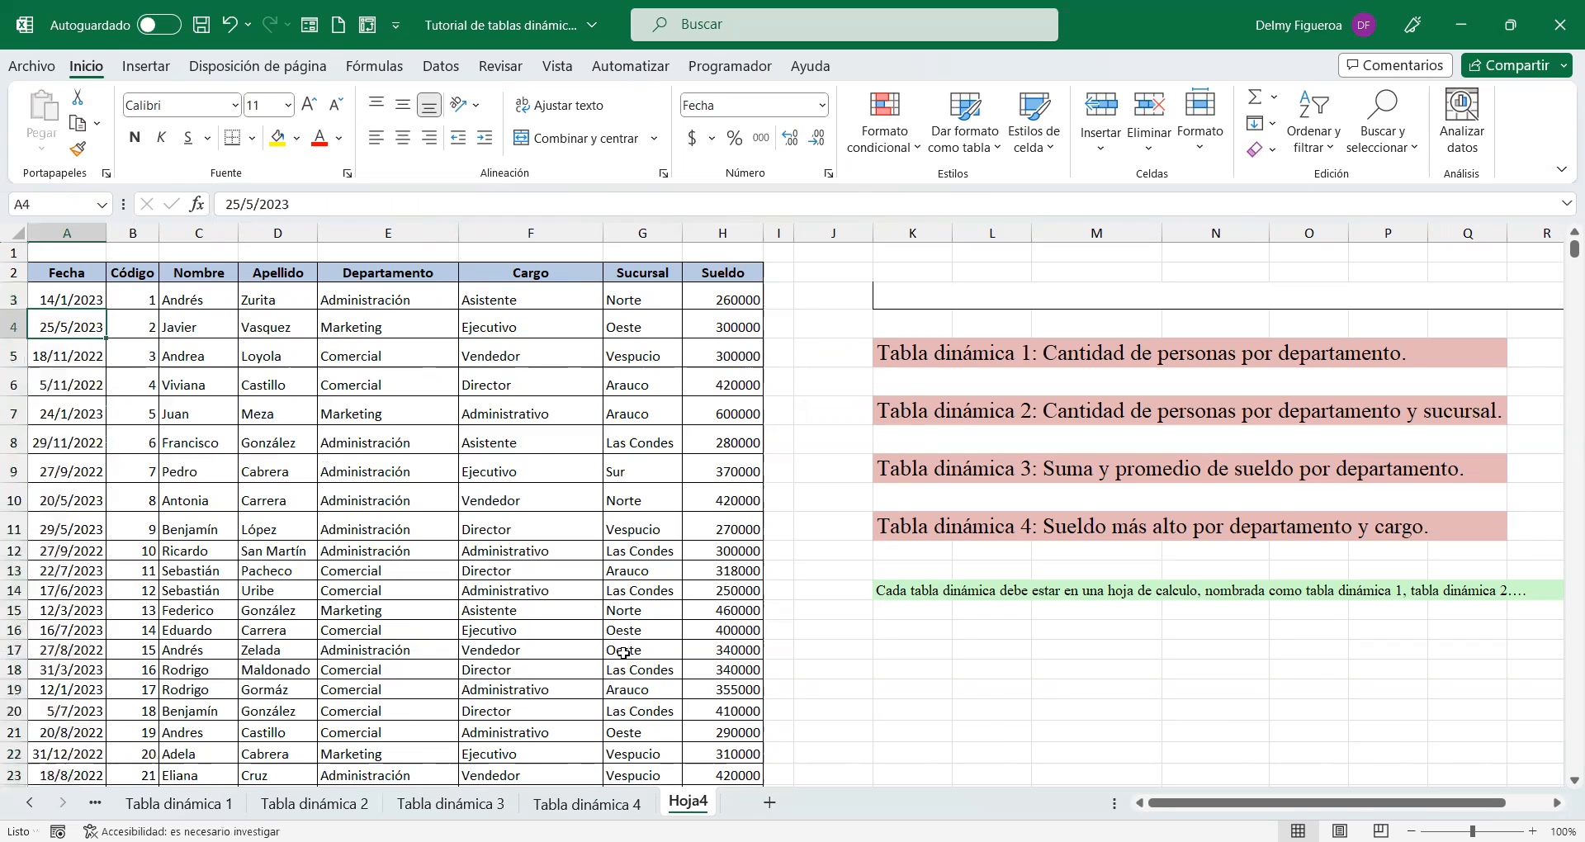
# Step: Refresh the pivot table on the Tabla dinámica 4 sheet
pyautogui.click(640, 805)
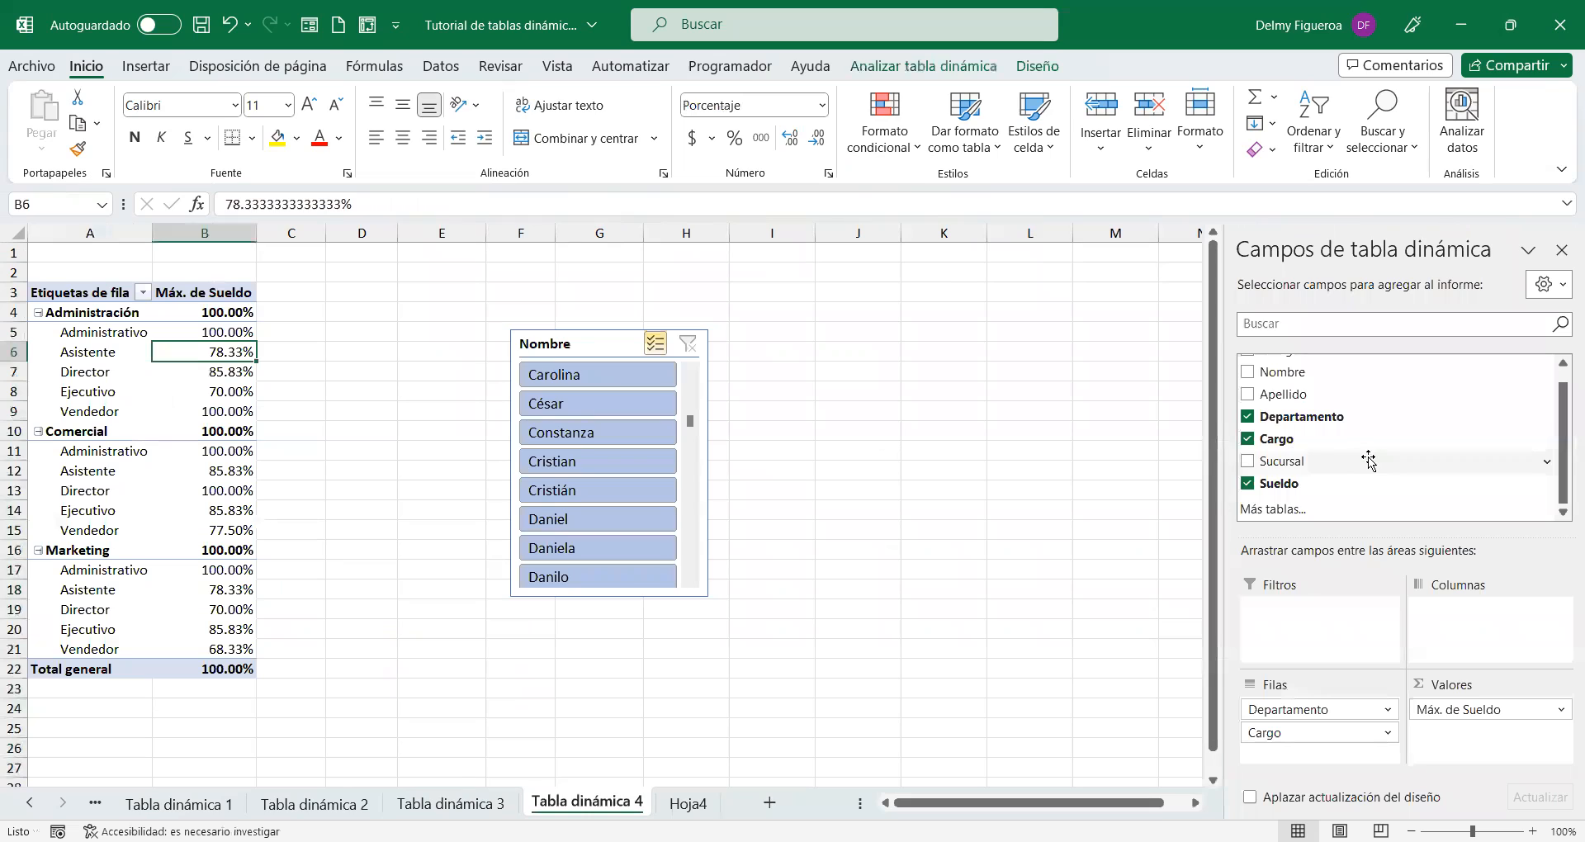
pyautogui.scroll(1, 1358, 455)
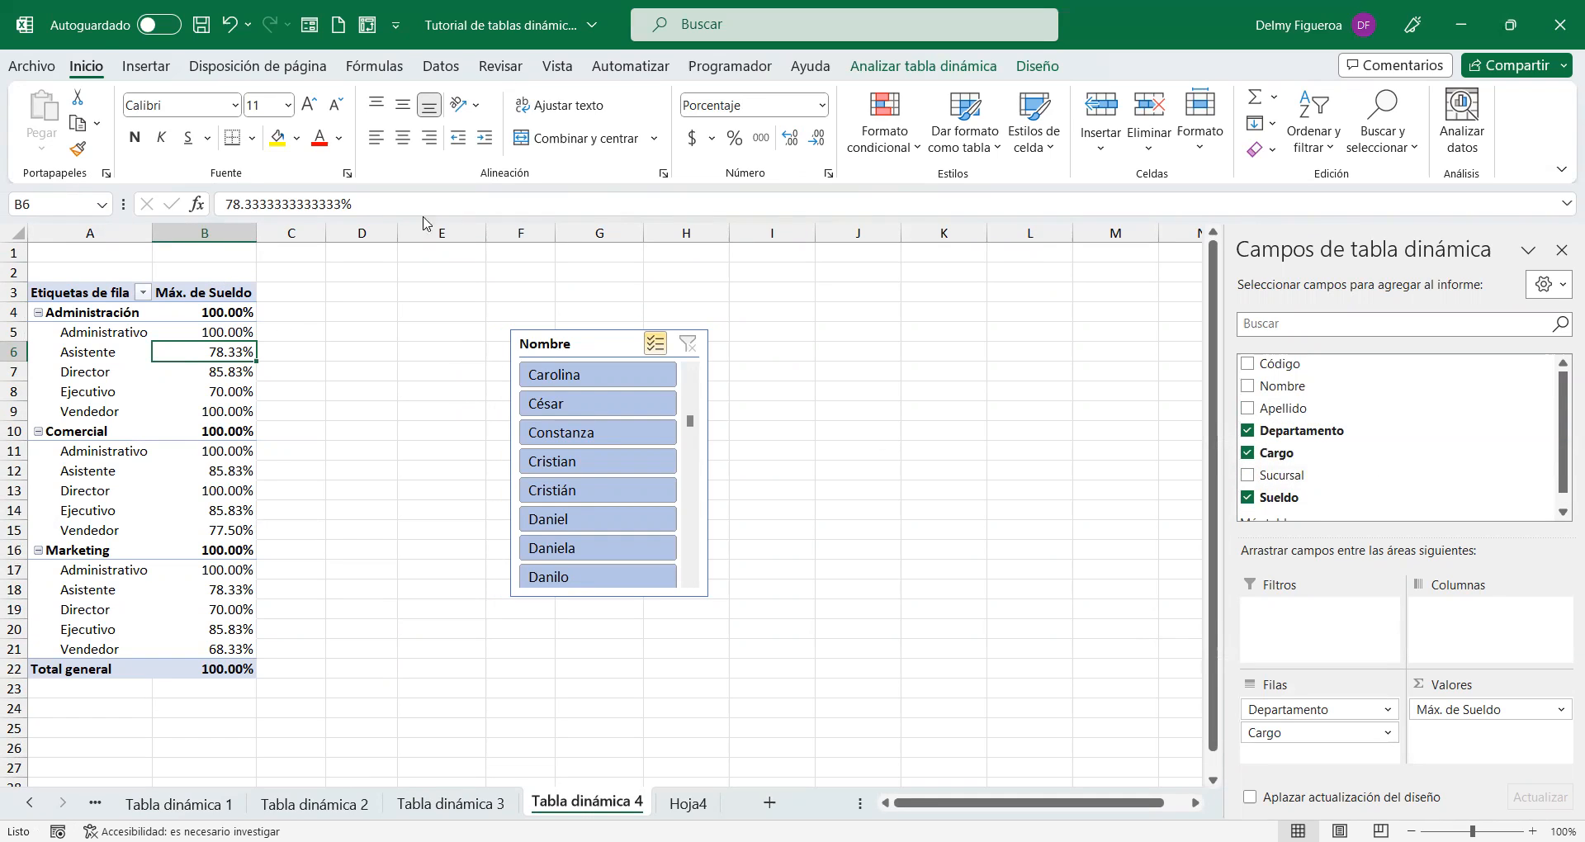
pyautogui.rightClick(189, 369)
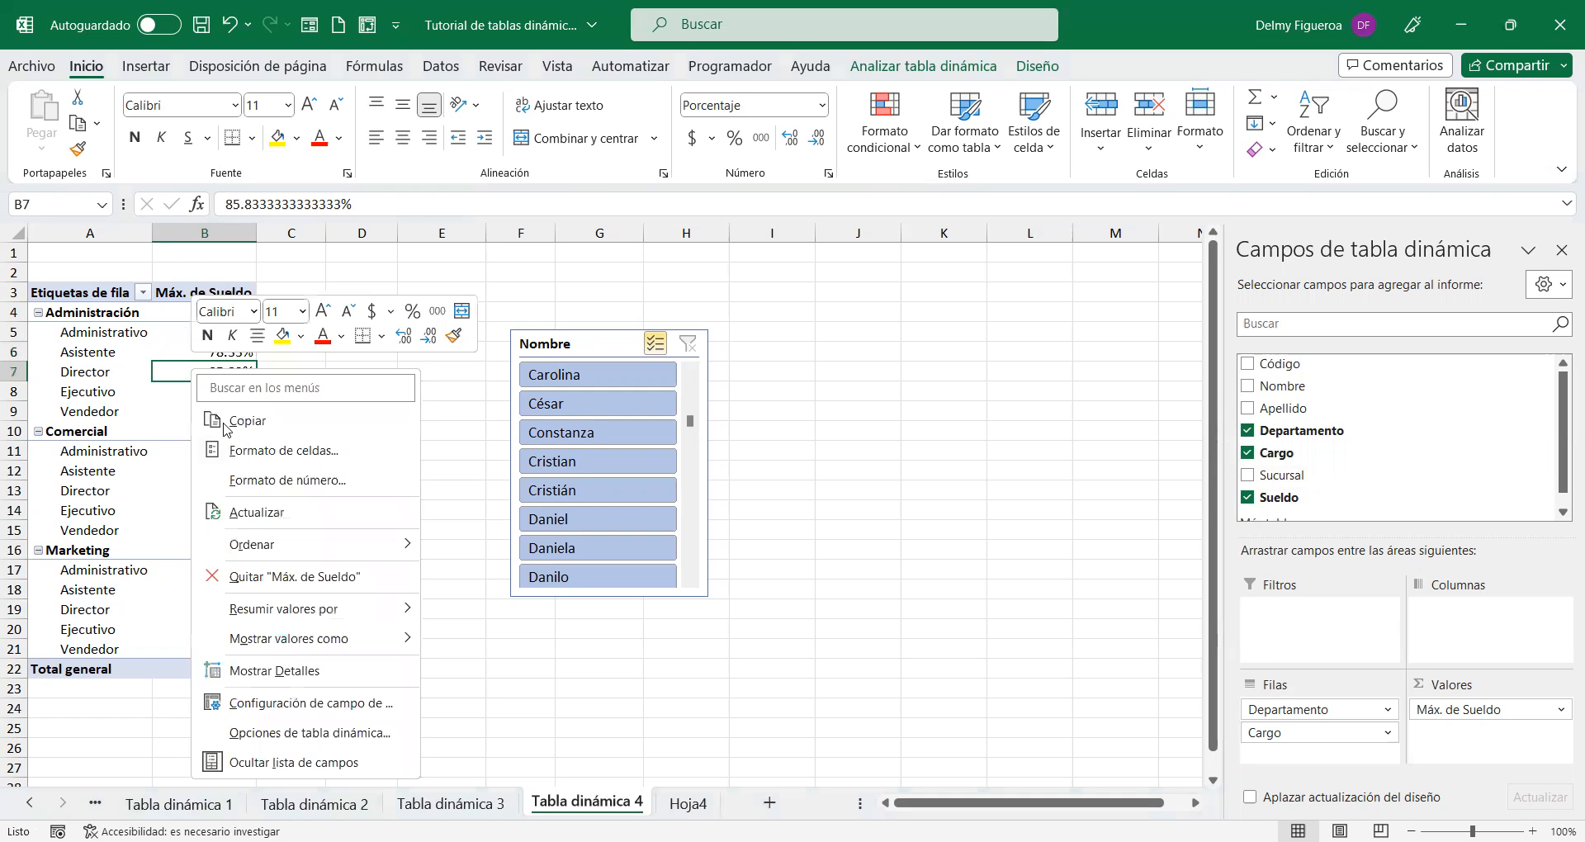
pyautogui.click(255, 512)
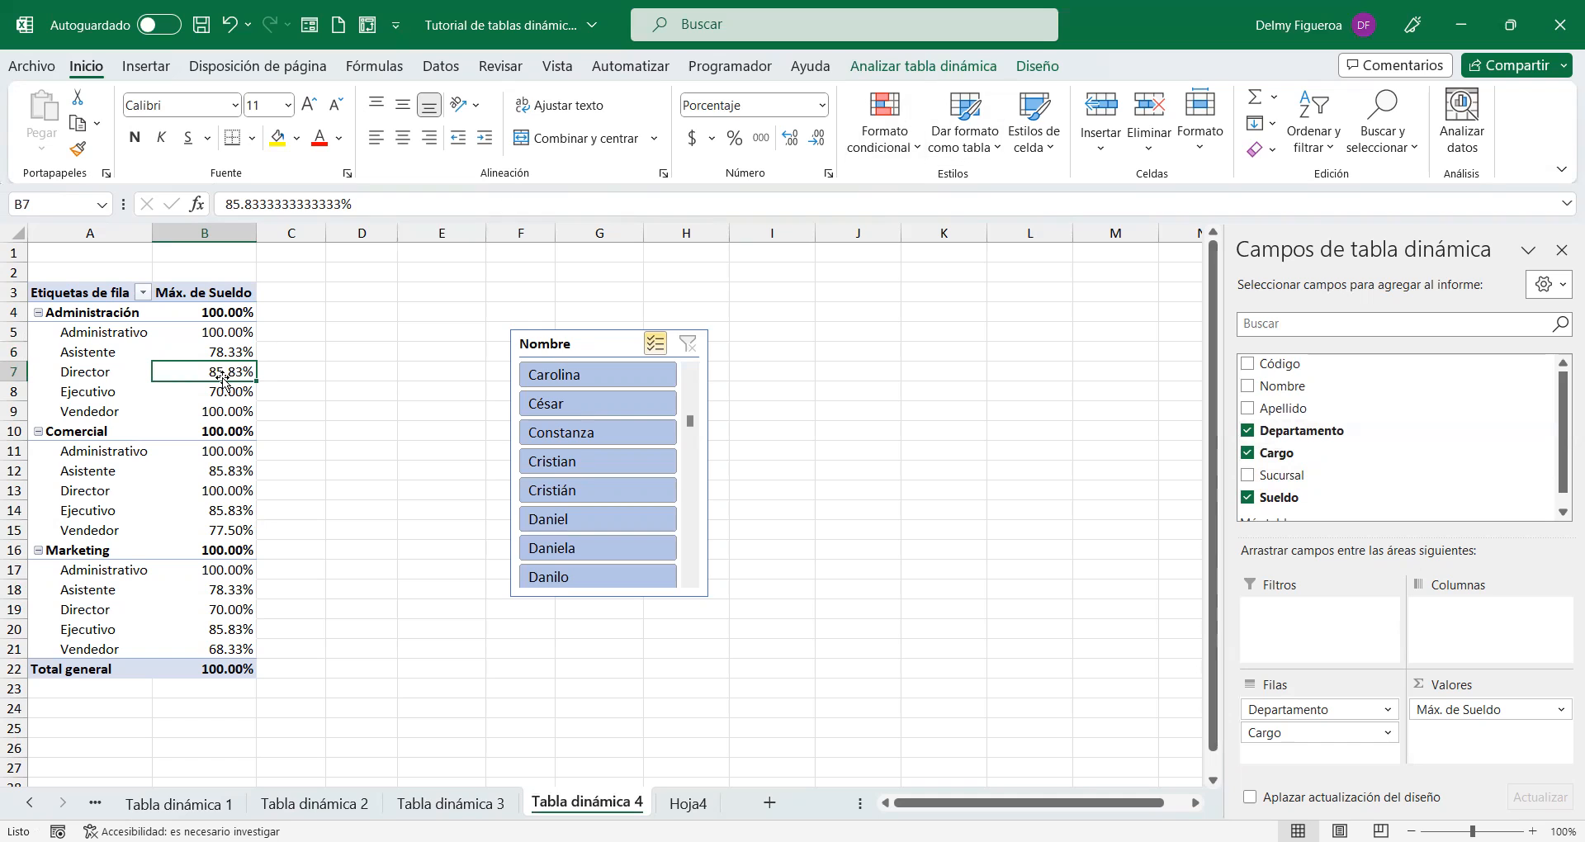
pyautogui.click(689, 803)
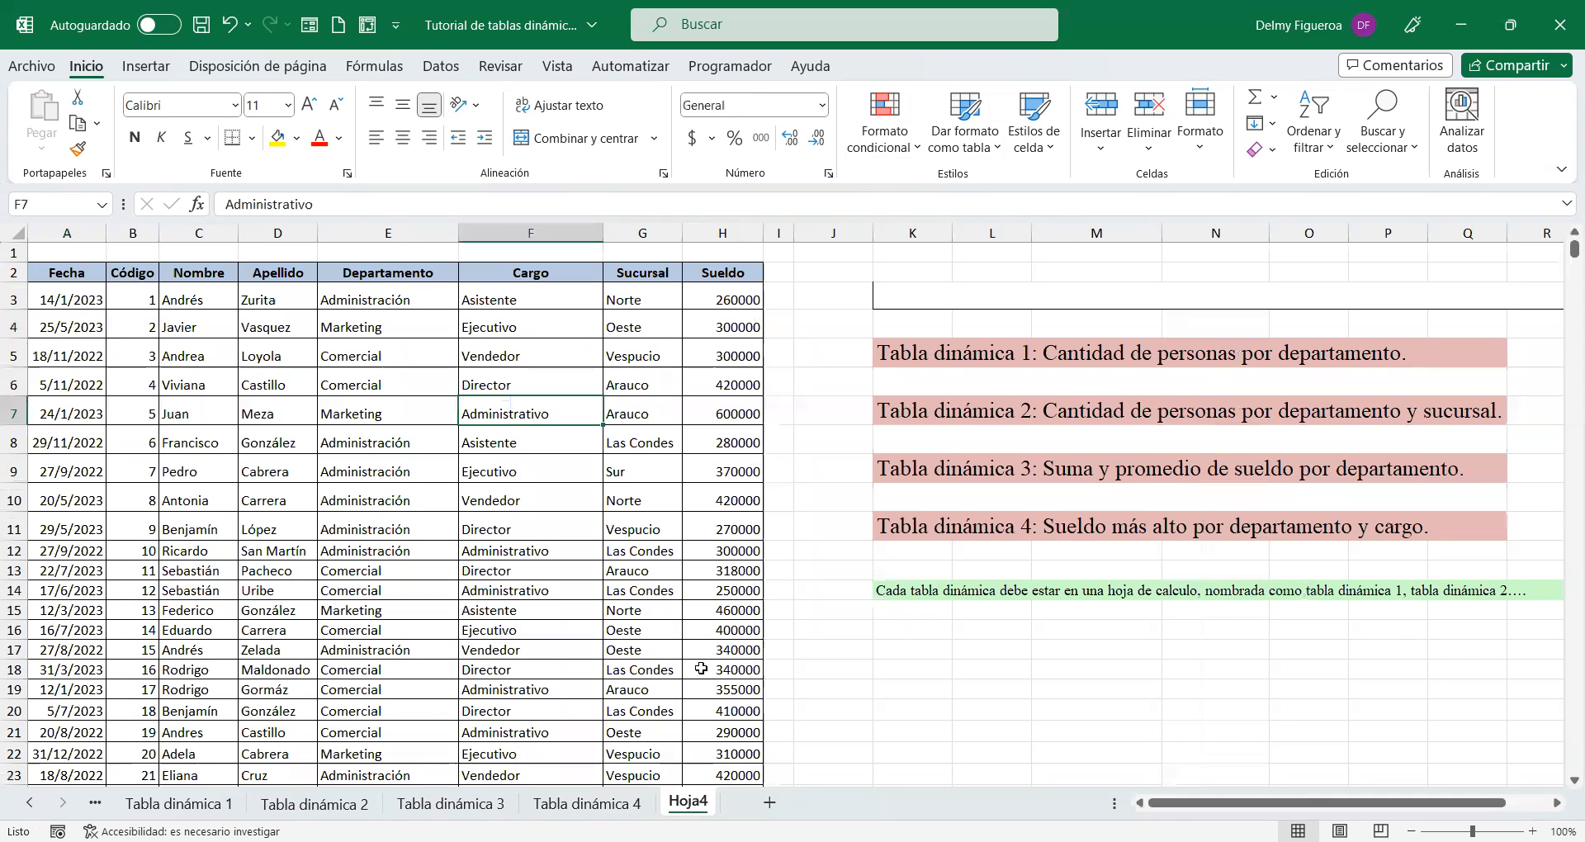
pyautogui.click(587, 804)
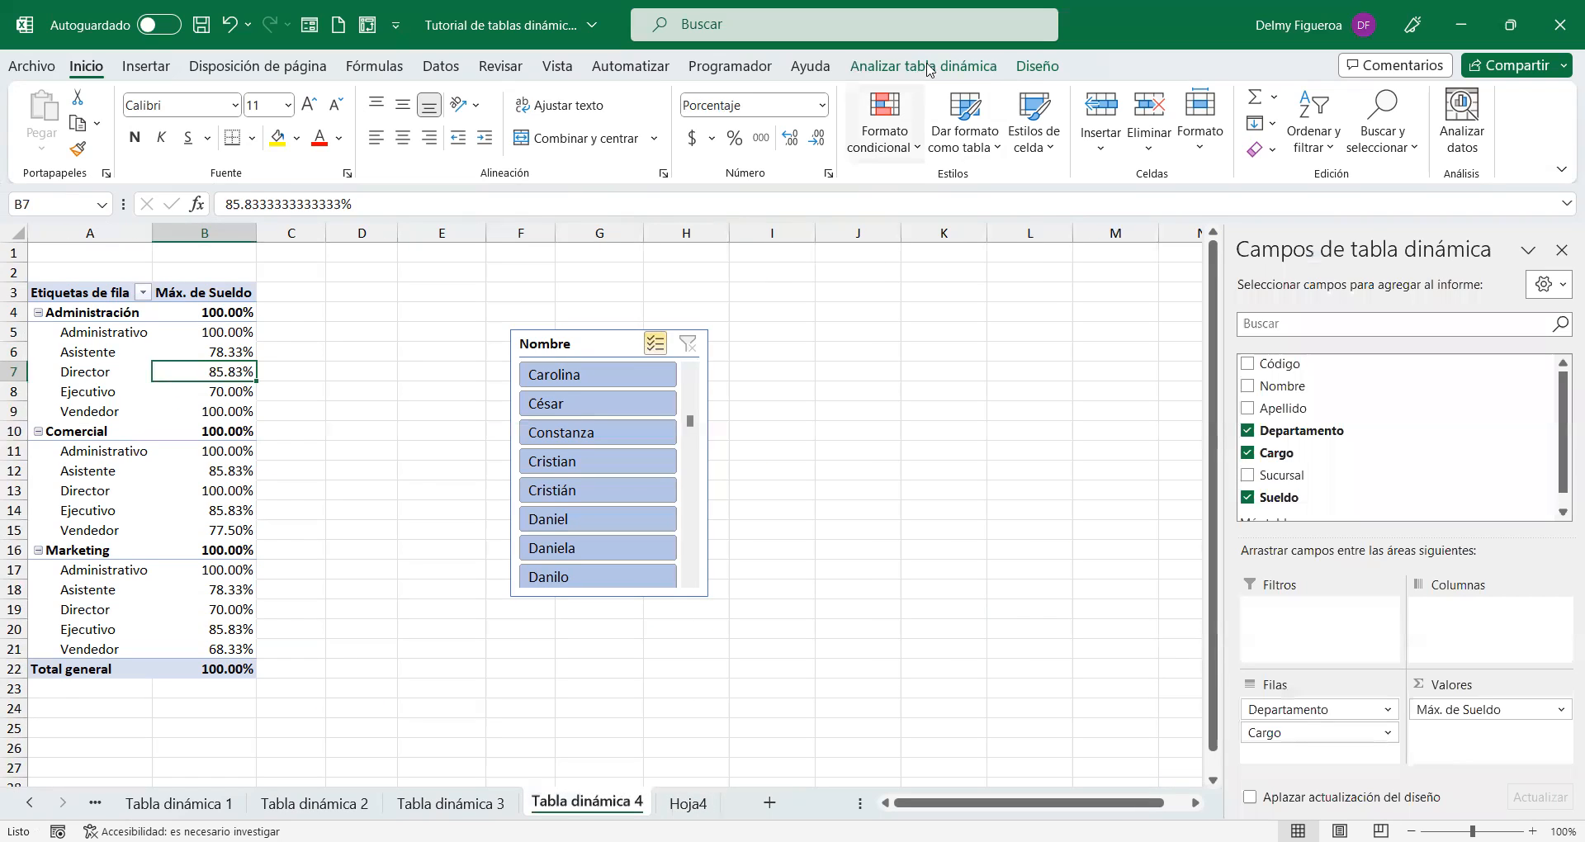
pyautogui.click(878, 69)
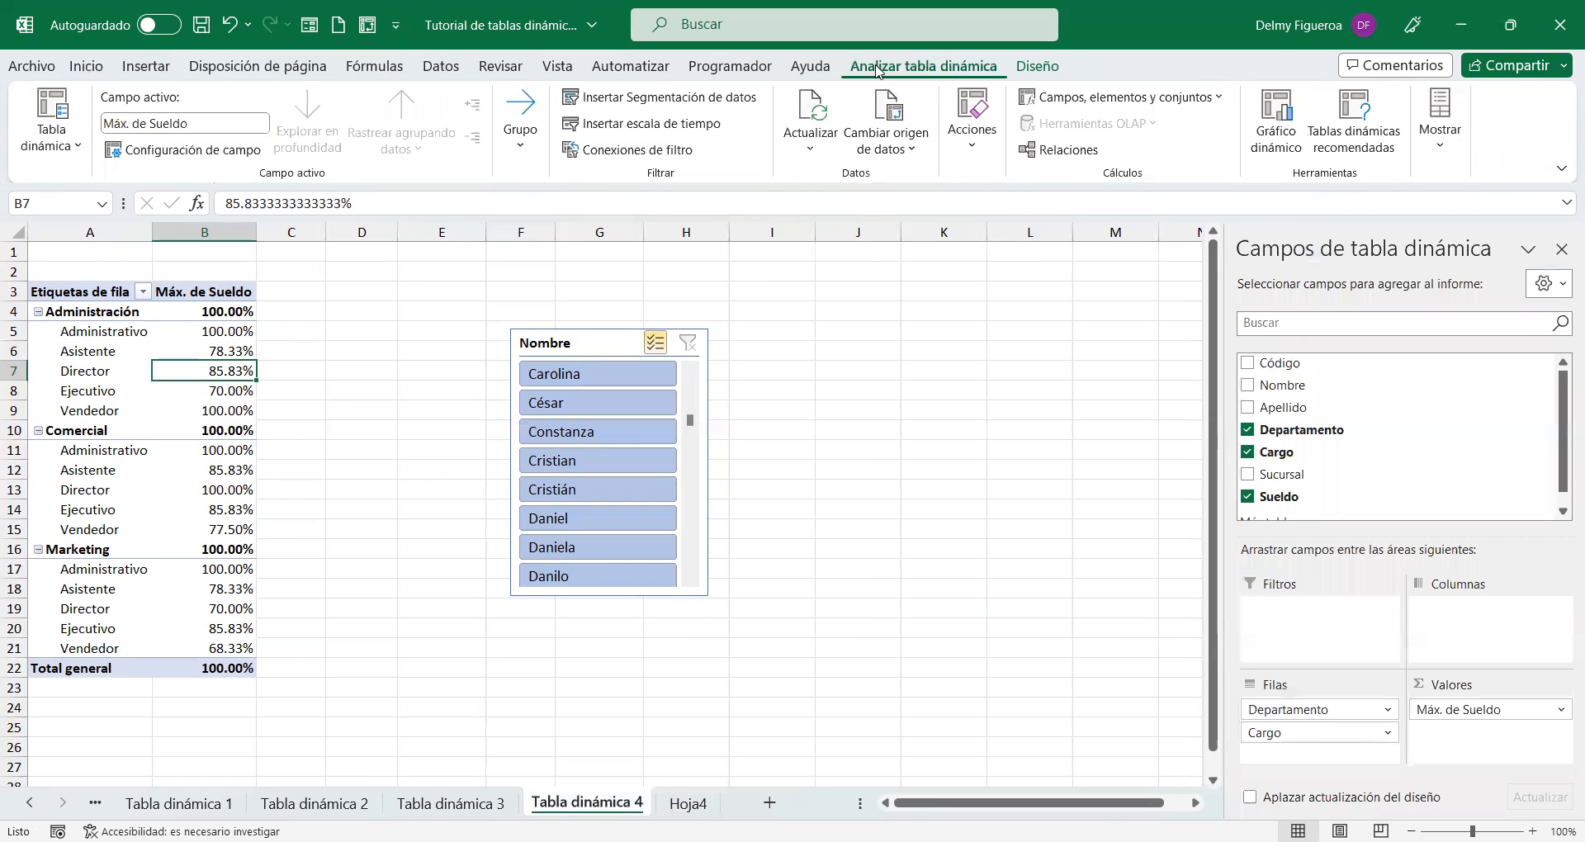
pyautogui.click(914, 155)
pyautogui.click(914, 155)
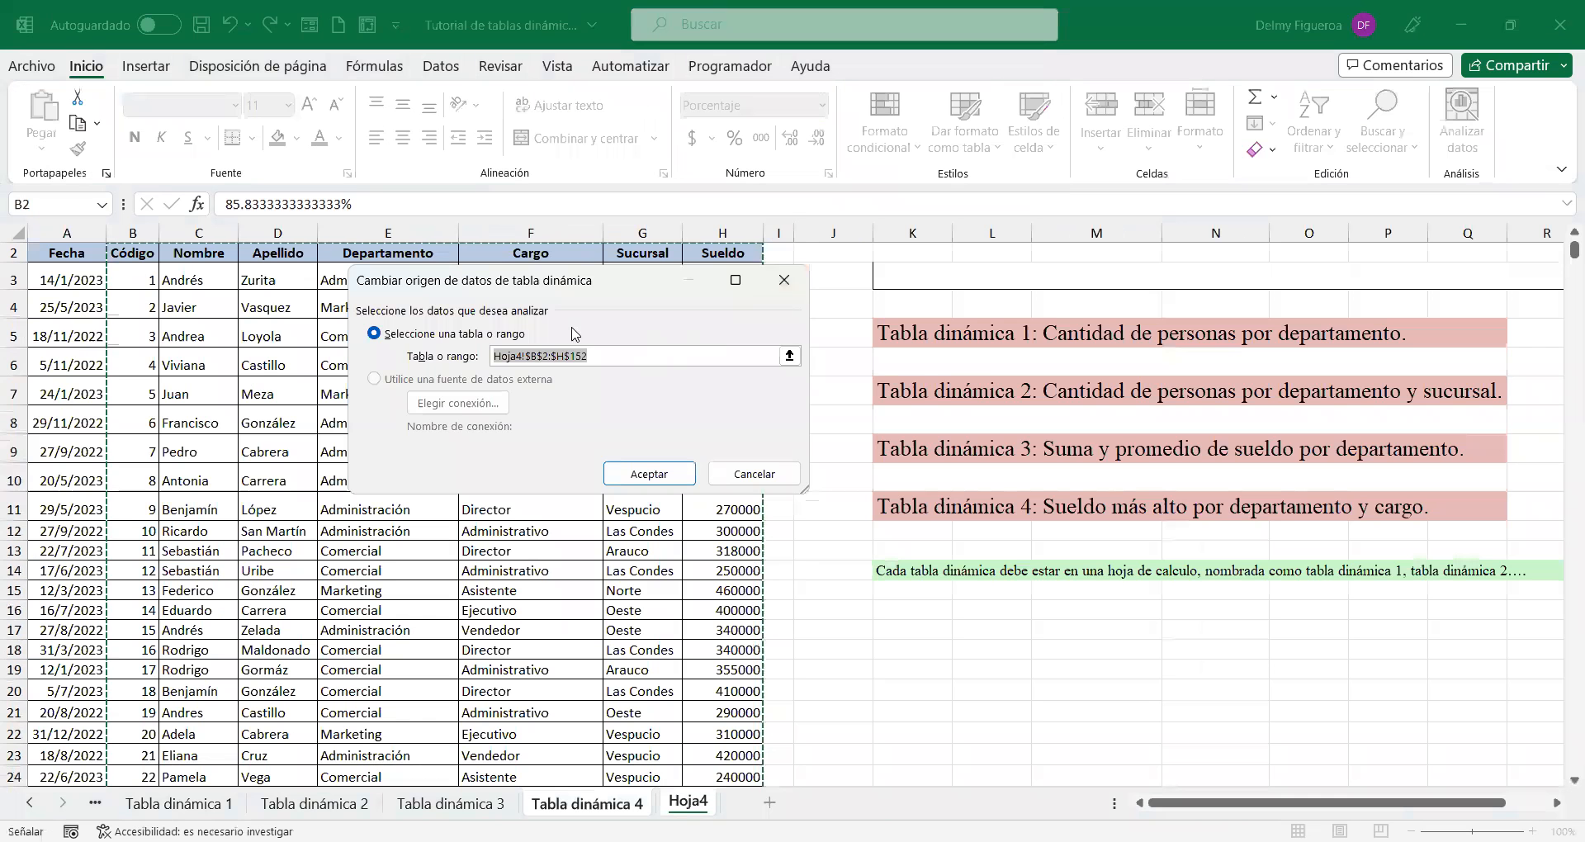
pyautogui.click(768, 469)
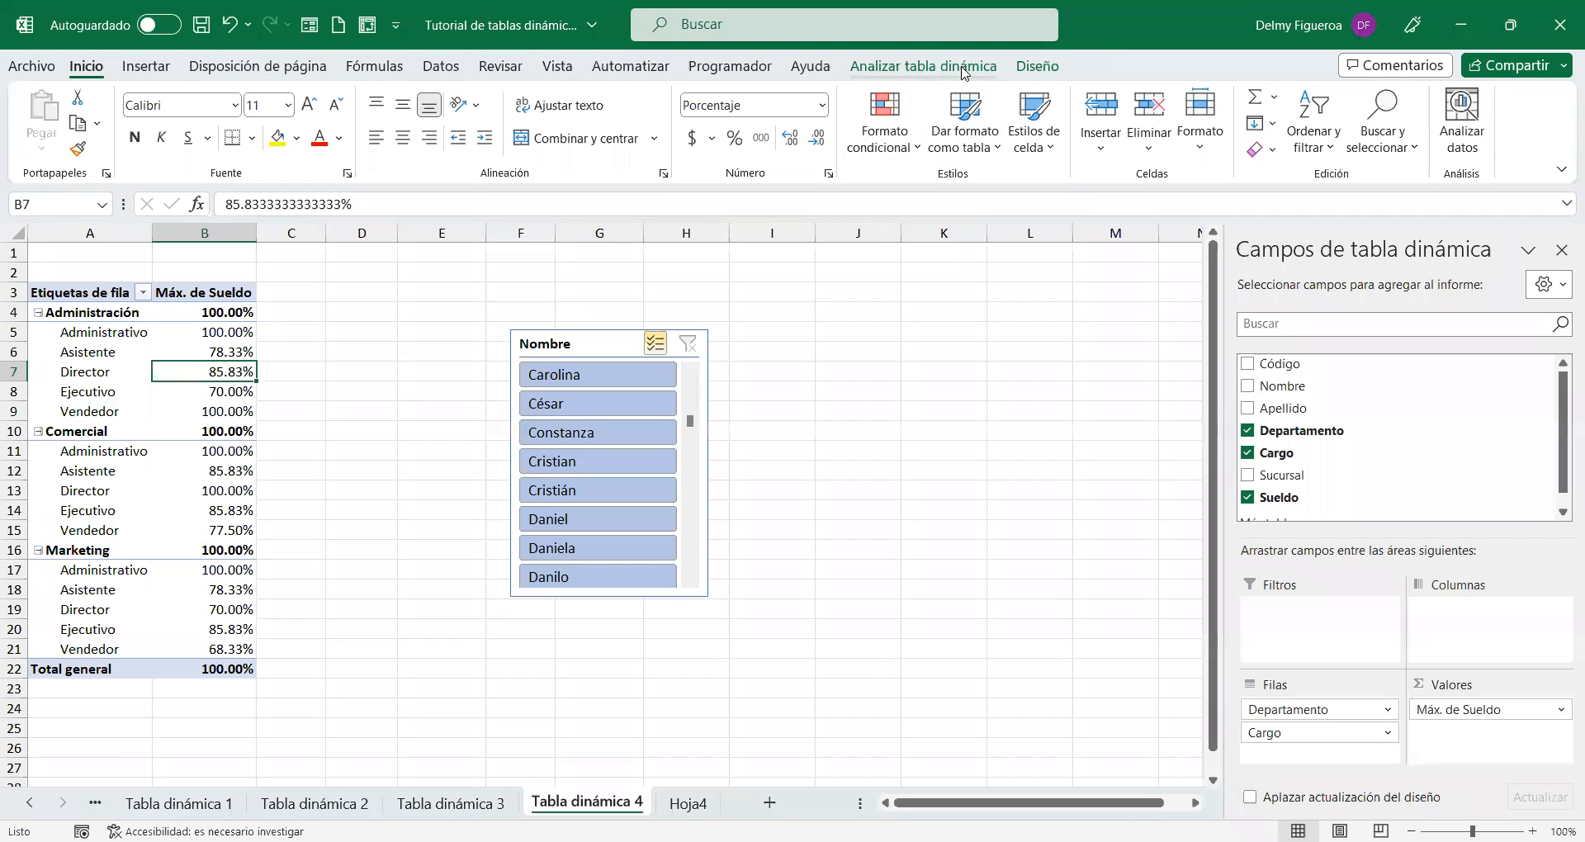
# Step: Change the data source of the pivot table on Tabla dinámica 4 to Hoja4!$A$2:$H$152, so it includes the Fecha column
pyautogui.click(916, 66)
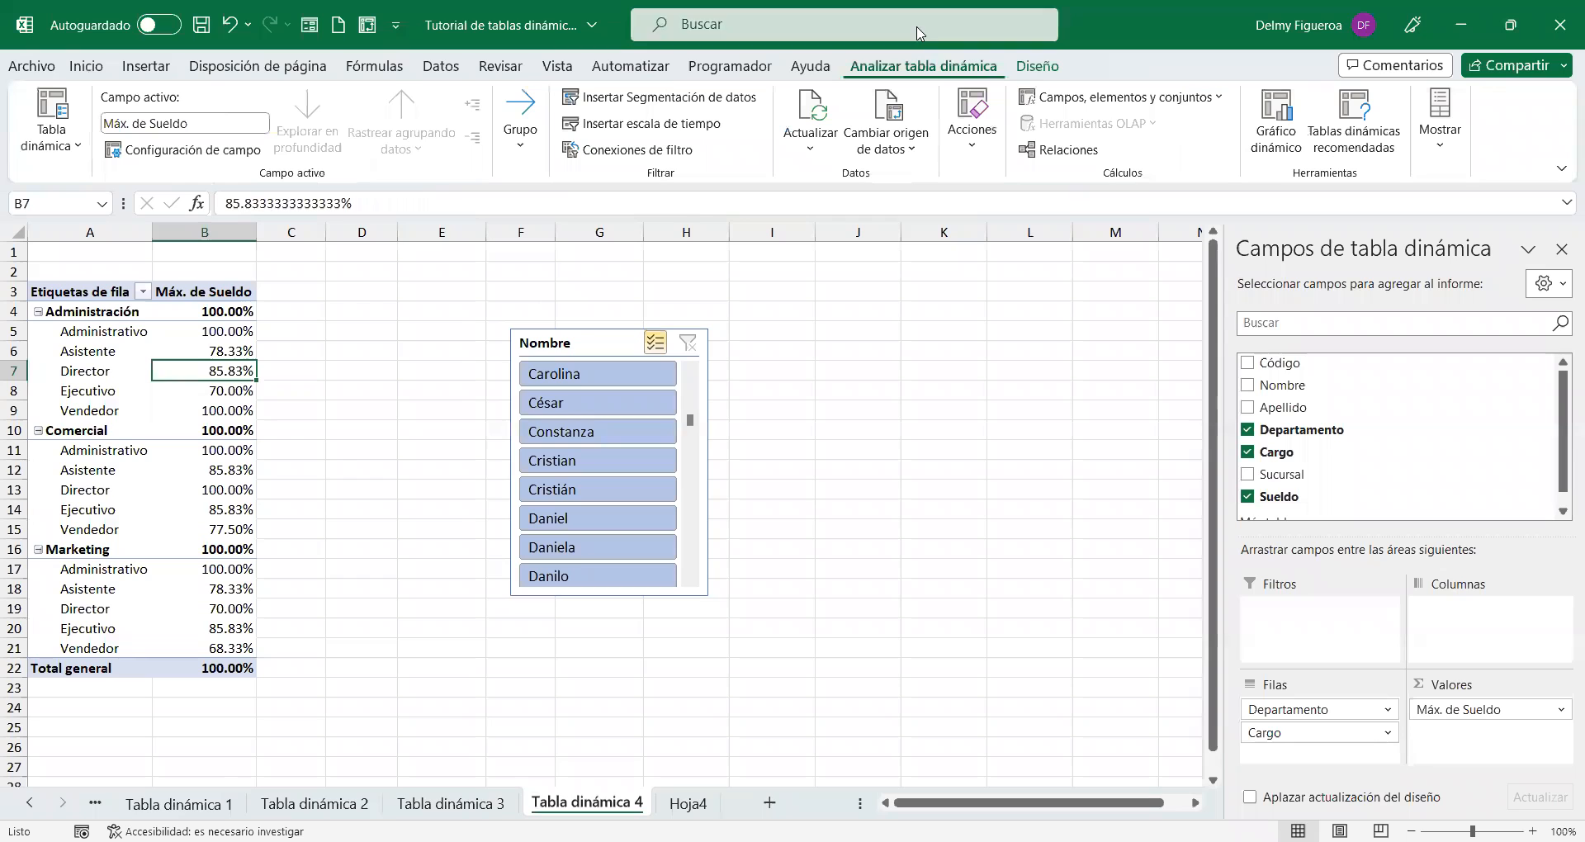
pyautogui.click(907, 158)
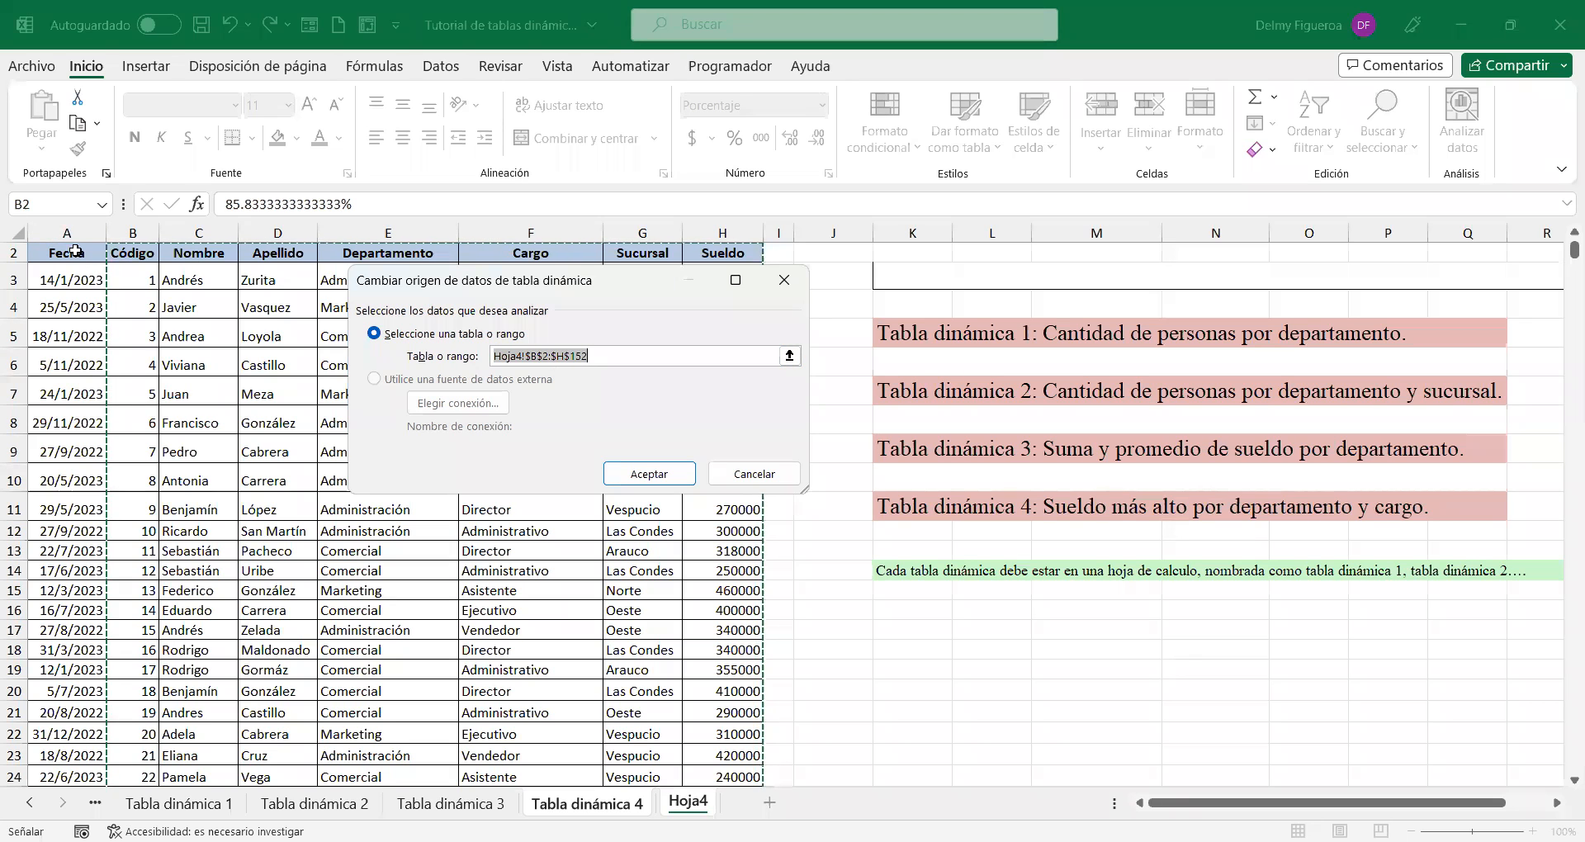
pyautogui.click(537, 353)
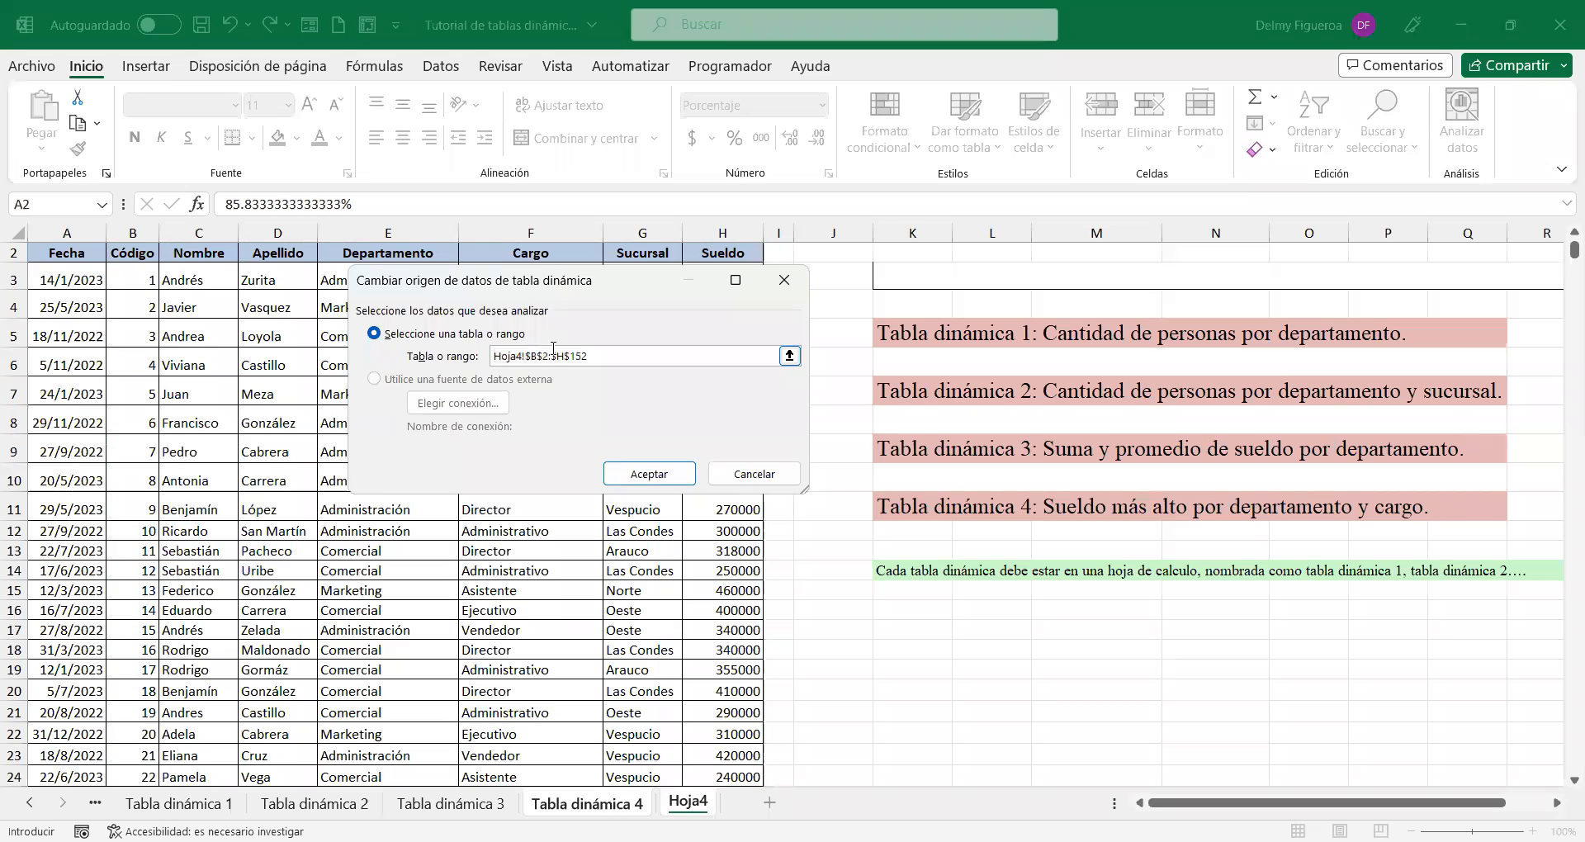
pyautogui.press('BackSpace')
pyautogui.write('a')
pyautogui.click(649, 473)
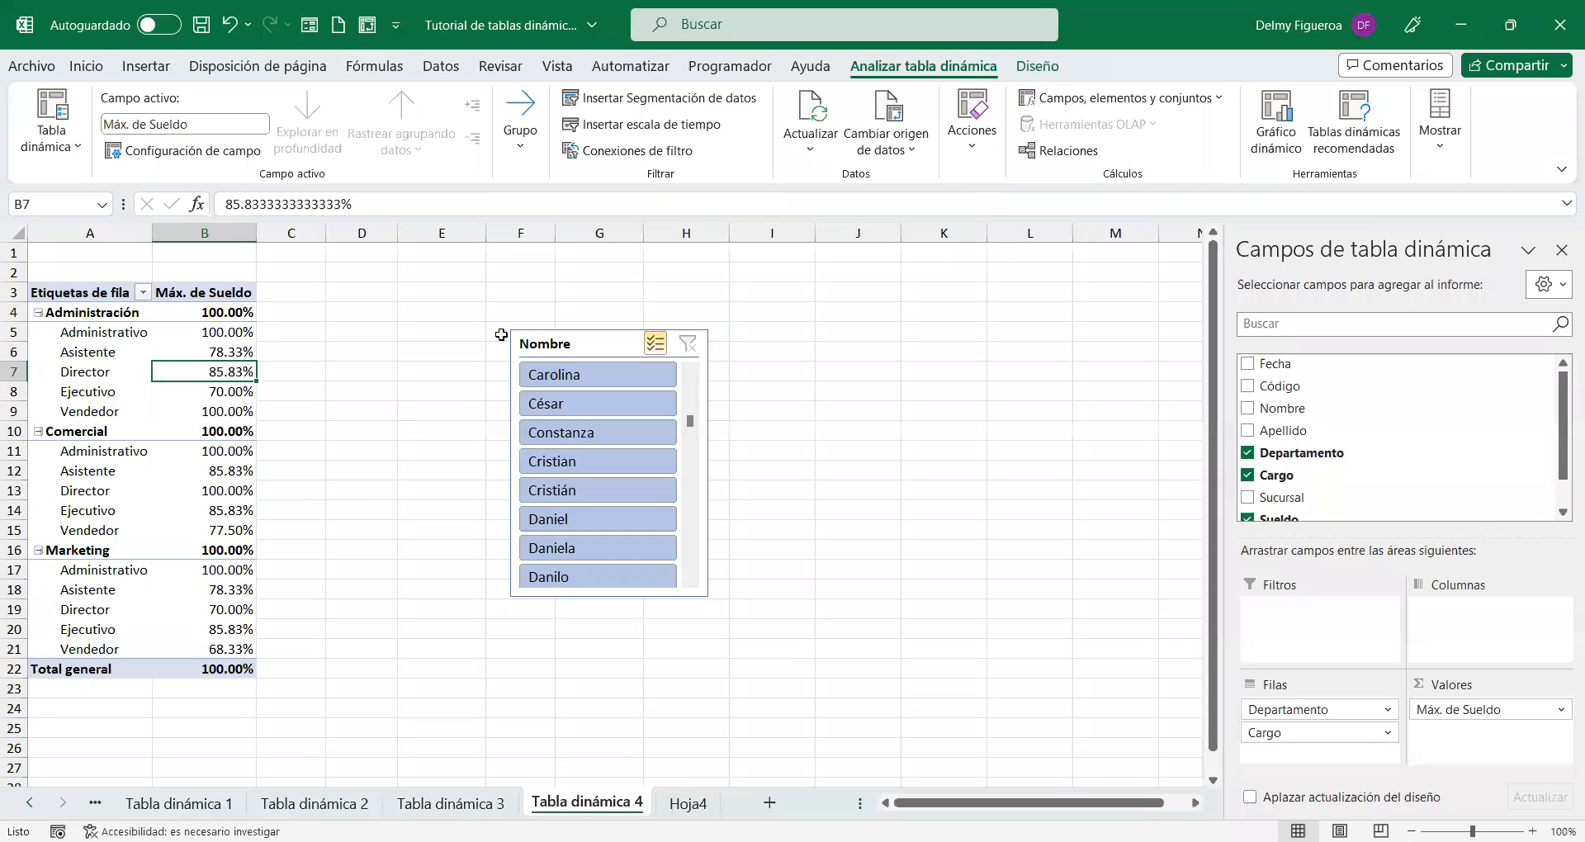
# Step: Add the Fecha field to the rows of the pivot table and review its date groupings in the field list
pyautogui.scroll(-2, 1408, 470)
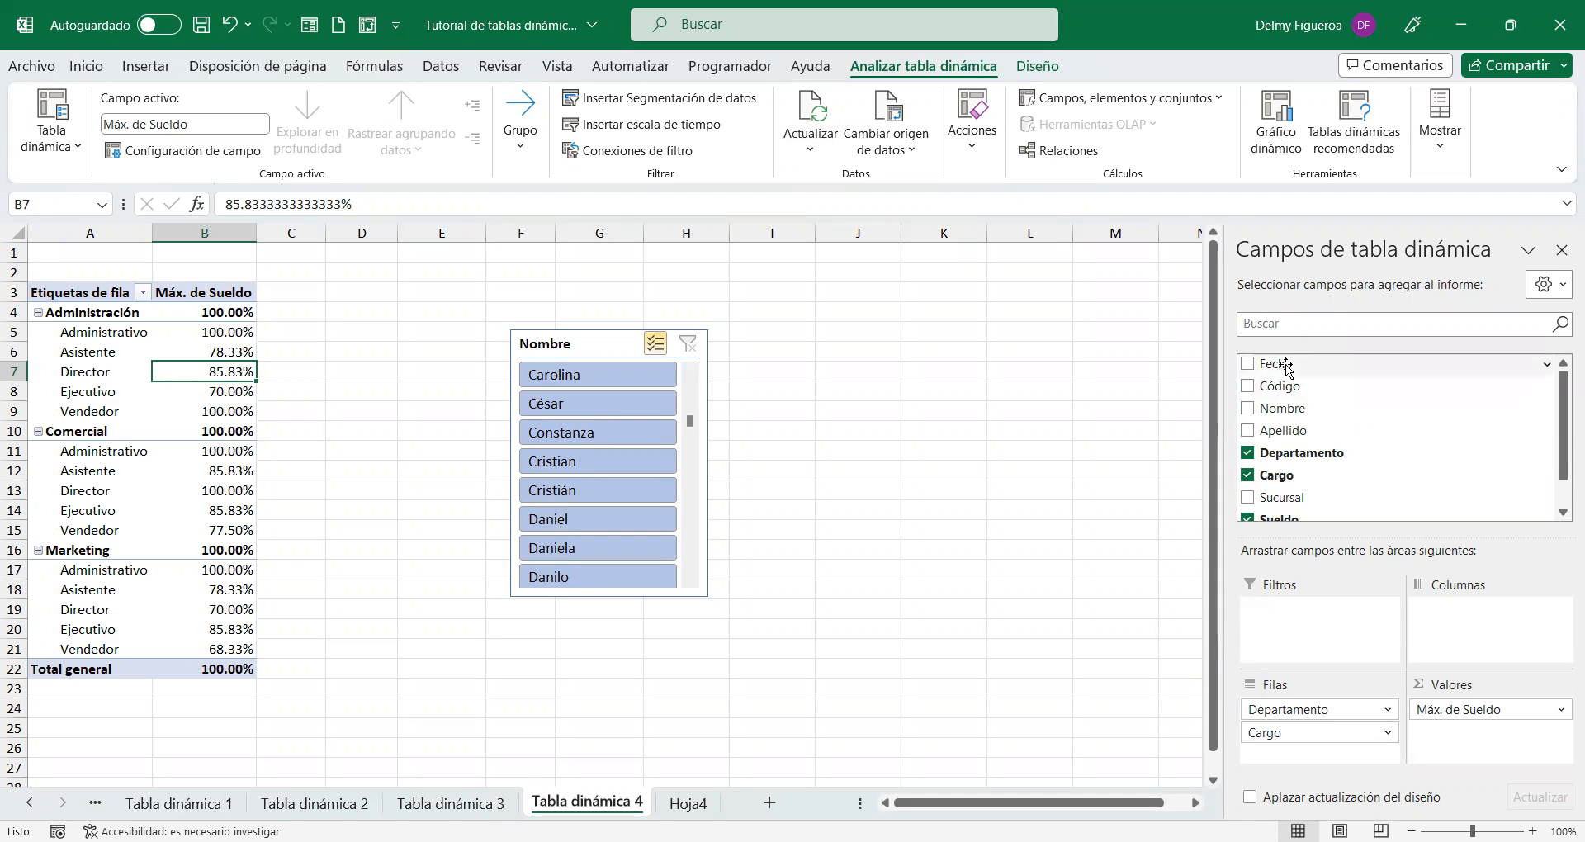
pyautogui.click(1247, 364)
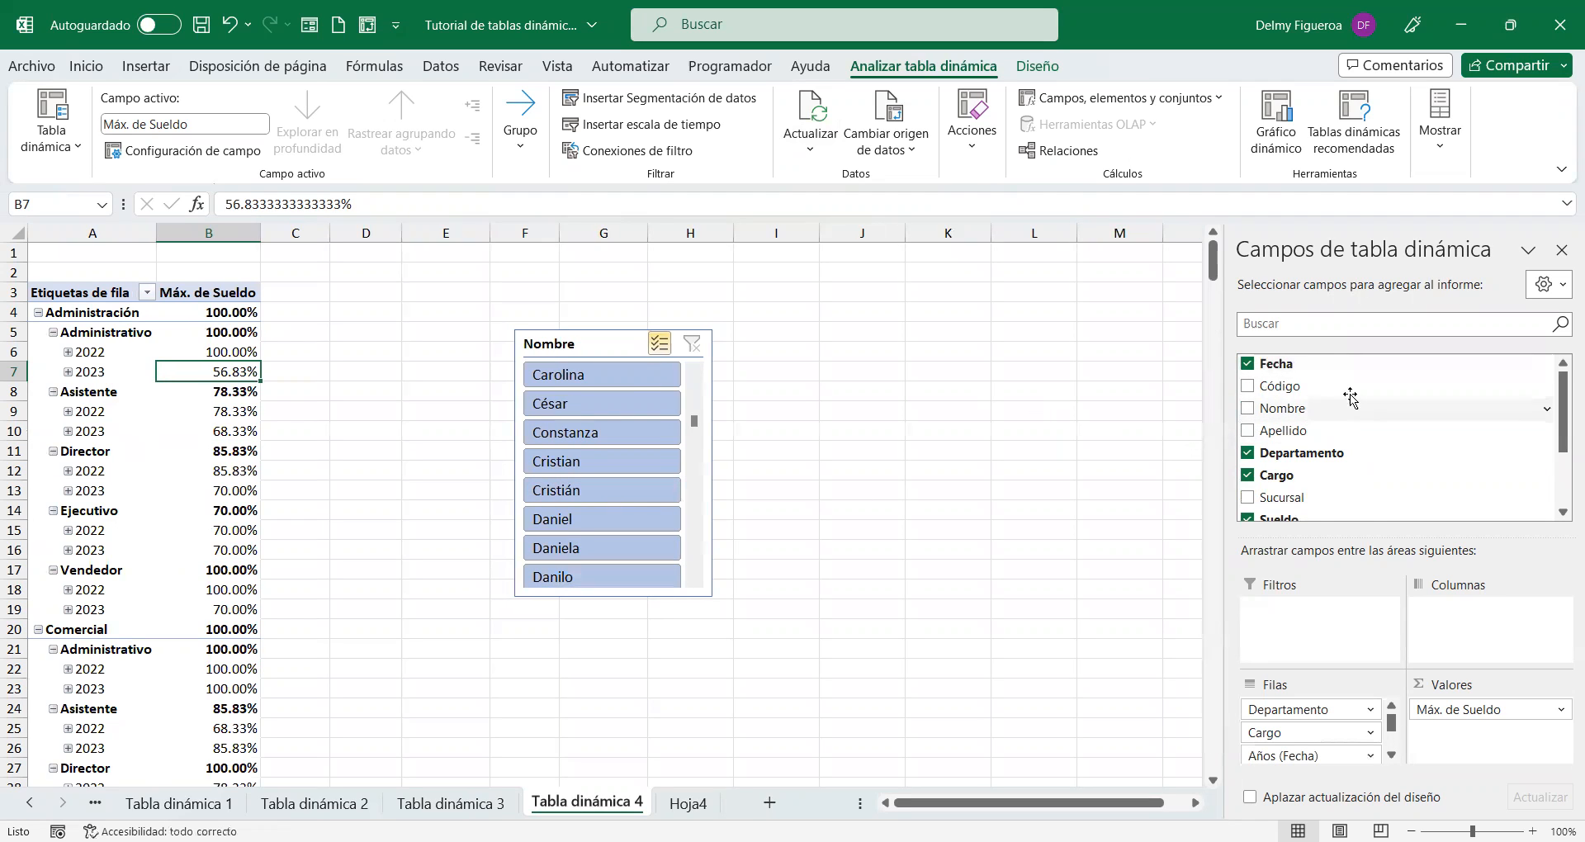
pyautogui.scroll(-2, 1380, 488)
pyautogui.scroll(1, 1382, 496)
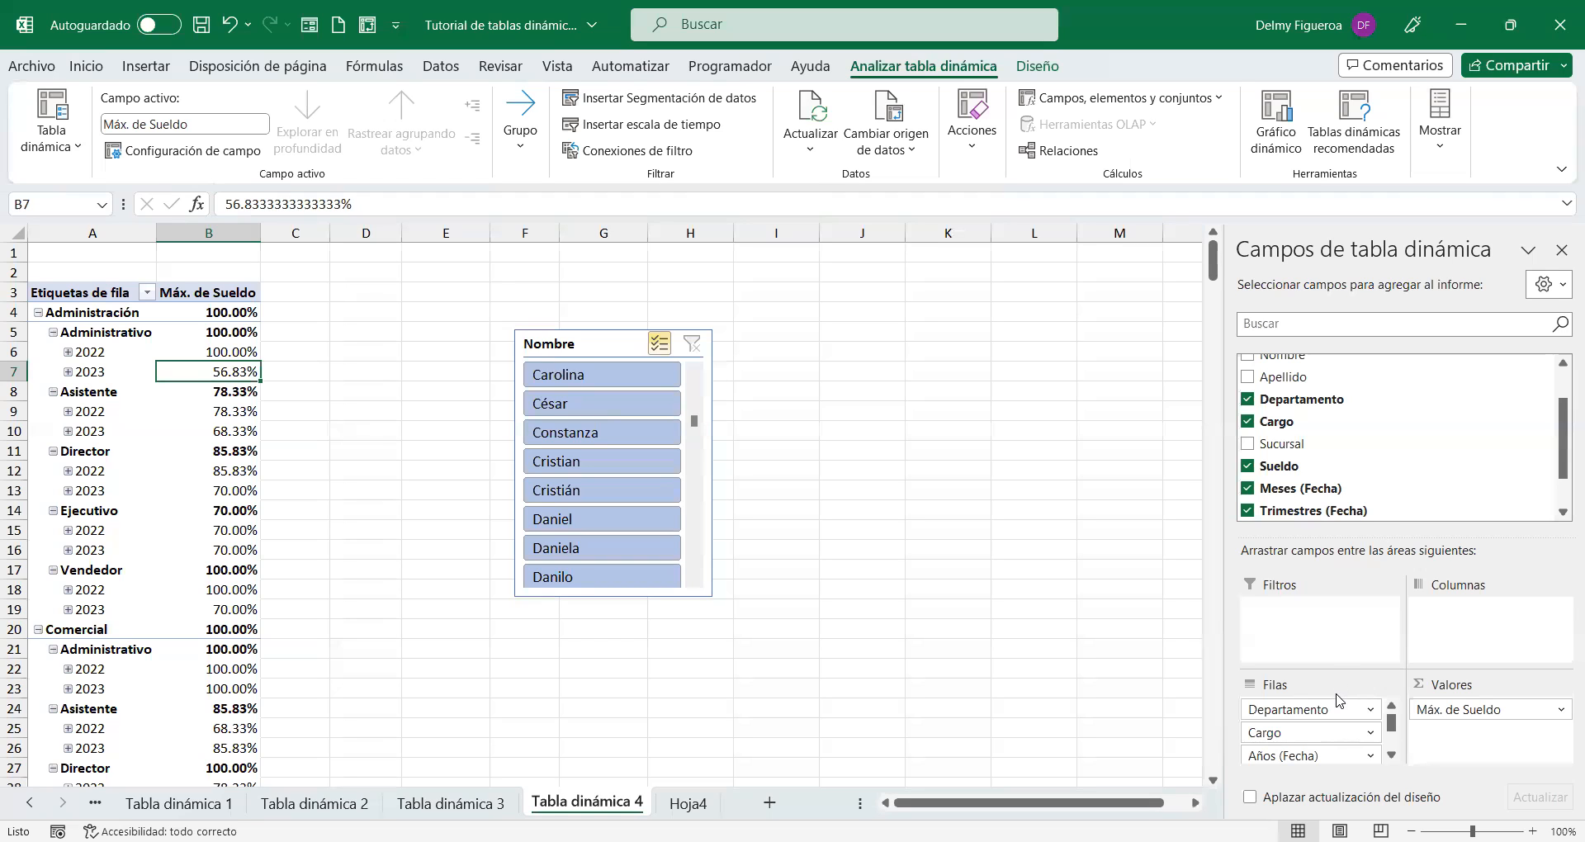
pyautogui.scroll(-2, 1340, 700)
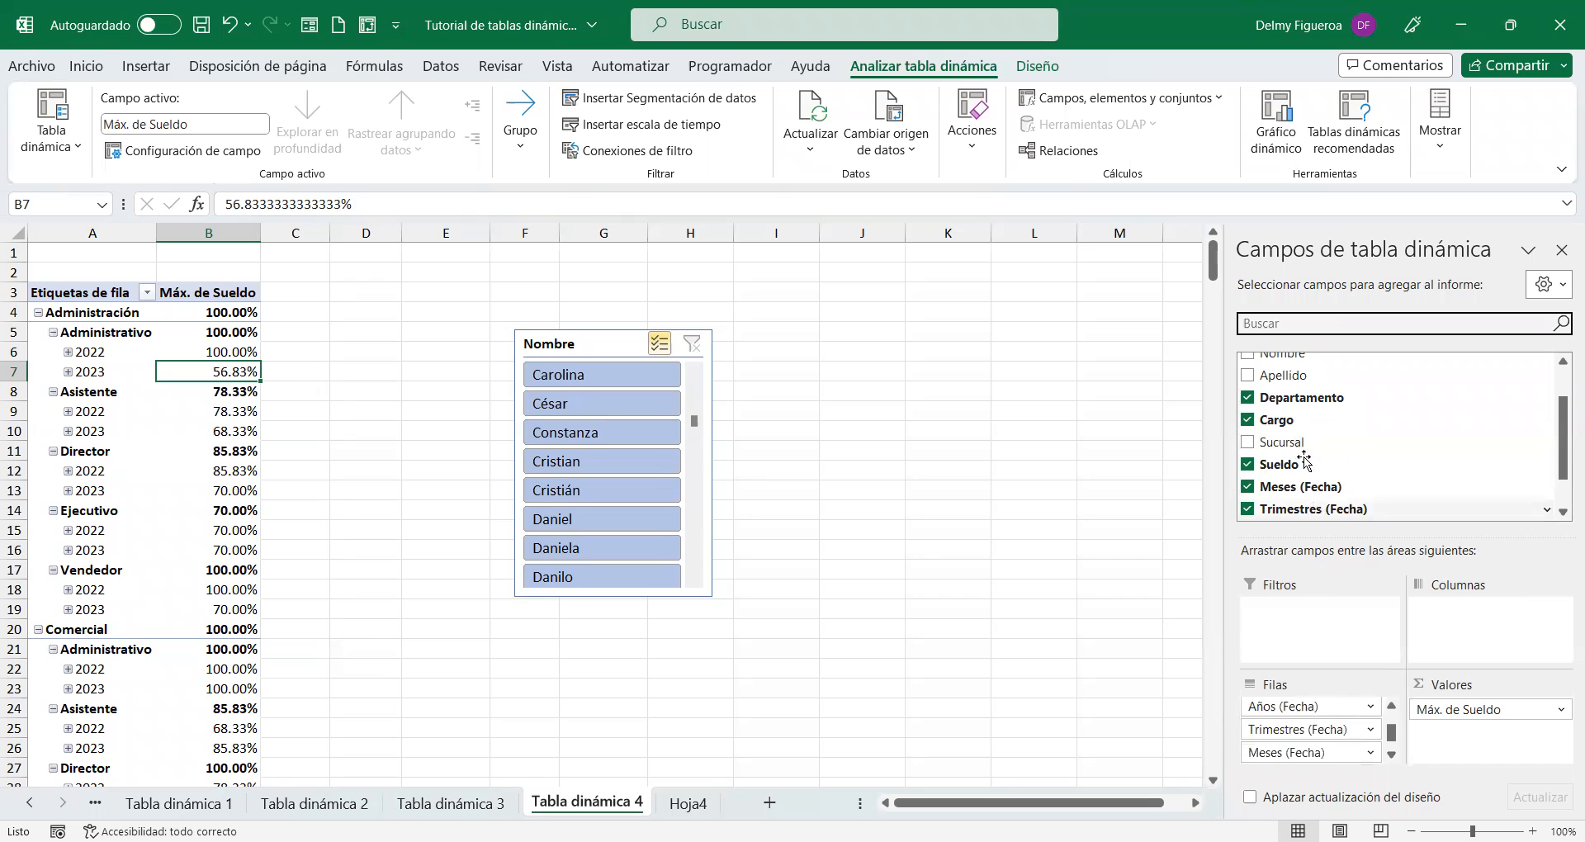
# Step: Remove Años (Fecha) and Trimestres (Fecha) from the pivot table's rows and move the Cargo field to the columns
pyautogui.scroll(2, 1311, 462)
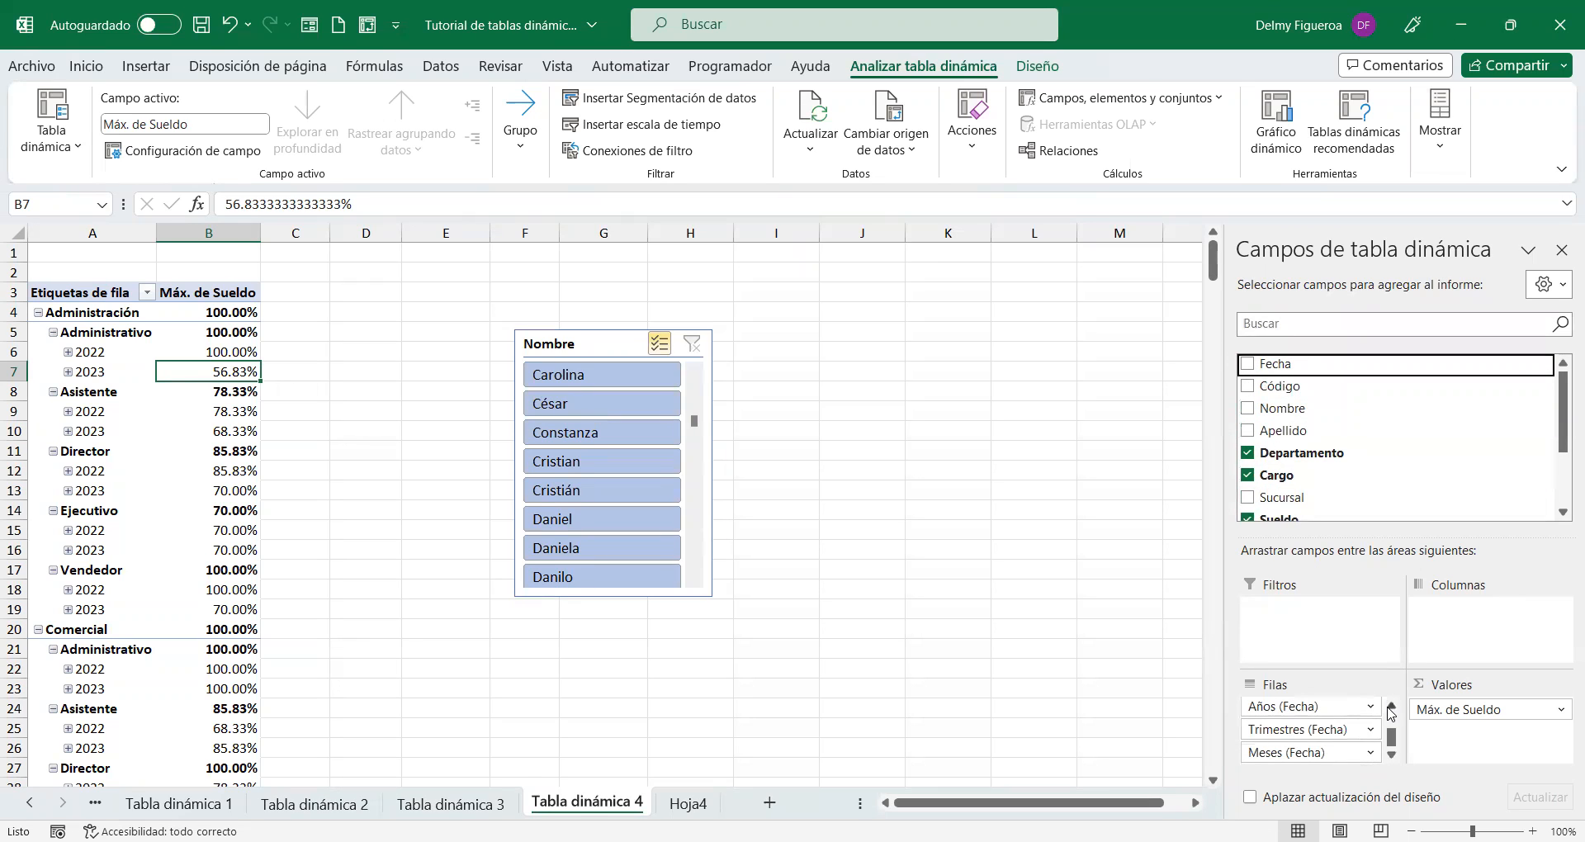
pyautogui.scroll(-2, 1332, 708)
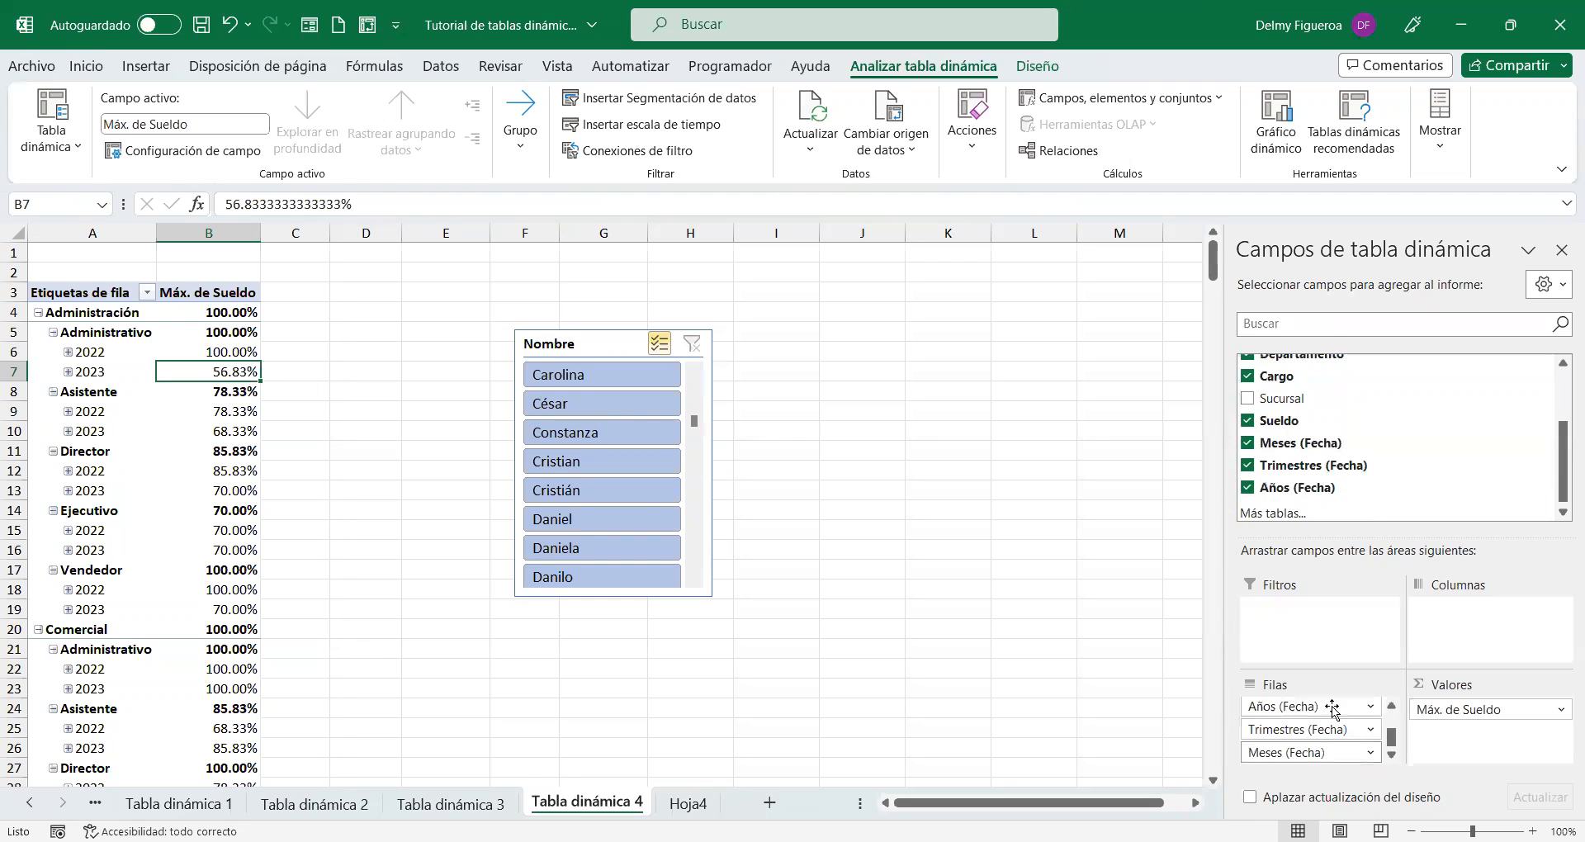
pyautogui.scroll(2, 1333, 709)
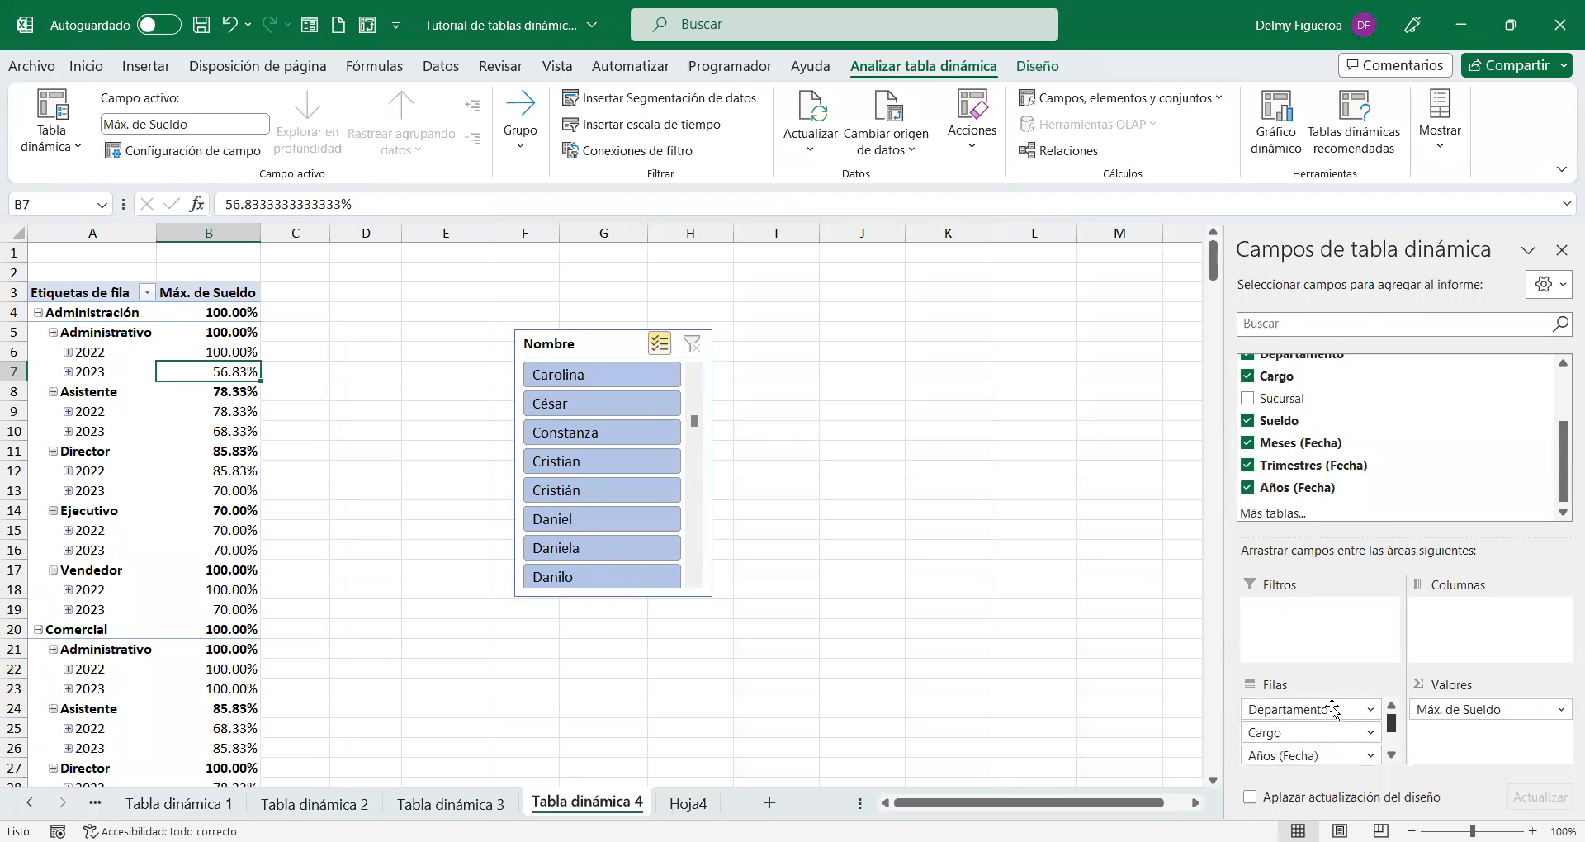
pyautogui.scroll(-2, 1333, 708)
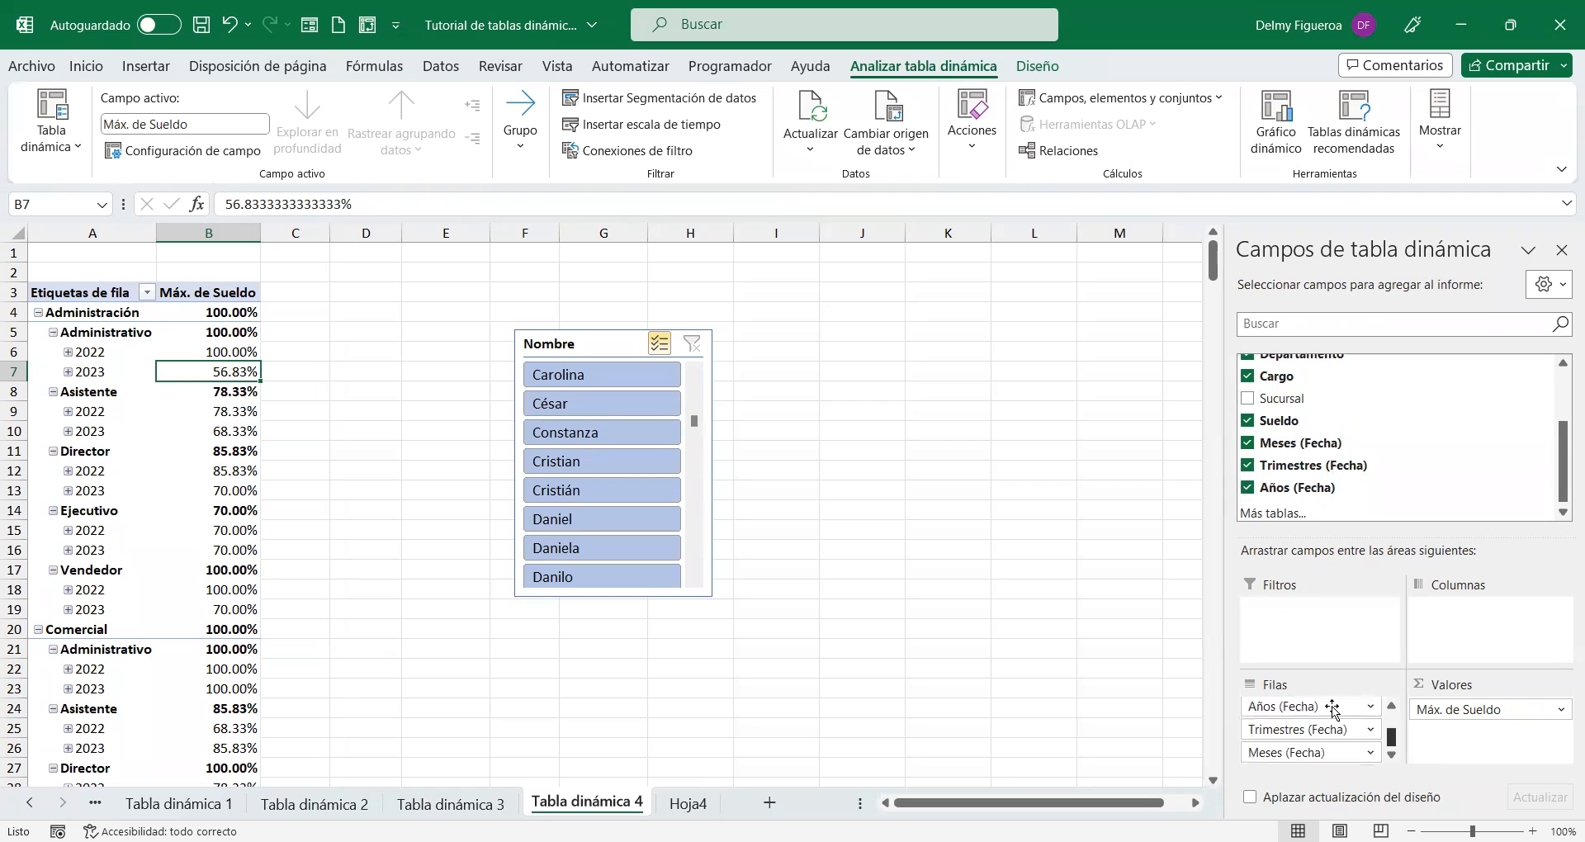
pyautogui.scroll(1, 1332, 709)
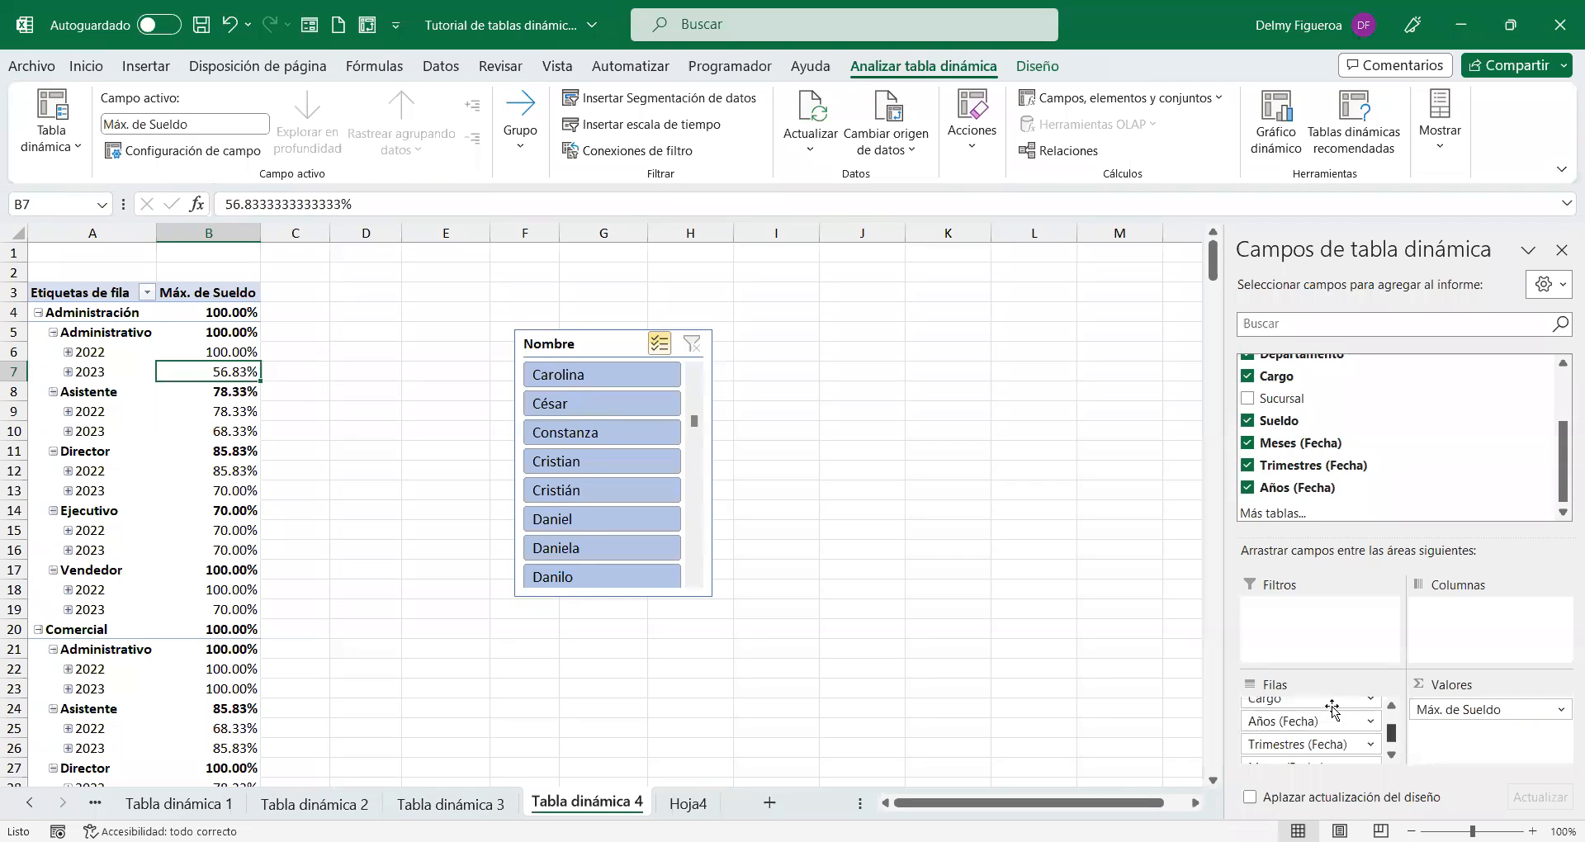
pyautogui.scroll(-1, 1333, 709)
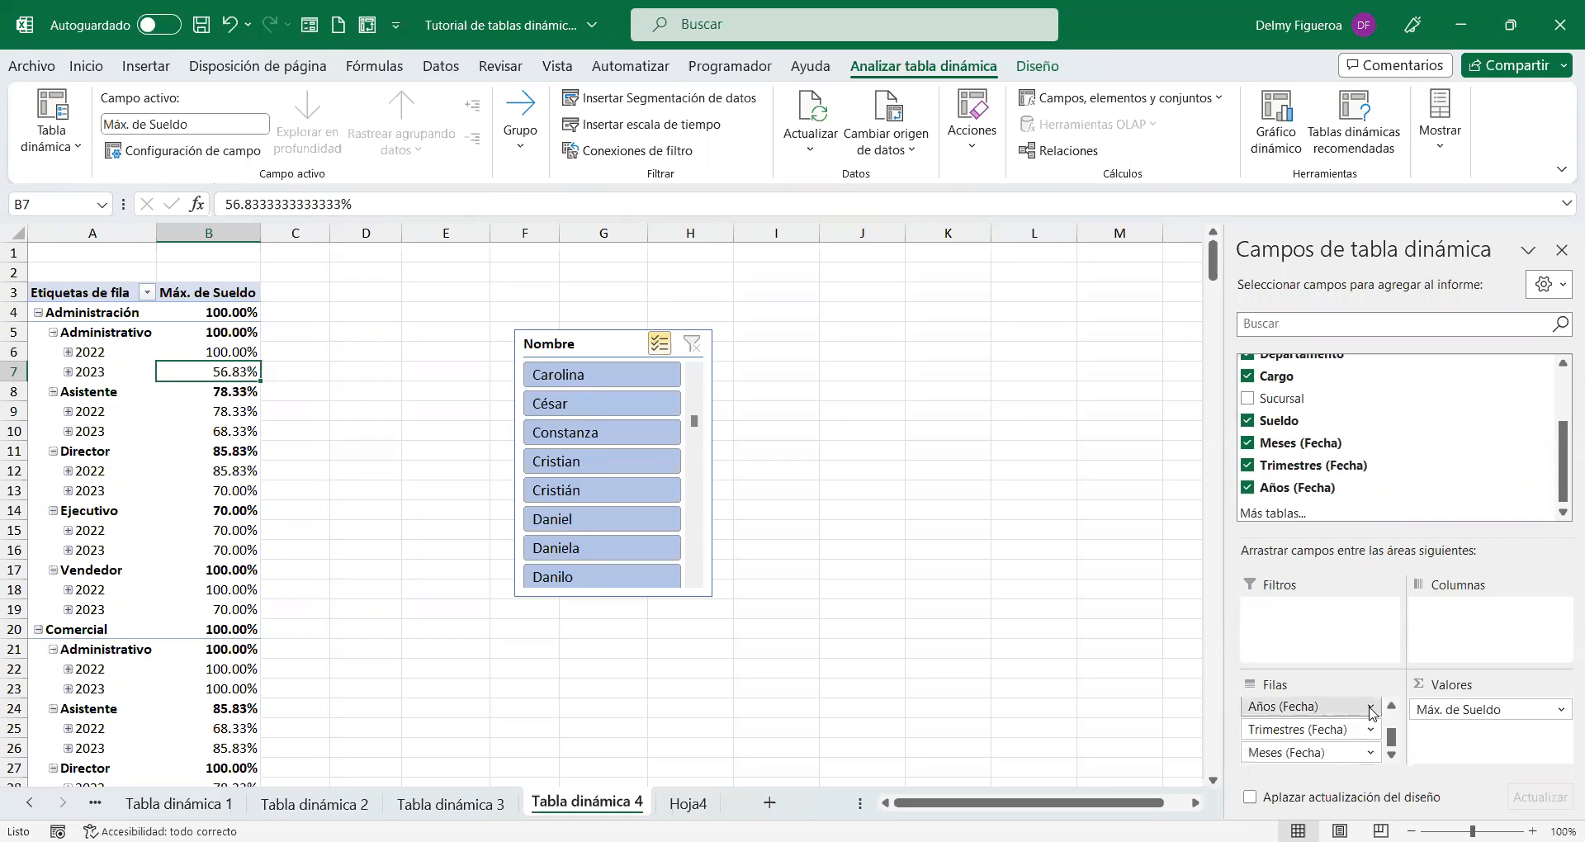
pyautogui.click(1371, 708)
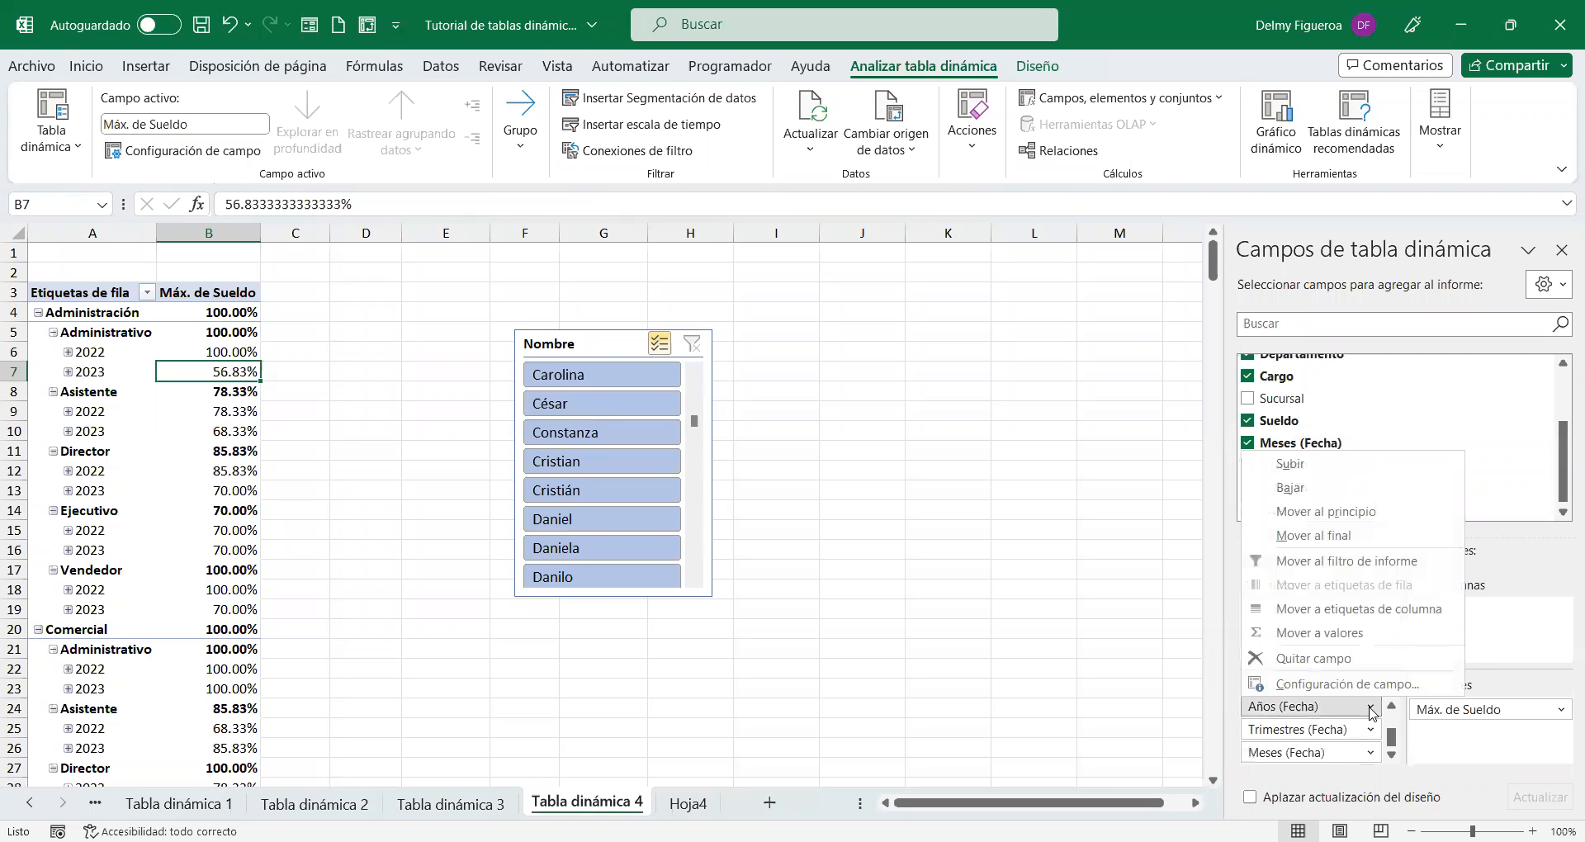
pyautogui.click(1362, 659)
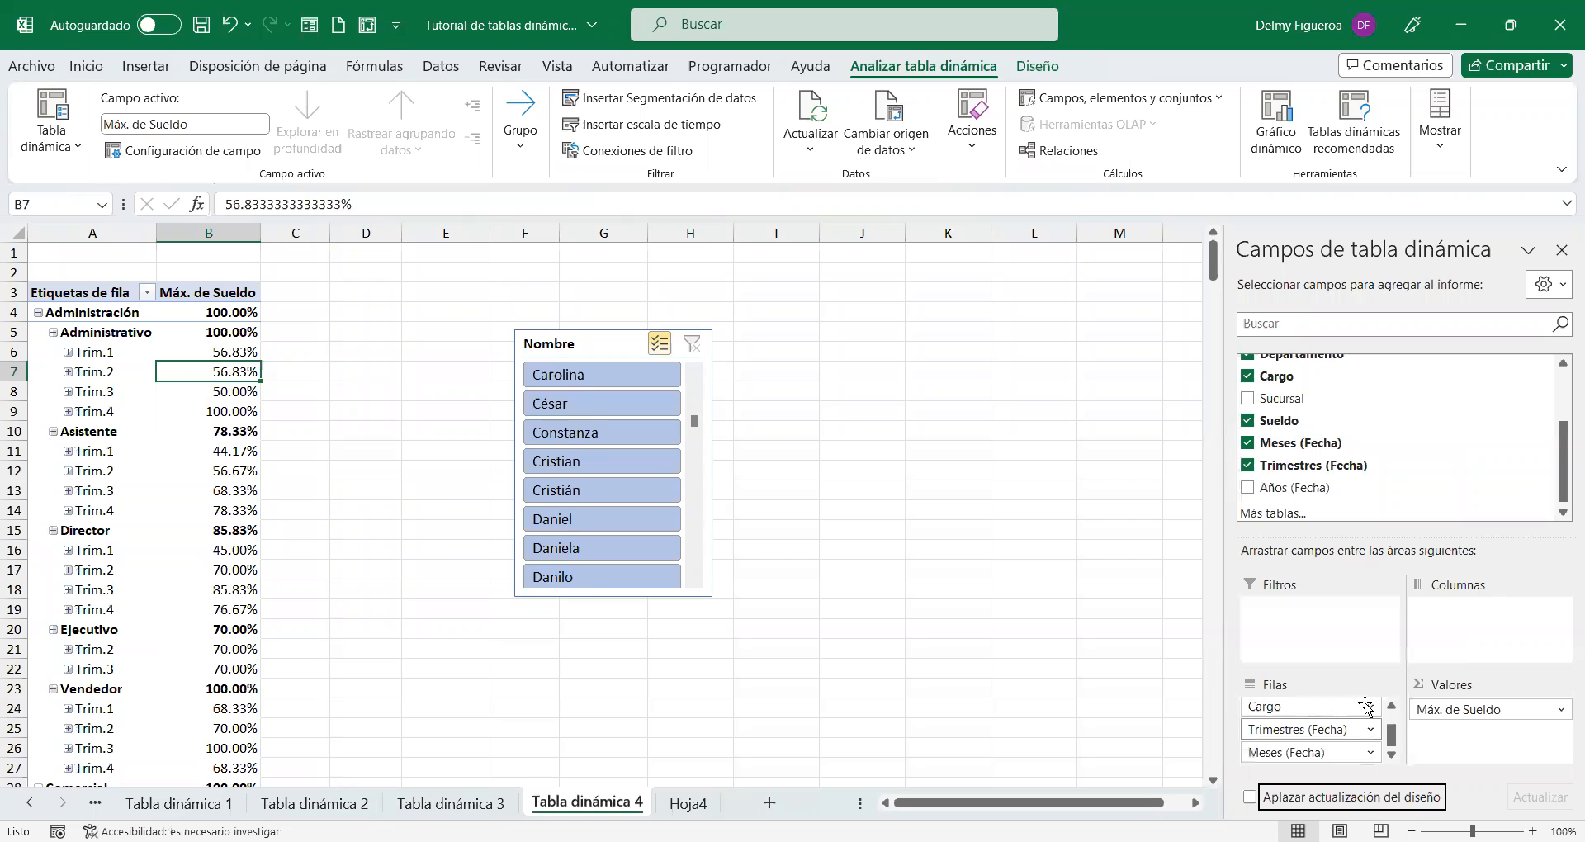
pyautogui.click(1370, 707)
pyautogui.click(1354, 680)
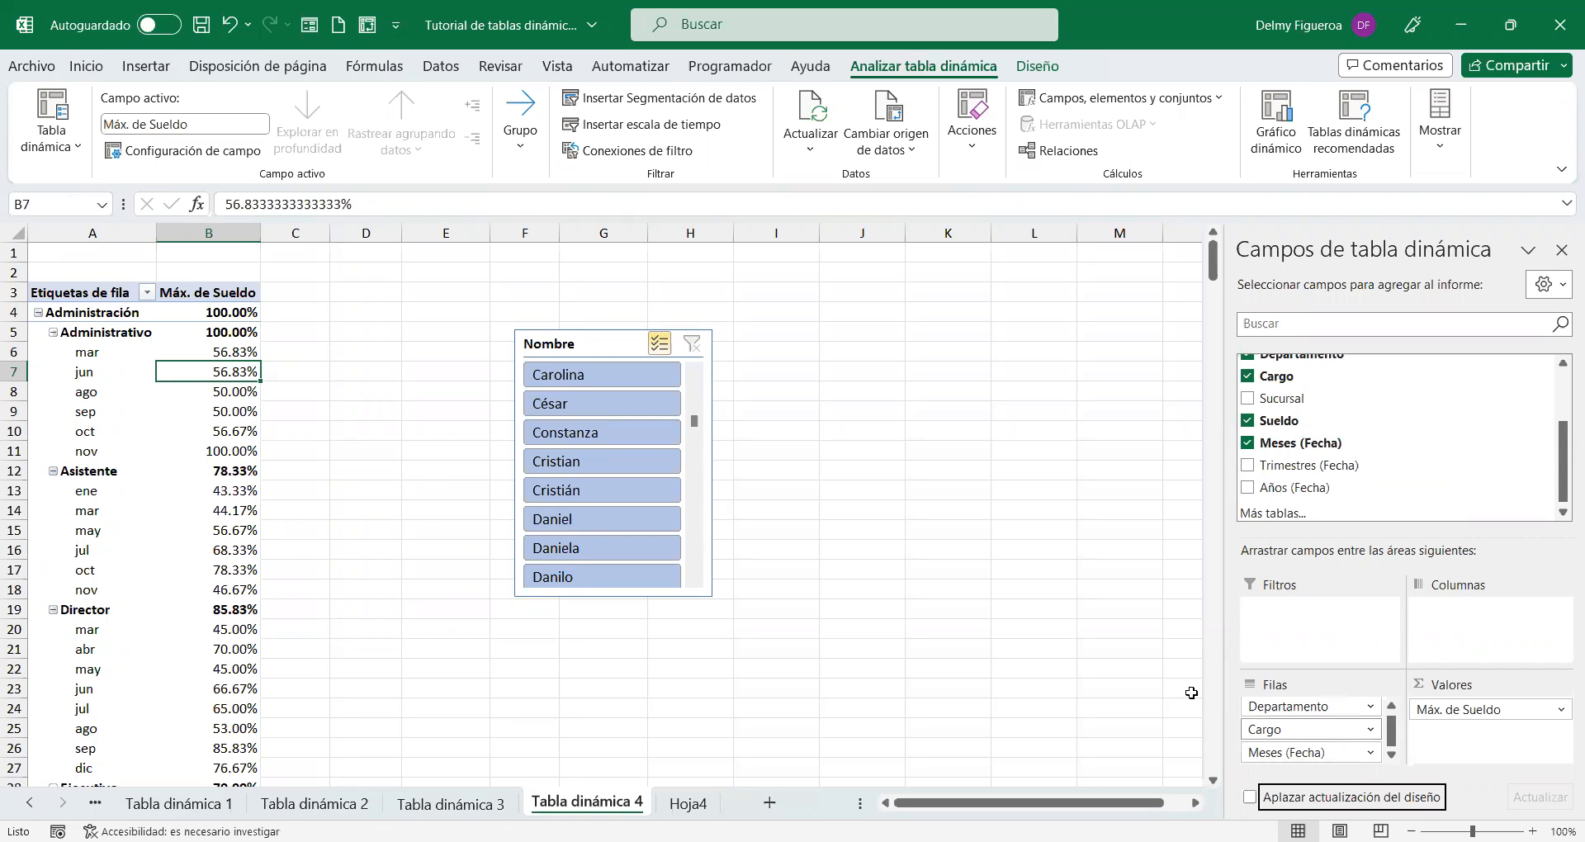
pyautogui.moveTo(1308, 729); pyautogui.dragTo(1511, 636)
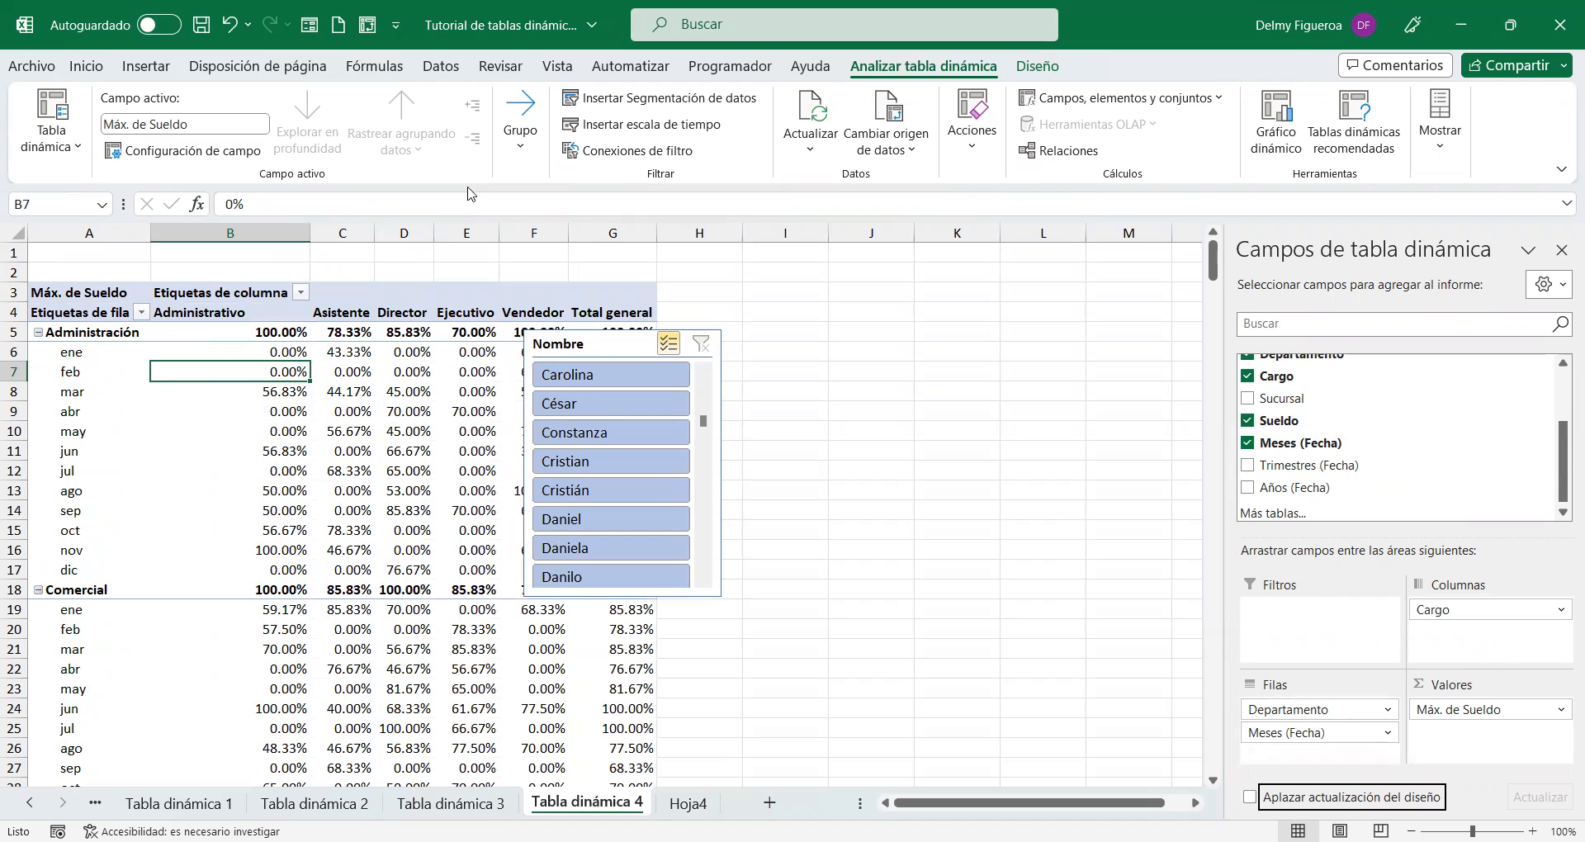
# Step: Set the Máx. de Sueldo value field to show its values as Sin cálculo instead of a percentage
pyautogui.click(944, 73)
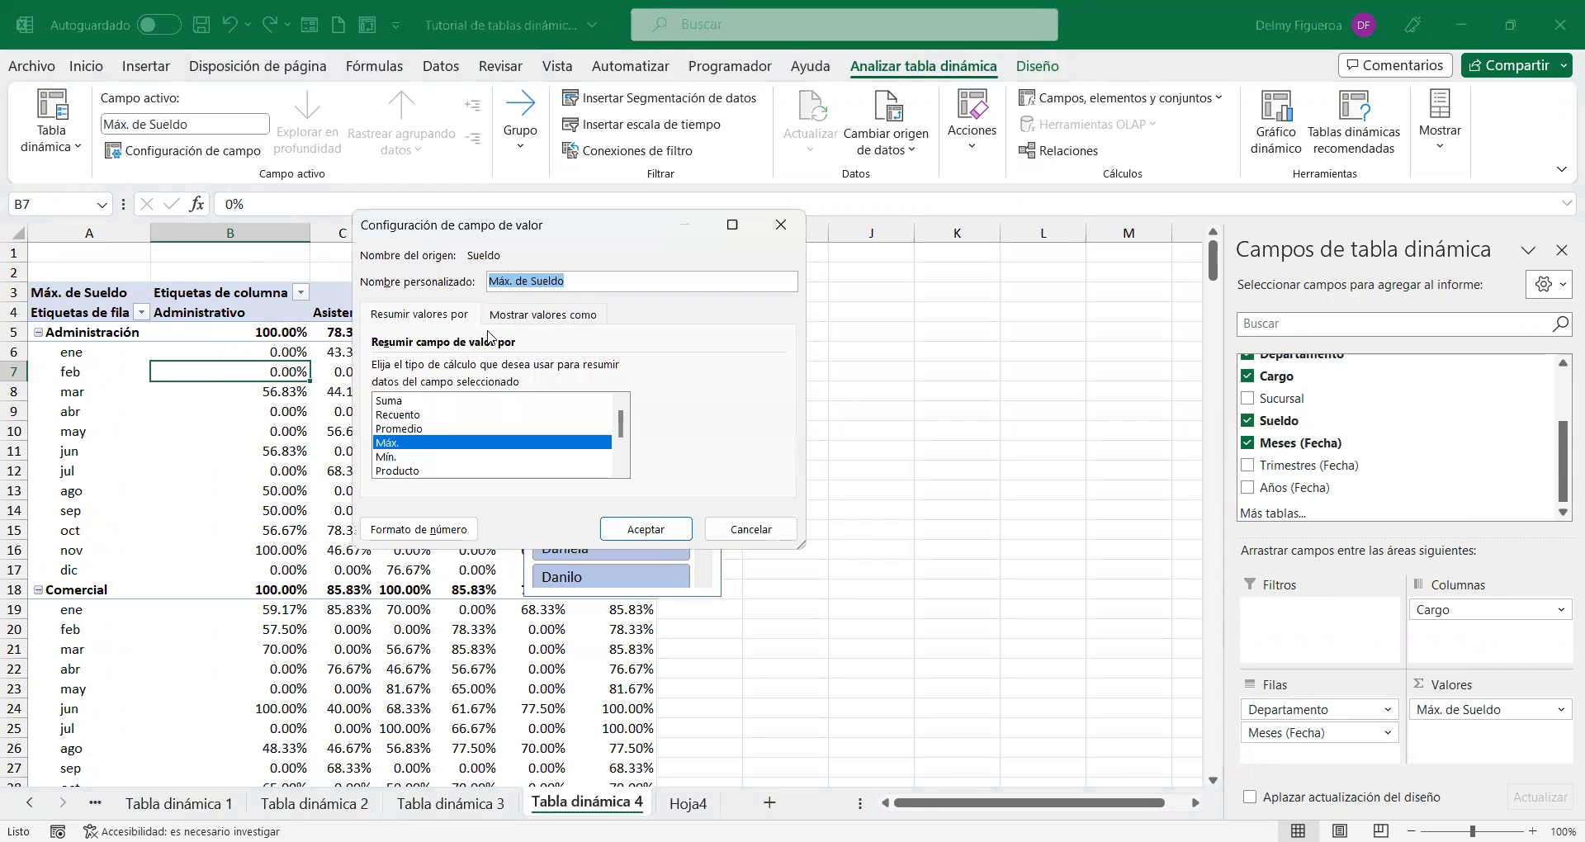
pyautogui.click(543, 315)
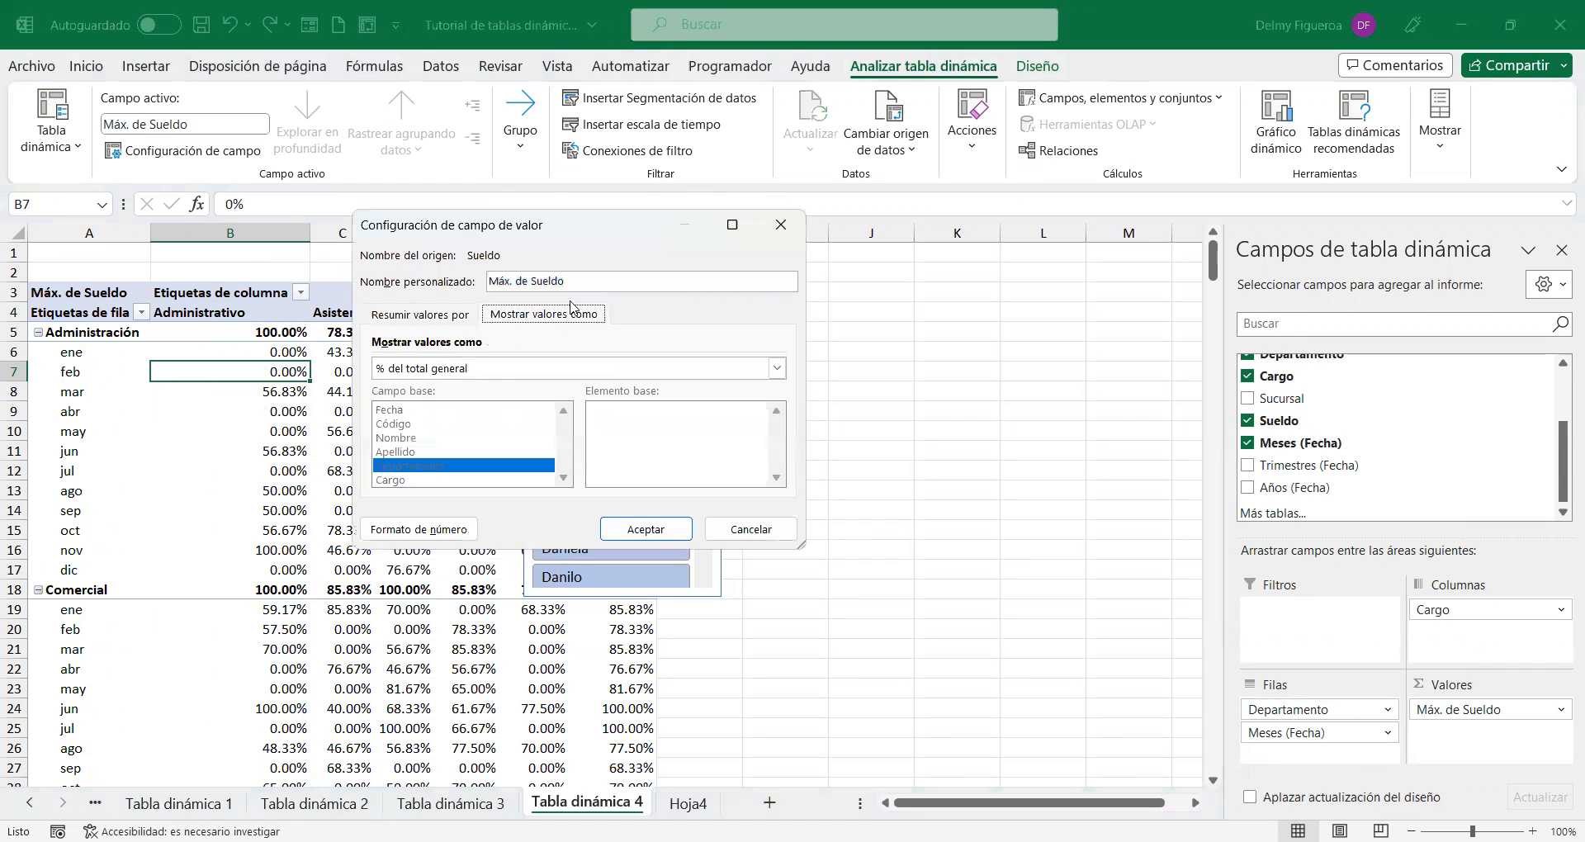
pyautogui.click(477, 373)
pyautogui.click(780, 456)
pyautogui.click(780, 456)
pyautogui.click(779, 456)
pyautogui.click(779, 455)
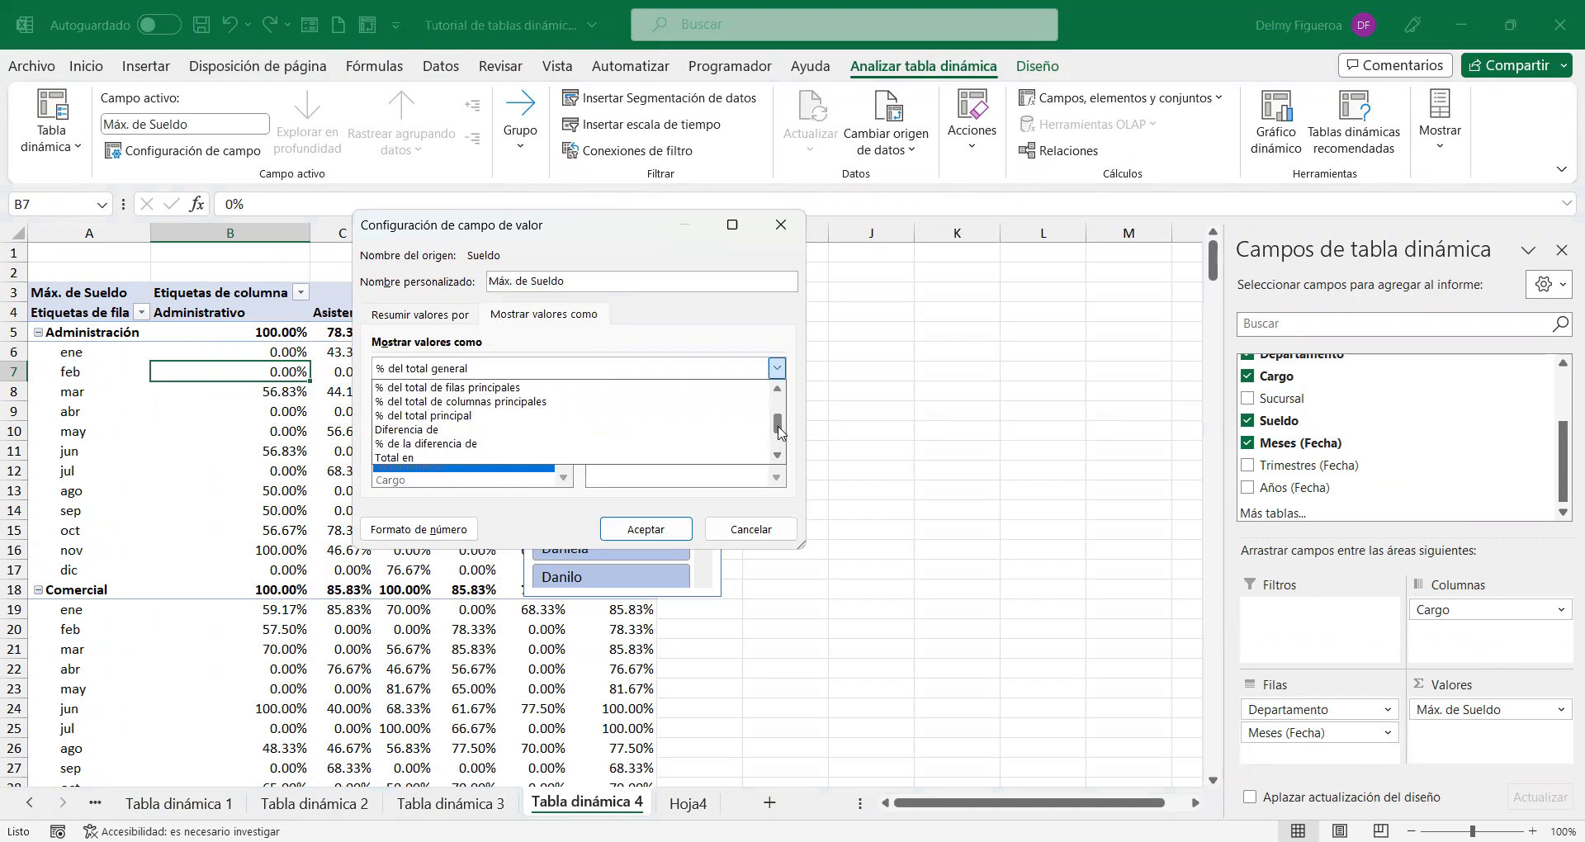
pyautogui.click(780, 389)
pyautogui.click(479, 388)
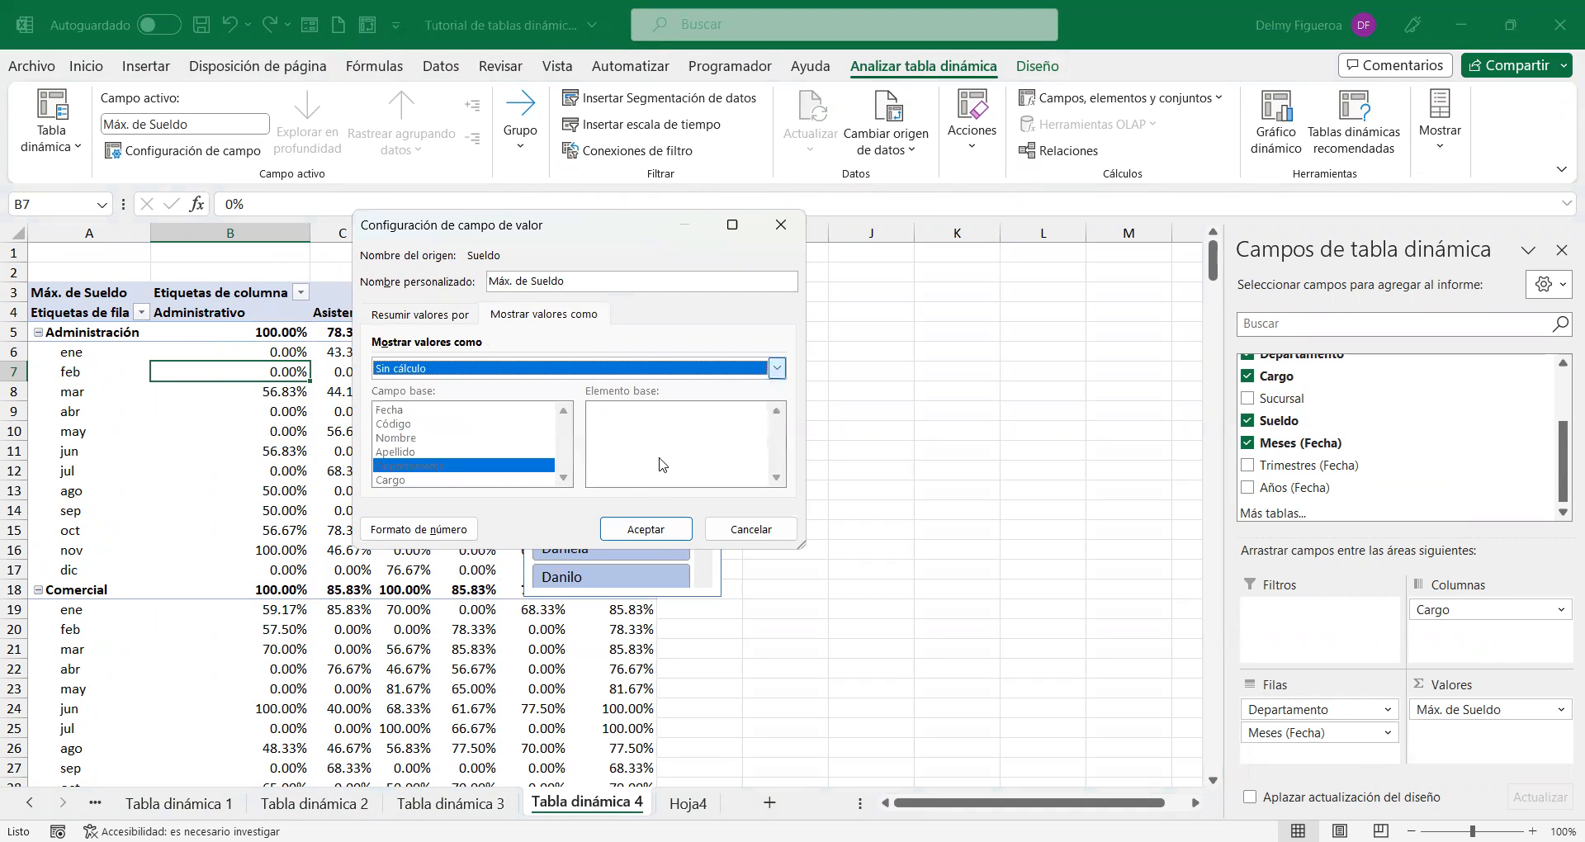
pyautogui.click(655, 532)
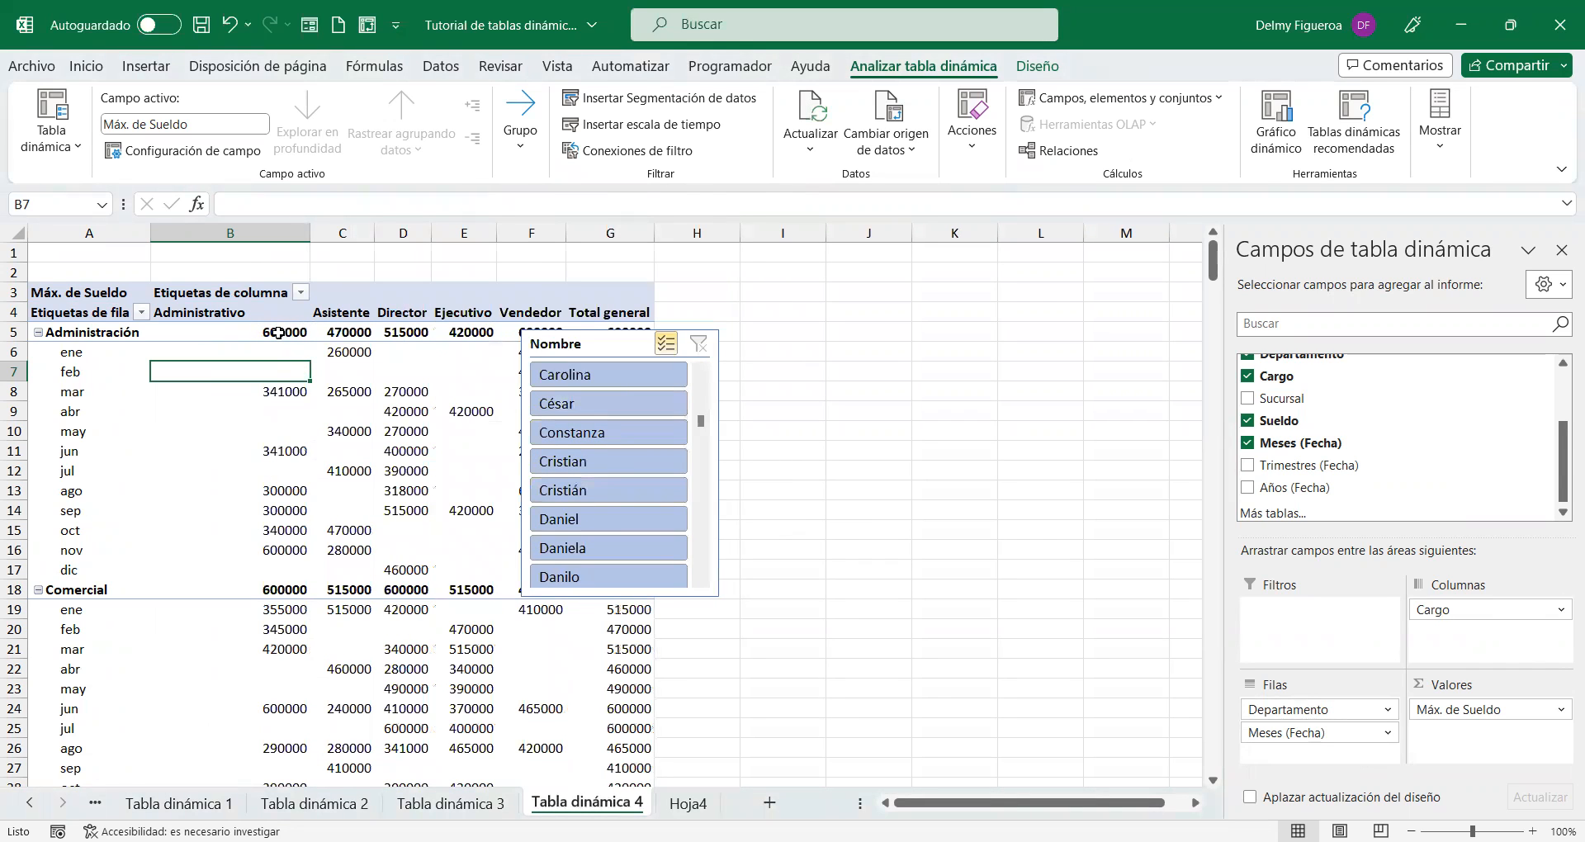
# Step: Format the pivot table's values from B5 to G44 as accounting currency in $ Español (El Salvador)
pyautogui.moveTo(277, 332); pyautogui.dragTo(627, 602)
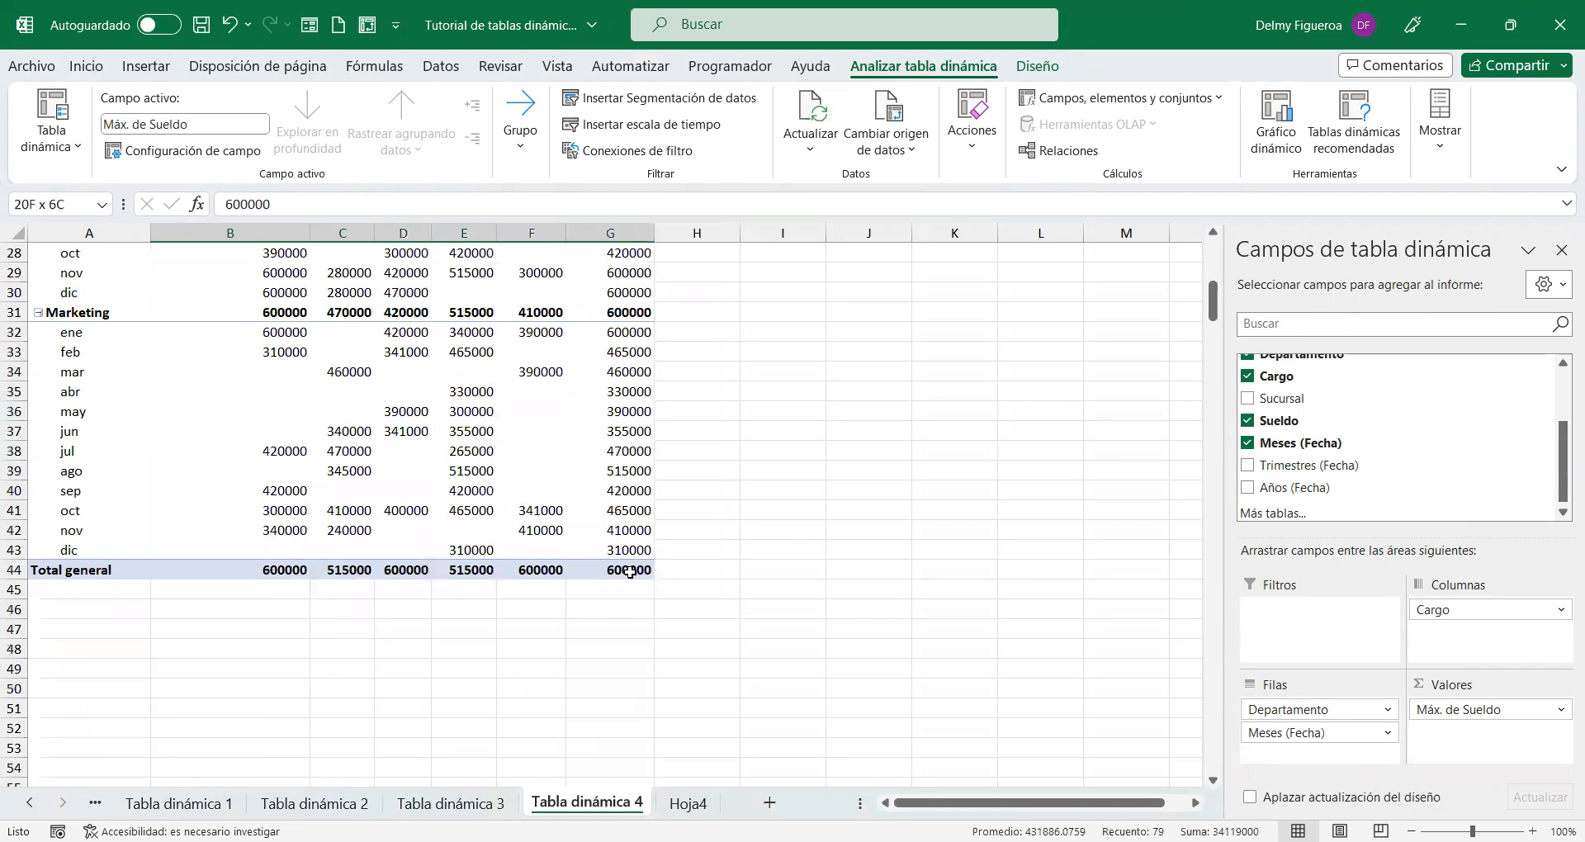
pyautogui.click(98, 68)
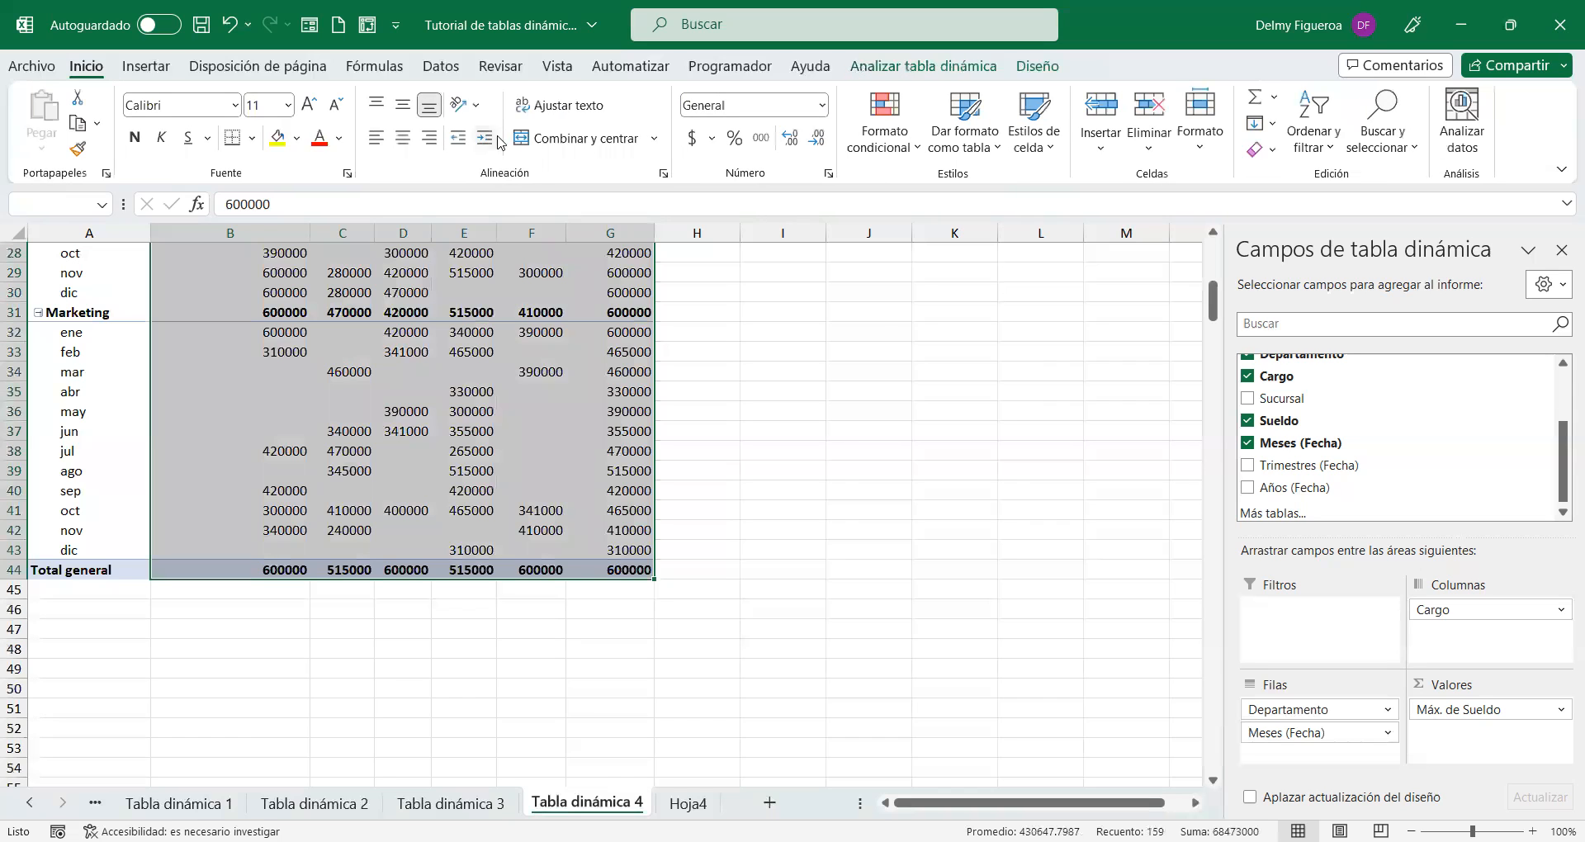
pyautogui.click(692, 142)
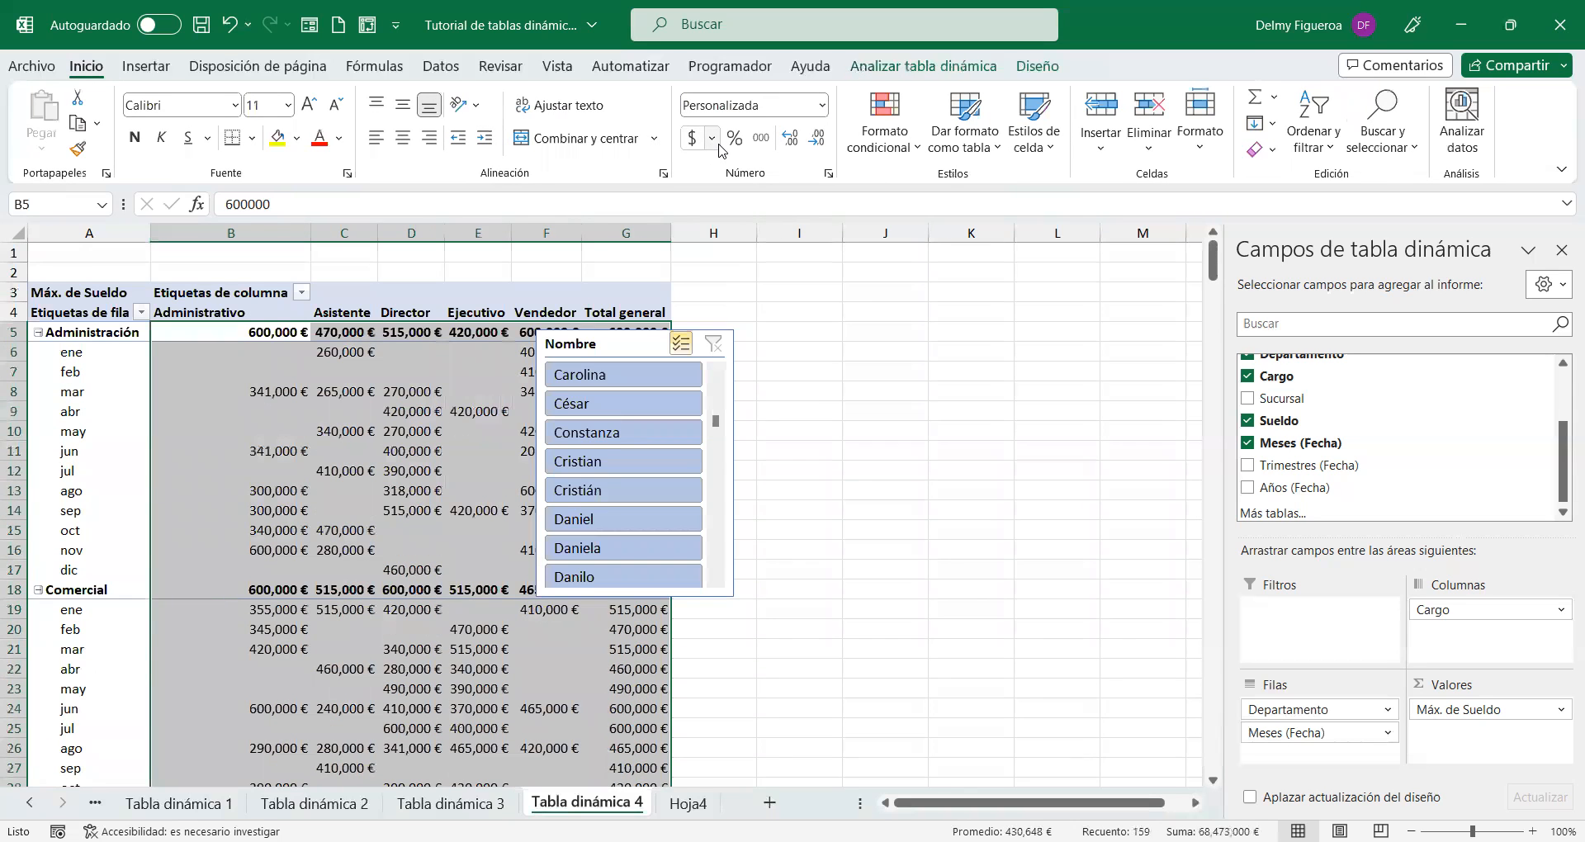
pyautogui.click(712, 139)
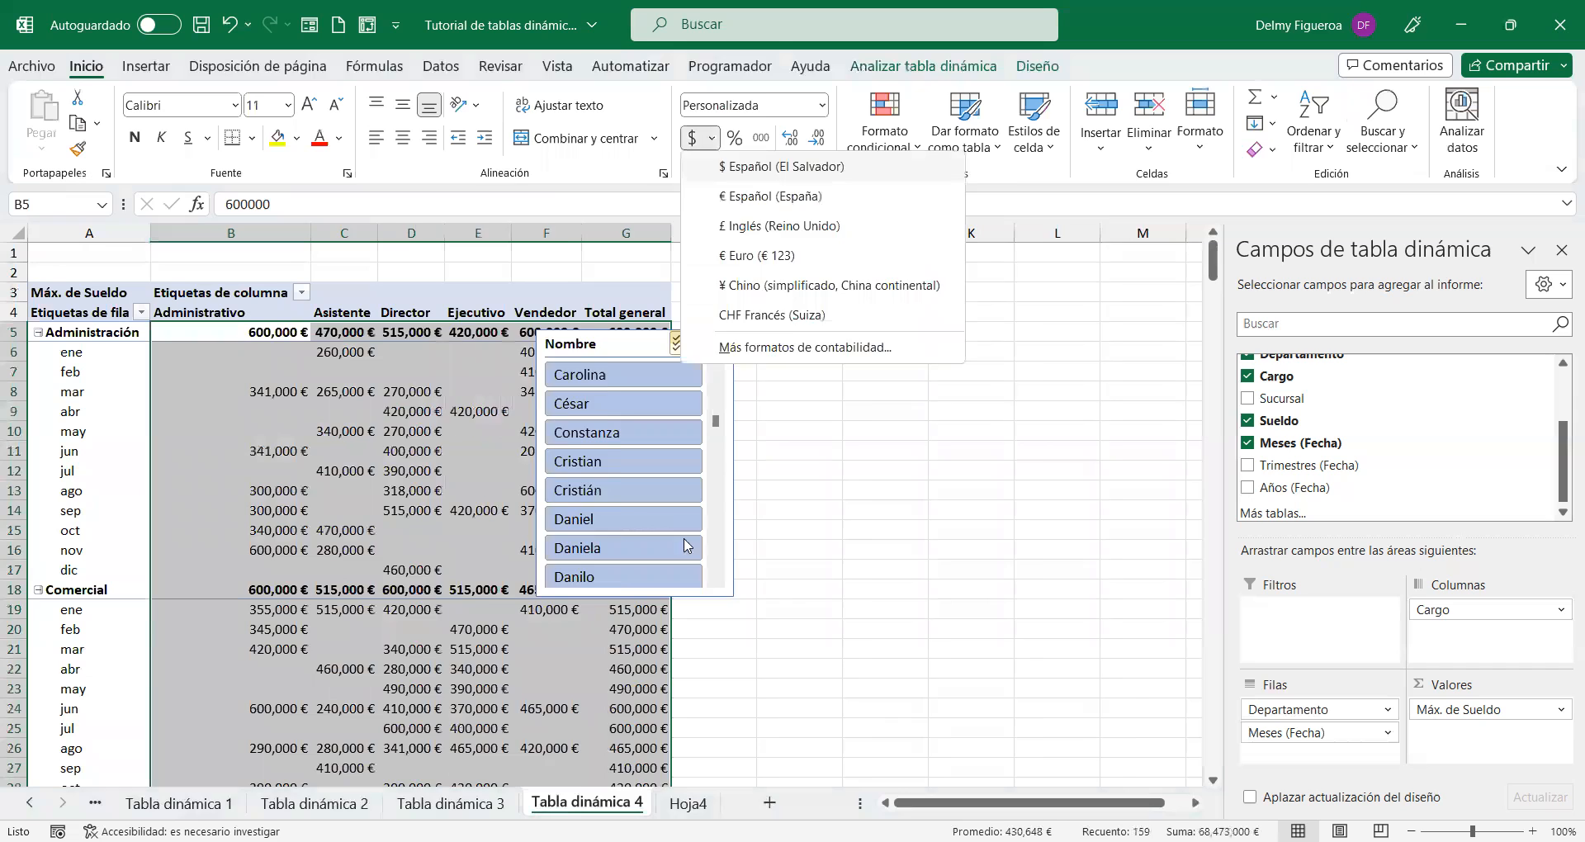
pyautogui.press('Return')
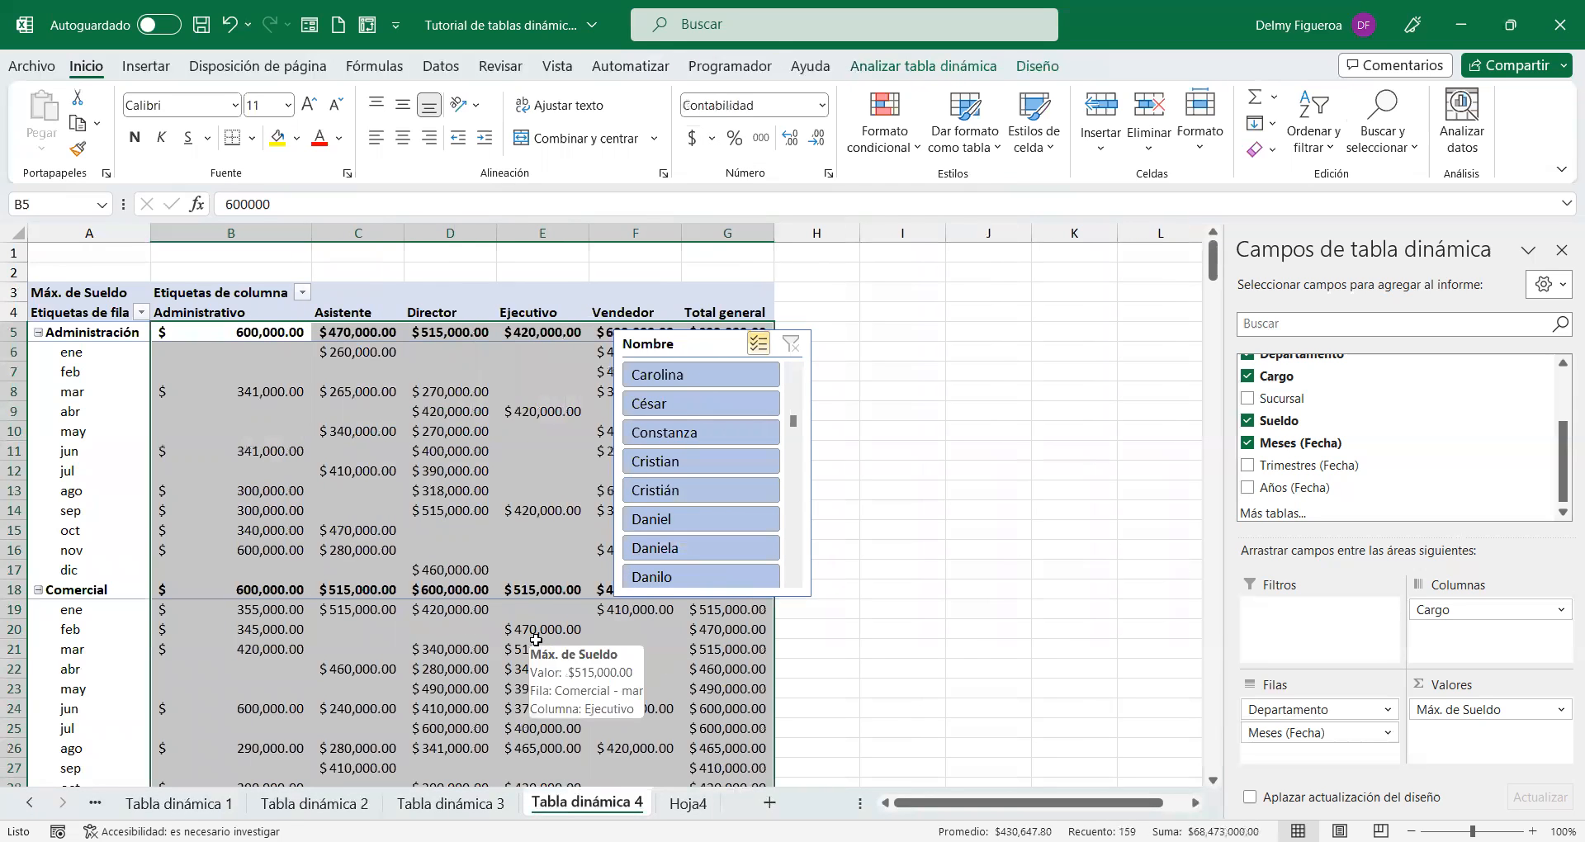
# Step: Move the Nombre slicer clear of the pivot table and insert a timeline for Fecha, placing it just below the slicer
pyautogui.moveTo(699, 345); pyautogui.dragTo(1048, 273)
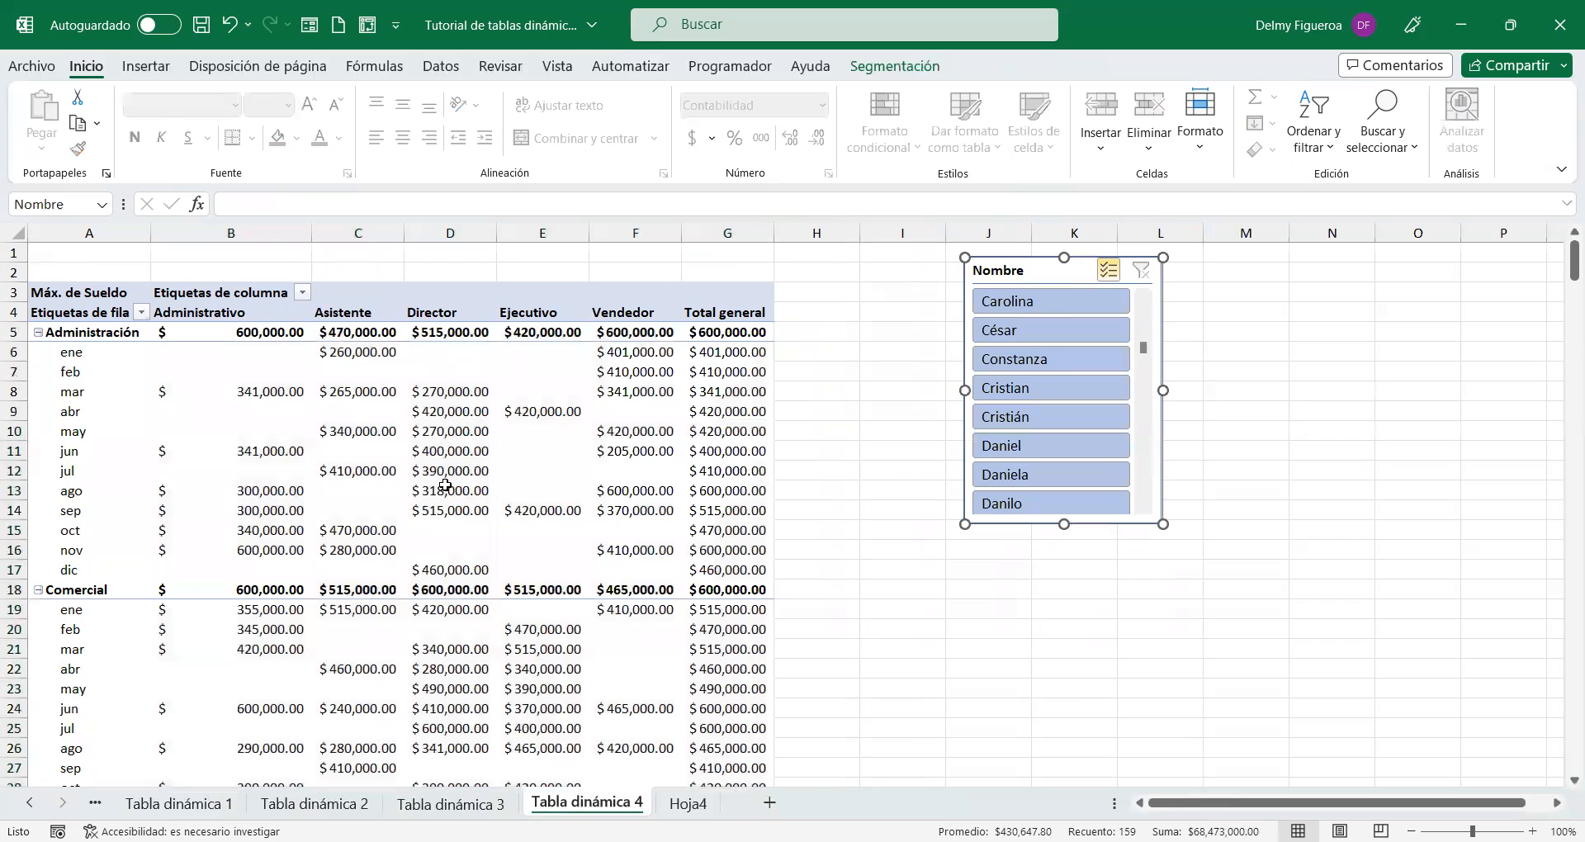
pyautogui.click(446, 427)
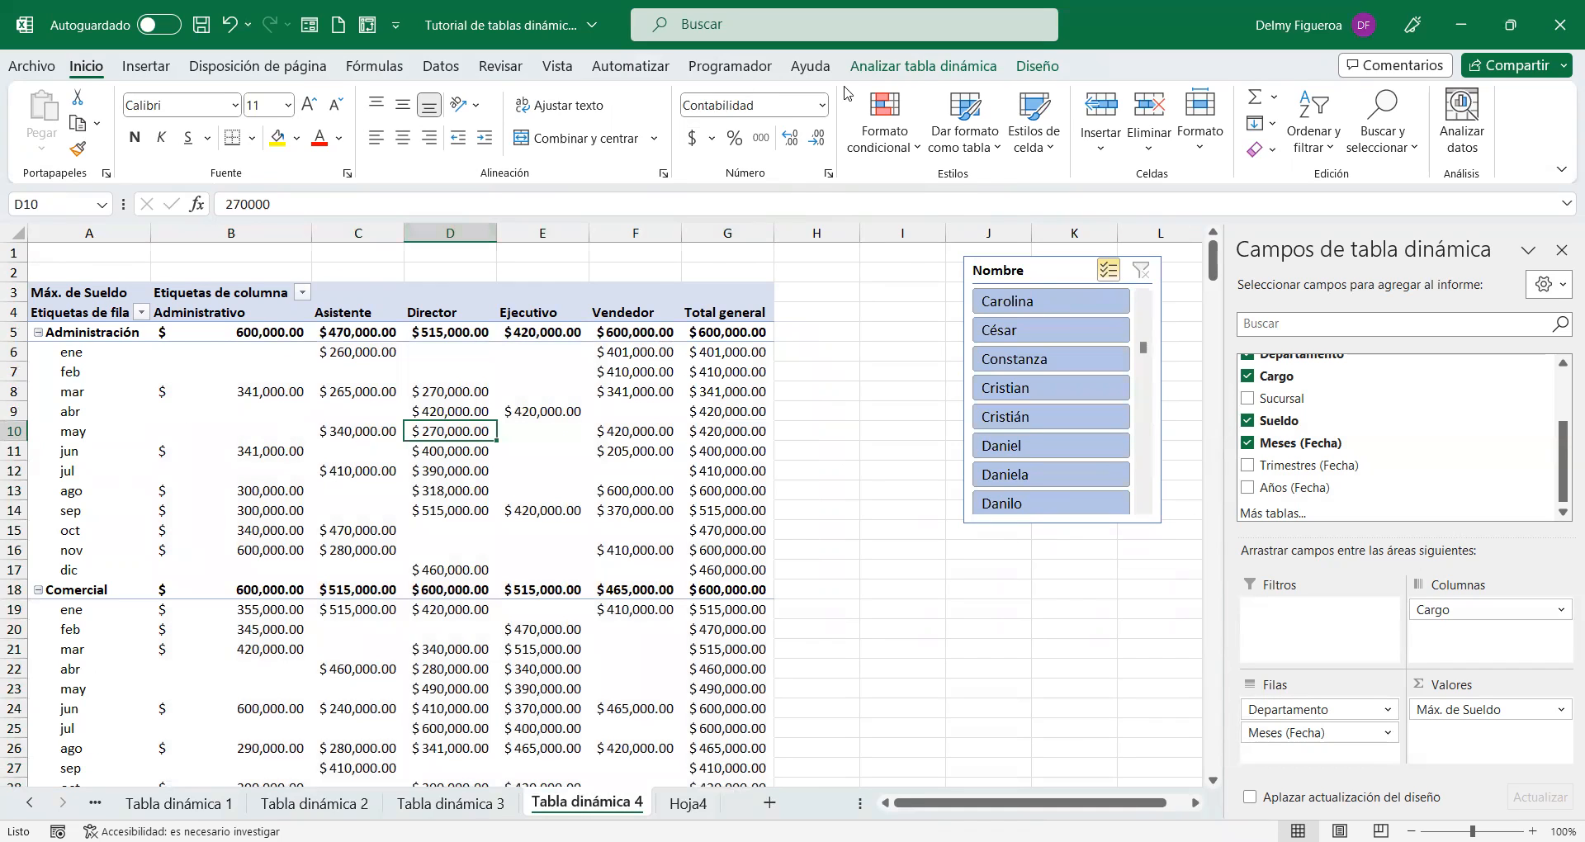
pyautogui.click(904, 68)
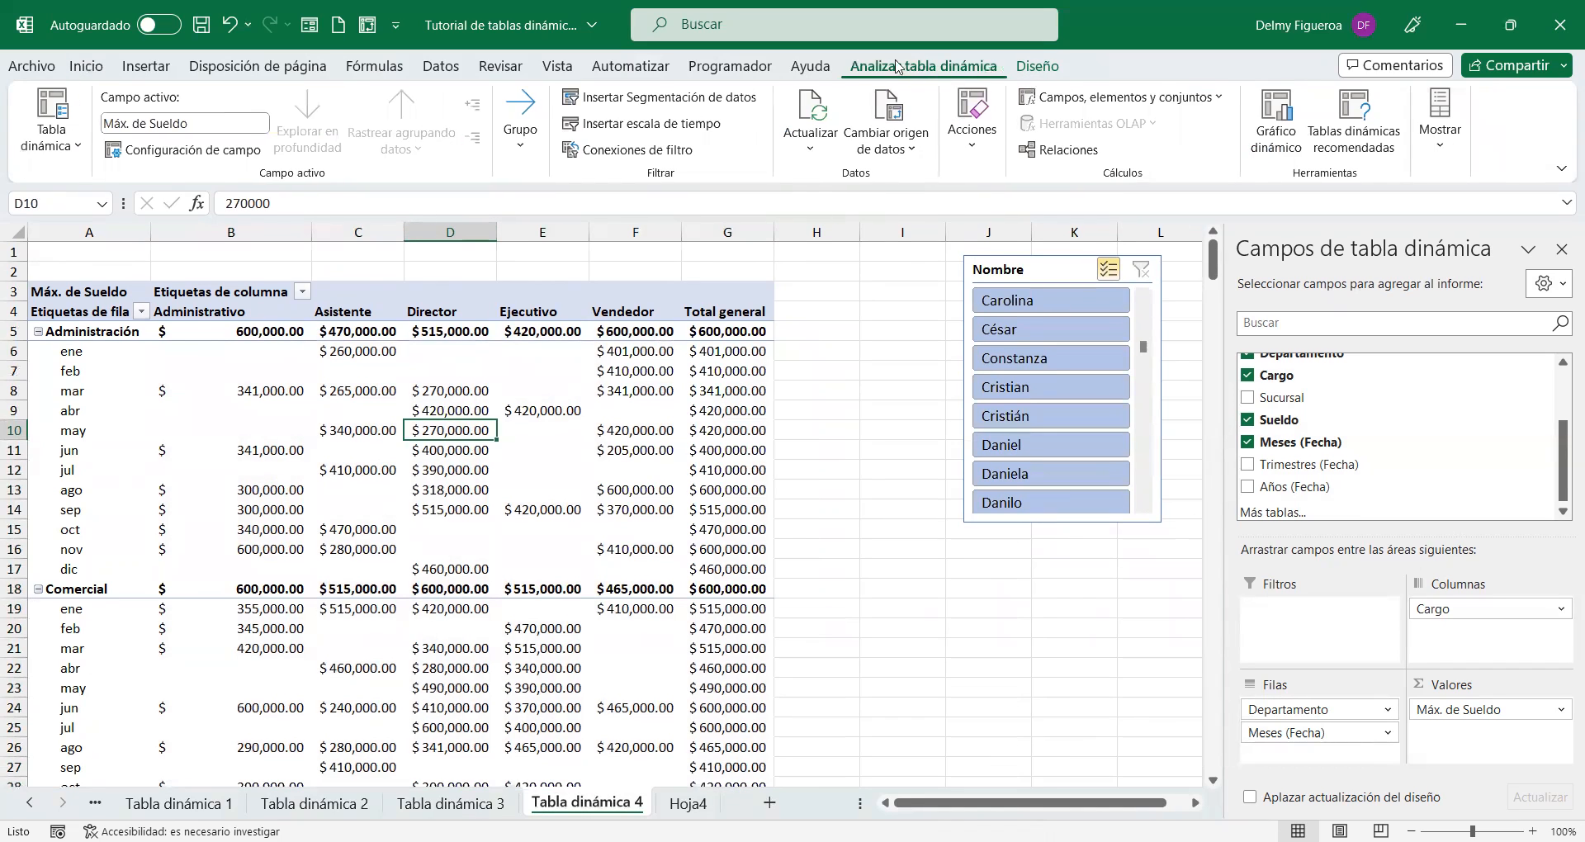
pyautogui.click(679, 128)
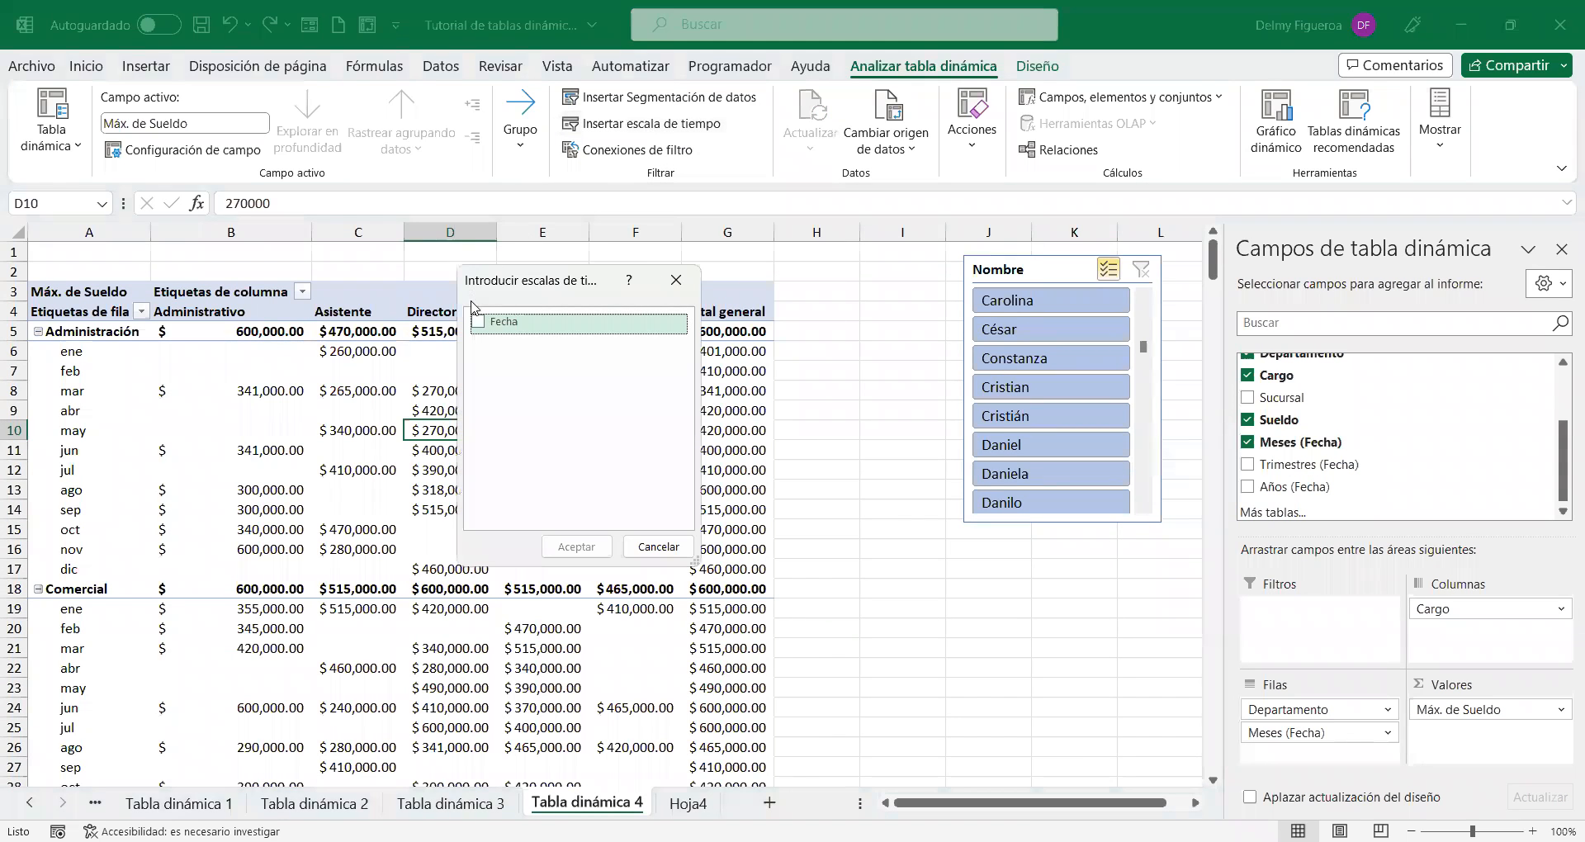
pyautogui.click(480, 324)
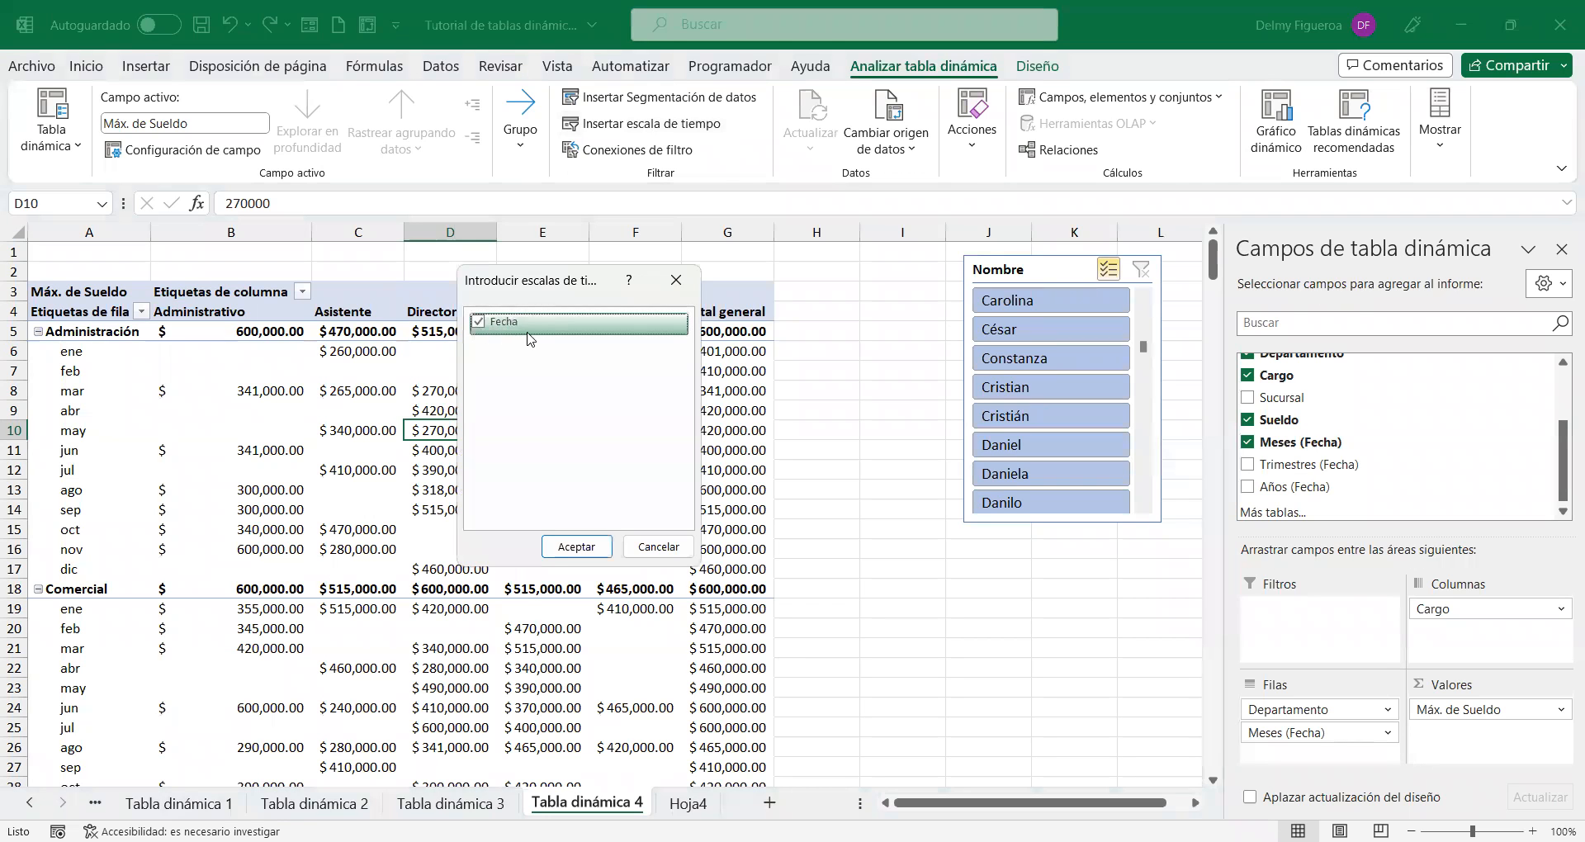
pyautogui.click(580, 548)
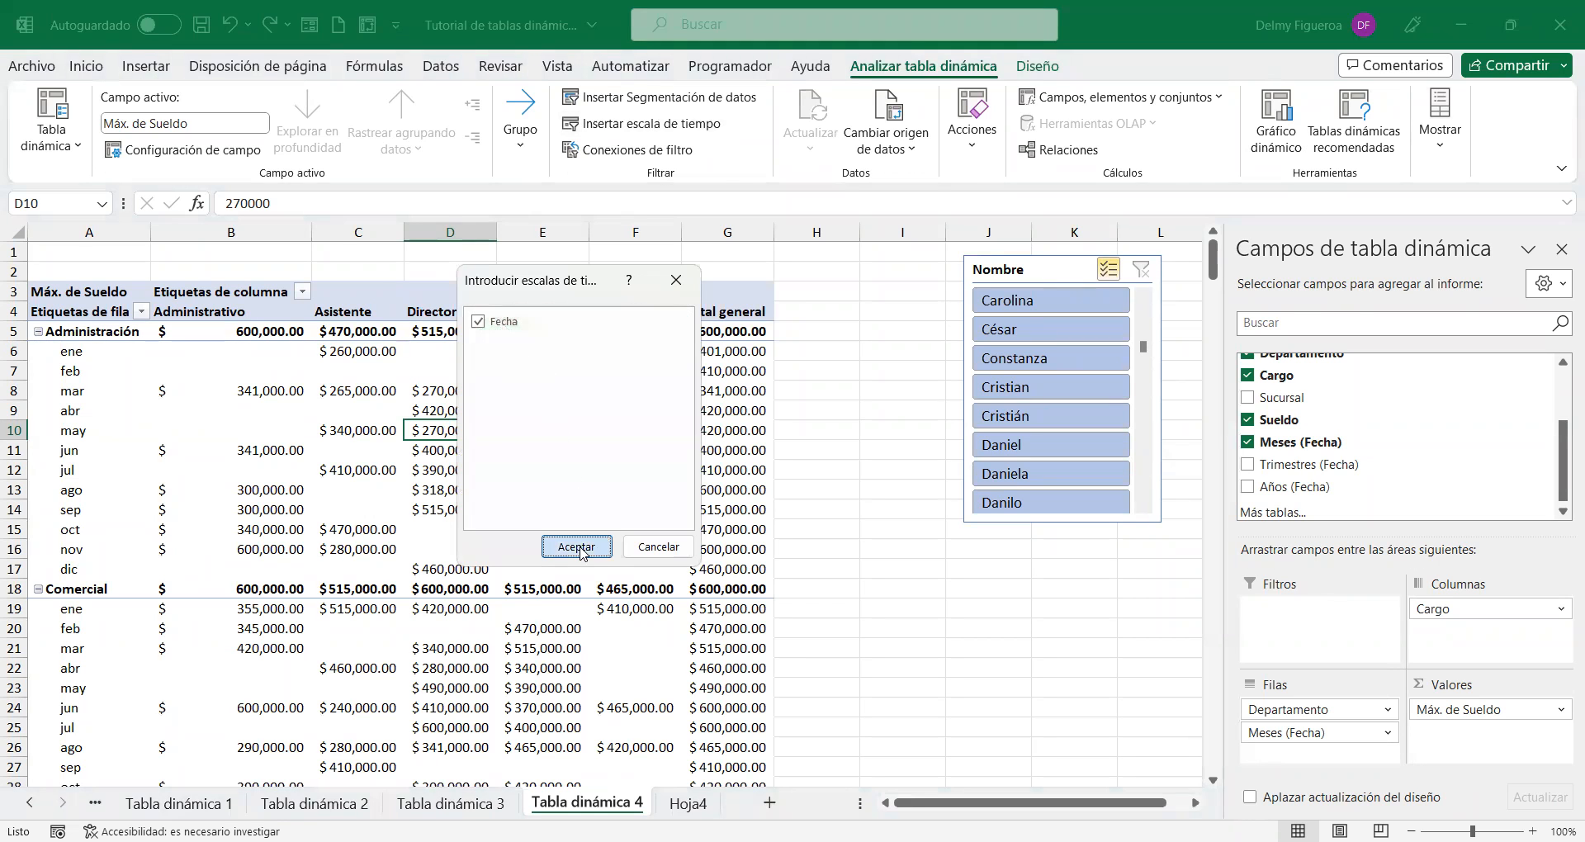
pyautogui.moveTo(599, 472); pyautogui.dragTo(1028, 547)
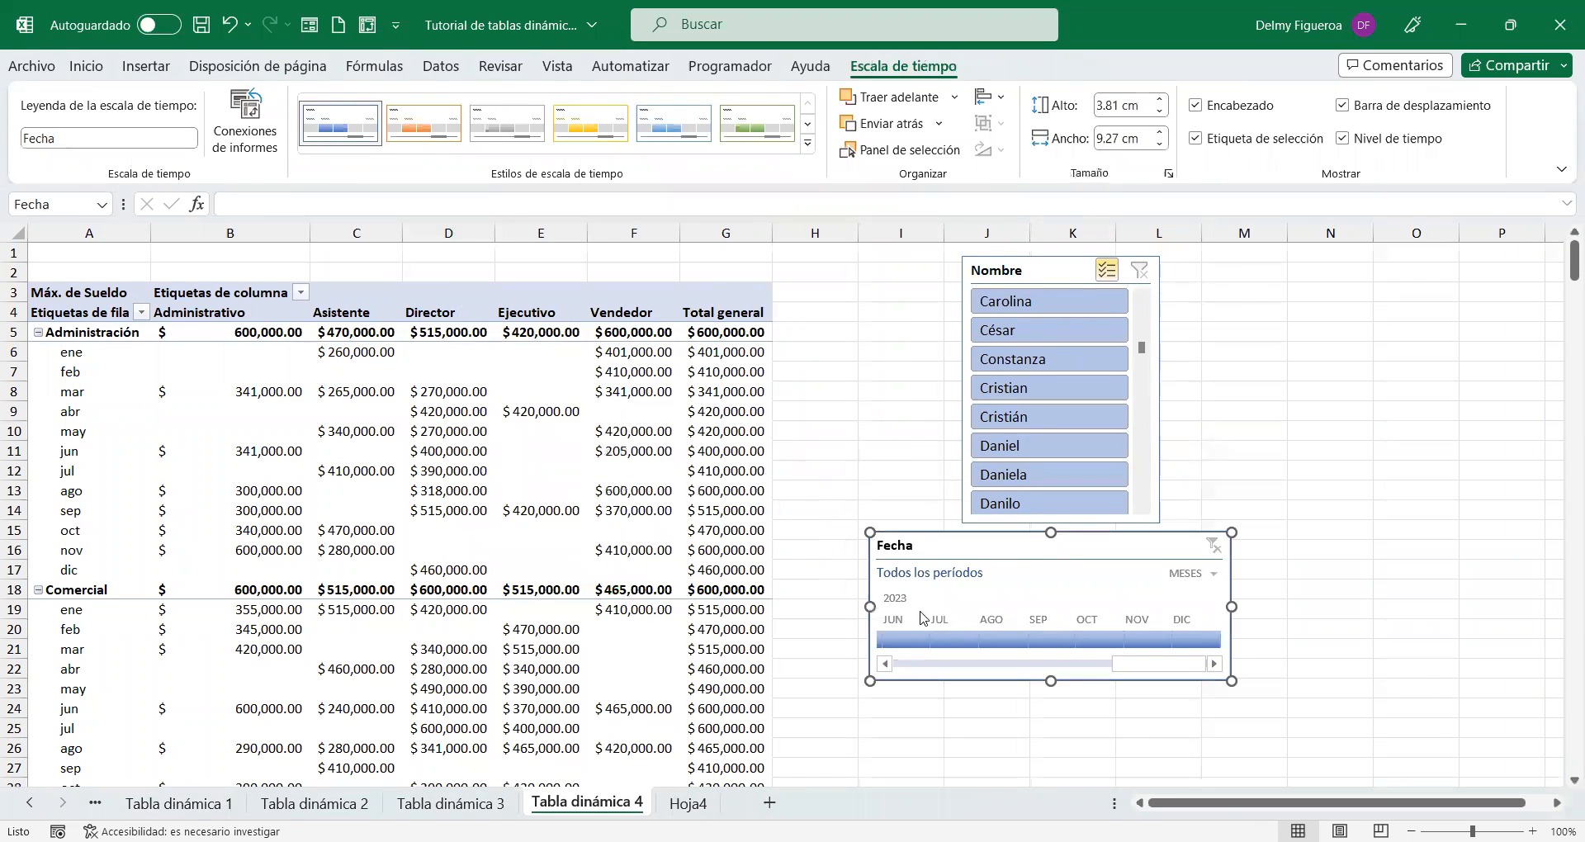
# Step: Filter the pivot table with the Fecha timeline by jun 2023, jul 2023 and several month ranges, ending on jun - nov 2023
pyautogui.click(903, 634)
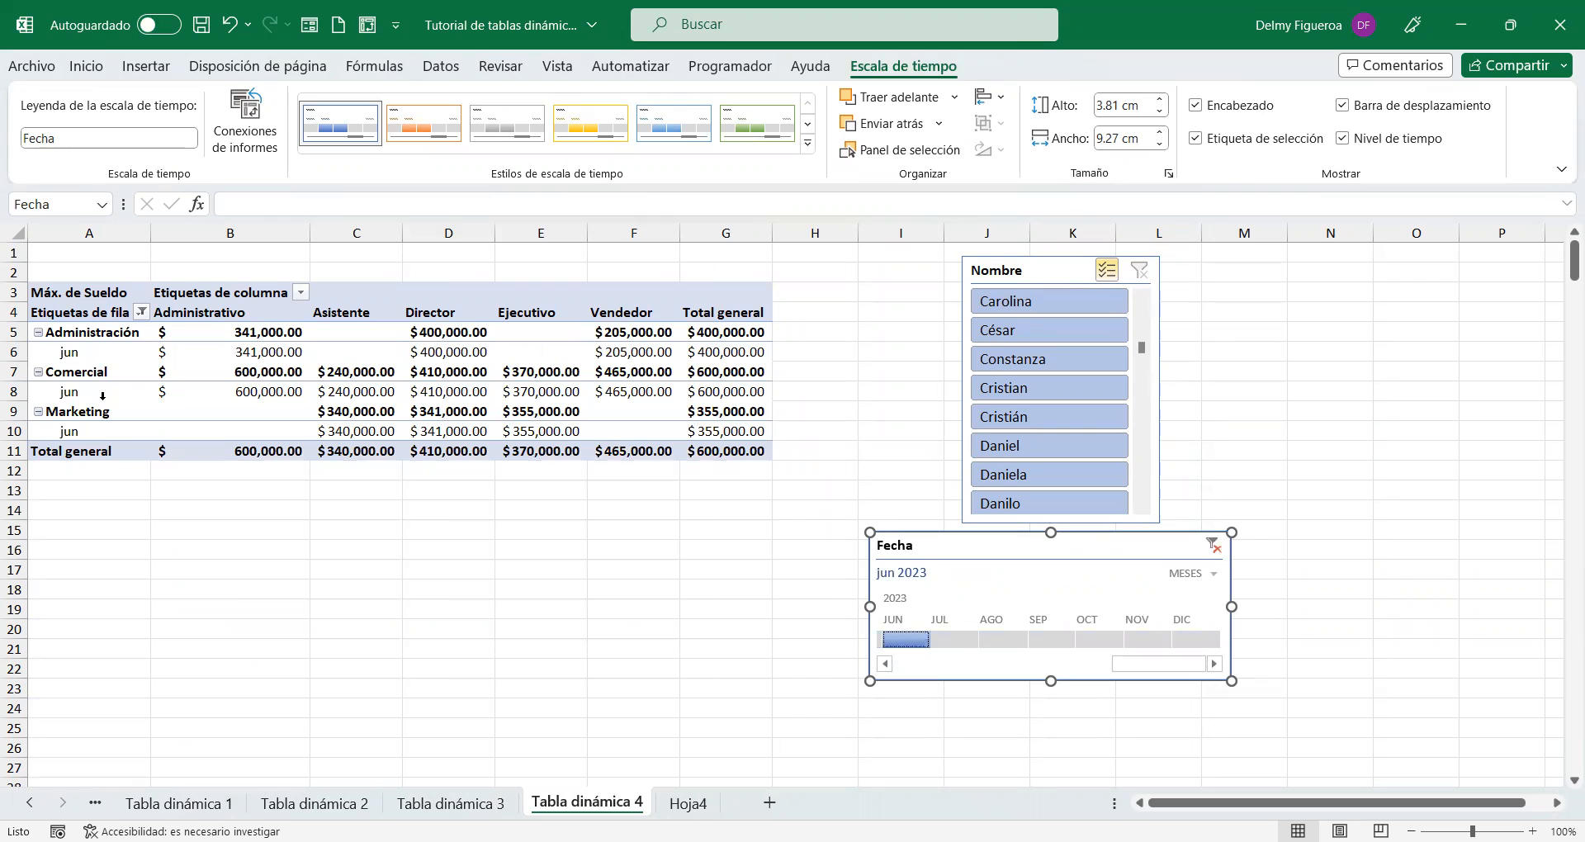
pyautogui.click(949, 640)
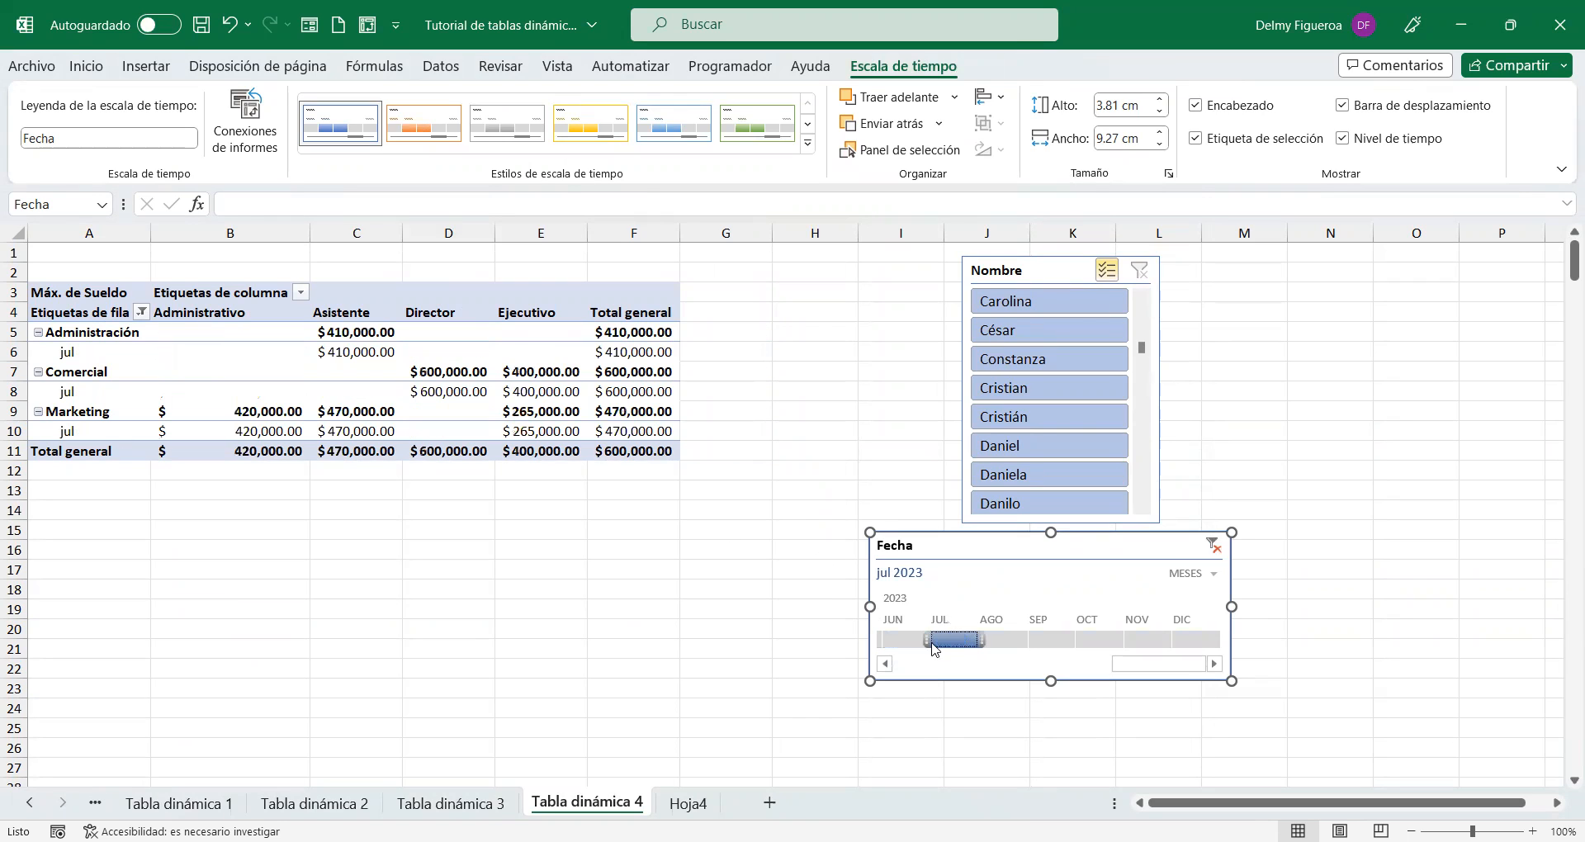
pyautogui.keyDown('shift'); pyautogui.click(1001, 640); pyautogui.keyUp('shift')
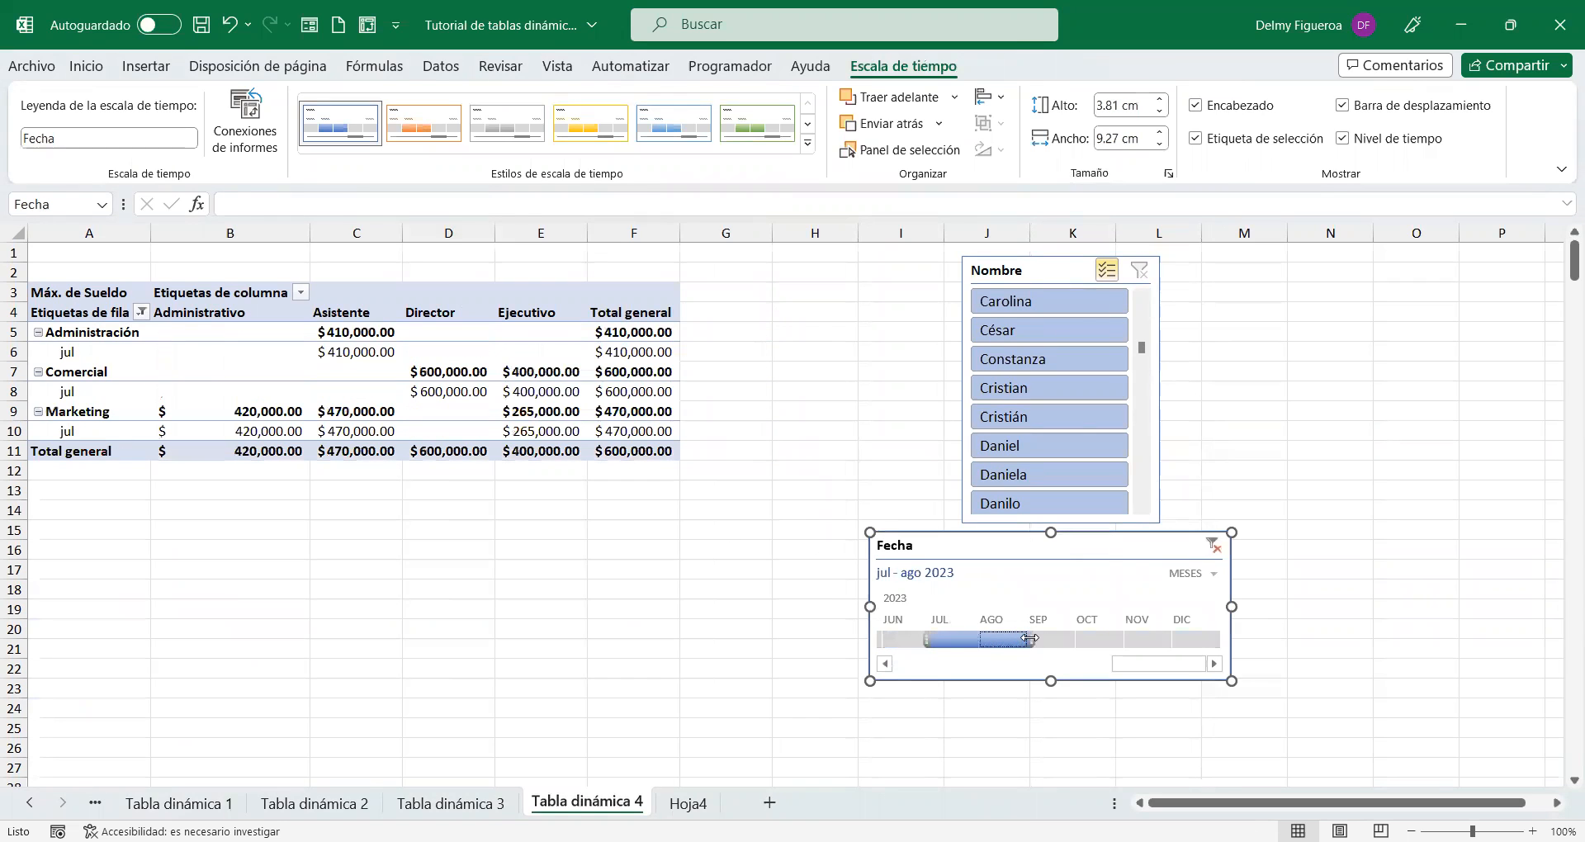
pyautogui.click(1001, 642)
pyautogui.keyDown('shift'); pyautogui.click(1053, 646); pyautogui.keyUp('shift')
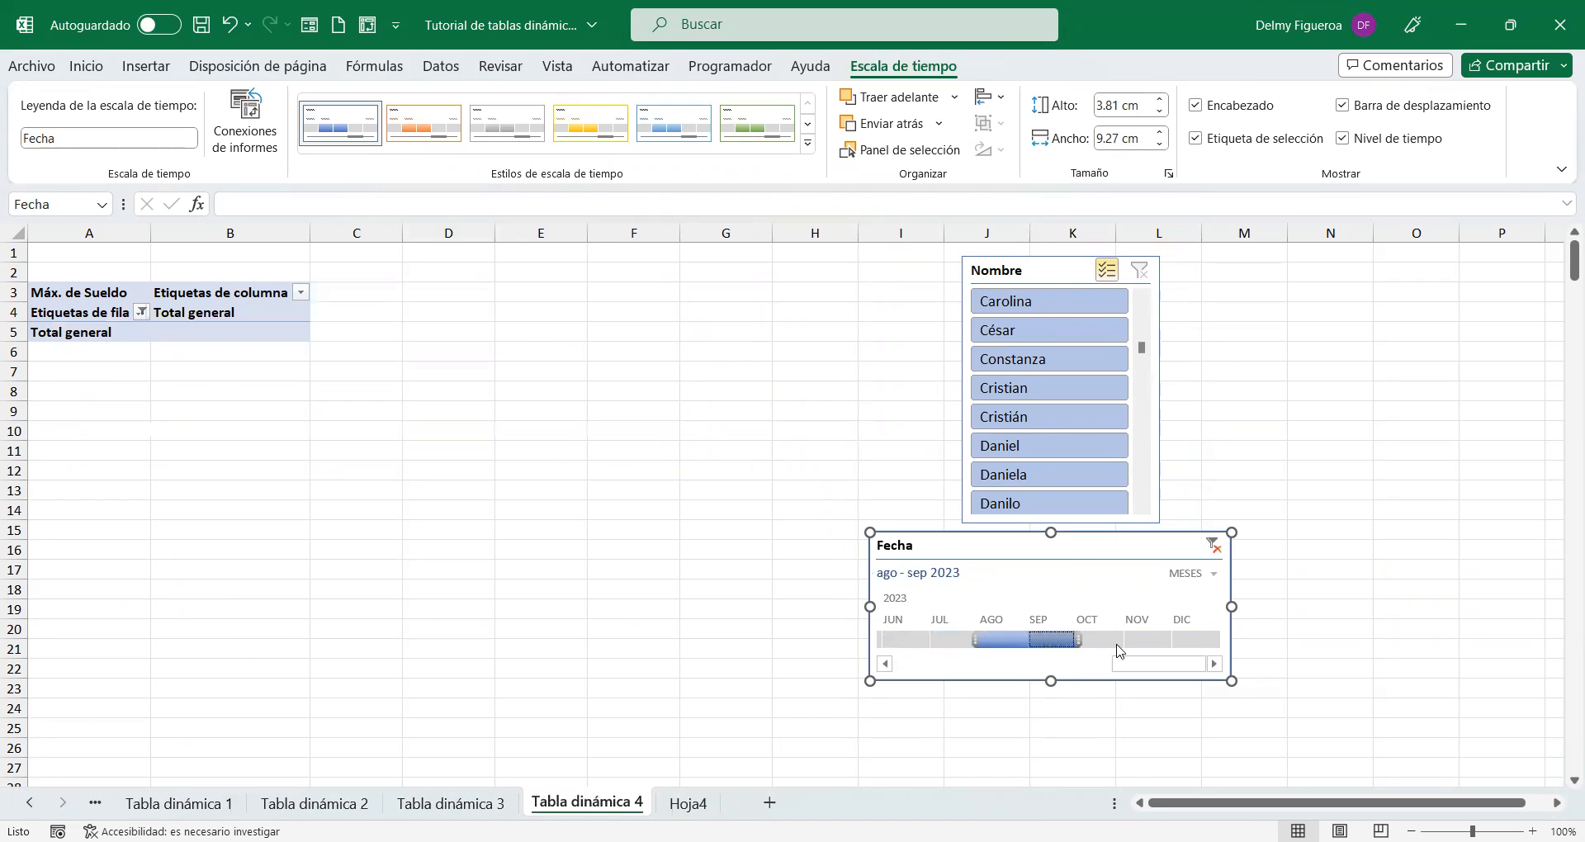
pyautogui.moveTo(1078, 642); pyautogui.dragTo(1171, 643)
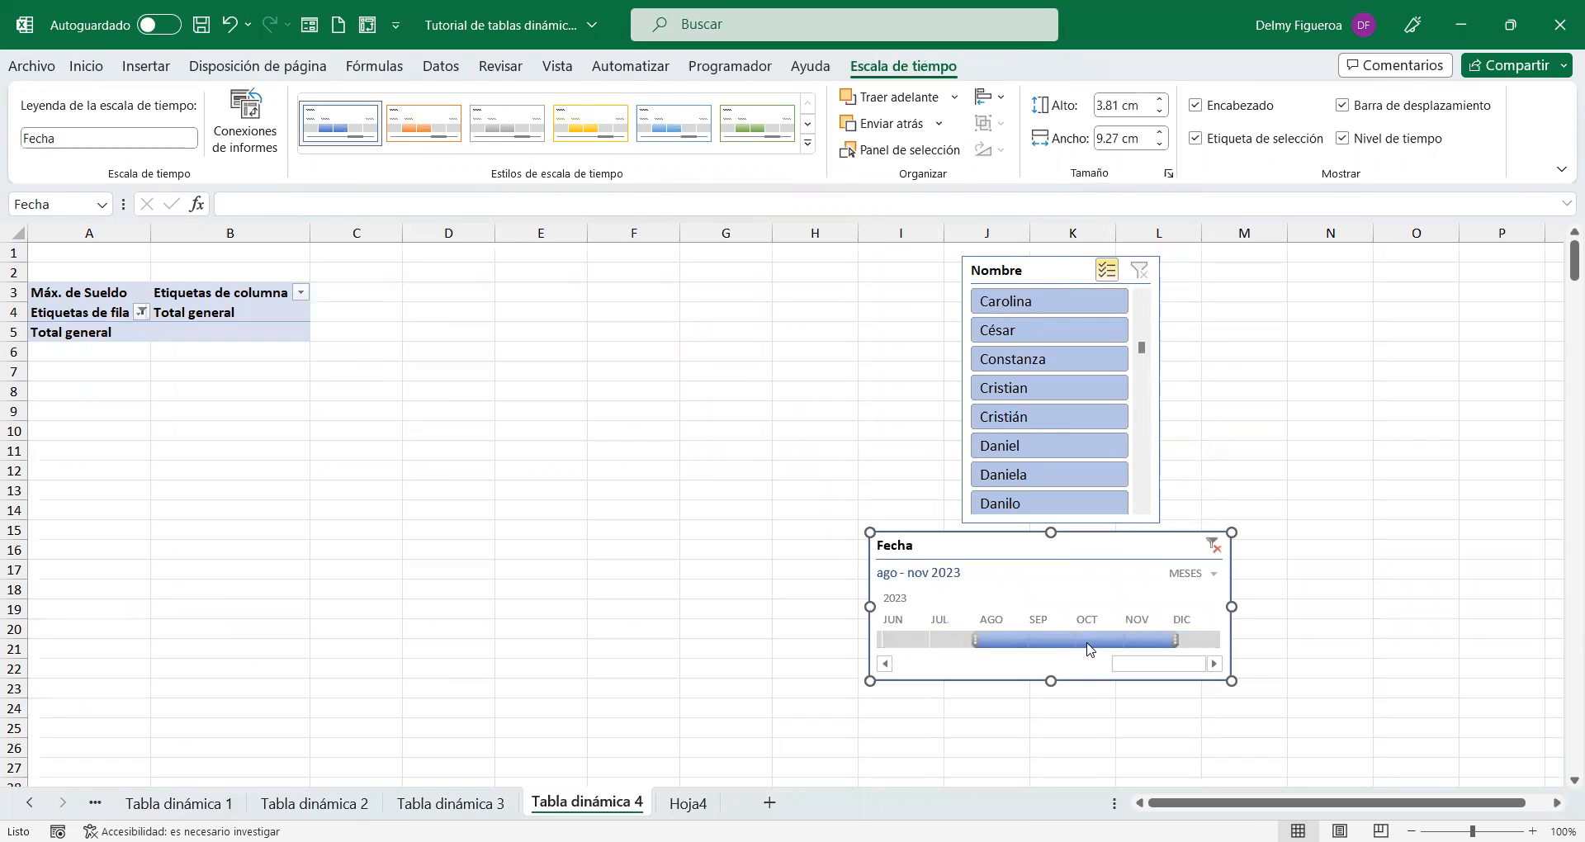
pyautogui.moveTo(978, 640); pyautogui.dragTo(891, 638)
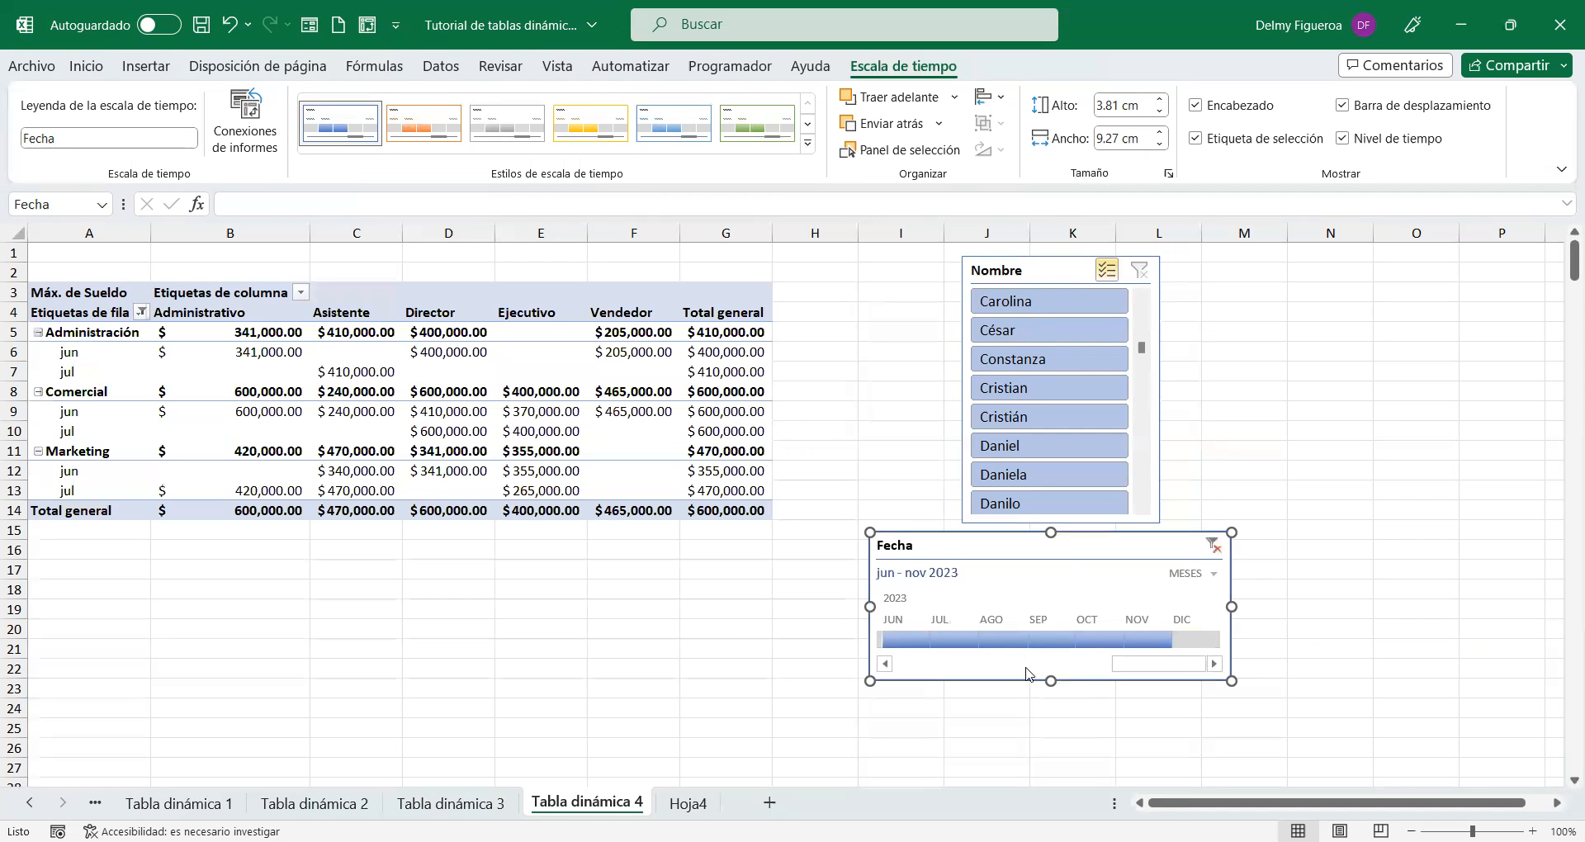